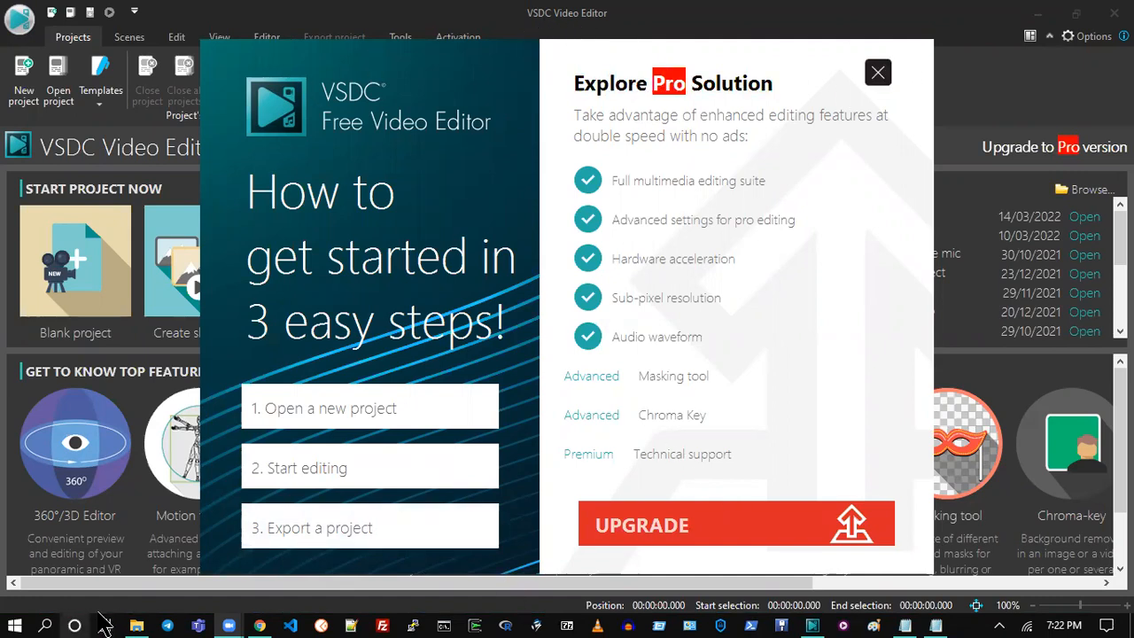
- Switch to Chrome and look over the VSDC Free Video Editor download page
left_click(259, 625)
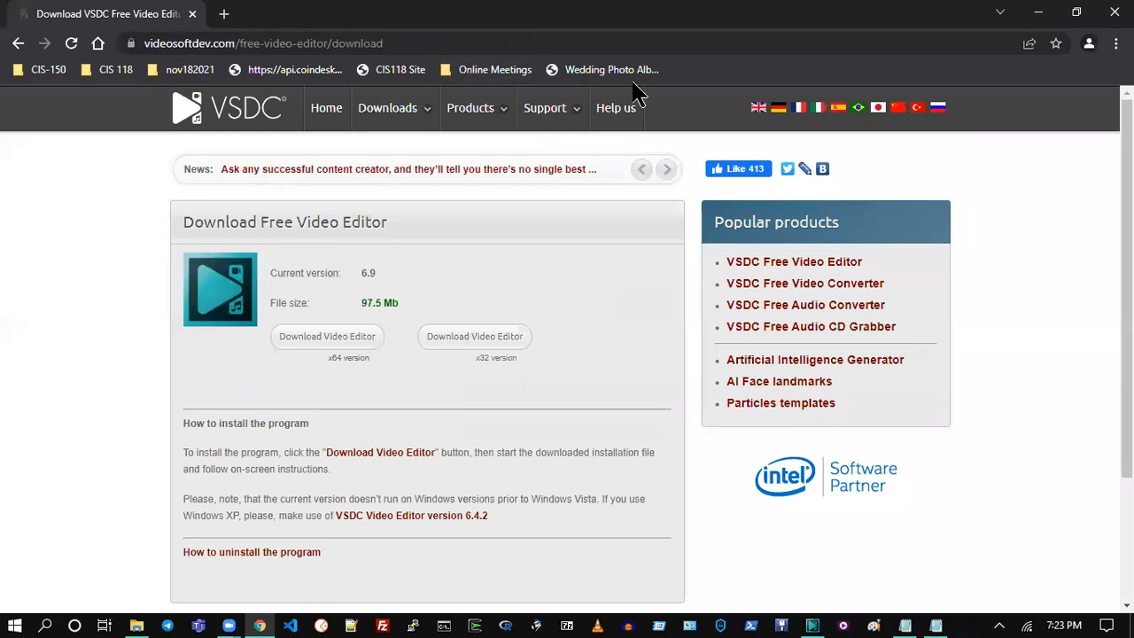
mouse_move(394, 108)
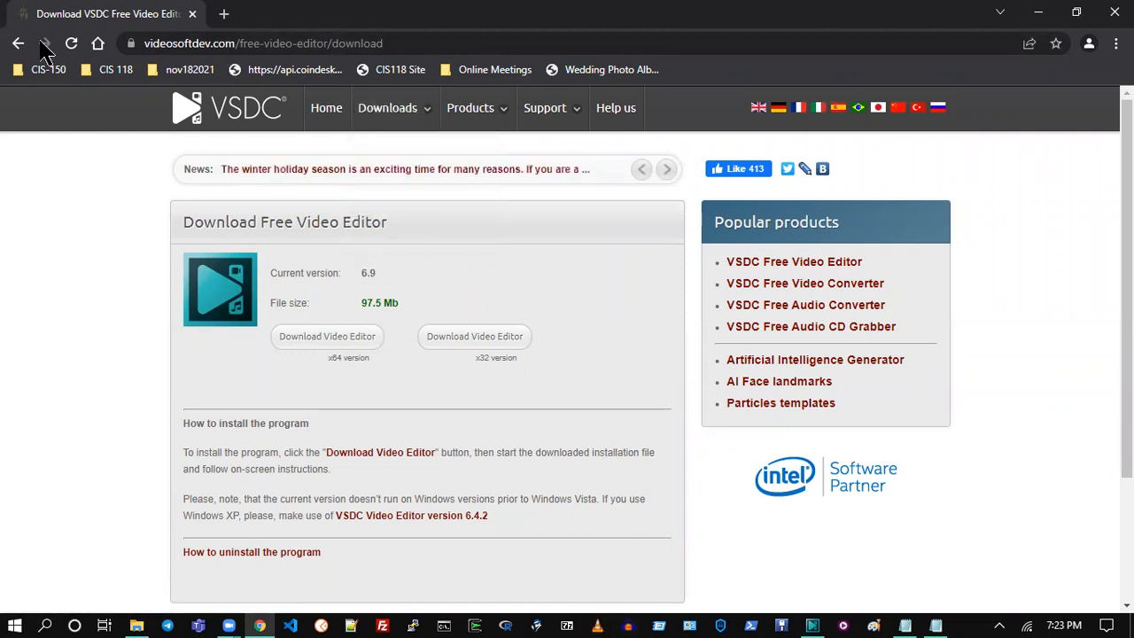
mouse_move(470, 137)
mouse_move(547, 108)
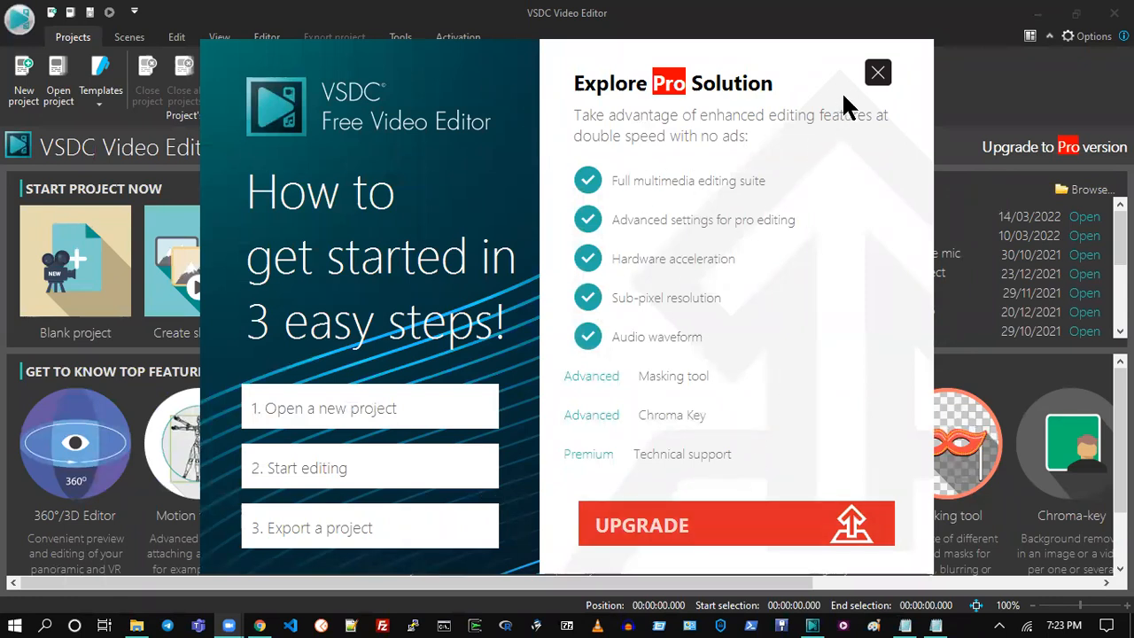
- Dismiss the Pro upgrade offer in VSDC Video Editor and open the settings for a new project
left_click(876, 73)
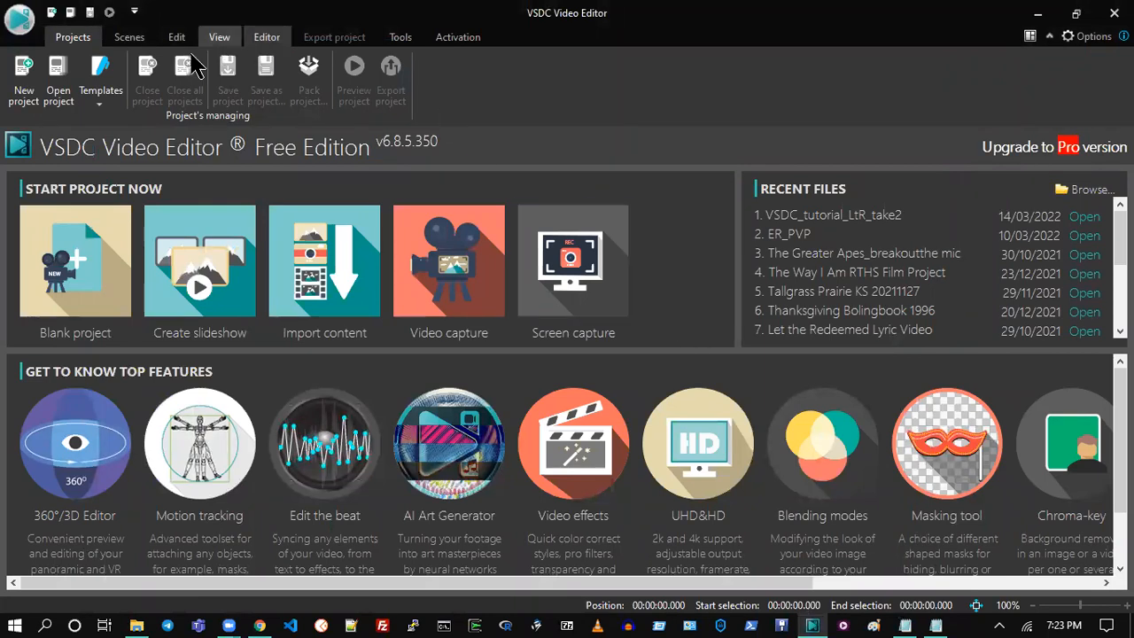
left_click(24, 84)
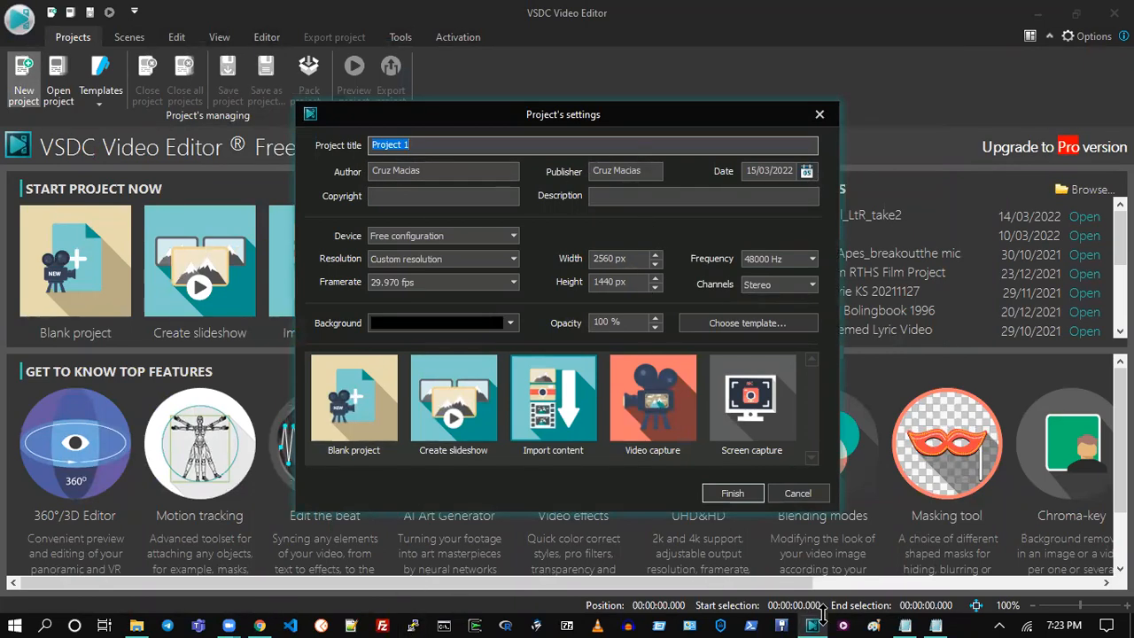
left_click(136, 625)
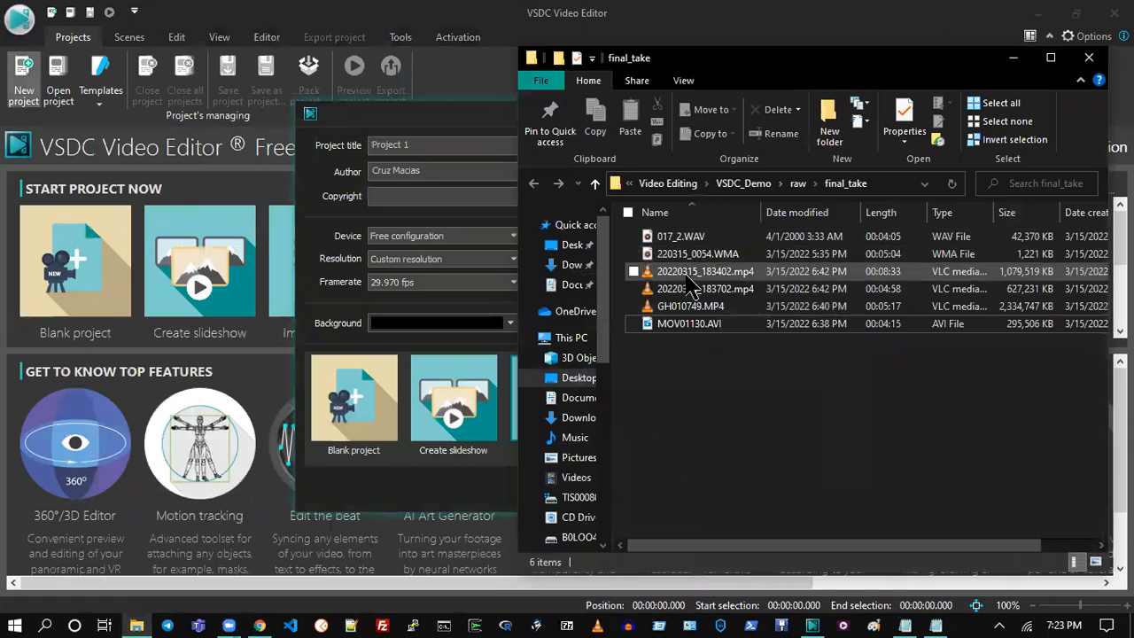
left_click(412, 115)
- Switch to File Explorer and examine the frame size and frame rate of GH010749.MP4 in the final_take folder
left_click(136, 625)
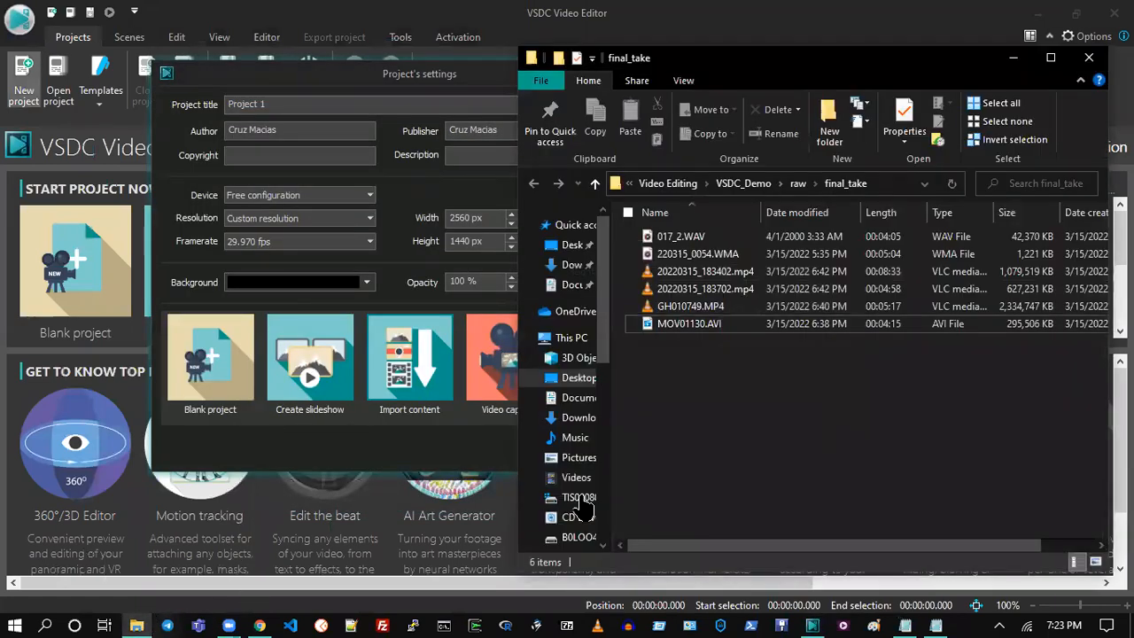
right_click(694, 309)
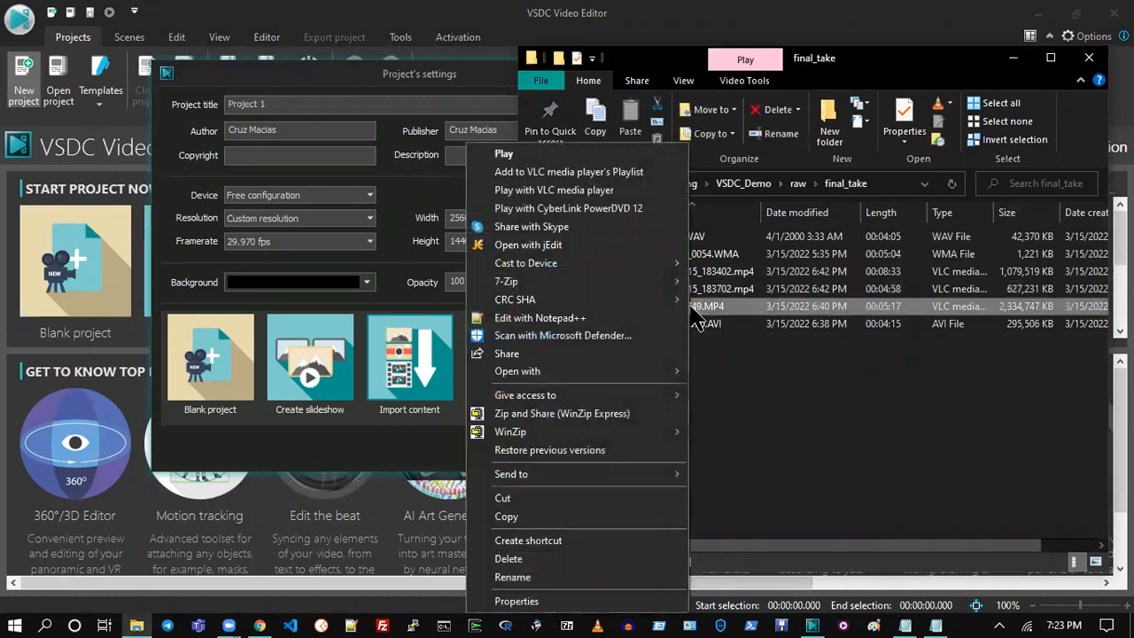
left_click(589, 601)
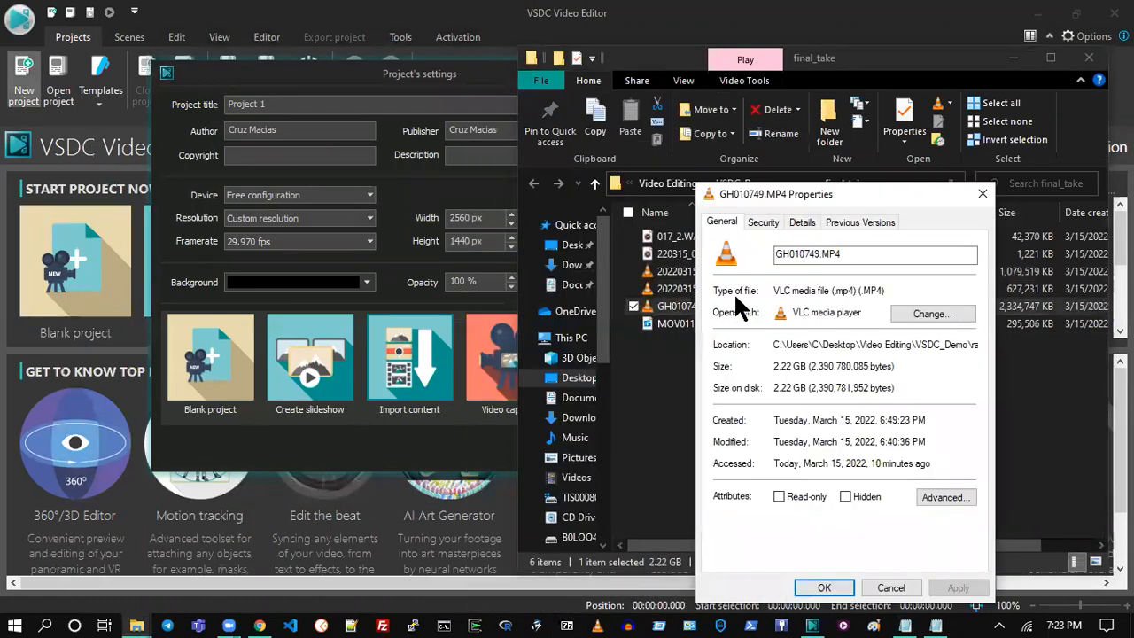
left_click(802, 222)
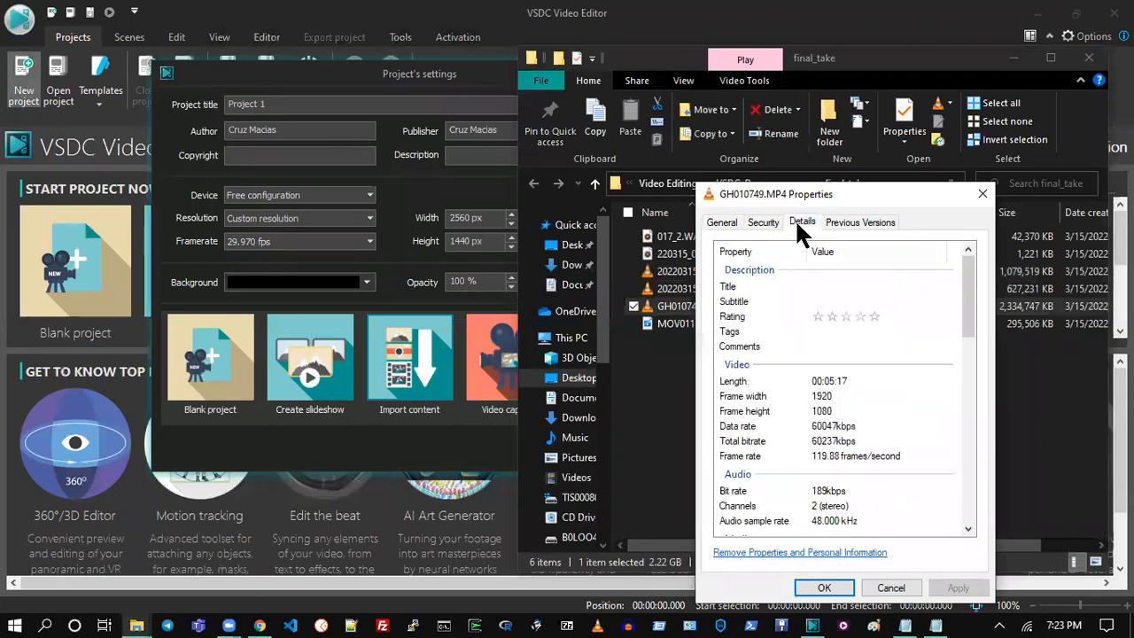
left_click_drag(813, 194, 785, 177)
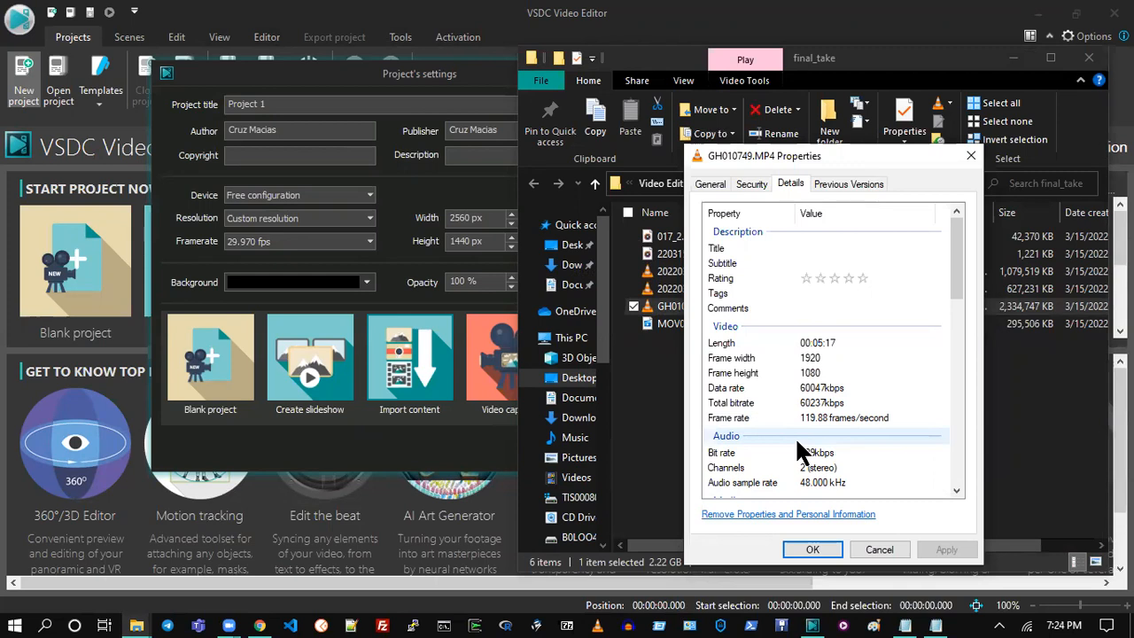
- Discard the new project's settings and minimize the video editor
left_click(858, 624)
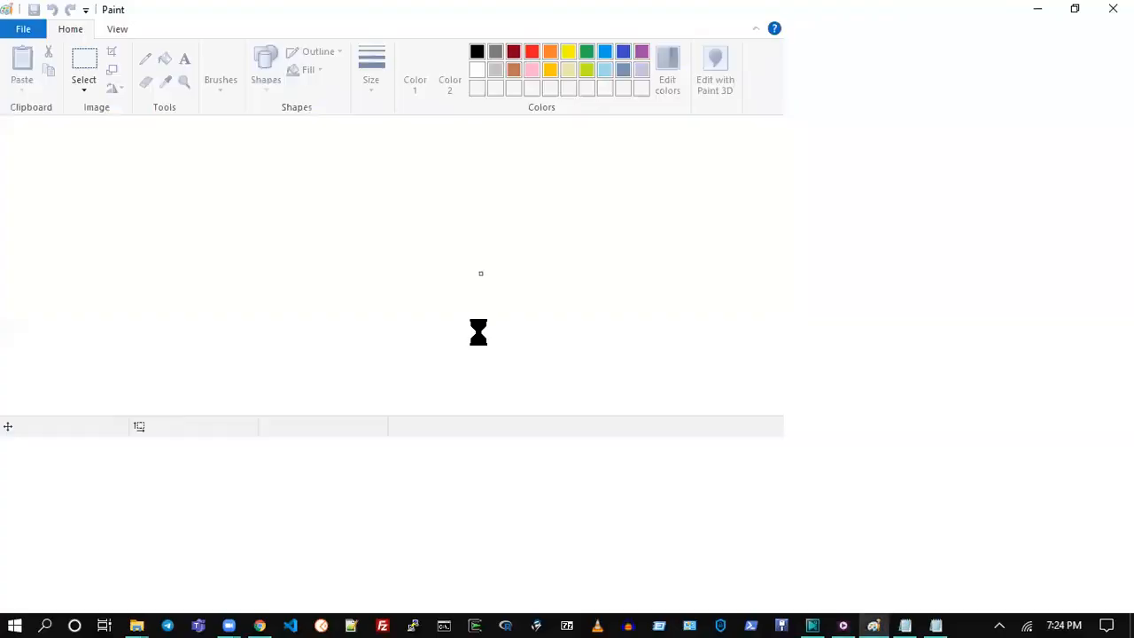
left_click(1113, 9)
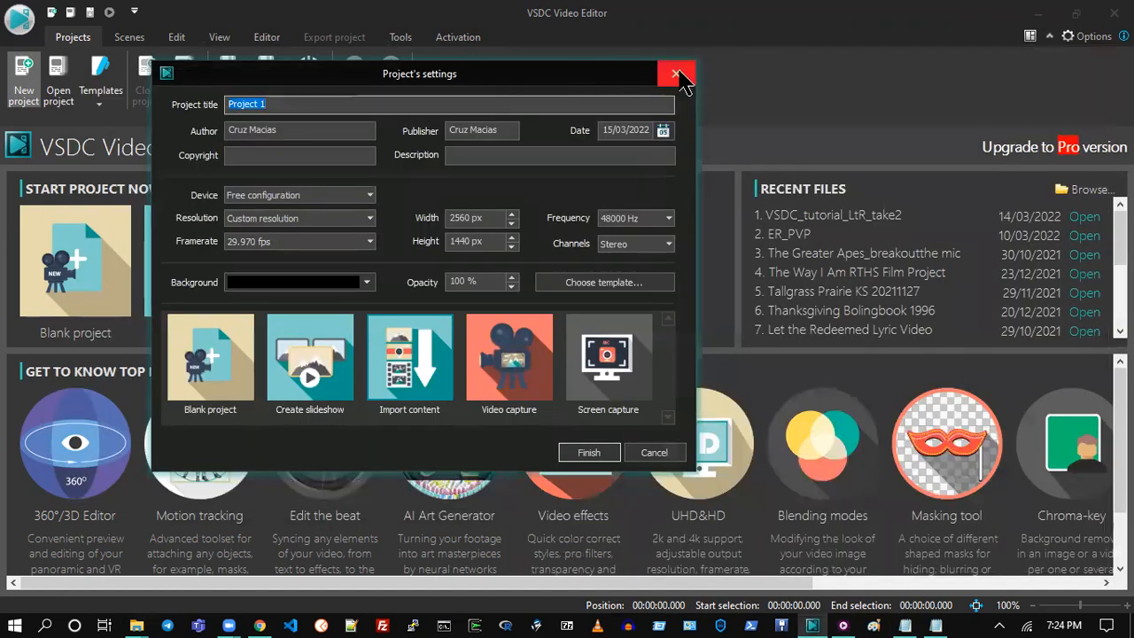
left_click(670, 72)
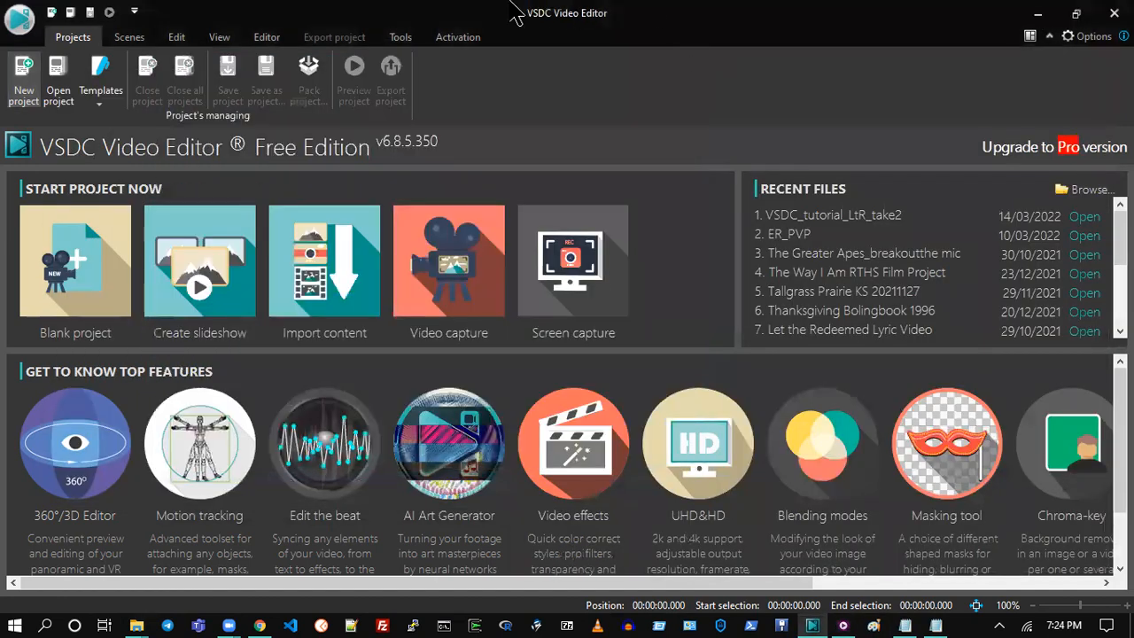
left_click(1037, 13)
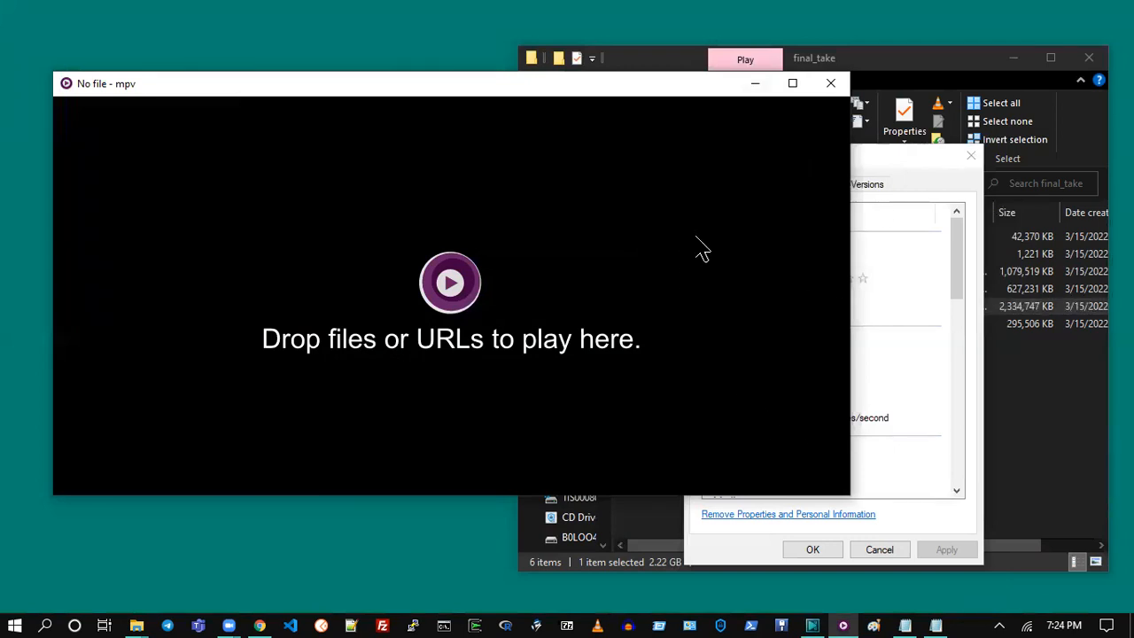
- Play GH010749.MP4 from the final_take folder in mpv, skip ahead through the footage and close the player
left_click(891, 51)
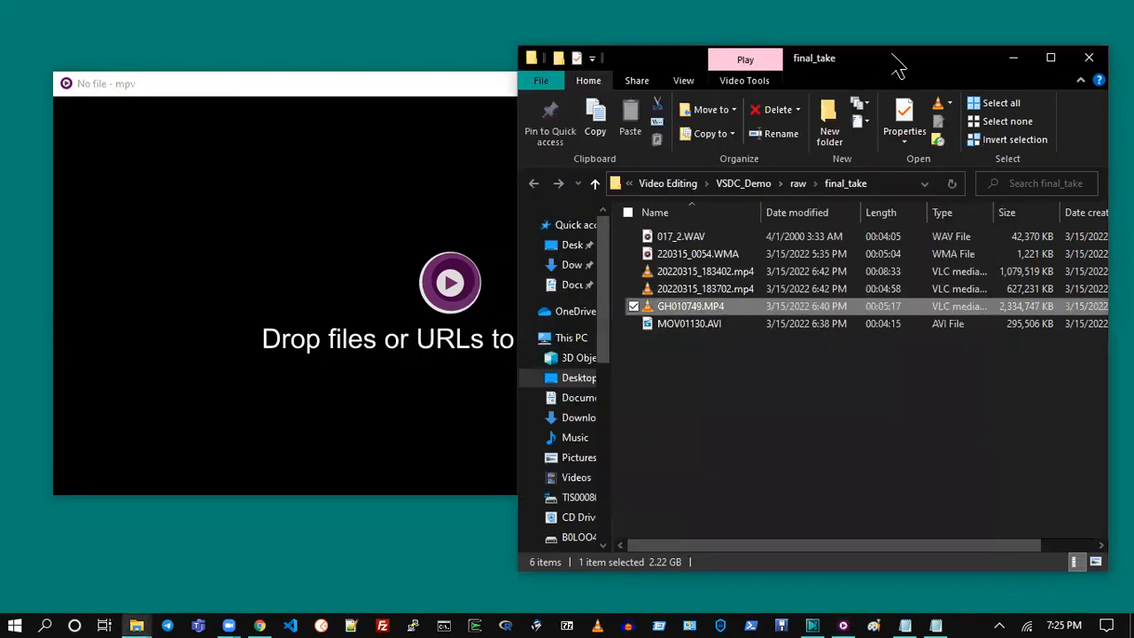
left_click(962, 523)
left_click_drag(689, 307, 414, 312)
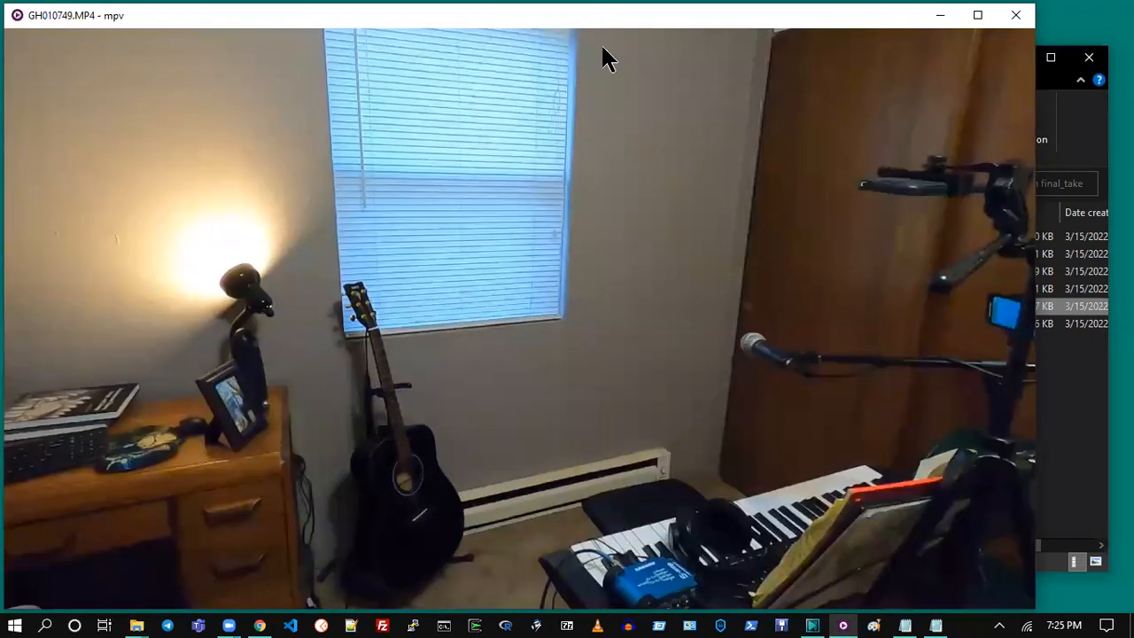
double_click(600, 17)
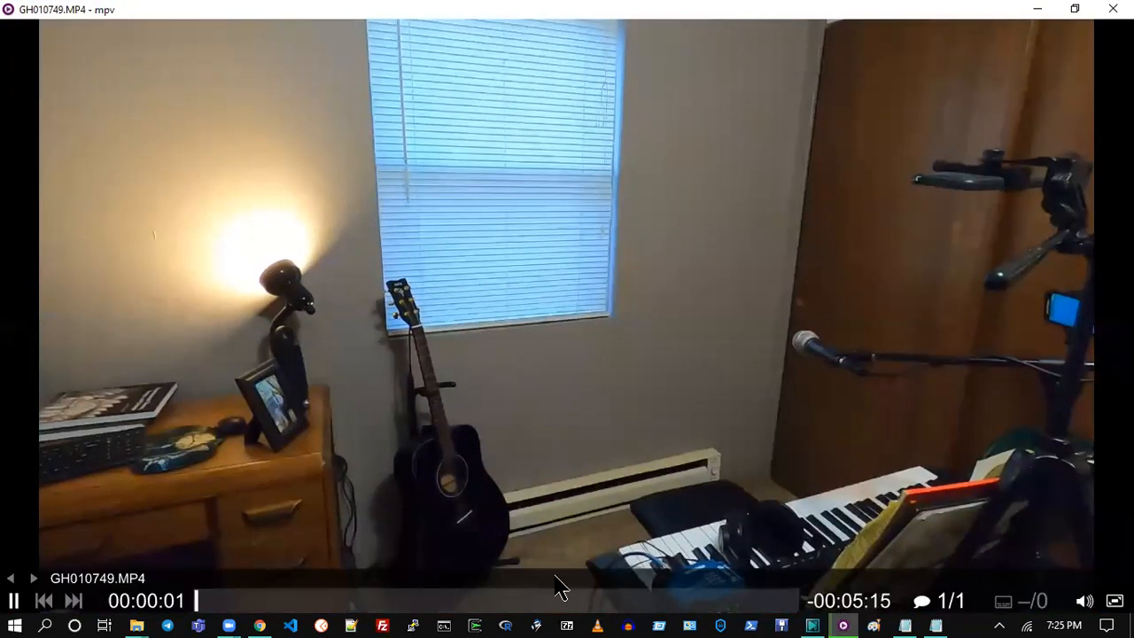
left_click(281, 602)
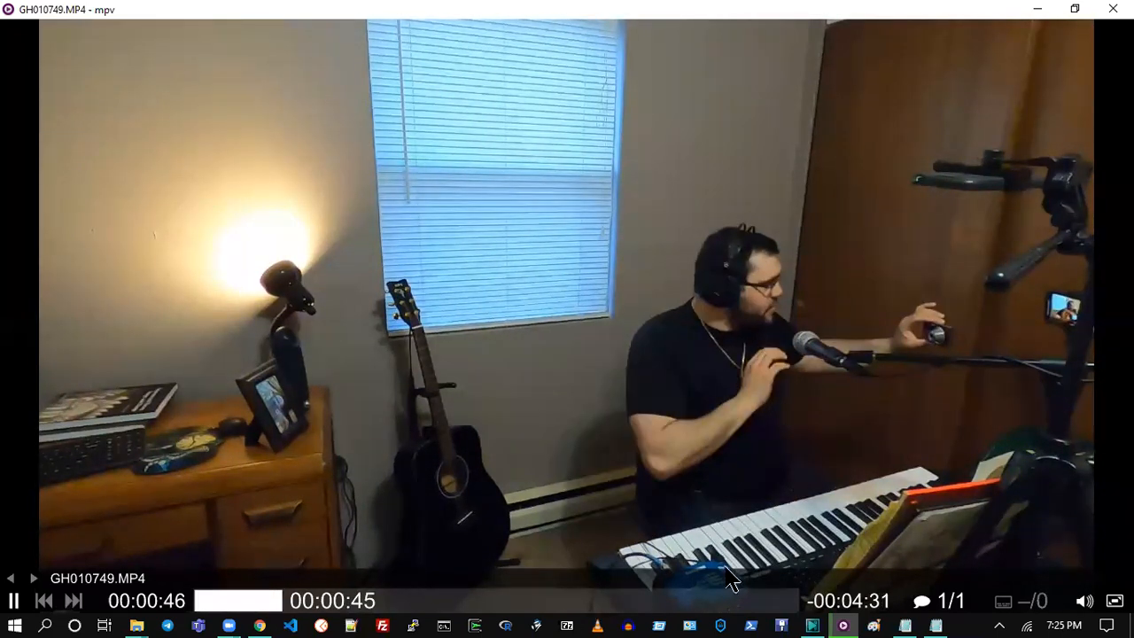
left_click(569, 602)
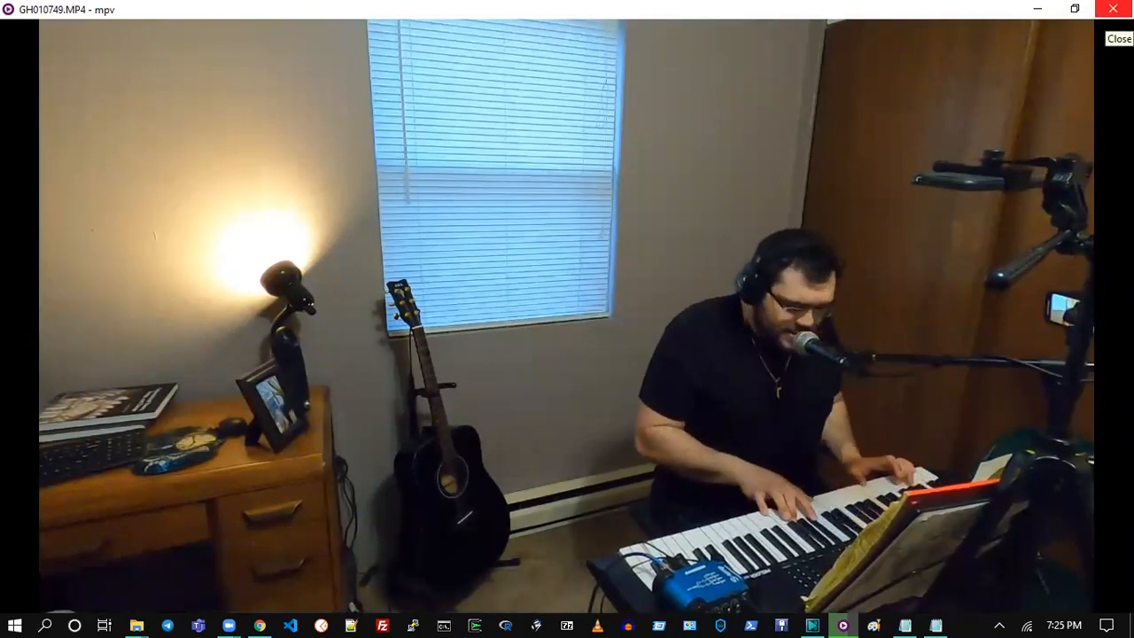
left_click(1113, 8)
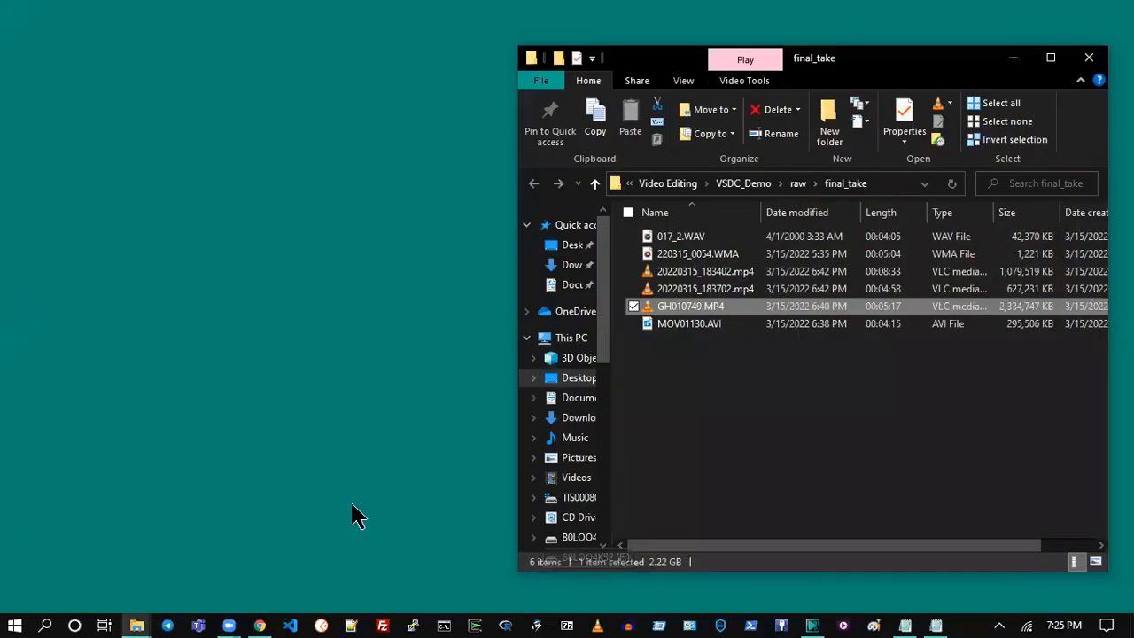
- Return to VSDC Video Editor, start a new project and set its frame rate to 30 fps
left_click(813, 625)
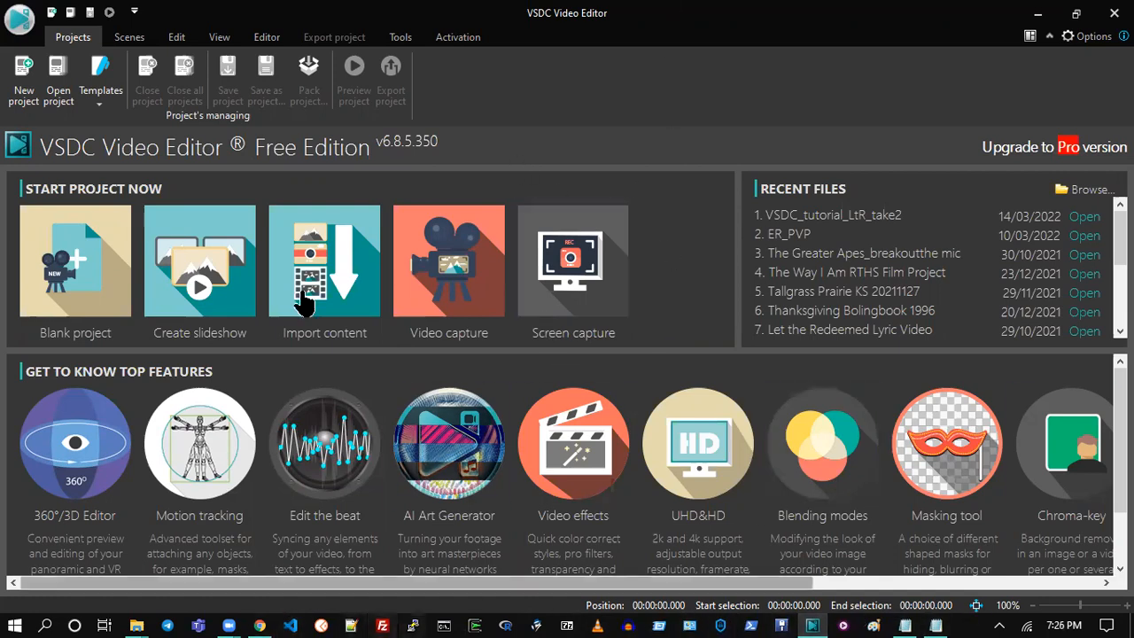
left_click(24, 78)
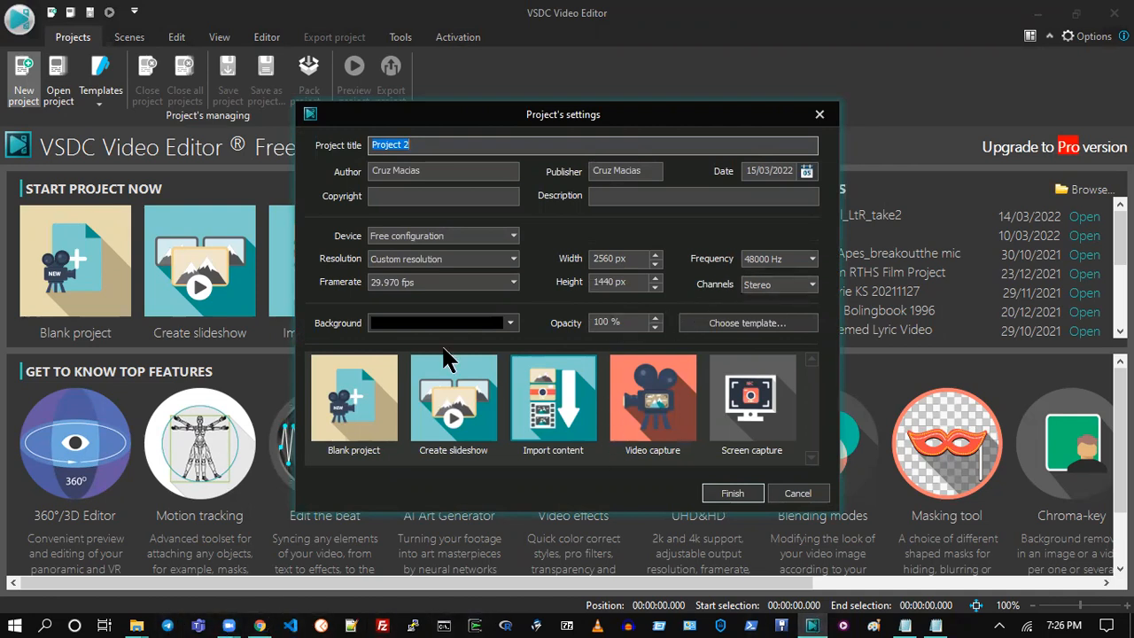
left_click(406, 284)
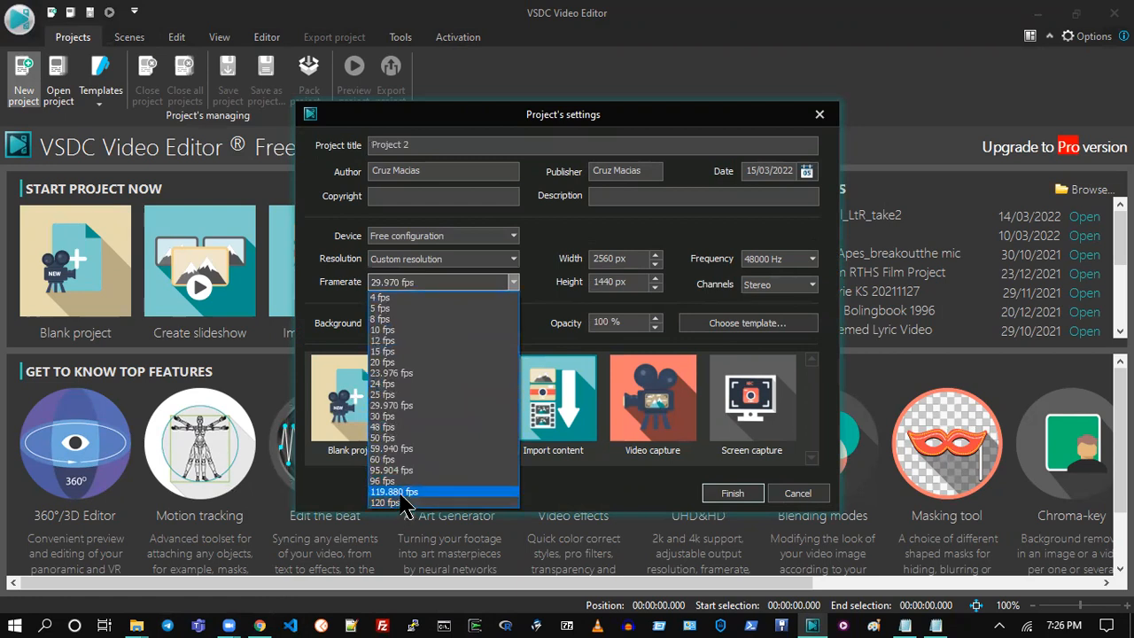
left_click(397, 420)
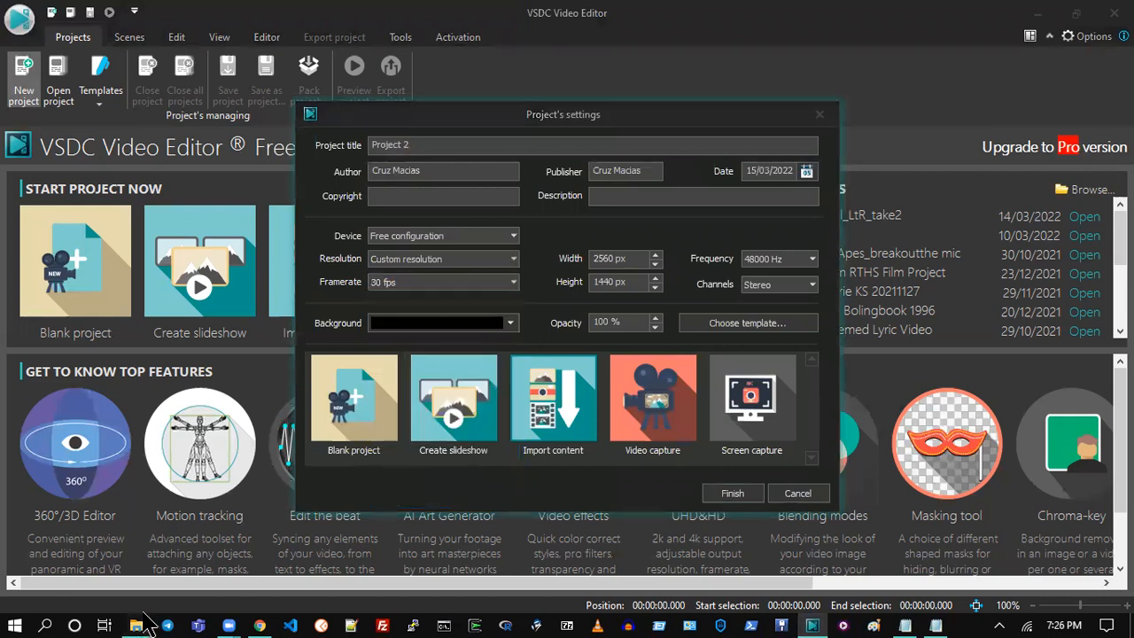
- Switch to File Explorer and examine the frame size and frame rate of 20220315_183702.mp4
left_click(79, 567)
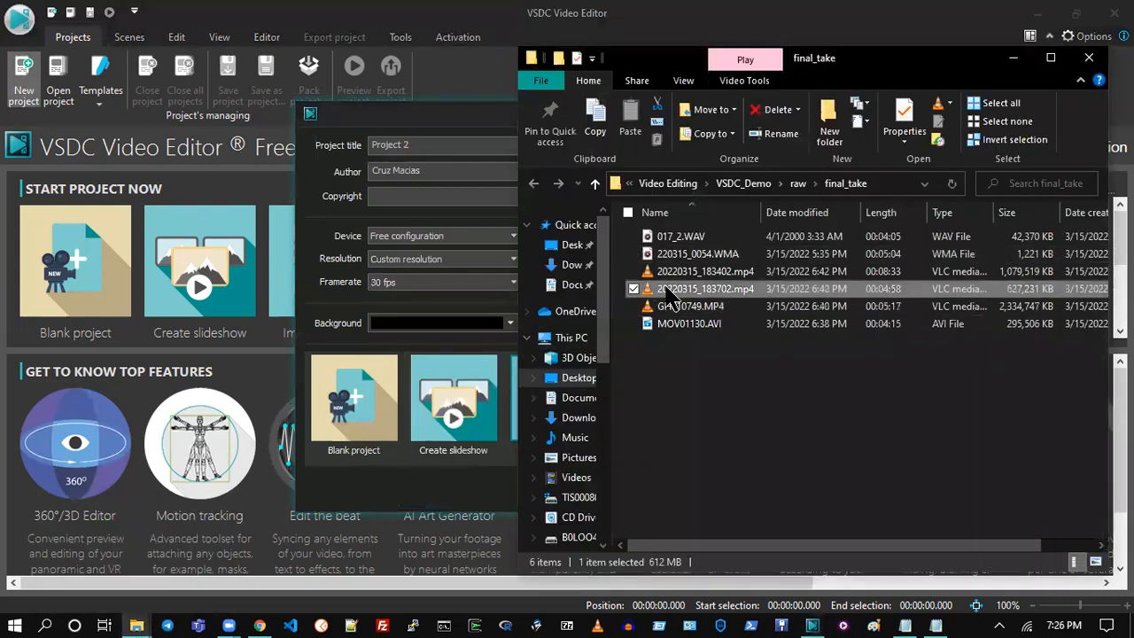
right_click(672, 289)
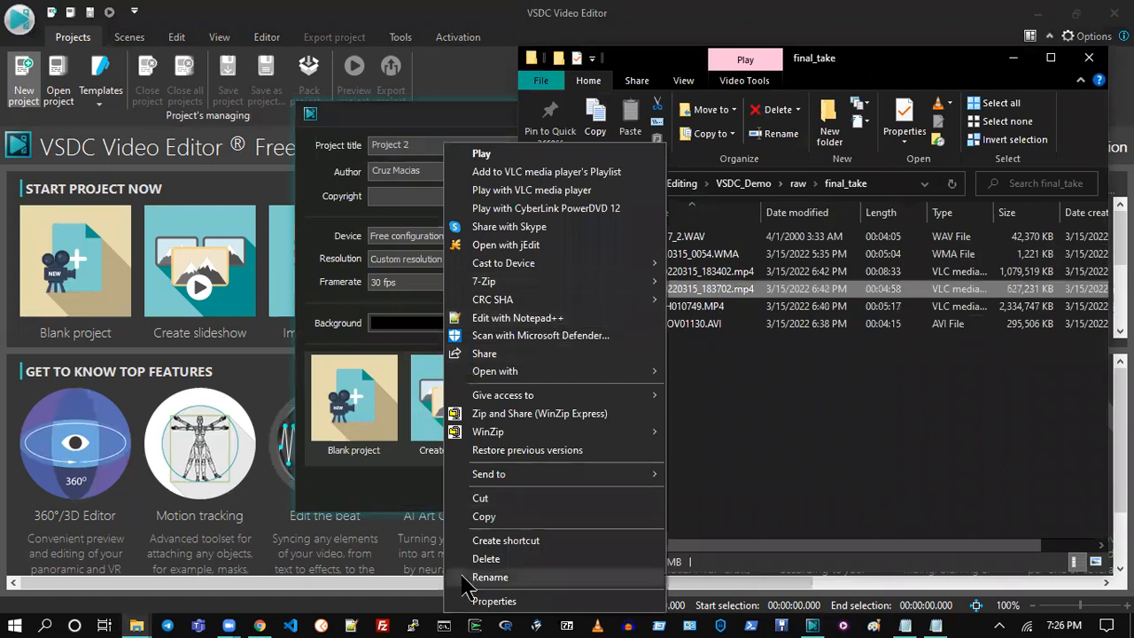
left_click(501, 603)
left_click(776, 224)
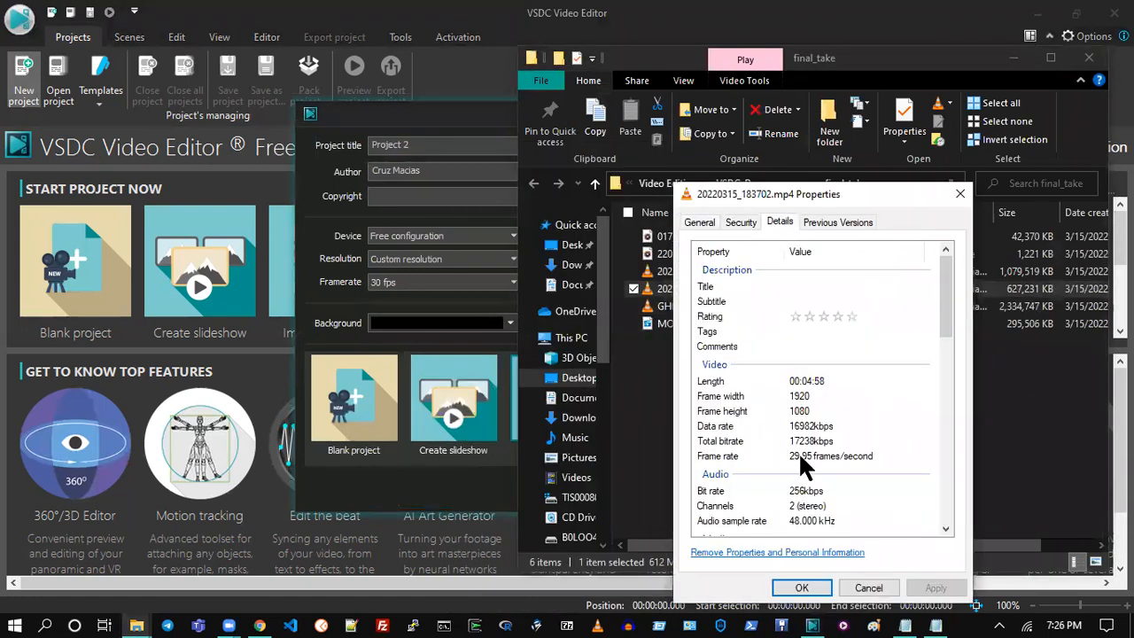
- Examine the frame size and frame rate of 20220315_183402.mp4 and close its properties
left_click(654, 273)
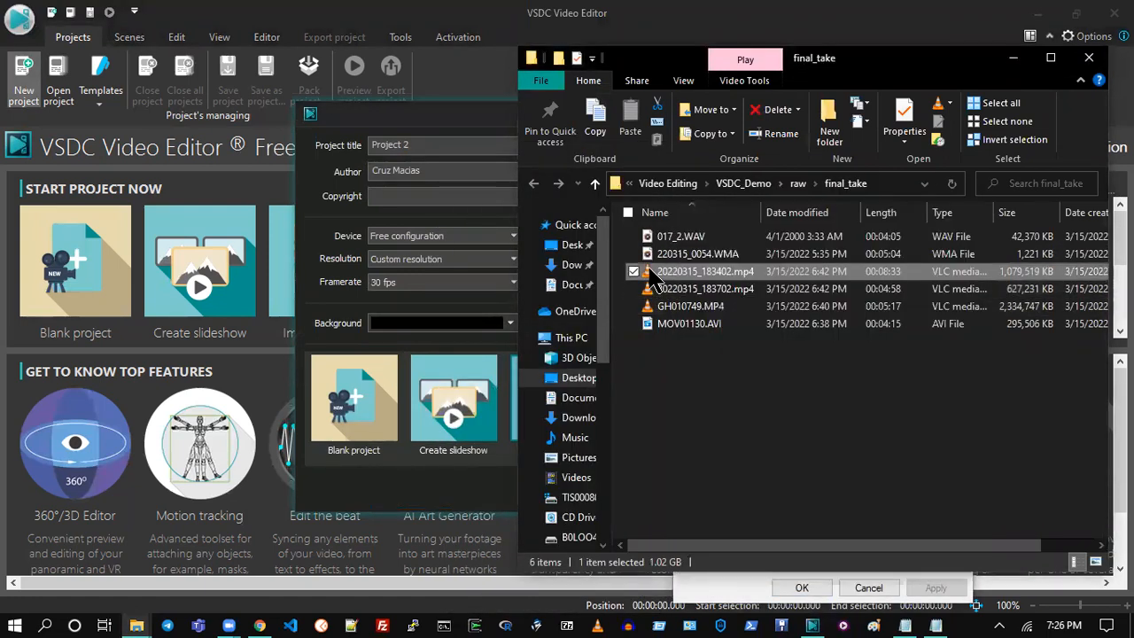
right_click(653, 275)
left_click(519, 602)
left_click(764, 222)
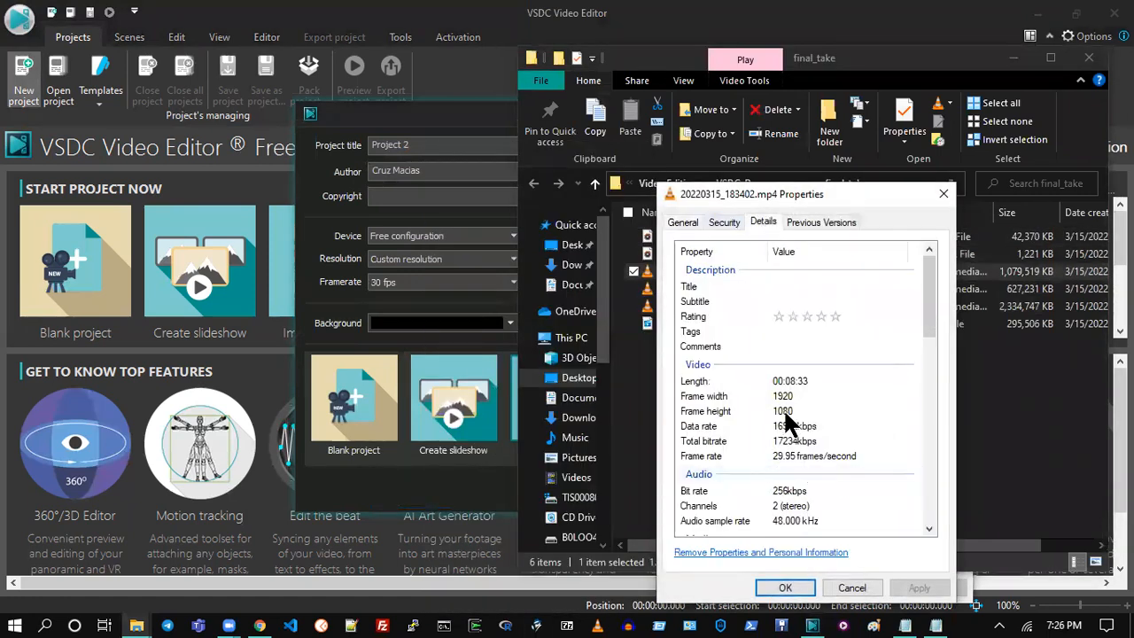
left_click(944, 194)
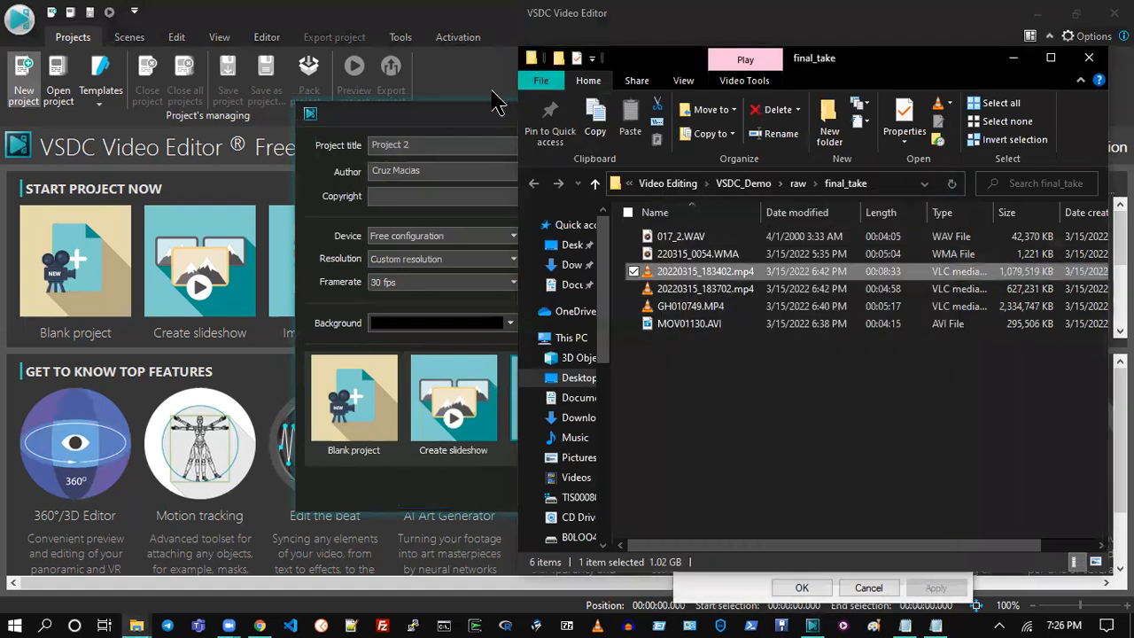
- Return to the new project's settings and set the frame rate to 29.970 fps
left_click(481, 117)
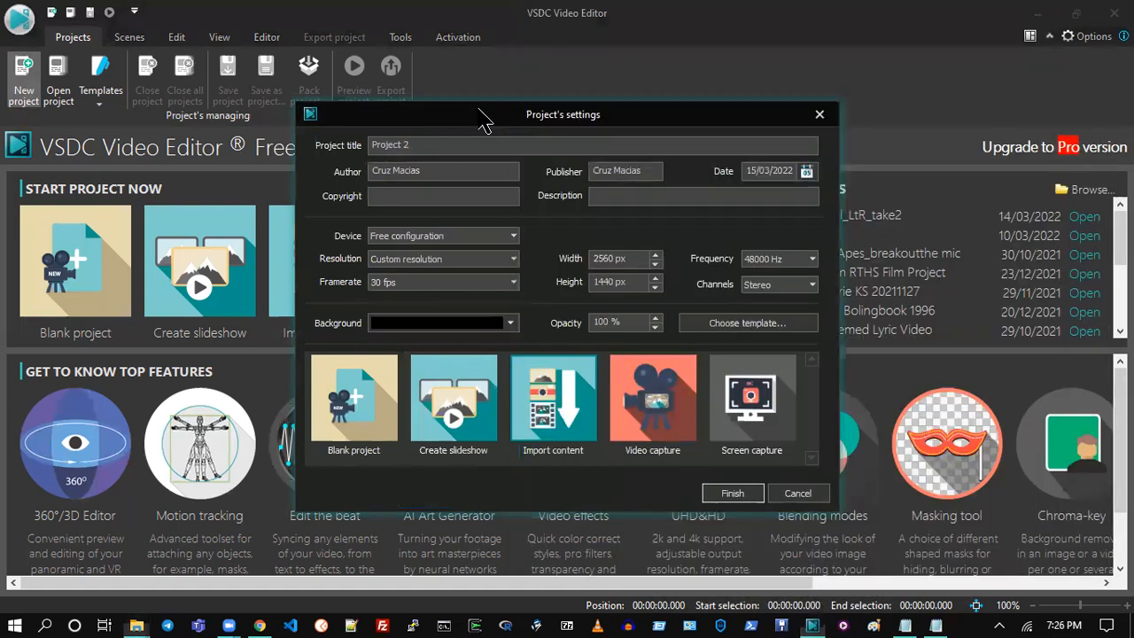
left_click(512, 282)
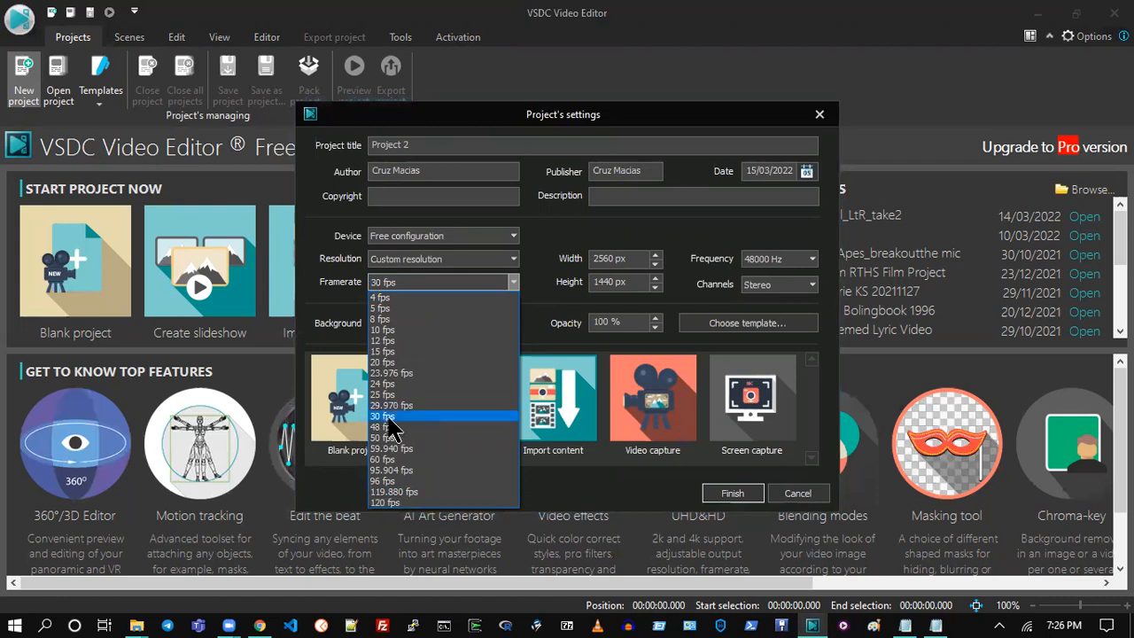
left_click(393, 406)
- Check the frame size of 20220315_183702.mp4 and set the project's width to 1920 px and height to 1080 px
left_click(633, 258)
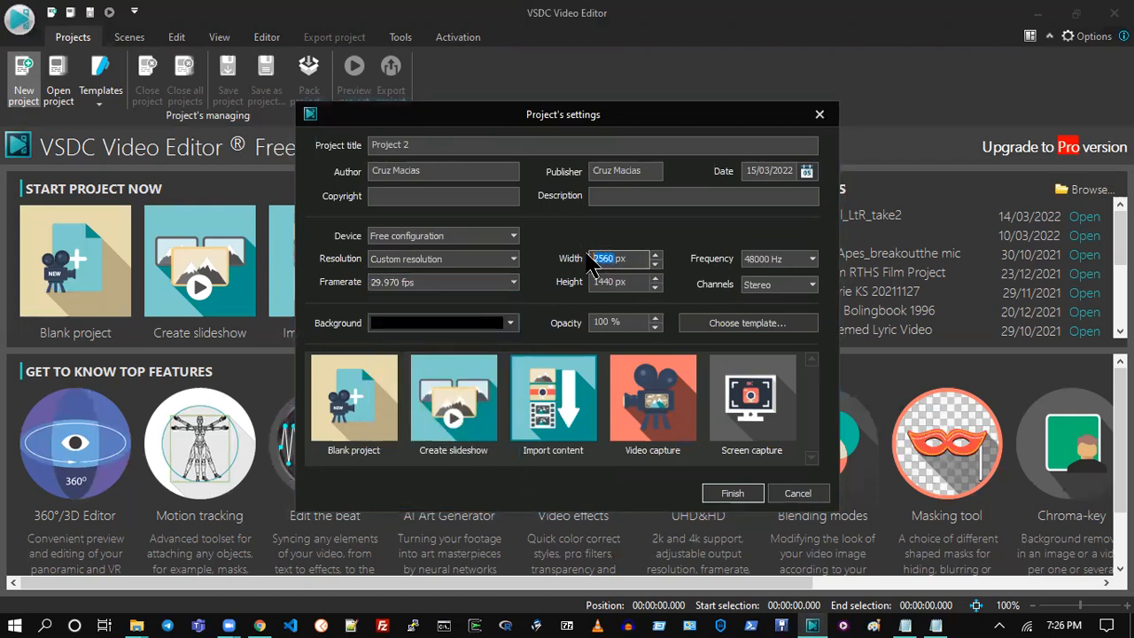
left_click(139, 625)
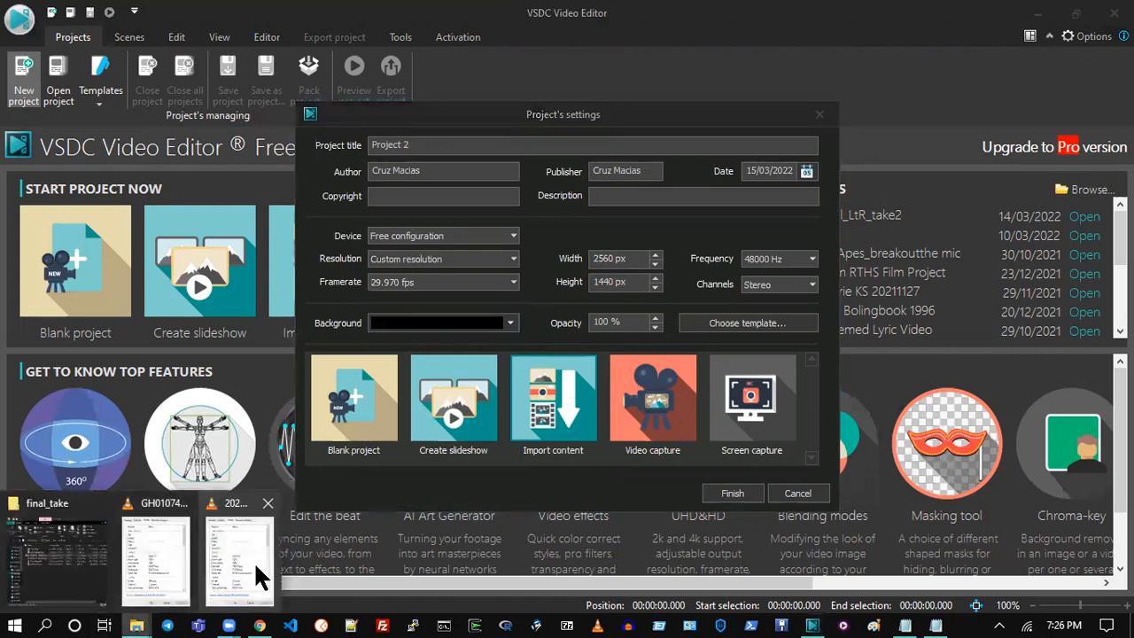
left_click(255, 561)
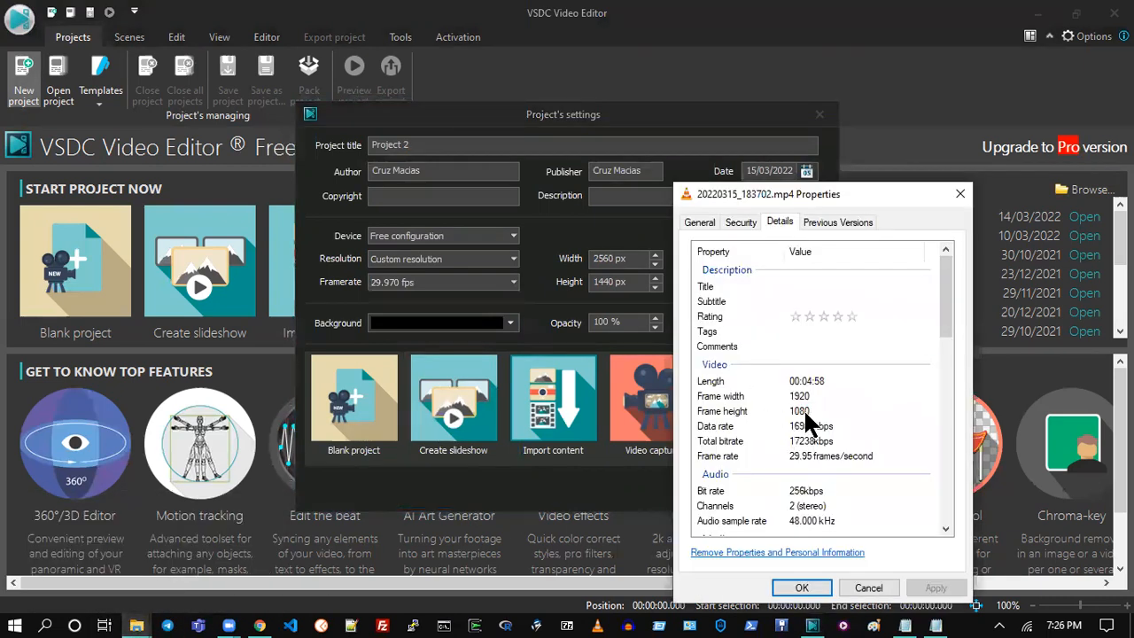
double_click(611, 281)
type("10")
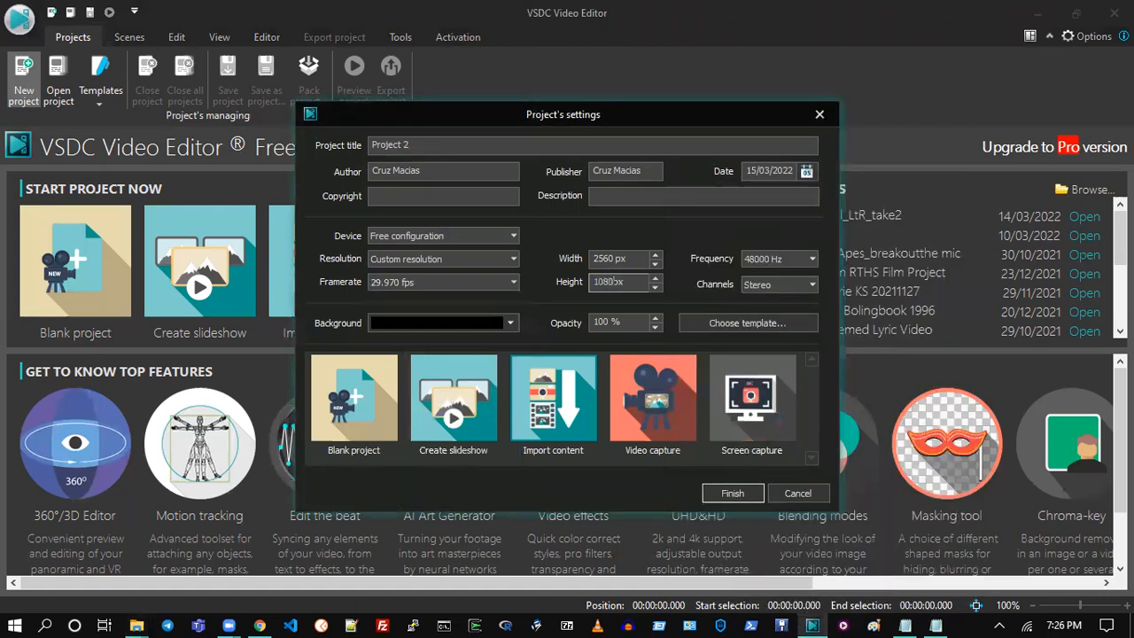
key("shift+Tab")
type("1920")
- Replace the project title with VSDC_Demo_song and copy it to the clipboard
left_click(430, 147)
left_click_drag(432, 149, 298, 152)
type("VSDC_Demo_song")
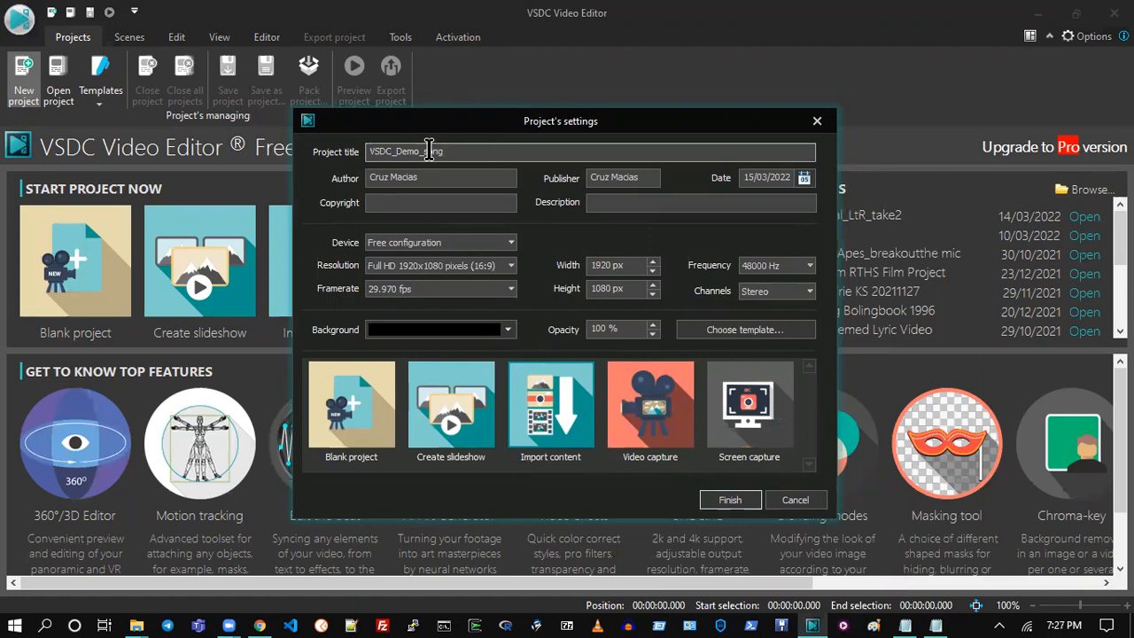
double_click(429, 151)
key("ctrl+c")
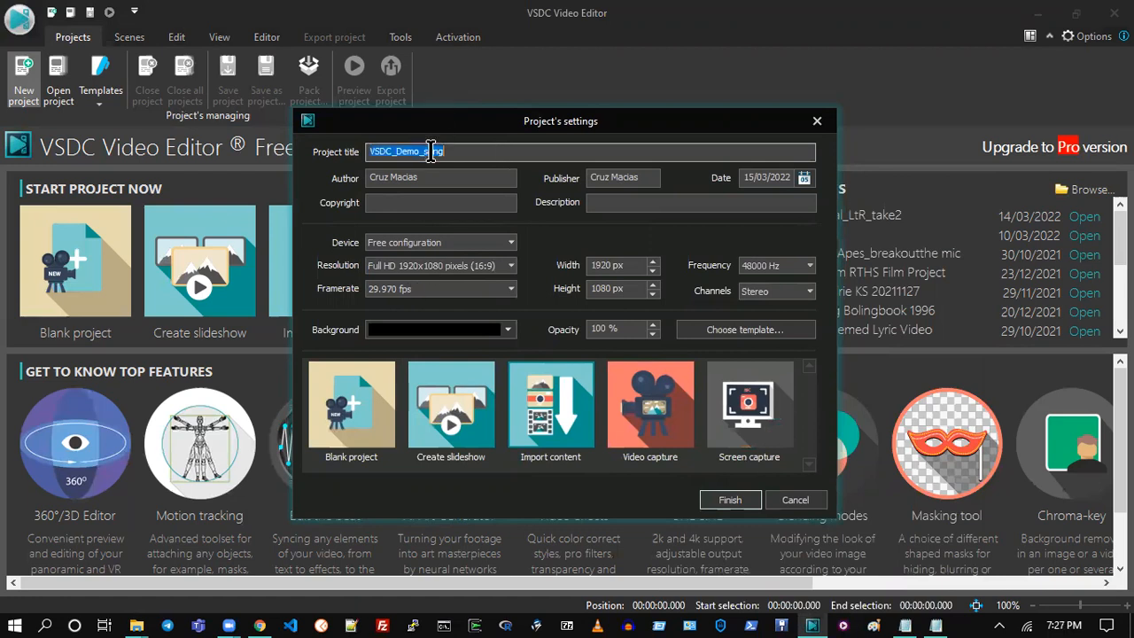
- Try to finish the project setup with the Import content option, dismiss the file selection and cancel the setup
left_click(731, 501)
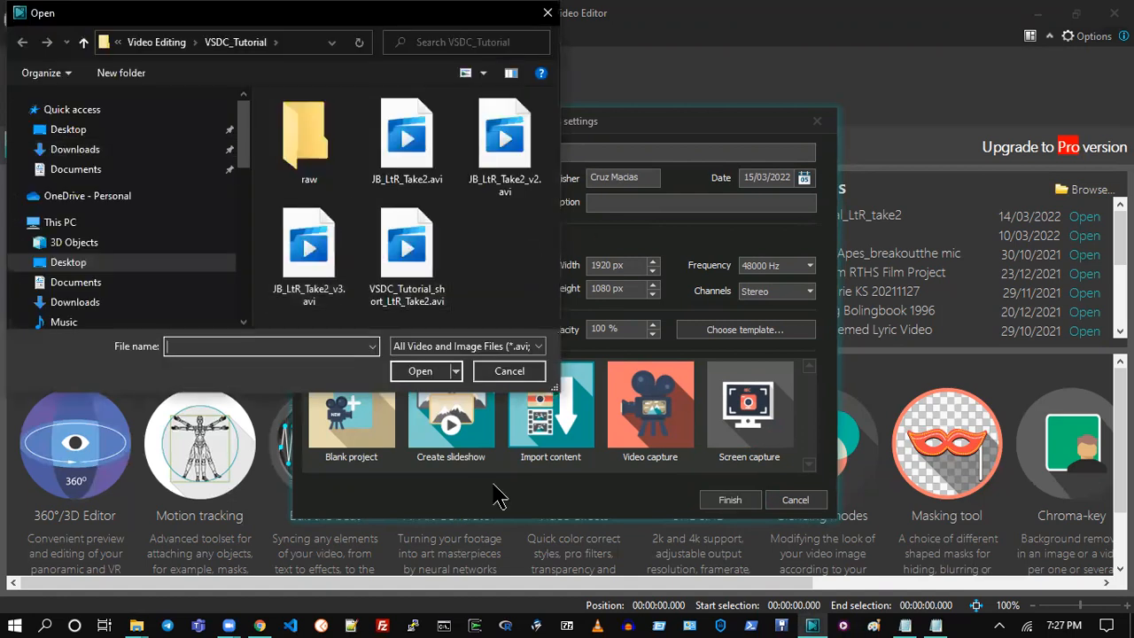
left_click(503, 373)
left_click(787, 501)
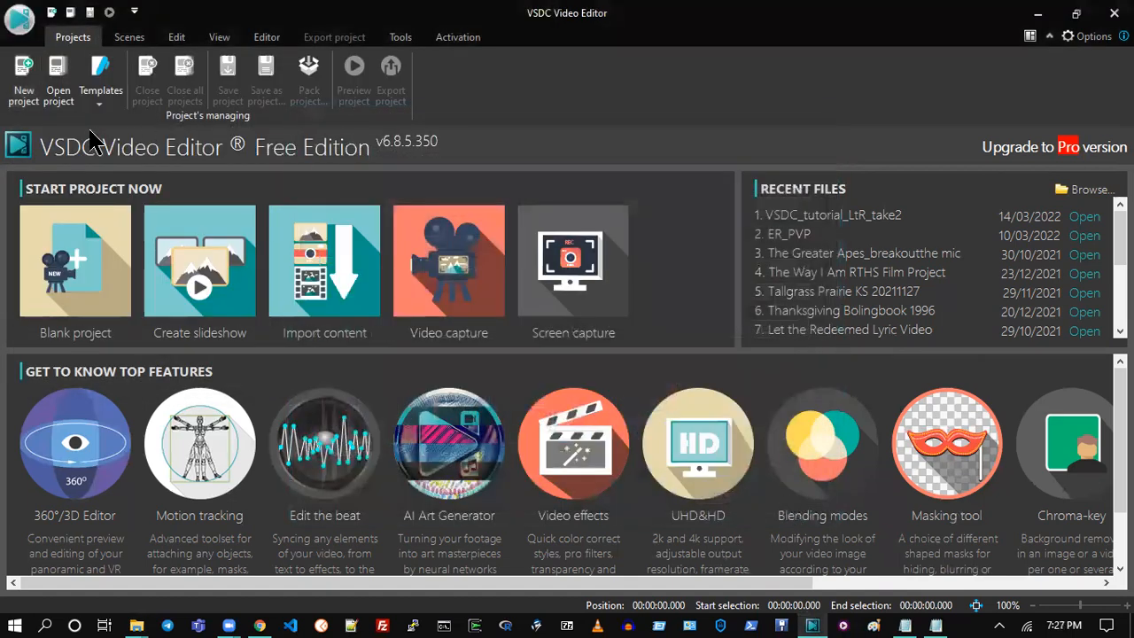
- Start a new project with the copied title VSDC_Demo_song, a width of 1920 px and a height of 1080 px
left_click(24, 81)
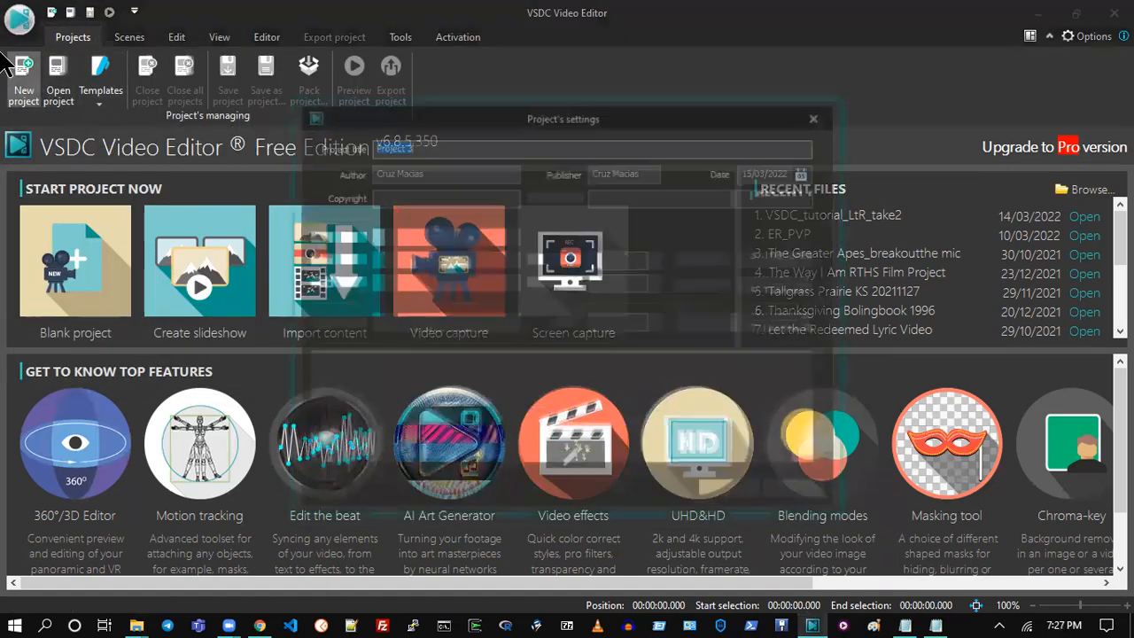
key("ctrl+v")
left_click(609, 258)
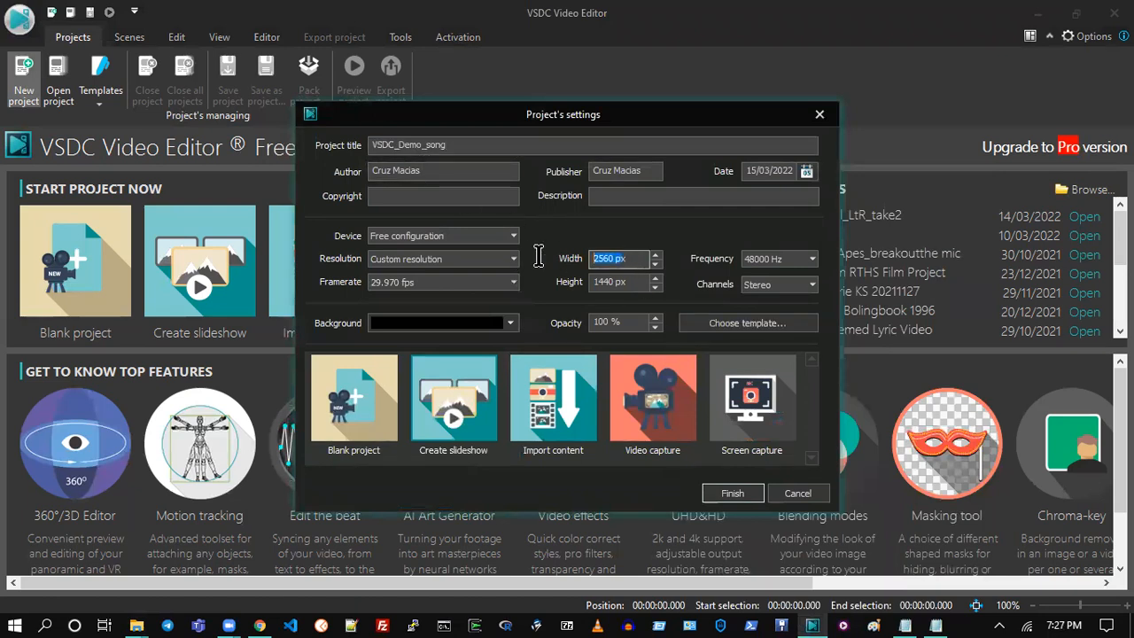
type("1920x")
left_click(605, 281)
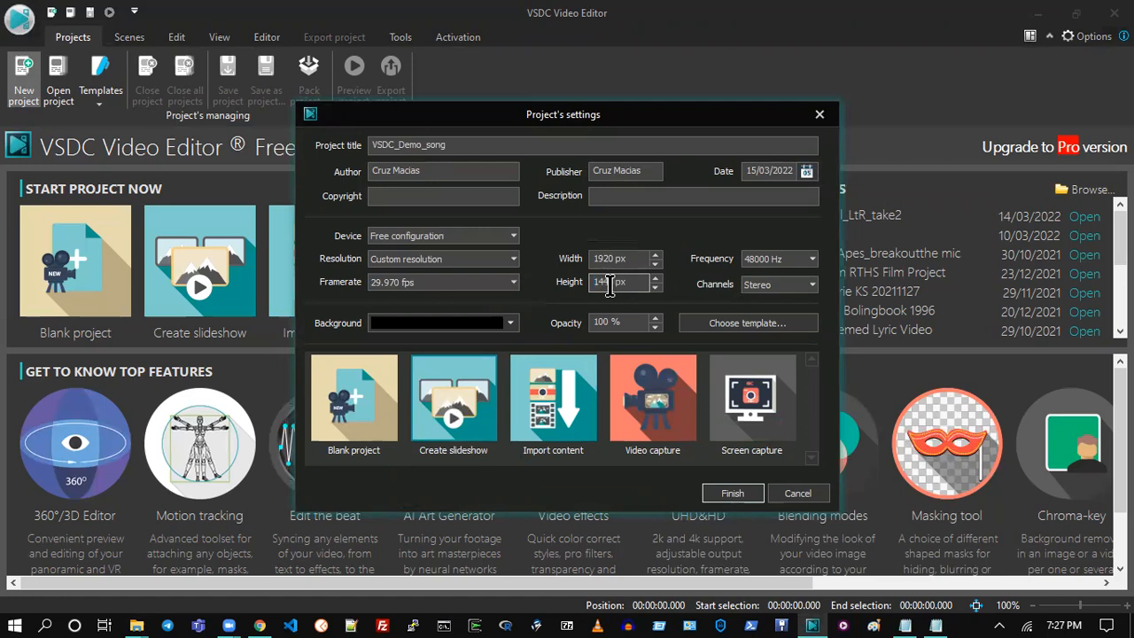
type("1080")
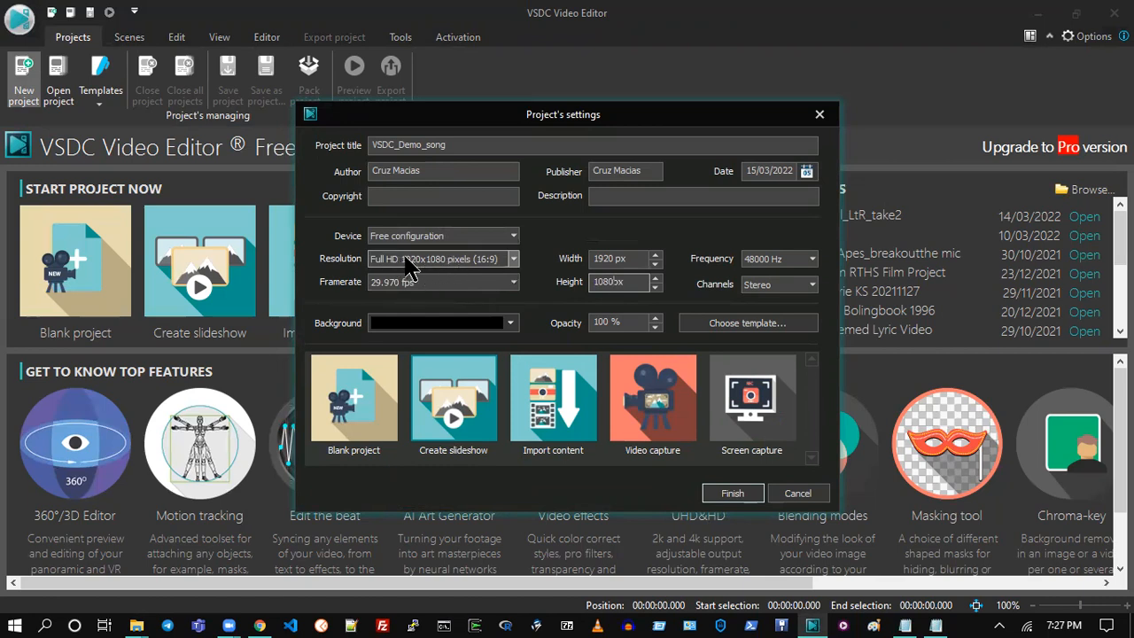
- Try the HD 1280x720 resolution preset, set the width back to 1920 px and height to 1080 px, and create the project
left_click(512, 258)
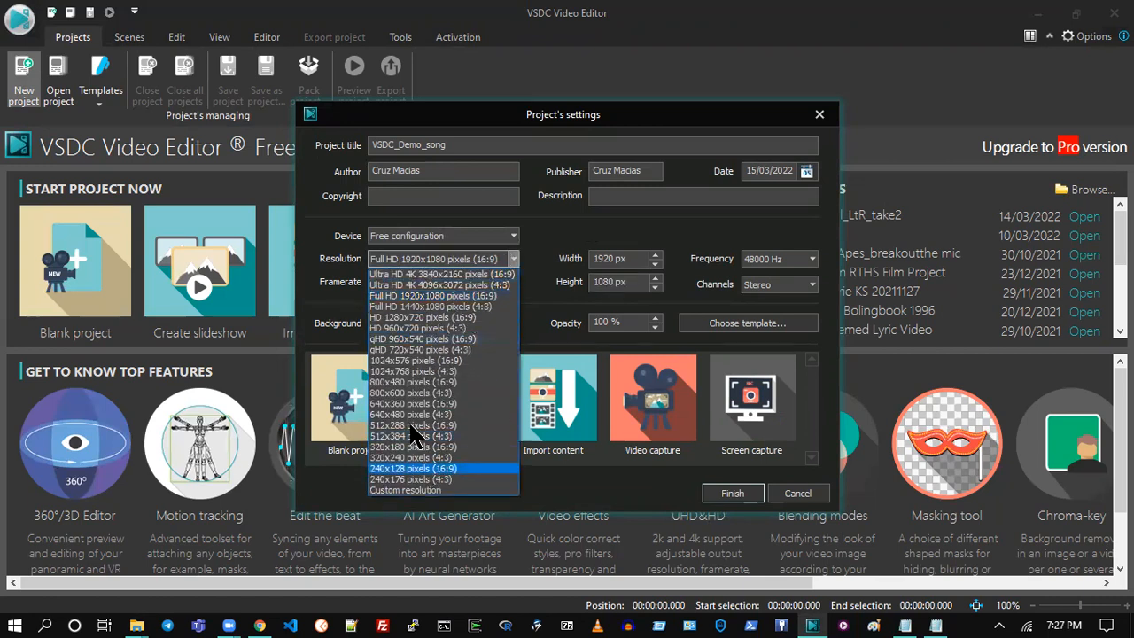
left_click(433, 488)
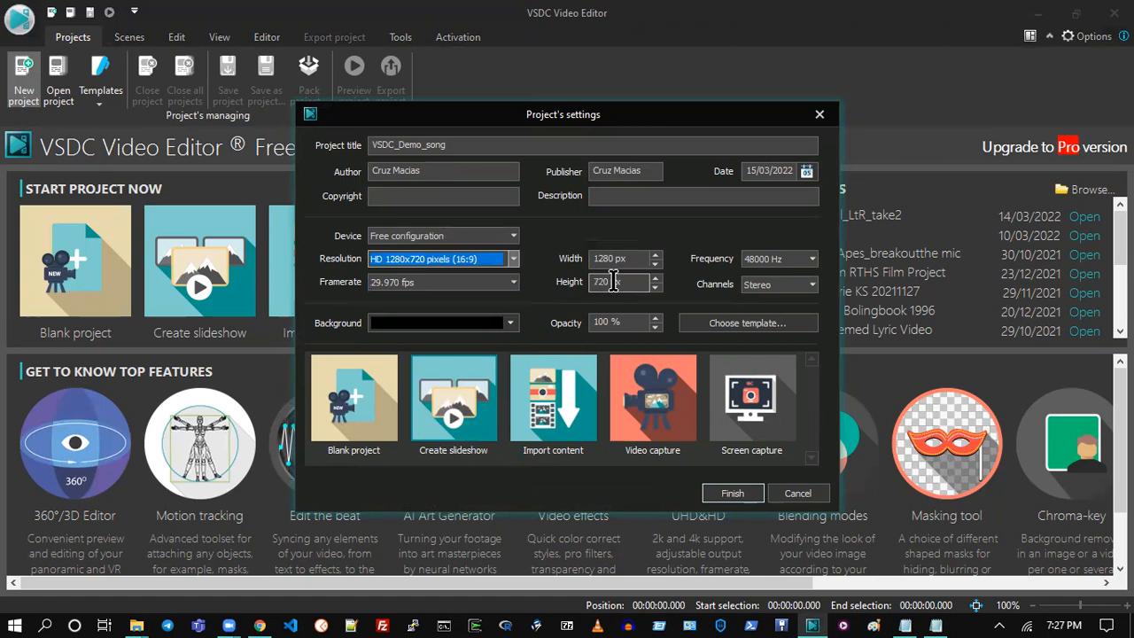
double_click(603, 258)
type("1920")
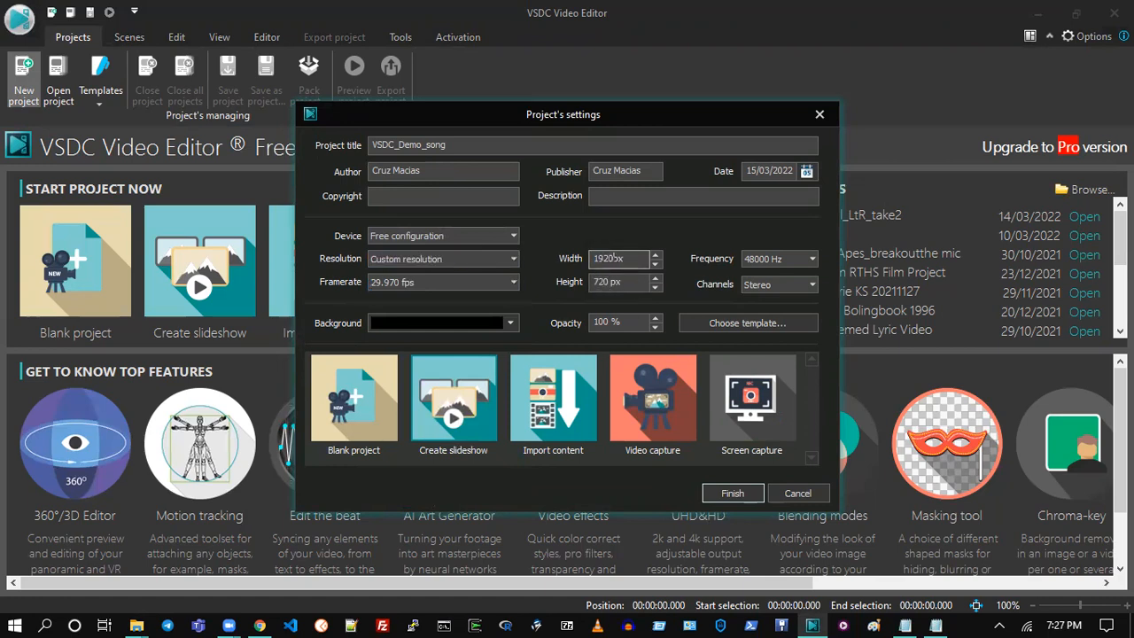
double_click(606, 282)
type("1080")
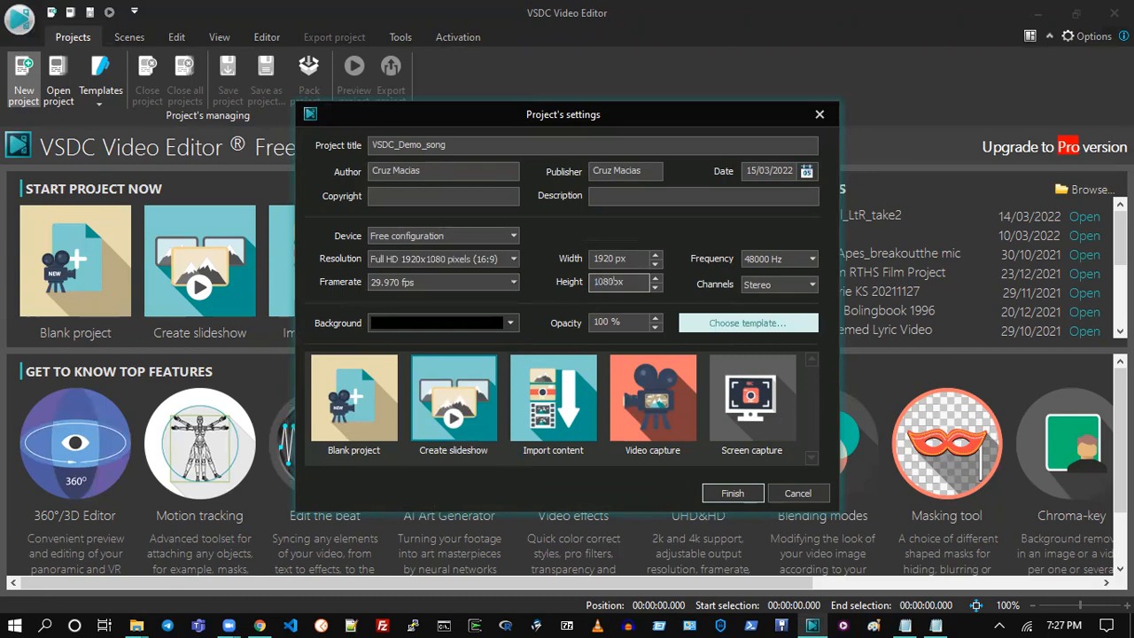
key("Return")
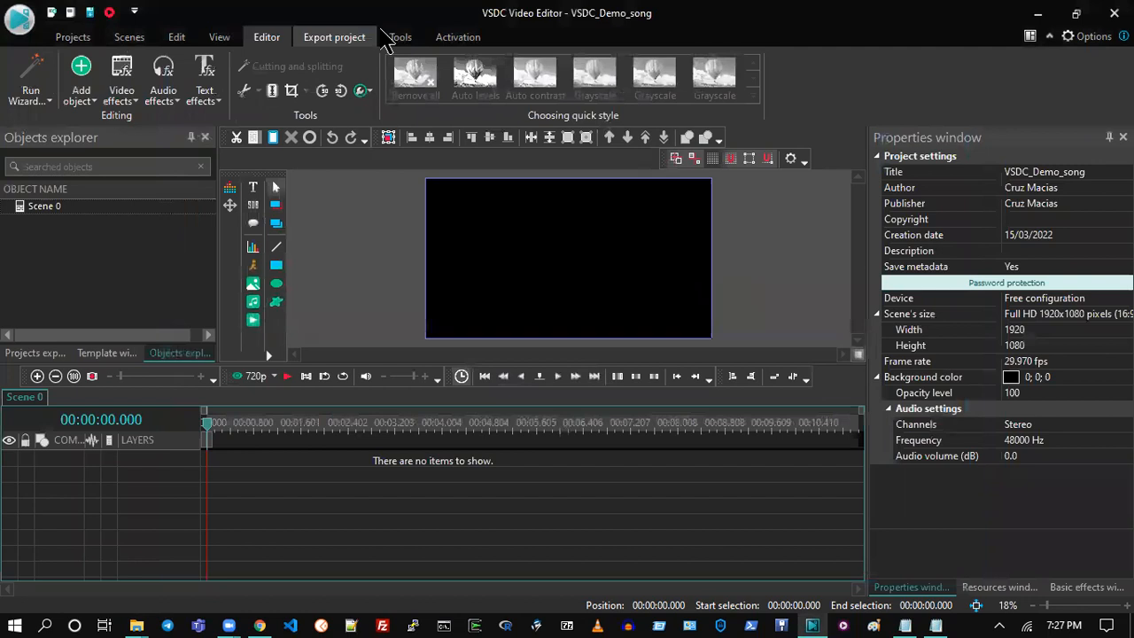
- Compare the project's export information with the properties of 20220315_183702.mp4, close those properties and return to the editor
left_click(342, 38)
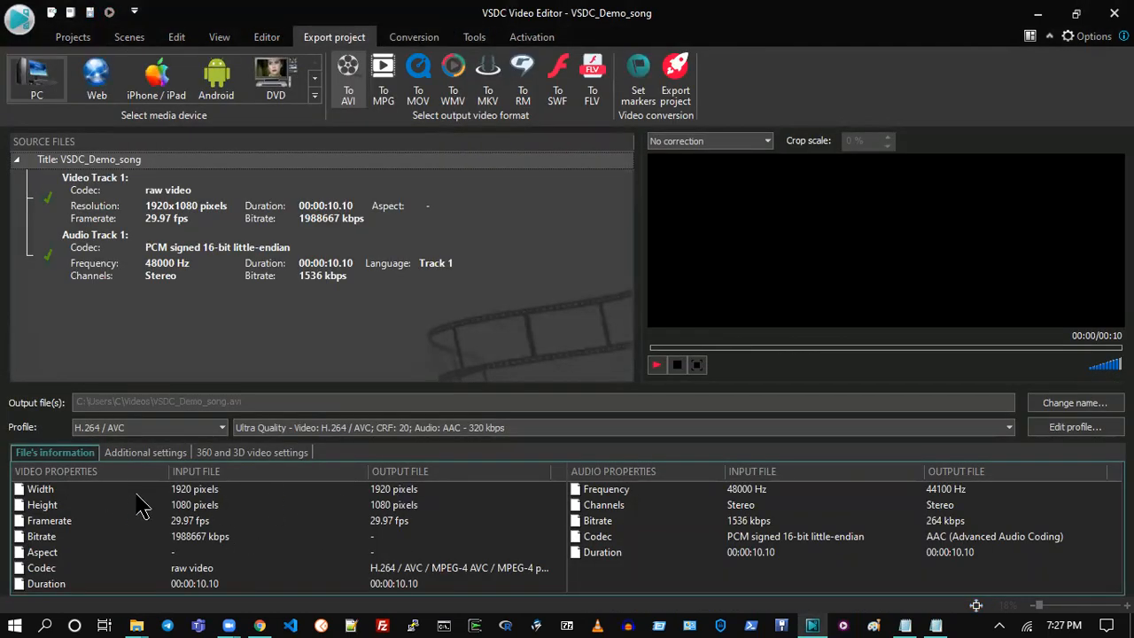
mouse_move(136, 625)
left_click(251, 578)
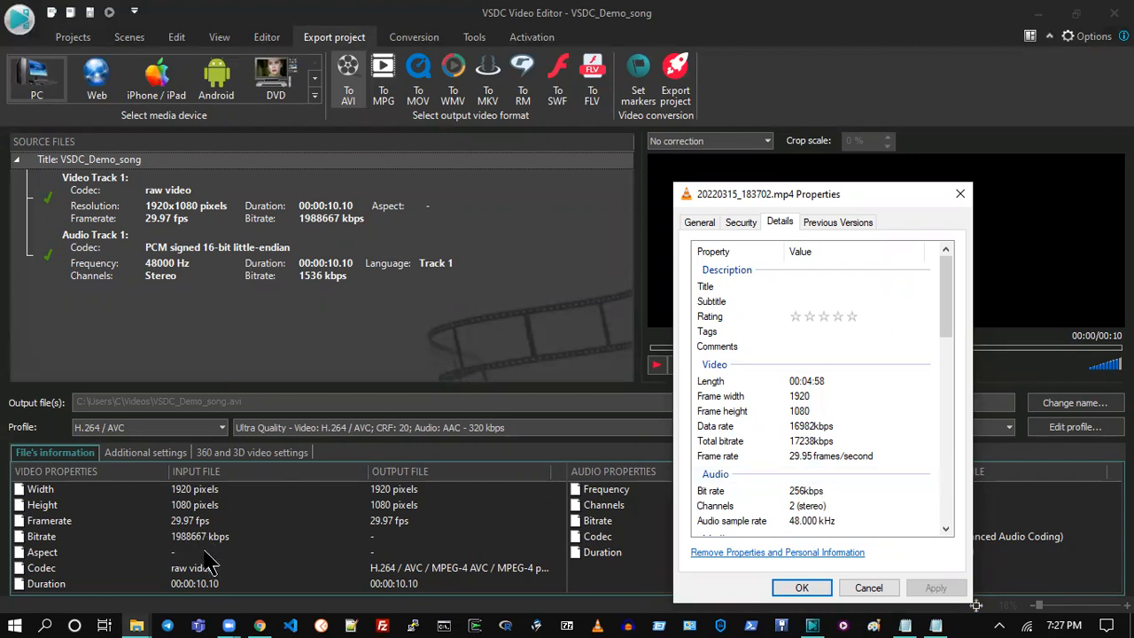
left_click(961, 197)
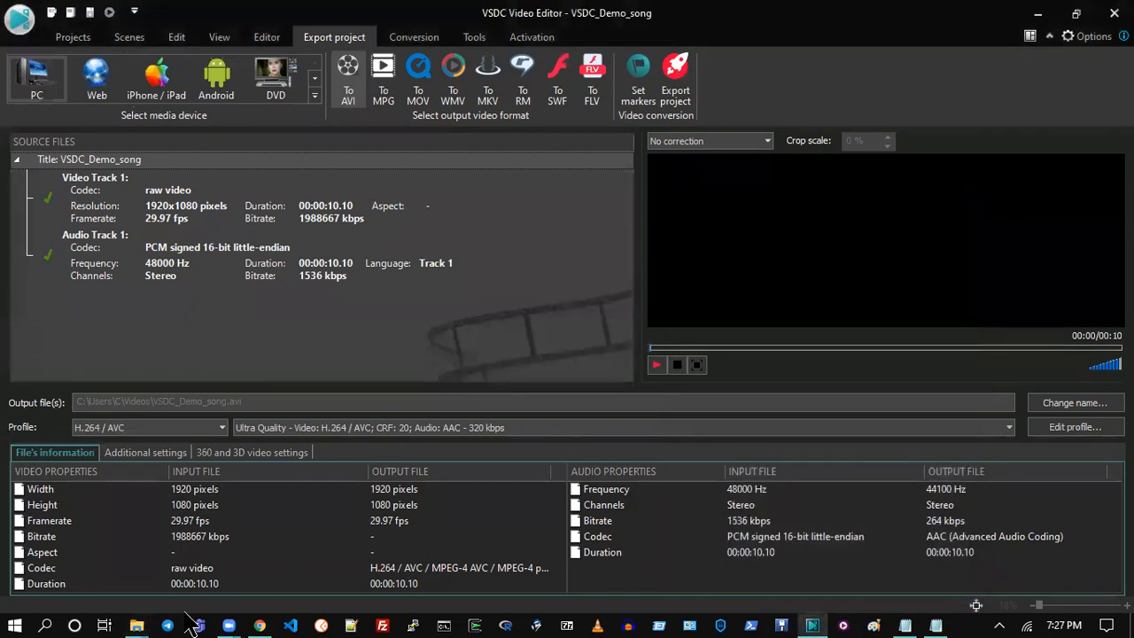
mouse_move(137, 625)
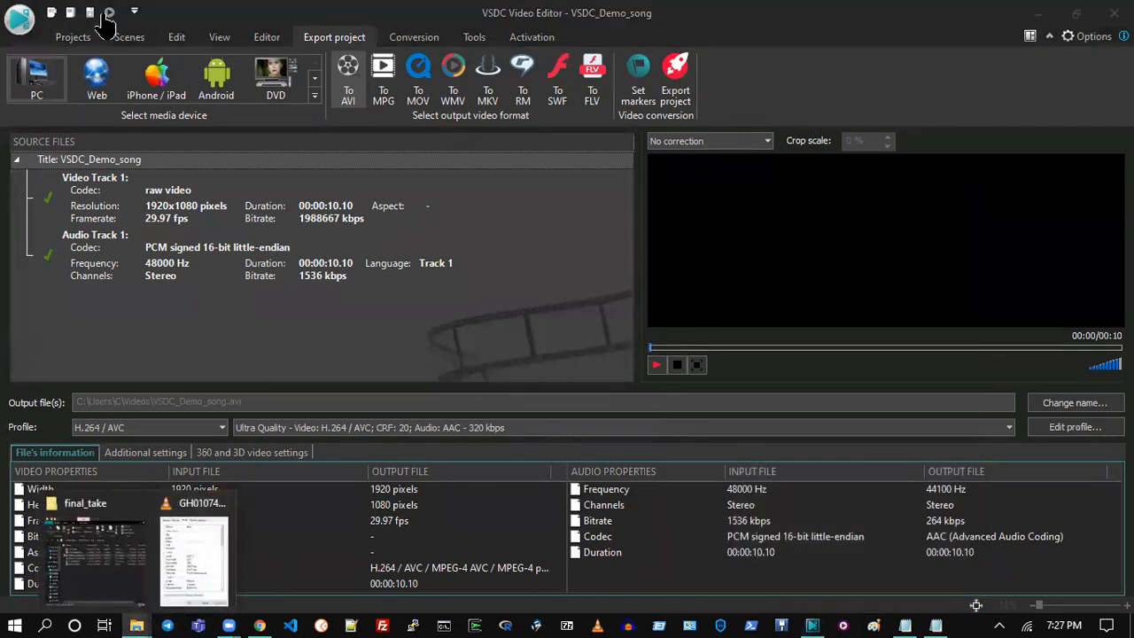
left_click(92, 36)
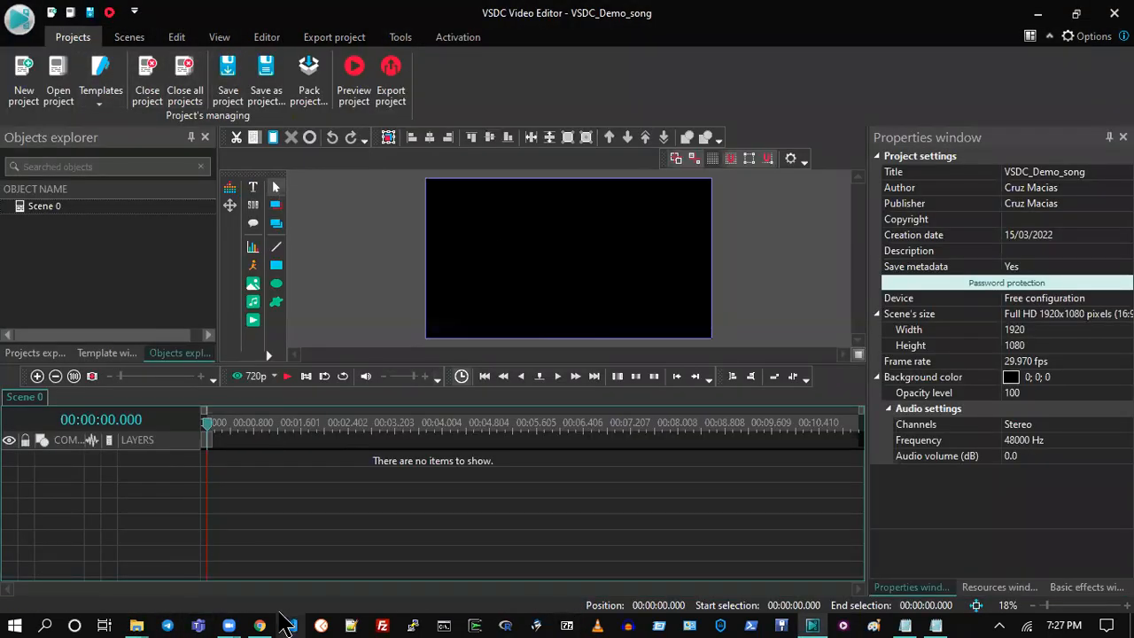
- Switch to the final_take folder in File Explorer and play 017_2.WAV in the mpv player
mouse_move(147, 623)
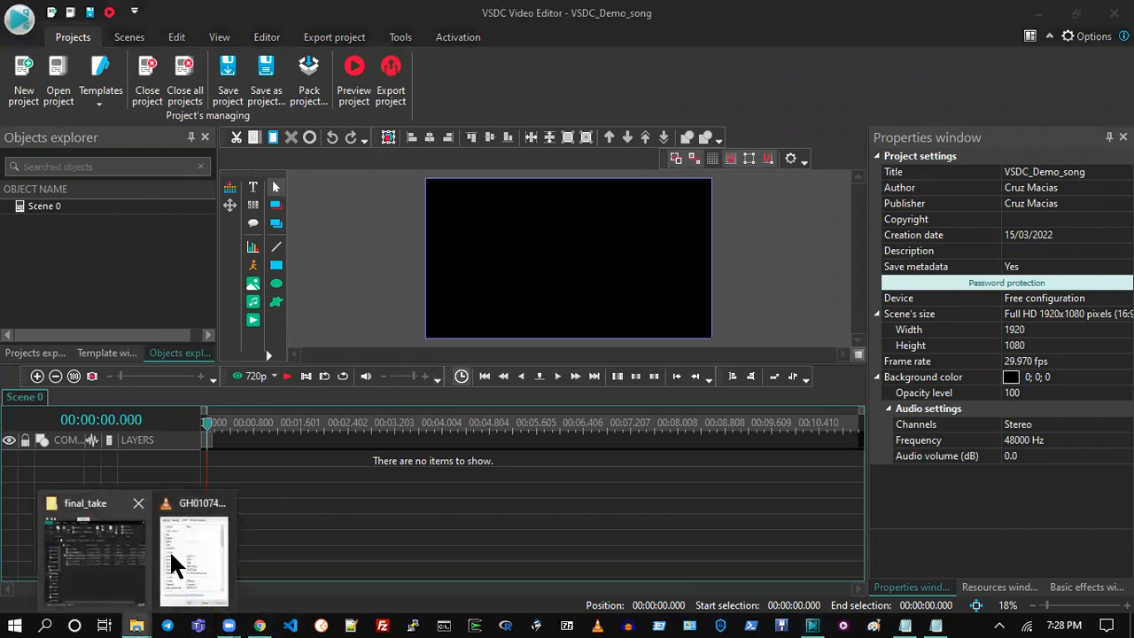
mouse_move(232, 506)
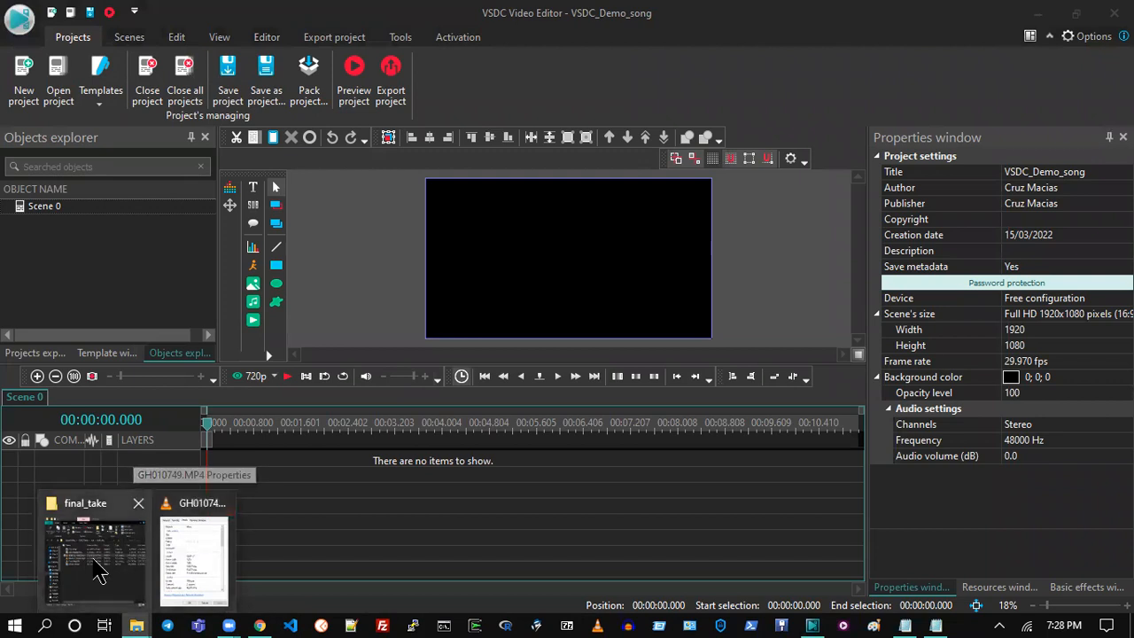
left_click(96, 561)
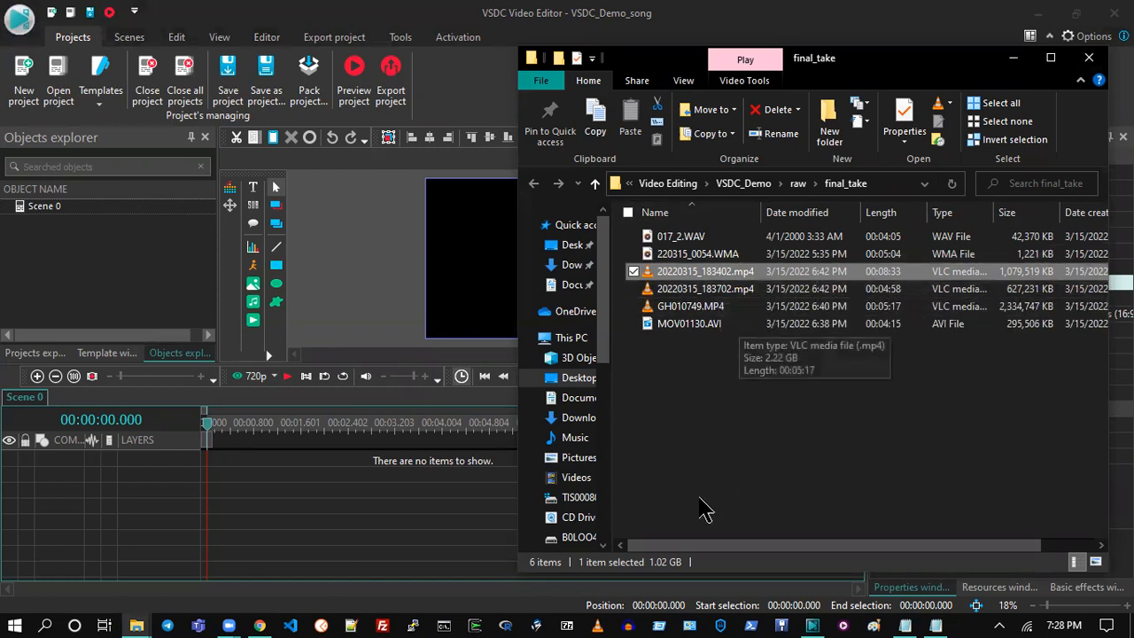
double_click(674, 239)
left_click(717, 254)
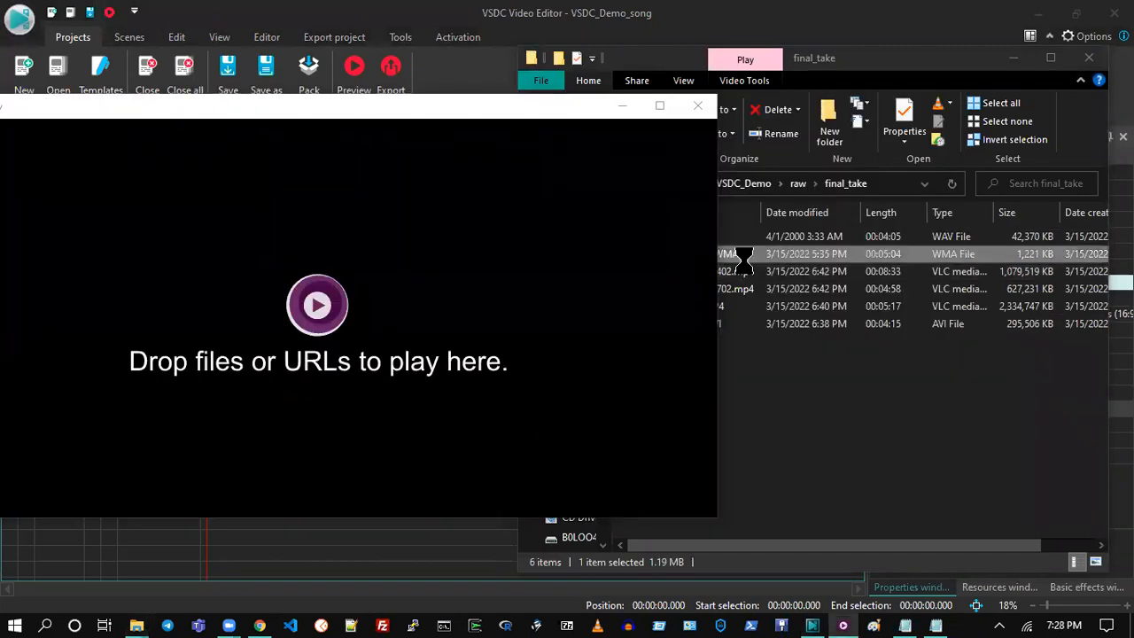
left_click_drag(699, 237, 364, 118)
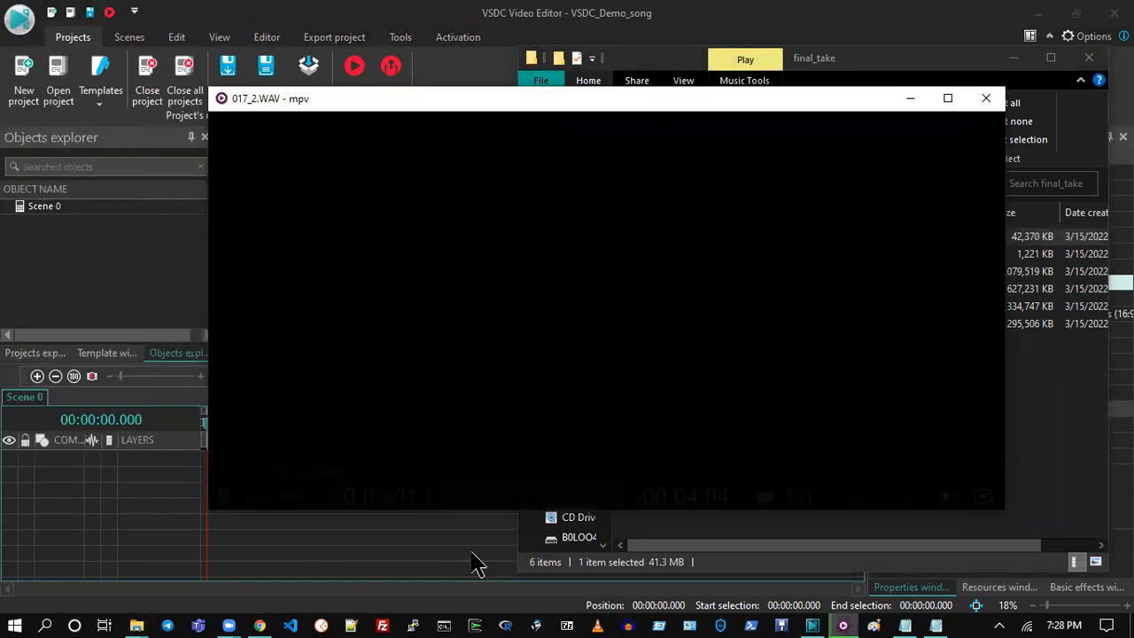
- Sample the 017_2.WAV recording at several points up to about 3:10 and close the player
mouse_move(451, 496)
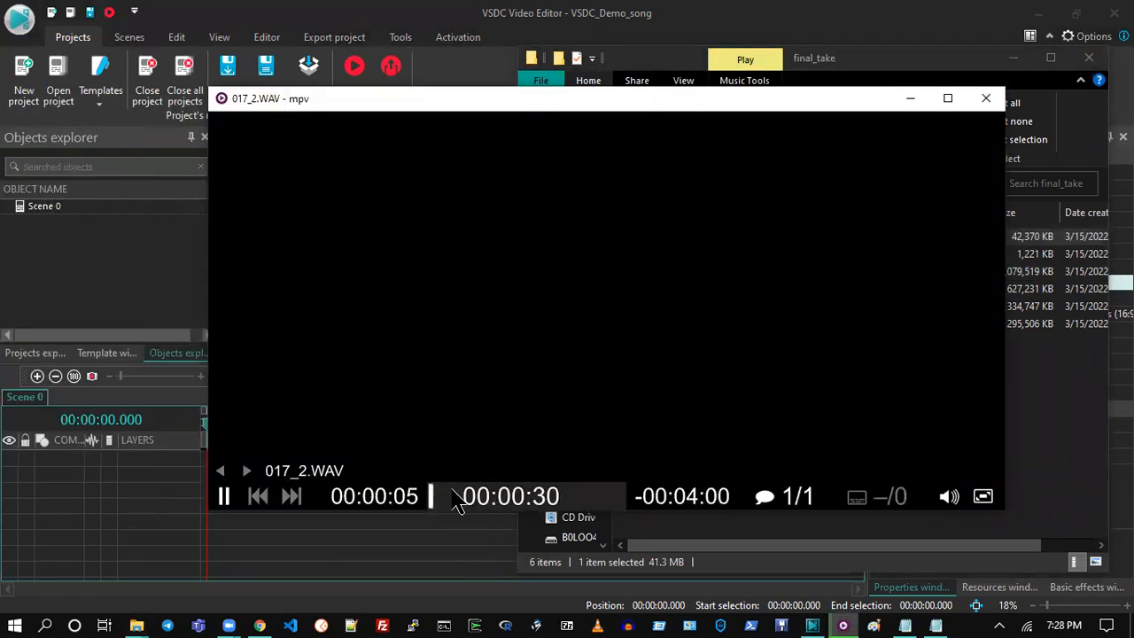
left_click(452, 497)
left_click(497, 496)
left_click(582, 496)
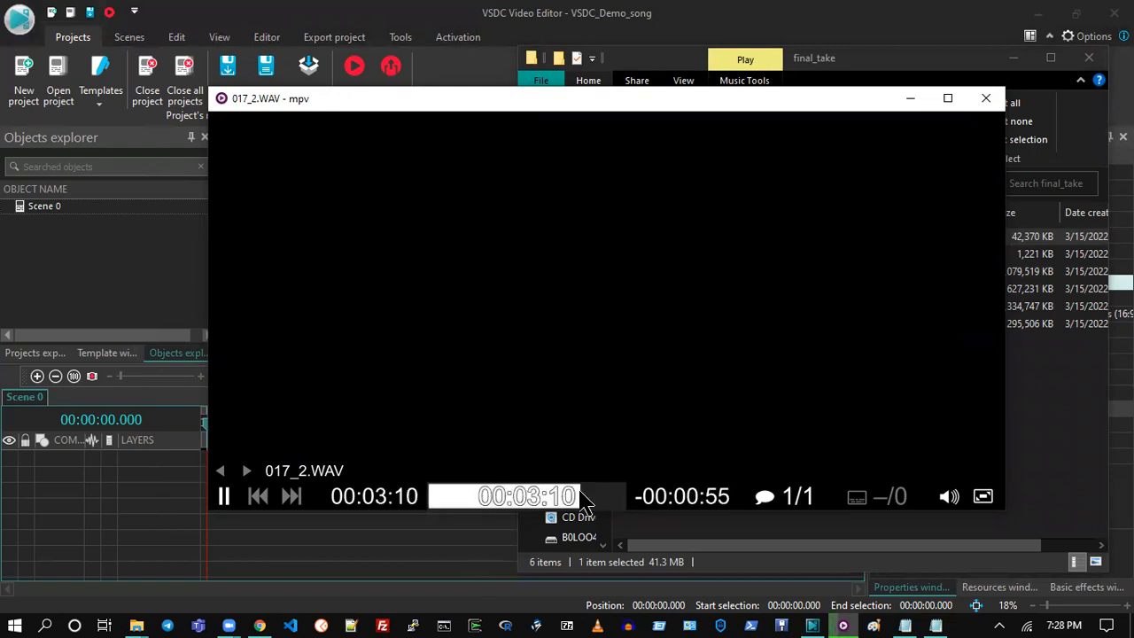
left_click(986, 97)
left_click(726, 414)
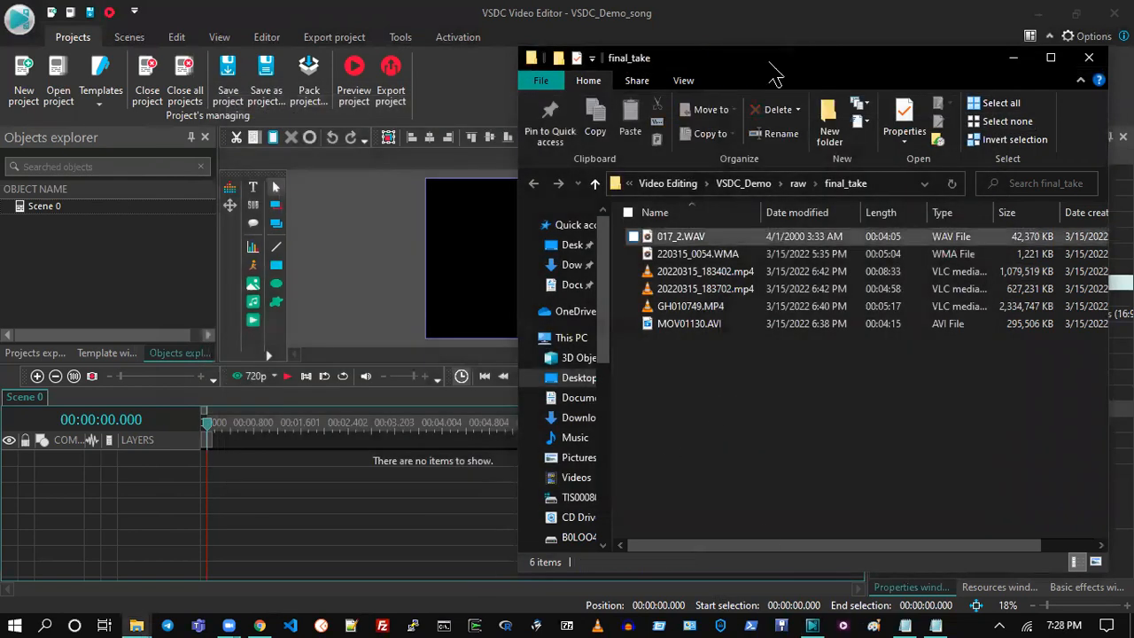
- Move the folder window clear of the timeline and add 20220315_183402.mp4 to the start of Scene 0
left_click_drag(779, 62, 889, 61)
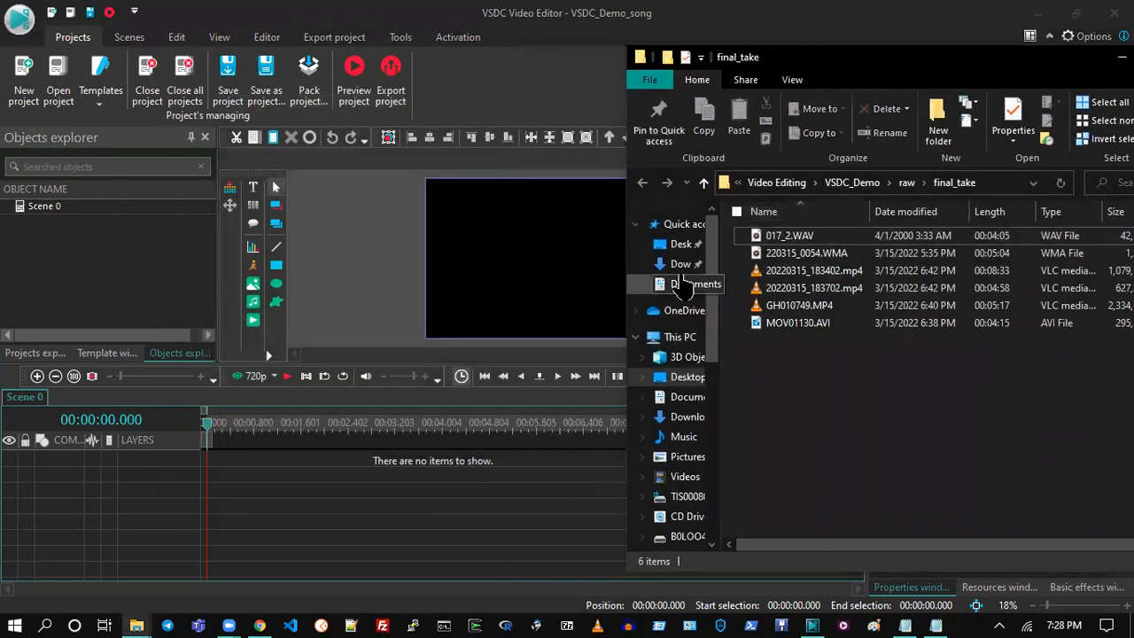
left_click(797, 304)
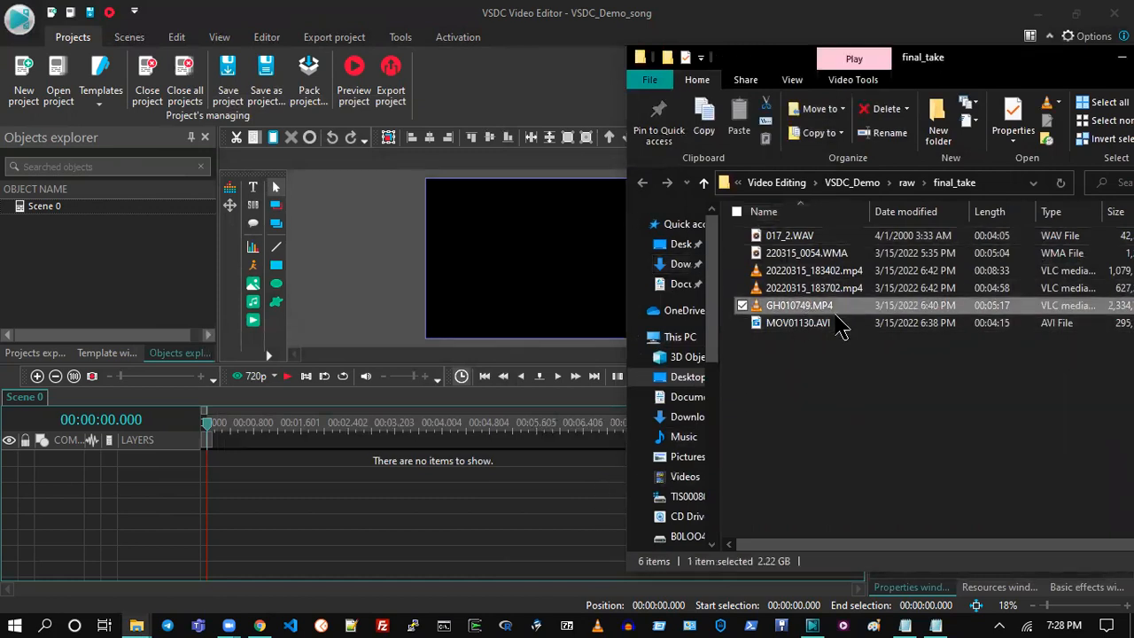
left_click(813, 289)
left_click(807, 277)
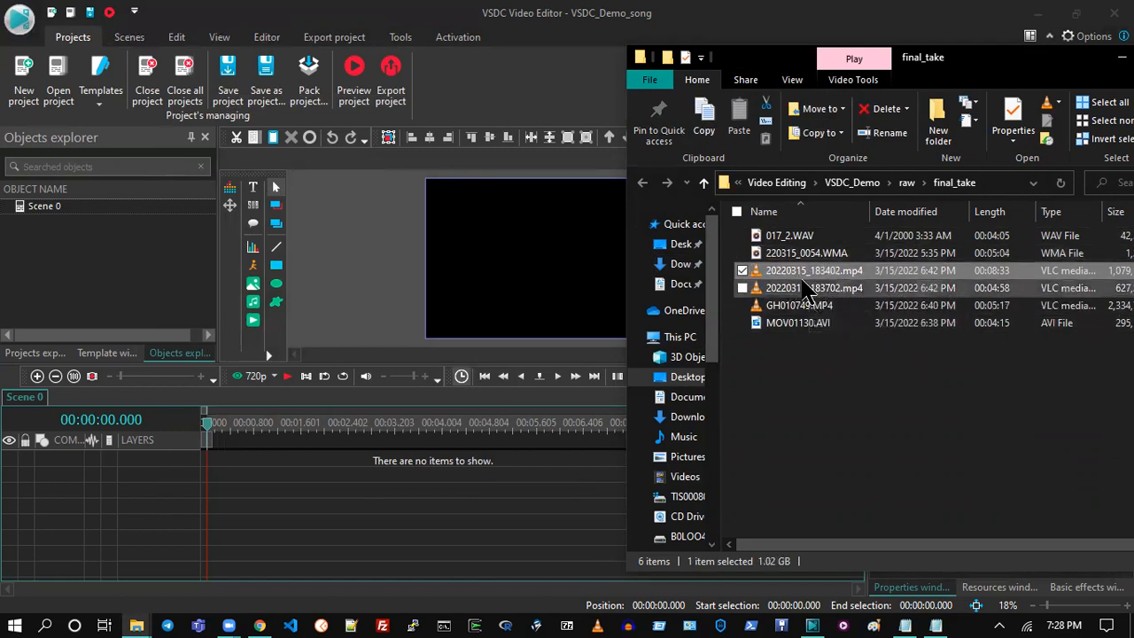
left_click_drag(802, 275, 354, 487)
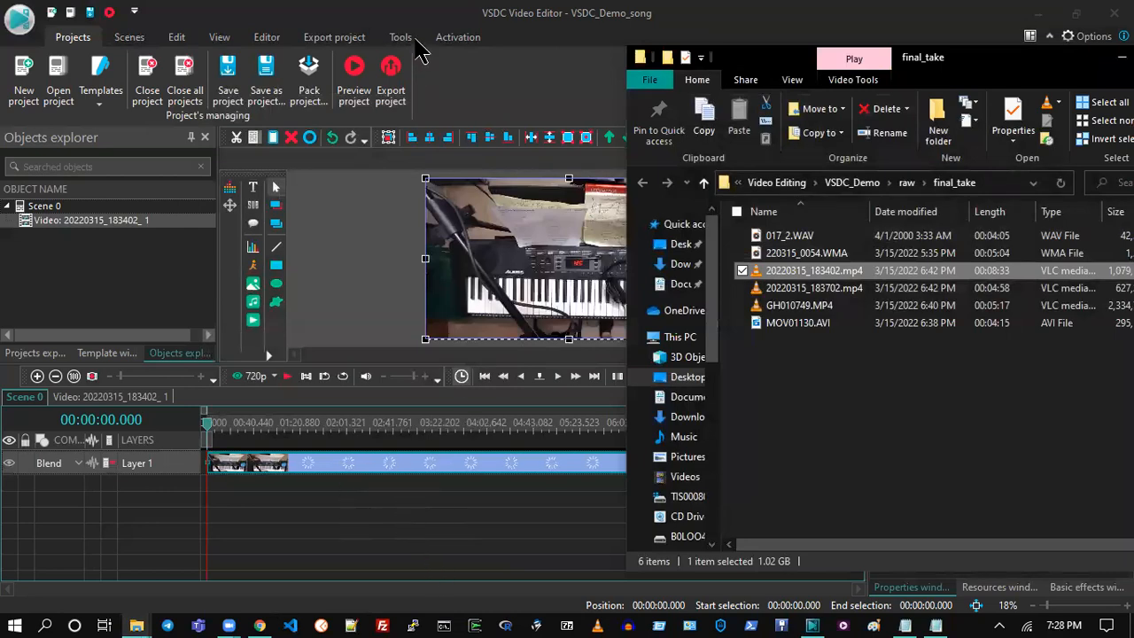
- Return to the editor, dismiss the scene preview and set the preview quality to 1080p
left_click(447, 10)
left_click(261, 375)
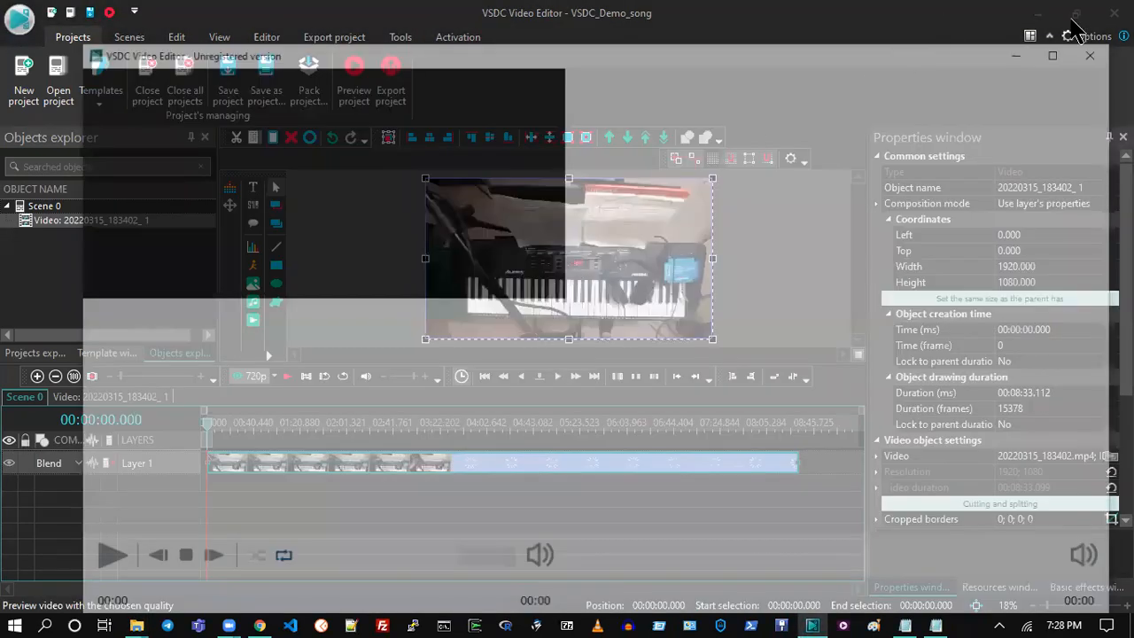
left_click(1065, 14)
left_click(275, 377)
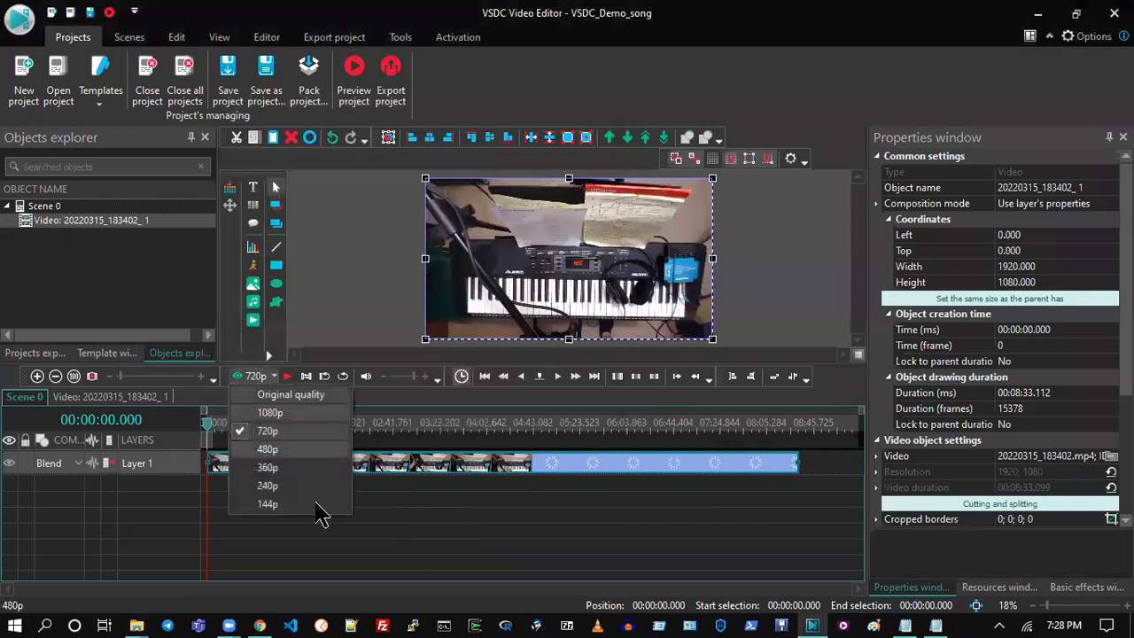
left_click(286, 434)
left_click(274, 376)
left_click(265, 413)
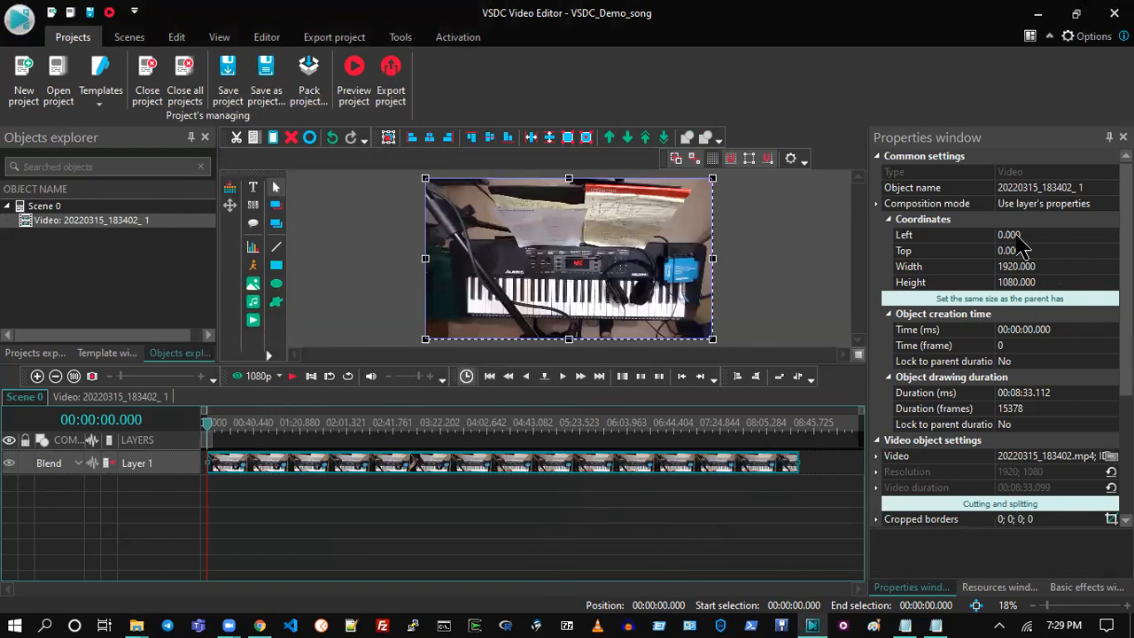
- Examine the properties of the 20220315_183402 video, including its audio track options and audio volume setting
scroll(983, 408, "down", 3)
scroll(1010, 372, "up", 1)
scroll(1023, 345, "down", 2)
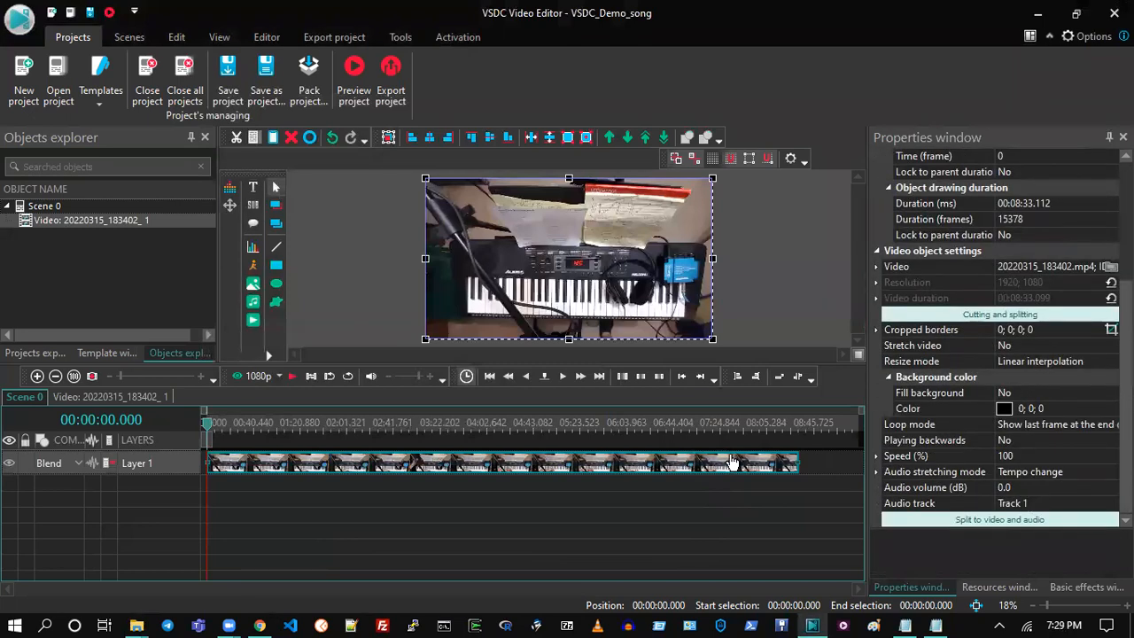
left_click(1086, 503)
left_click(1088, 503)
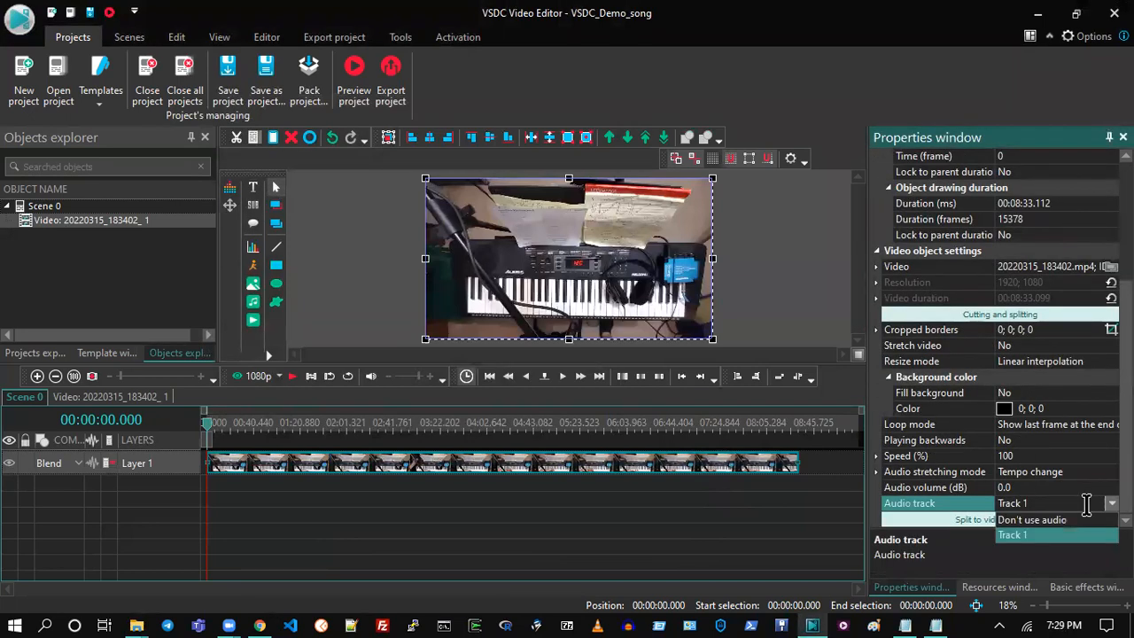
left_click(1038, 501)
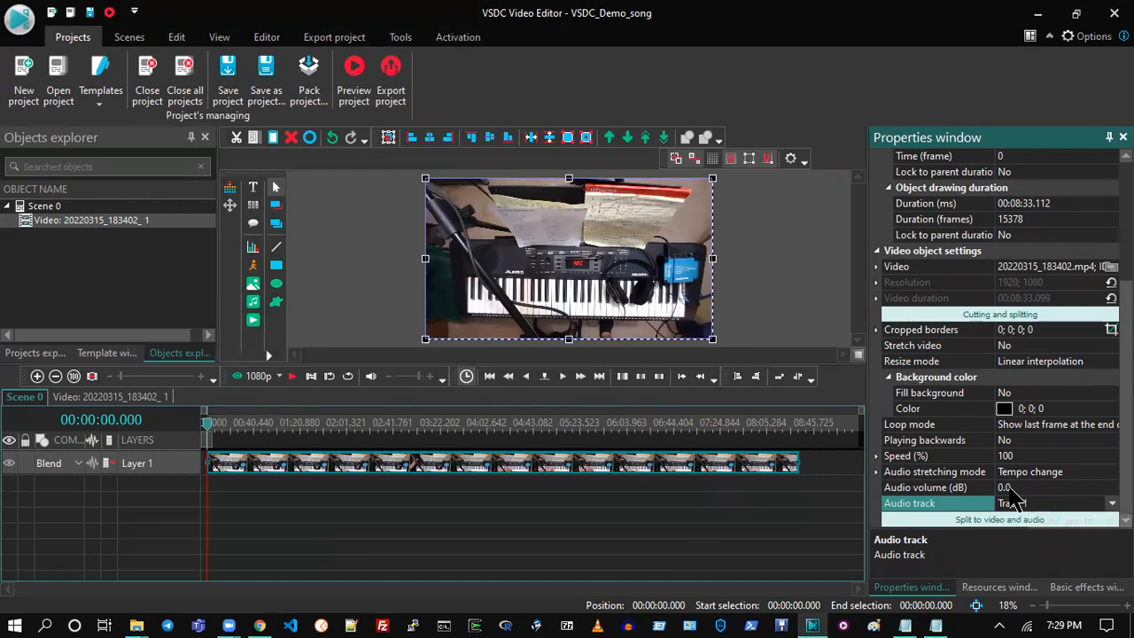
left_click(1047, 487)
scroll(1046, 443, "up", 3)
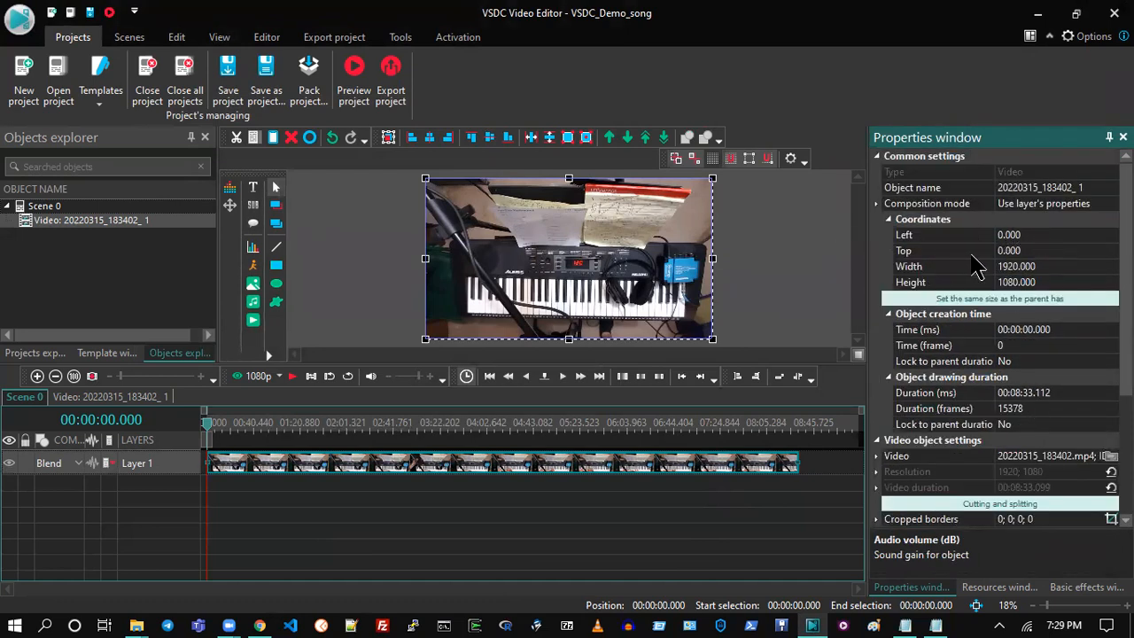
- Move the video object around the scene, leaving it at about 528 left and 240 top
left_click_drag(576, 242, 456, 314)
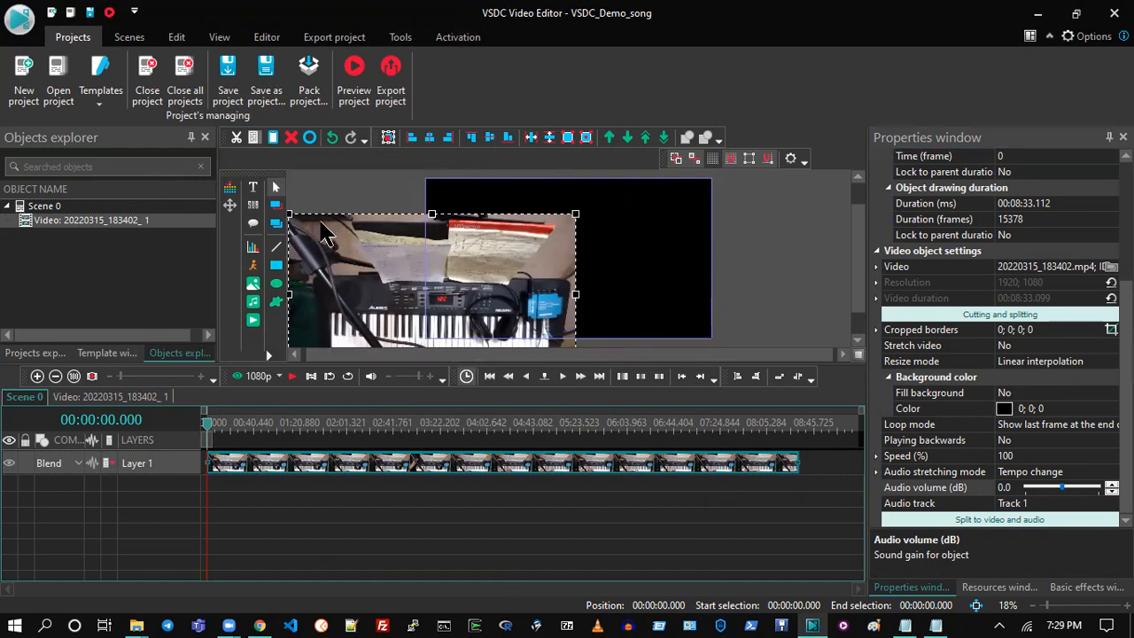
left_click_drag(470, 271, 460, 322)
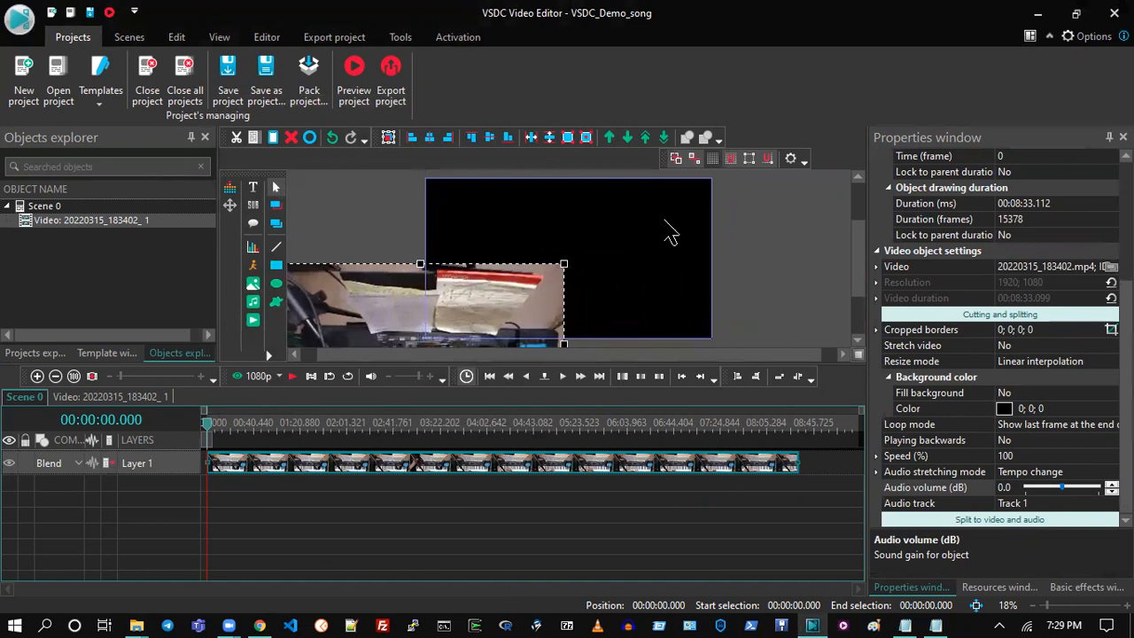
left_click_drag(488, 307, 598, 278)
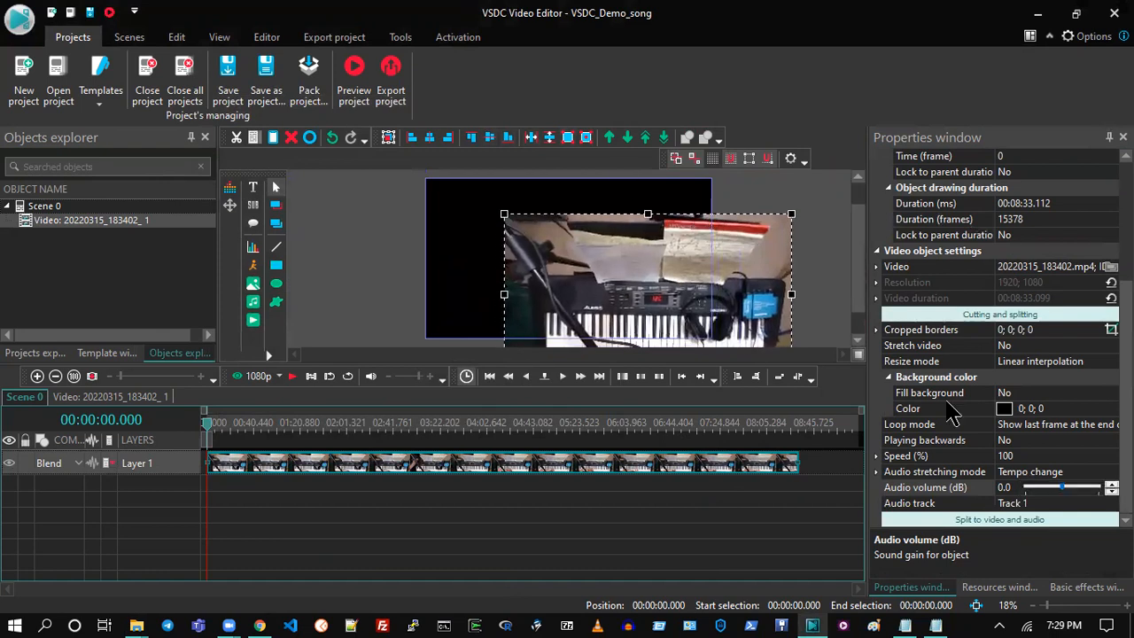
- Reset the video object to the same size and position as its parent scene
scroll(1001, 355, "up", 4)
left_click(1007, 298)
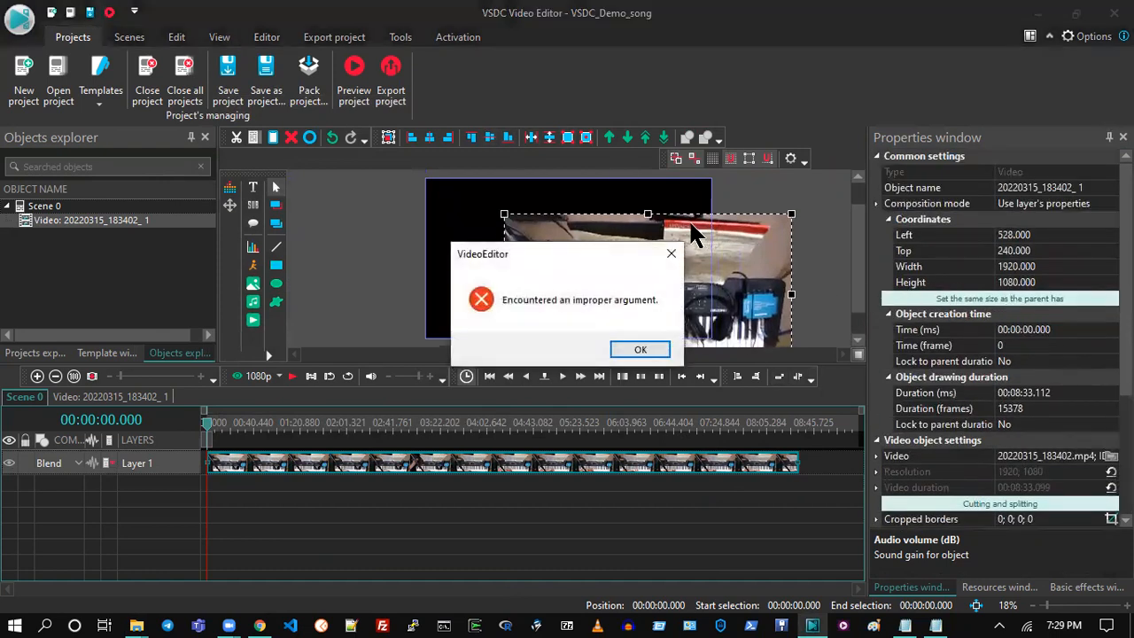
left_click(636, 351)
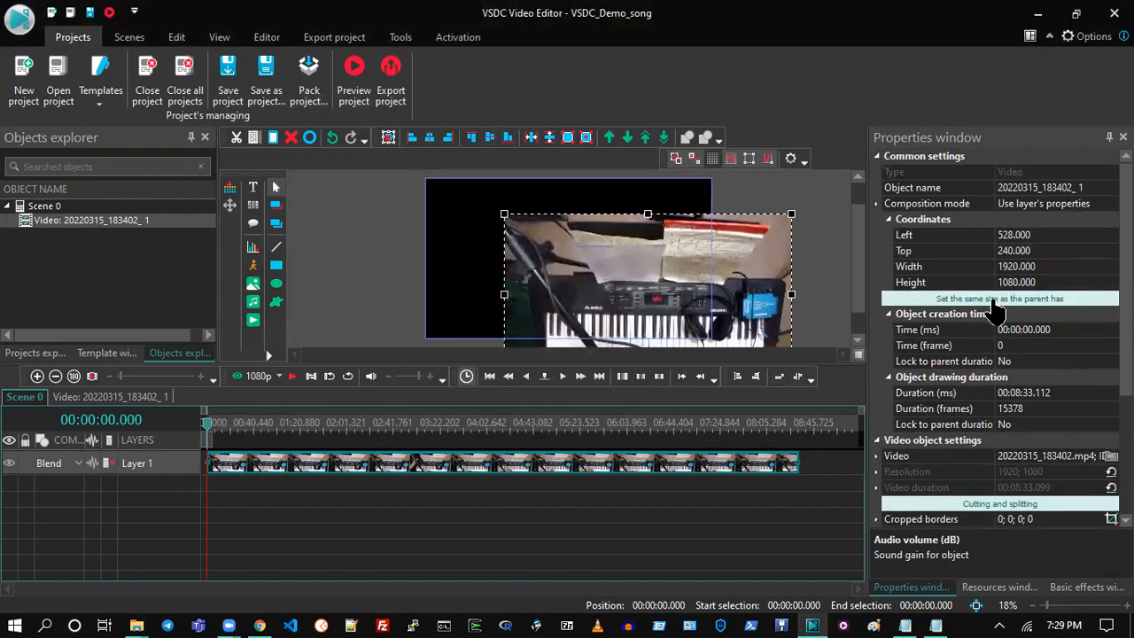
left_click(974, 302)
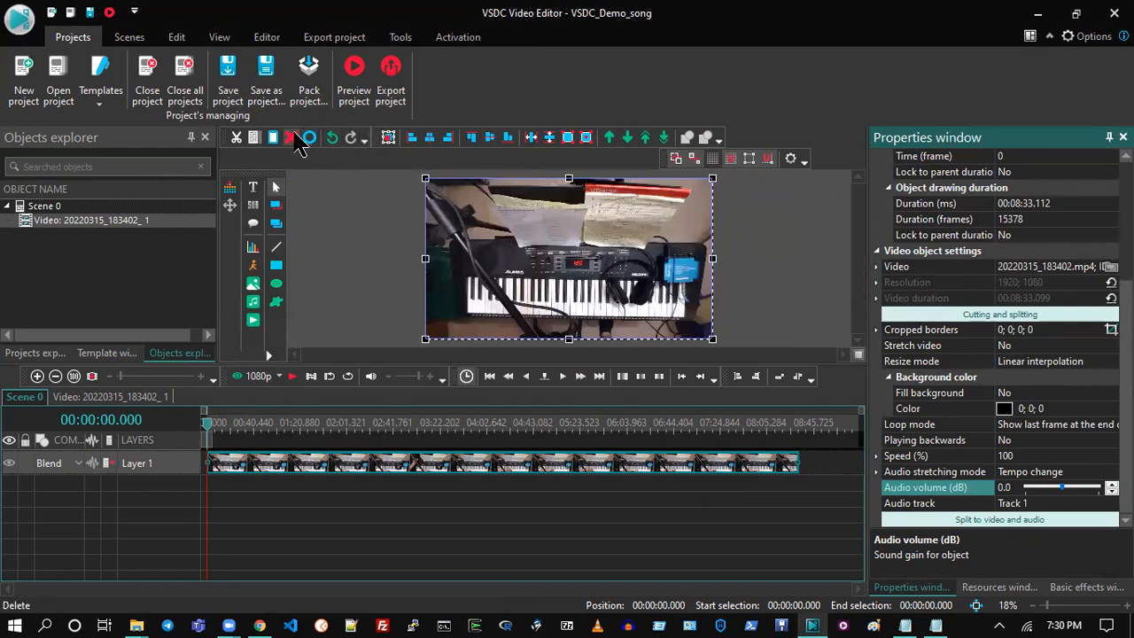
- Split the 20220315_183402 video on Layer 1 at 00:02:18.037
left_click(434, 472)
left_click(434, 472)
left_click(211, 422)
left_click_drag(249, 429, 362, 440)
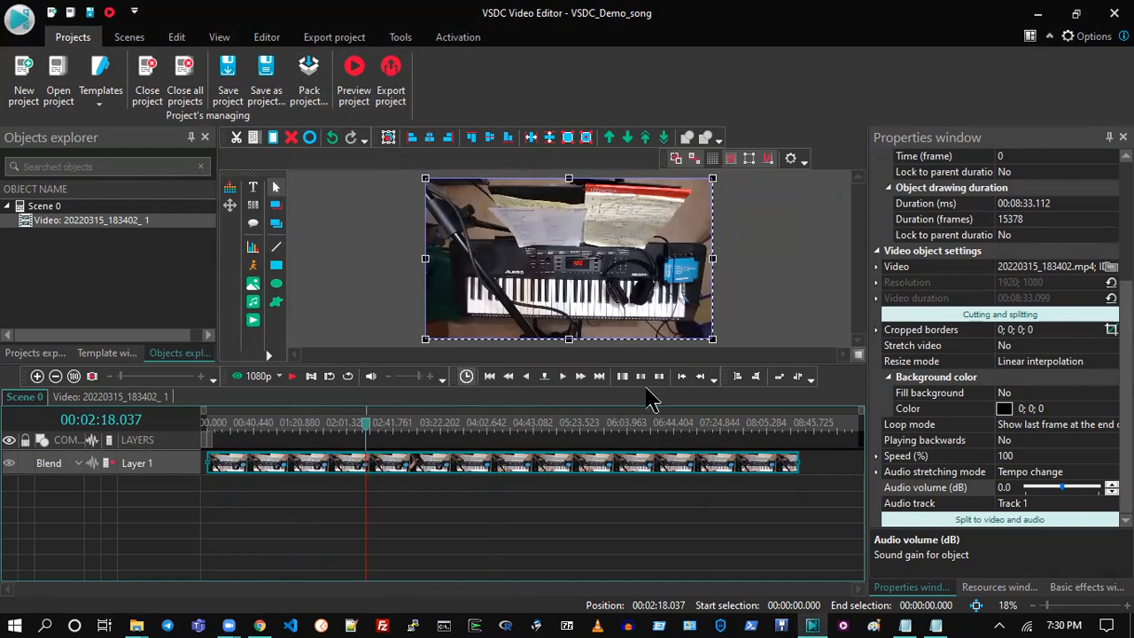
left_click(270, 37)
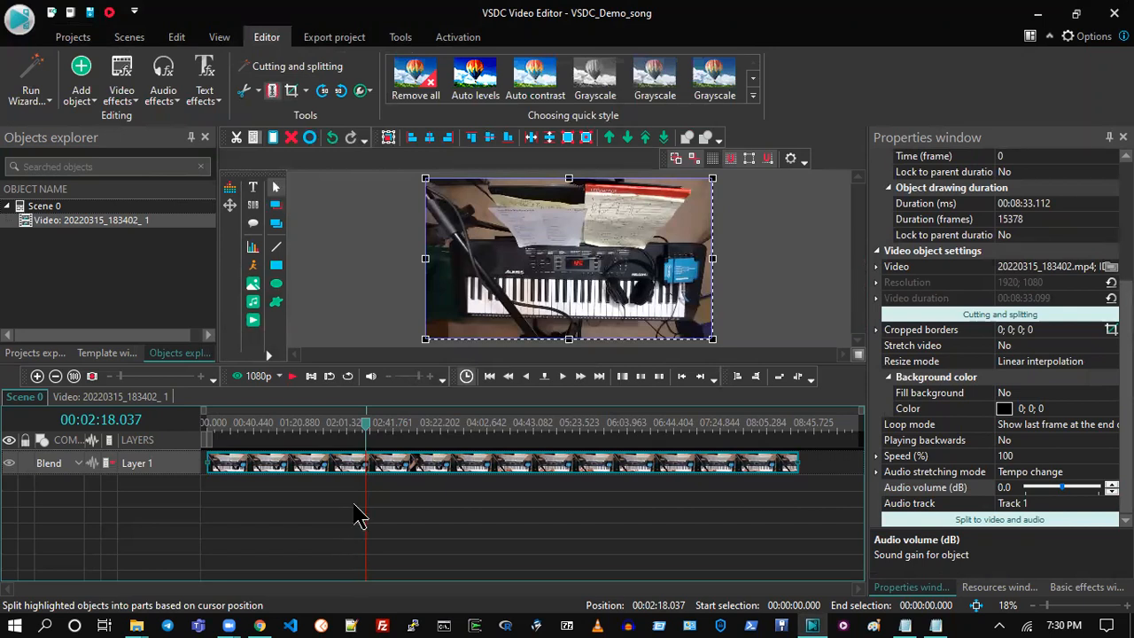
key("ctrl+k")
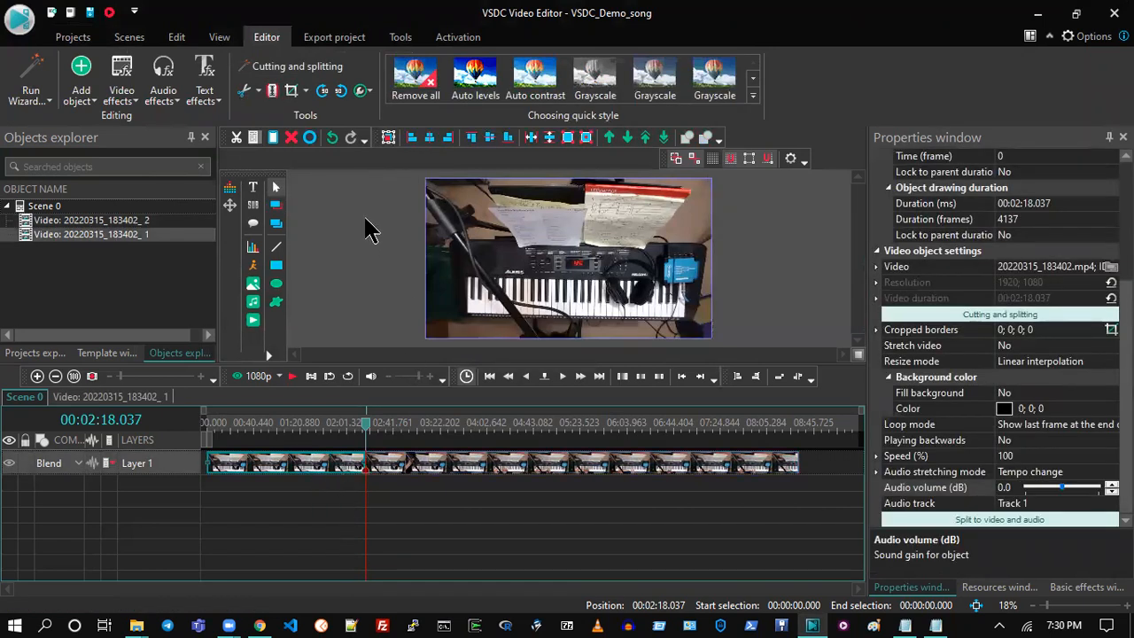
- Delete the part before the split and move the remaining clip close to the start of the timeline
left_click(290, 138)
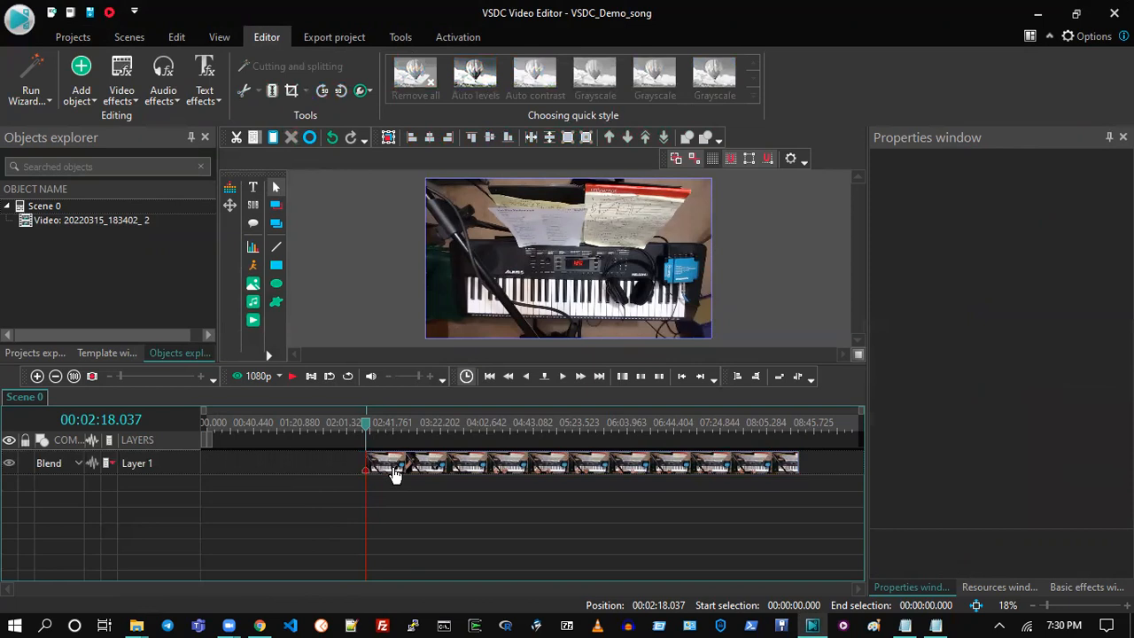
left_click(366, 469)
left_click_drag(195, 483, 185, 465)
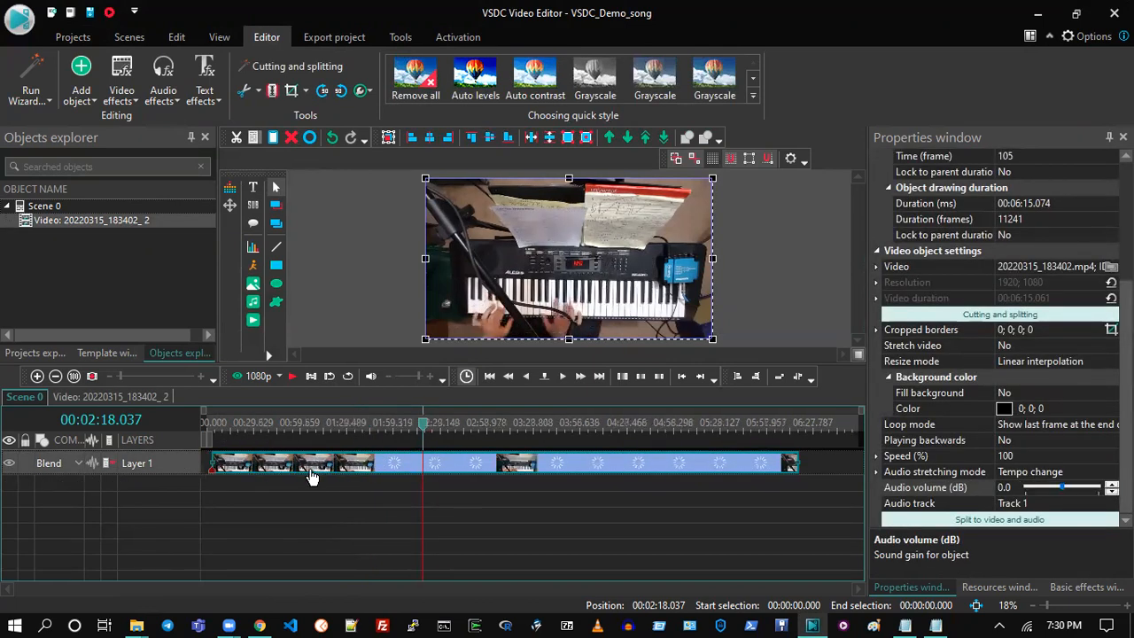
- Undo the clip move, the deletion and the split to restore the whole video
left_click(336, 140)
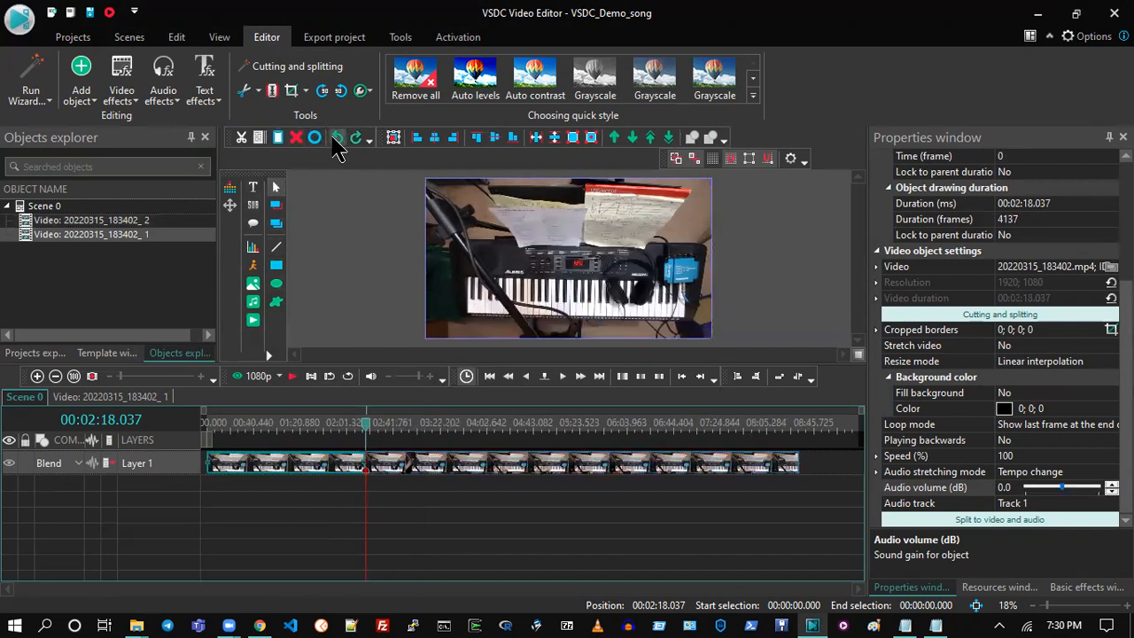
left_click(335, 140)
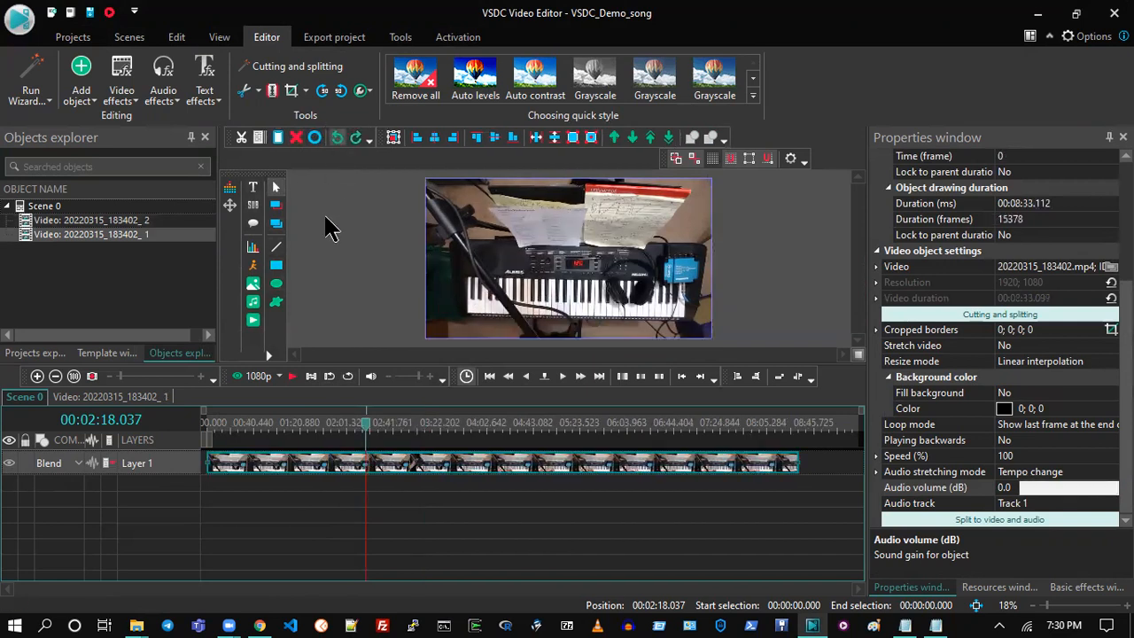
- Move the timeline cursor to 00:03:21.334, preview the scene from there and close the preview
left_click_drag(372, 421, 478, 430)
left_click(450, 429)
left_click(471, 432)
left_click(439, 429)
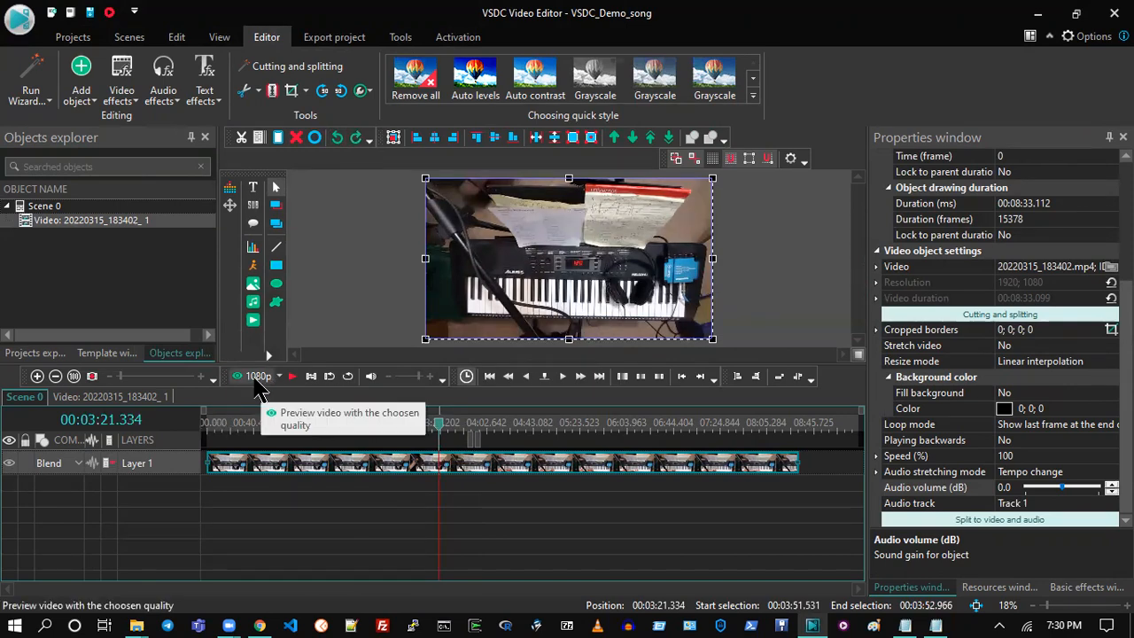
left_click(258, 381)
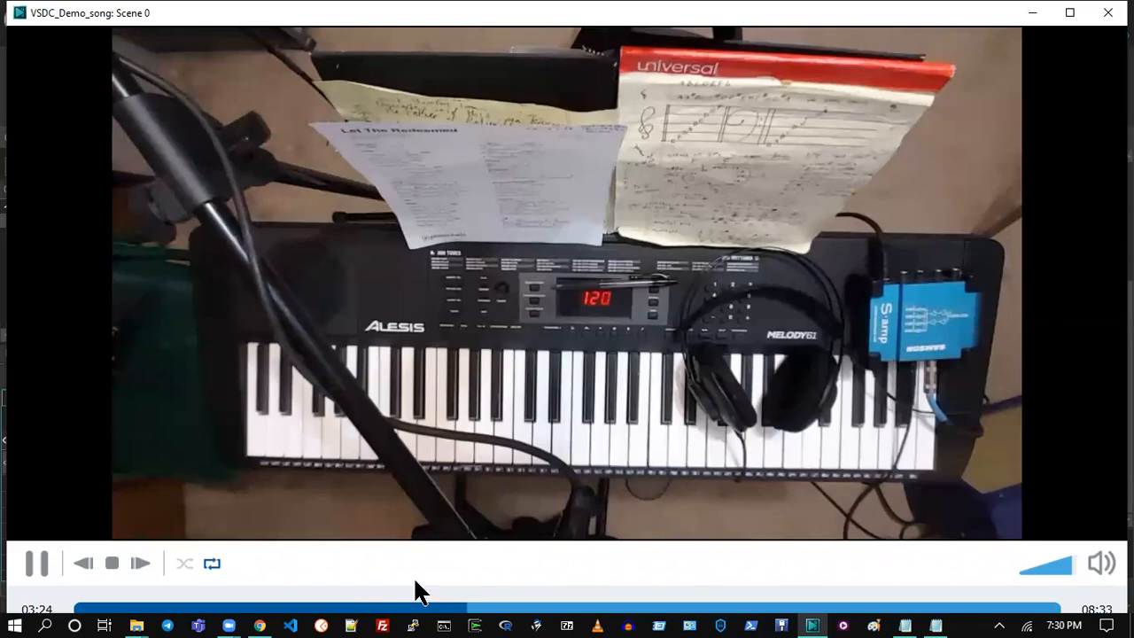
left_click(1107, 12)
- Switch to the final_take folder and add 017_2.WAV to the timeline on a new layer at 00:03:21.334
key("alt+Tab")
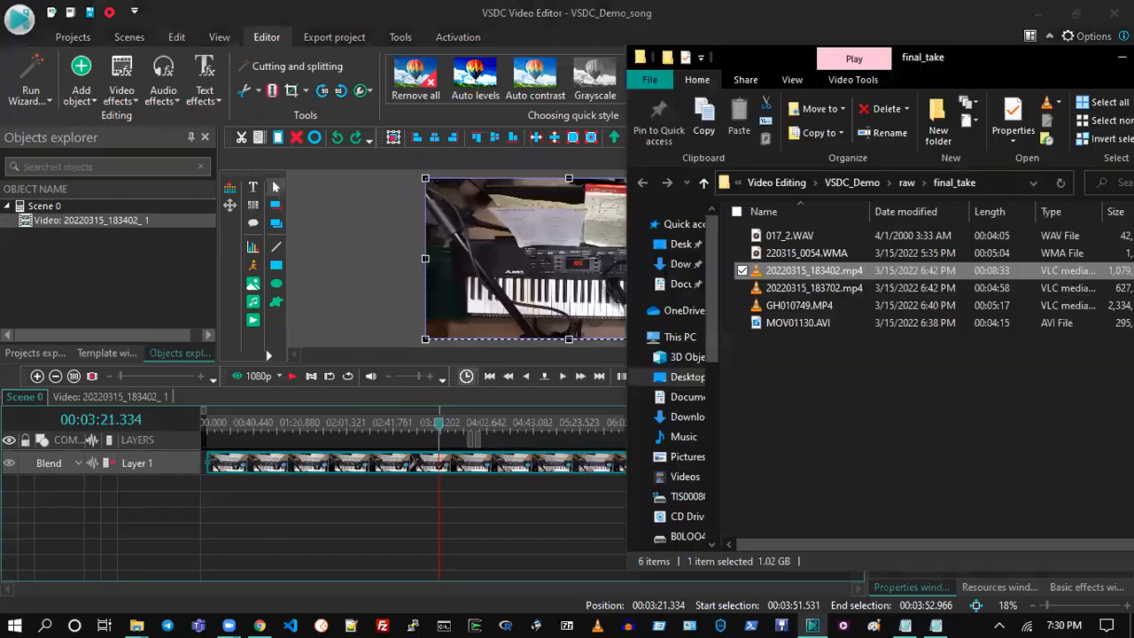
left_click(801, 236)
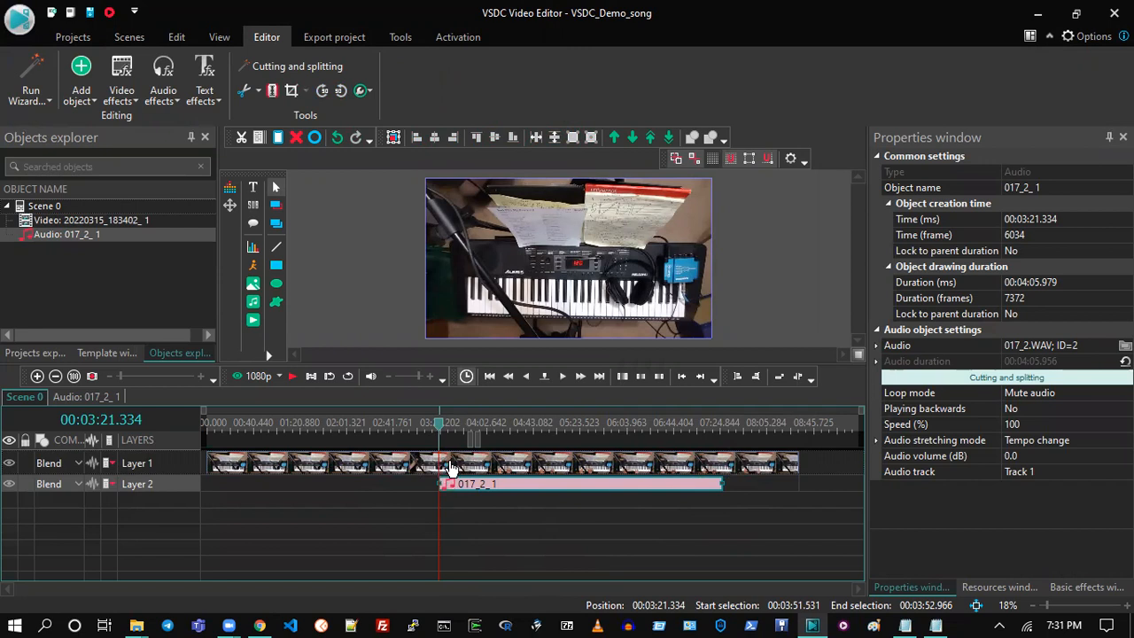
mouse_move(476, 469)
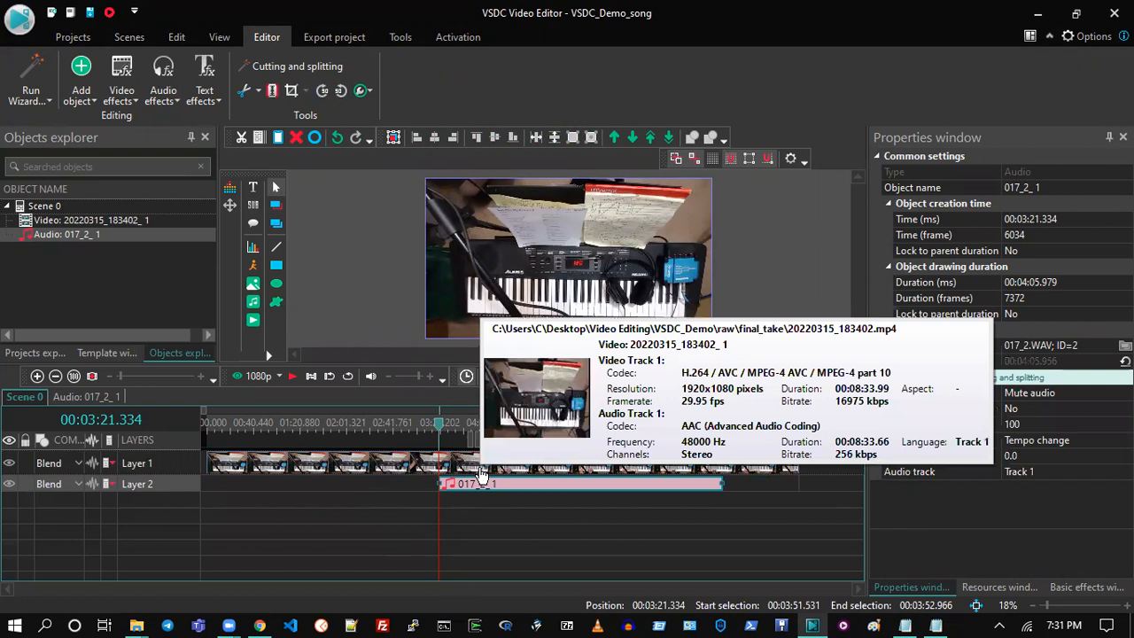
mouse_move(486, 494)
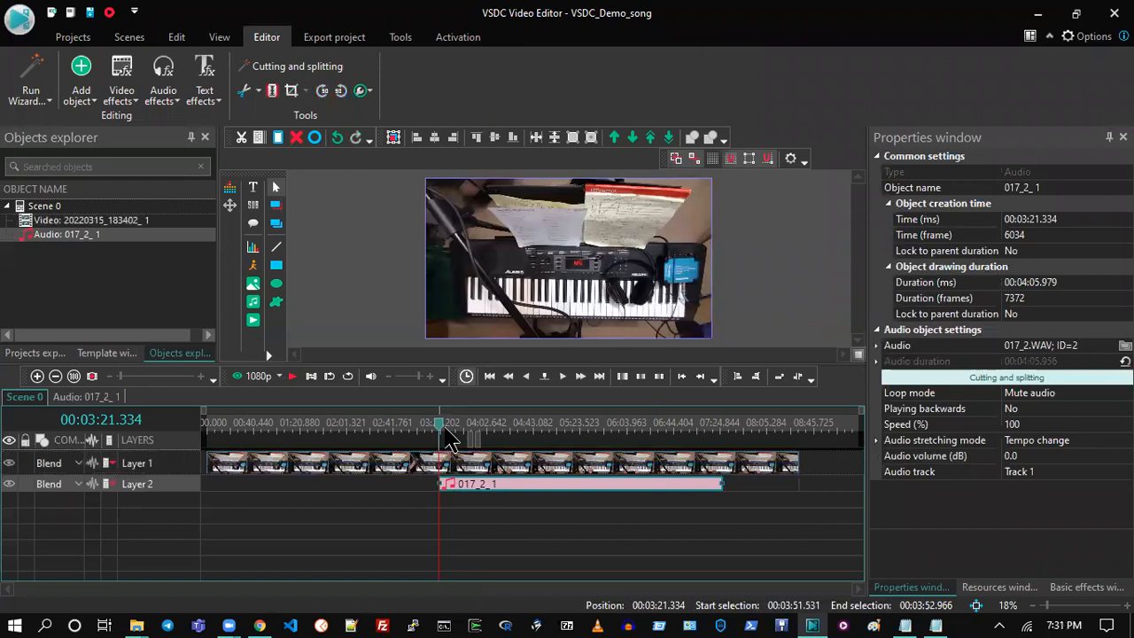
- Preview the scene from 00:04:05.912 with the 017_2 audio clip moved to about 00:04:20.994
left_click_drag(438, 425, 497, 427)
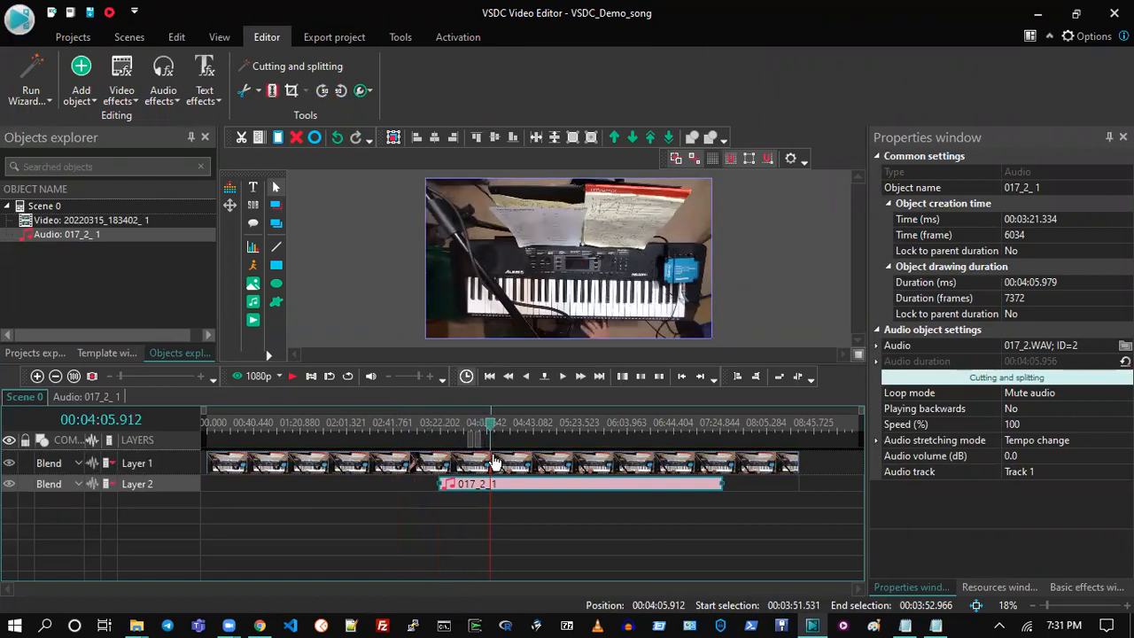
left_click_drag(496, 484, 564, 483)
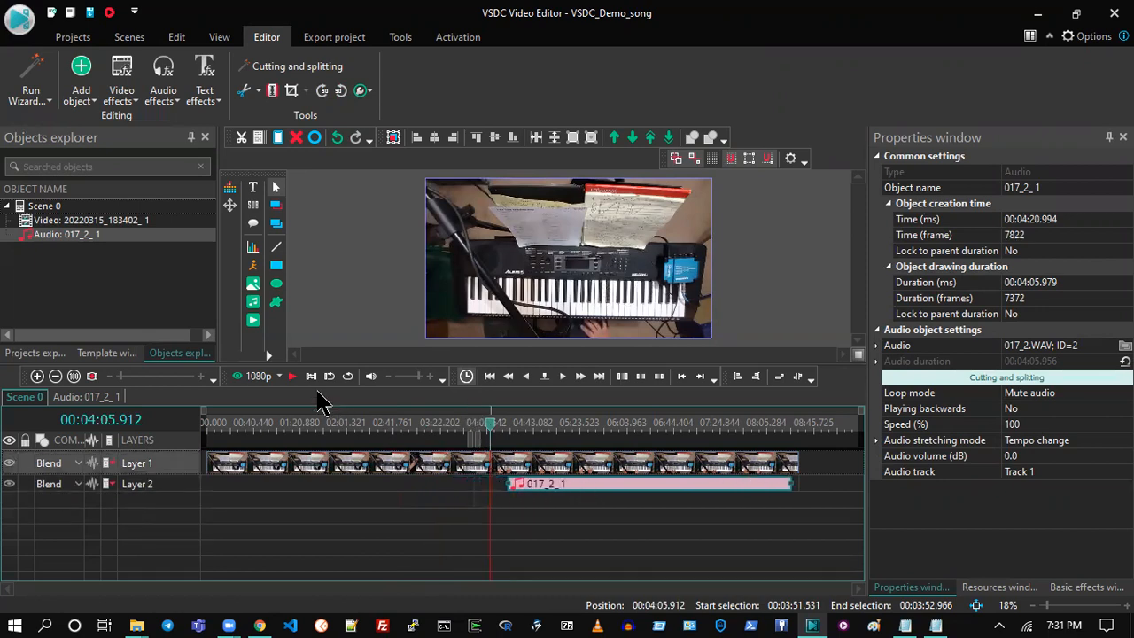
left_click(263, 385)
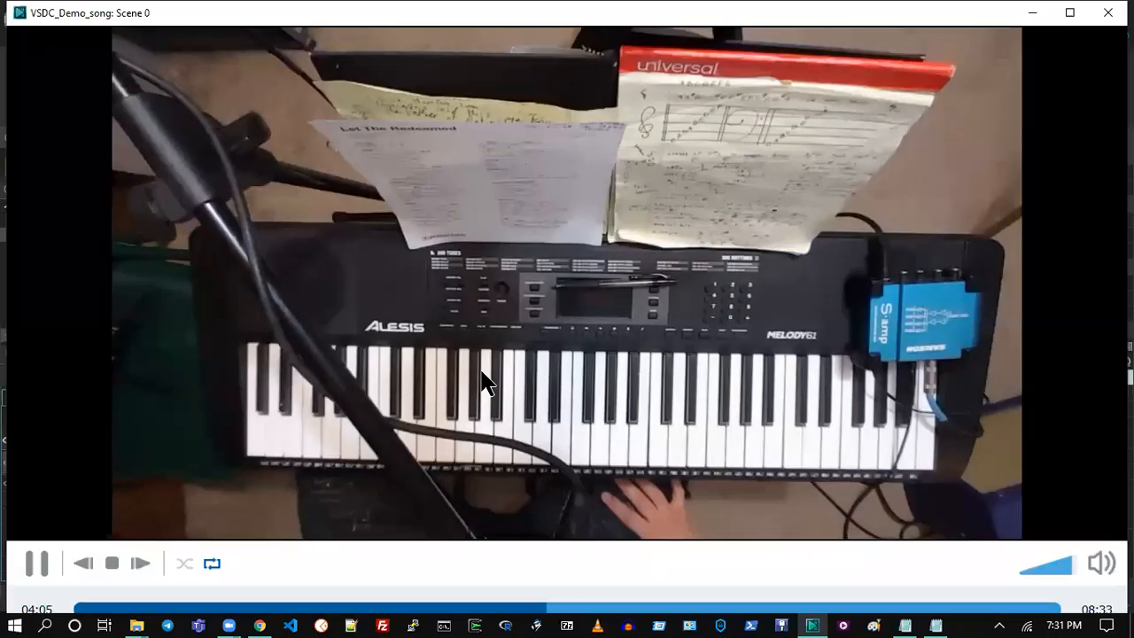
left_click(1107, 13)
- Move the start of the 017_2 audio clip to 00:04:05.912 and preview the scene from there
left_click_drag(511, 495, 478, 487)
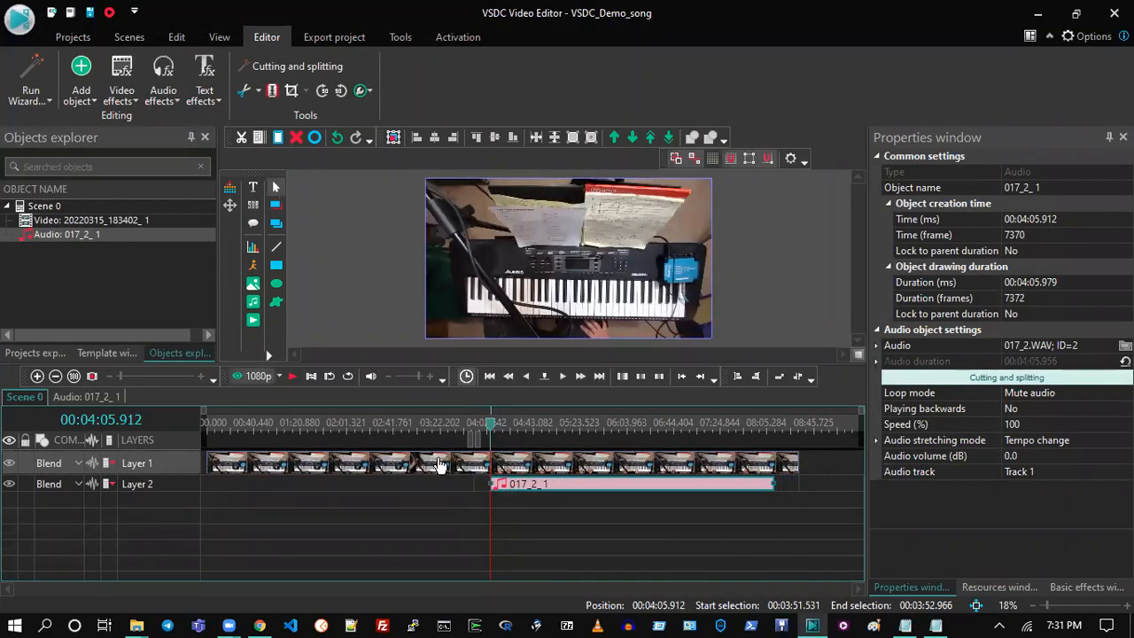
left_click(253, 388)
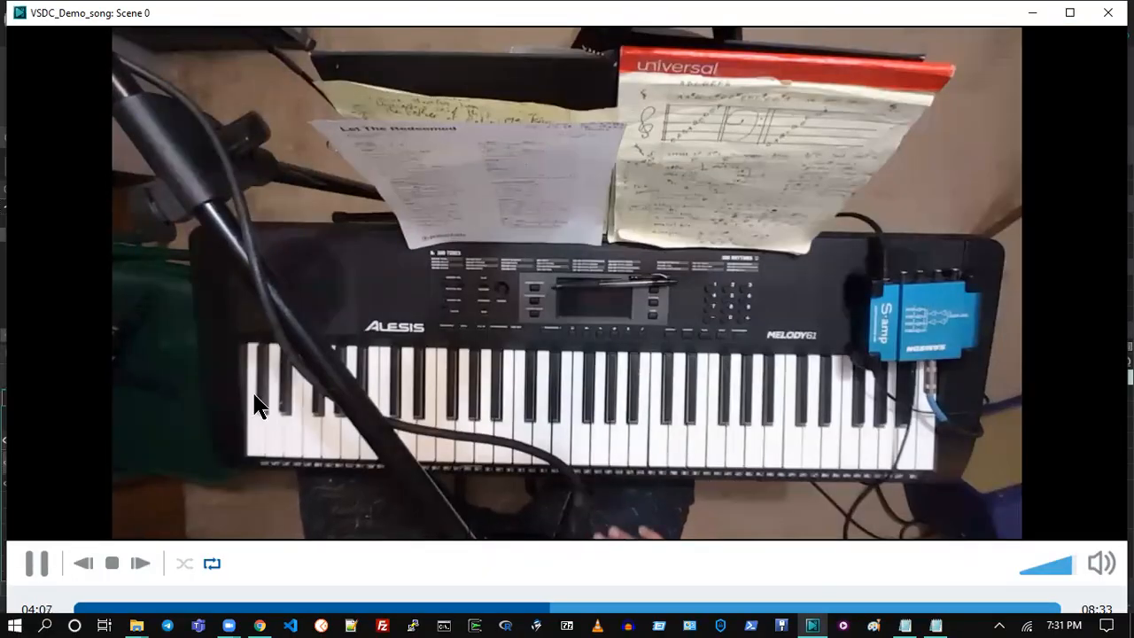
left_click(1108, 12)
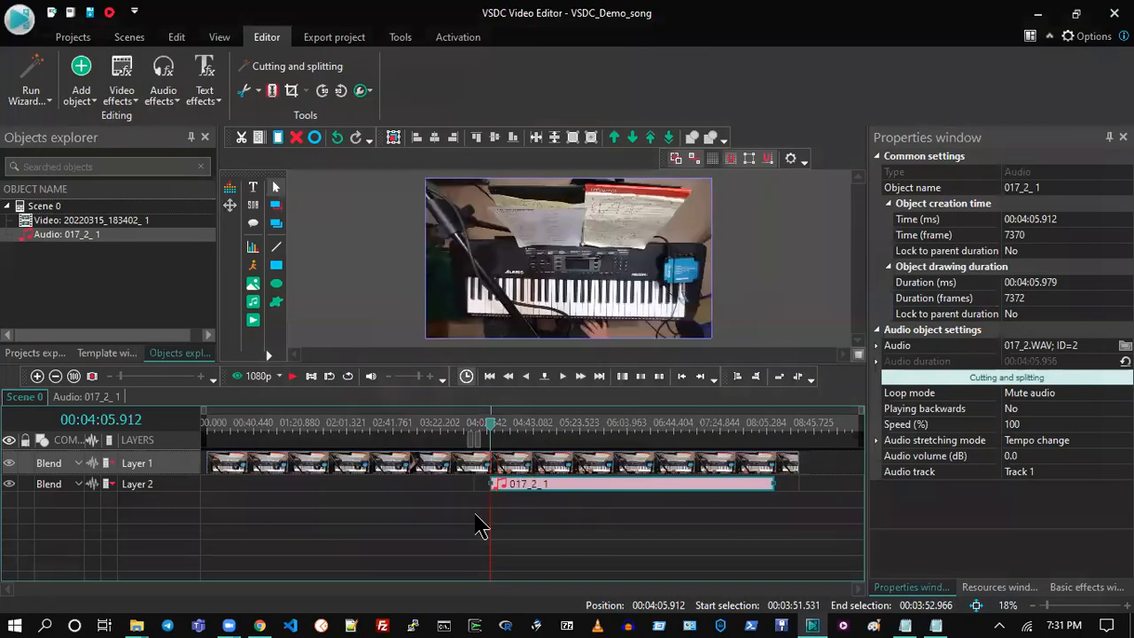
- Examine the keyboard video frame by frame around 00:04:28.868, with the timeline scale enlarged
mouse_move(527, 471)
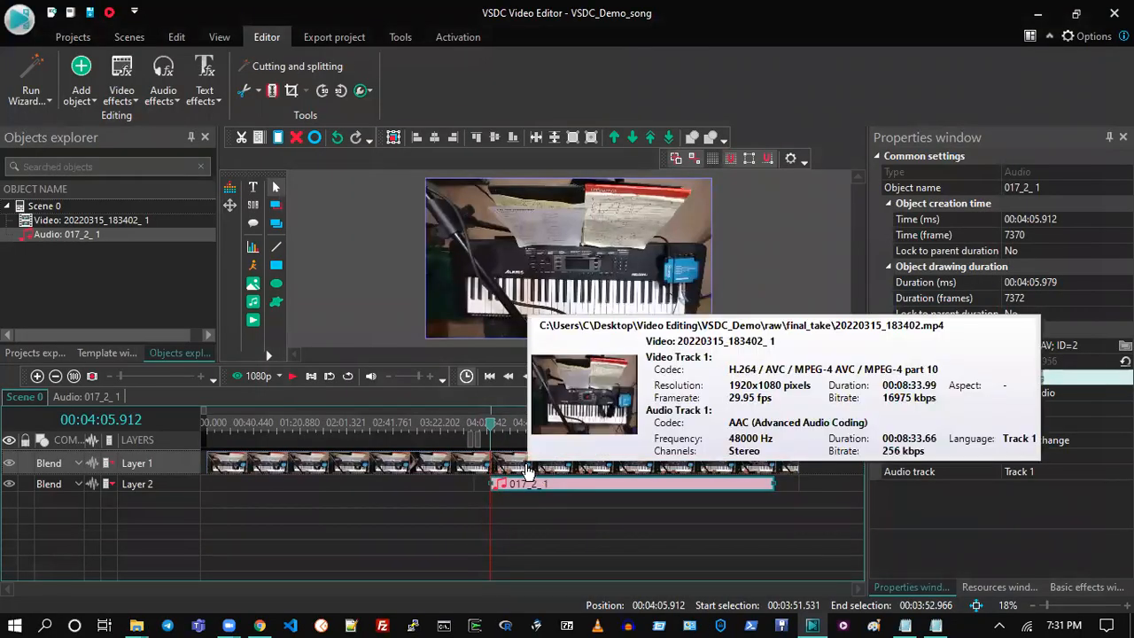
mouse_move(509, 493)
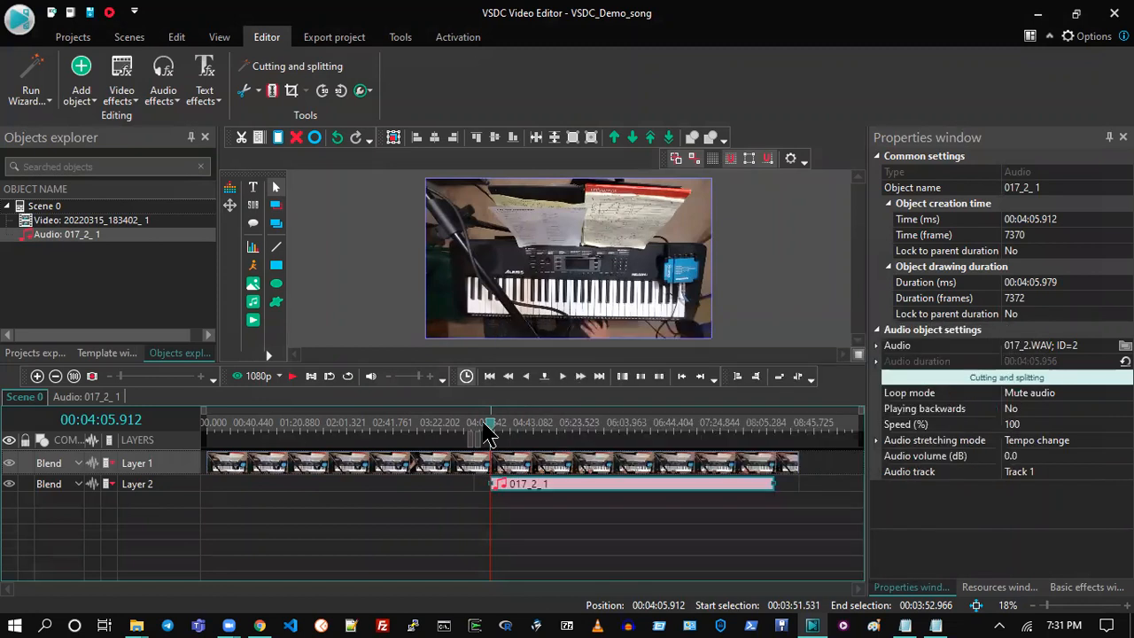
left_click(167, 377)
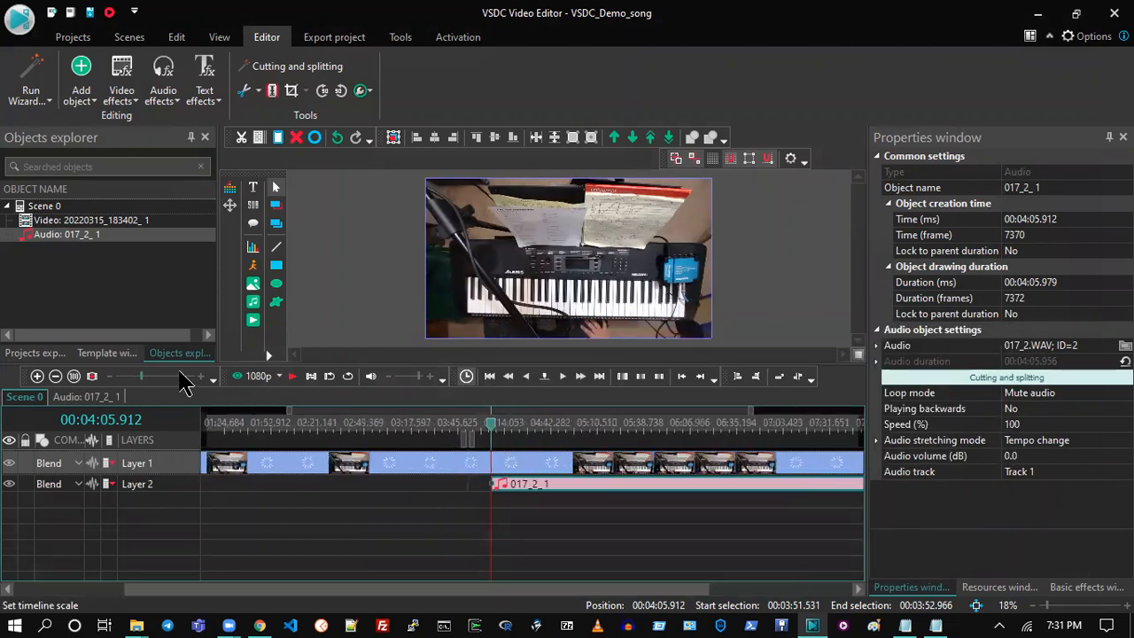
left_click(182, 376)
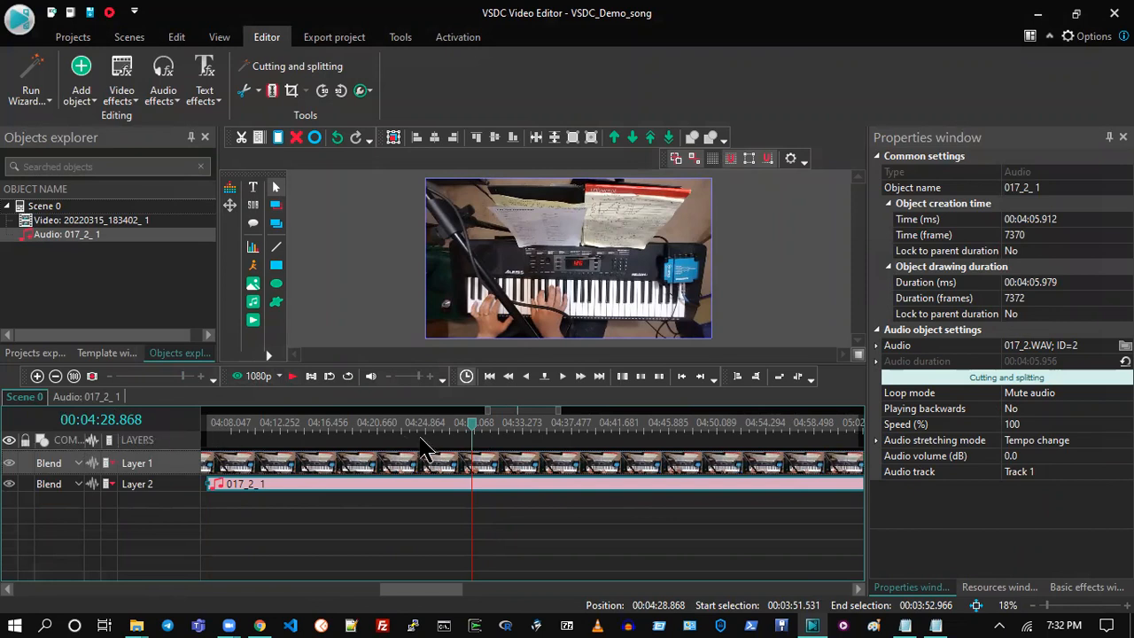
left_click(474, 423)
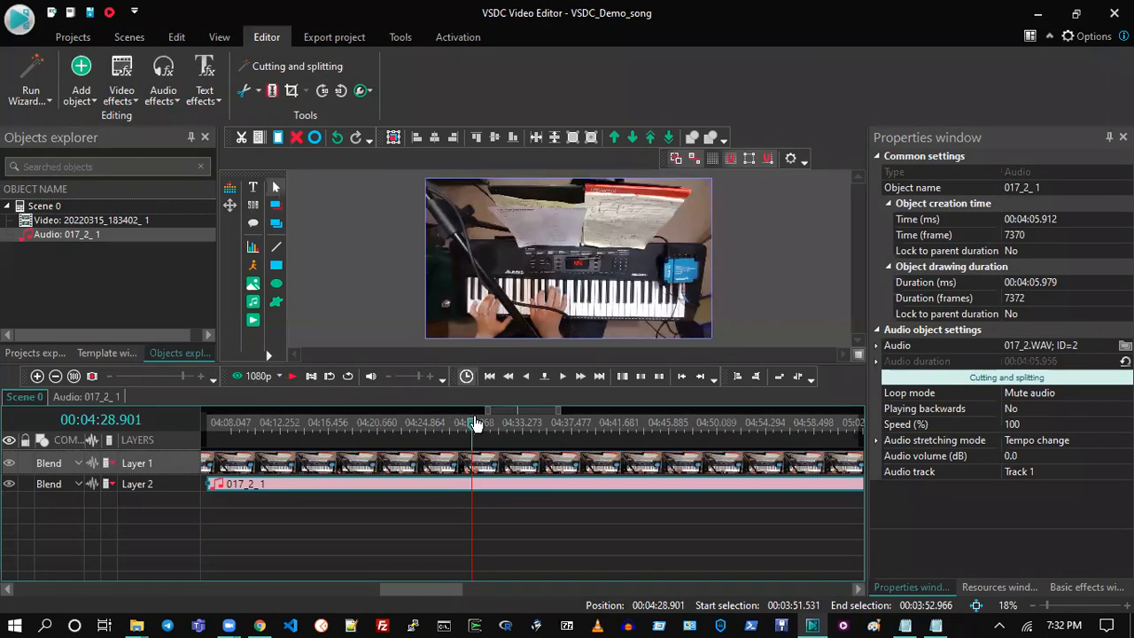
key("Right")
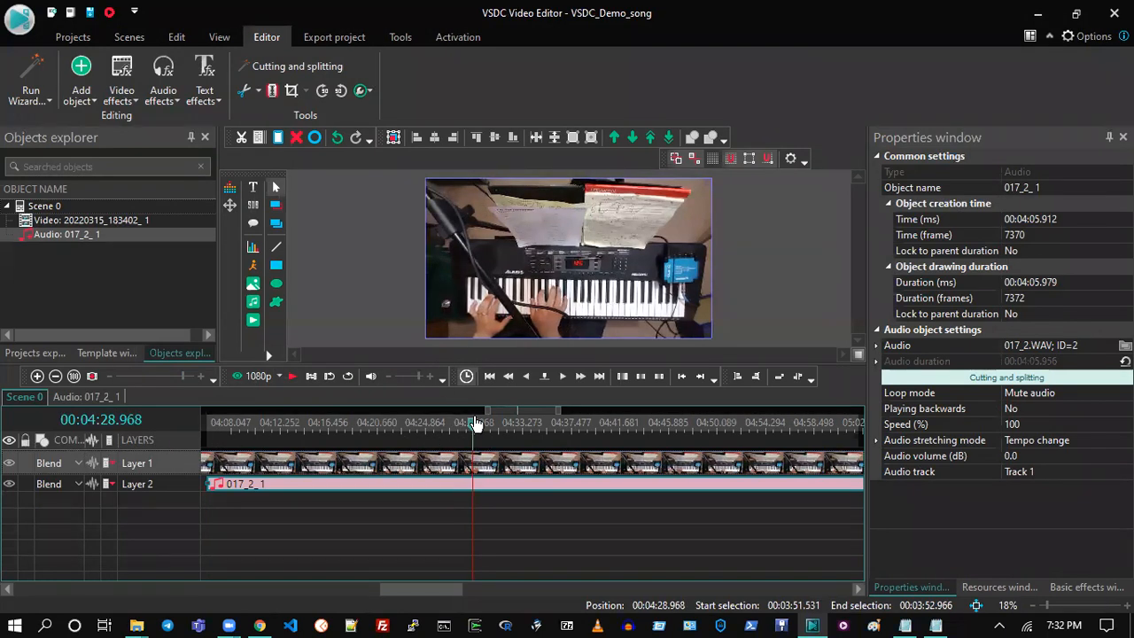
key("Right")
key("Left")
key("Left")
key("Left")
key("Left")
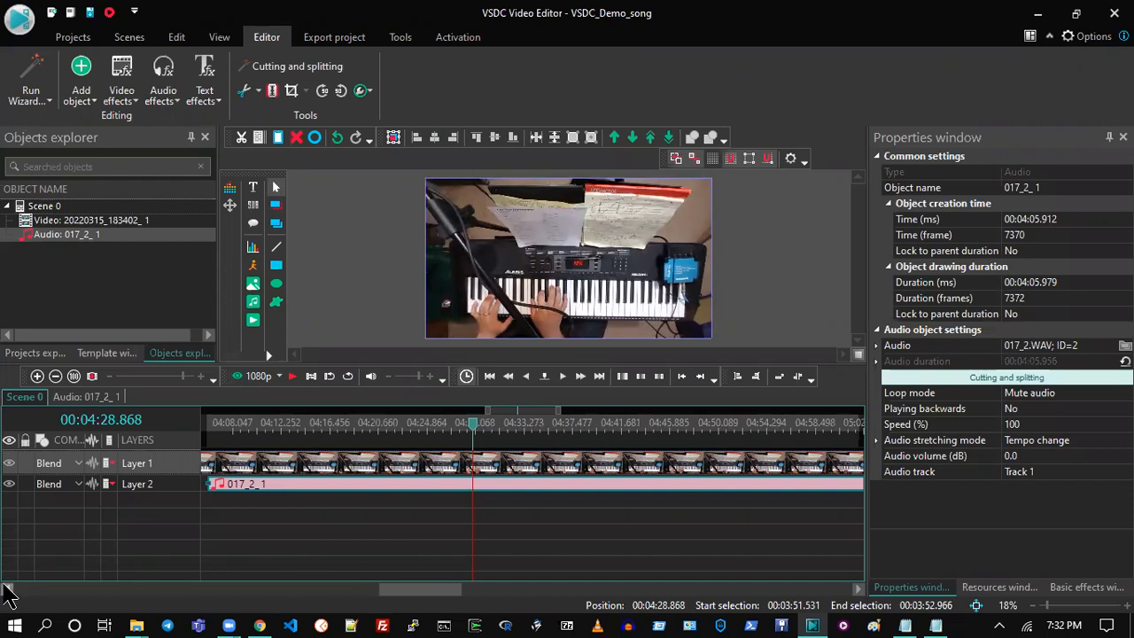
- Return the timeline cursor to the audio clip's start at 00:04:05.912, preview the scene from there and close the preview
left_click_drag(404, 592, 386, 592)
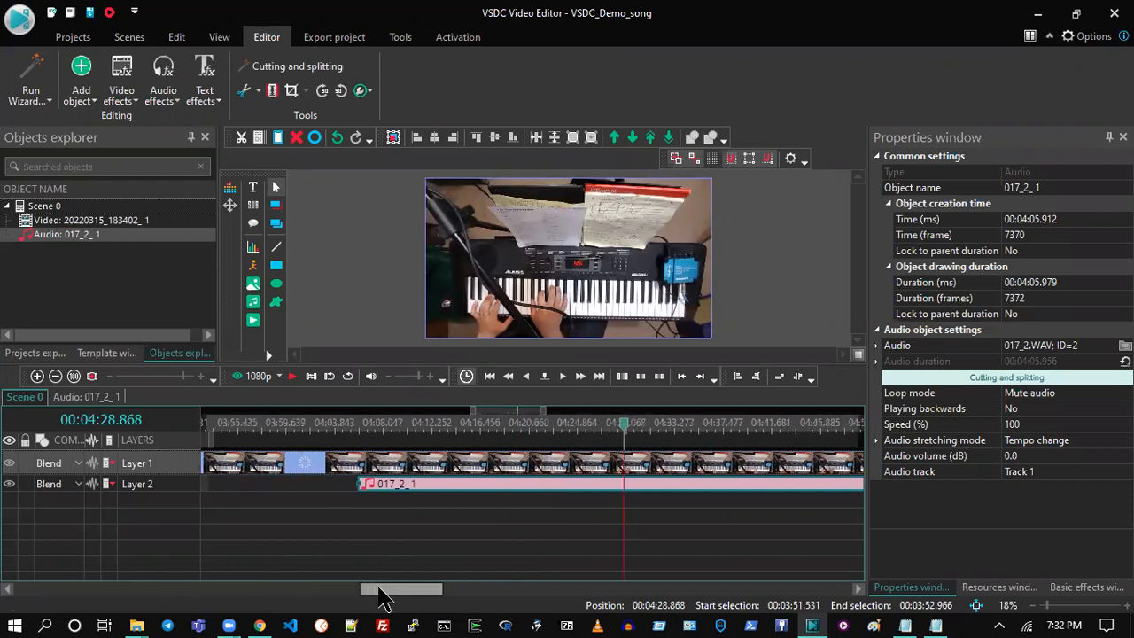
left_click(359, 423)
left_click(355, 424)
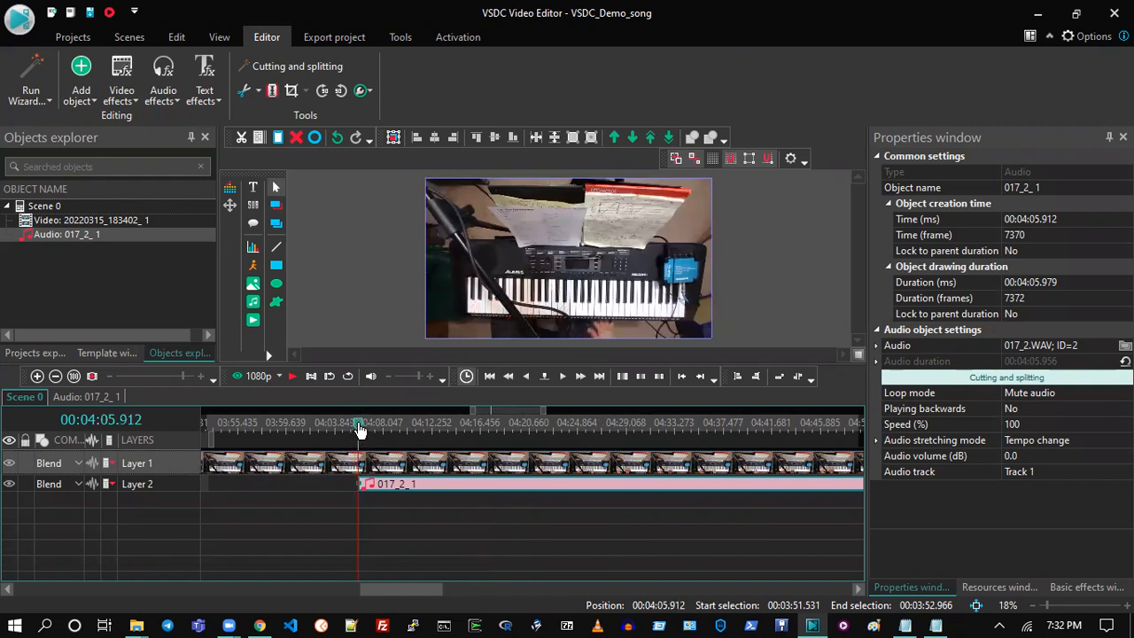
left_click(237, 377)
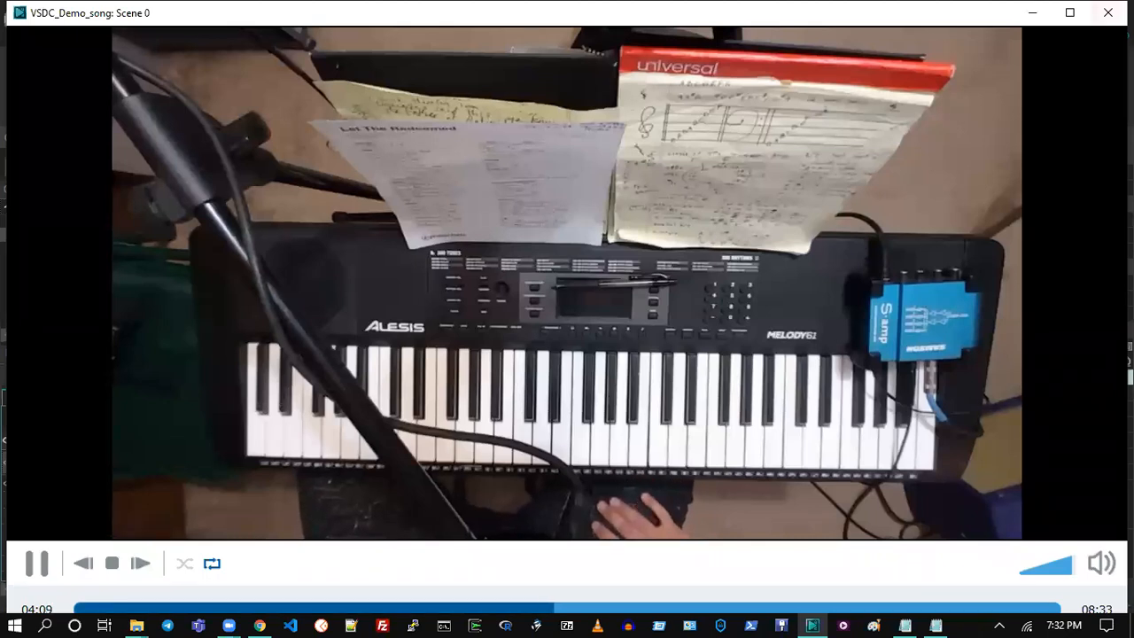
left_click(1107, 13)
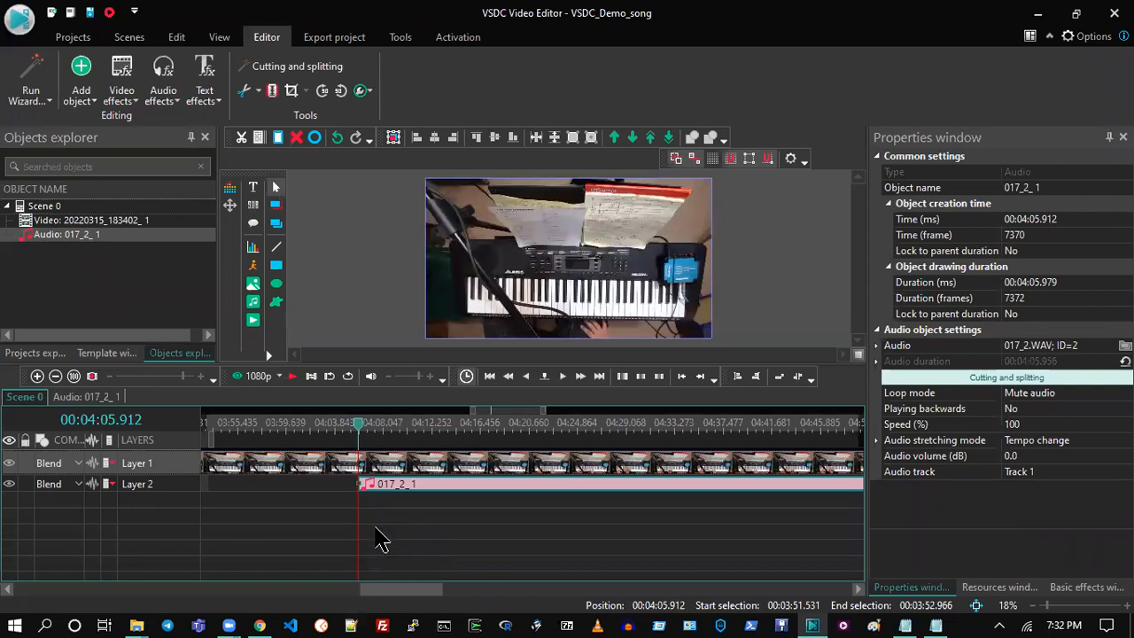
- Move the start of the 017_2 audio clip to 00:04:05.478, preview the scene from there and close the preview
key("Left")
key("Left")
key("Left")
key("Left")
key("Left")
key("Left")
key("Left")
key("Left")
key("Left")
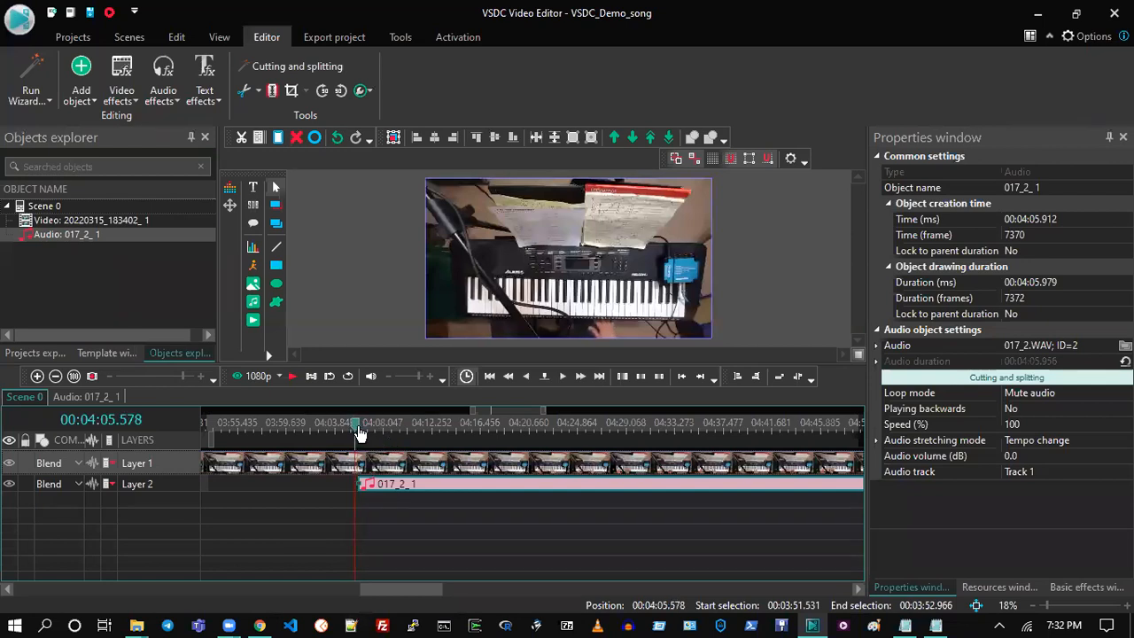
key("Left")
key("Left")
left_click_drag(379, 486, 383, 491)
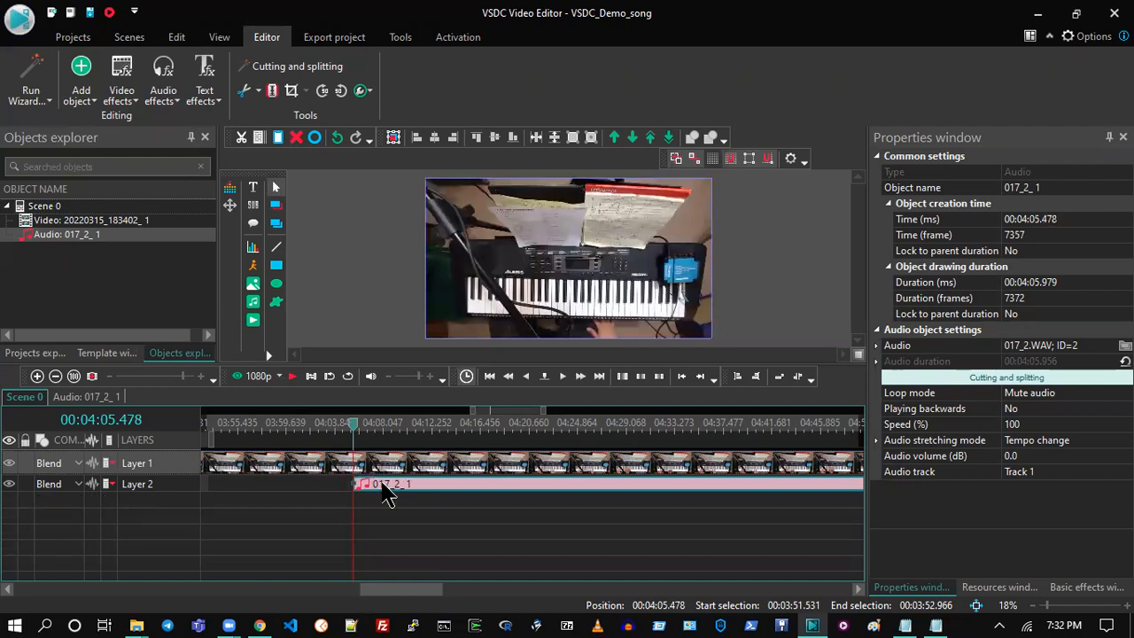
left_click(253, 375)
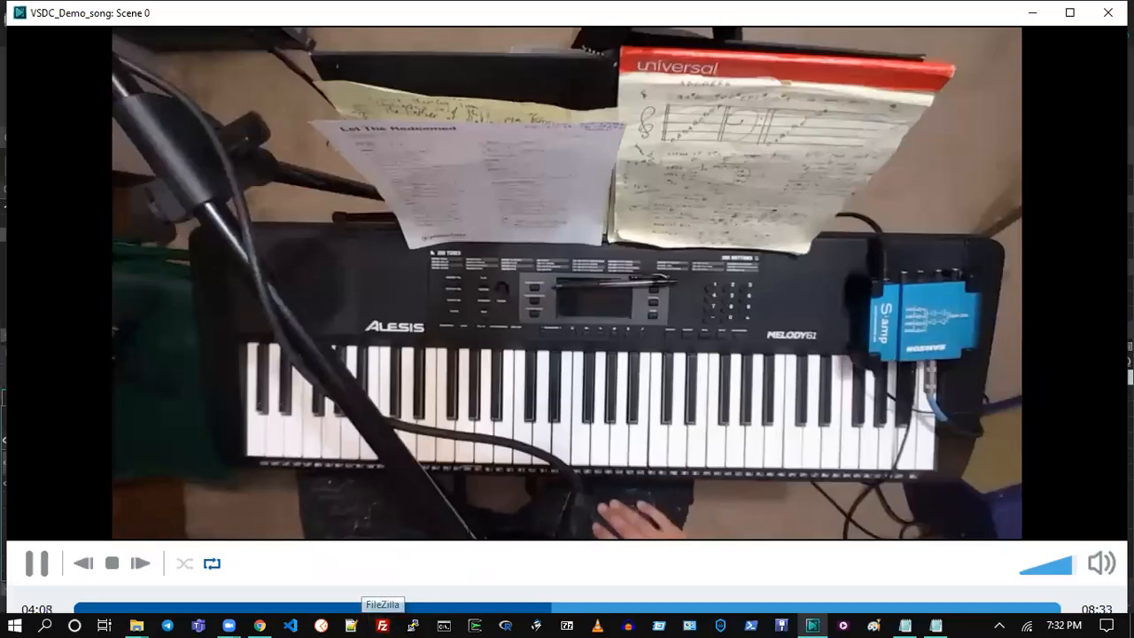
key("Escape")
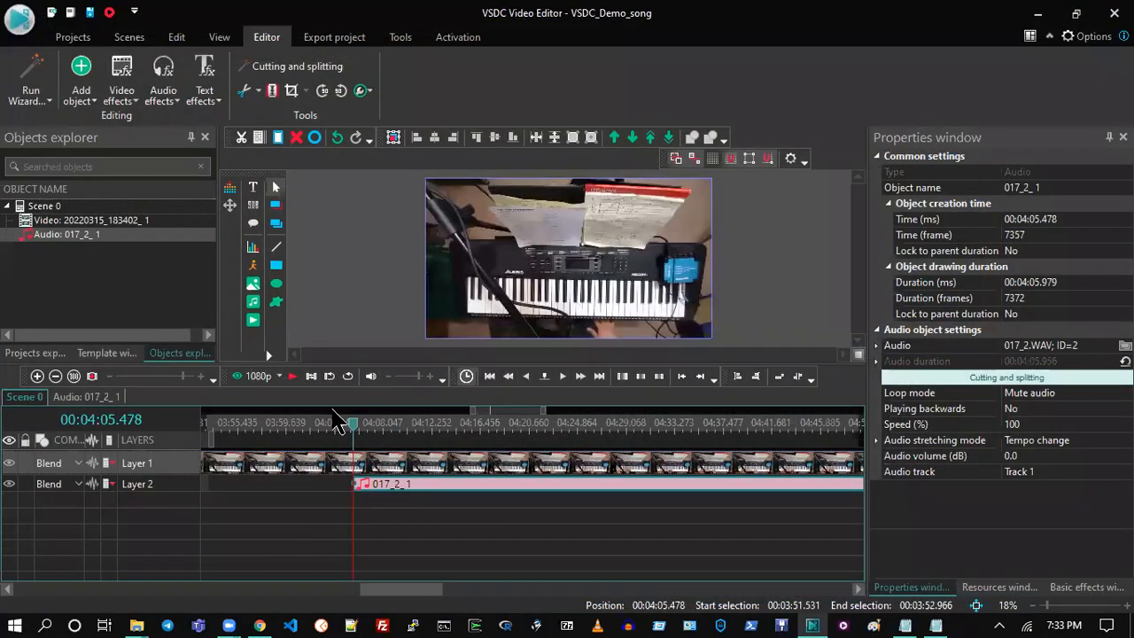
- Shift the start of the 017_2 audio clip back to 00:04:04.877 and preview the scene from that point
key("Left")
key("Left")
key("Left")
key("Left")
key("Left")
key("Left")
key("Left")
key("Left")
key("Left")
key("Left")
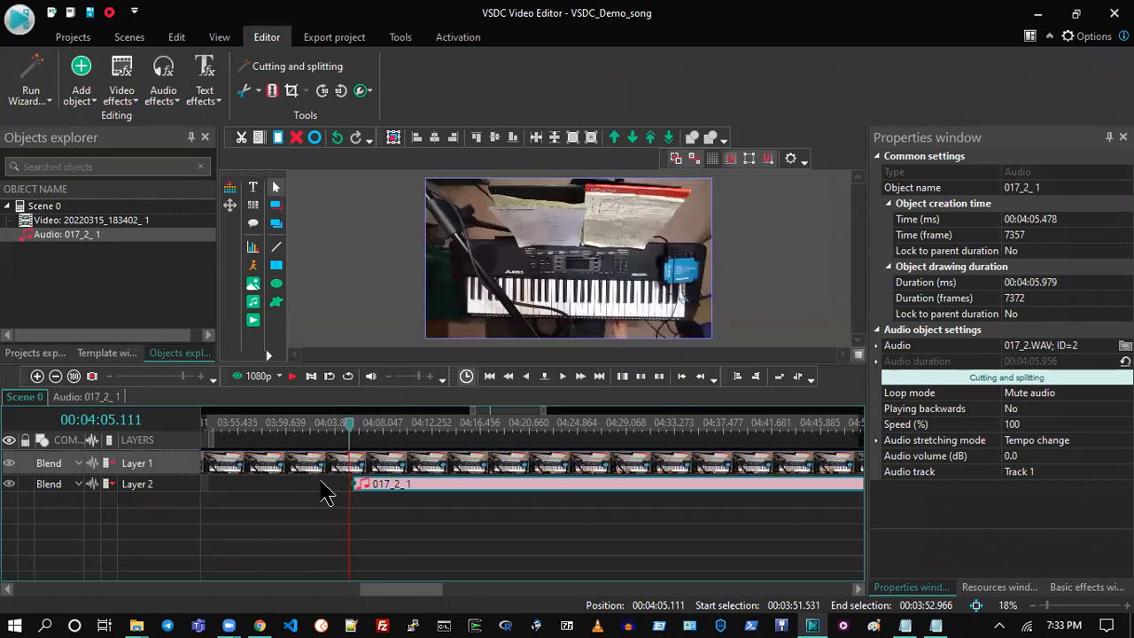
key("Left")
key("Left")
key("Left")
key("Left")
key("Left")
key("Left")
key("Left")
mouse_move(389, 489)
left_mouse_down()
mouse_move(397, 501)
mouse_move(383, 487)
left_mouse_up()
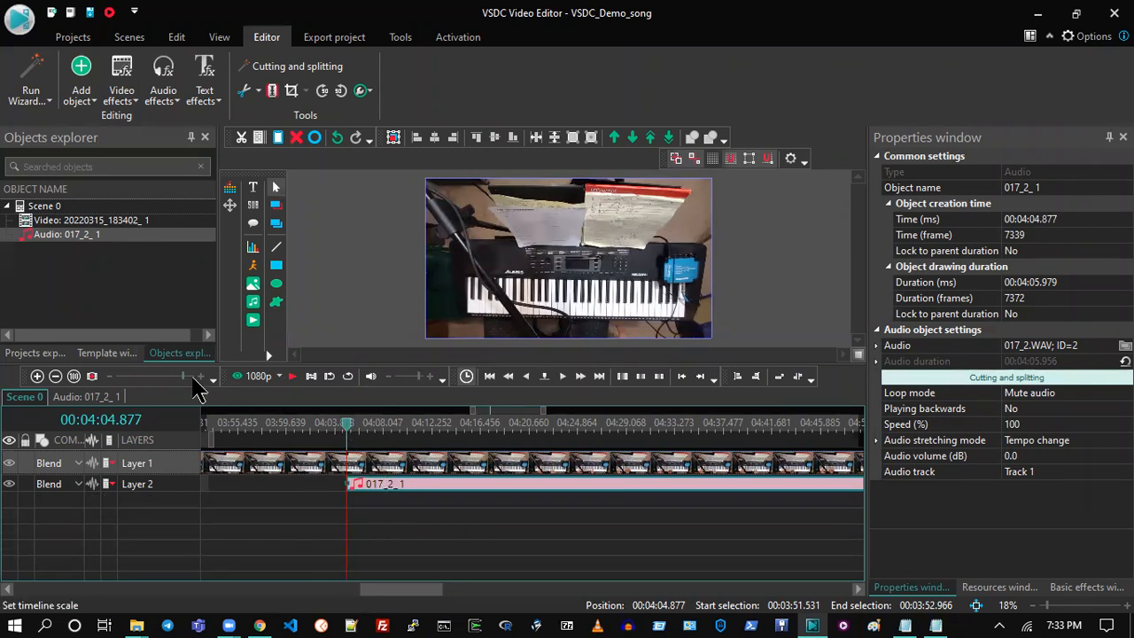
scroll(204, 381, "up", 2)
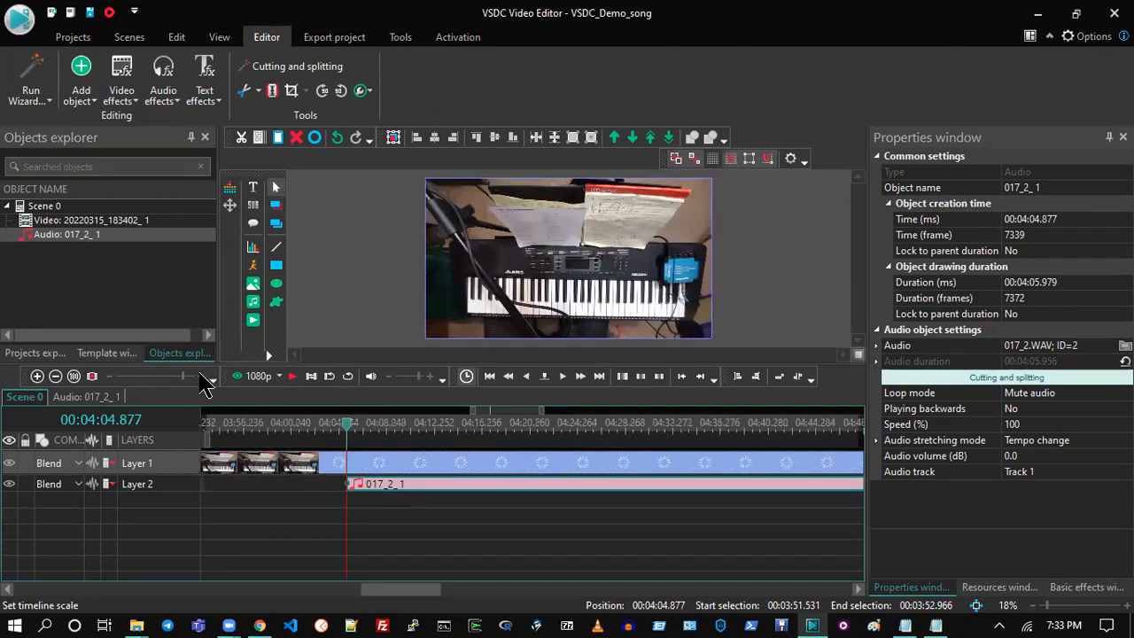
left_click(292, 376)
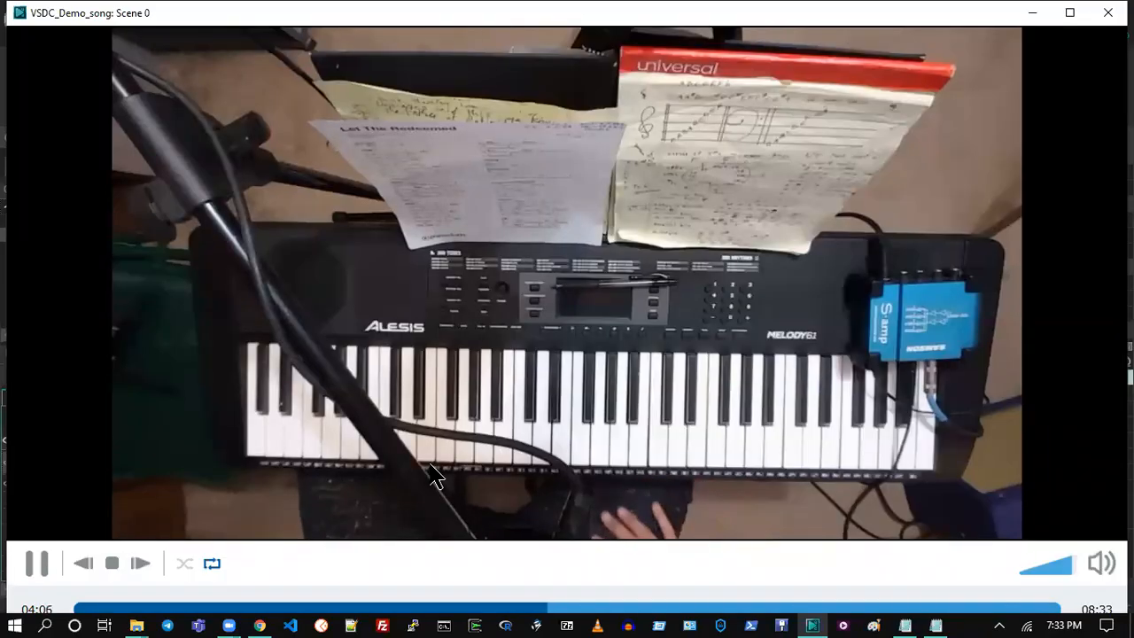
left_click(1108, 12)
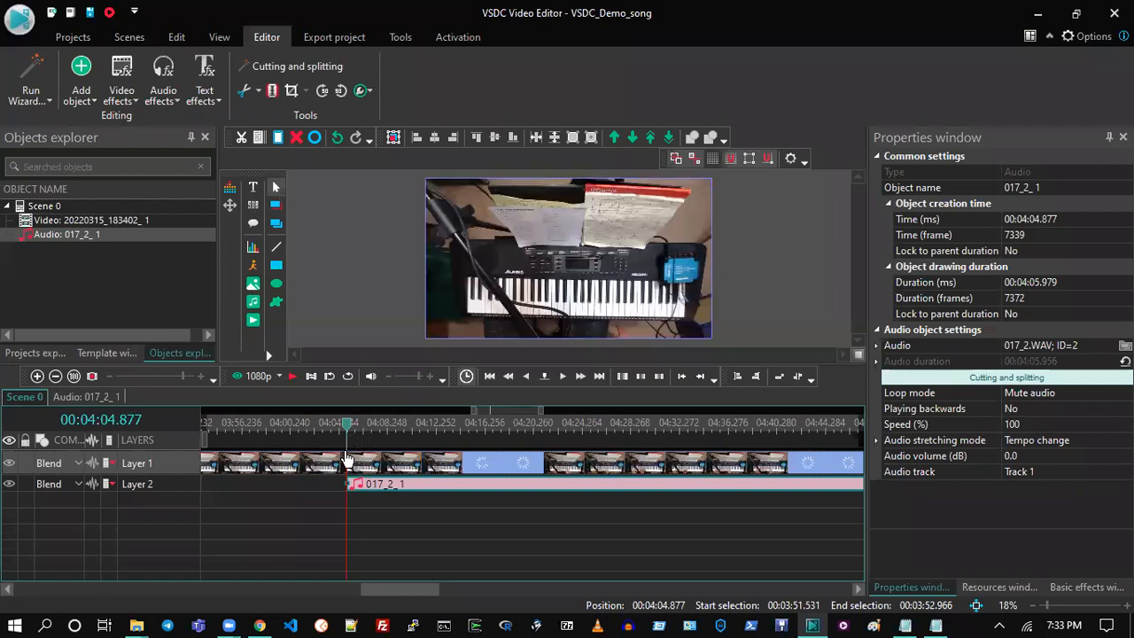
- Step through the earlier frames, align the start of the 017_2 audio clip with 00:04:04.010 and preview the scene
left_click(343, 422)
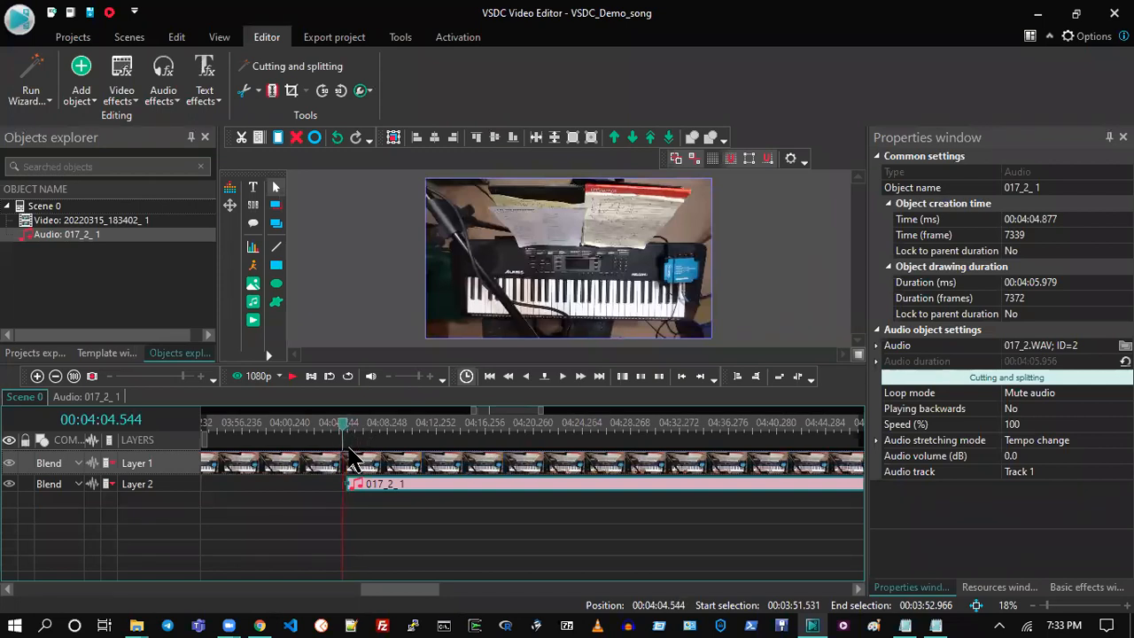
key("Left")
key("Left")
key("Left")
key("Left")
key("Left")
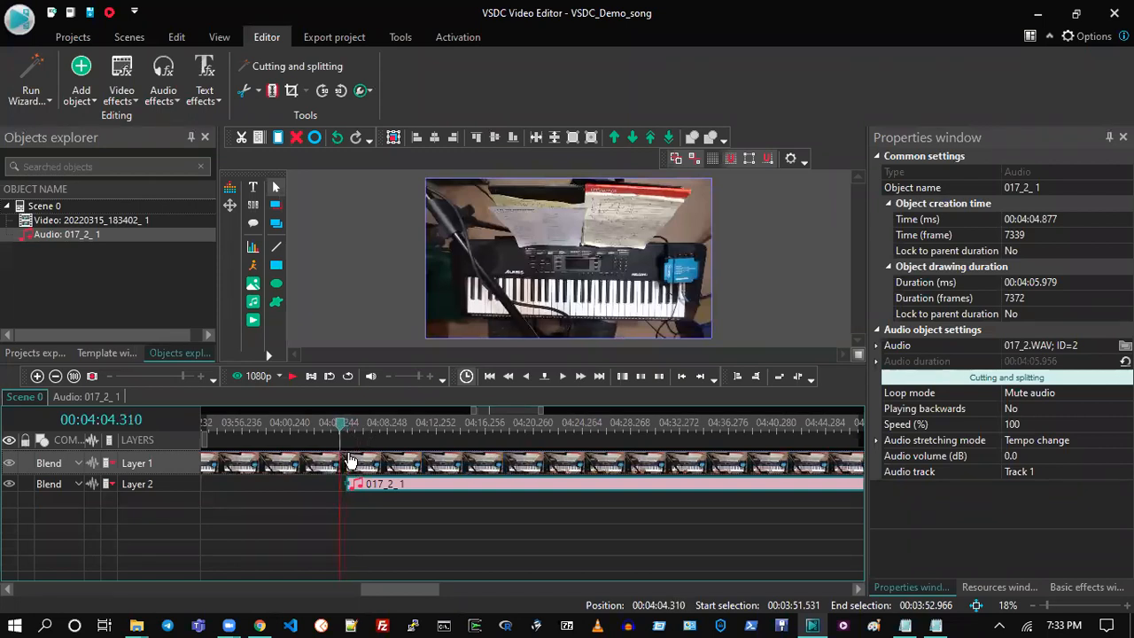
key("Left")
key("Left")
key("Left")
key("Left")
key("Left")
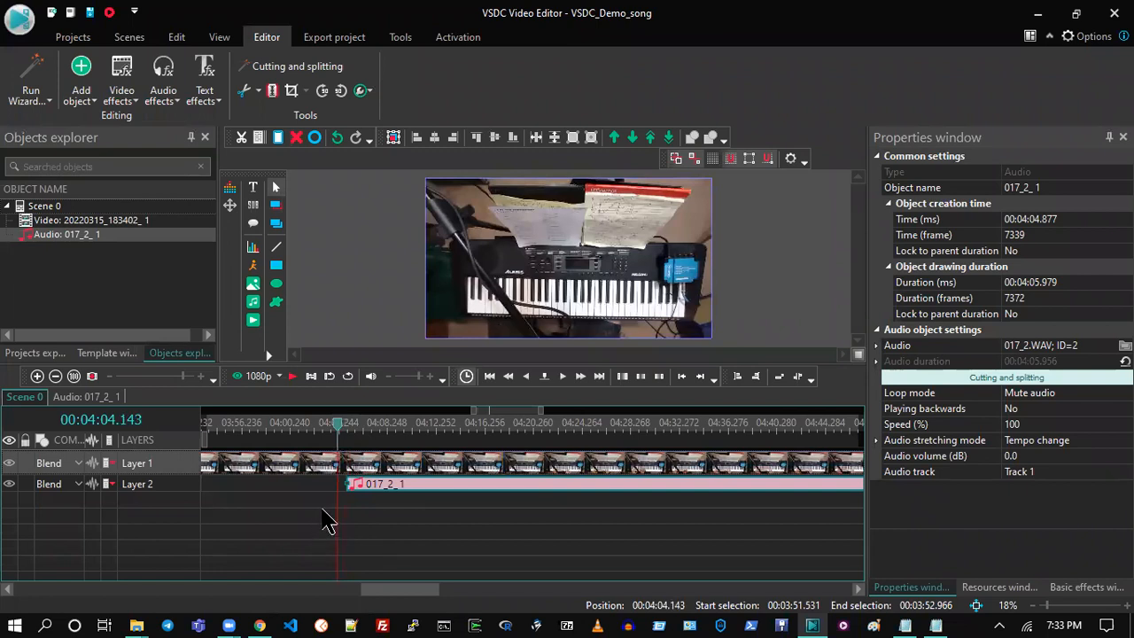
key("Left")
key("Left")
key("Left")
key("Left")
key("Left")
key("Left")
key("Left")
key("Left")
key("Left")
key("Left")
key("Left")
key("Left")
key("Left")
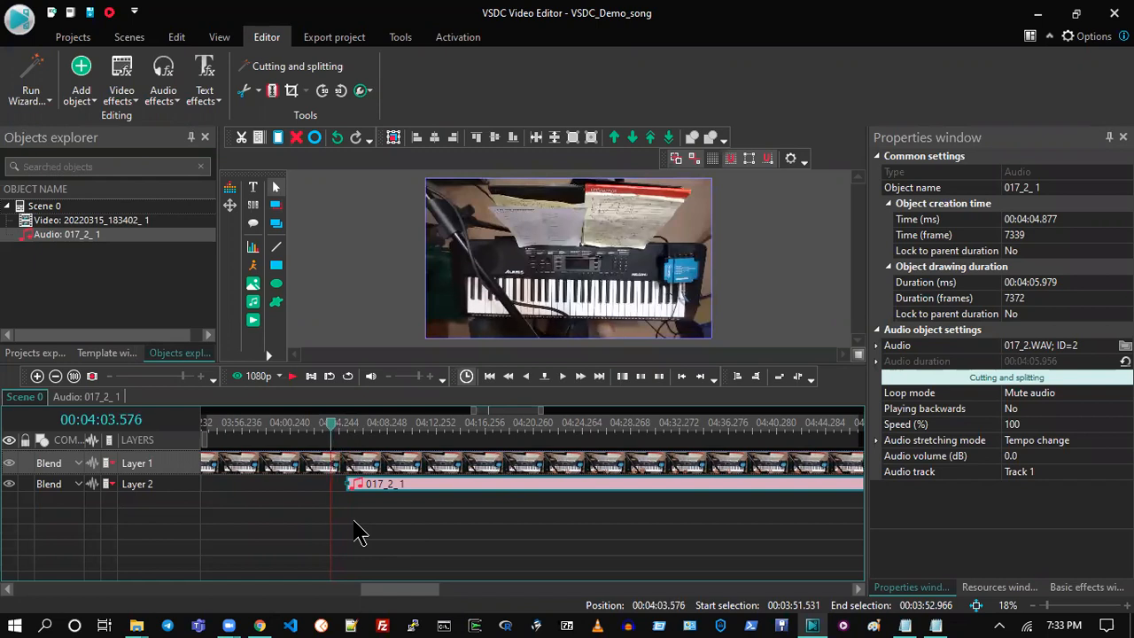
key("Right")
key("Right")
key("Right")
key("Right")
key("Right")
key("Right")
key("Right")
key("Right")
key("Right")
key("Right")
key("Right")
key("Right")
left_click_drag(396, 502, 385, 496)
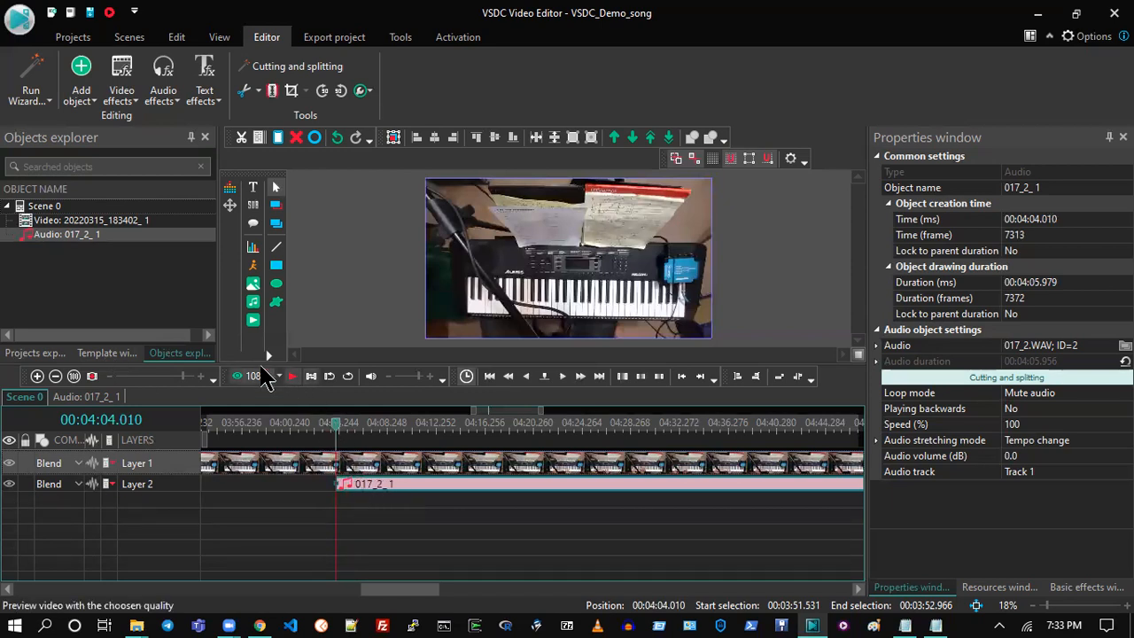
left_click(240, 378)
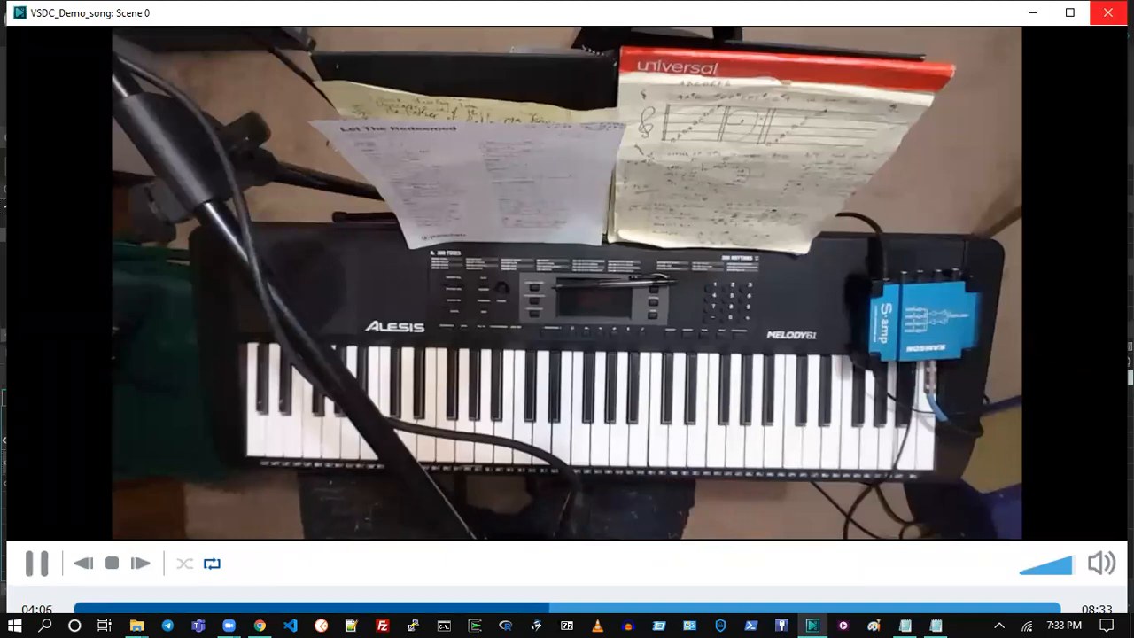
left_click(1108, 13)
- Move the start of the 017_2 audio clip to 00:04:03.009, preview the scene from there and close the preview
key("Left")
key("Left")
key("Left")
key("Left")
key("Left")
key("Left")
key("Left")
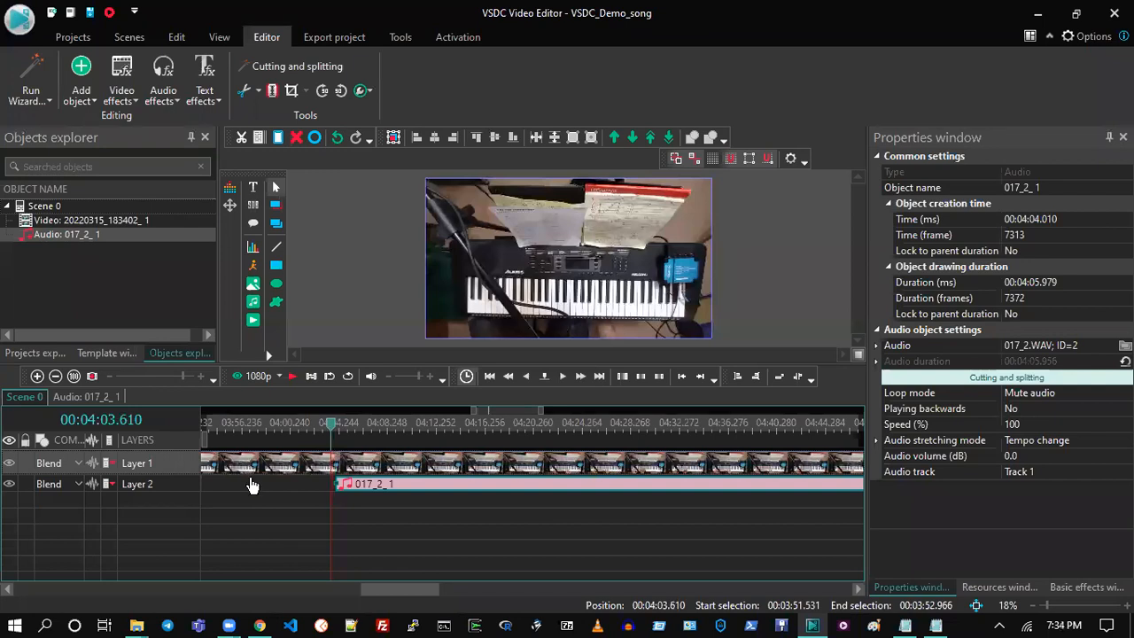
key("Left")
key("Left")
key("Left")
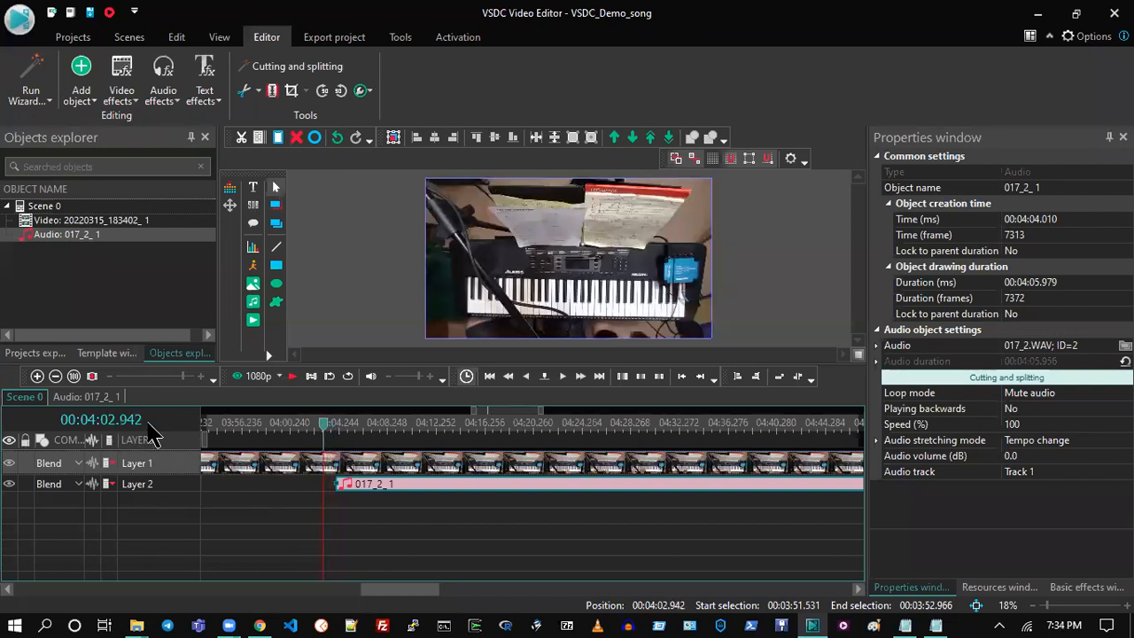
left_click_drag(354, 494, 343, 494)
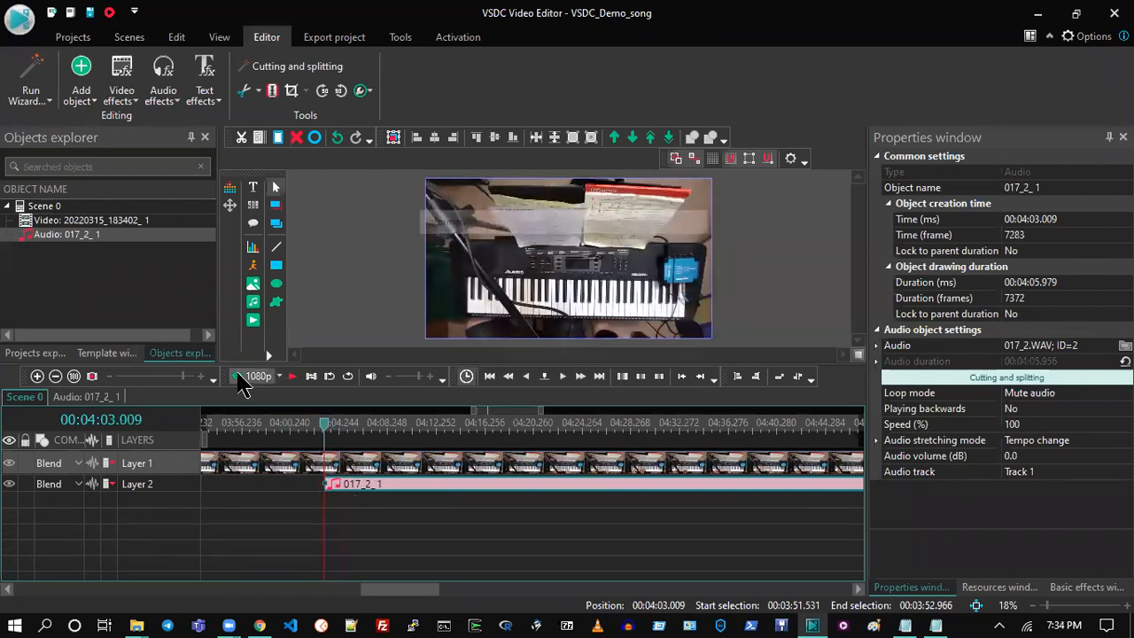
left_click(237, 375)
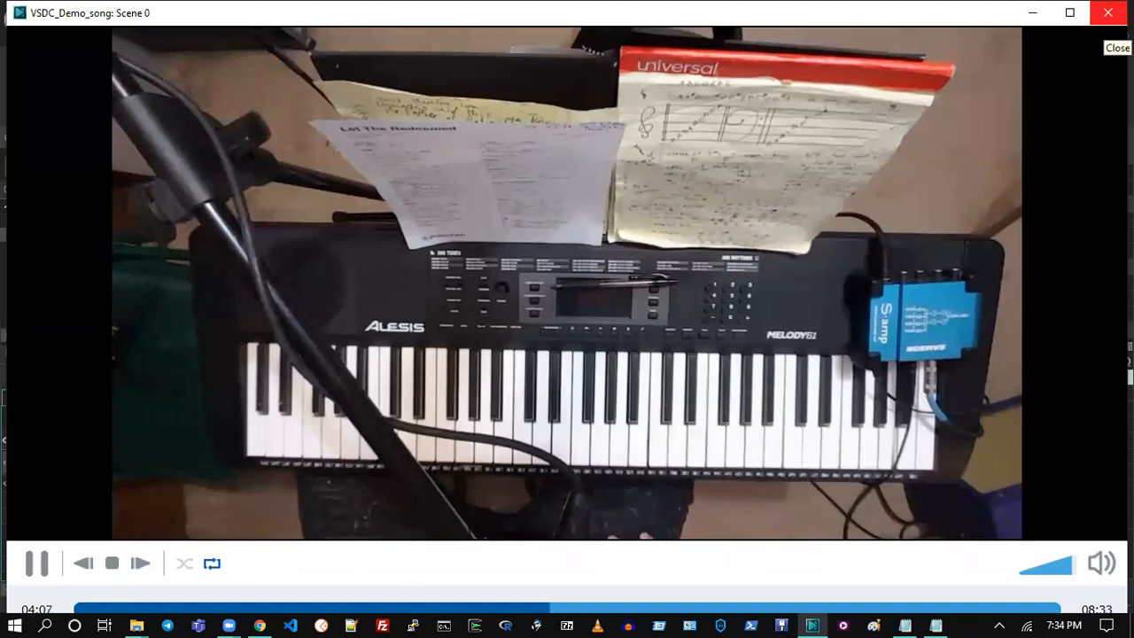
left_click(1107, 12)
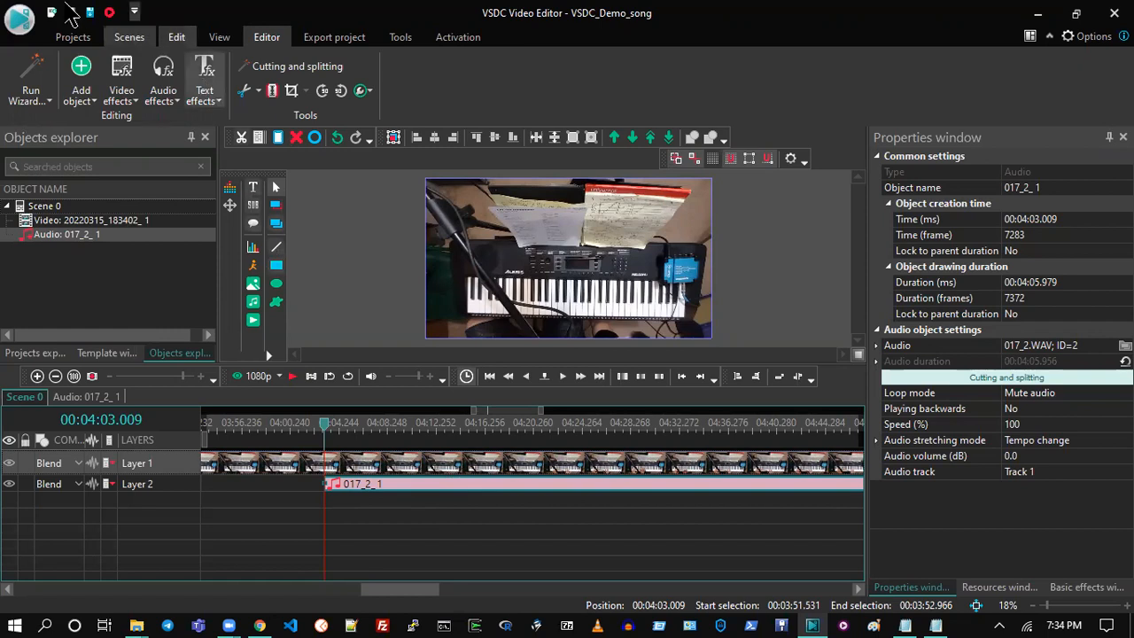
- Save the project as VSDC_Demo_song.vproj in the VSDC_Demo folder inside the desktop's Video Editing folder
left_click(78, 38)
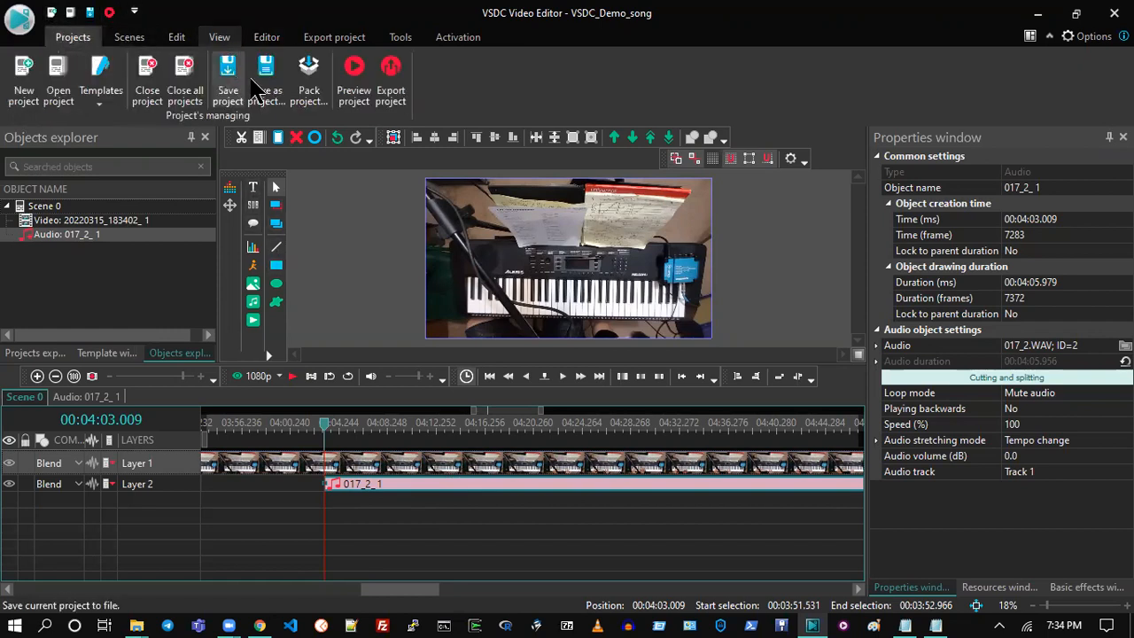
left_click(259, 89)
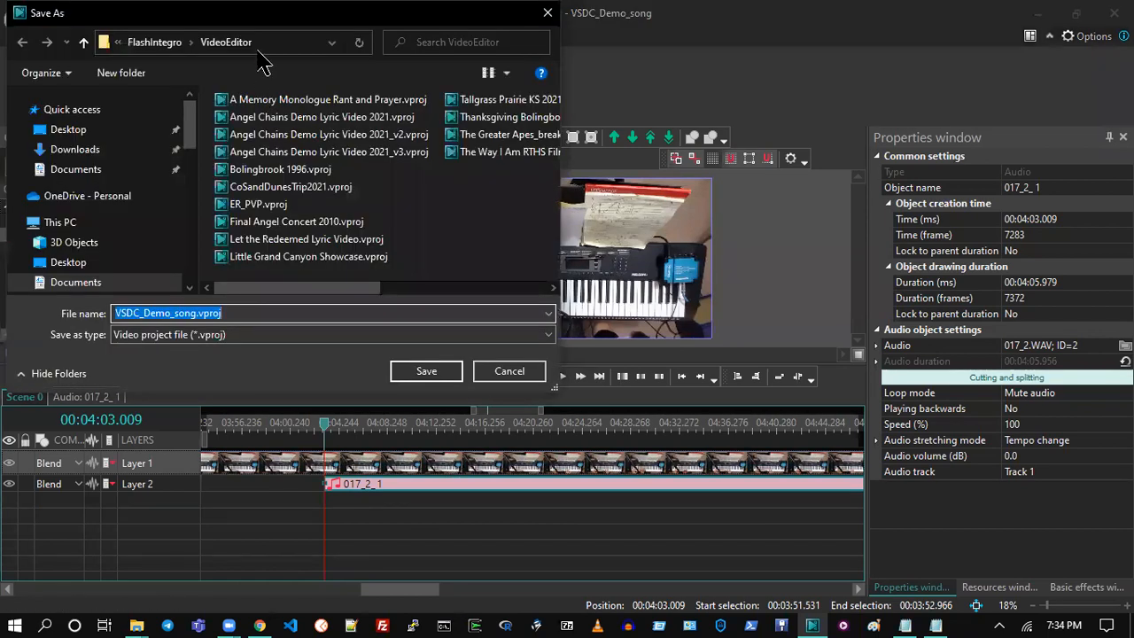
scroll(37, 254, "down", 1)
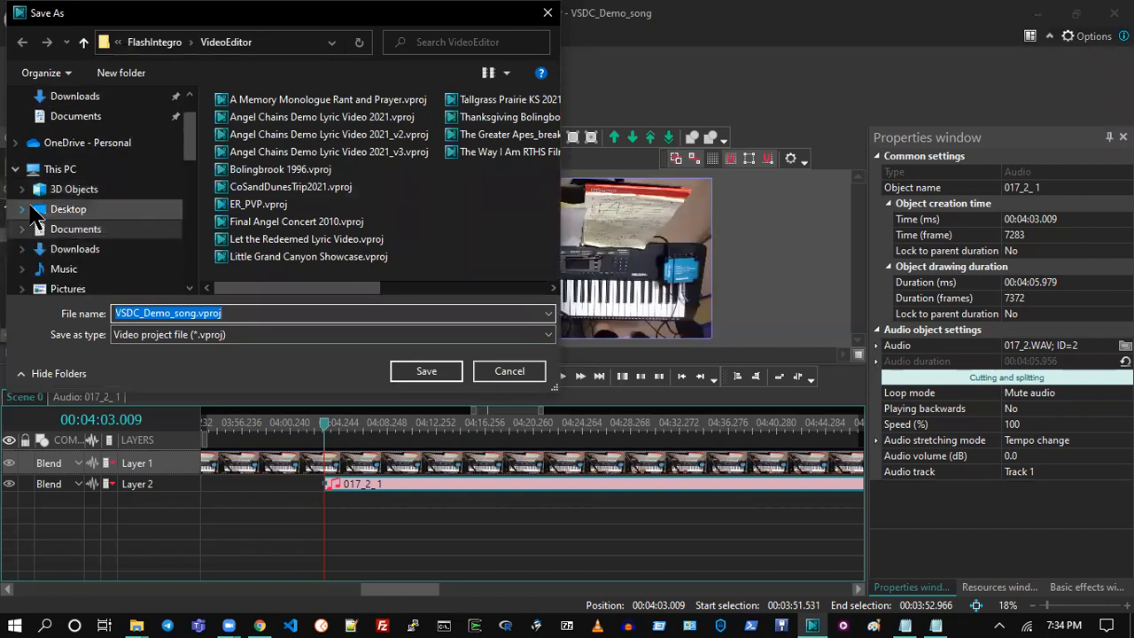
left_click(22, 209)
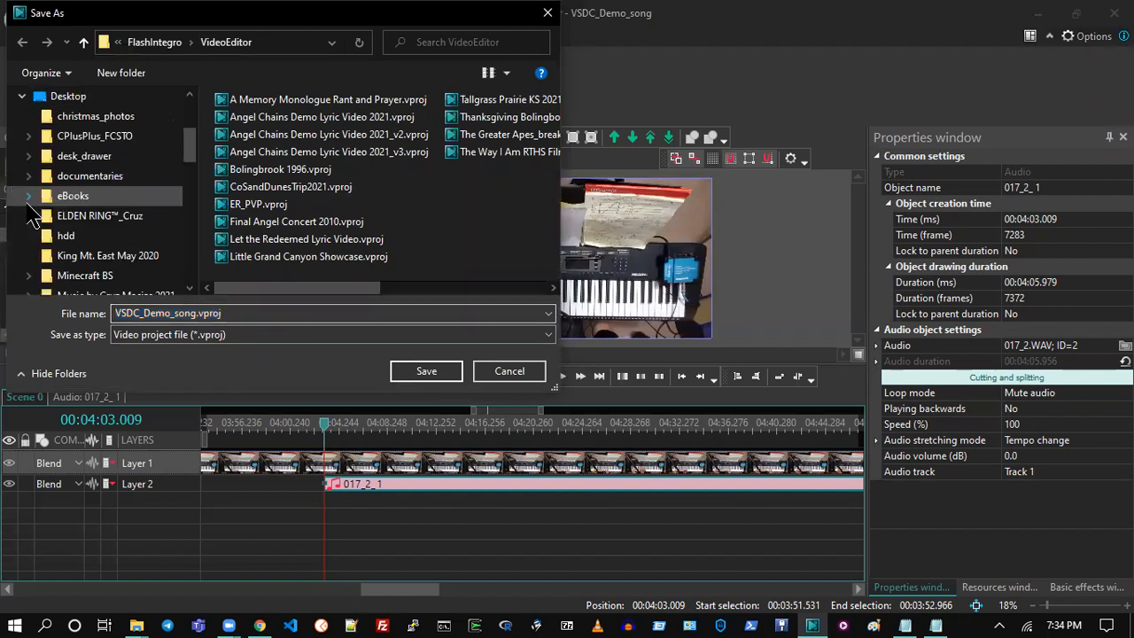
scroll(53, 232, "down", 3)
left_click(26, 255)
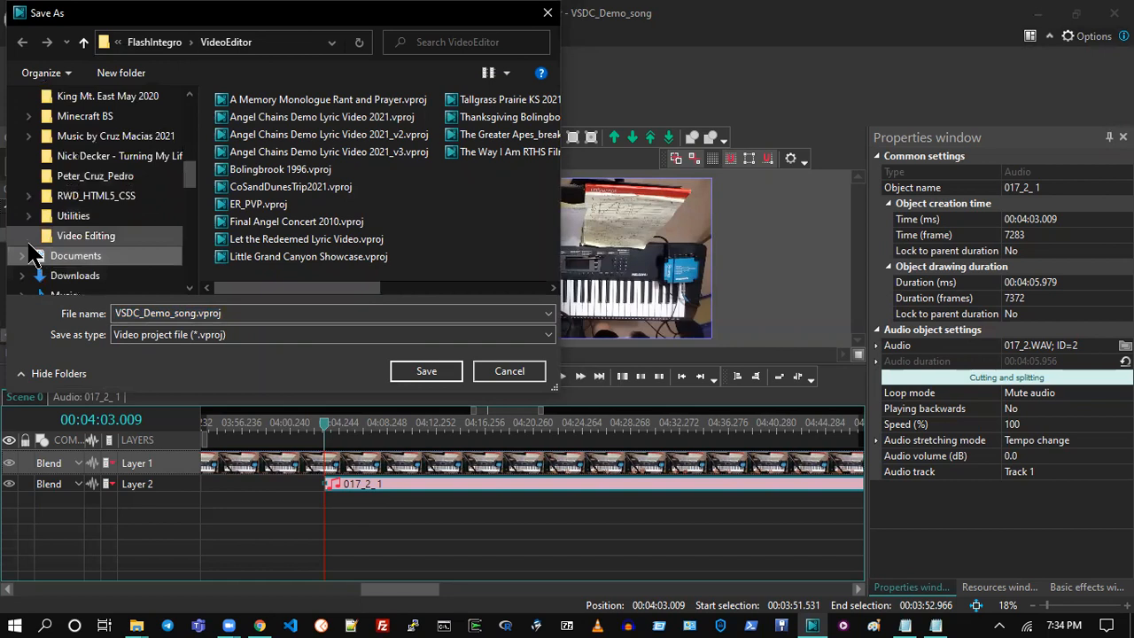
scroll(49, 257, "up", 1)
scroll(50, 266, "down", 3)
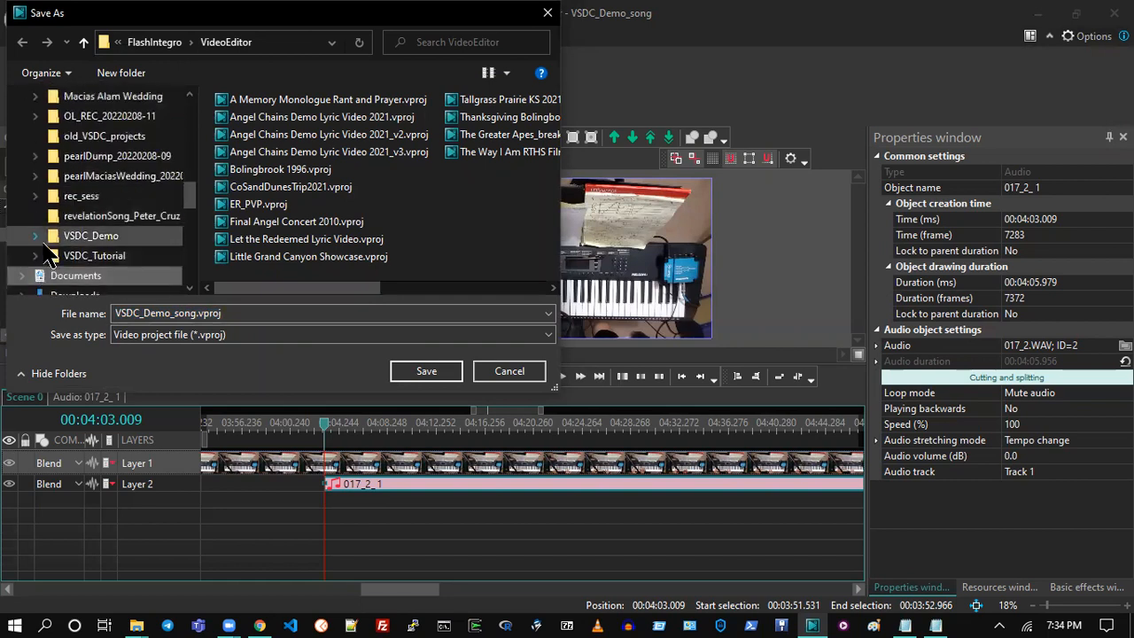
left_click(55, 237)
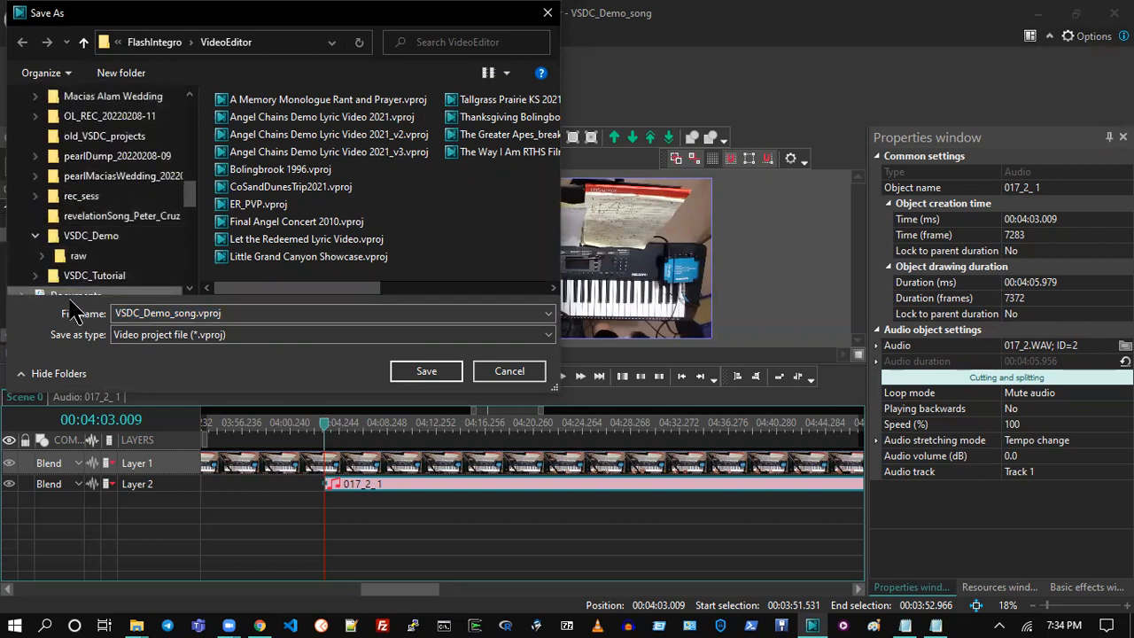
left_click(60, 239)
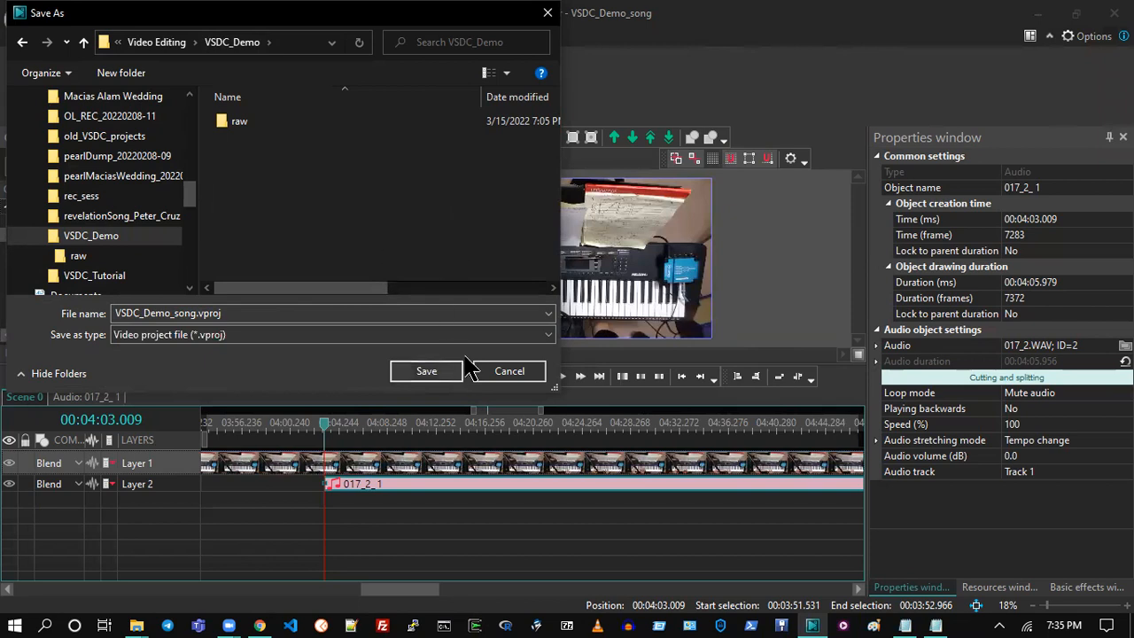
left_click(395, 370)
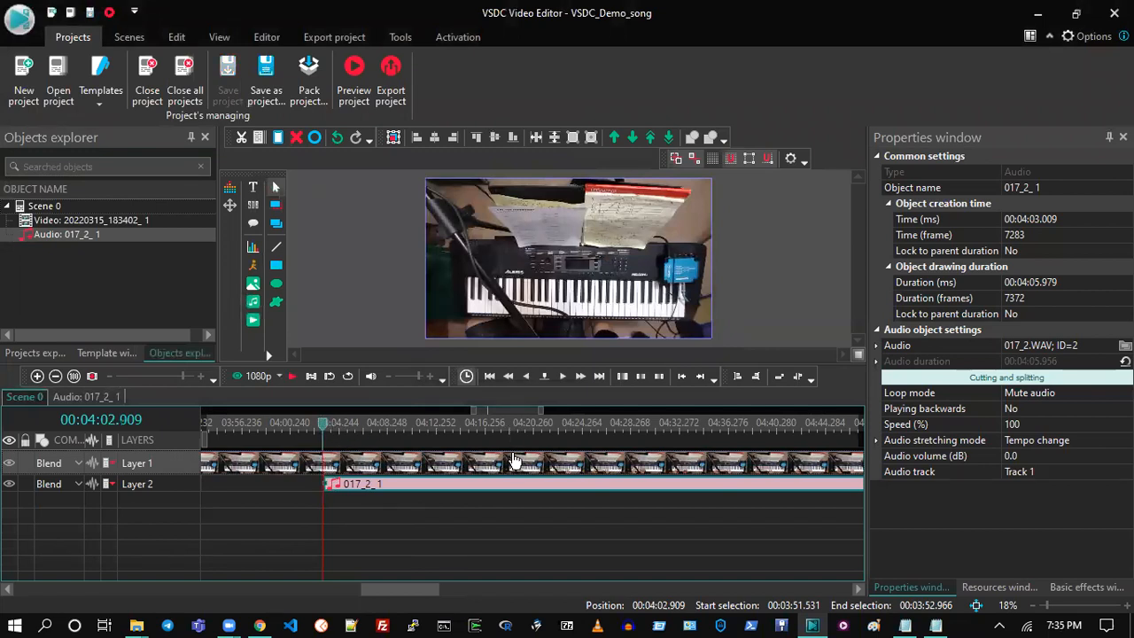
- Move the start of the 017_2 audio clip to 00:04:03.876, preview the scene from there and close the preview
key("space")
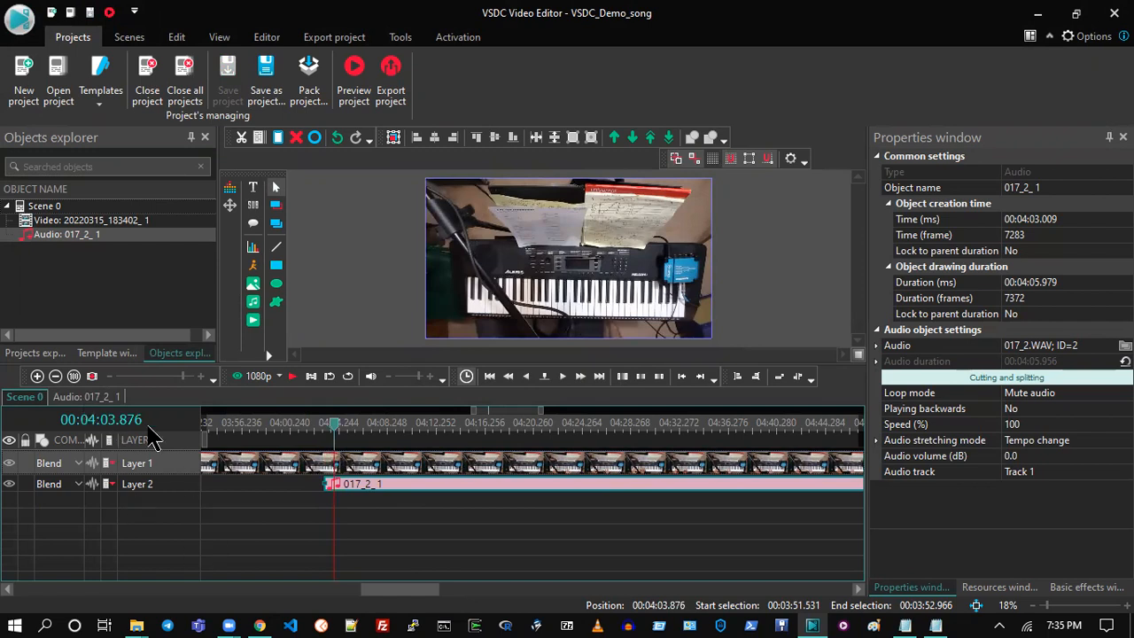
left_click_drag(363, 497, 375, 496)
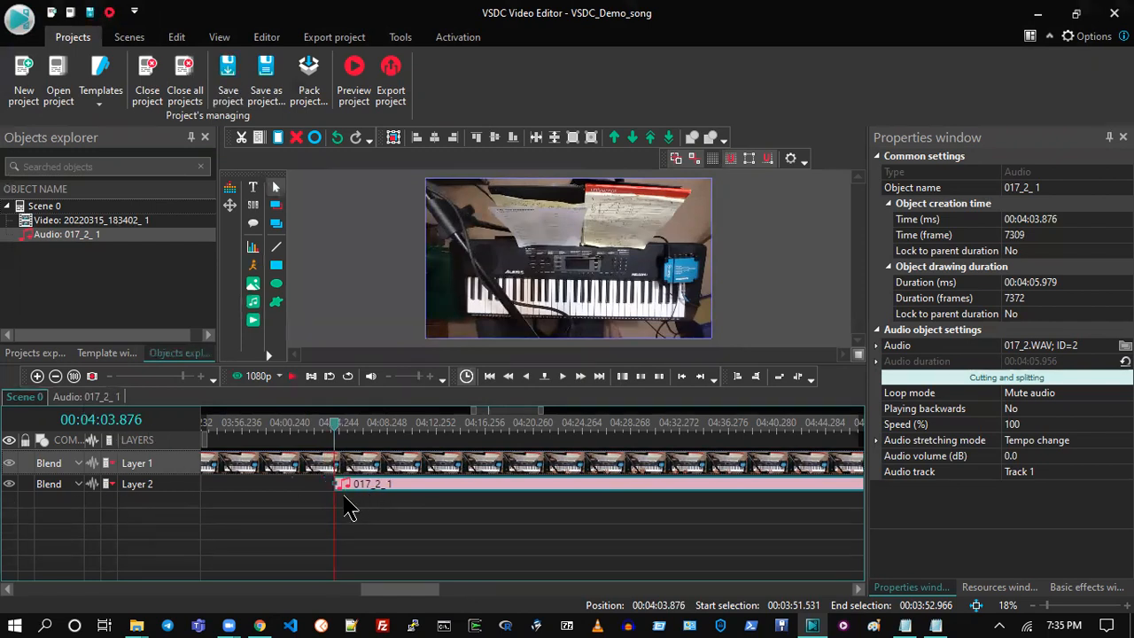
left_click(238, 376)
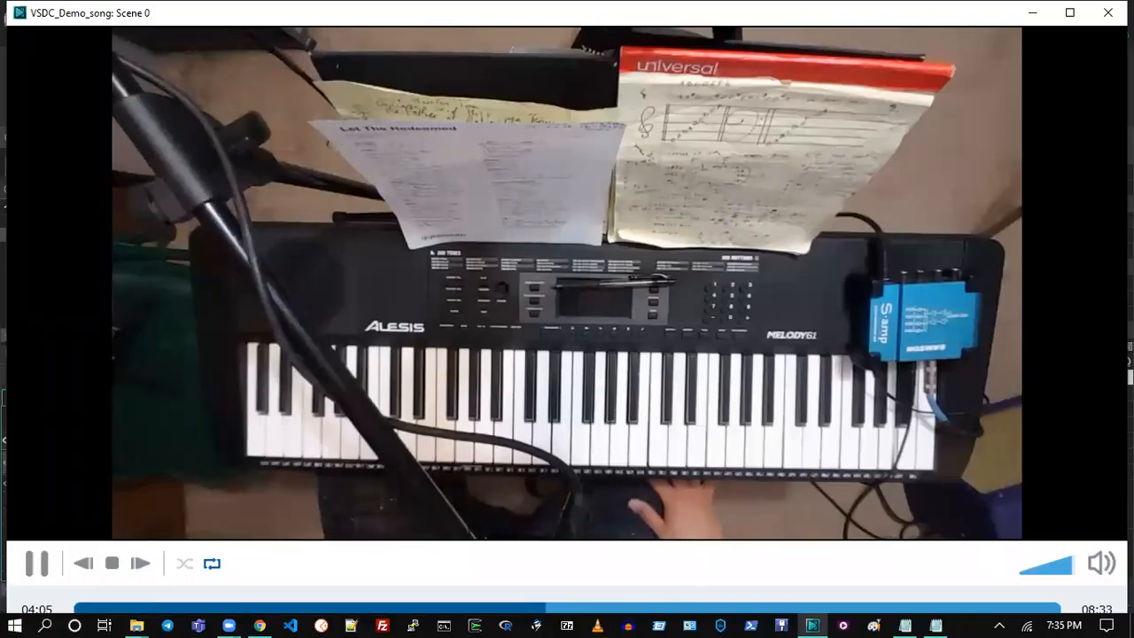
left_click(1108, 12)
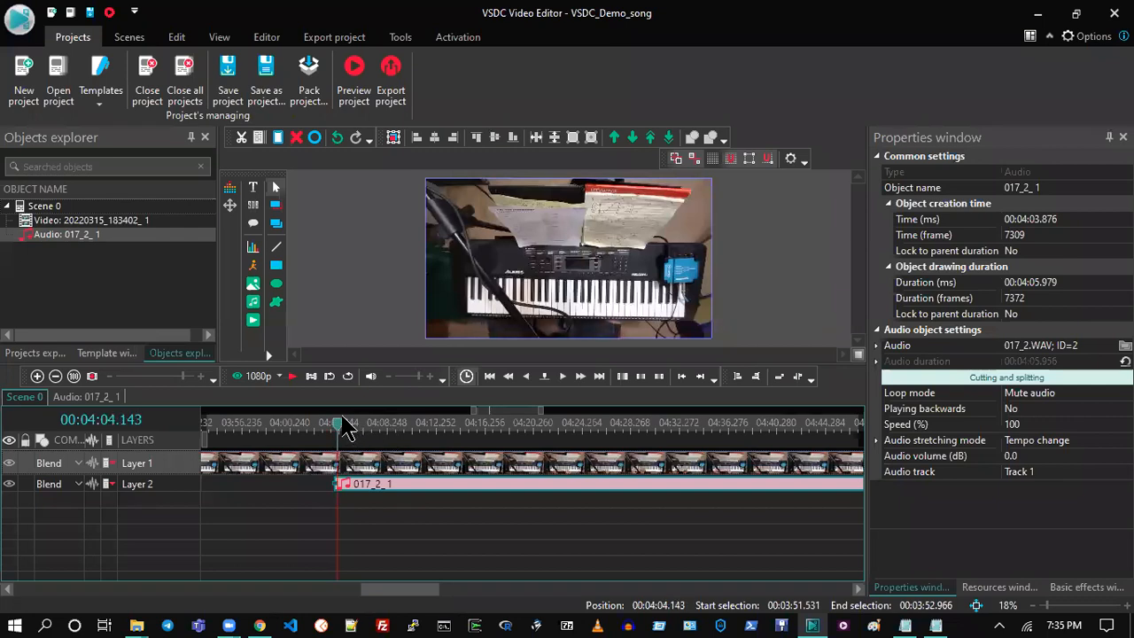
- Align the start of the 017_2 audio clip with 00:04:04.077 and preview the scene from that point
key("Left")
left_click_drag(412, 491, 415, 492)
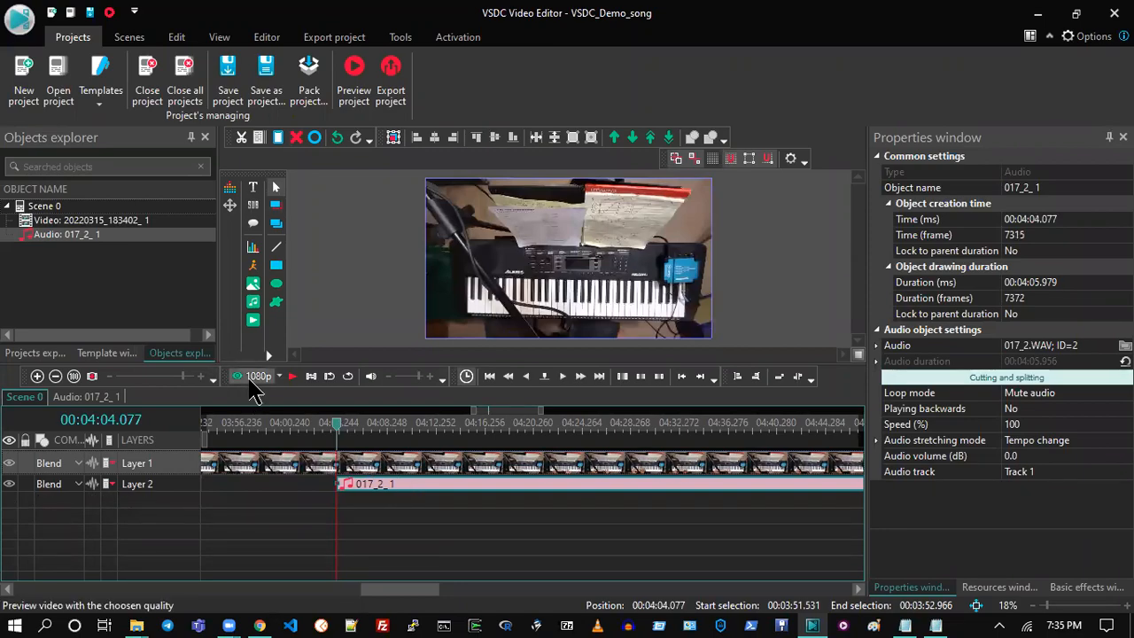
left_click(253, 381)
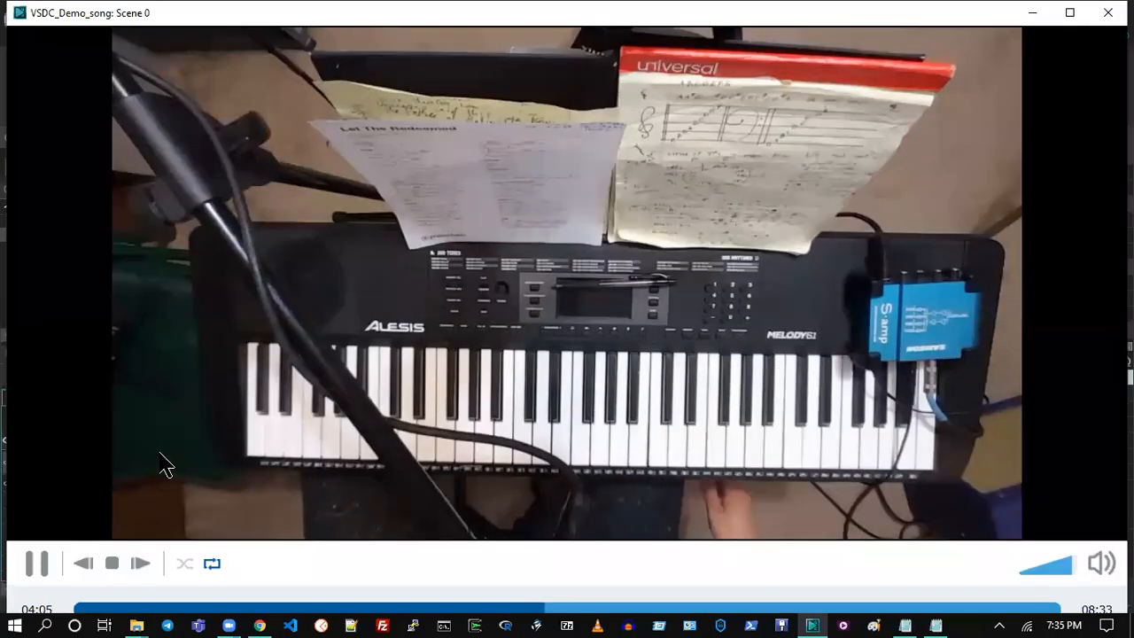
left_click(1108, 13)
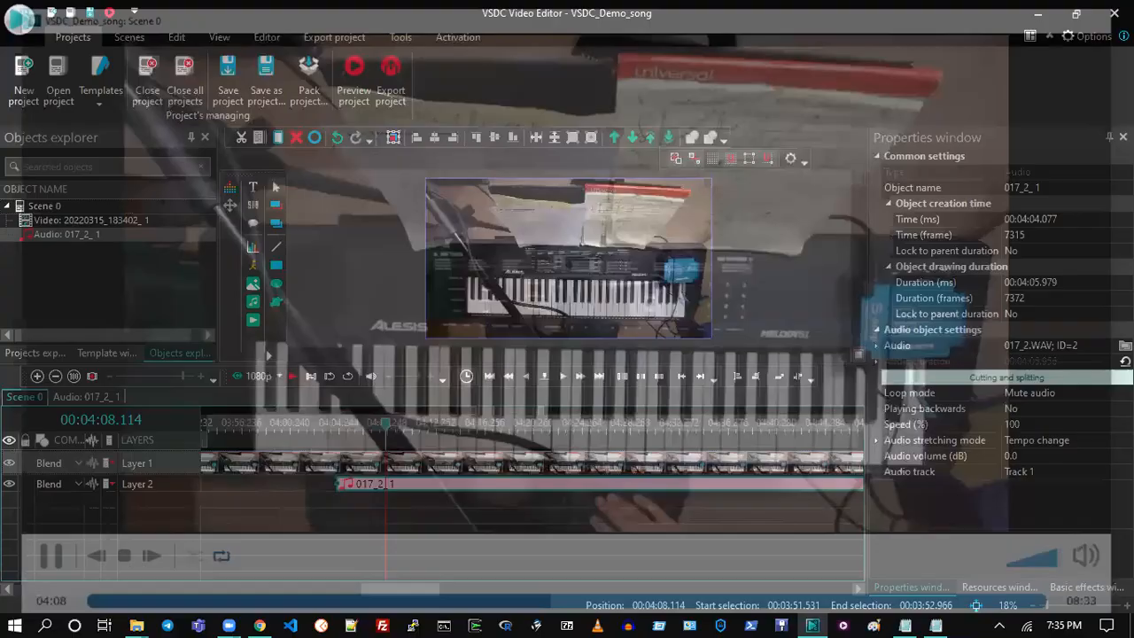
- Shift the start of the 017_2 audio clip to 00:04:04.444, preview the scene and save the project
key("space")
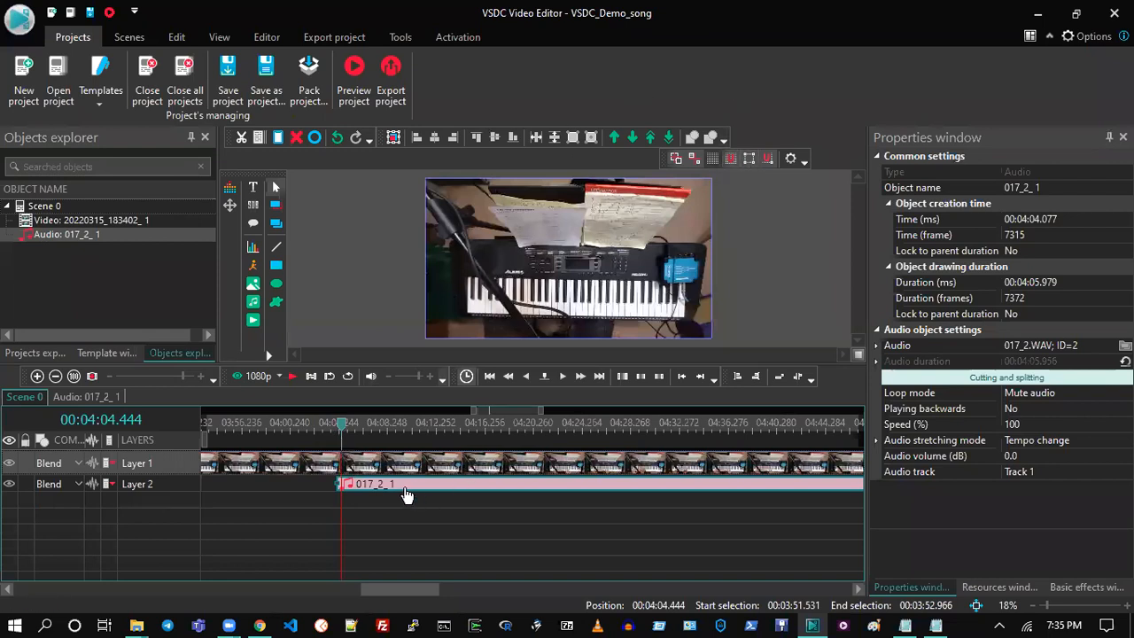
left_click_drag(378, 485, 384, 487)
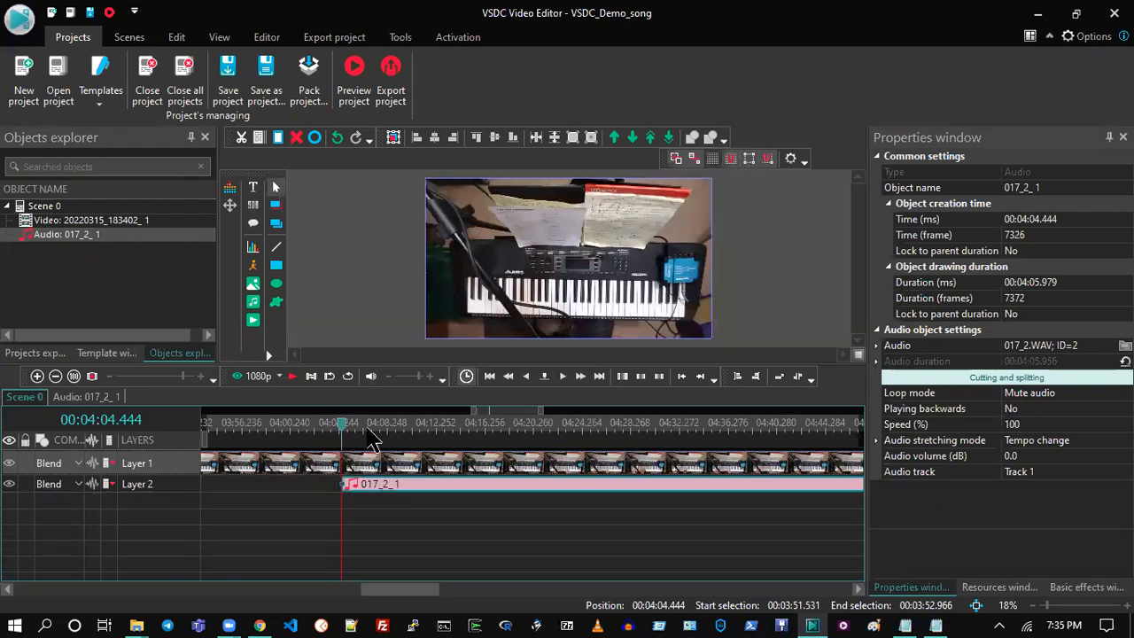
left_click(260, 379)
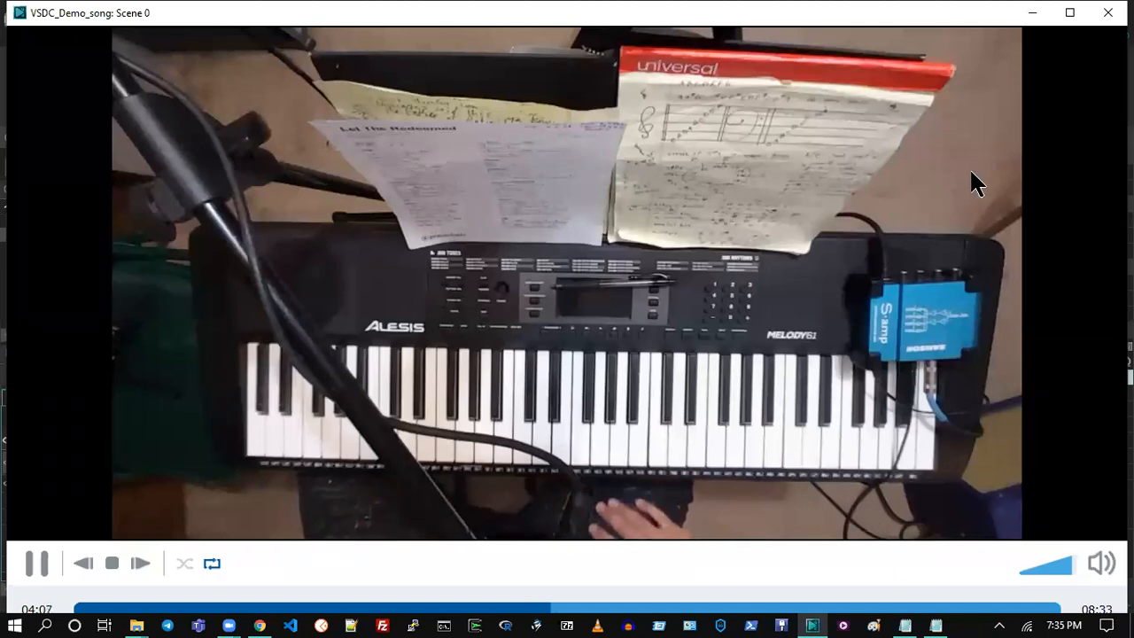
left_click(1107, 12)
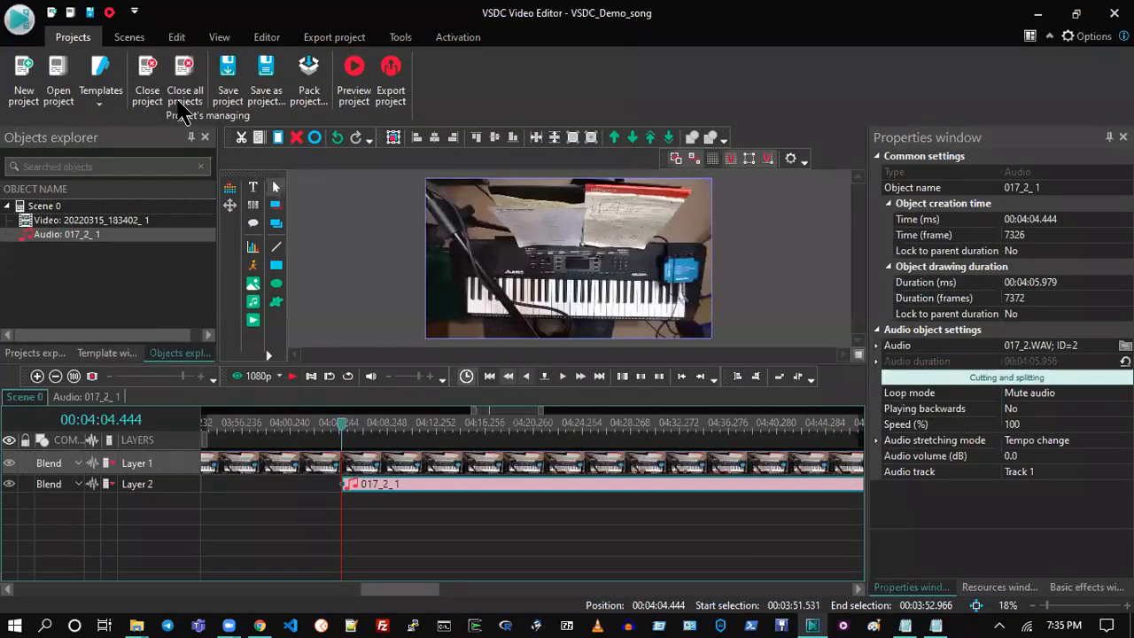
left_click(230, 78)
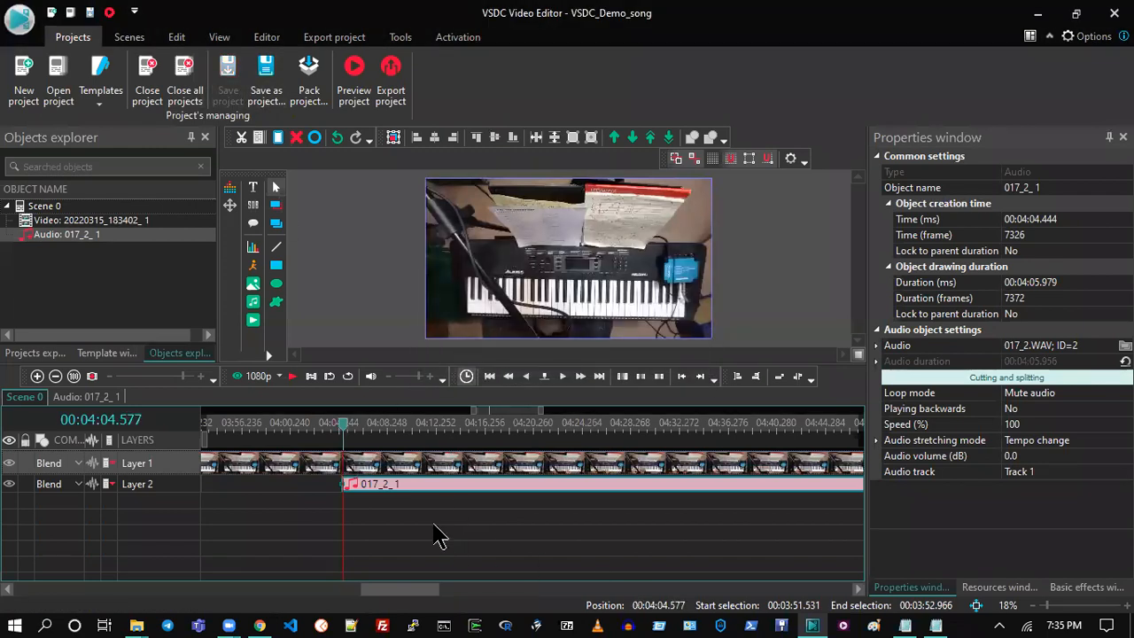
- Move the start of the 017_2 audio clip to 00:04:04.611 and preview the scene from there
left_click_drag(357, 489, 360, 489)
left_click(238, 376)
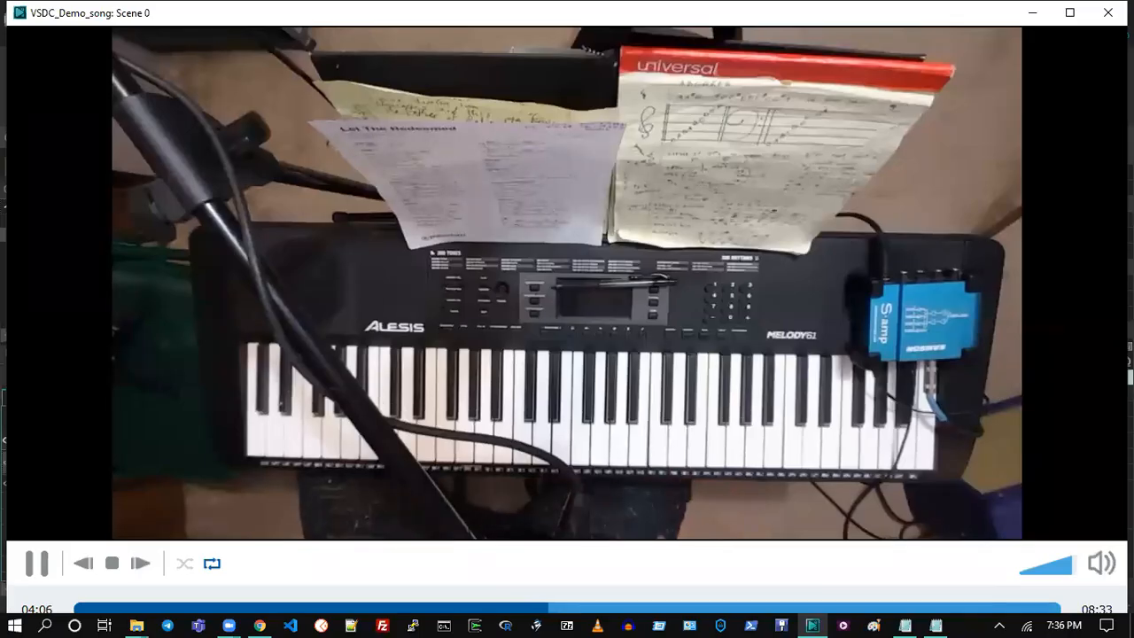
left_click(1107, 12)
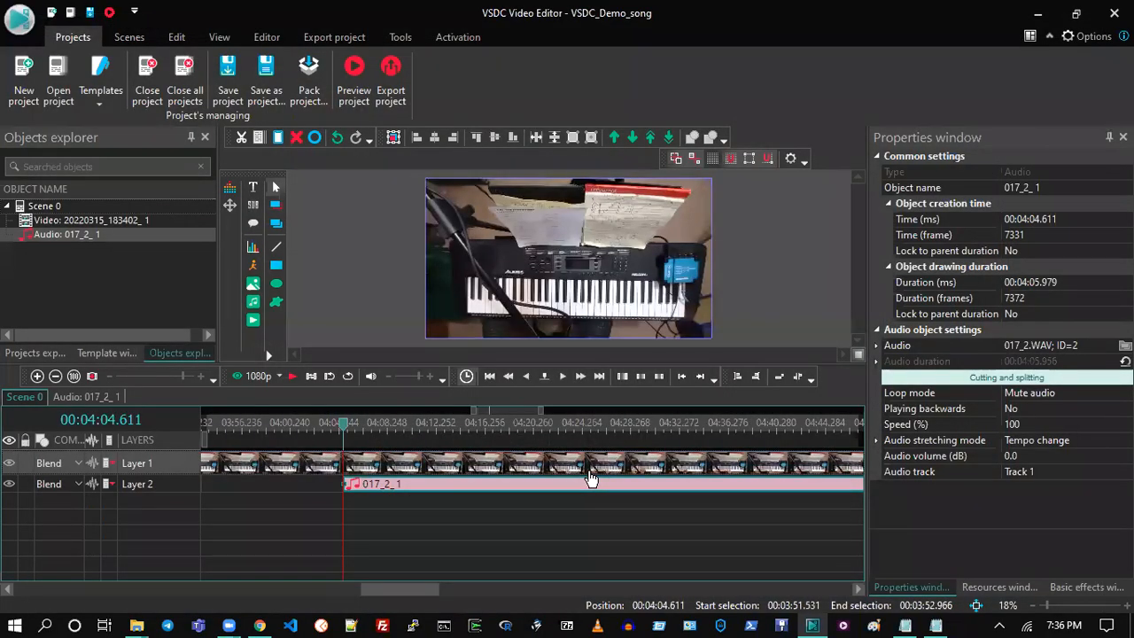
- Step back a few frames, align the start of the 017_2 audio clip with 00:04:04.377 and preview the scene twice
key("Left")
key("Left")
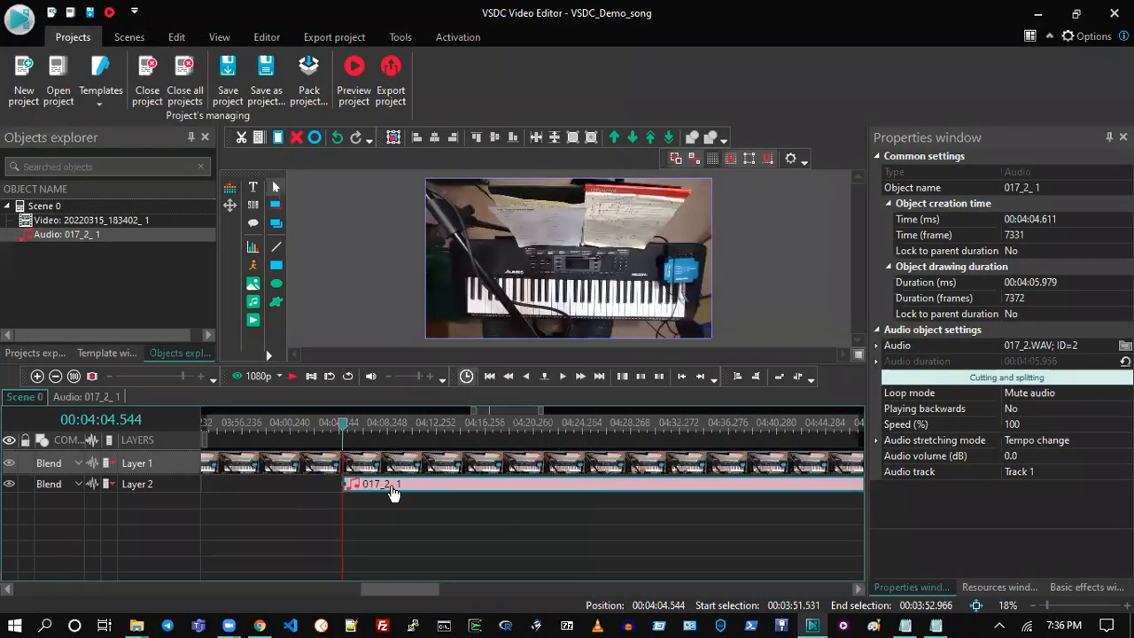
key("Left")
left_click_drag(390, 488, 386, 487)
left_click(253, 376)
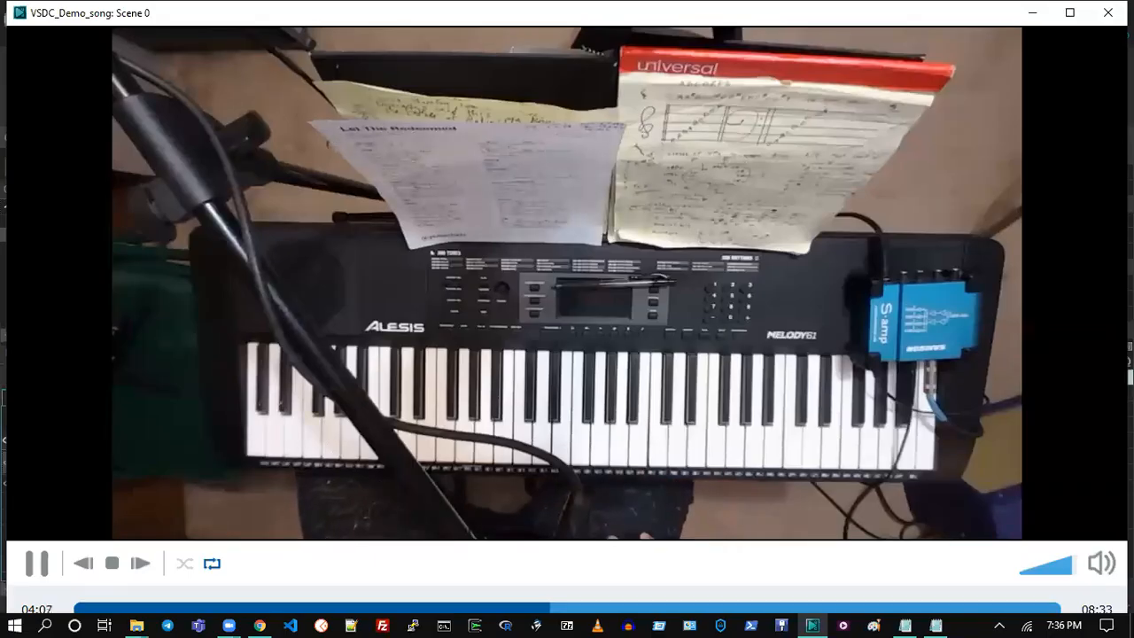
key("Escape")
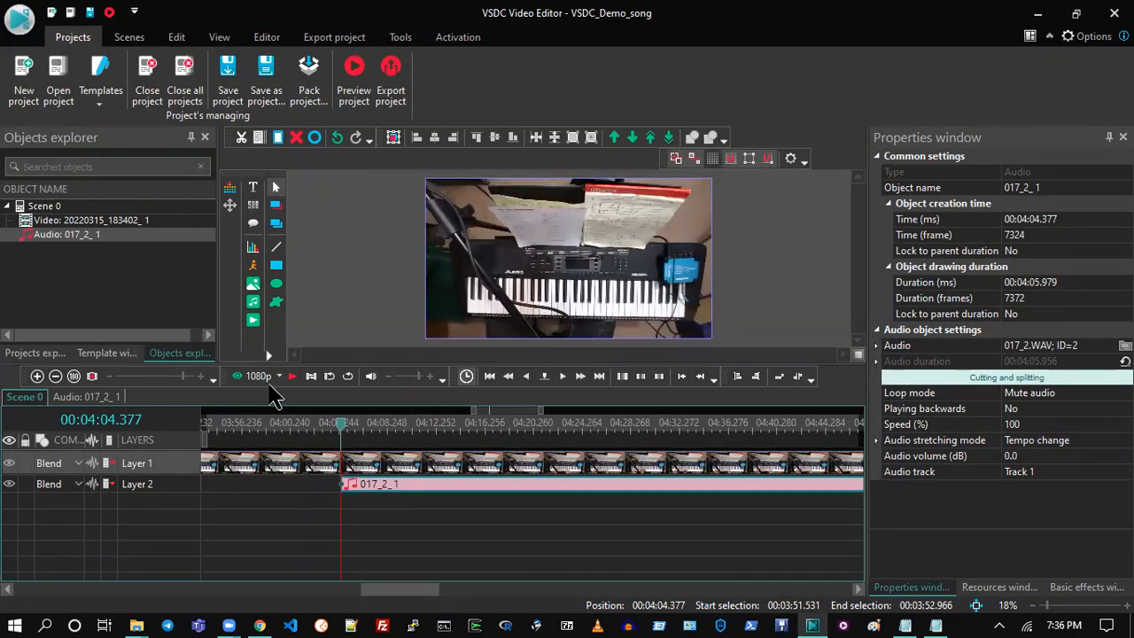
left_click(235, 376)
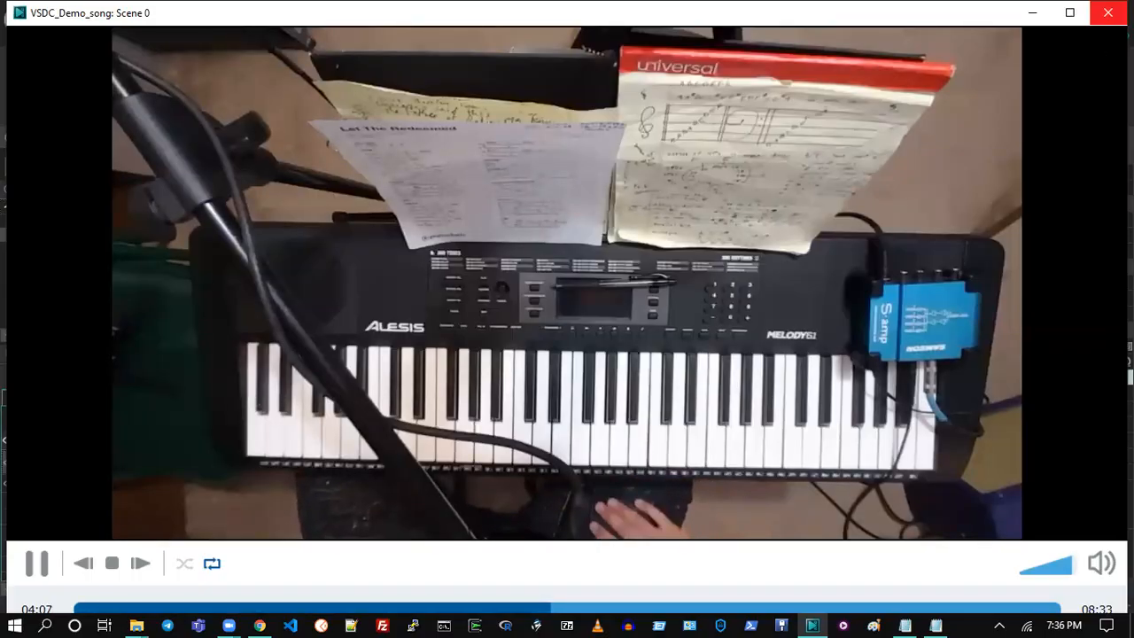
left_click(1107, 12)
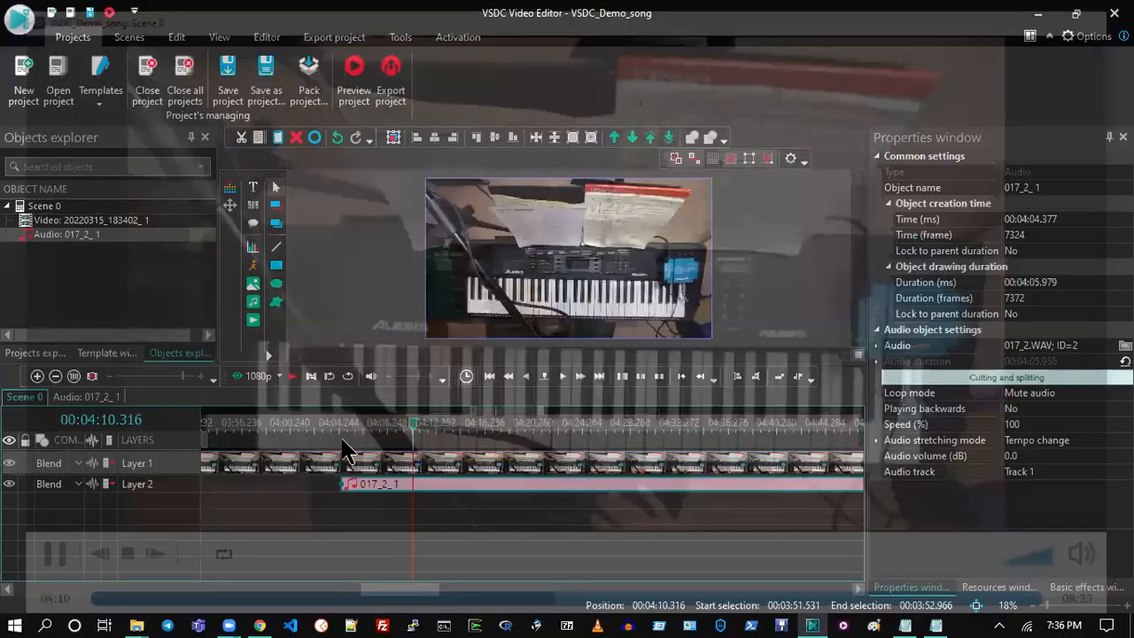
- Shift the start of the 017_2 audio clip back to 00:04:04.310, preview the scene and close the preview
key("Left")
key("Left")
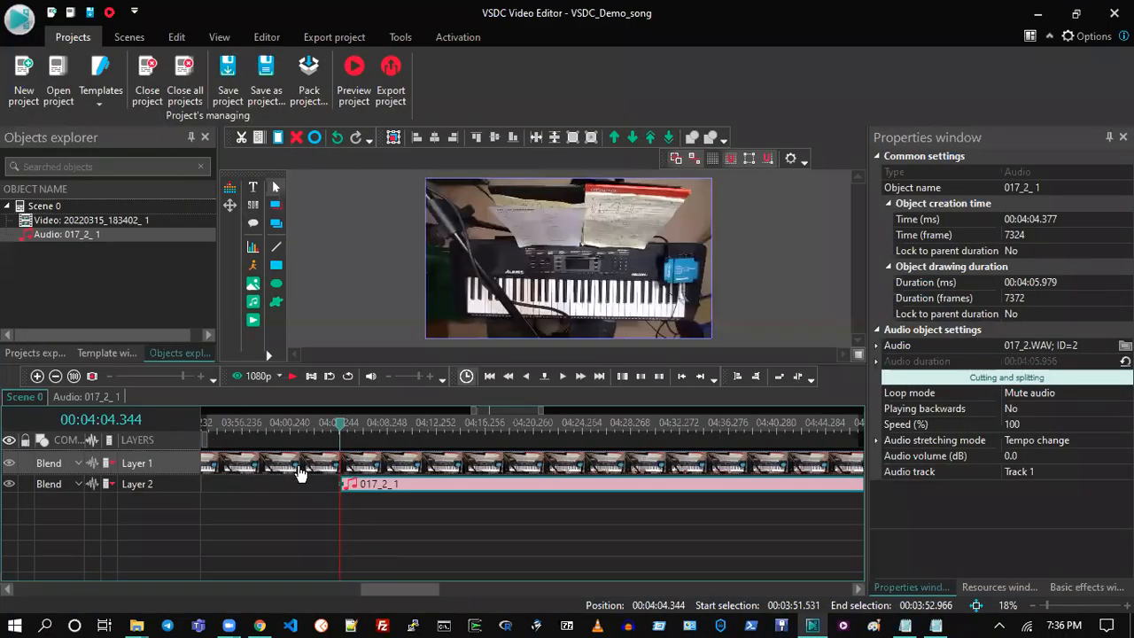
left_click_drag(399, 494, 397, 494)
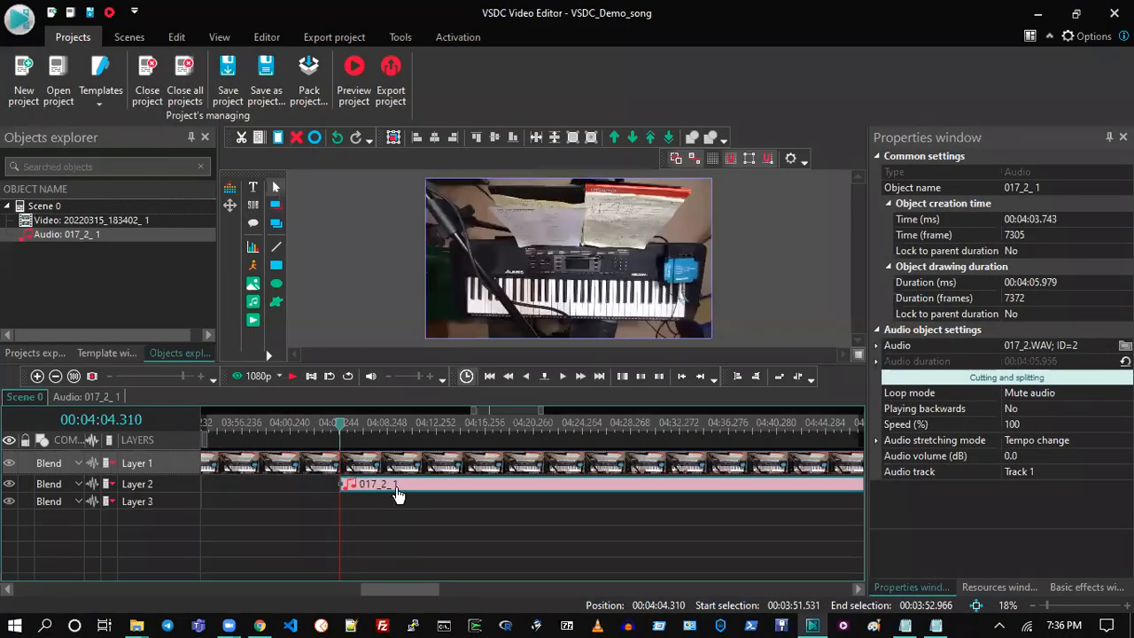
key("F5")
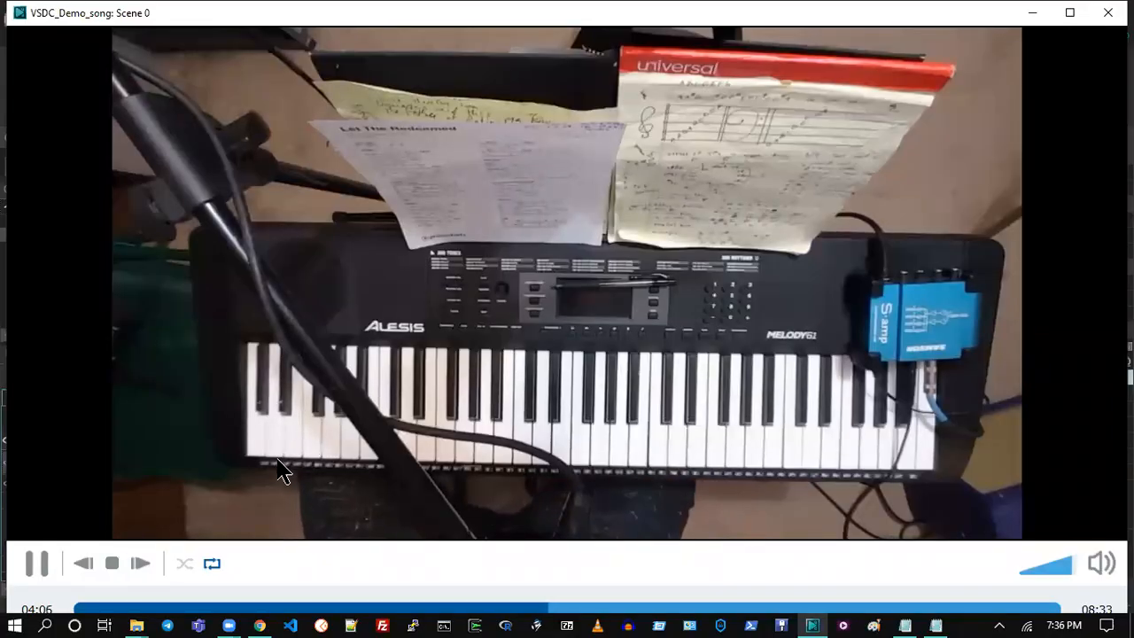
left_click(1108, 13)
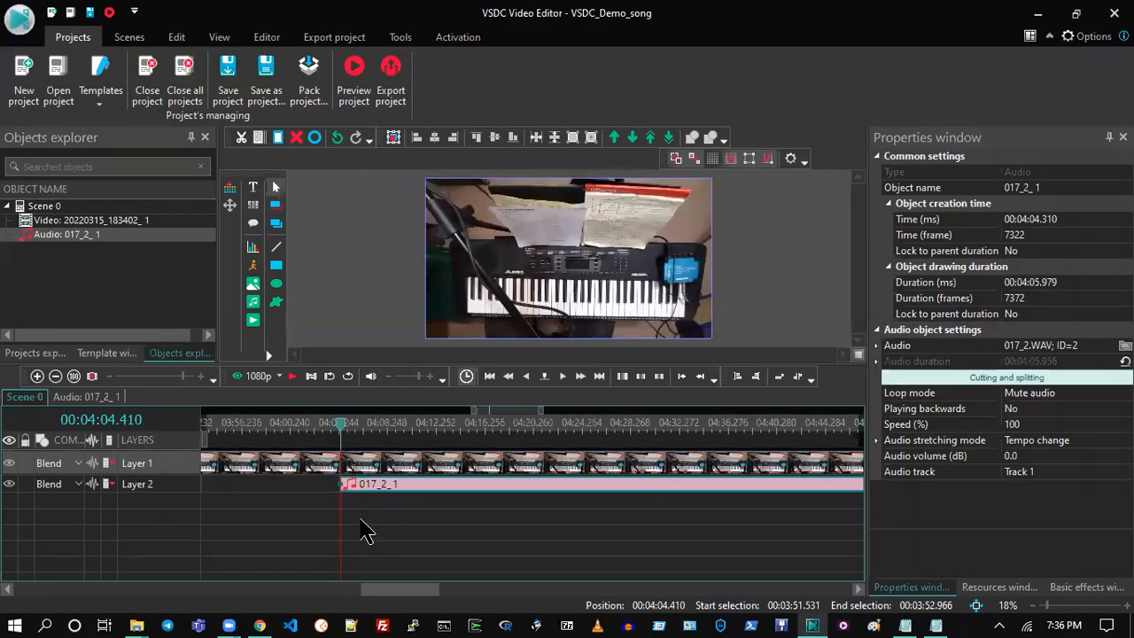
- Align the start of the 017_2 audio clip with 00:04:04.410, preview the scene and close the preview
left_click_drag(382, 494, 388, 494)
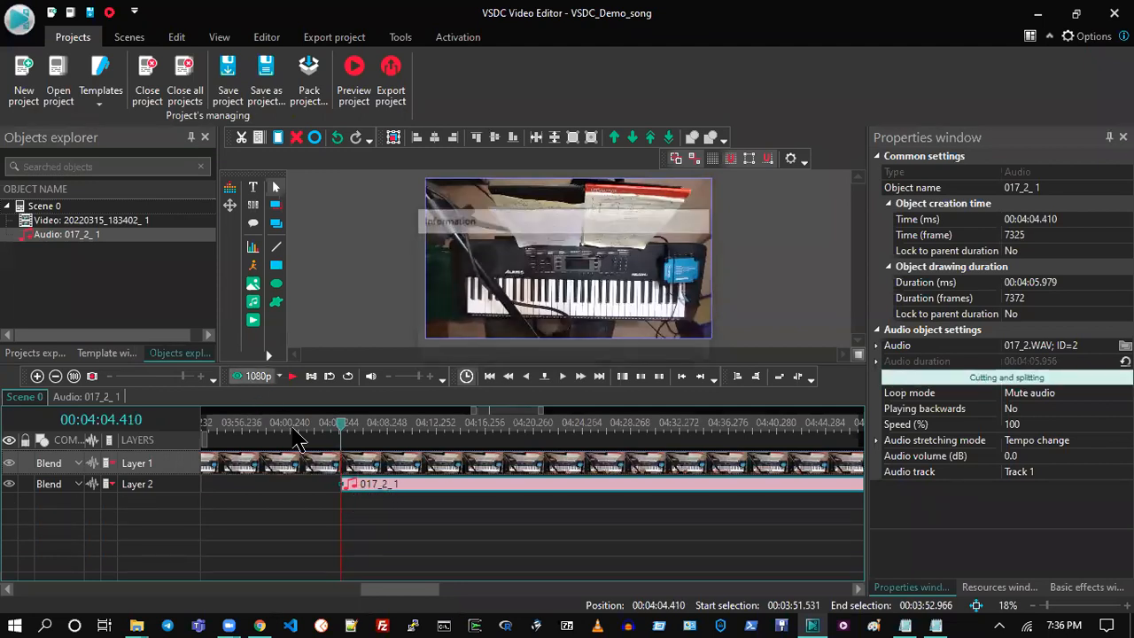
left_click(293, 376)
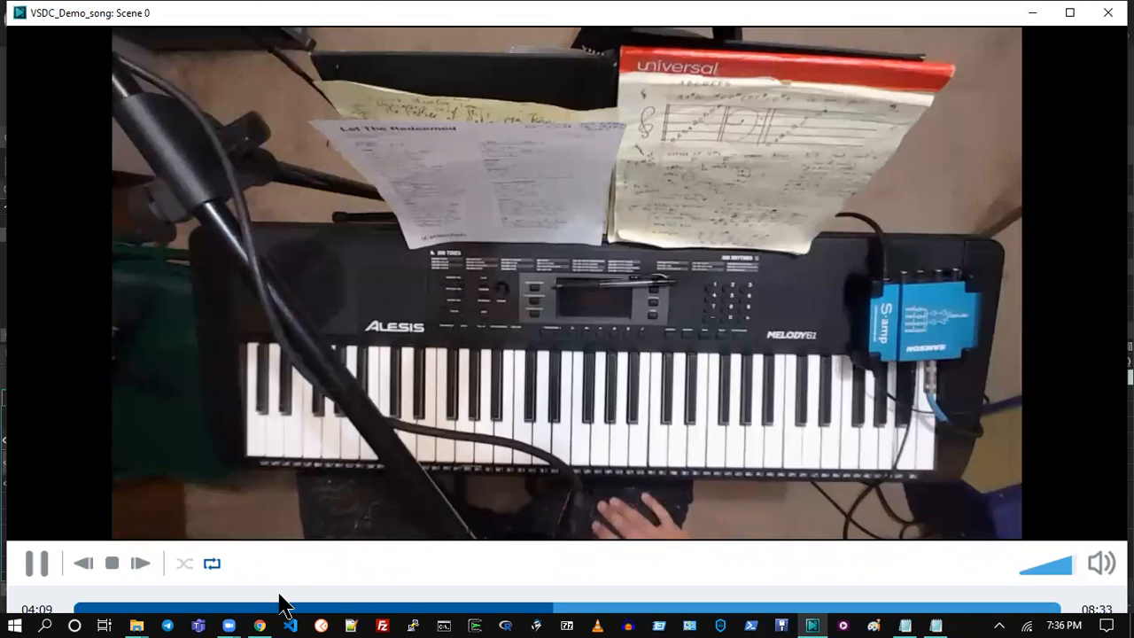
left_click(1107, 12)
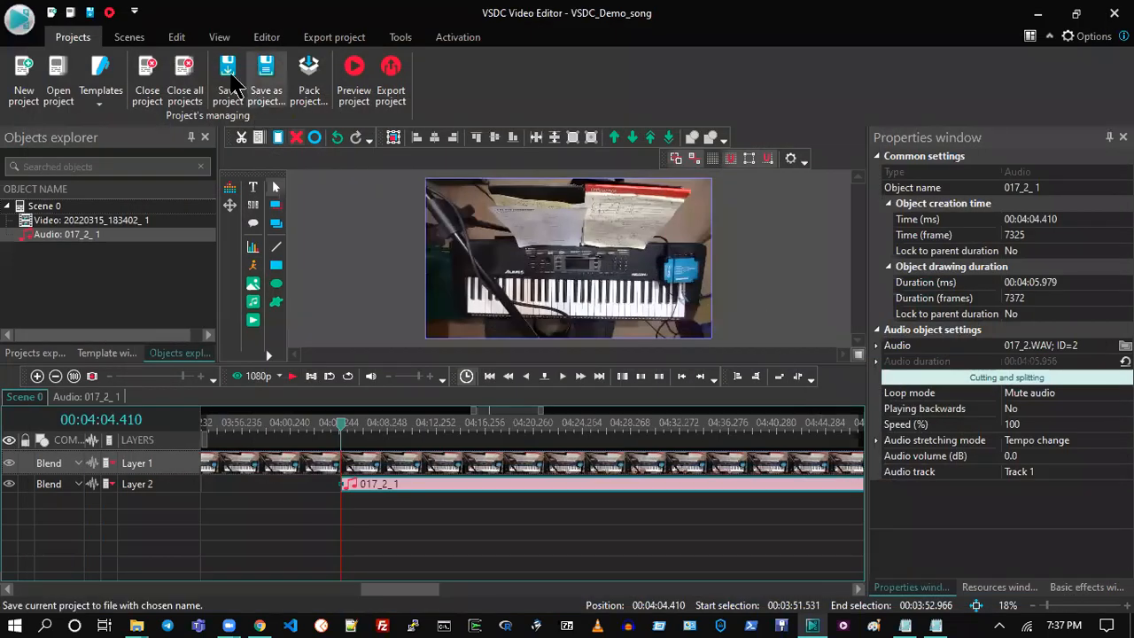
- Save the project and magnify the timeline around the start of the 017_2 audio clip
left_click(228, 84)
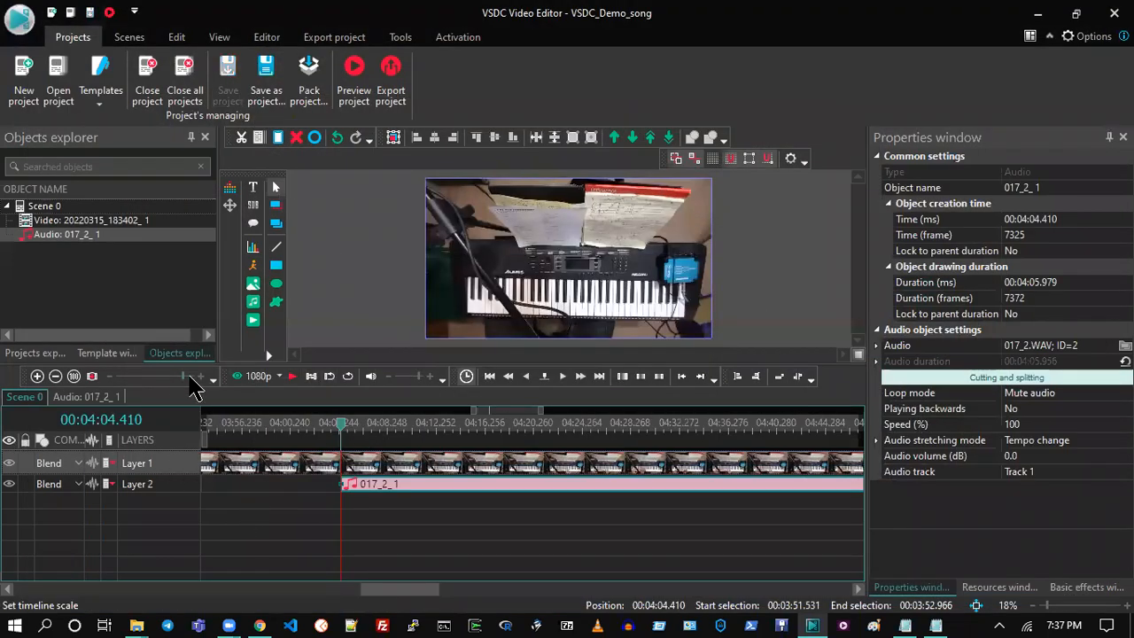
left_click(194, 375)
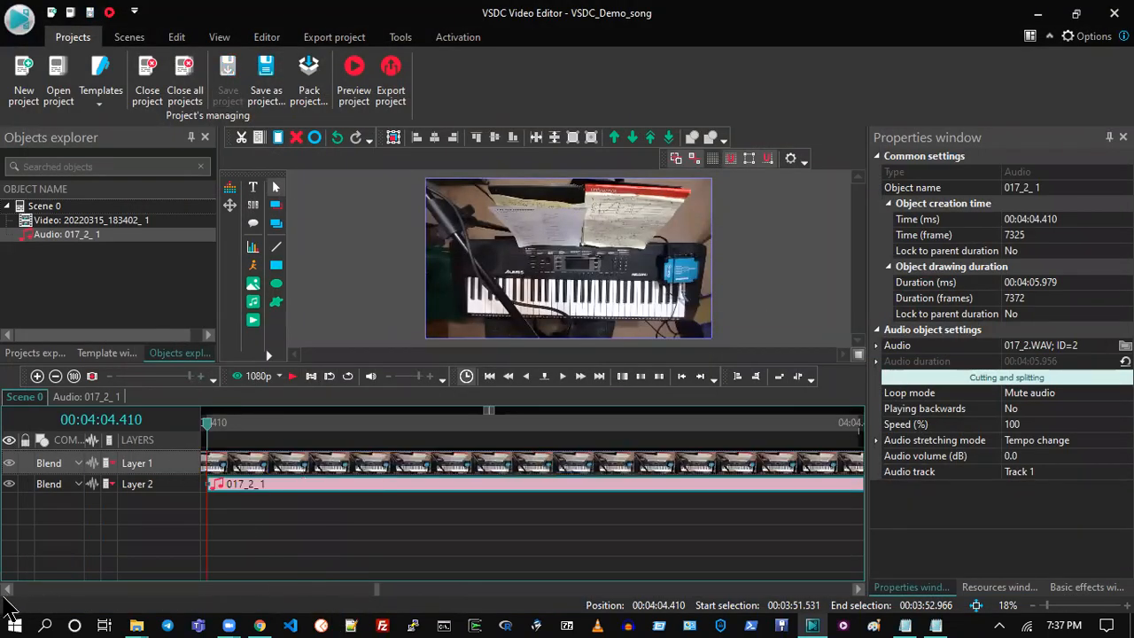
left_click(7, 588)
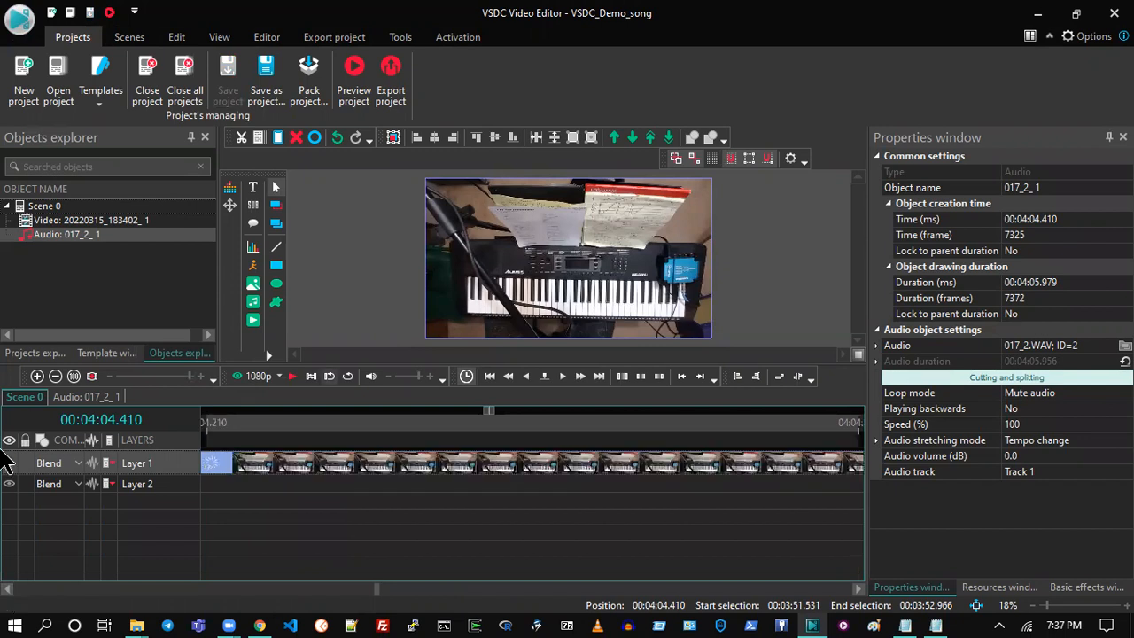
left_click(124, 377)
left_click(859, 589)
left_click(859, 589)
left_click(857, 589)
left_click(857, 589)
left_click(857, 589)
left_click(858, 589)
left_click(857, 589)
left_click(858, 589)
left_click(857, 590)
left_click(858, 589)
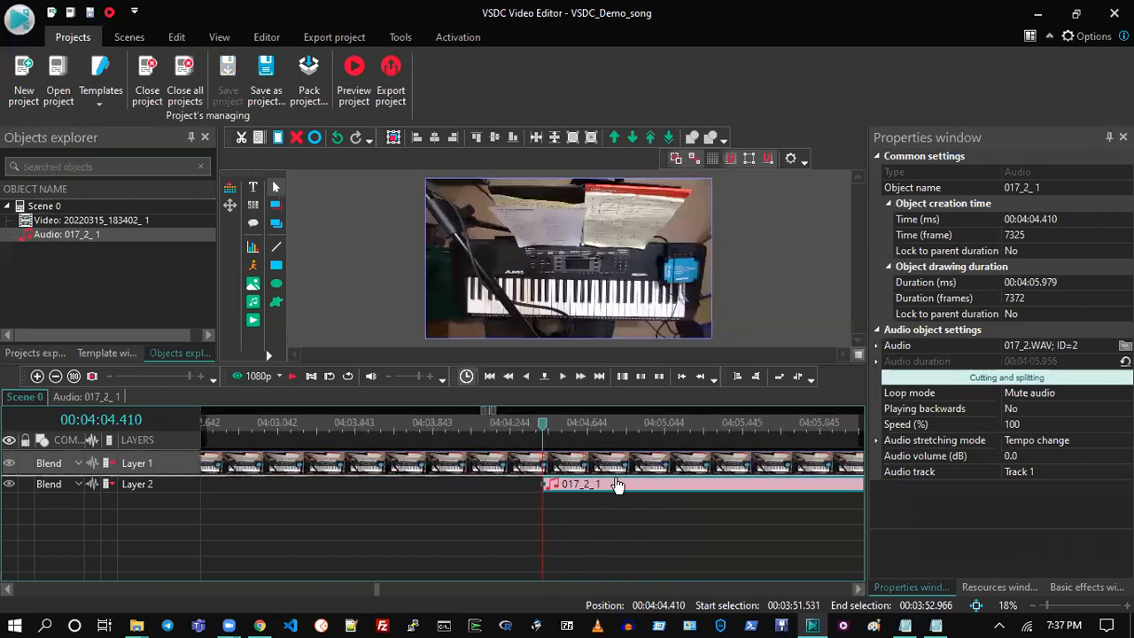
- Undo the last shift of the 017_2 audio clip, return its start to 00:04:04.410 and preview the scene
left_click(346, 147)
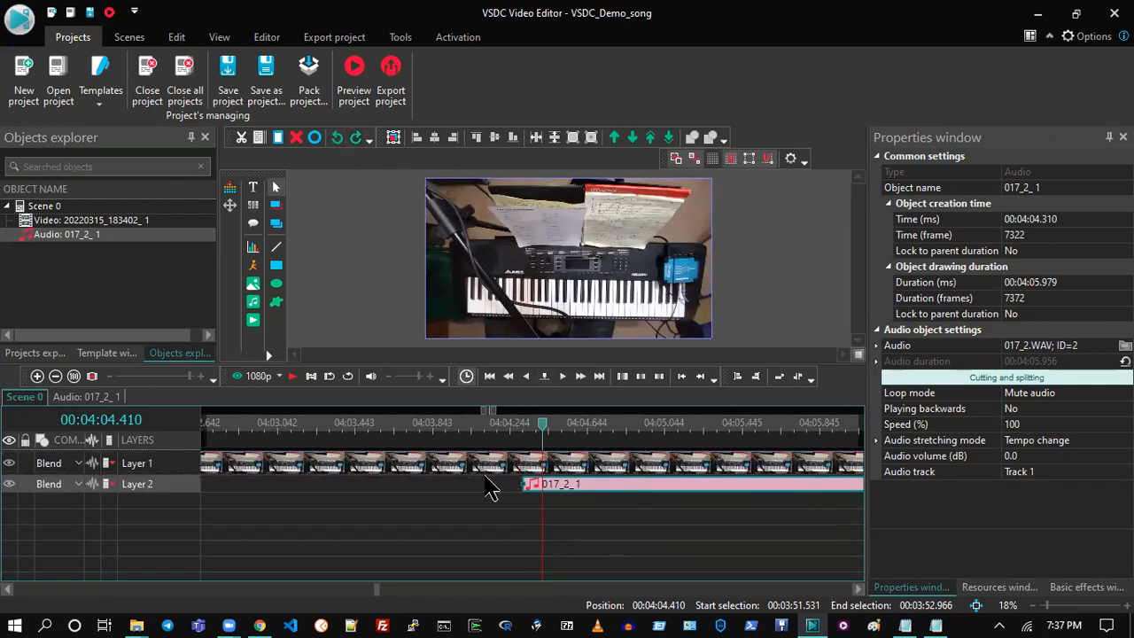
left_click_drag(567, 494, 582, 494)
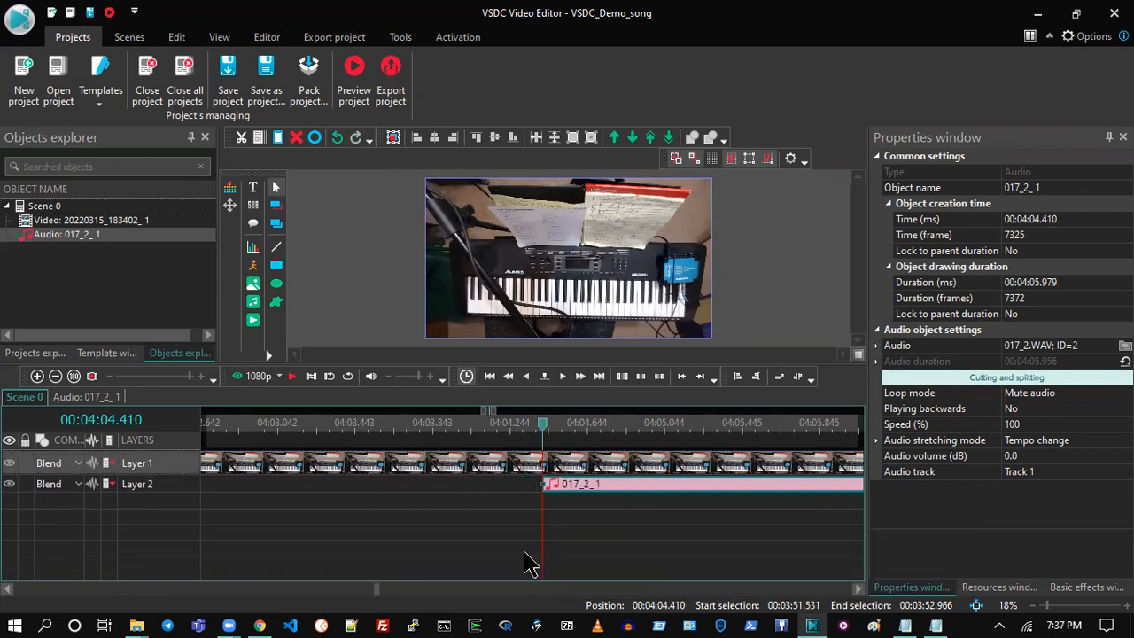
left_click(250, 375)
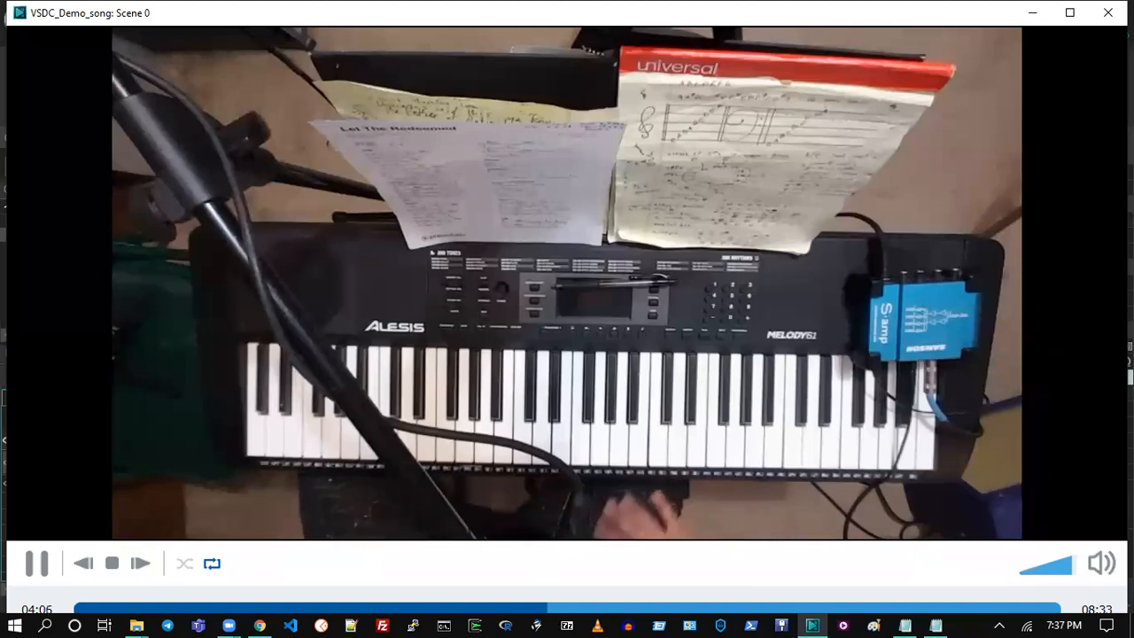
left_click(1107, 12)
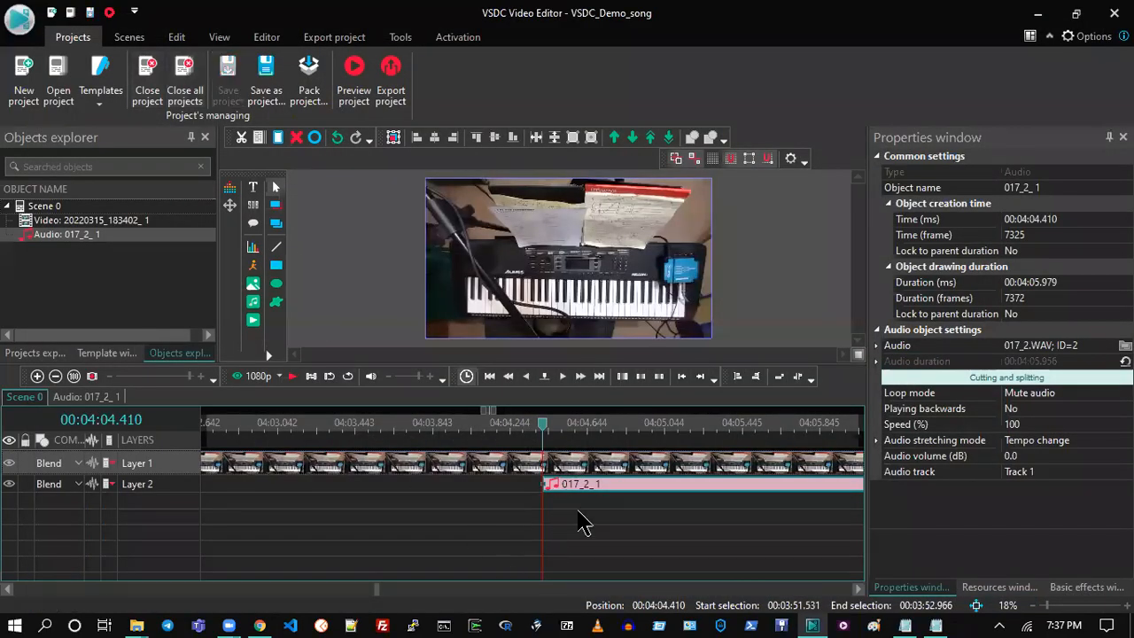
- Select the 017_2 audio clip and compare its creation time in milliseconds with the playhead on a more magnified timeline
left_click(582, 523)
left_click(582, 489)
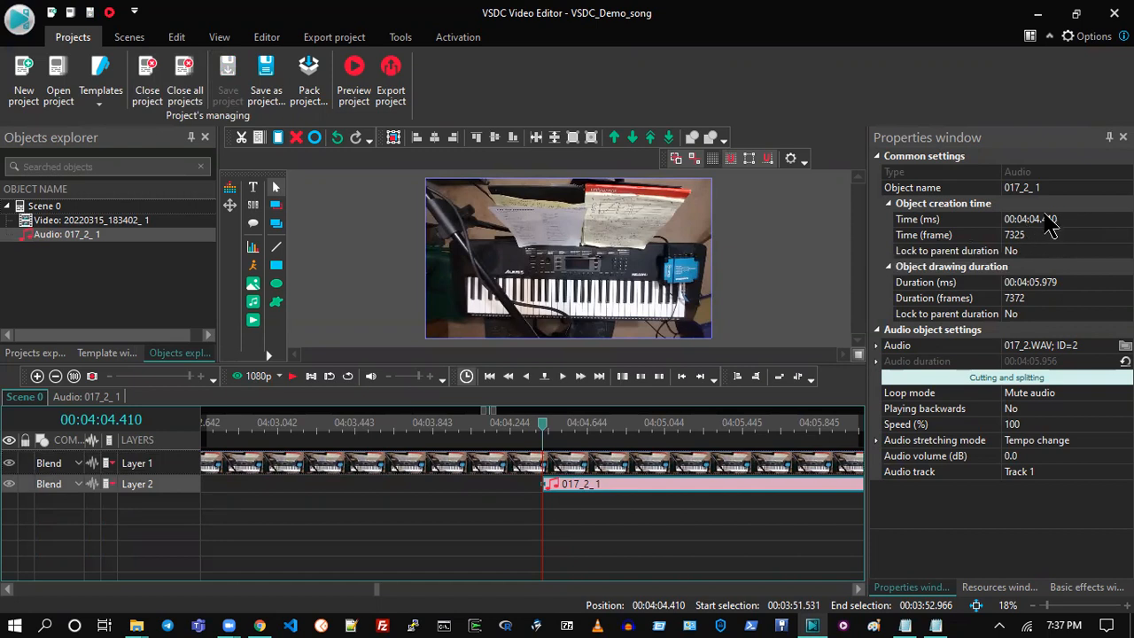
left_click(1058, 219)
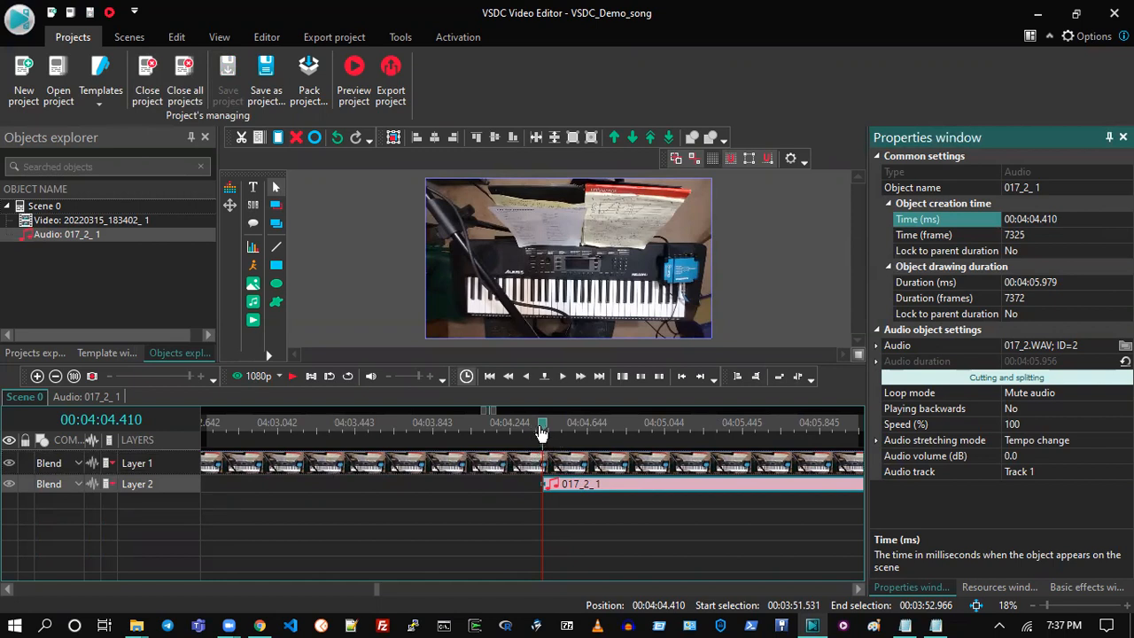
left_click(199, 377)
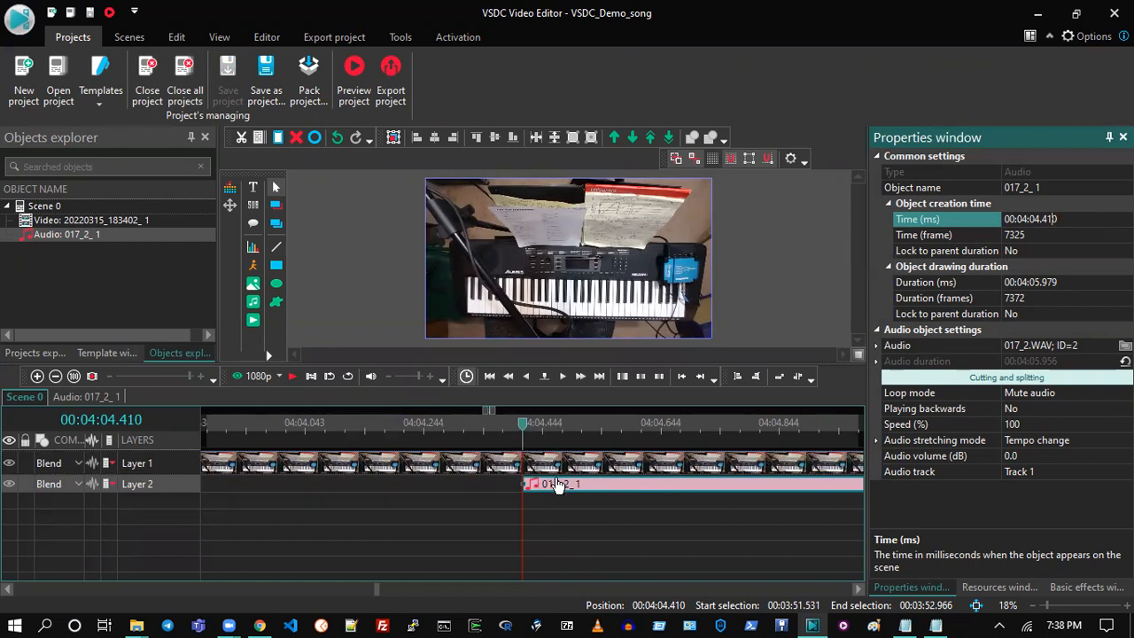
- Step the playhead between 00:04:04.377 and 00:04:04.410, preview the scene from 00:04:04.410 and close the preview
left_click(522, 432)
left_click(530, 462)
left_click(515, 449)
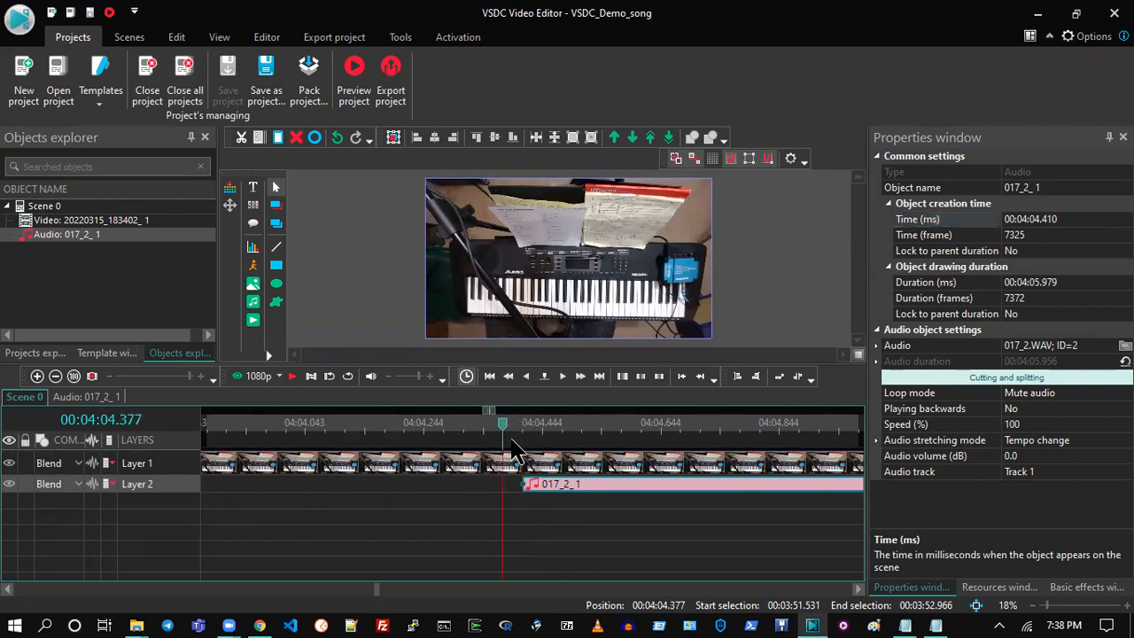
key("Right")
key("Left")
key("Right")
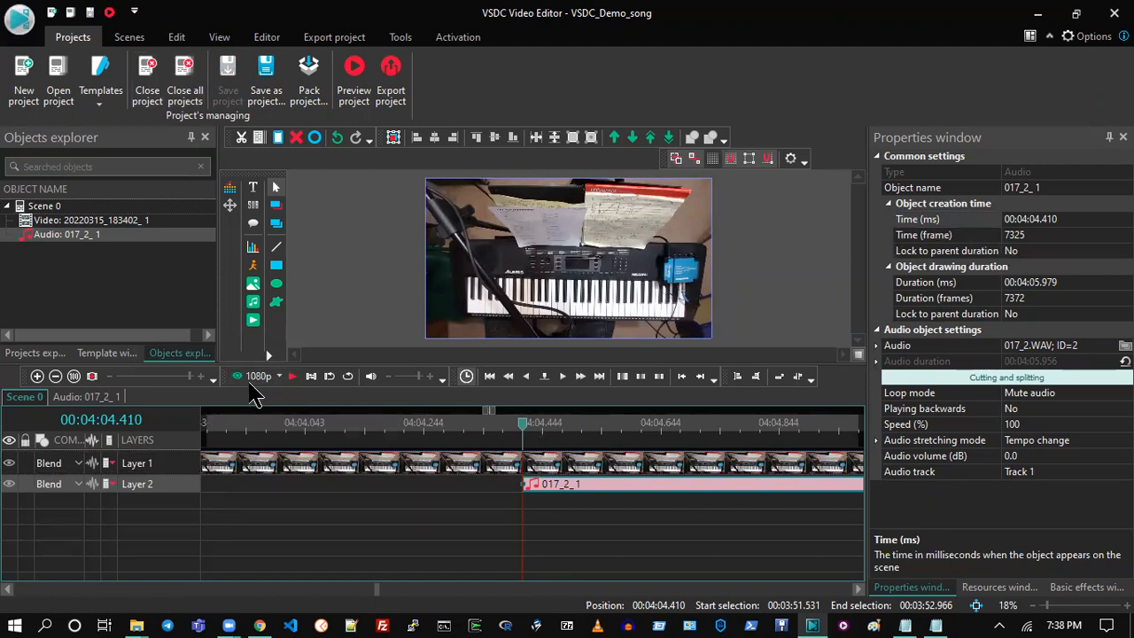
left_click(259, 377)
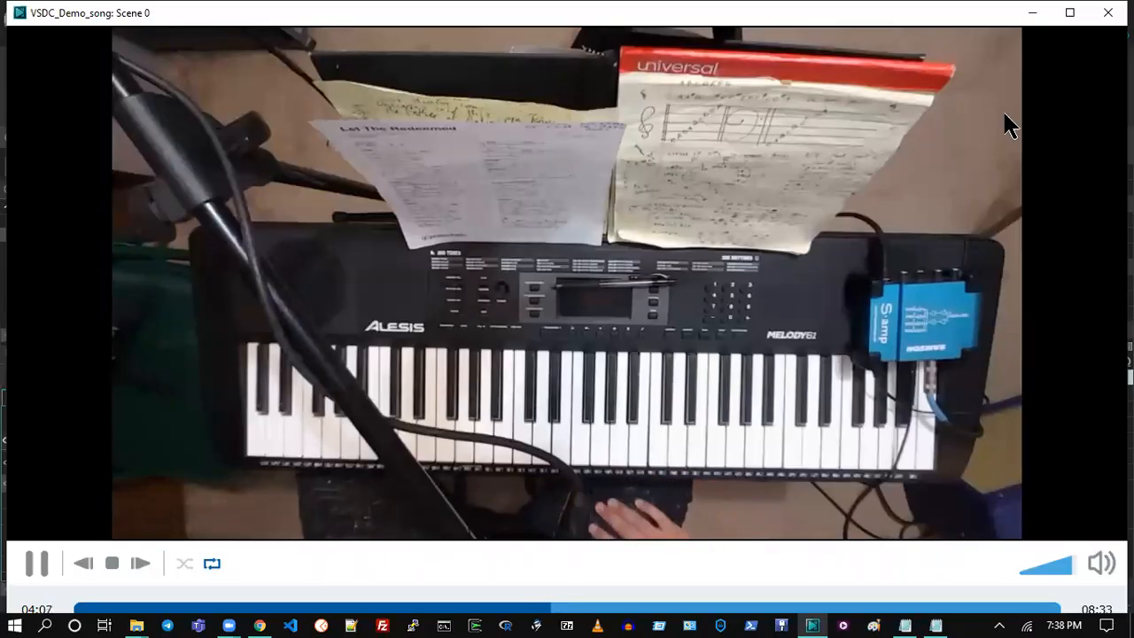
left_click(1108, 12)
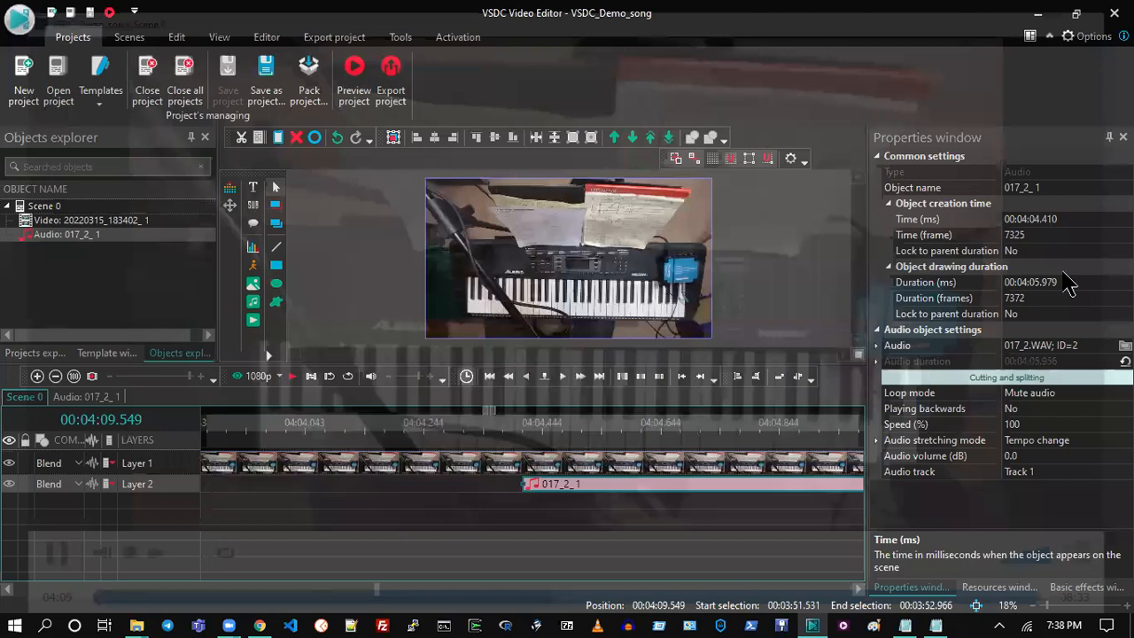
- Set the creation time of the 017_2 audio clip to 00:04:04.310 and step the playhead frame by frame to the clip's start
left_click(1058, 219)
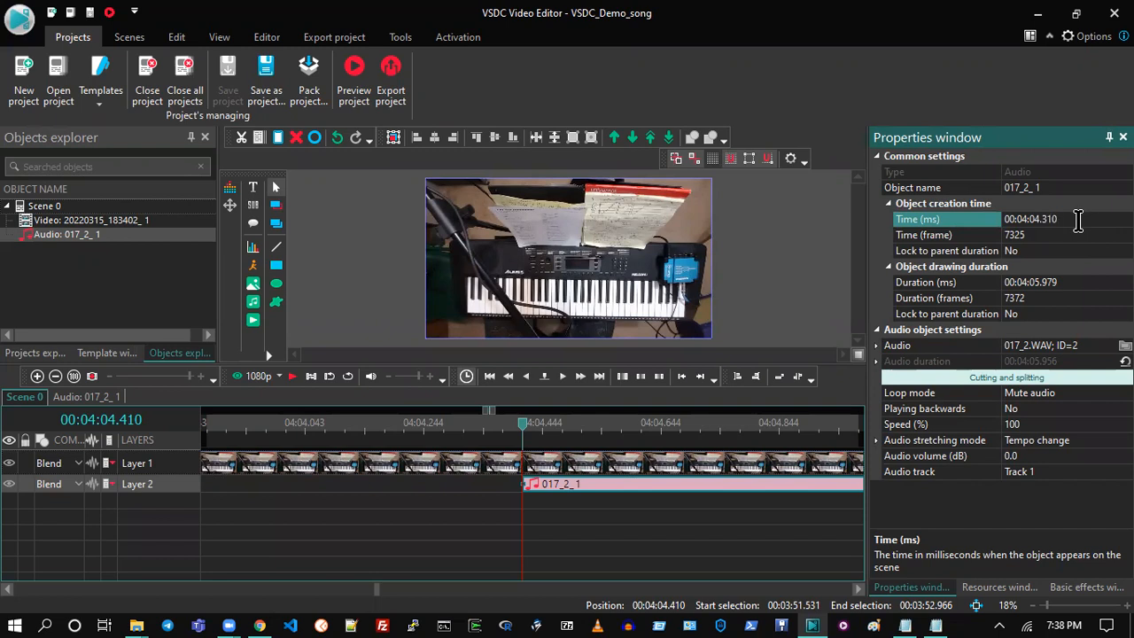
key("Return")
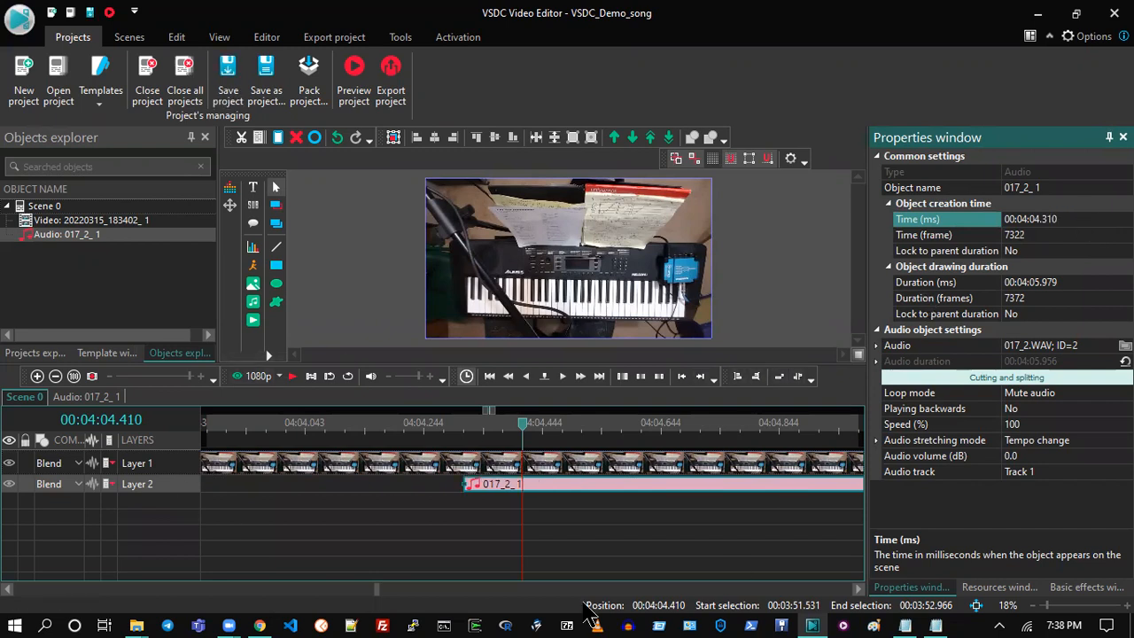
left_click(496, 485)
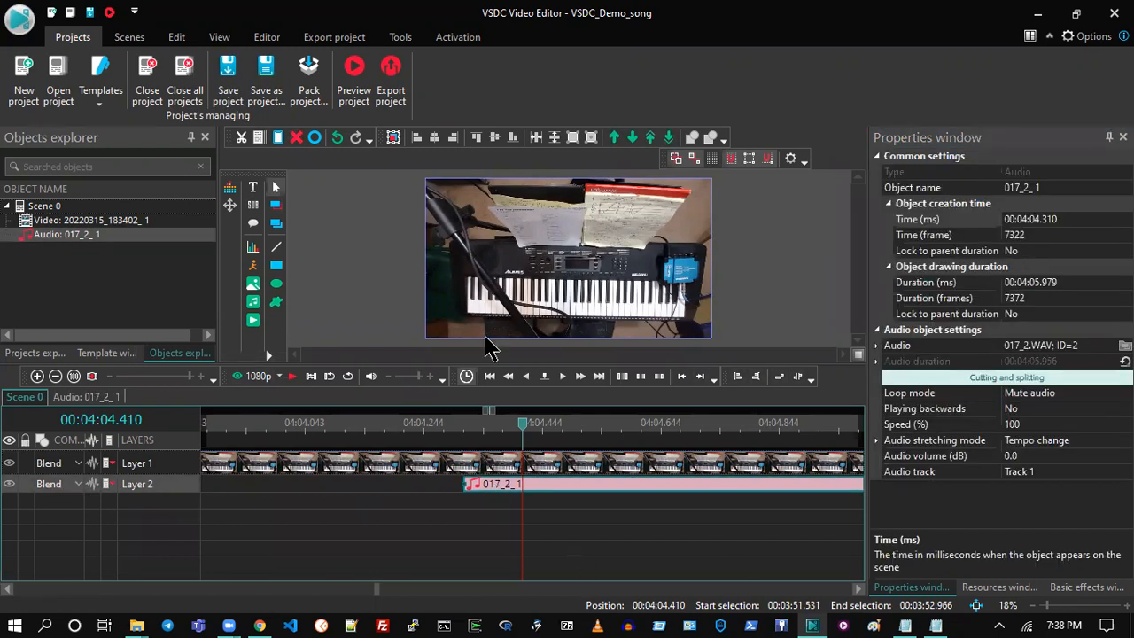
key("Left")
key("Left")
key("Left")
key("Left")
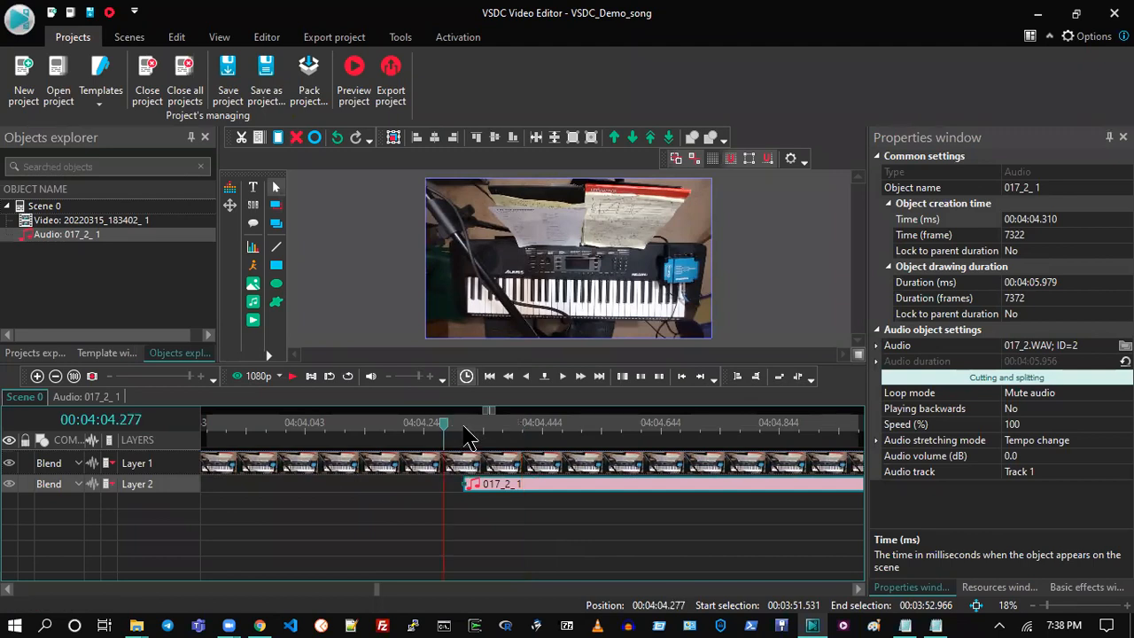
key("Right")
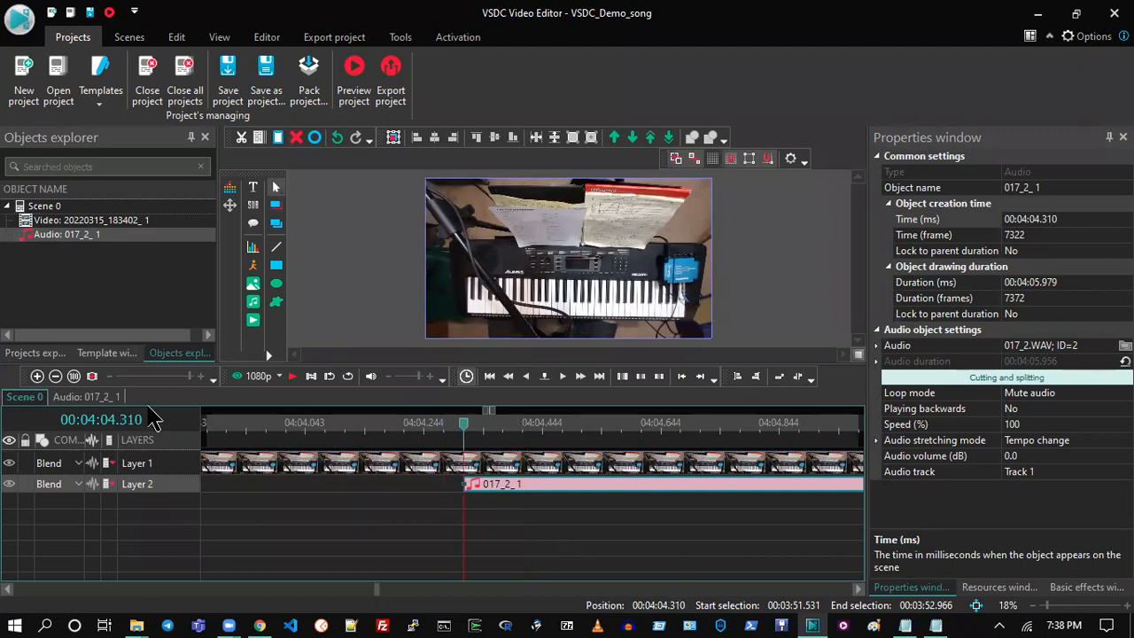
left_click(484, 432)
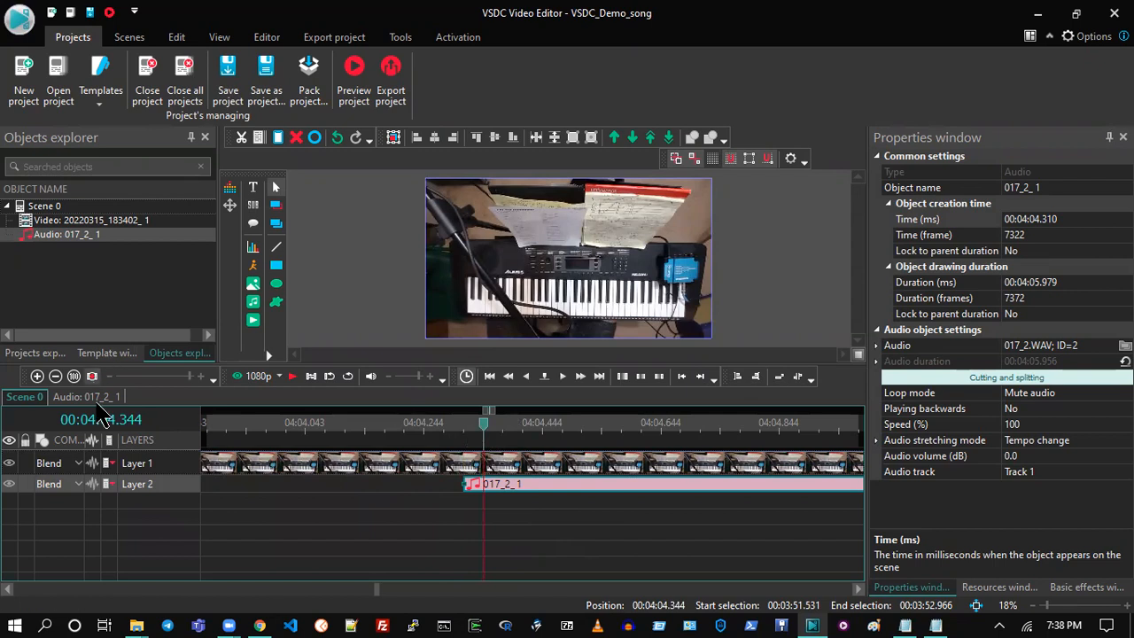
key("Left")
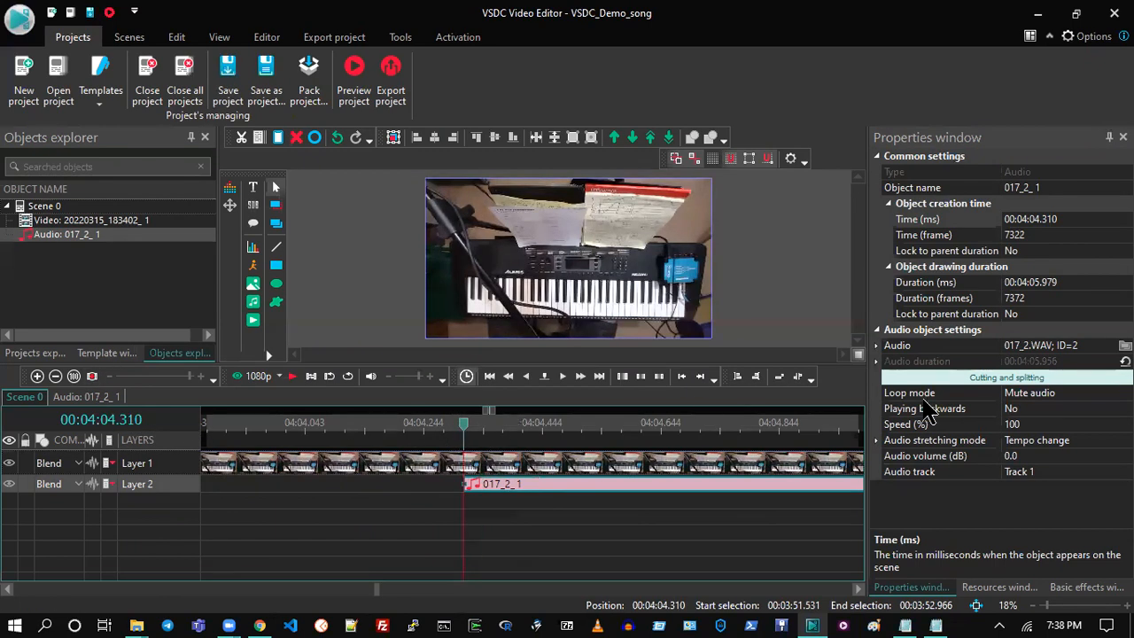
- Set the creation time of the 017_2 audio clip to 00:04:04.344 and move the playhead to that position
left_click(1068, 218)
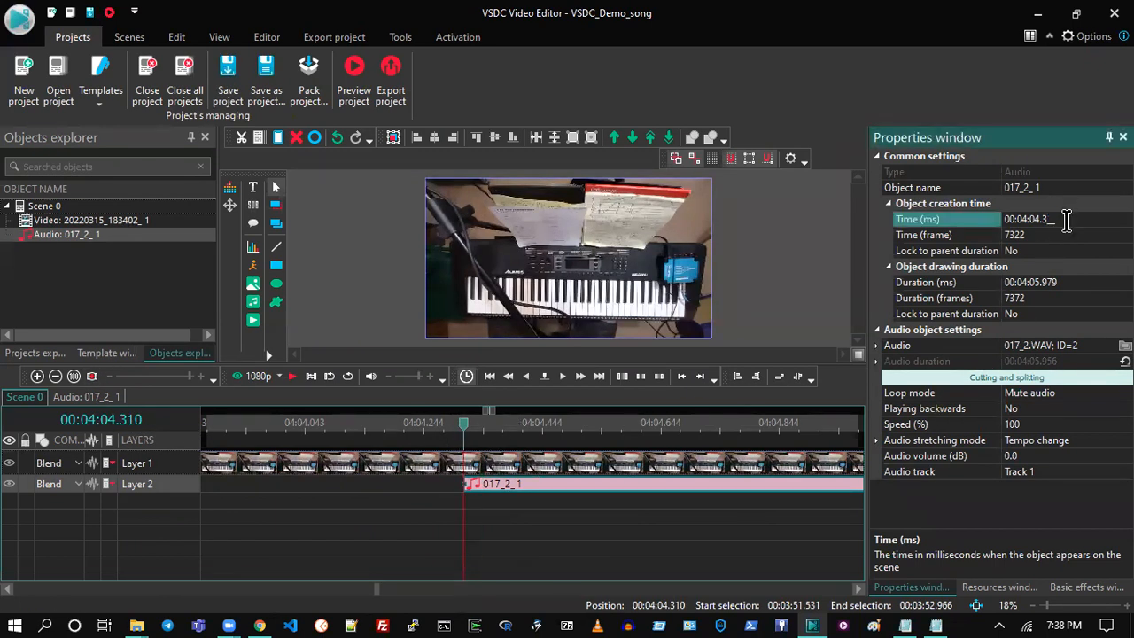
type("44")
key("Return")
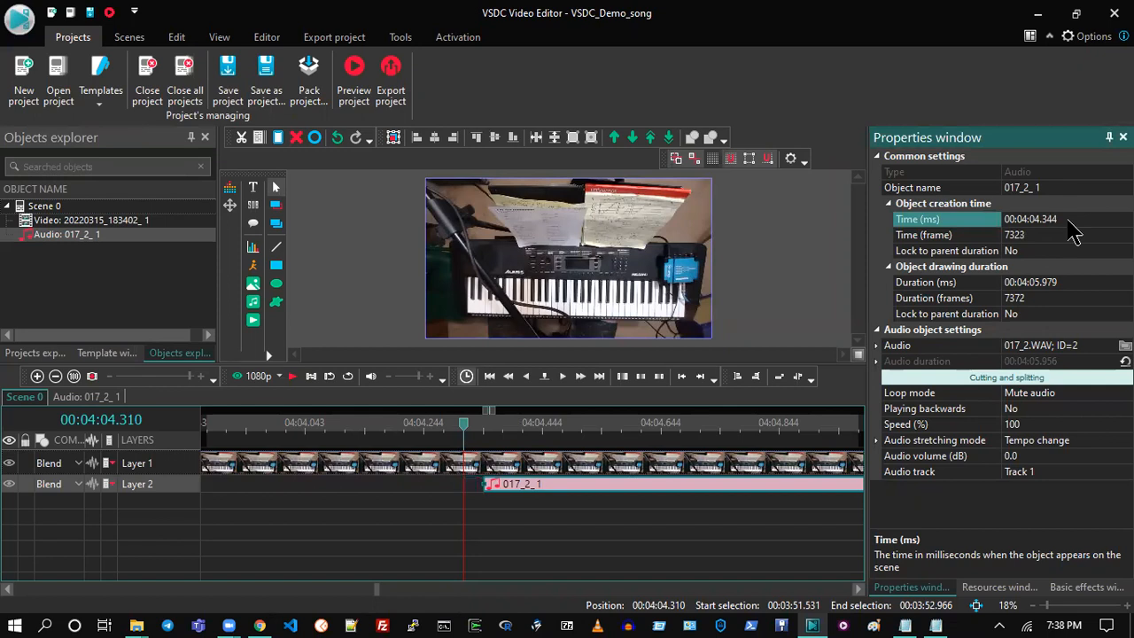
left_click(486, 436)
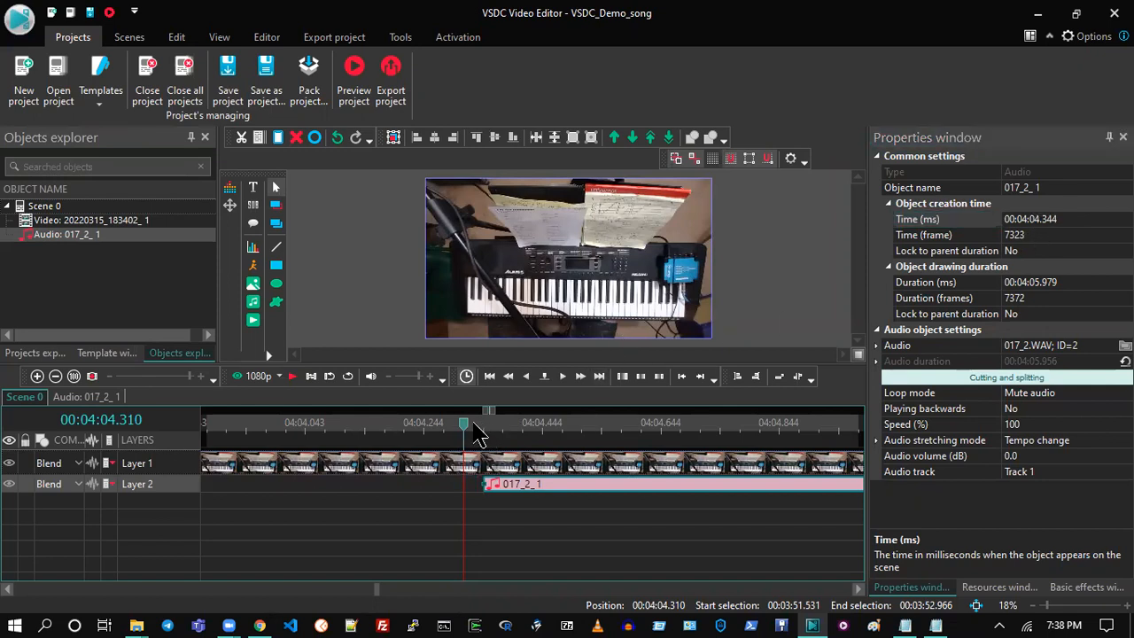
left_click(482, 424)
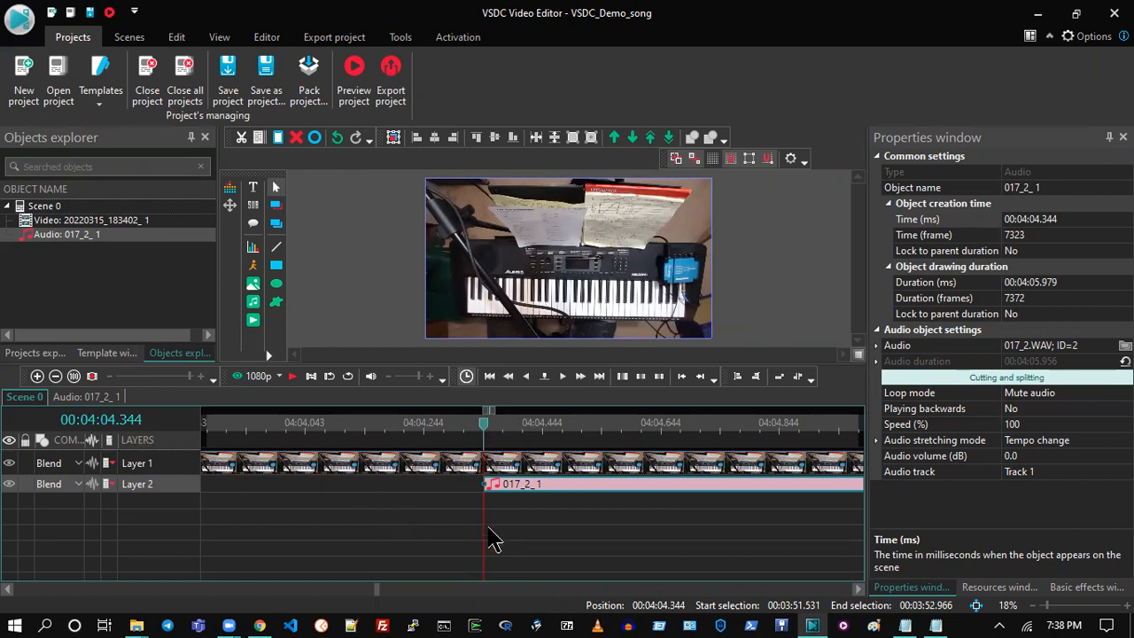
- Set the creation time of the 017_2 audio clip to 00:04:04.410, align the playhead with it and save the project
left_click(1054, 217)
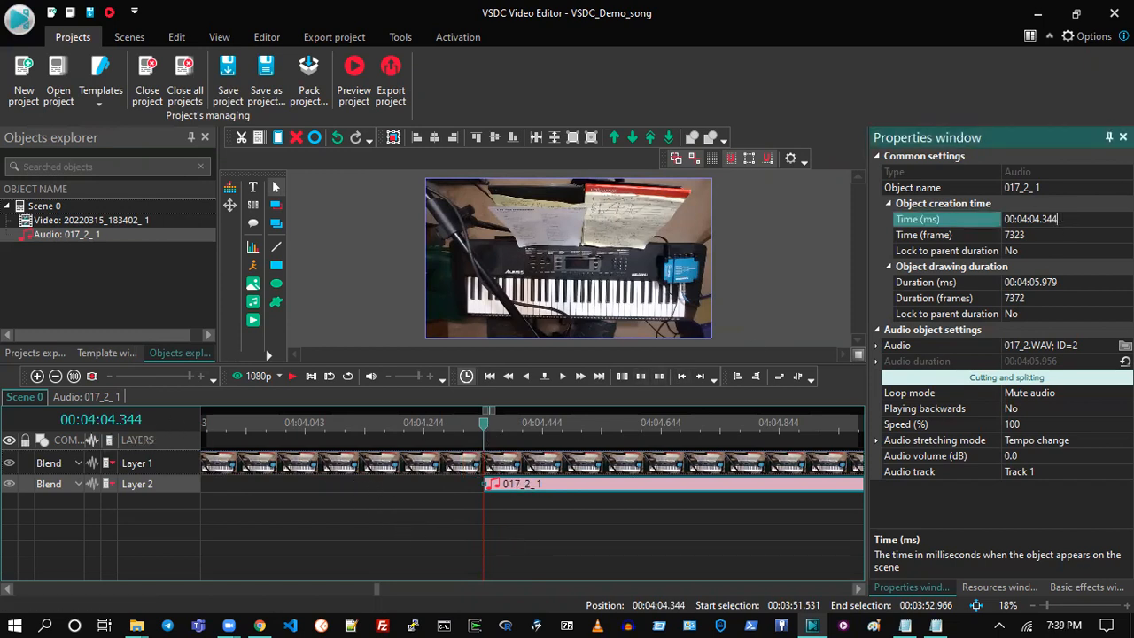
type("410")
key("Return")
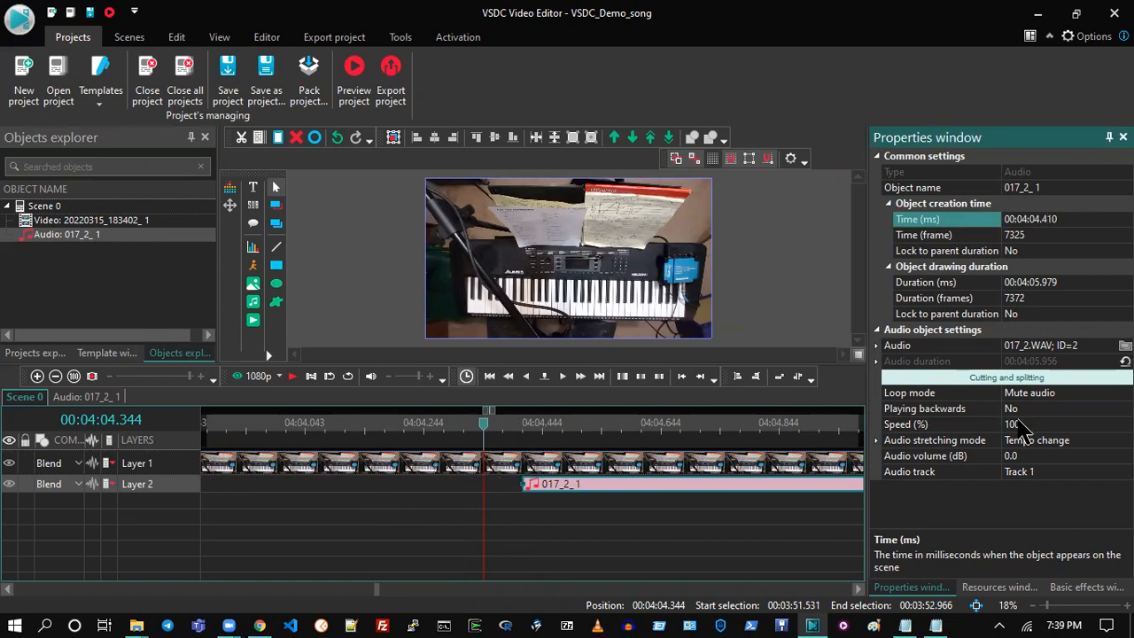
left_click(524, 423)
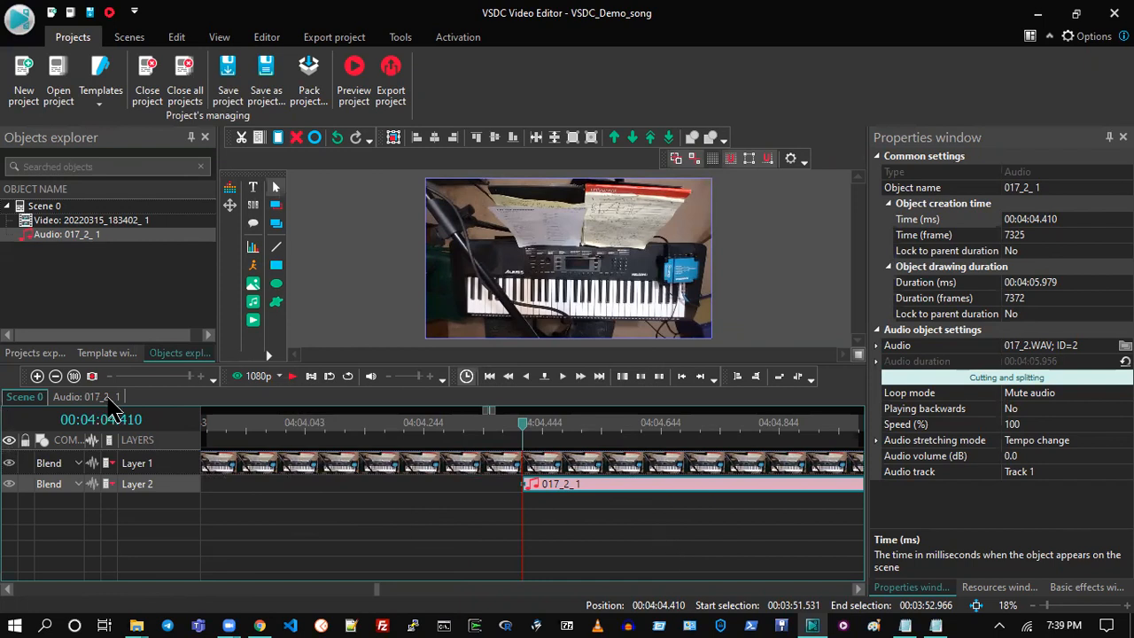
left_click(232, 82)
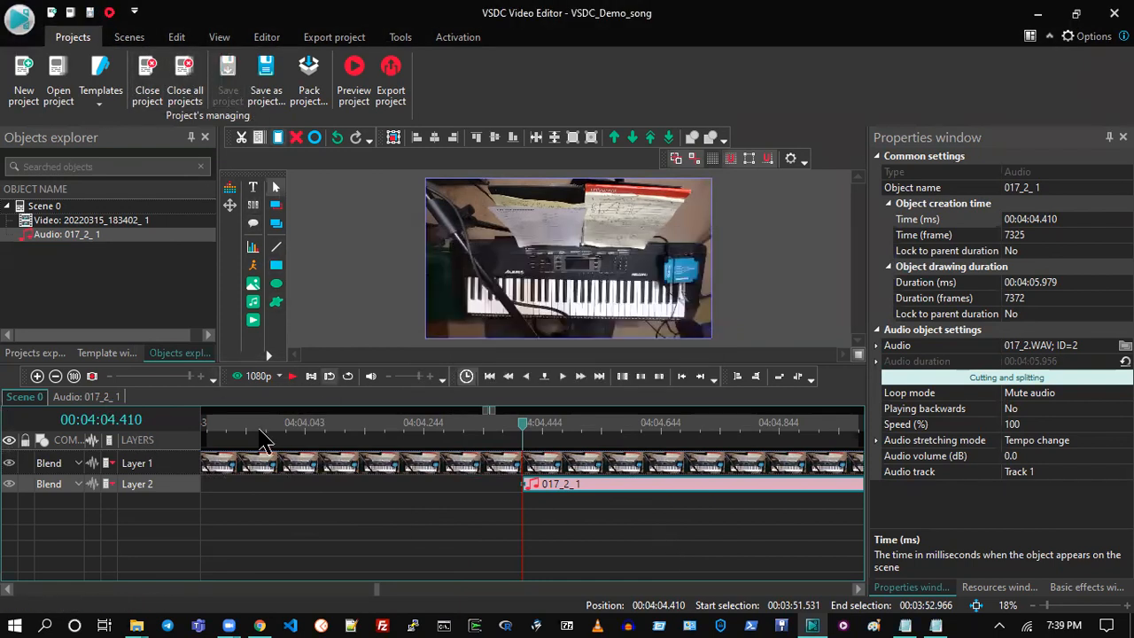
- Preview the scene from 00:04:04.410 and close the preview
left_click(257, 376)
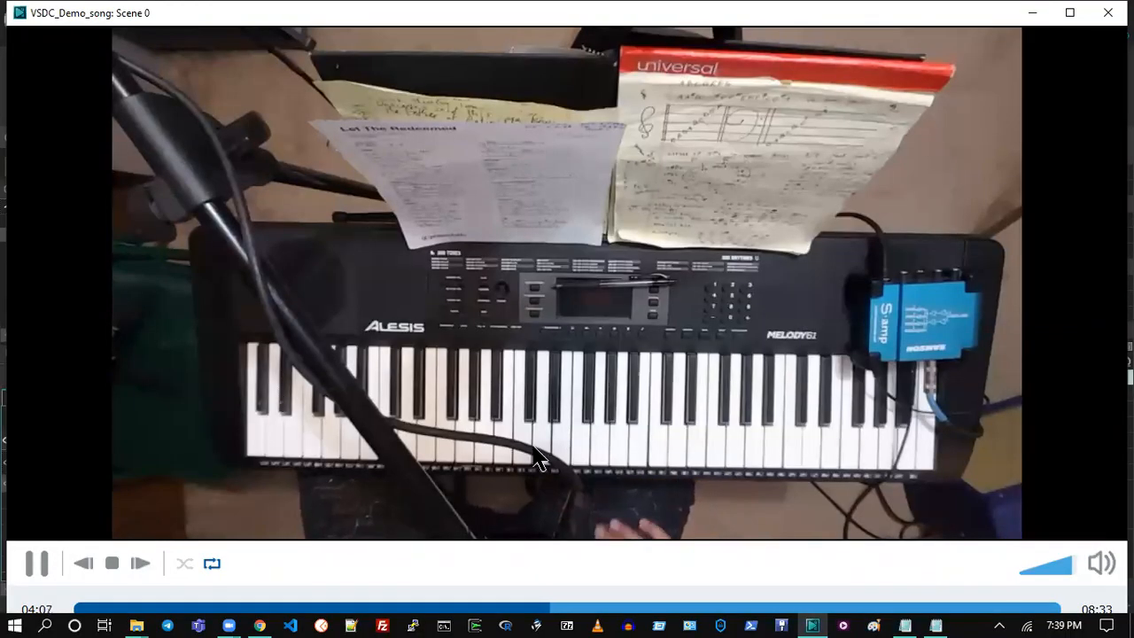
left_click(1107, 13)
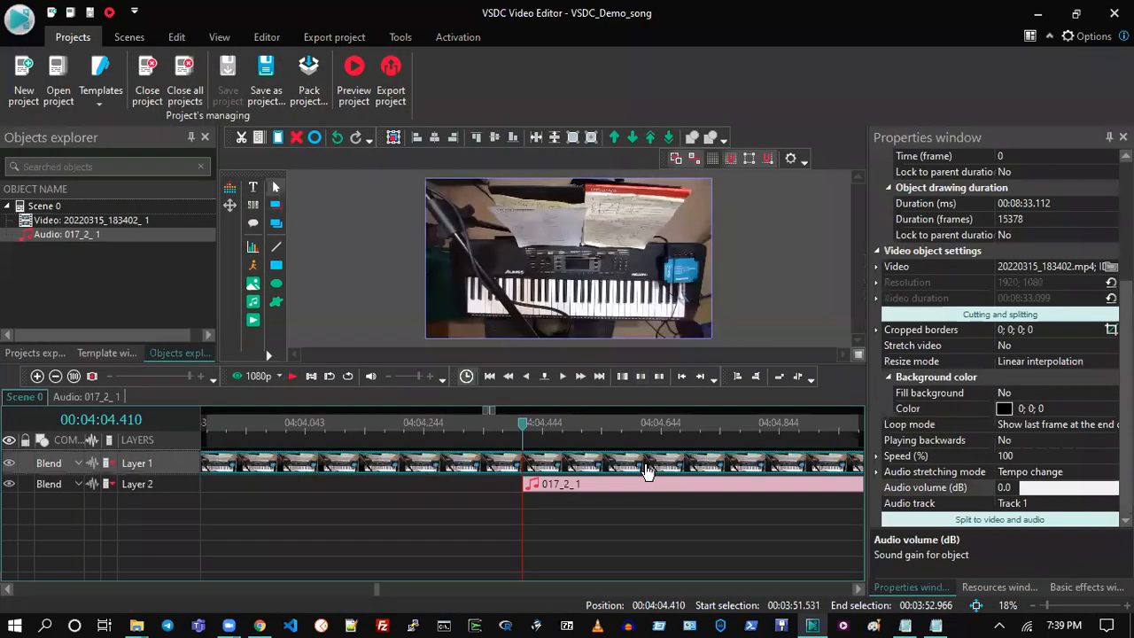
- Set the keyboard video's audio track to Don't use audio, then preview the scene from 00:04:04.410 and close the preview
left_click(647, 469)
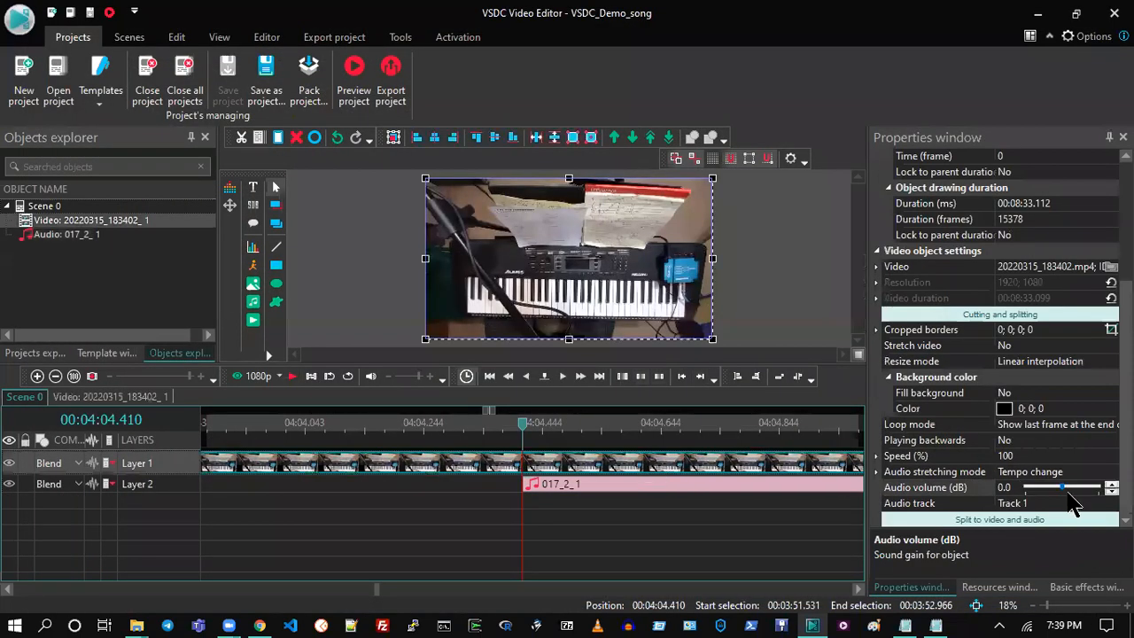
left_click(1109, 503)
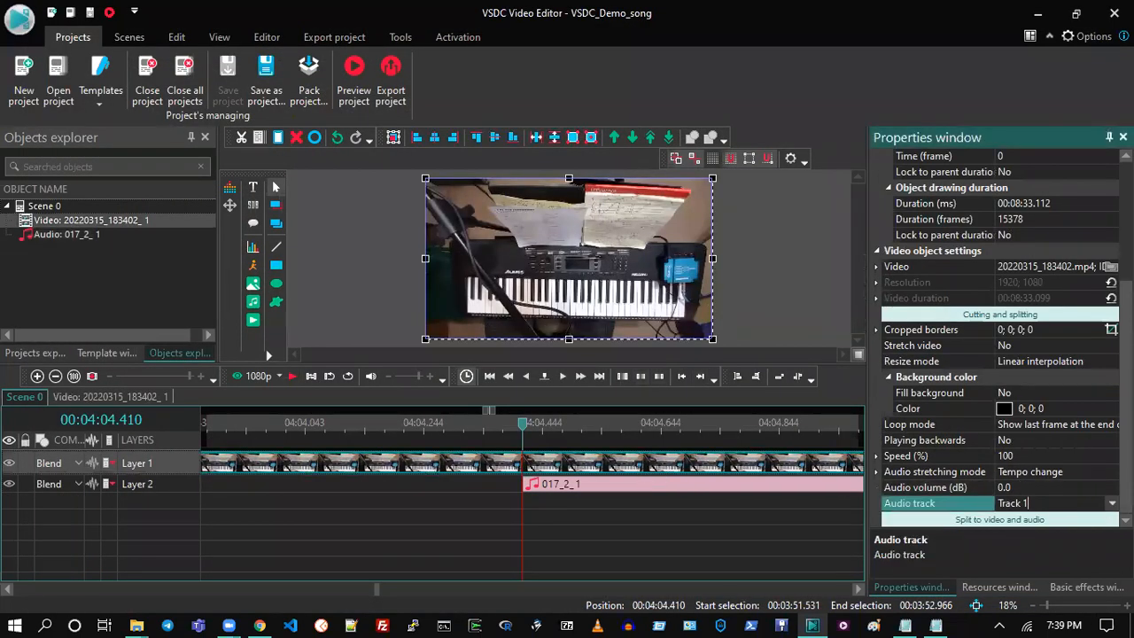
left_click(1110, 503)
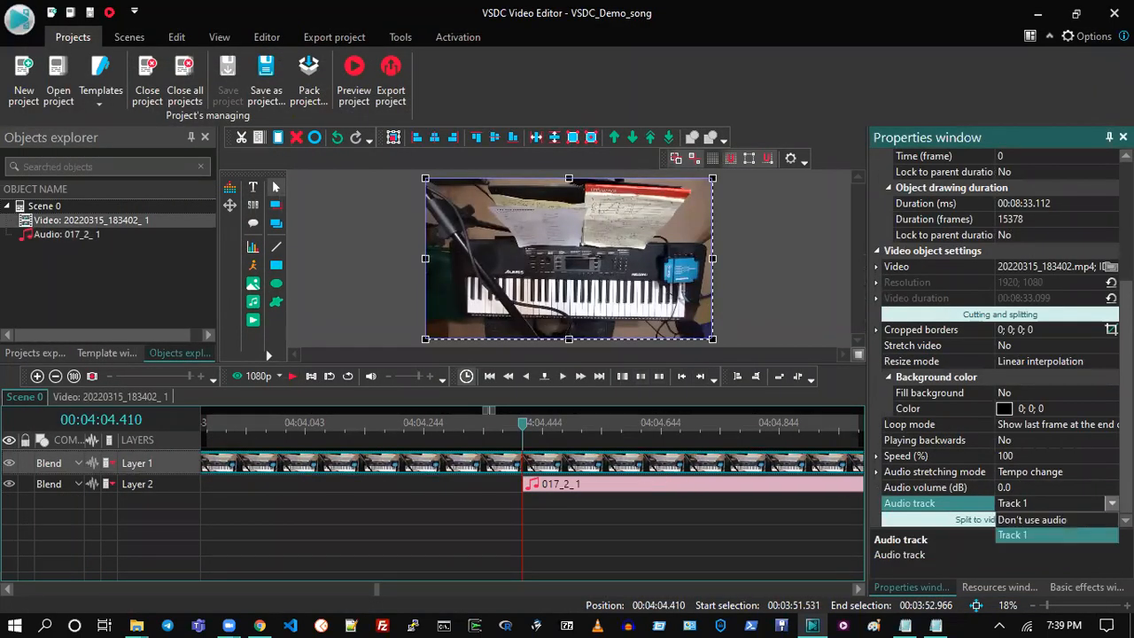
left_click(1056, 533)
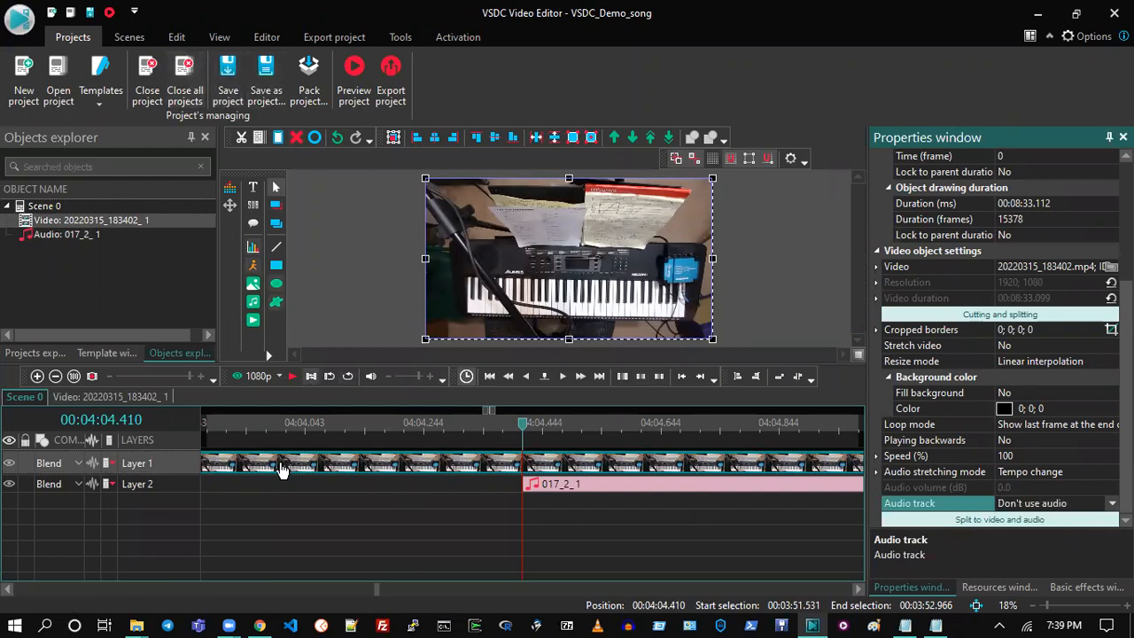
left_click(241, 378)
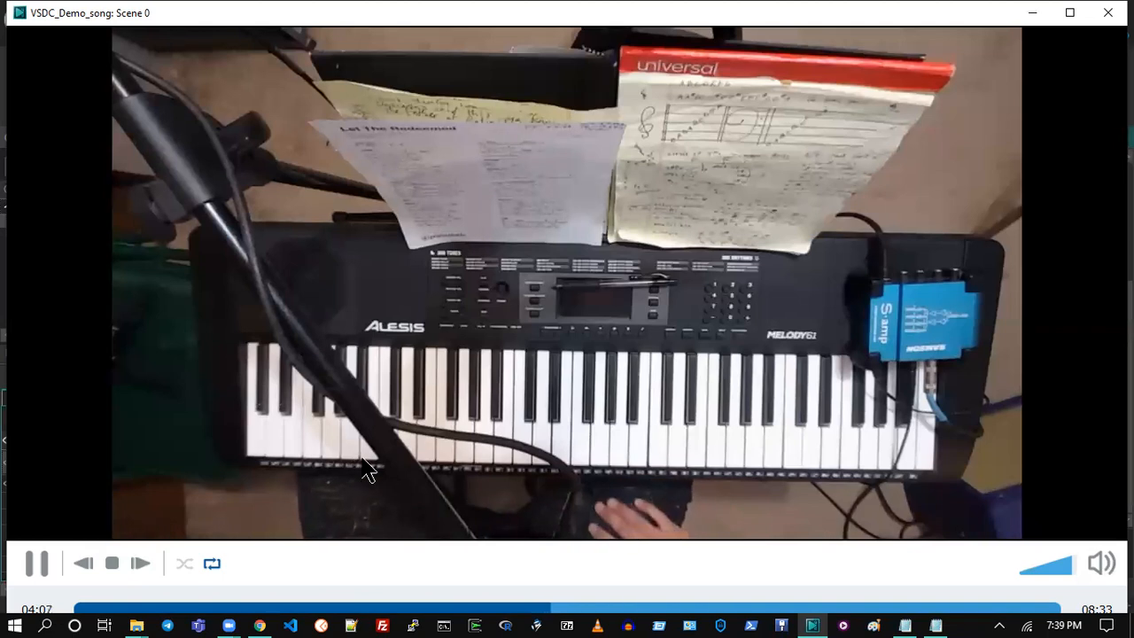
left_click(1107, 13)
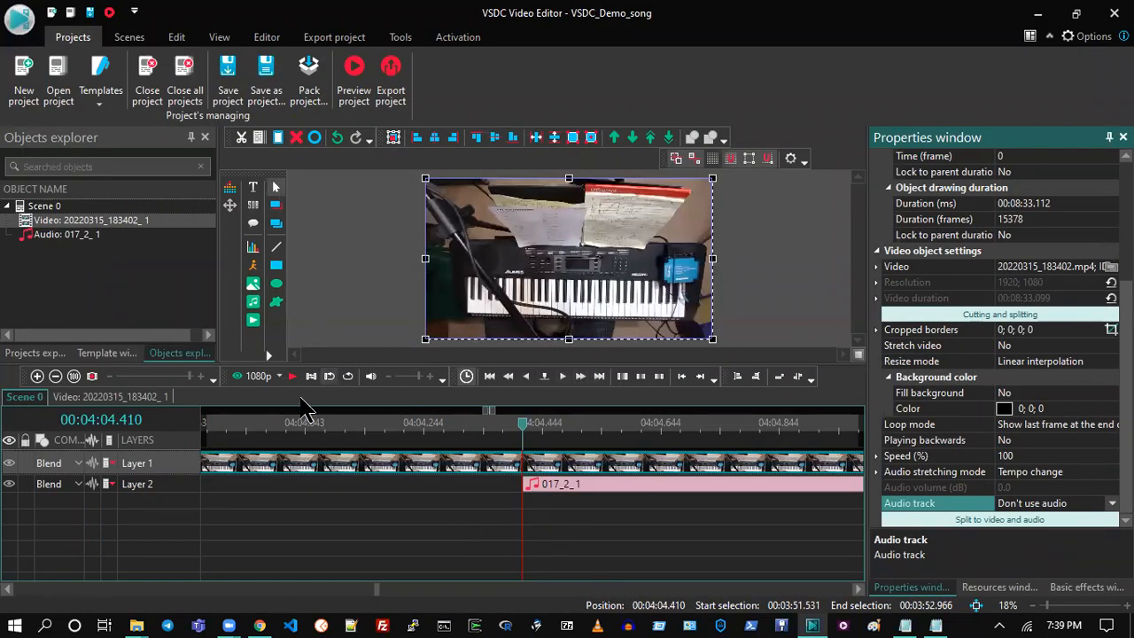
- Save the project
scroll(133, 383, "down", 3)
scroll(133, 385, "down", 1)
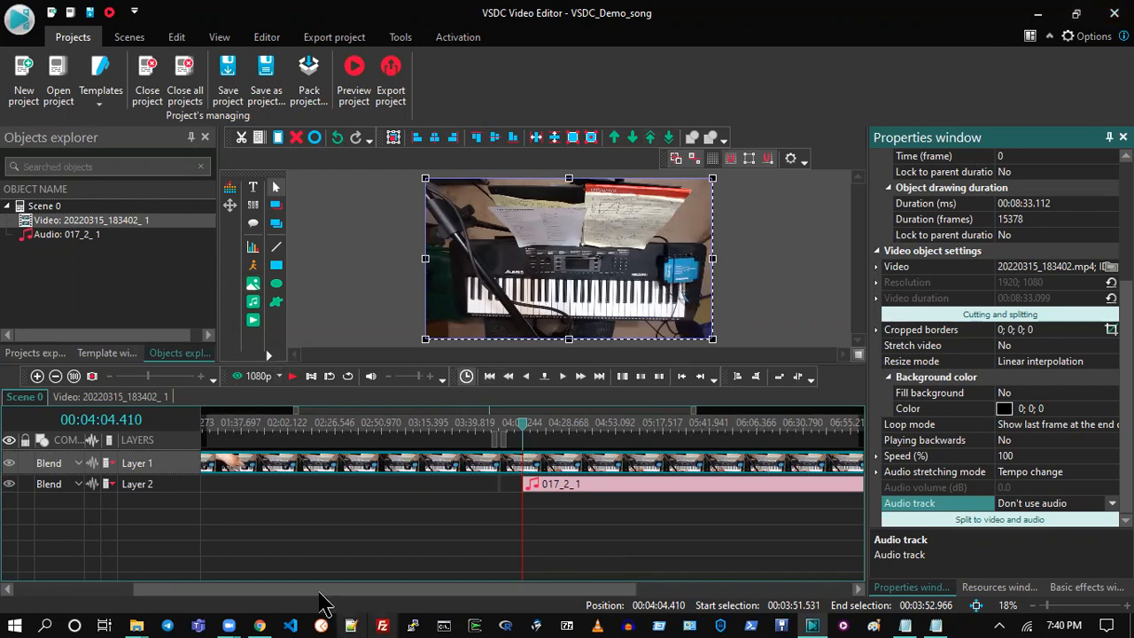
left_click(228, 80)
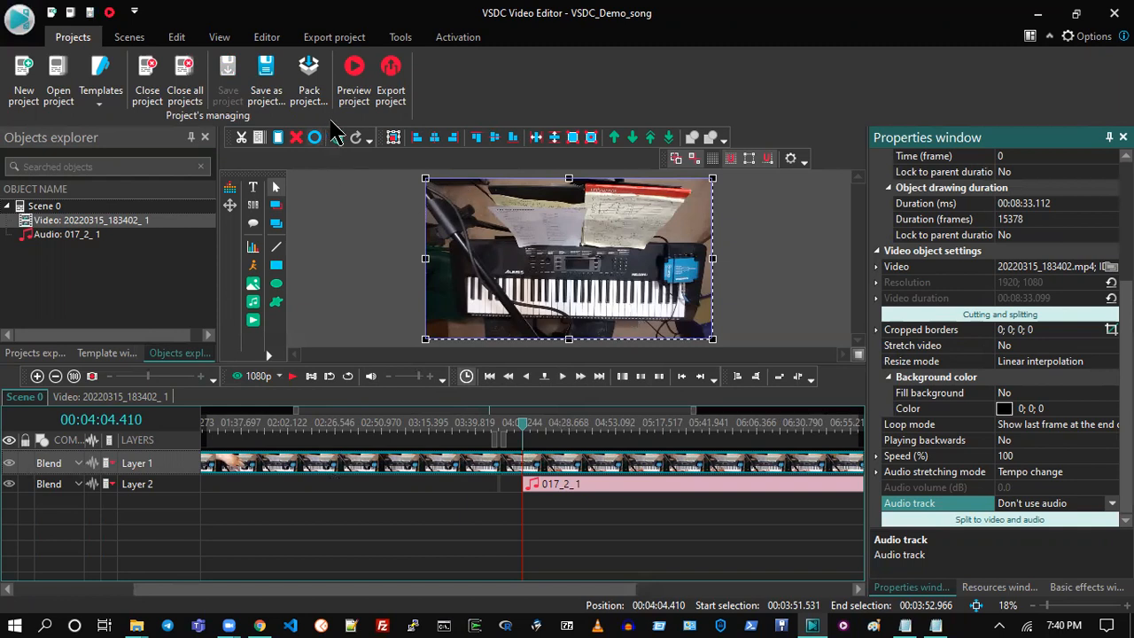
- Review the export settings and the H.264 / AVC Ultra Quality profile for PC, cancel the profile editor and return to the scene
left_click(341, 37)
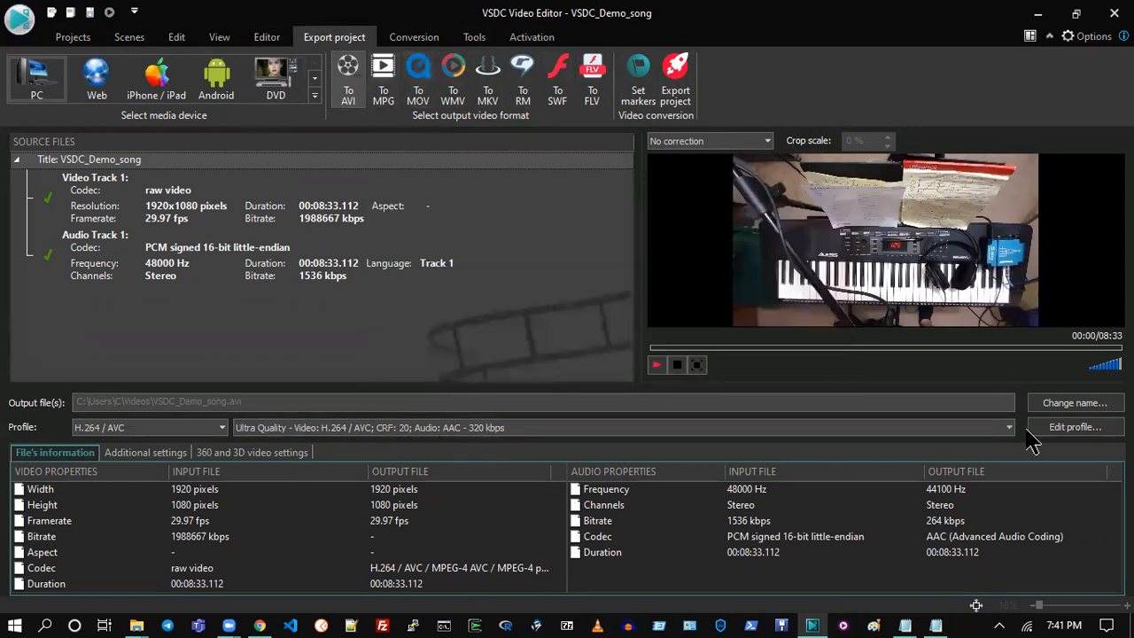
left_click(1069, 430)
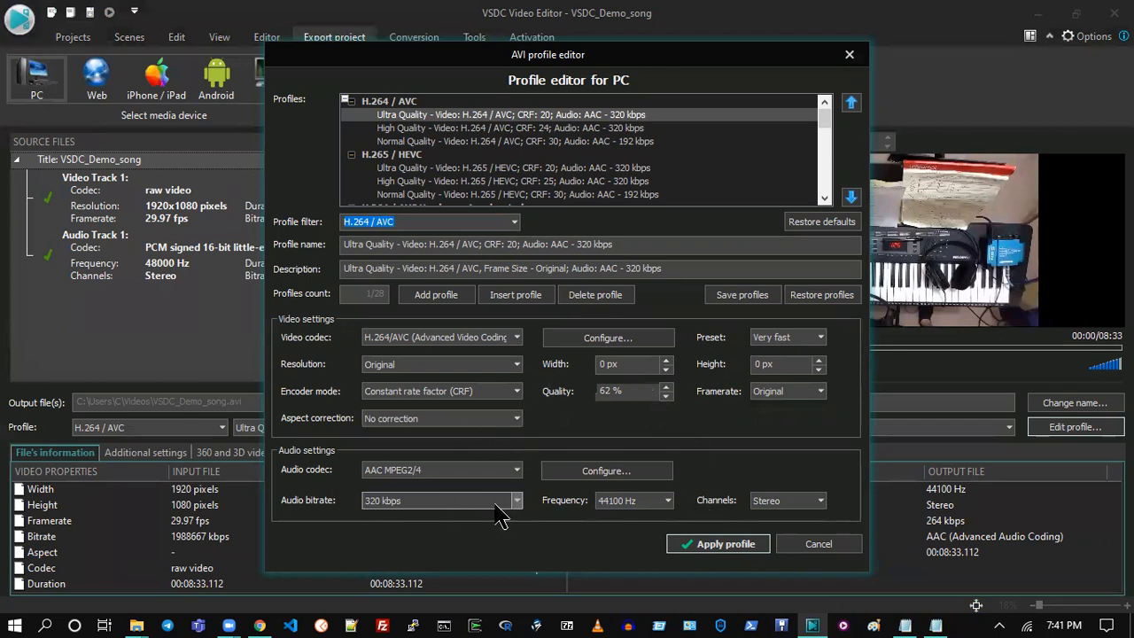
left_click(813, 547)
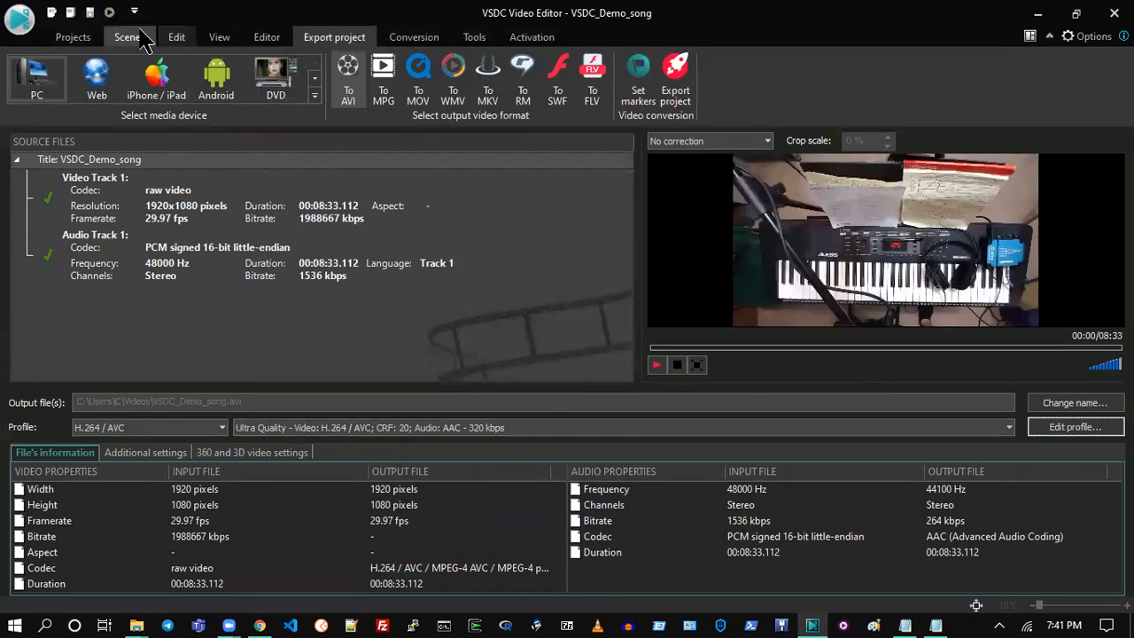
left_click(140, 39)
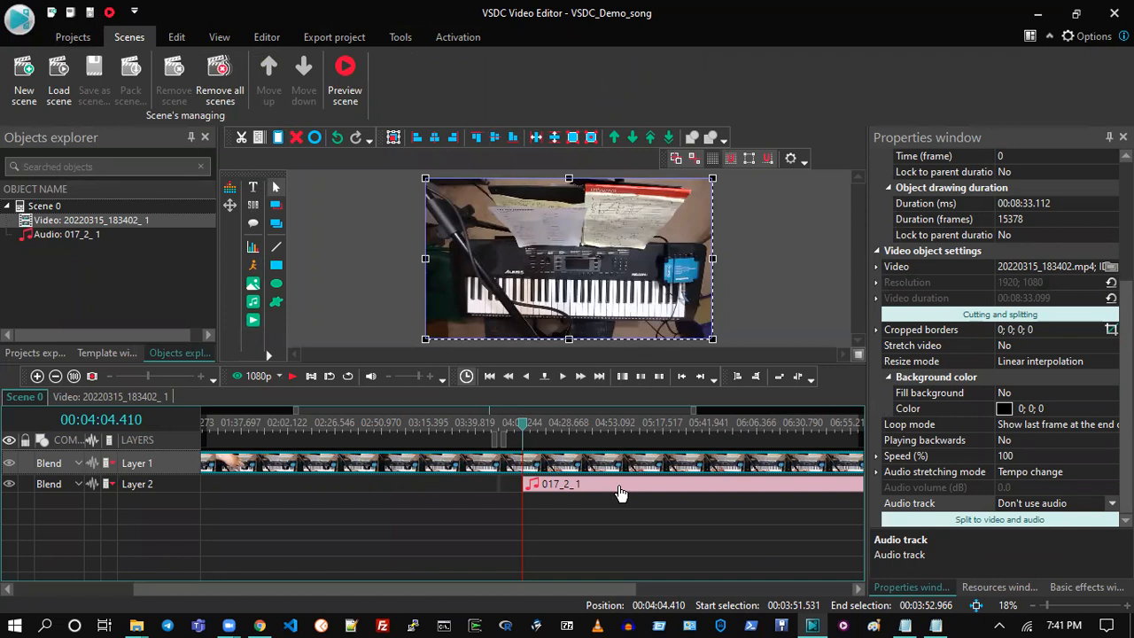
- Split the keyboard video at 00:04:04.410 and delete the part before the split
mouse_move(627, 492)
left_click(587, 527)
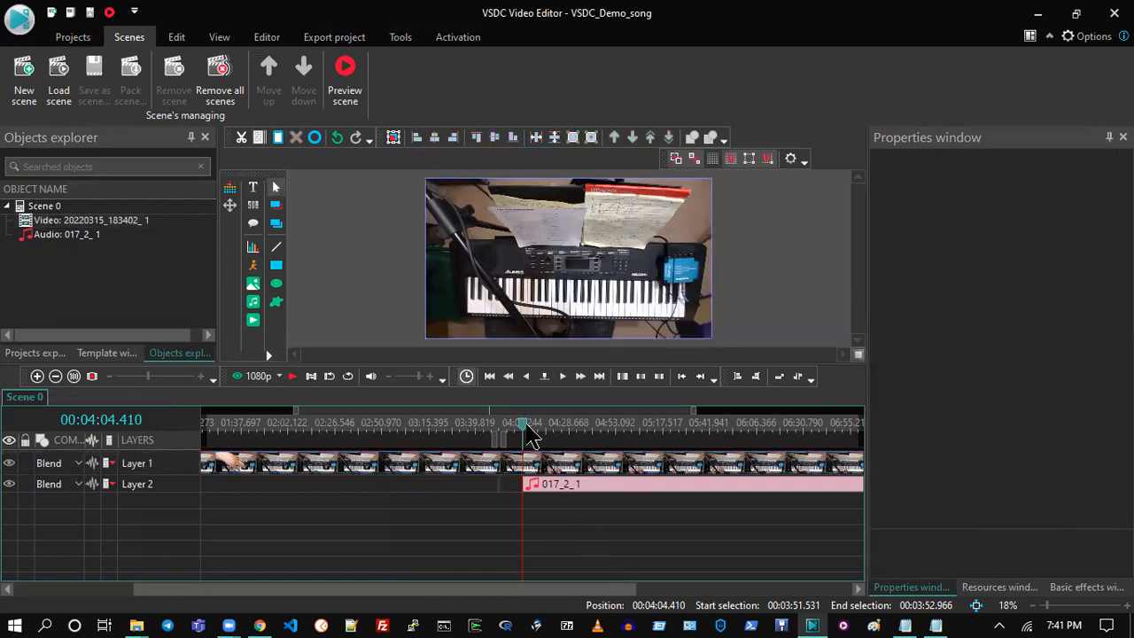
left_click(516, 470)
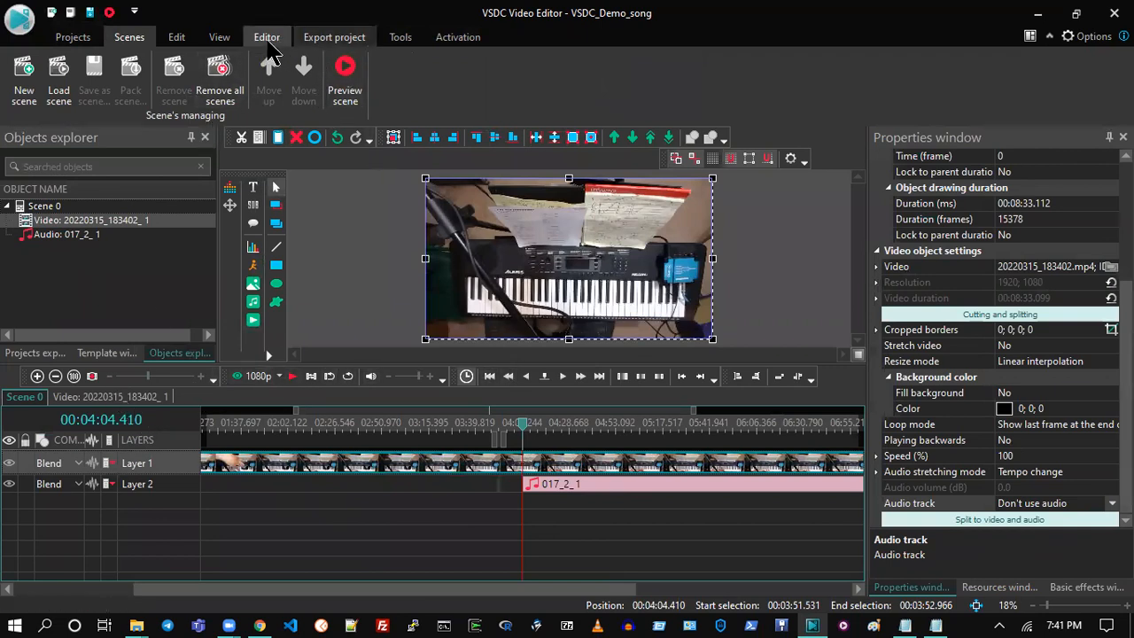
left_click(266, 37)
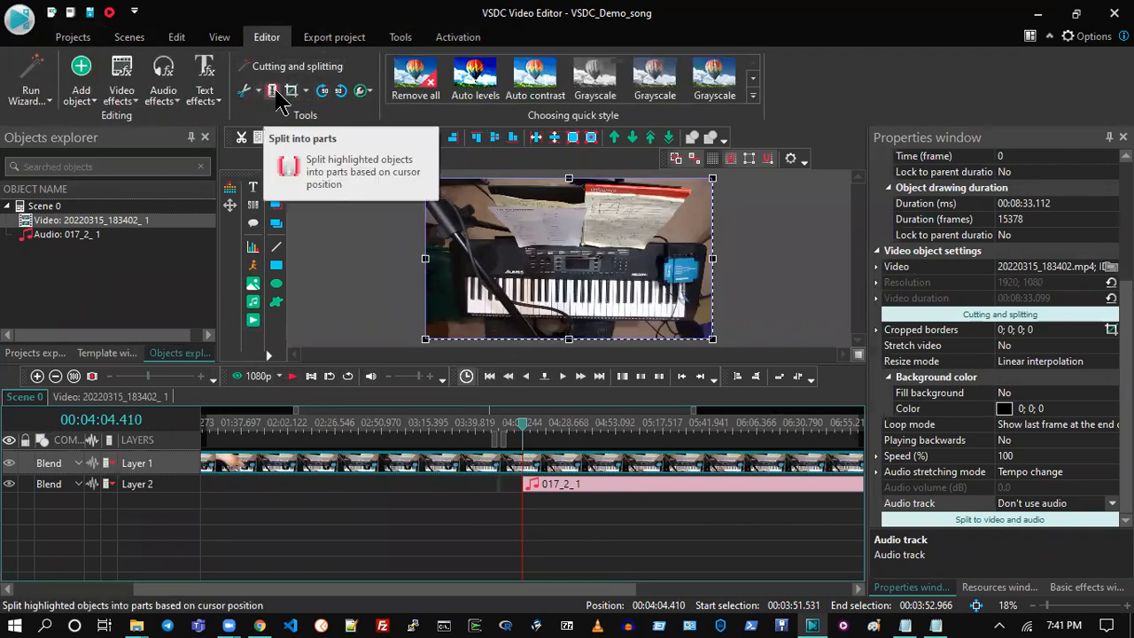
left_click(527, 521)
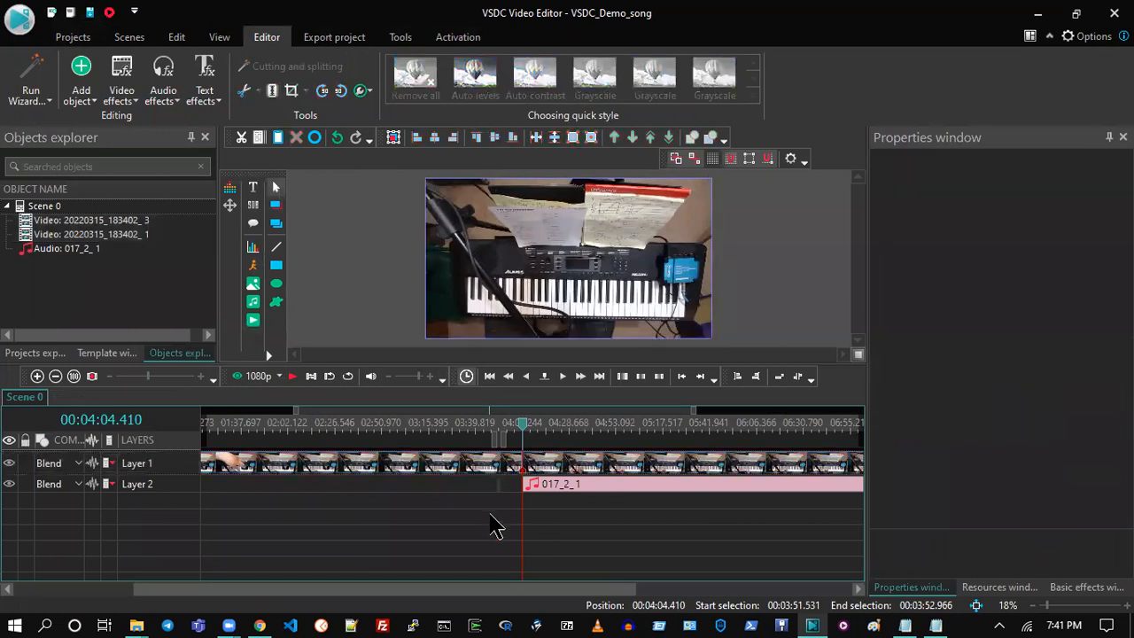
left_click(474, 467)
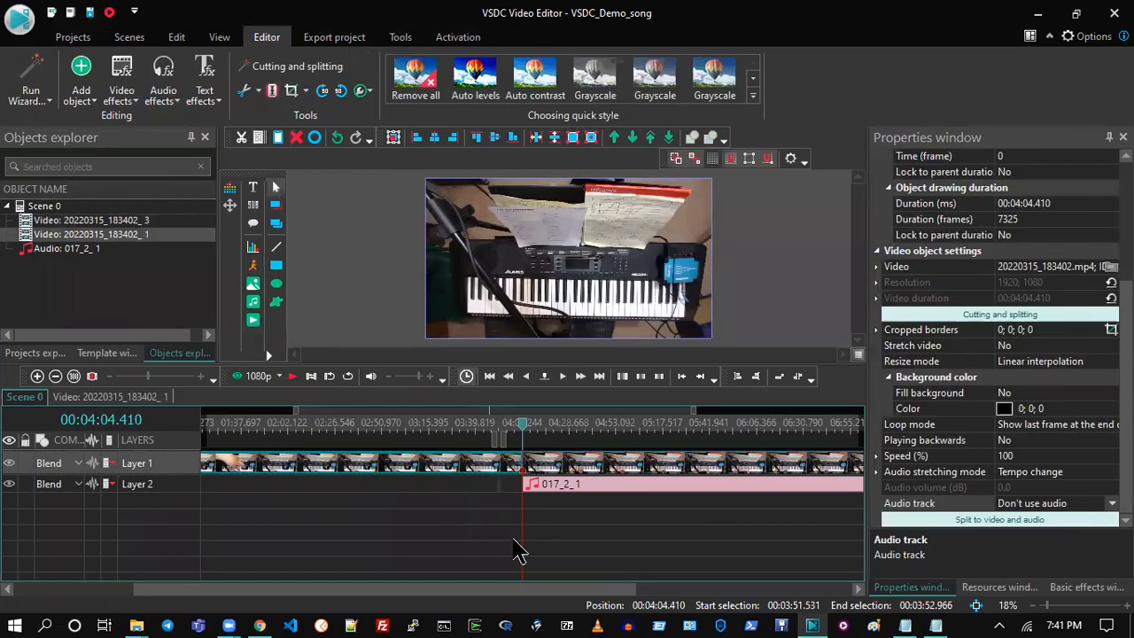
key("Delete")
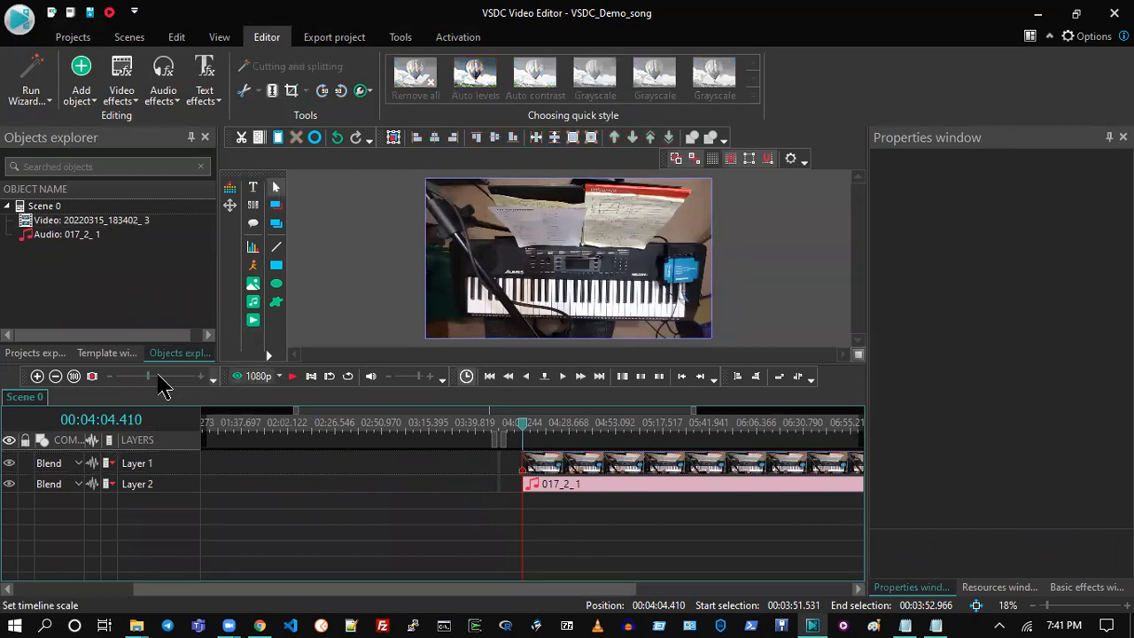
- Move the remaining video and the 017_2 audio clip together to 00:00:00.000 and preview the scene from the start
left_click(124, 381)
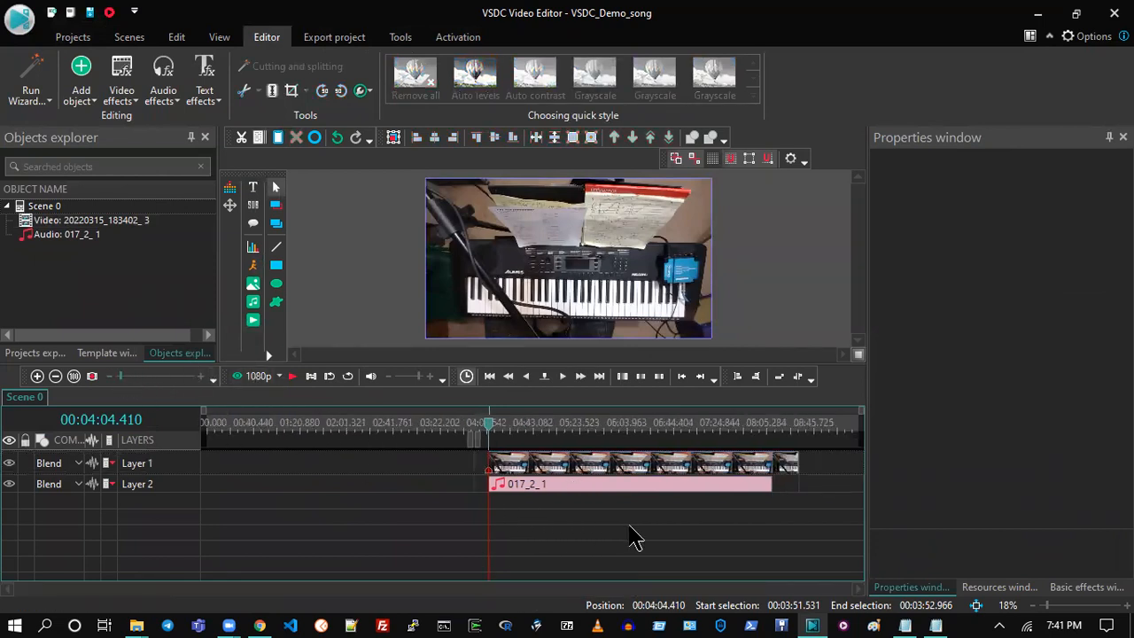
left_click_drag(629, 537, 531, 453)
left_click_drag(489, 423, 142, 420)
left_click_drag(591, 477, 139, 465)
left_click_drag(392, 467, 222, 463)
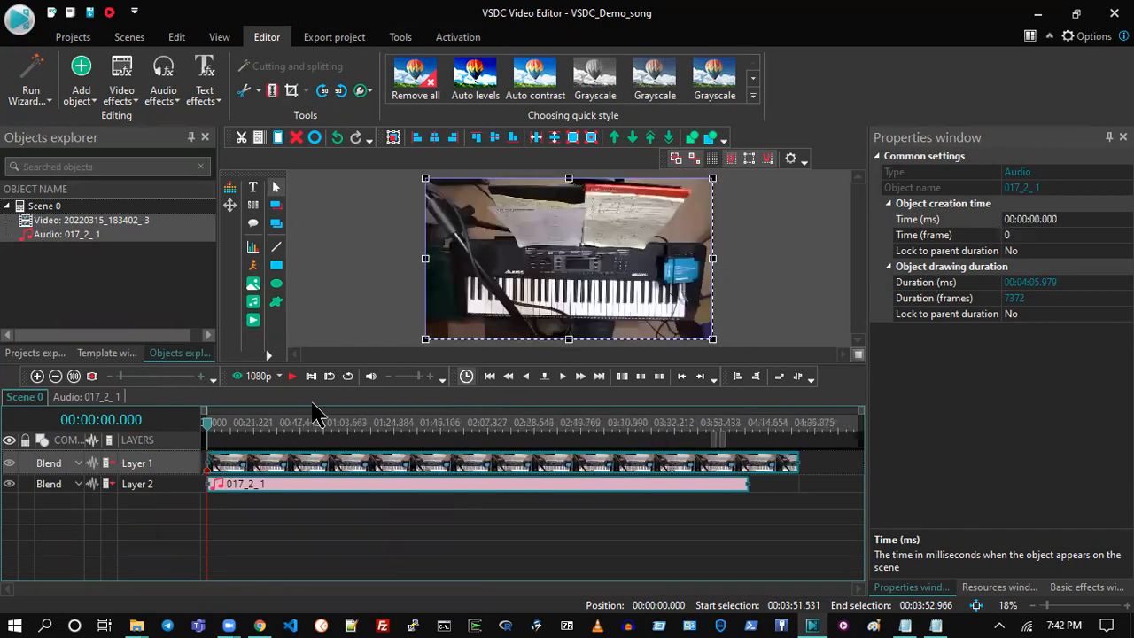
left_click(240, 377)
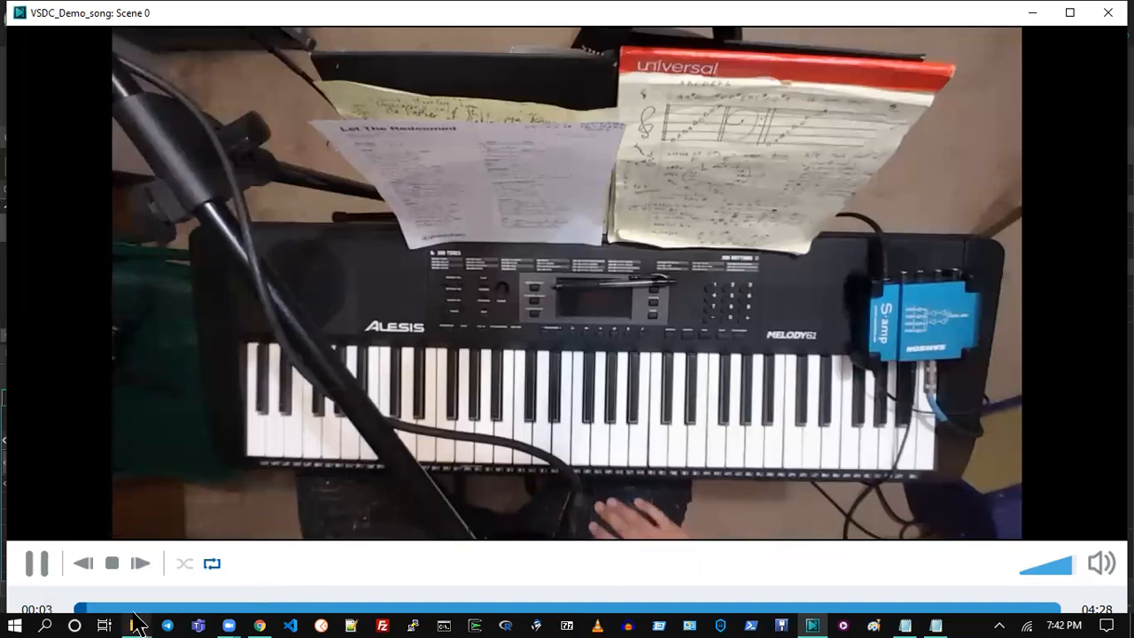
left_click(1107, 12)
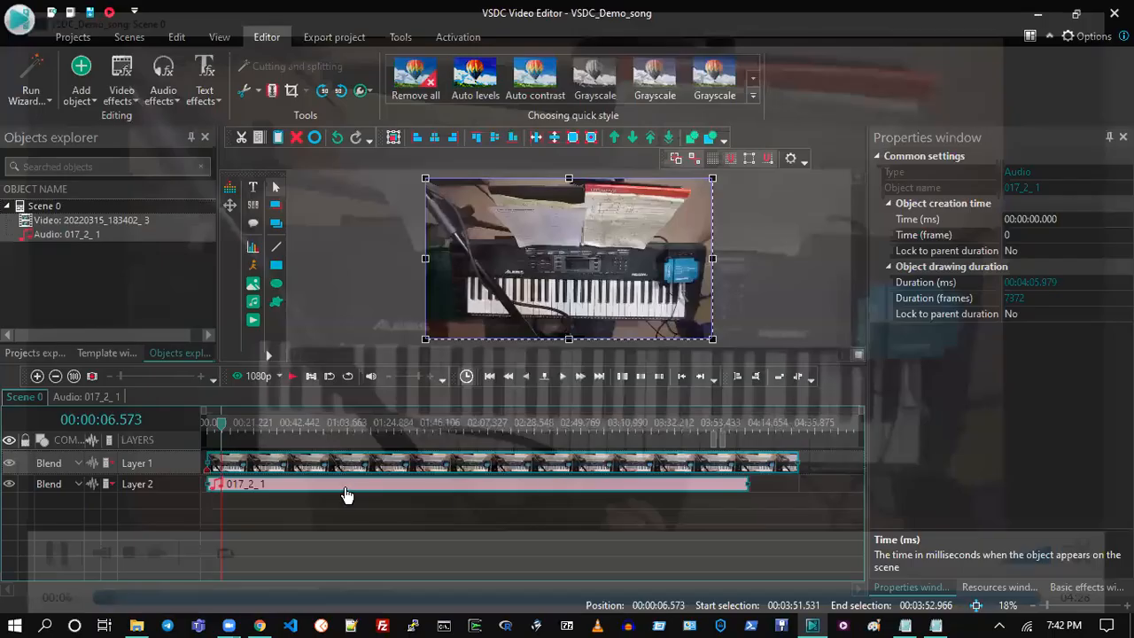
- Preview the scene with the video's audio track set to Track 1, and switch the track back to Don't use audio
left_click(794, 467)
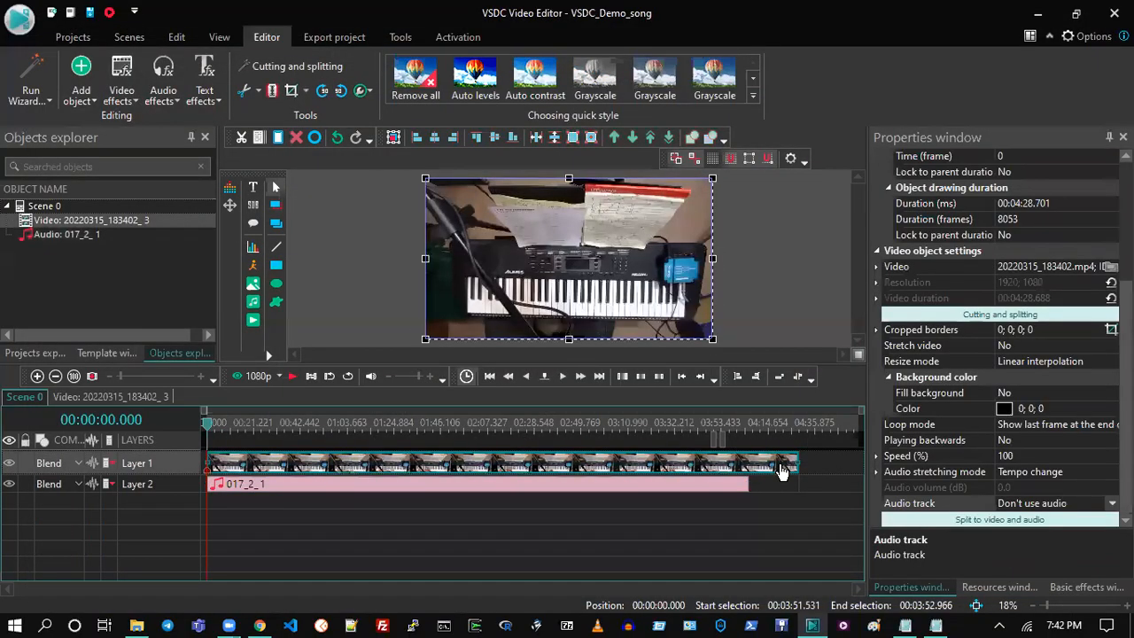
left_click(1112, 502)
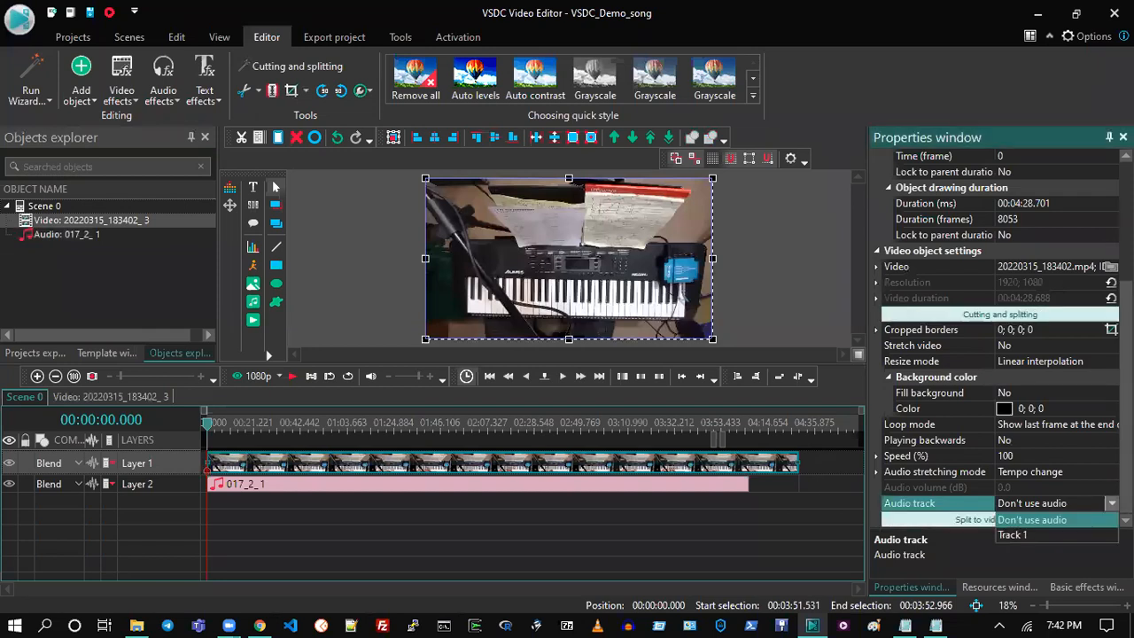
left_click(1060, 535)
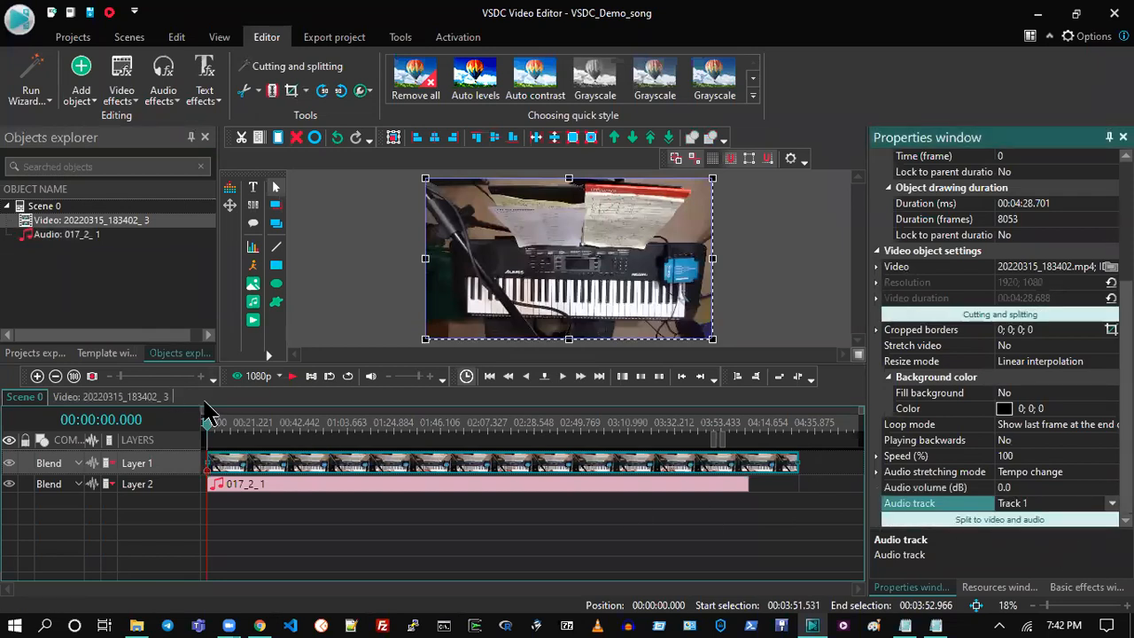
left_click(244, 380)
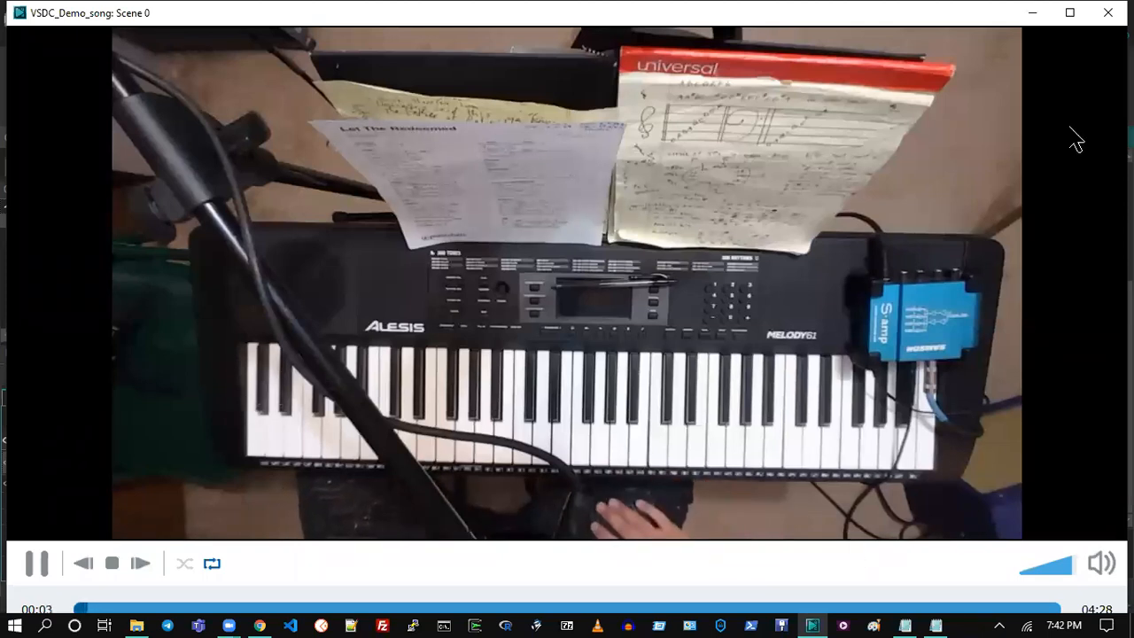
left_click(1107, 13)
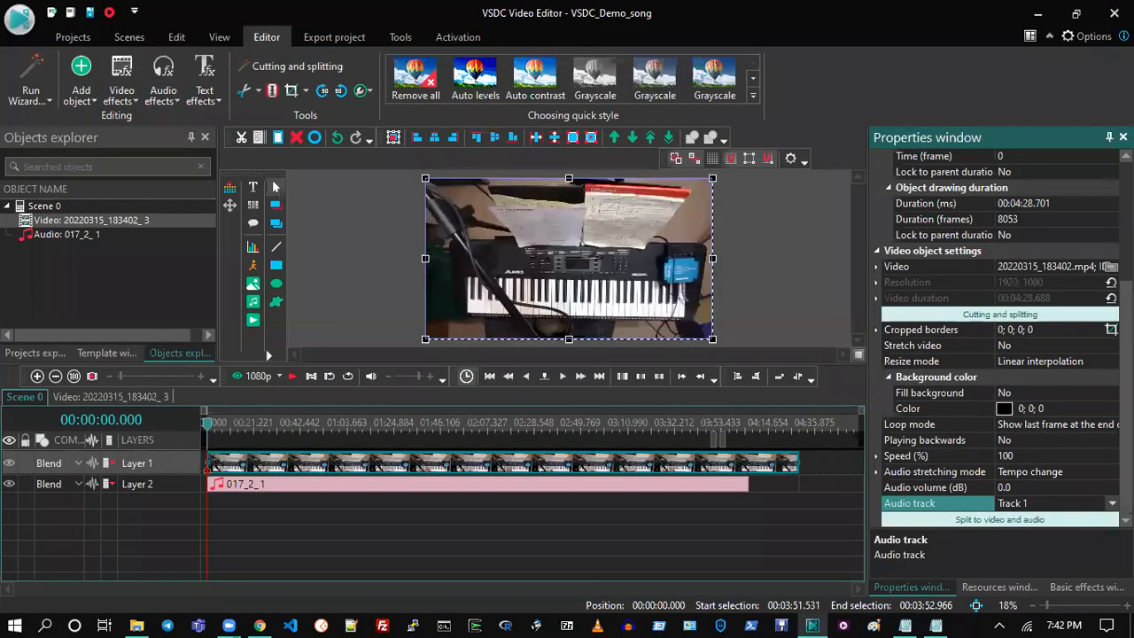
left_click(1062, 503)
left_click(1028, 534)
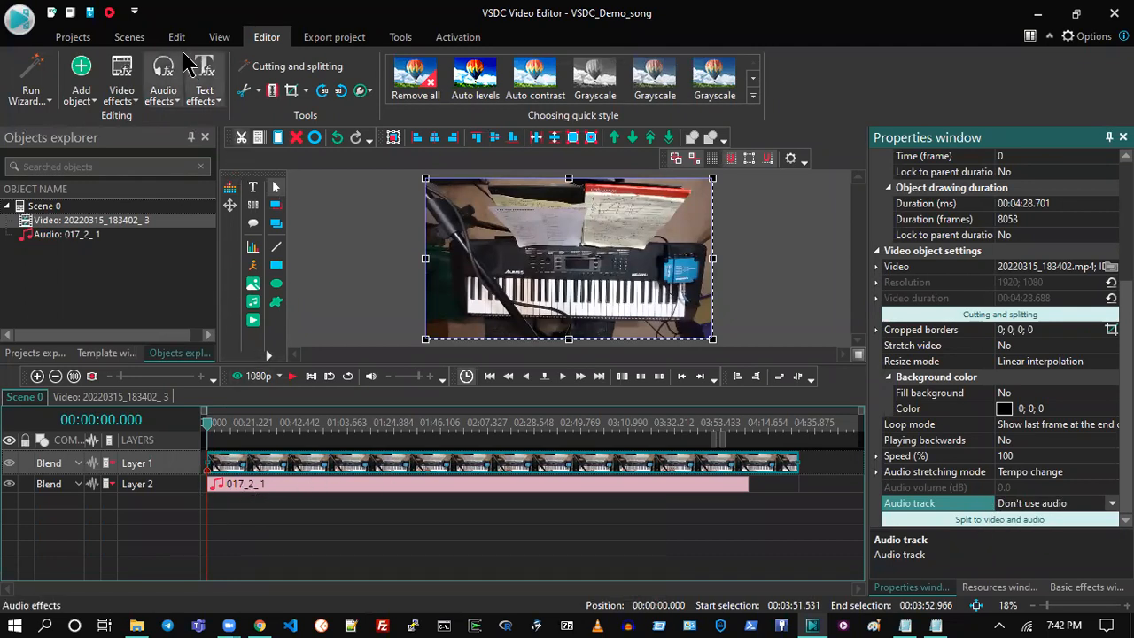
- Save the project and preview the scene from the start, closing the preview and dismissing any message
left_click(90, 12)
left_click(239, 376)
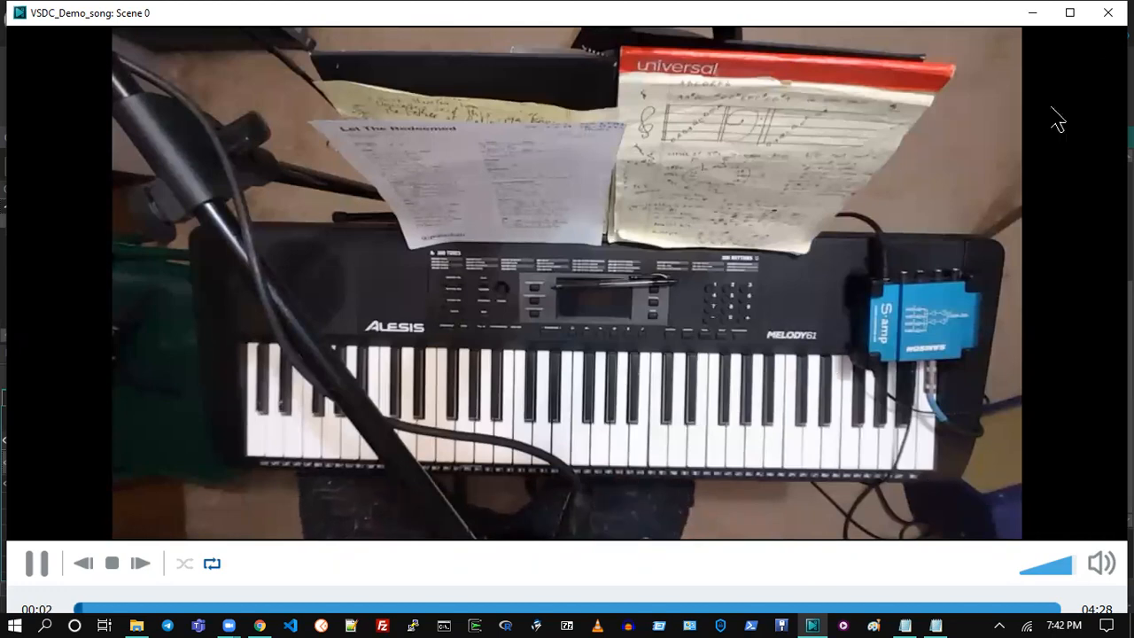
left_click(1107, 13)
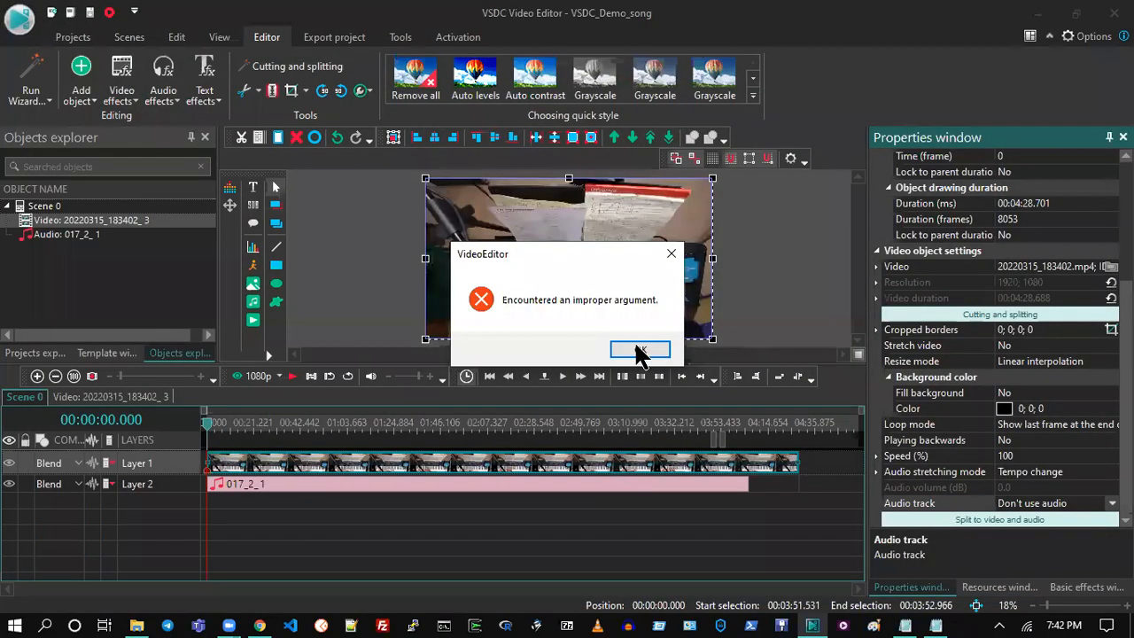
left_click(639, 350)
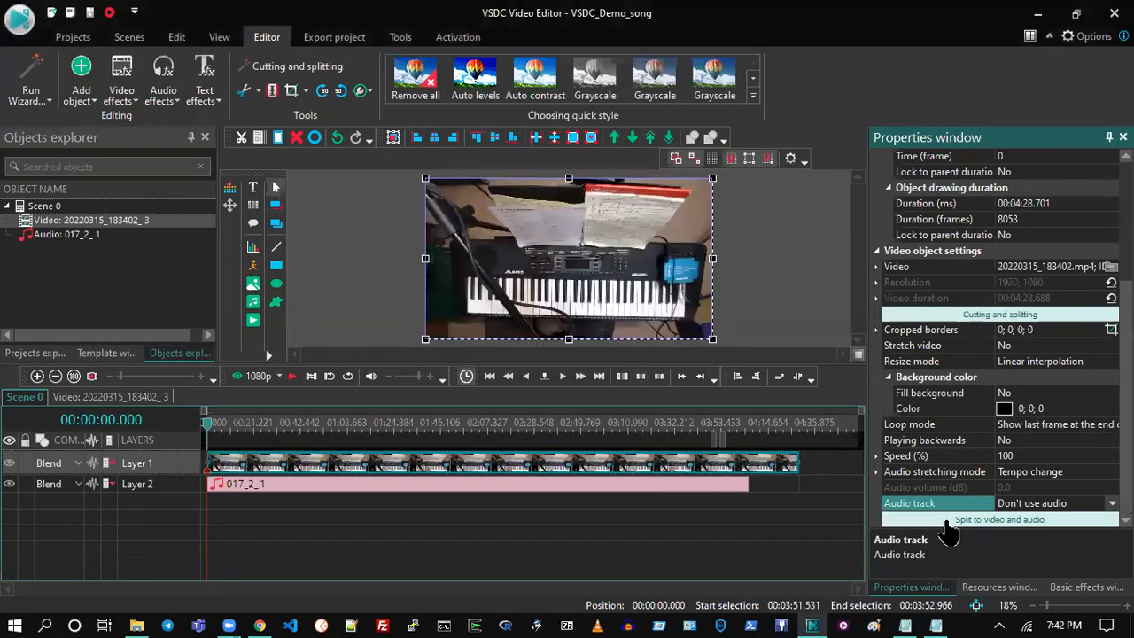
- Try adjusting the audio volume of the 017_2 clip and leave it at 0.0 dB
left_click(620, 484)
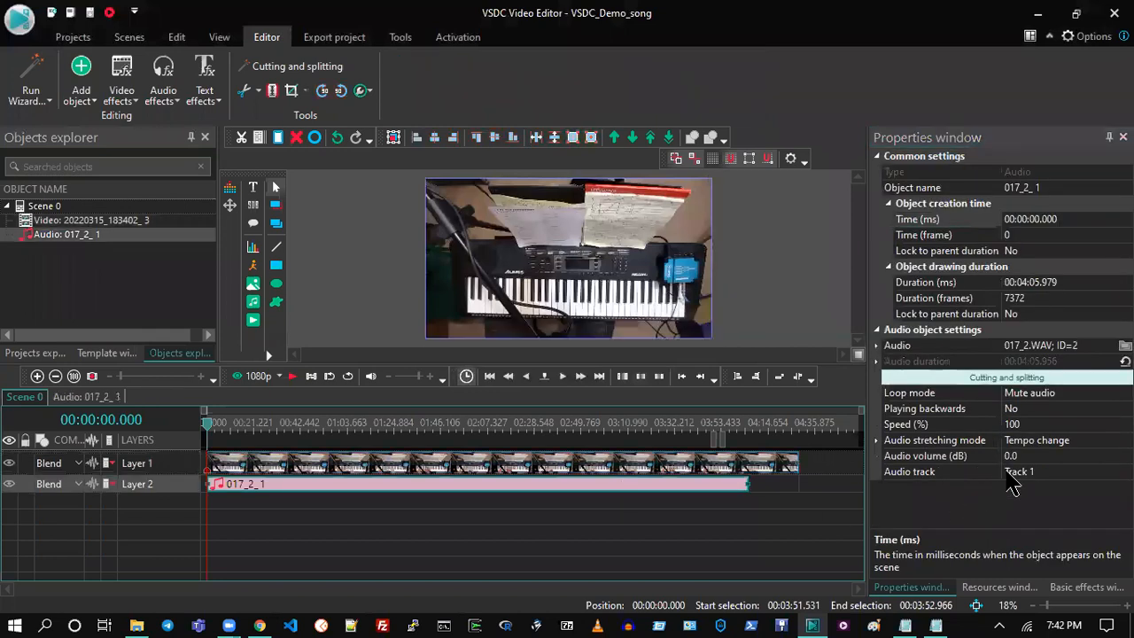
left_click(1030, 456)
left_click_drag(1103, 457, 1090, 458)
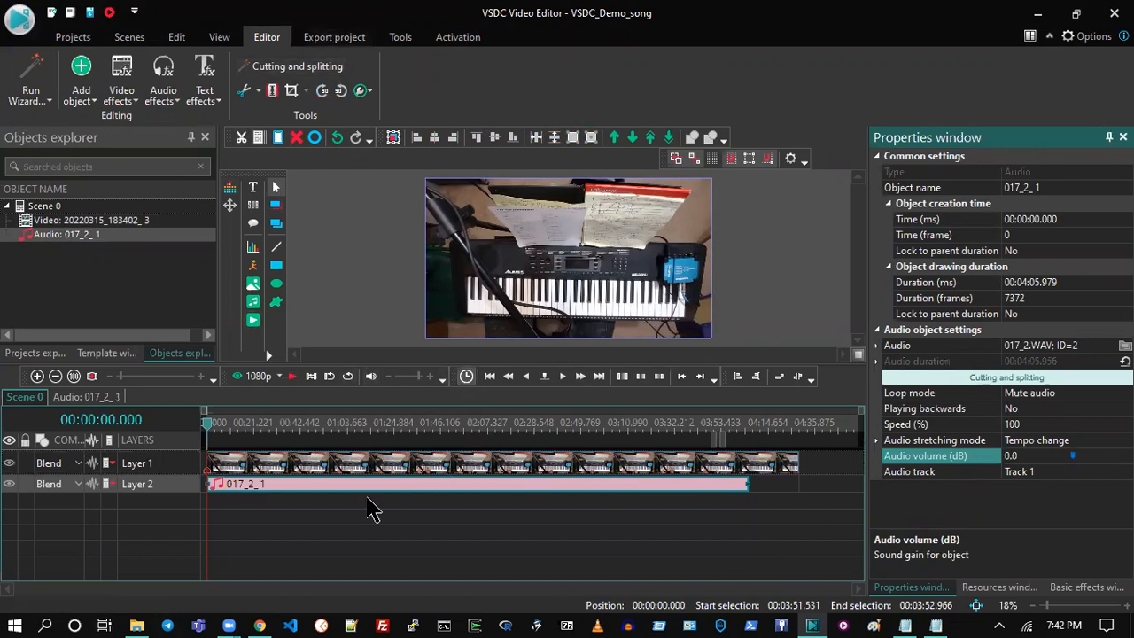
- Check the frame at 00:04:08.548 just past the audio clip's end and move the playhead back to 00:00:03.737
left_click(754, 425)
left_click(709, 536)
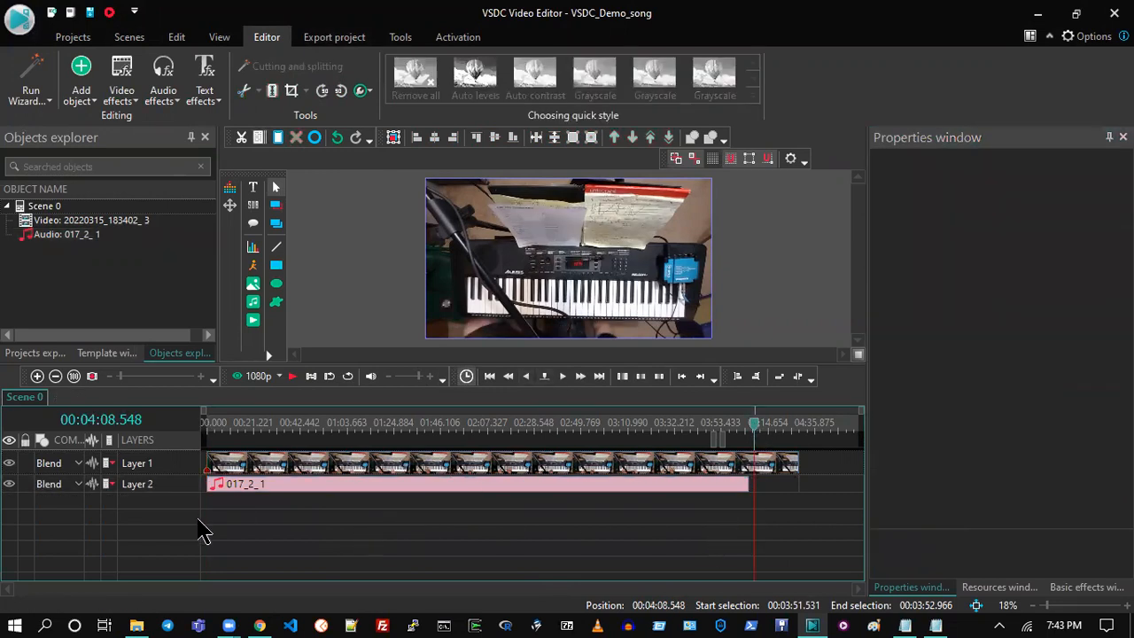
left_click(216, 424)
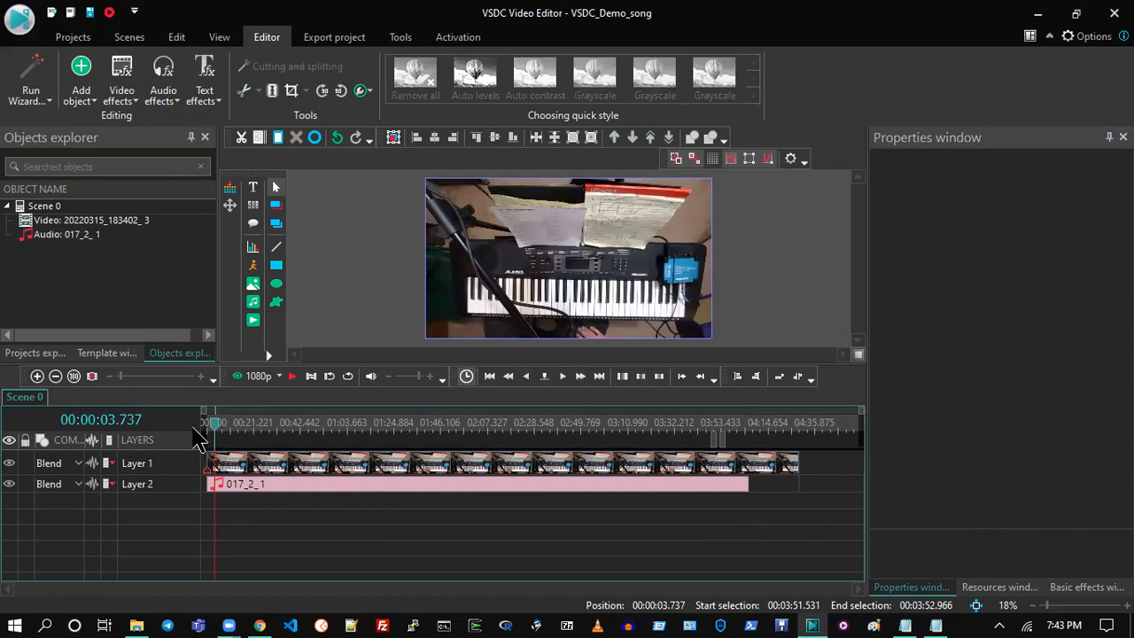
- Return the playhead to 00:00:00.000 and compare the export audio settings with the 017_2 clip's source audio details
left_click_drag(215, 432, 195, 434)
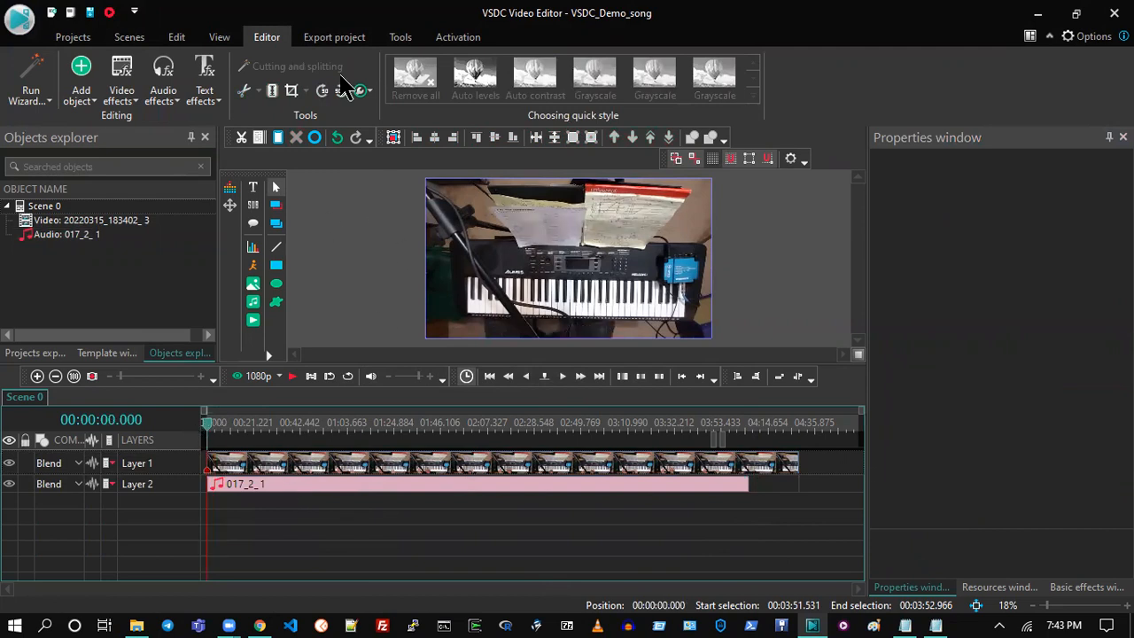
left_click(337, 37)
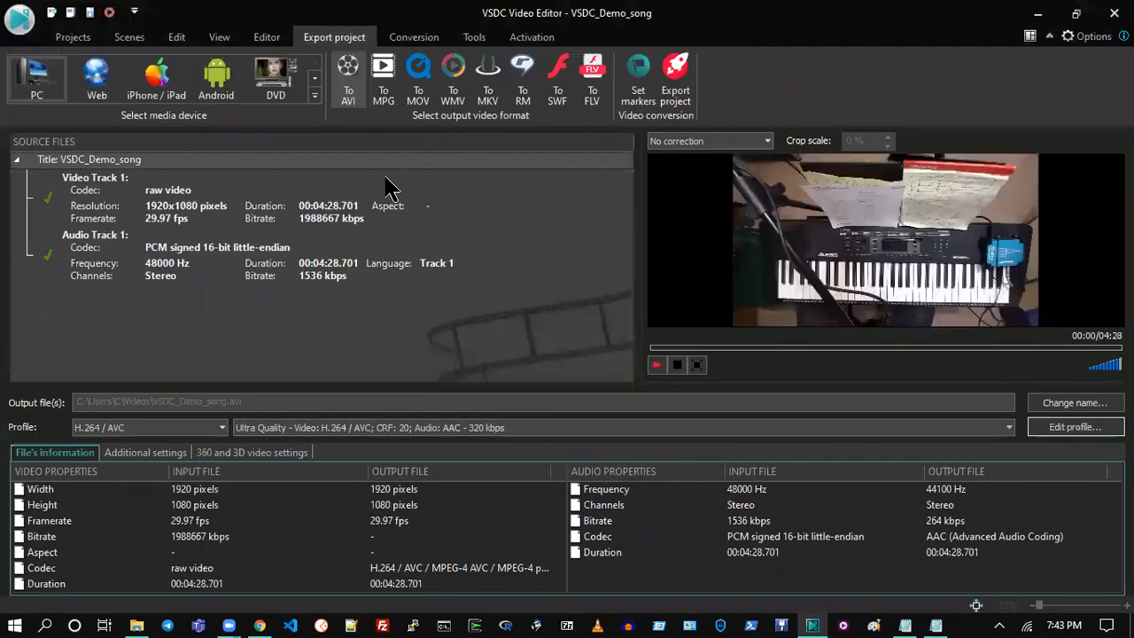
left_click(96, 40)
mouse_move(375, 493)
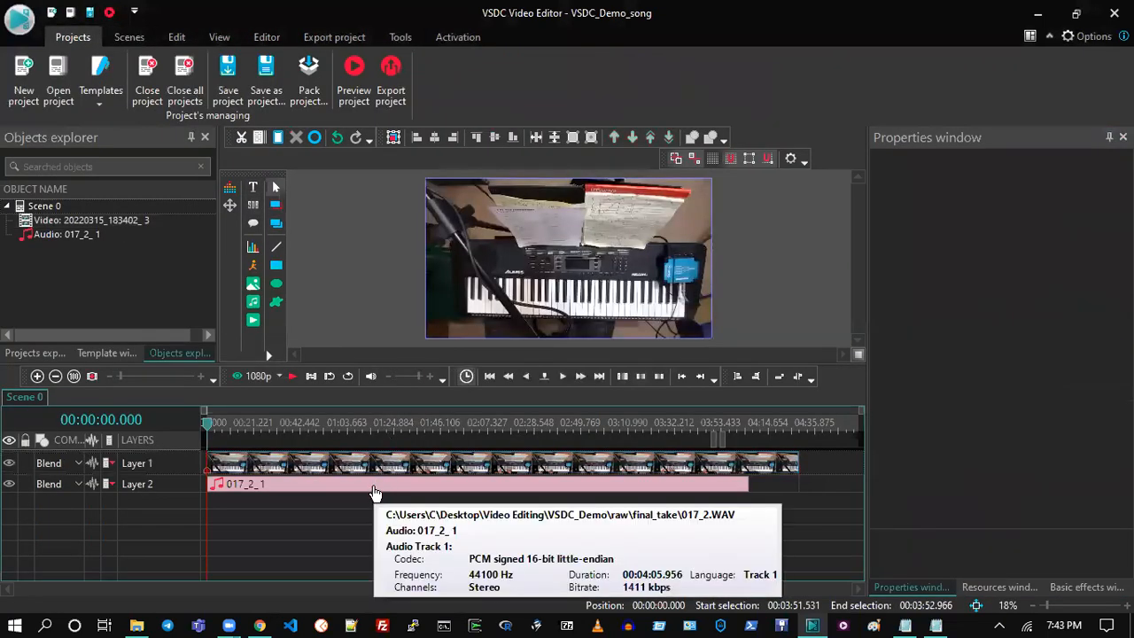
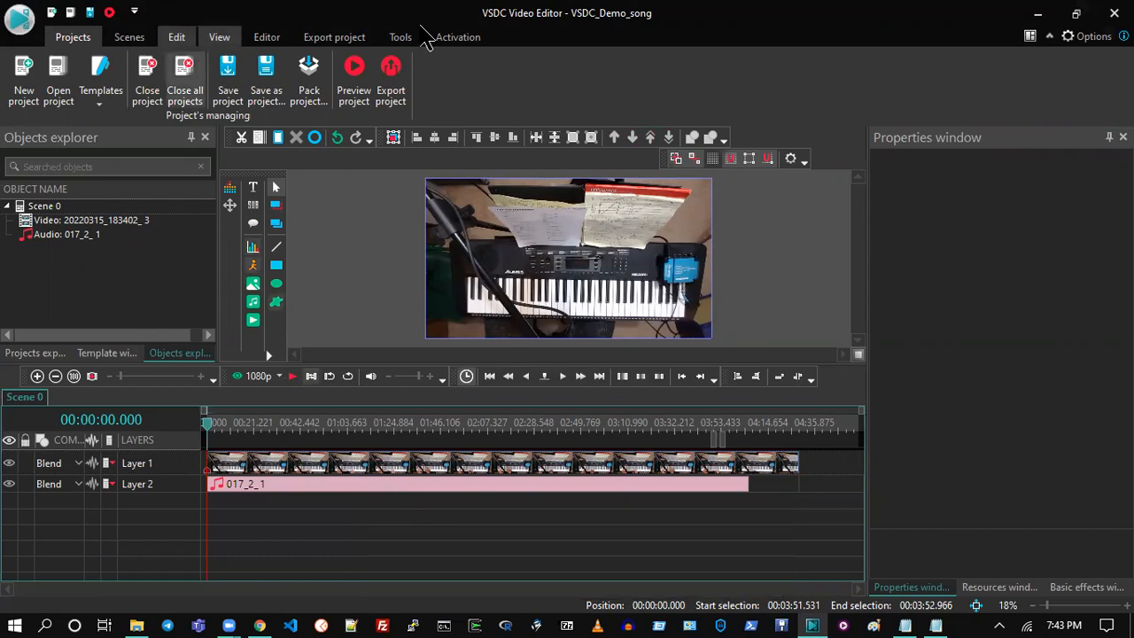
- Edit the H.264 / AVC Ultra Quality export profile, picking 320 kbps audio bitrate and reselecting the AAC MPEG2/4 codec, and apply it
left_click(334, 37)
left_click(1063, 432)
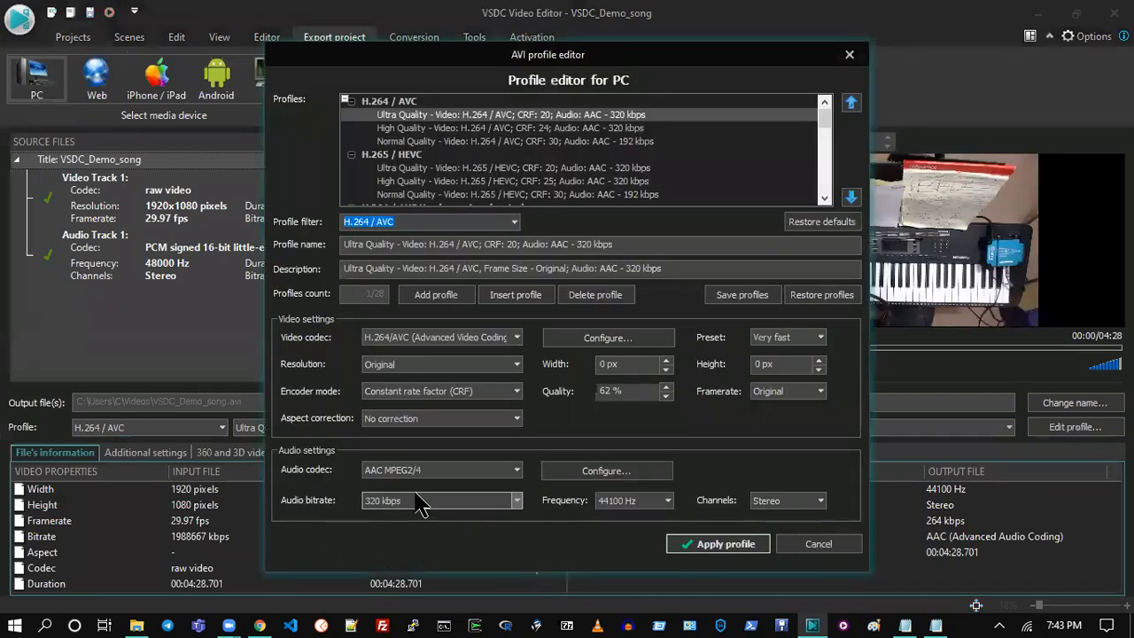
left_click(512, 501)
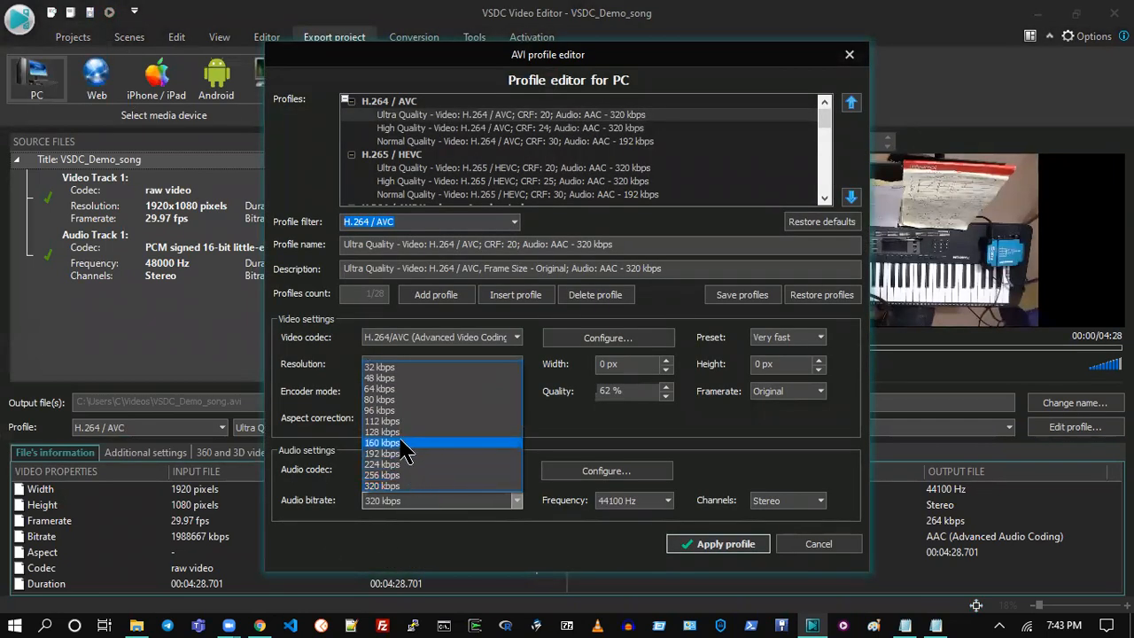
left_click(401, 489)
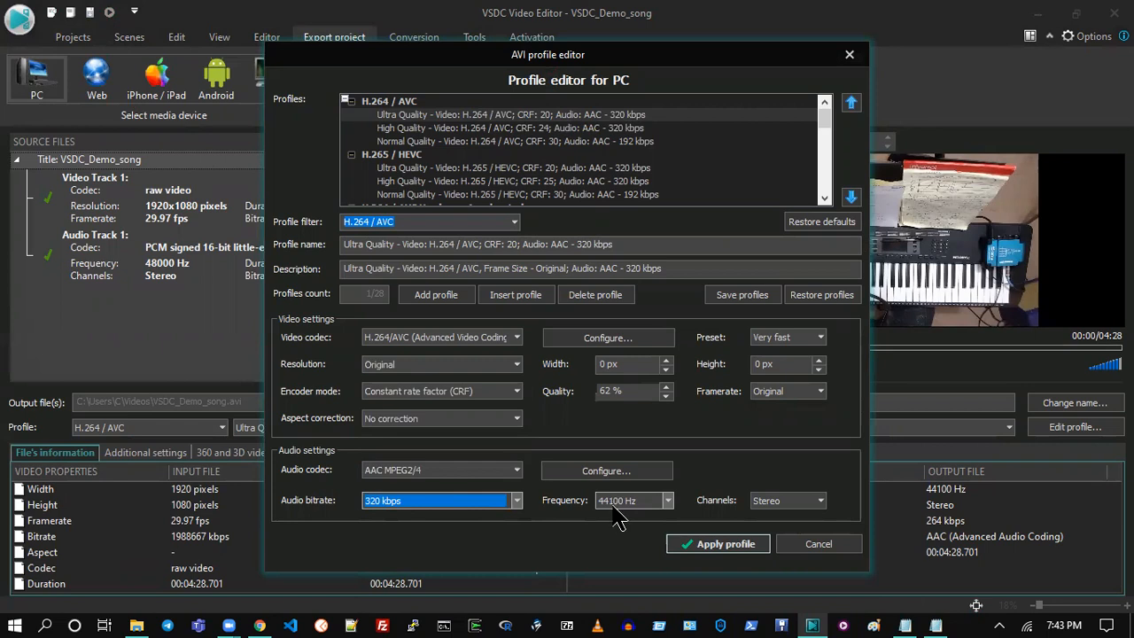
left_click(495, 470)
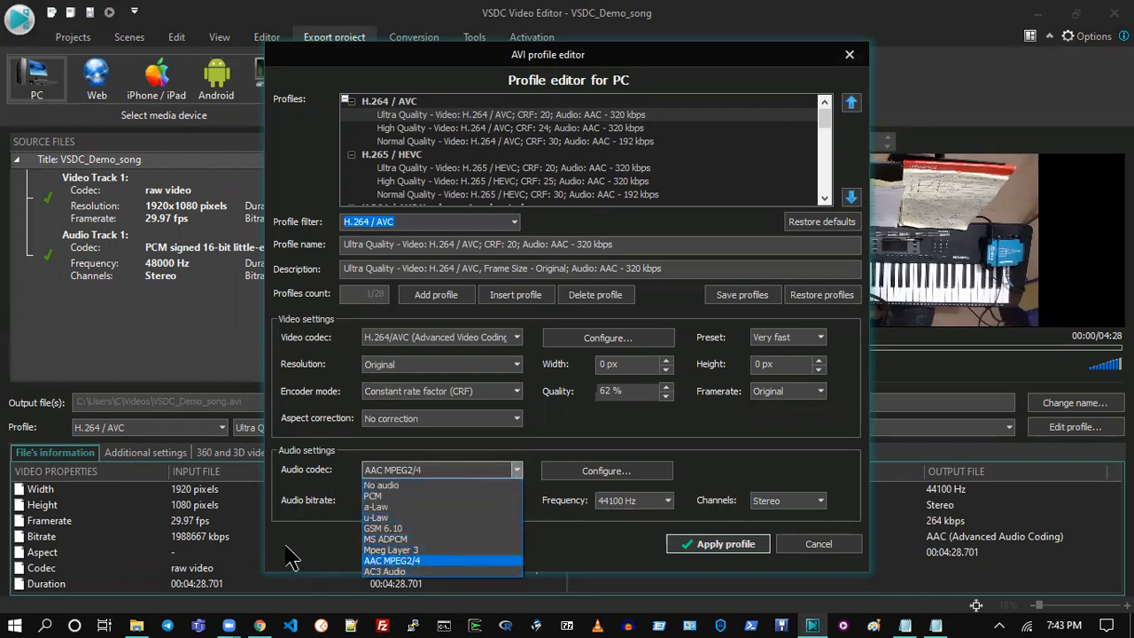
left_click(403, 561)
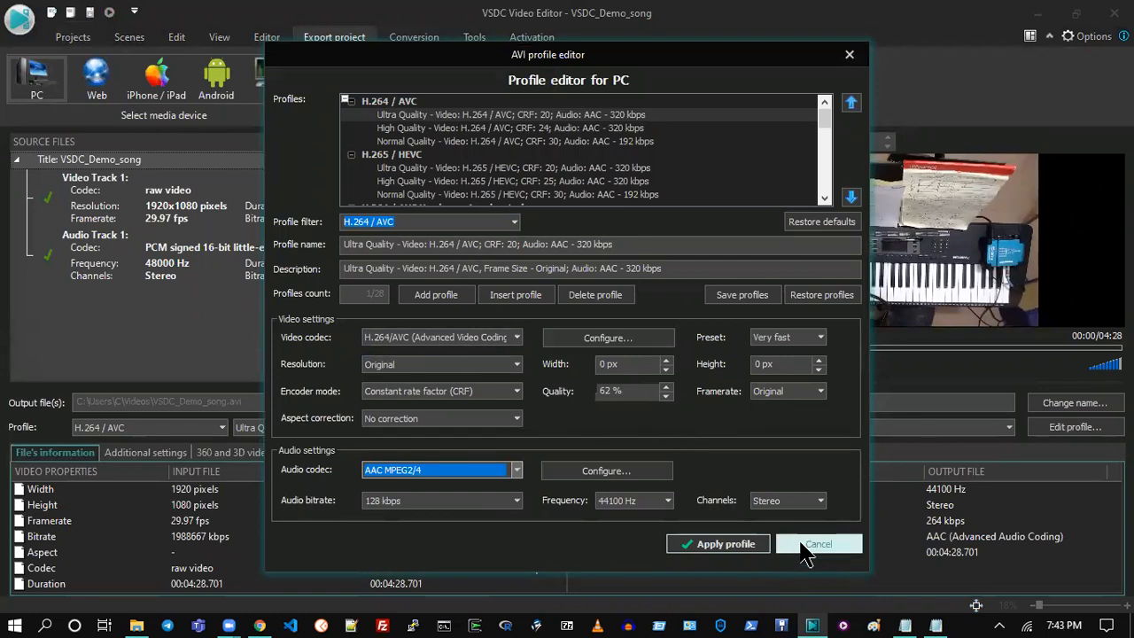
left_click(746, 547)
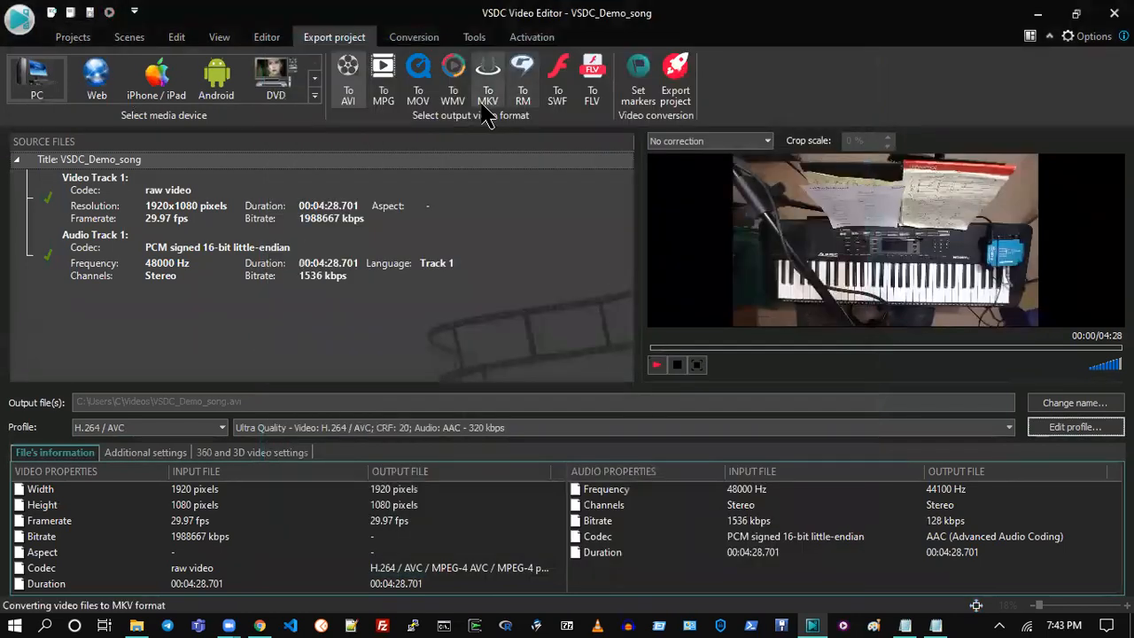
- Start exporting the project to AVI without premium features and stop the conversion
left_click(679, 78)
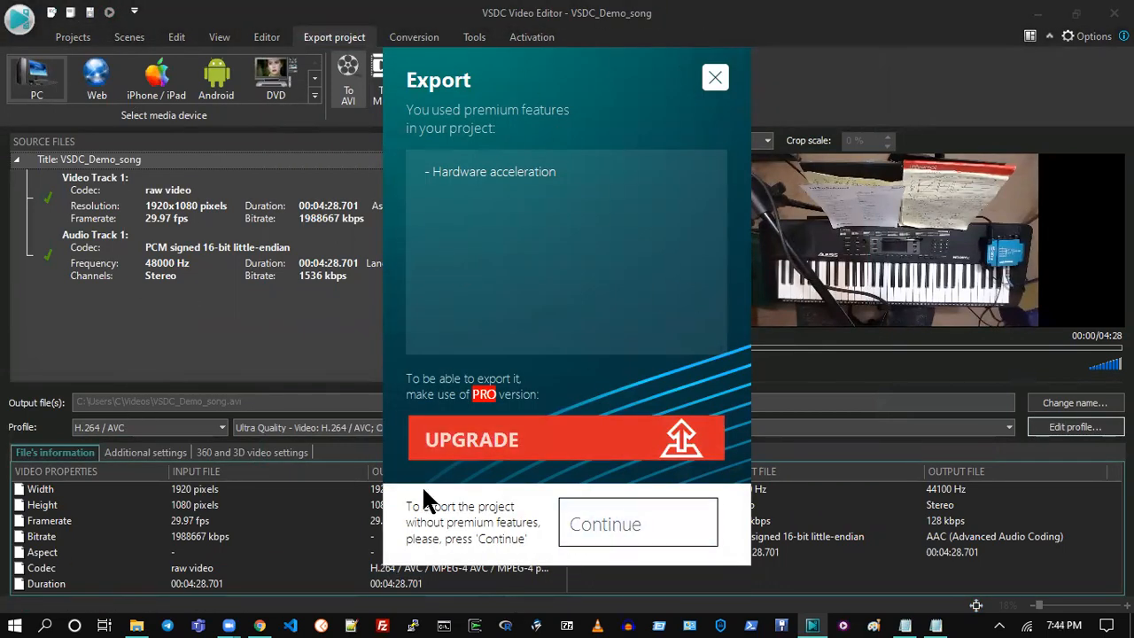
left_click(602, 528)
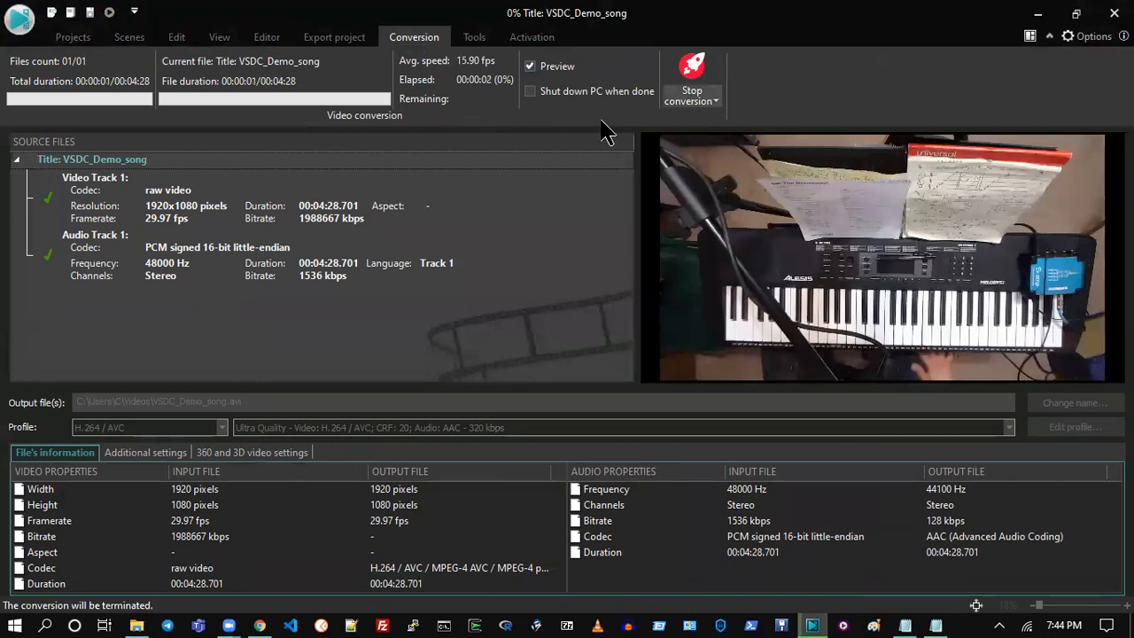
left_click(713, 101)
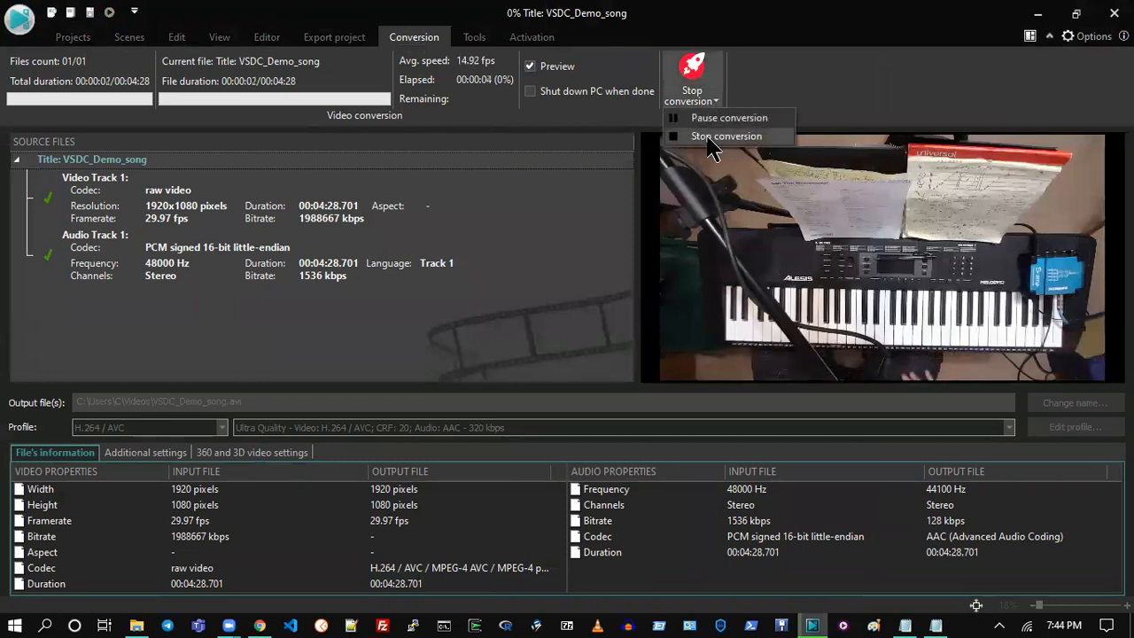
left_click(709, 138)
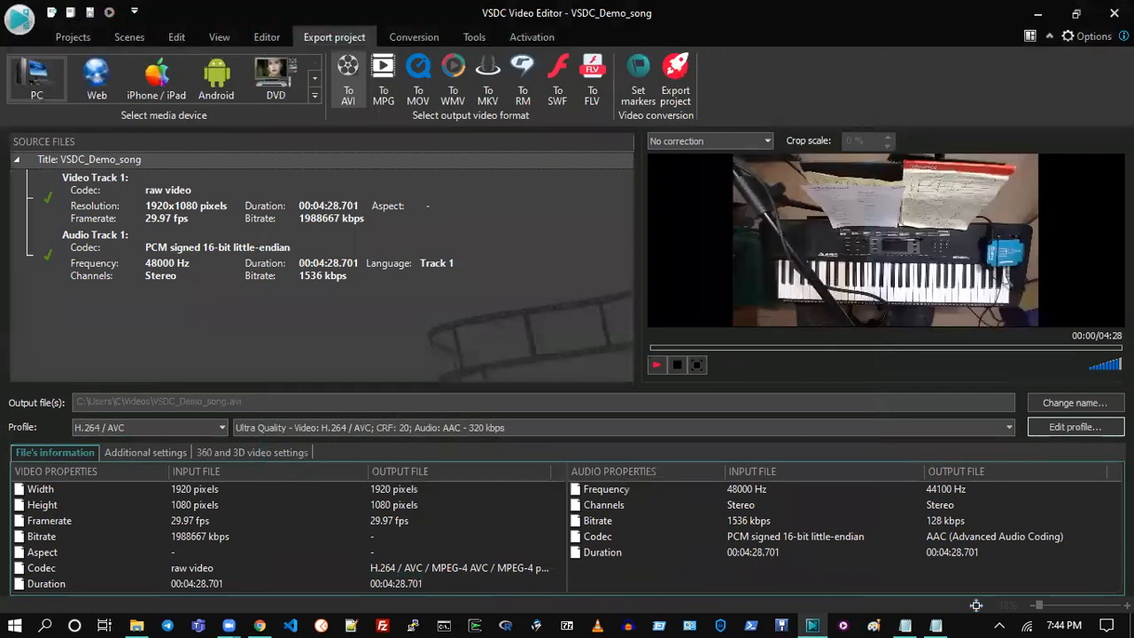
- Check which file types are offered for saving the output file and cancel without renaming it
left_click(1041, 403)
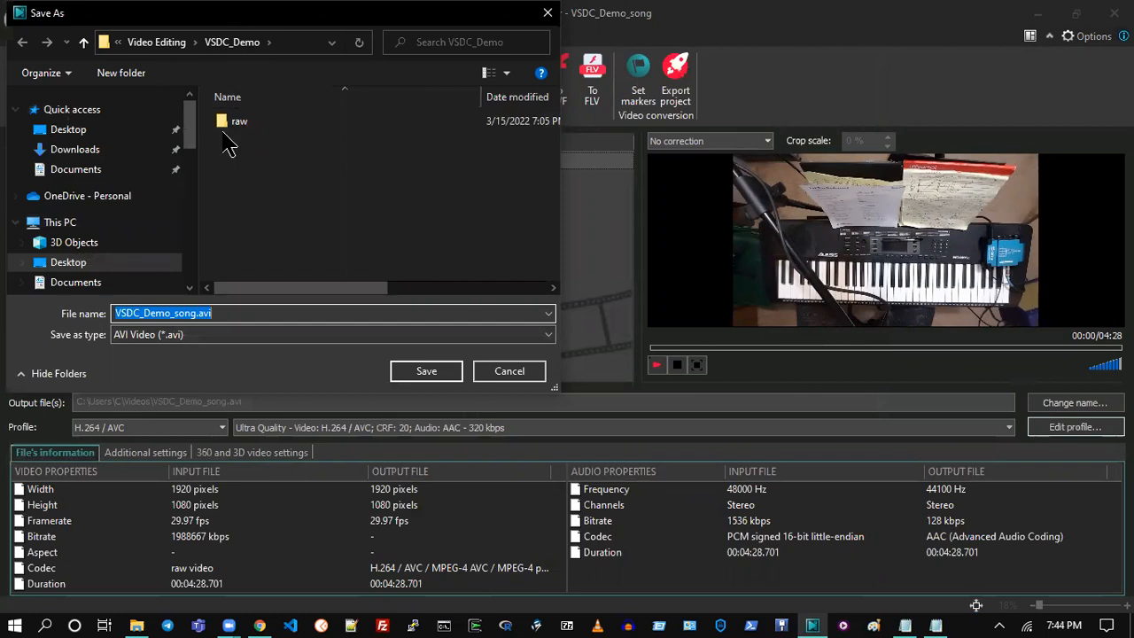
left_click(216, 317)
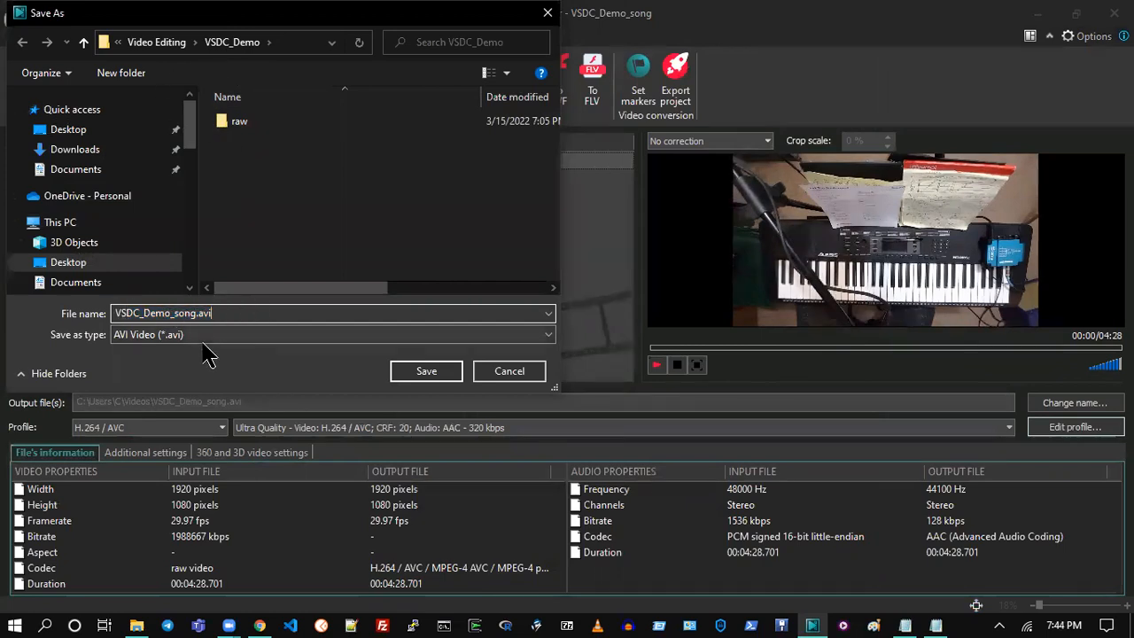
left_click(456, 336)
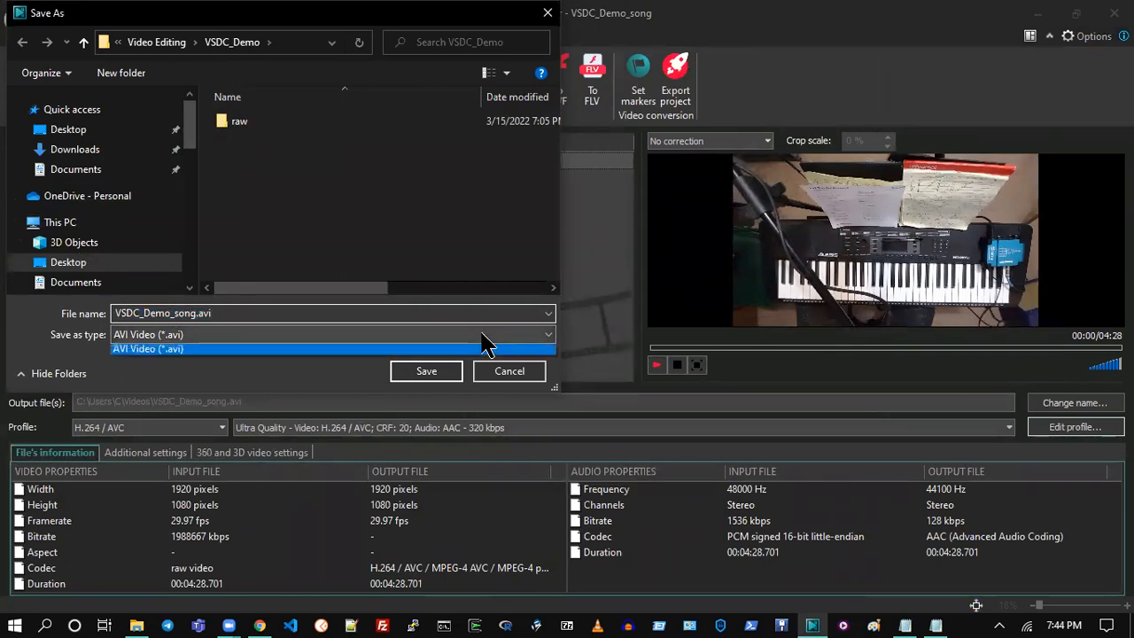
left_click(467, 385)
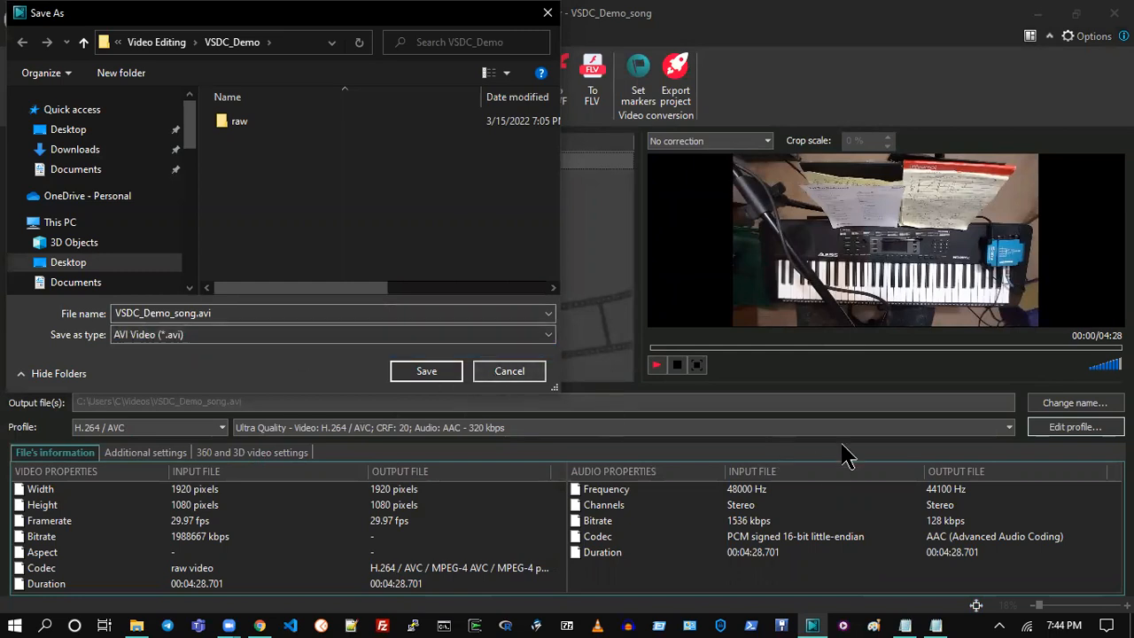
left_click(511, 372)
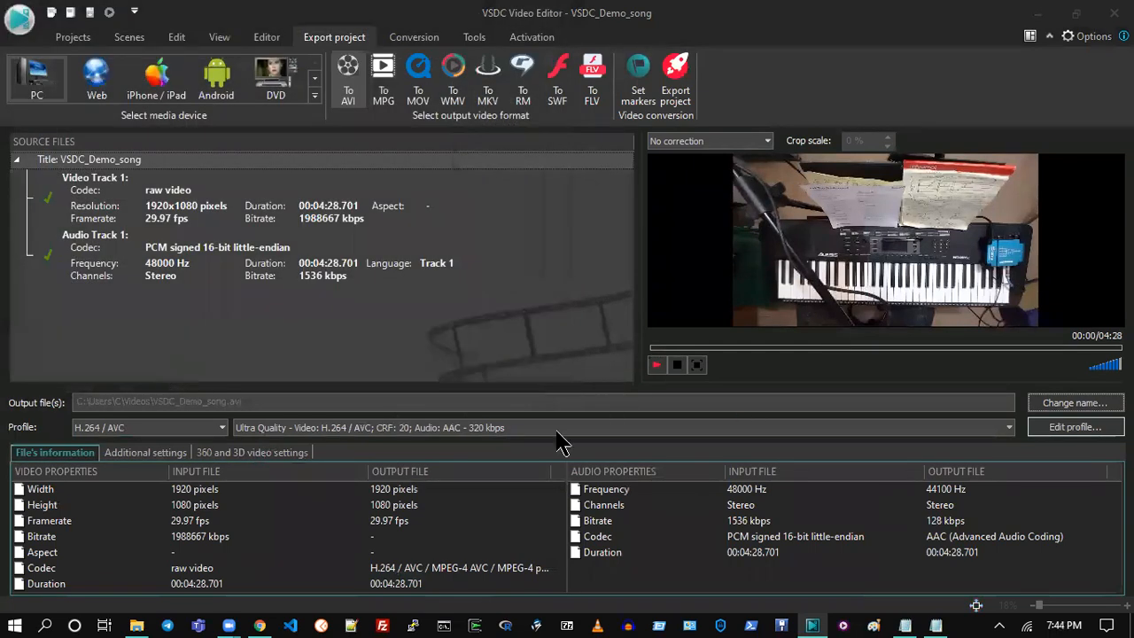
- Review the H.264 / AVC quality options and switch the export profile group to MPEG4 profiles
left_click(1008, 430)
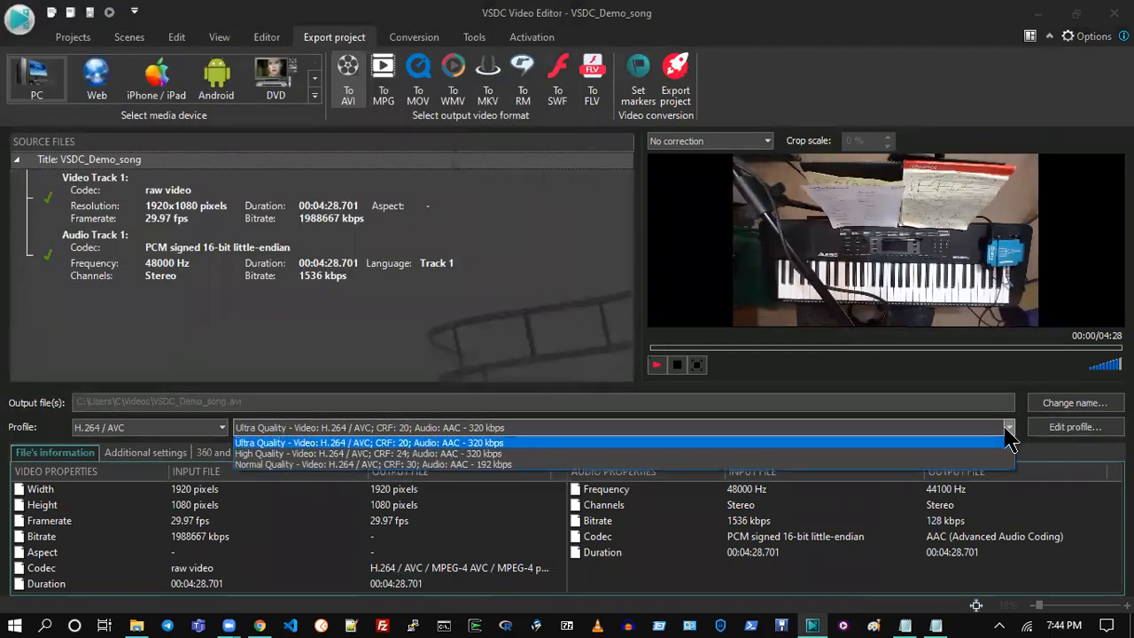
left_click(170, 436)
left_click(141, 429)
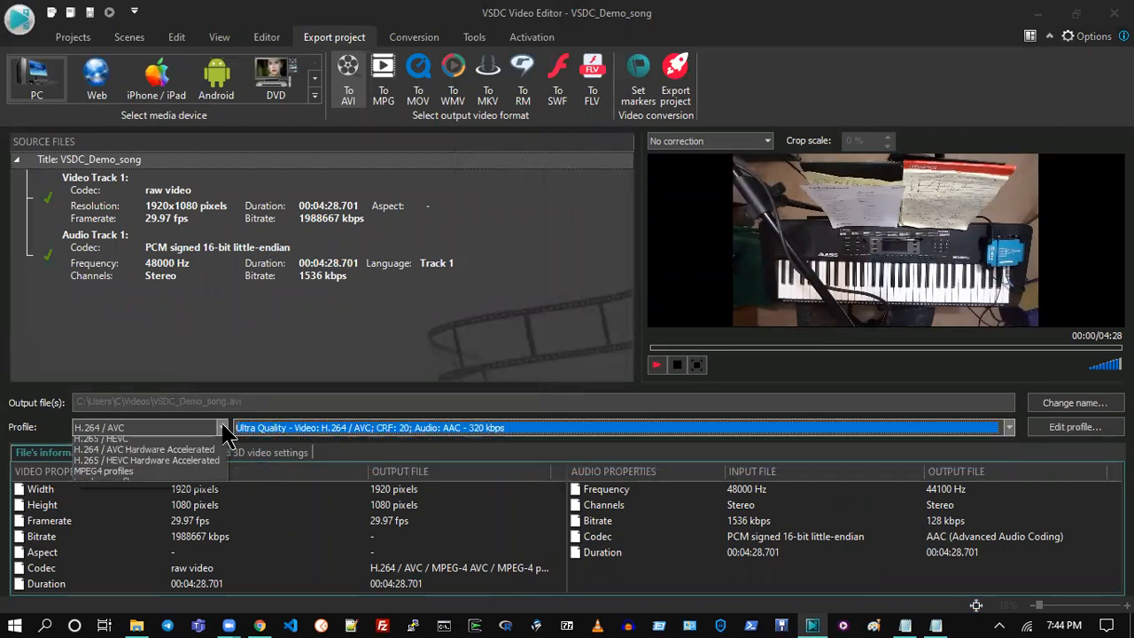
left_click(142, 498)
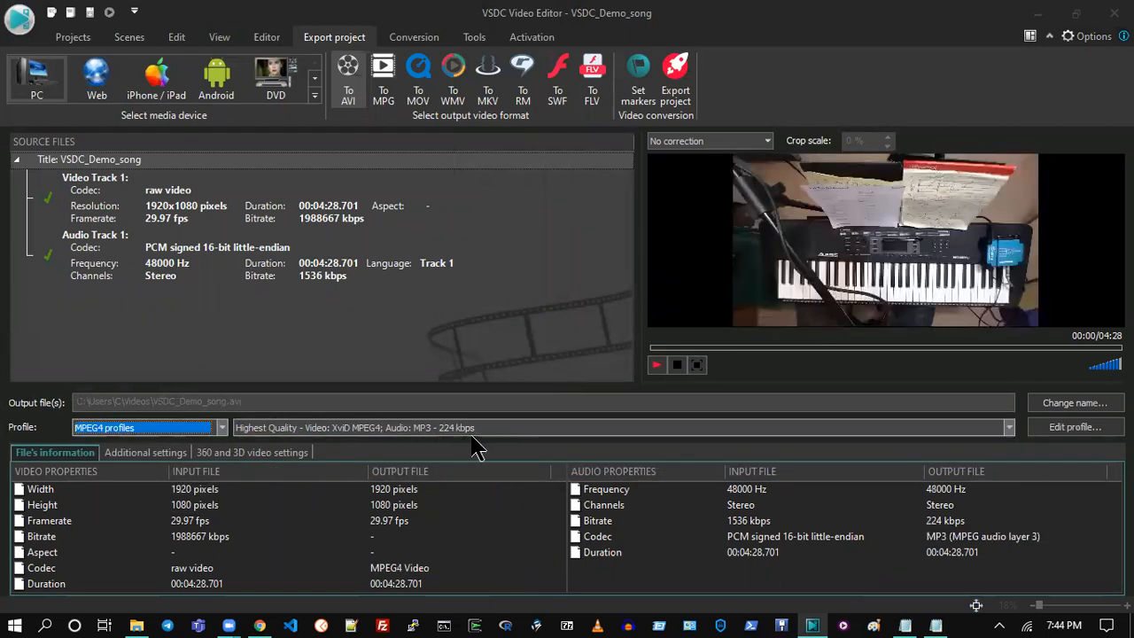
- Set the audio bitrate of the Highest Quality XviD MPEG4 profile to 320 kbps and apply the profile
key("Tab")
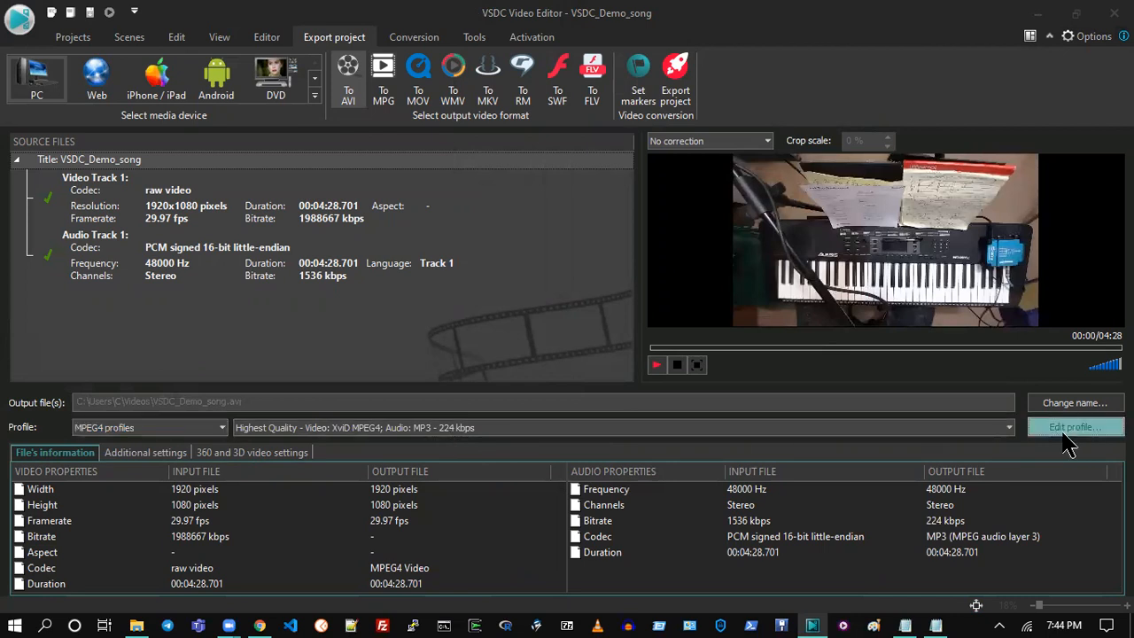
key("Return")
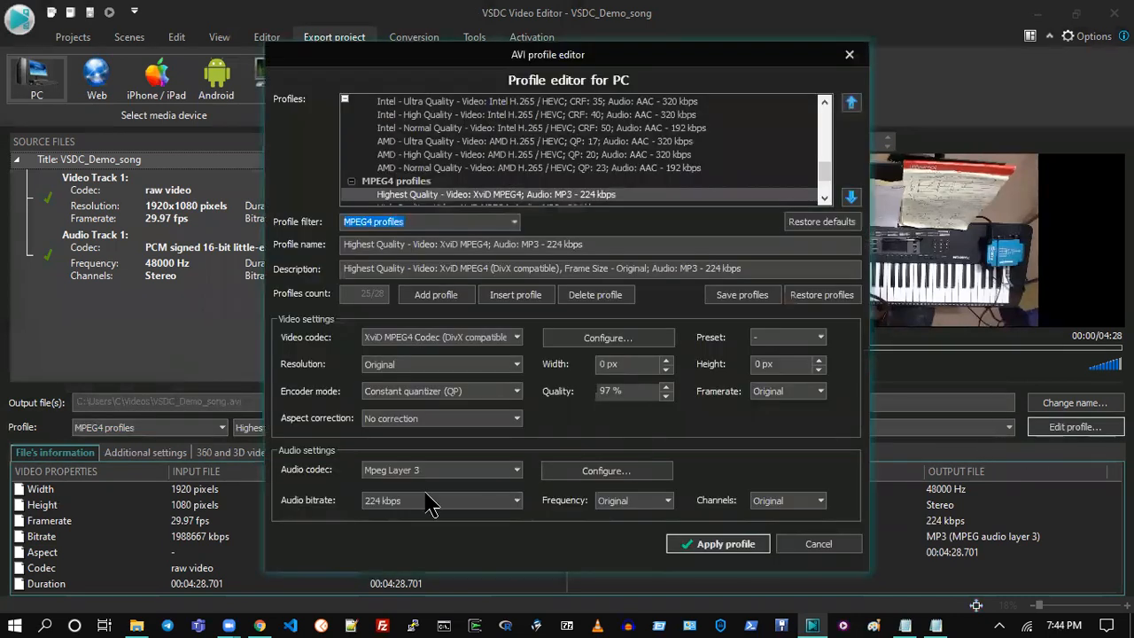
left_click(518, 500)
left_click(454, 476)
left_click(496, 502)
left_click(453, 486)
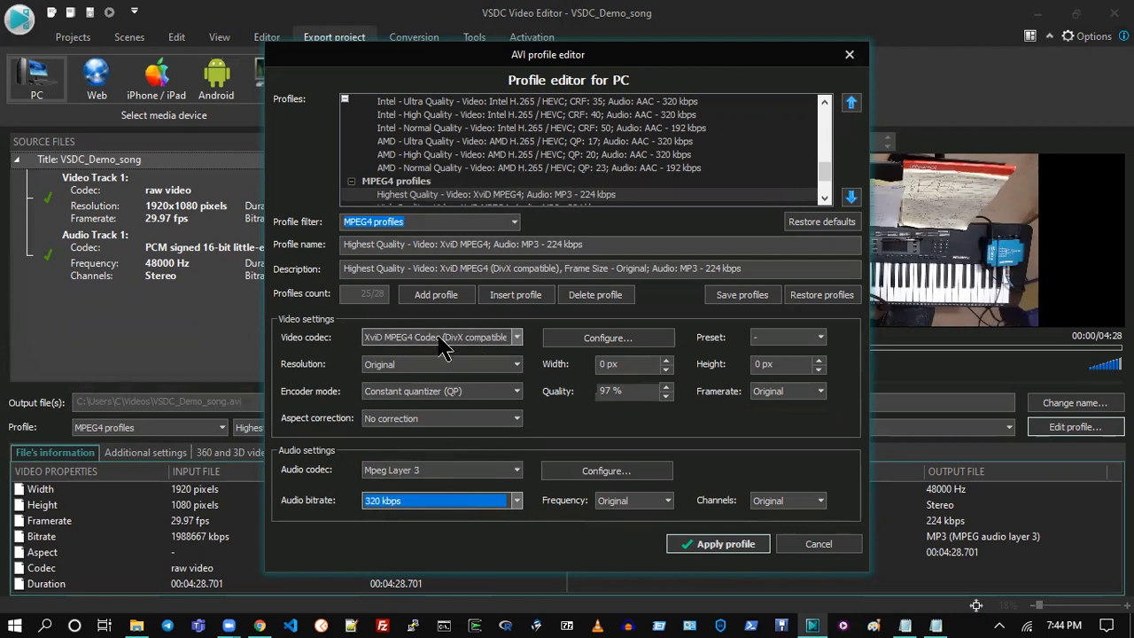
left_click(743, 544)
- Start the MPEG4 profile export without premium features and cancel instead of replacing the existing output file
left_click(675, 80)
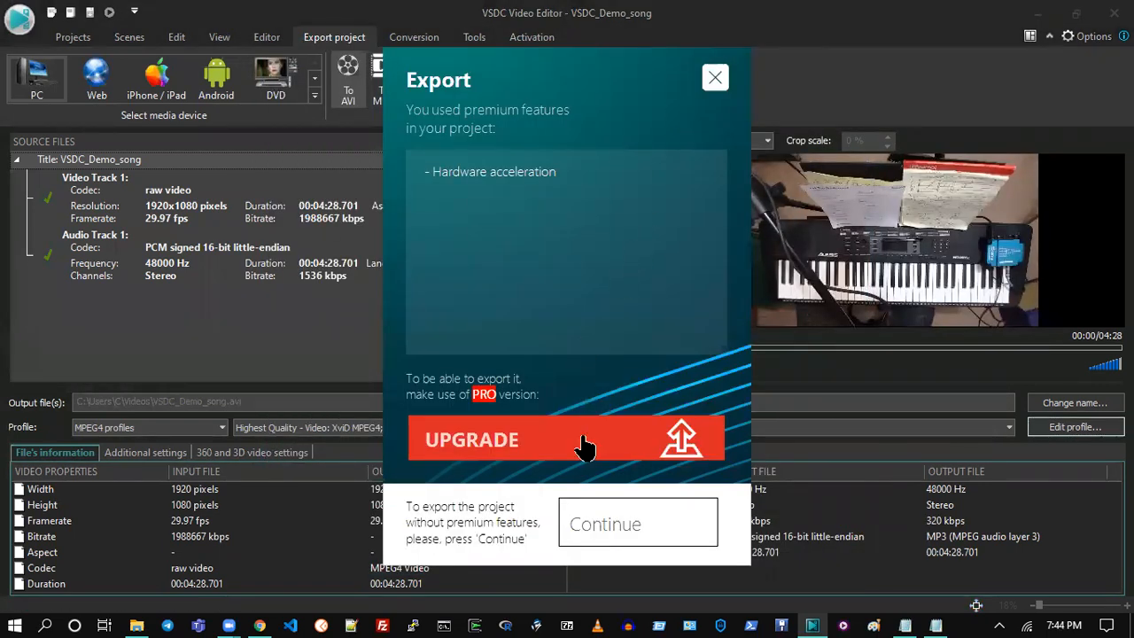
left_click(599, 519)
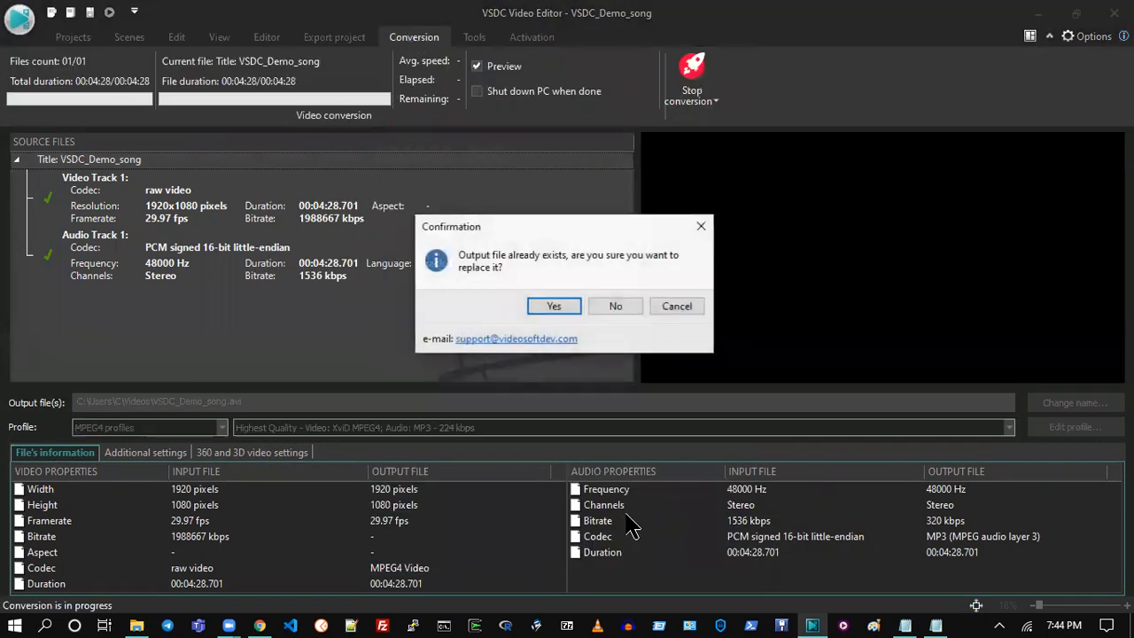
left_click(674, 308)
- Recheck the output file's save type, cancel the dialog, and set the export profile group to H.264 / AVC Hardware Accelerated
left_click(1073, 403)
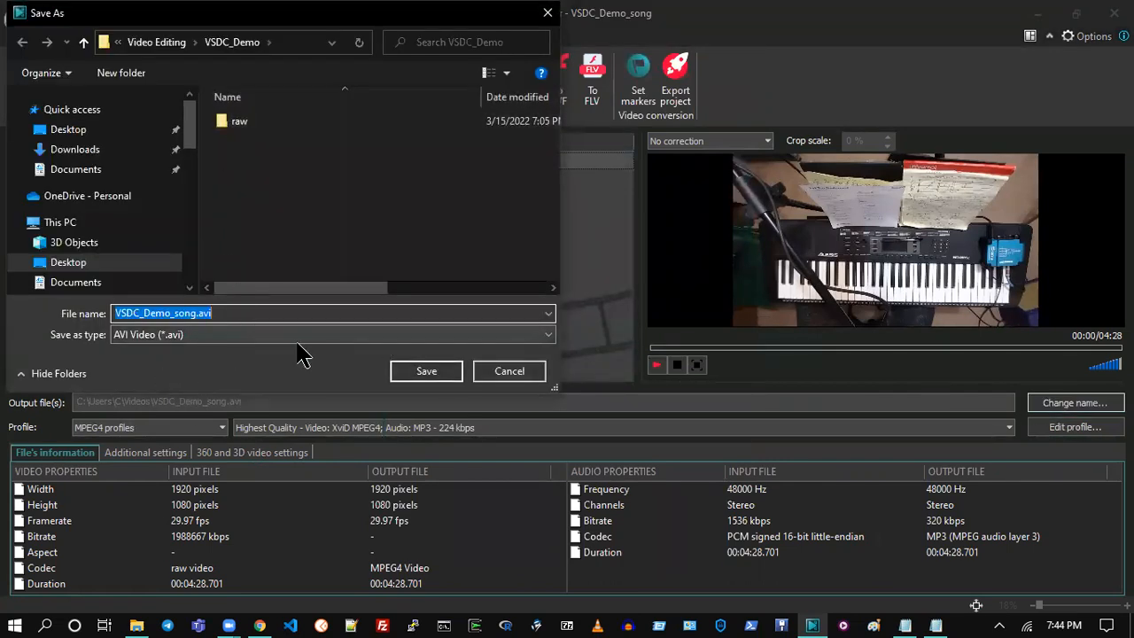
left_click(219, 337)
left_click(293, 347)
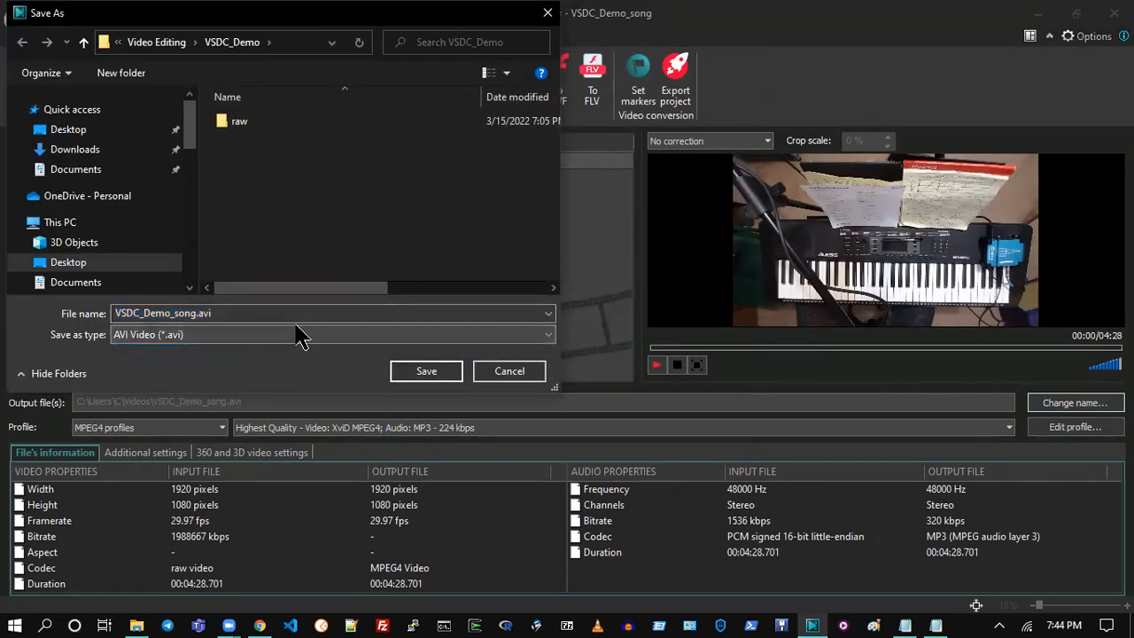
left_click(509, 371)
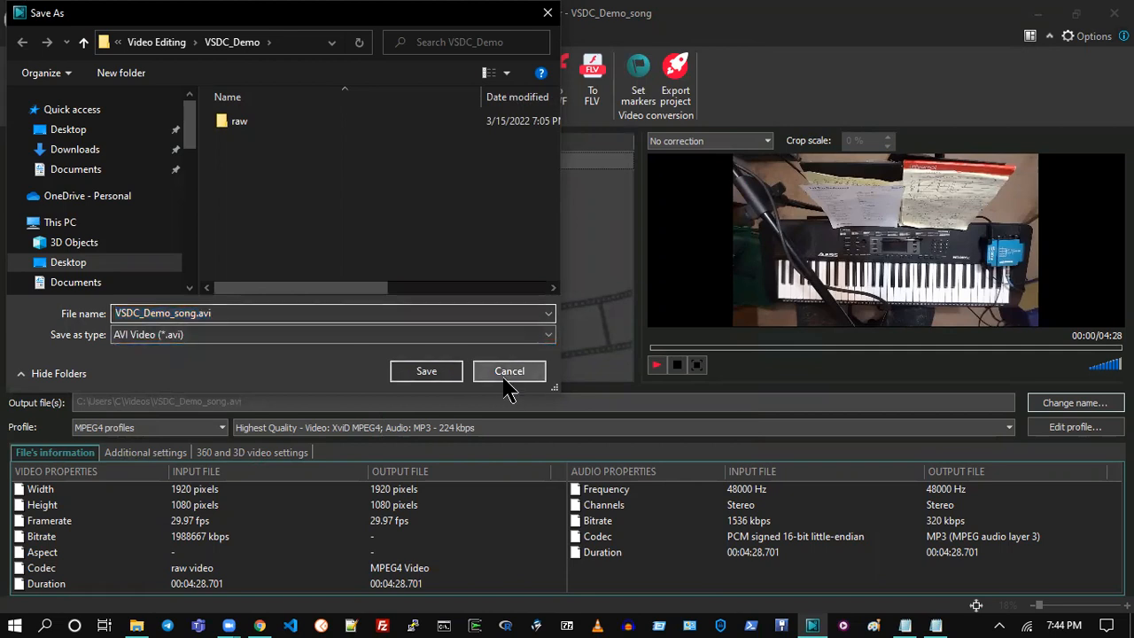
left_click(193, 429)
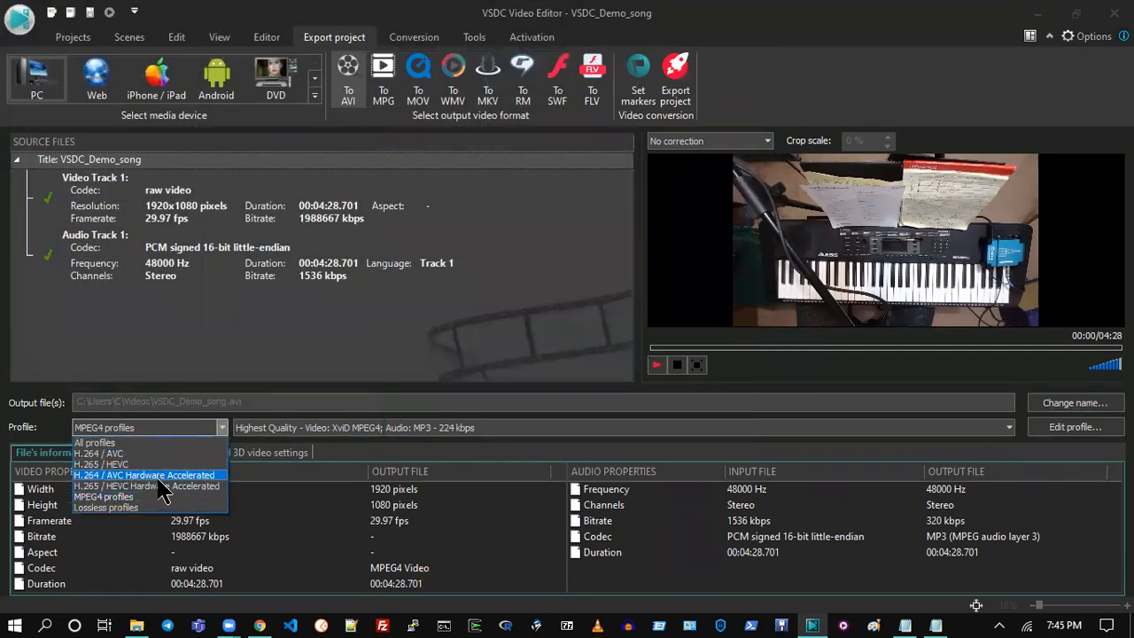
left_click(164, 476)
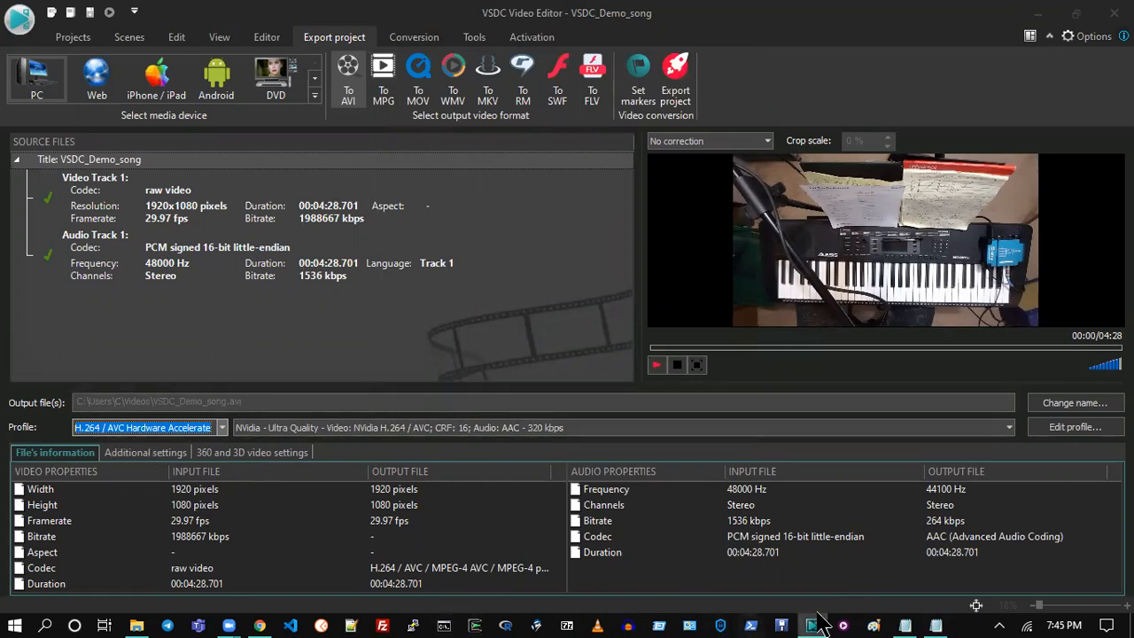
- Switch to VLC media player and begin a new conversion with the Convert / Save command
left_click(565, 624)
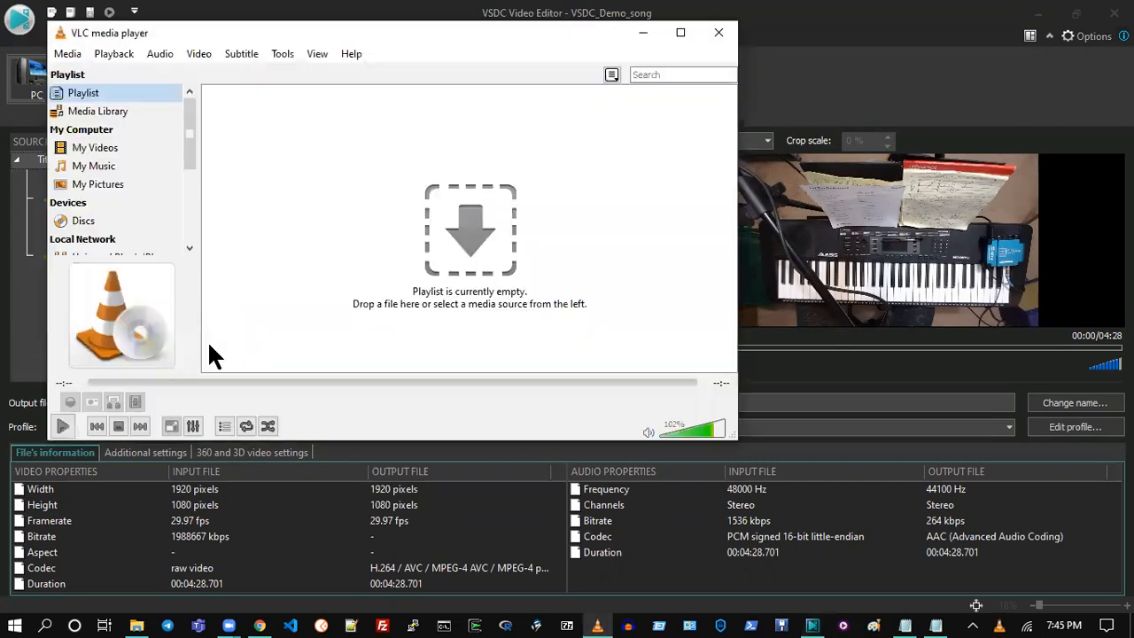
left_click(80, 52)
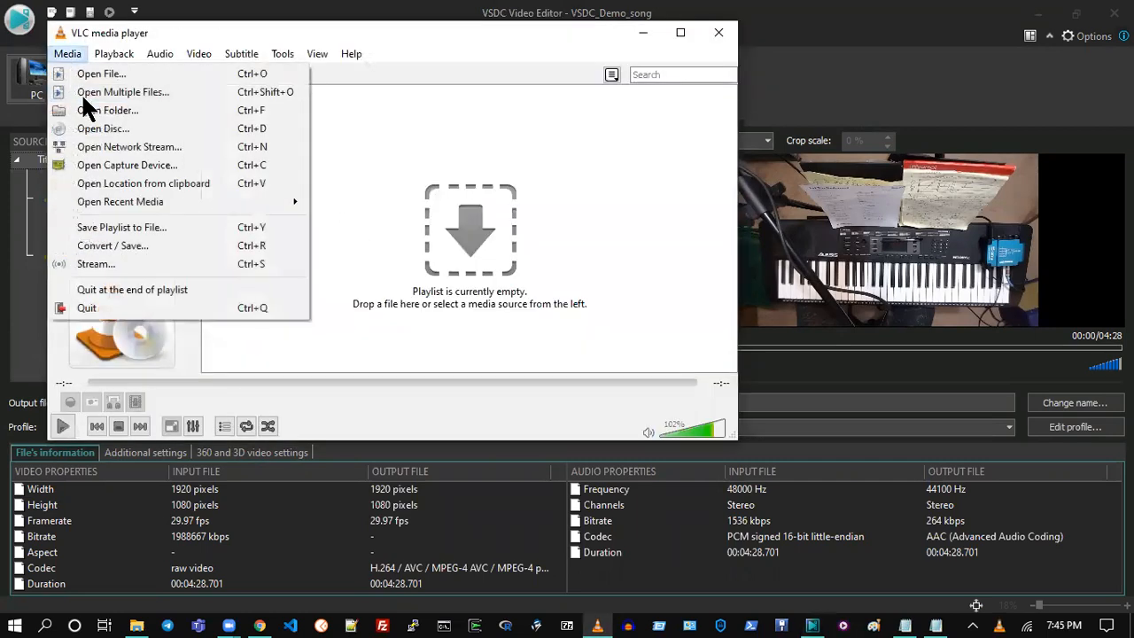
left_click(96, 244)
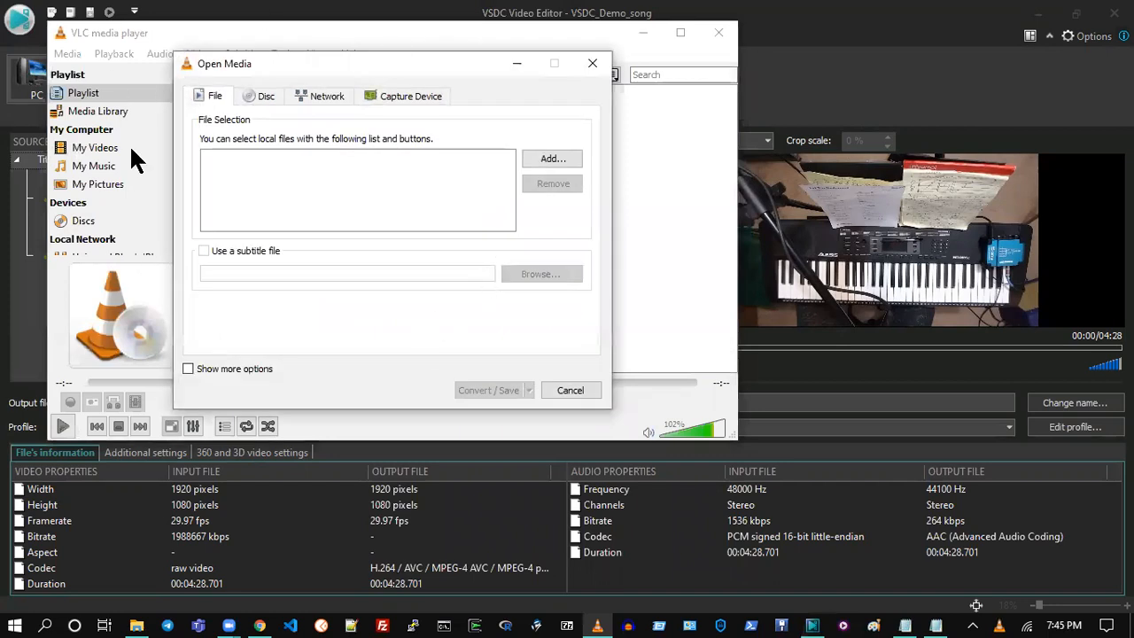
- Switch to Chrome and view the official VLC media player page on videolan.org in a new tab
left_click(259, 626)
left_click(222, 14)
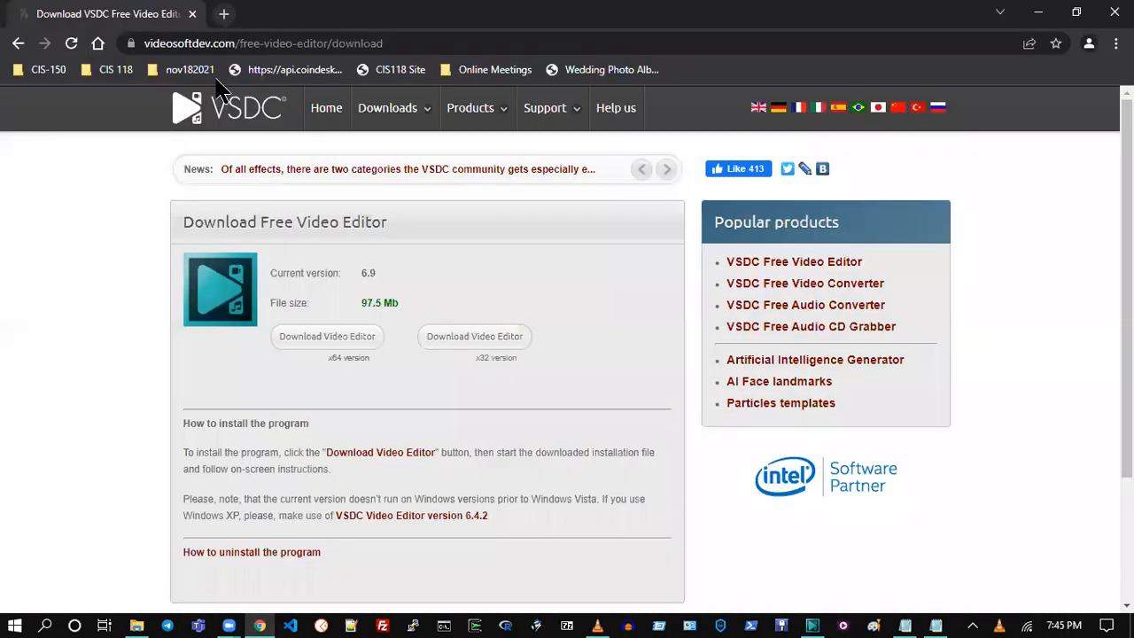
type("vlc Video Editor")
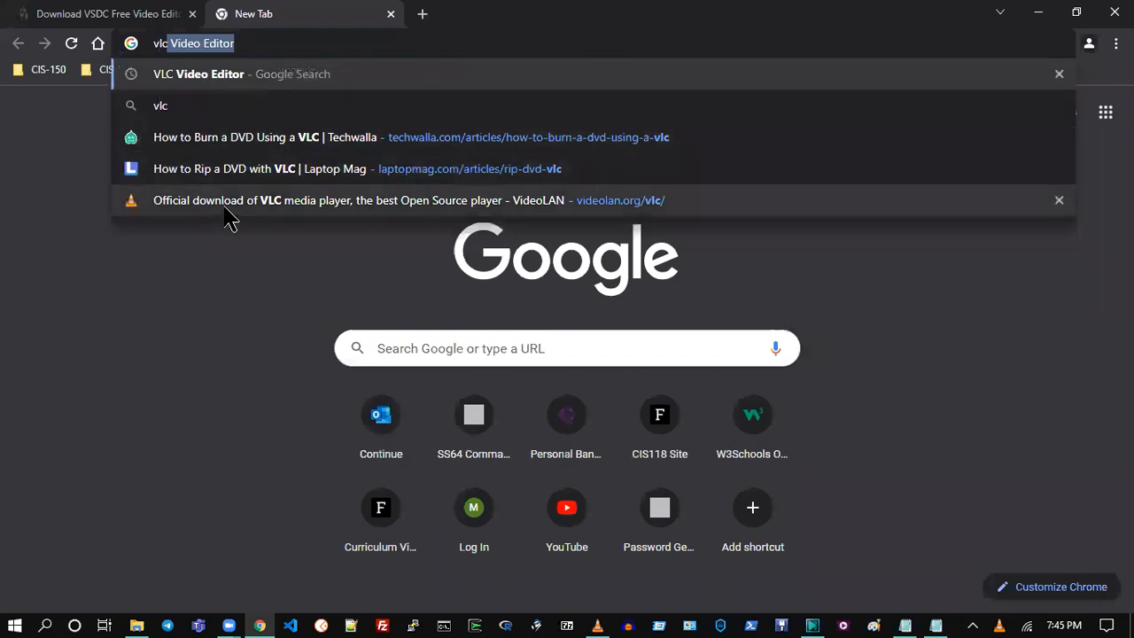
left_click(230, 211)
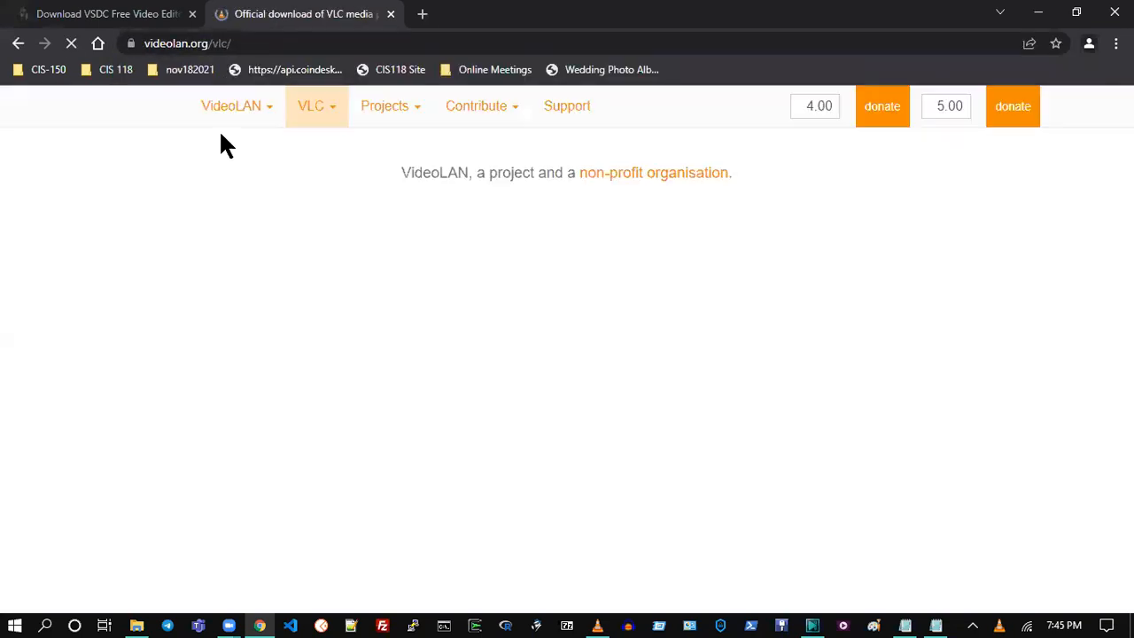
left_click(314, 108)
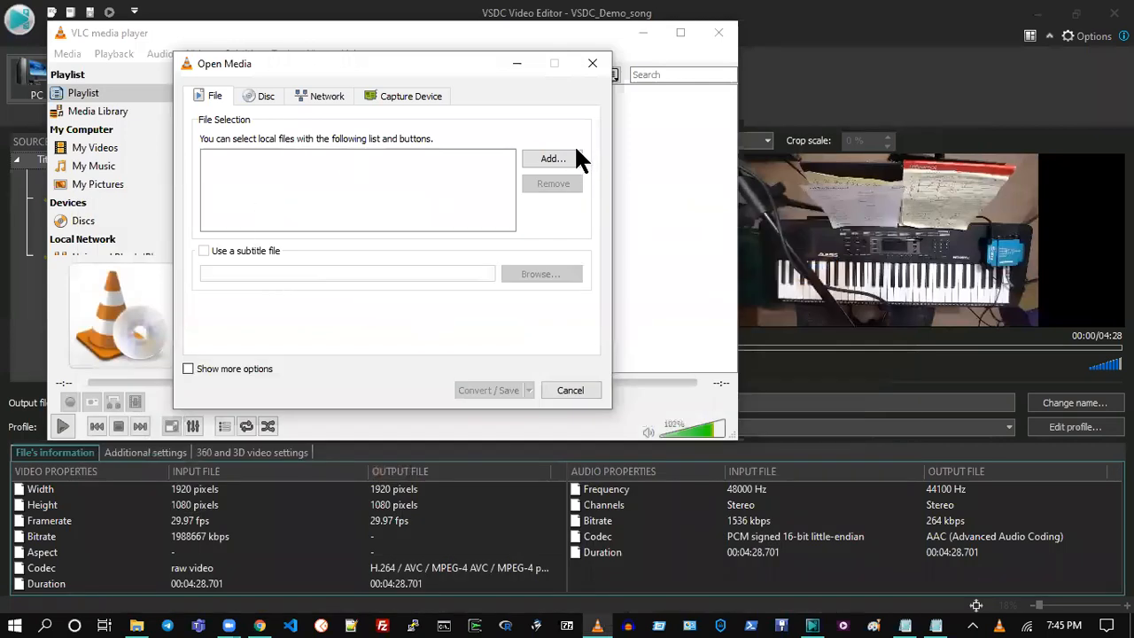
left_click(574, 159)
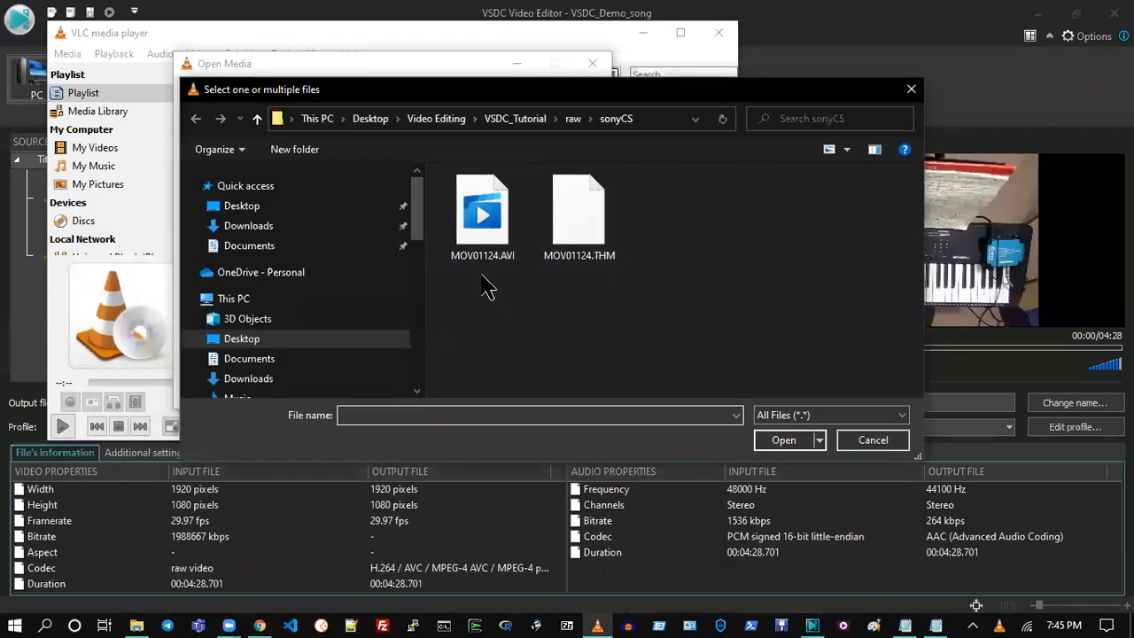
left_click(535, 118)
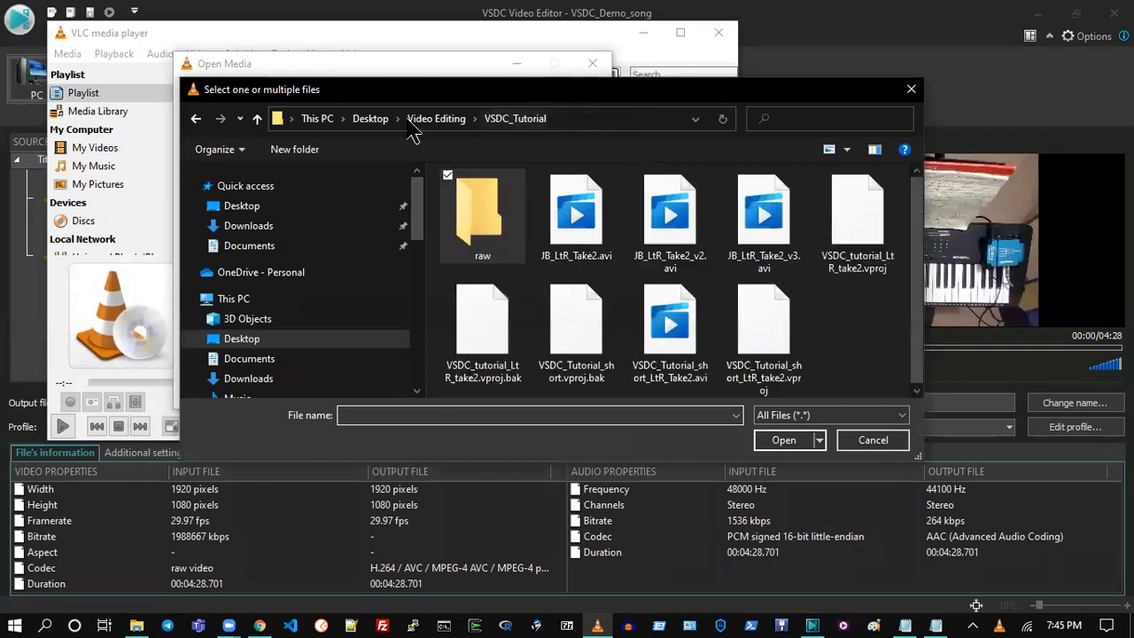
left_click(436, 118)
double_click(506, 358)
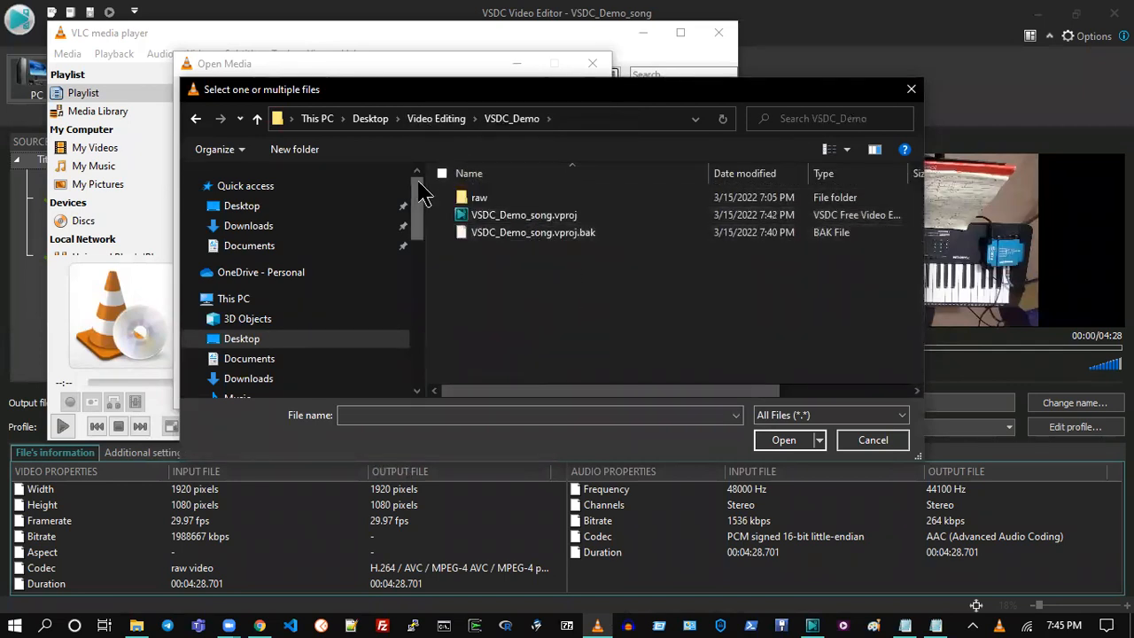
left_click(436, 118)
scroll(514, 387, "down", 1)
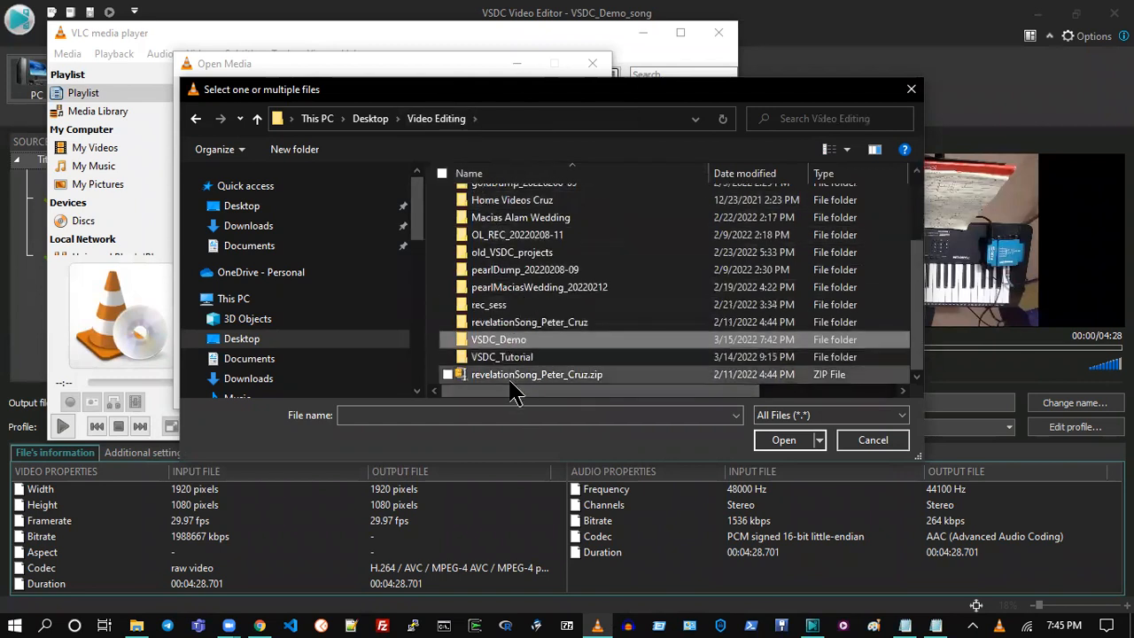
double_click(511, 374)
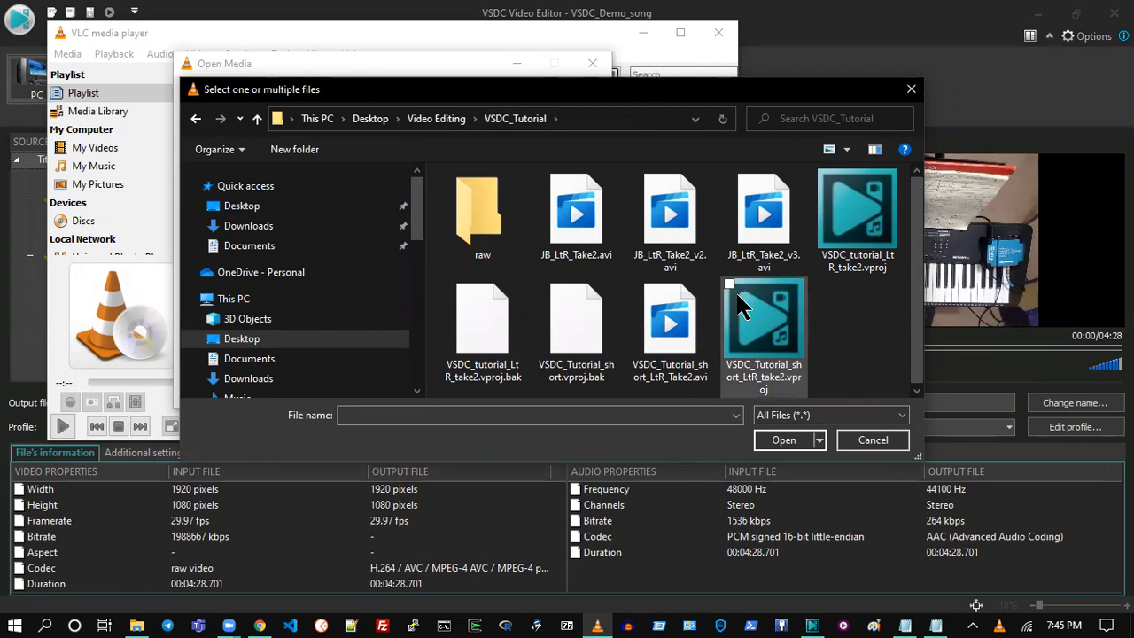
left_click(872, 439)
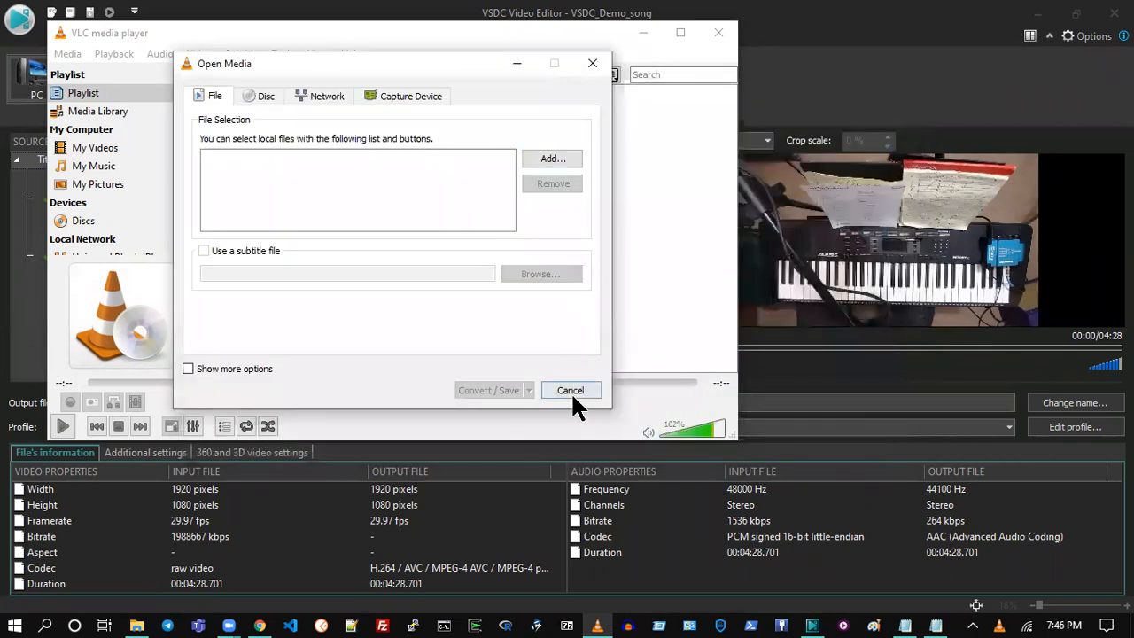
left_click(571, 396)
- Start a new VLC conversion with VSDC_Tutorial_short_LtR_Take2.avi from the VSDC_Tutorial folder as source and proceed to its conversion settings
left_click(77, 59)
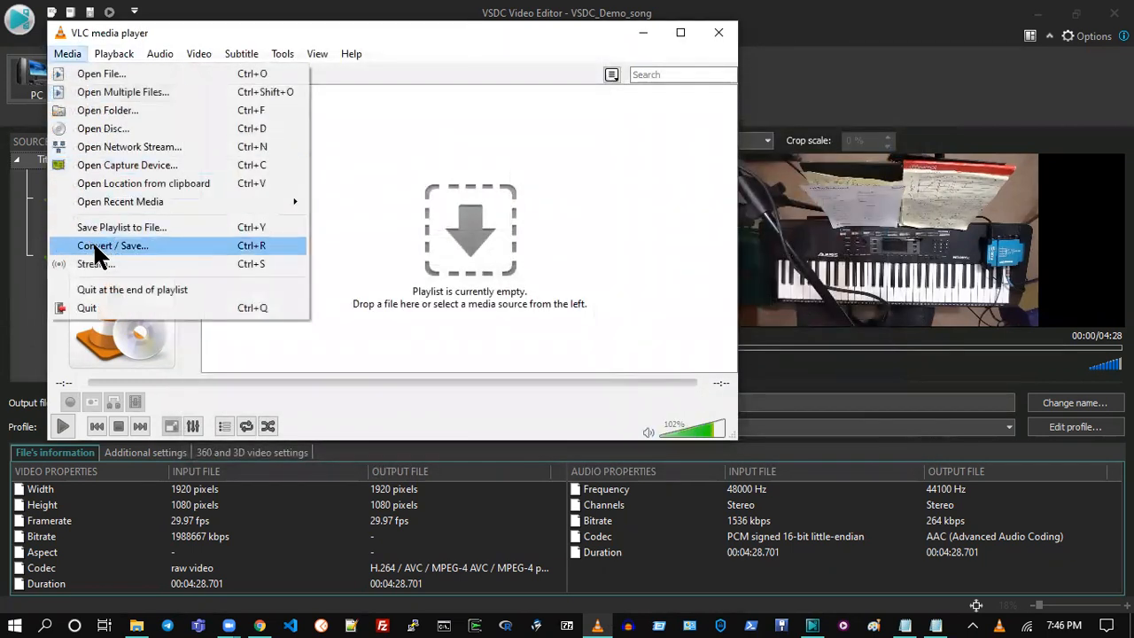
left_click(92, 242)
left_click(554, 161)
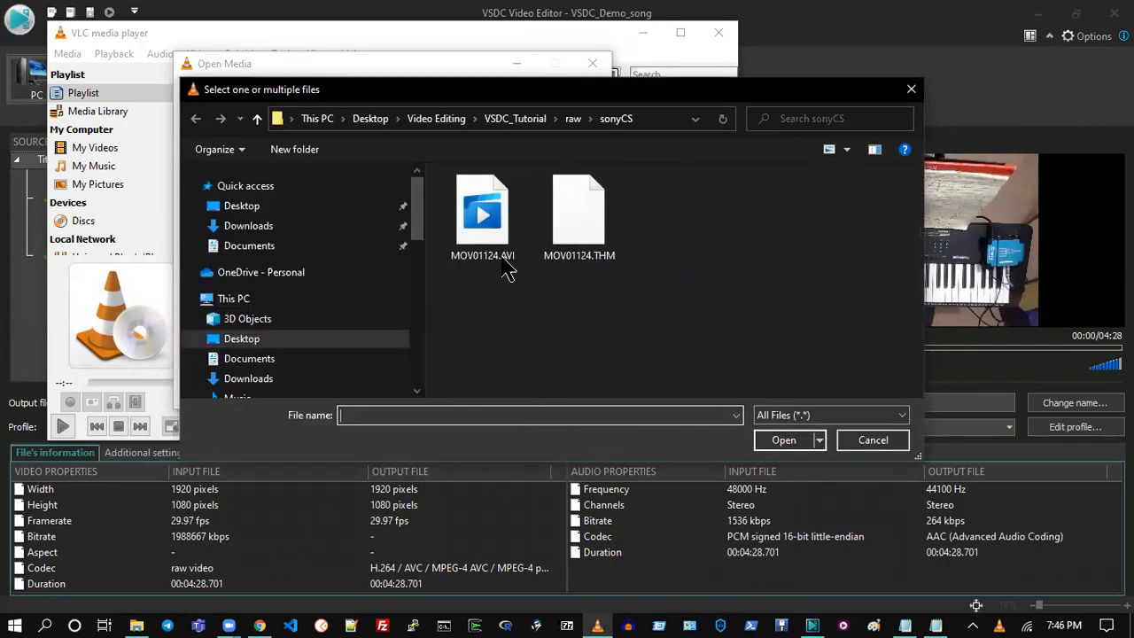
left_click(514, 118)
left_click(678, 385)
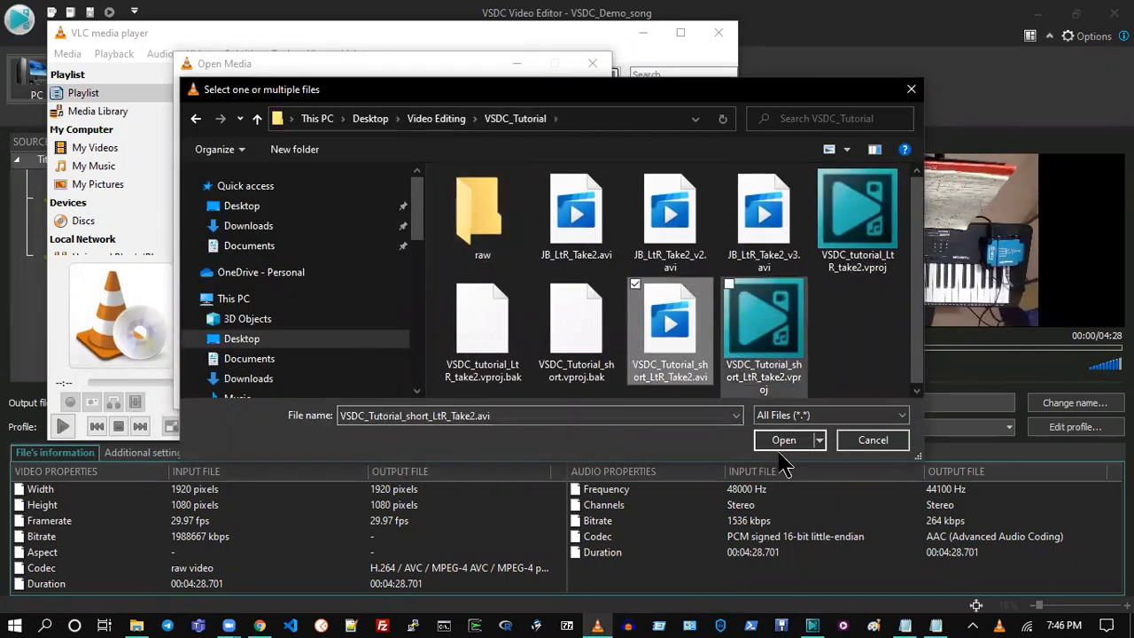
left_click(786, 443)
left_click(501, 390)
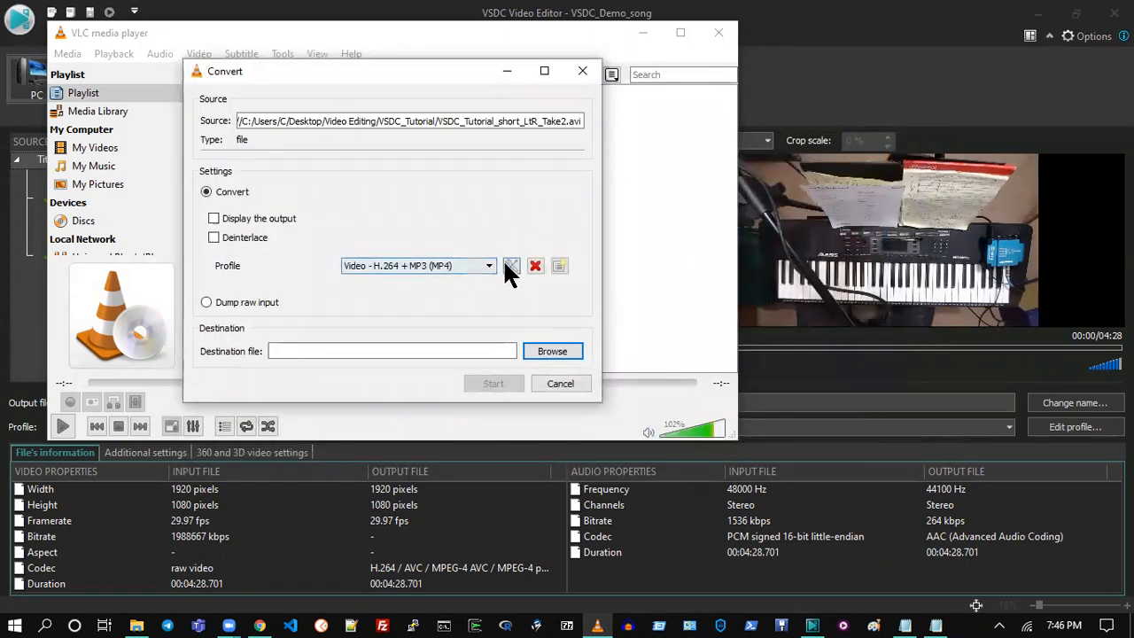
- Check the audio codec settings of the H.264 + MP3 (MP4) profile and choose the Video for MPEG4 1080p TV/device profile instead
left_click(509, 265)
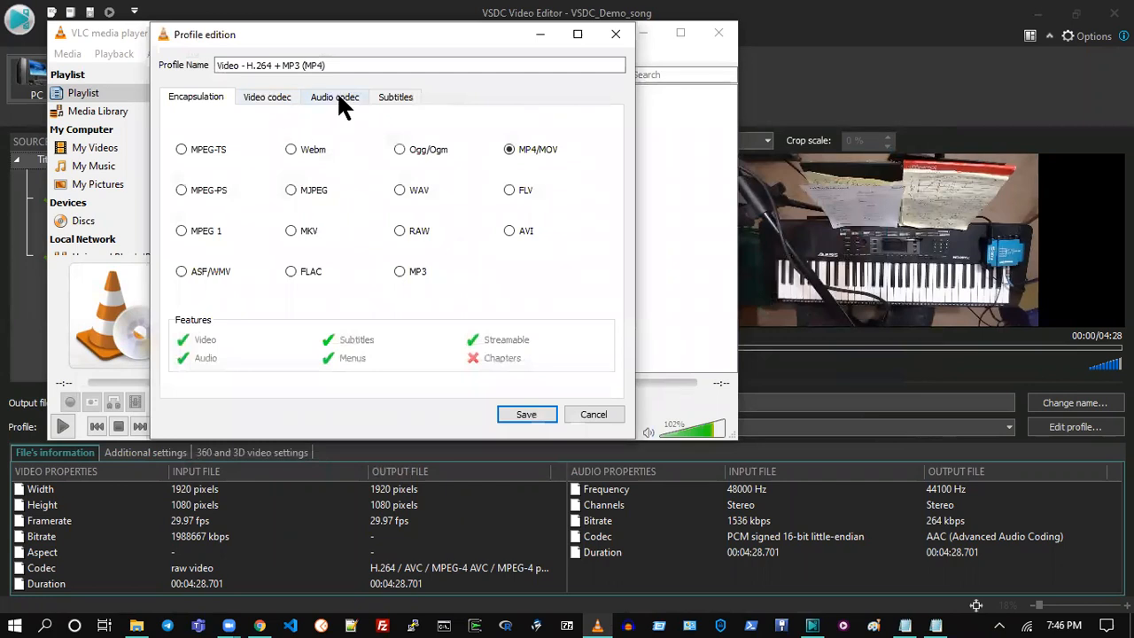
left_click(342, 99)
left_click(592, 413)
left_click(474, 261)
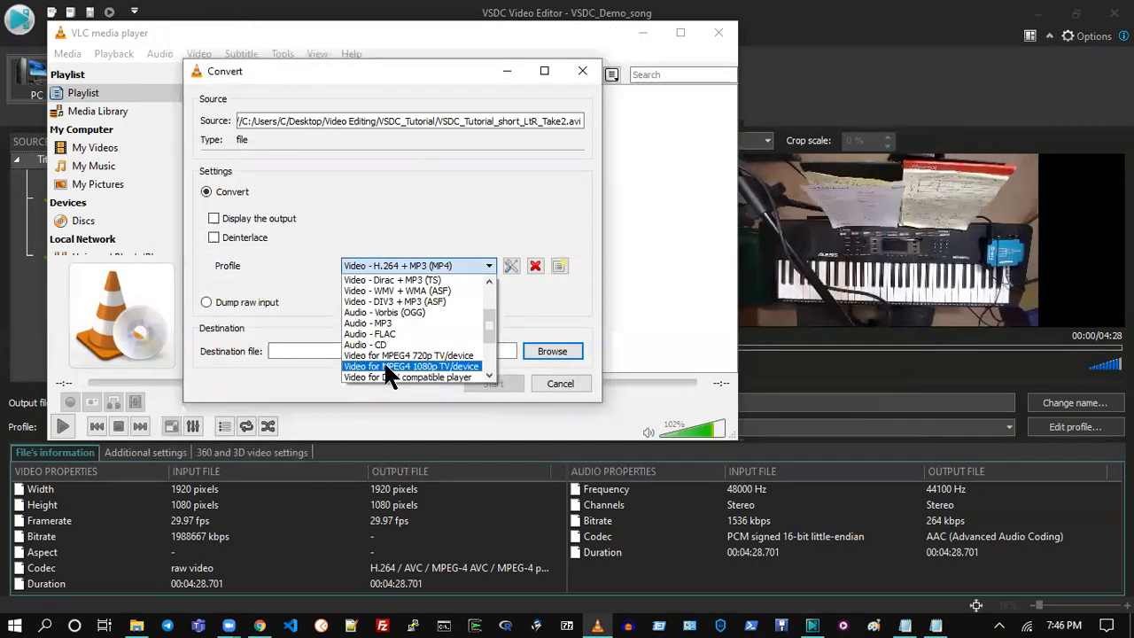
left_click(439, 366)
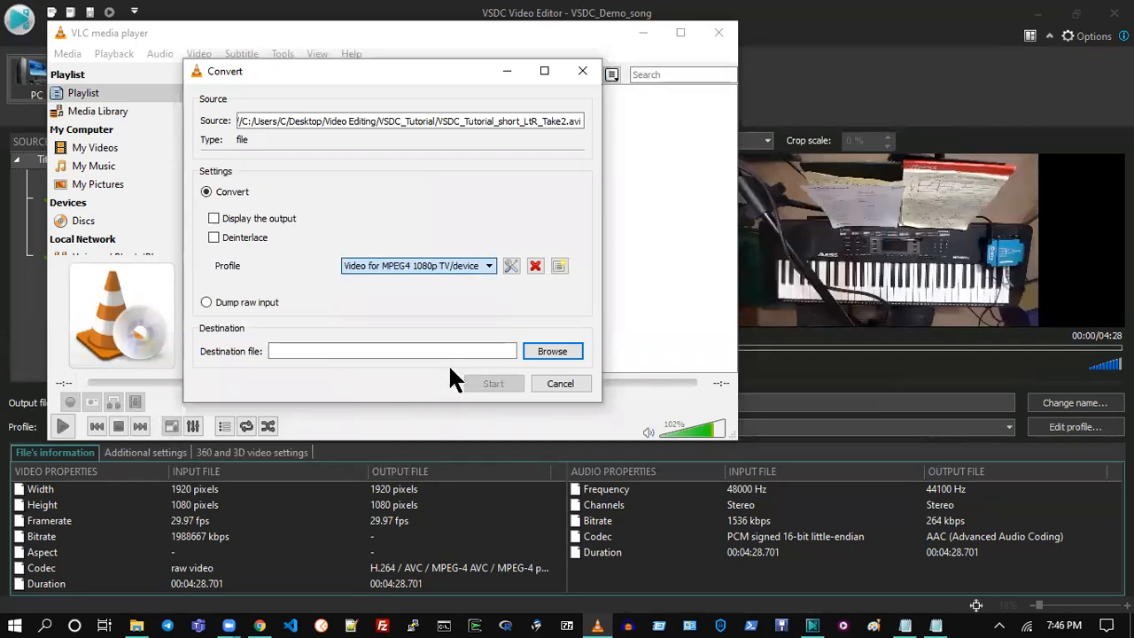
- Review the video and audio codec settings of the Video for MPEG4 1080p TV/device profile and save the profile
left_click(509, 266)
left_click(270, 96)
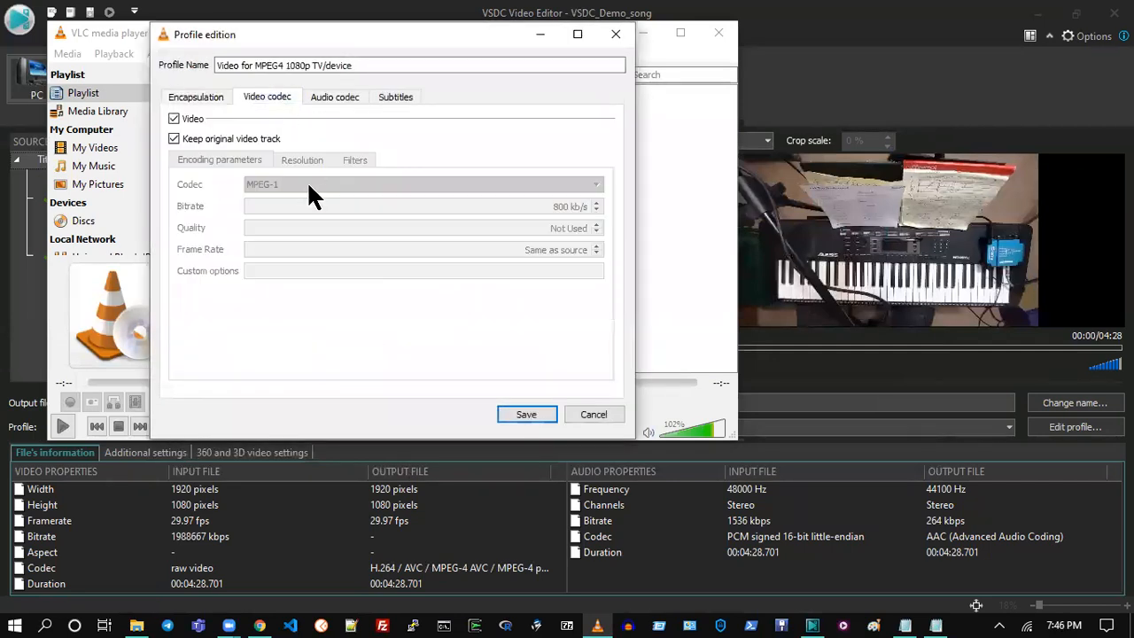
left_click(344, 97)
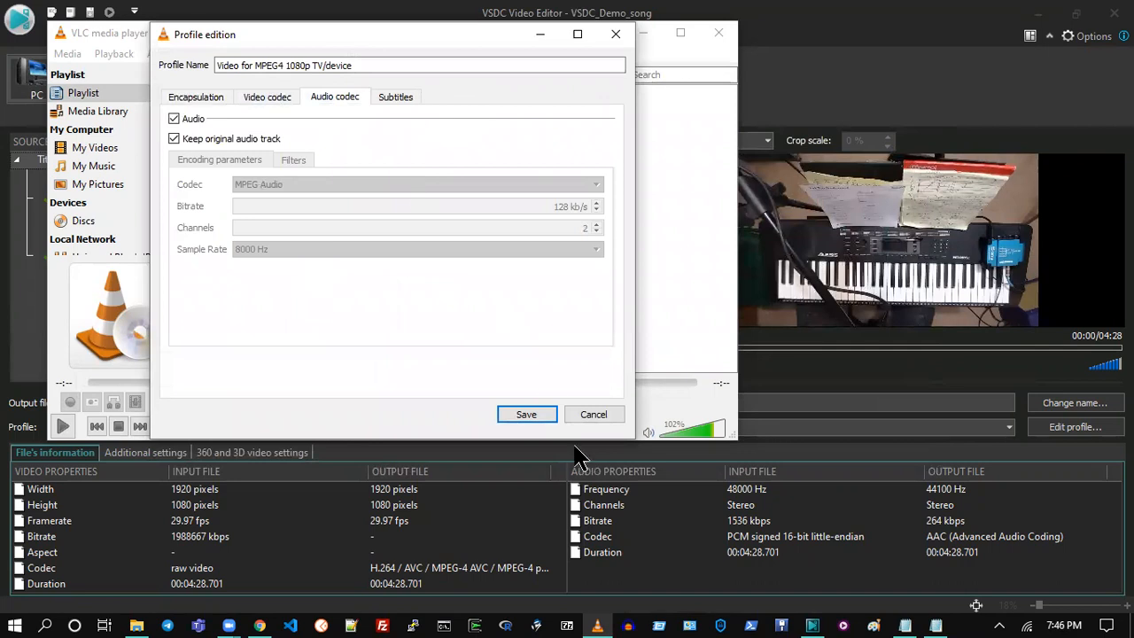
left_click(592, 414)
left_click(557, 347)
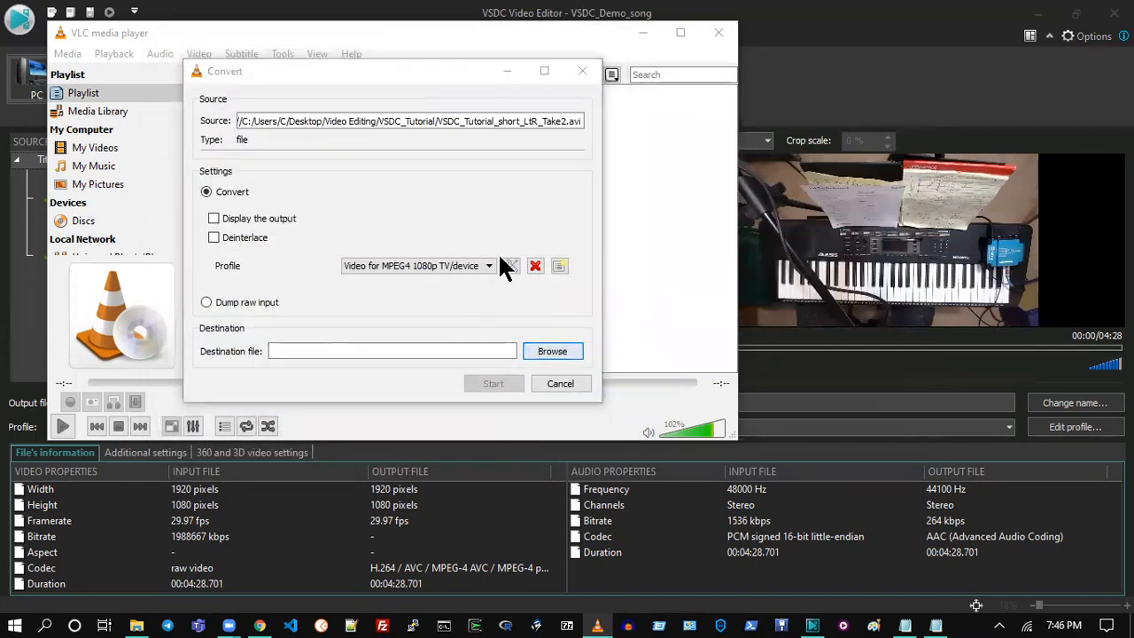
left_click(941, 450)
left_click(512, 266)
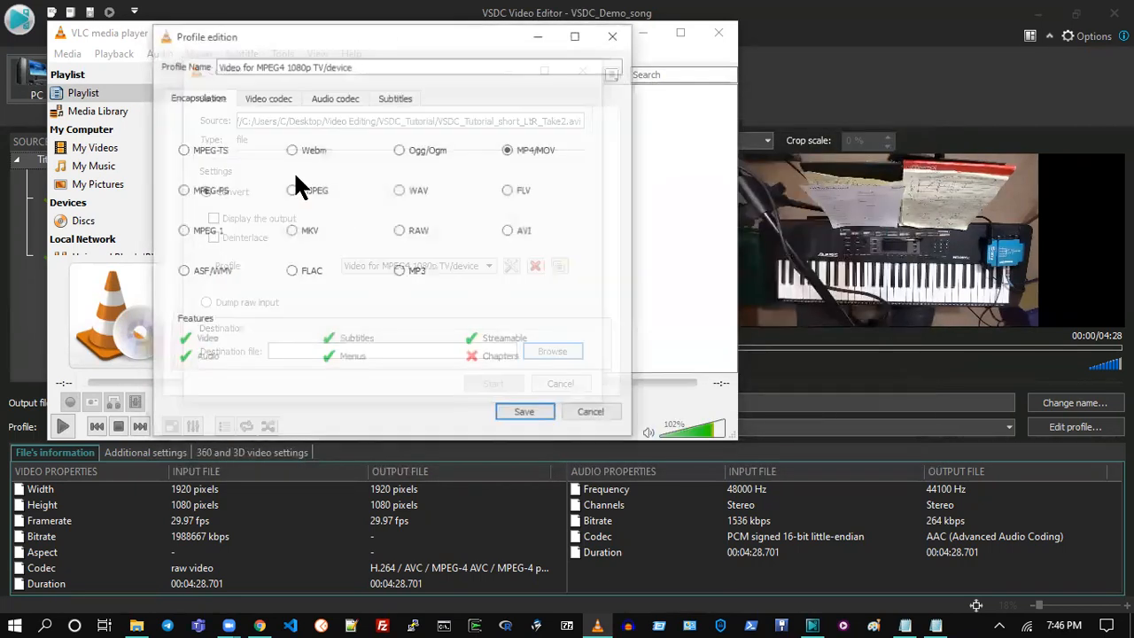
left_click(337, 98)
left_click(523, 415)
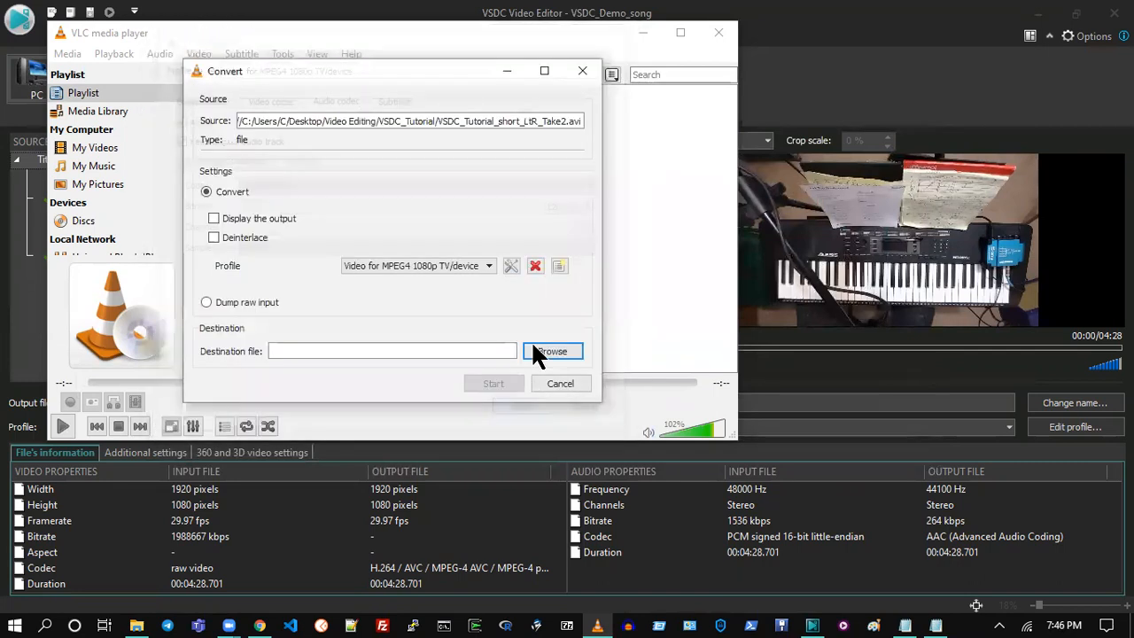
- Set the destination to an MP4 file named song-example in the VSDC_Tutorial folder and start the conversion
left_click(539, 351)
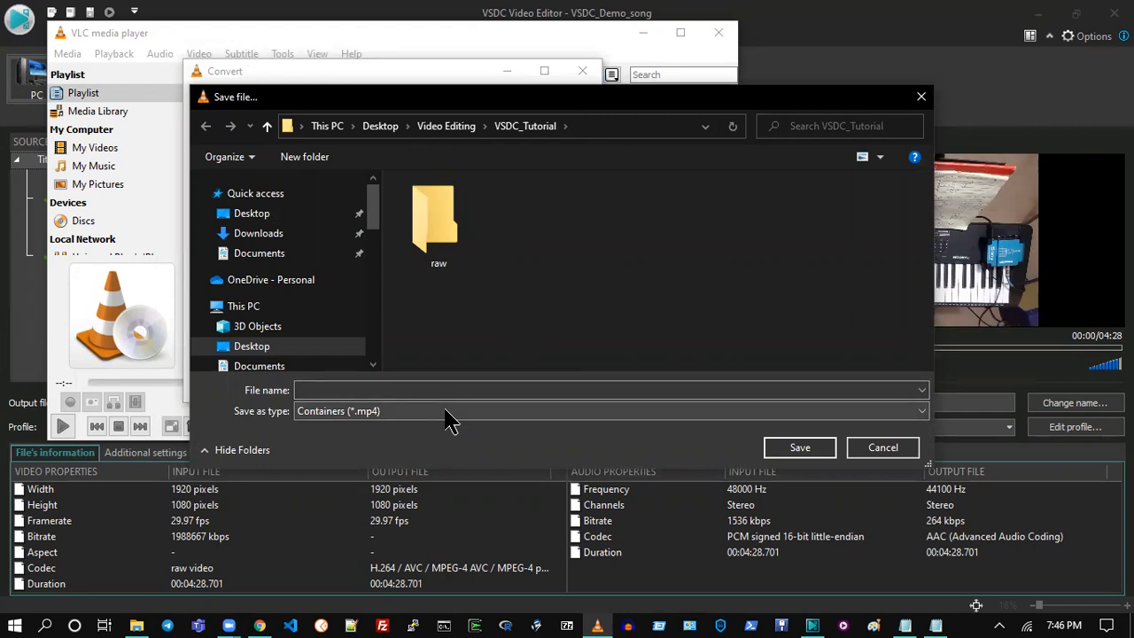
left_click(379, 390)
type("song-example")
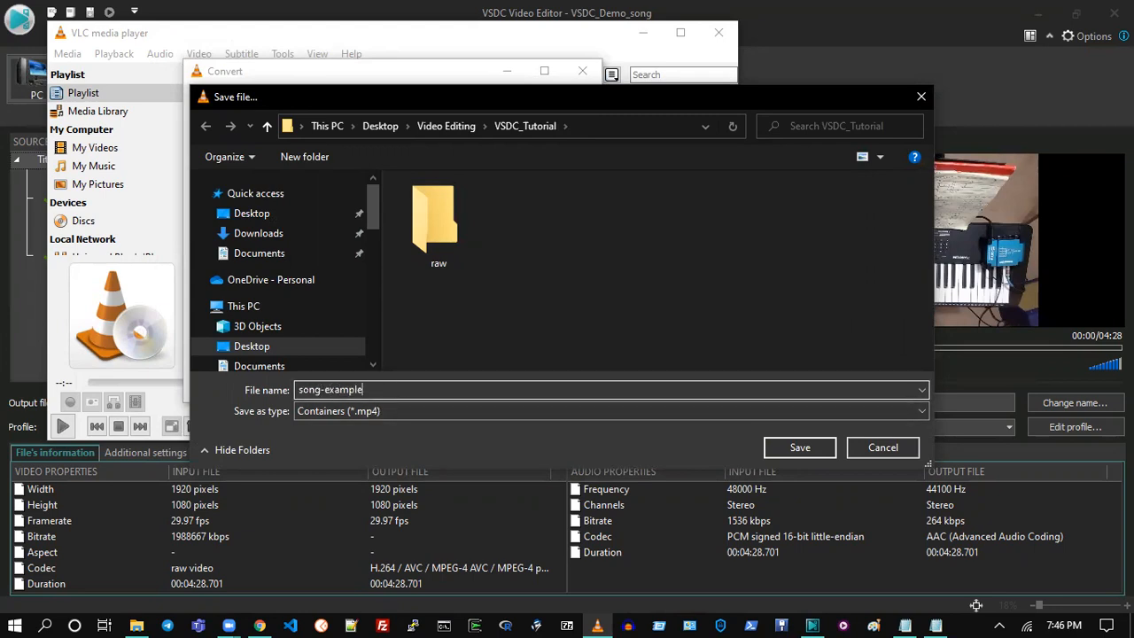
left_click(800, 449)
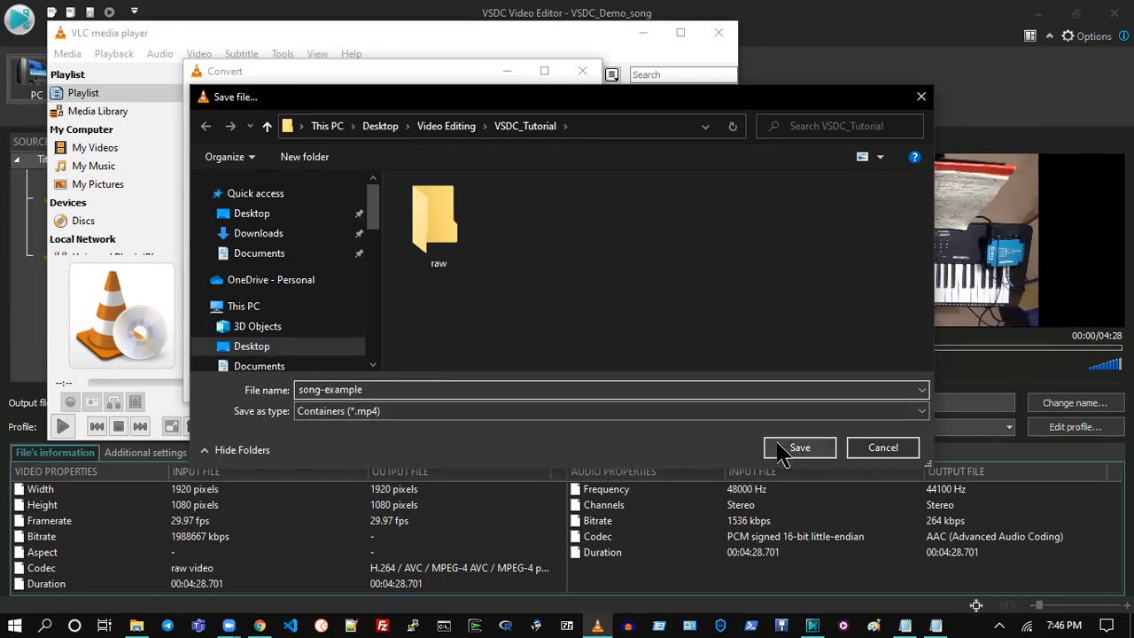
left_click(493, 384)
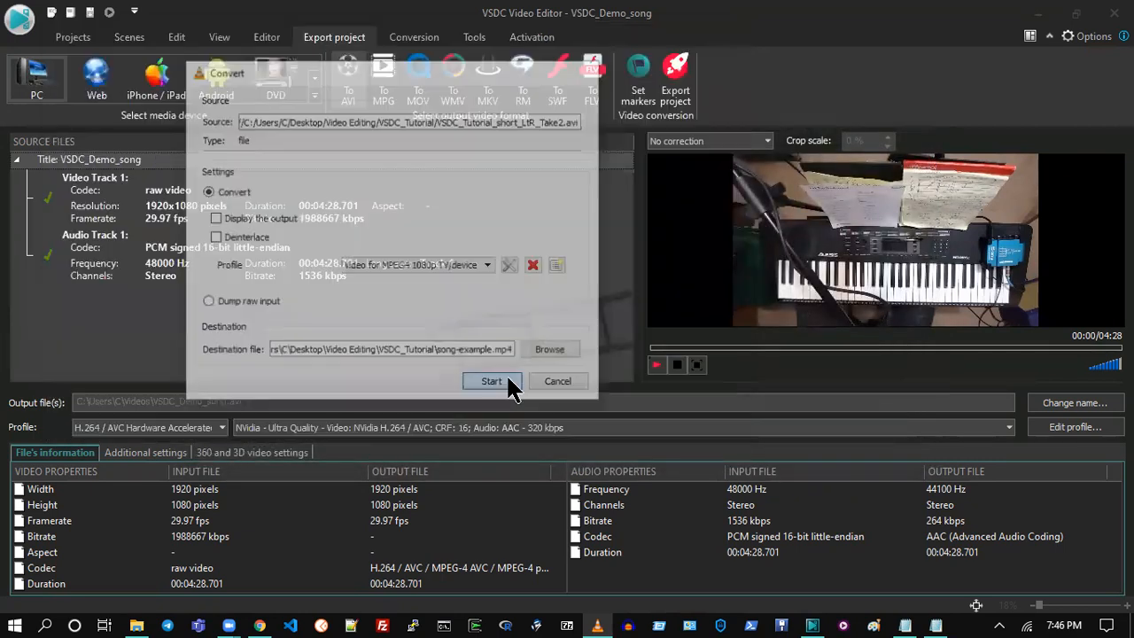
- Bring VLC back up to check the conversion's progress and close its window
left_click(596, 625)
left_click(114, 401)
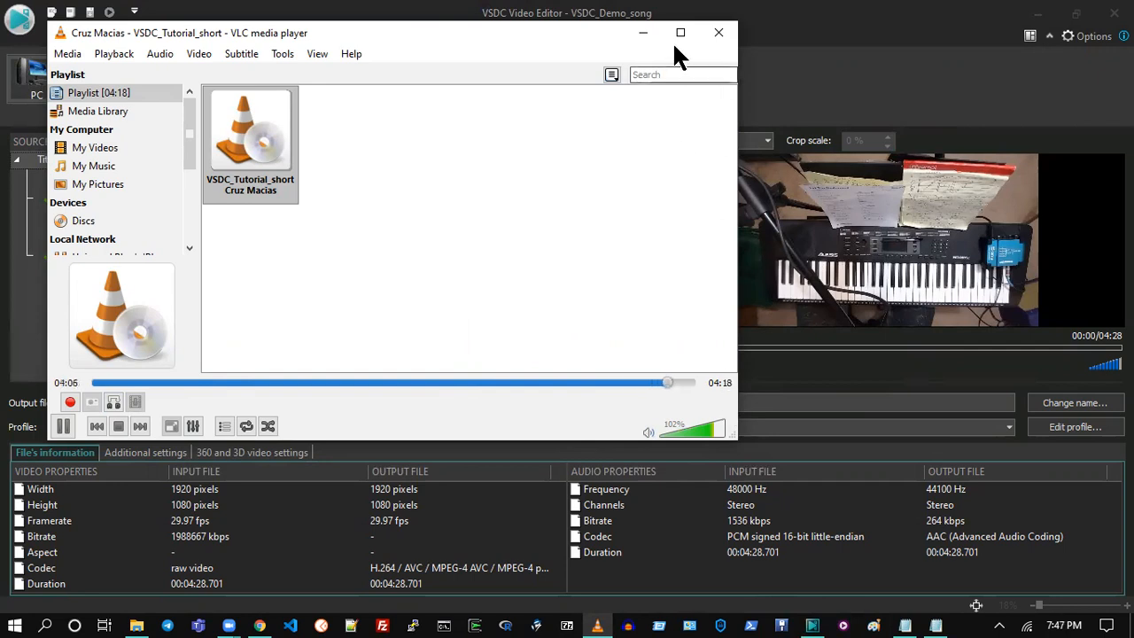
left_click(718, 33)
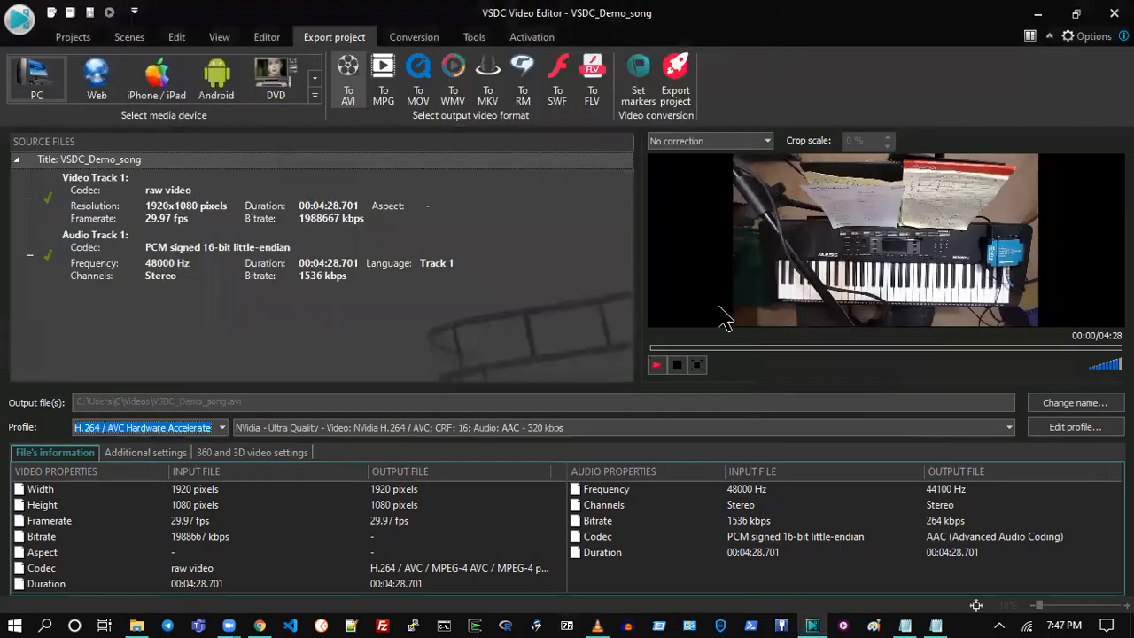
- Try to export the project with the hardware-accelerated profile, dismiss the premium features dialog, and recheck the conversion in VLC
left_click(673, 80)
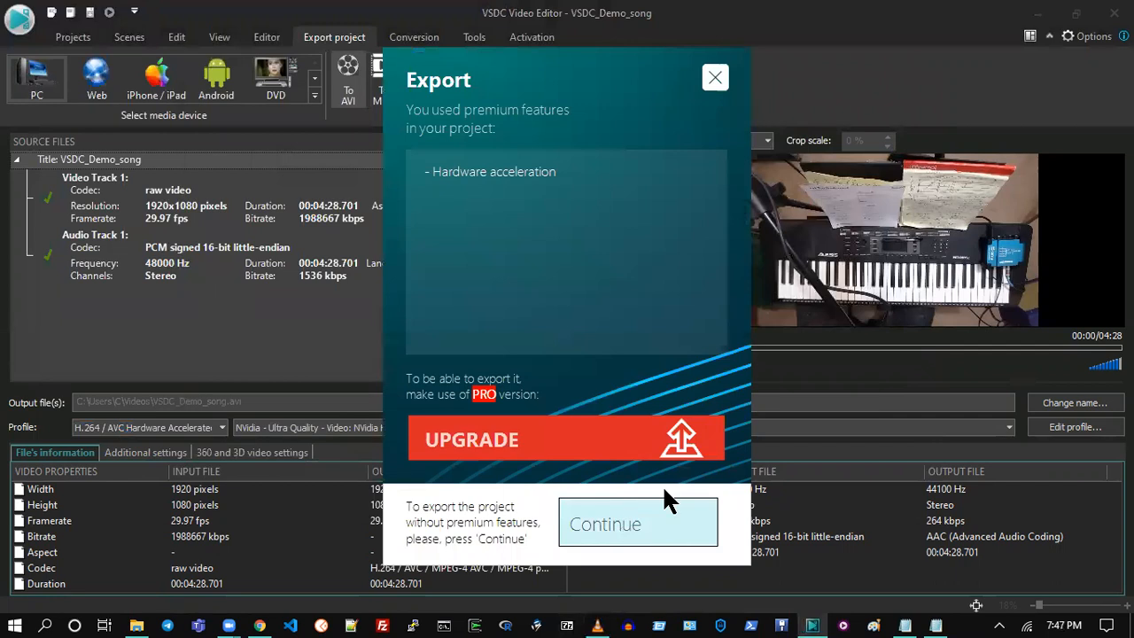
left_click(714, 78)
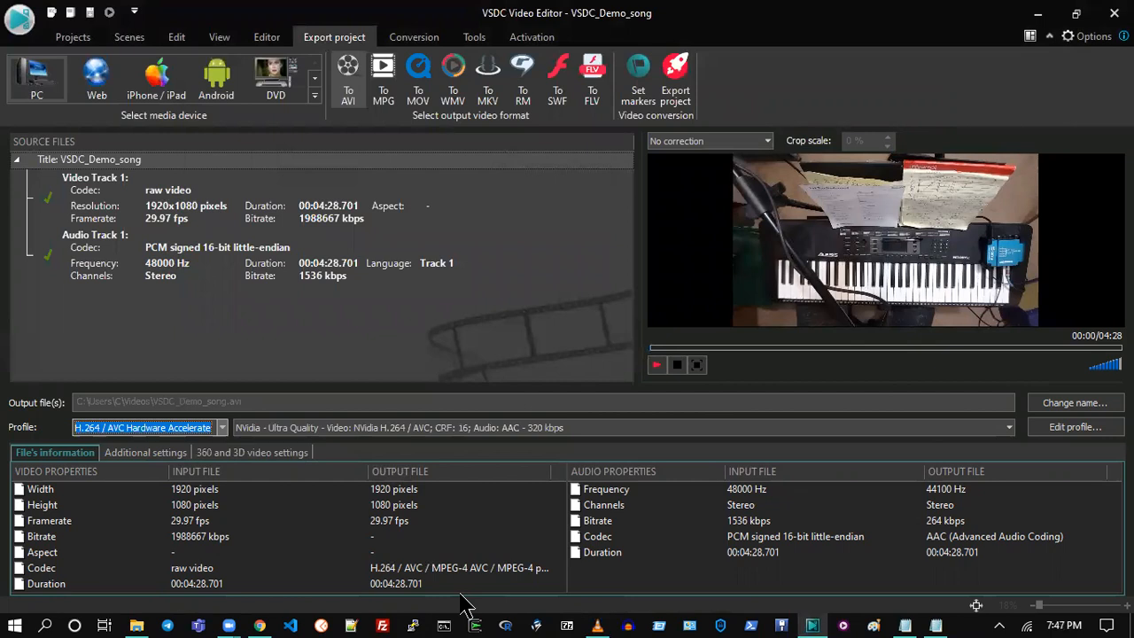
left_click(597, 625)
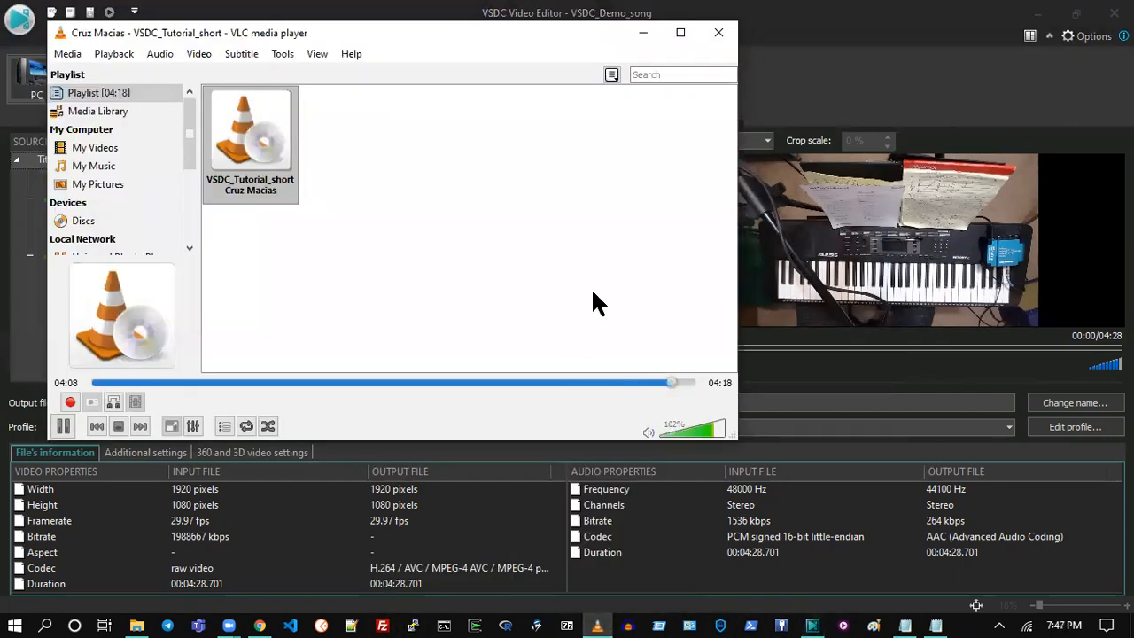
left_click(718, 33)
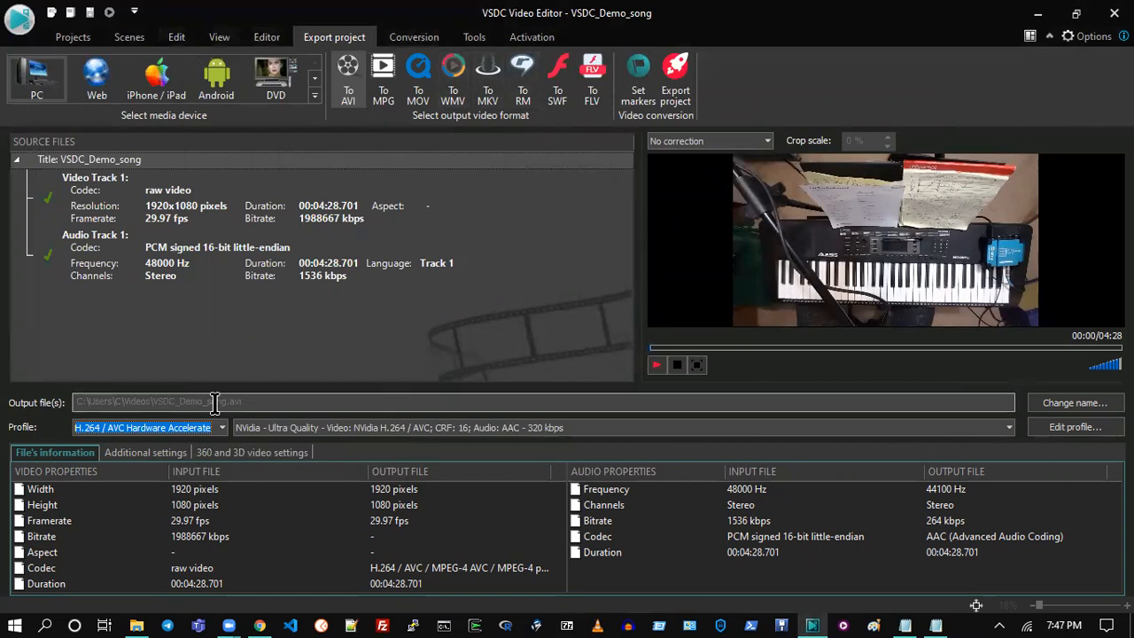
- Set the export's output file to VSDC_Demo_song.avi in the VSDC_Demo folder
left_click(1068, 403)
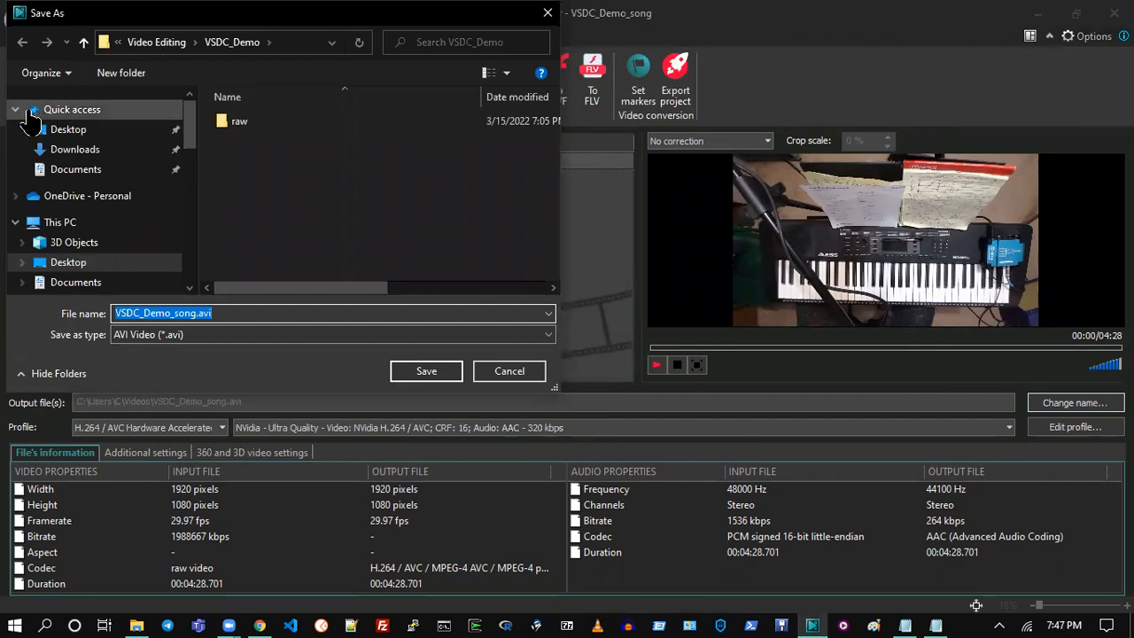
left_click(155, 43)
scroll(292, 266, "down", 2)
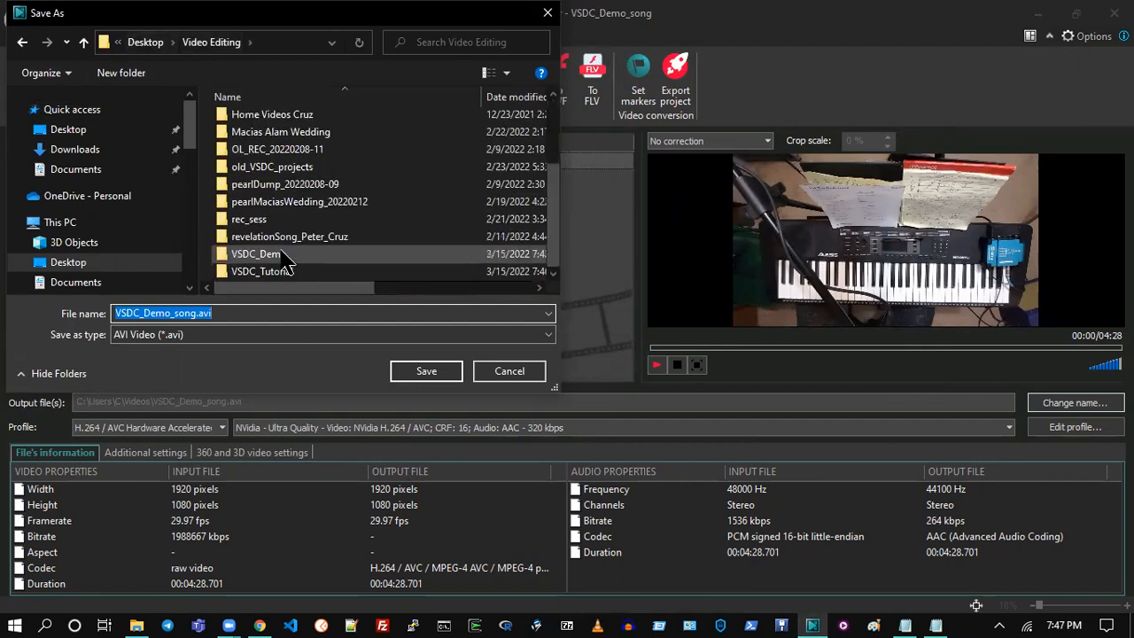
double_click(279, 254)
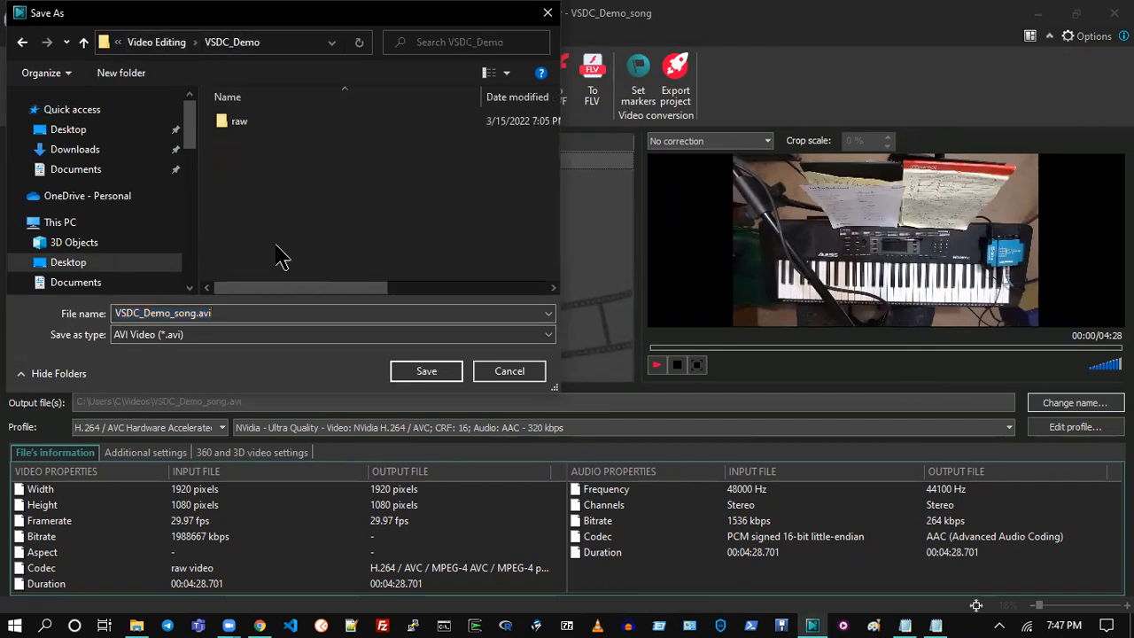
left_click(426, 371)
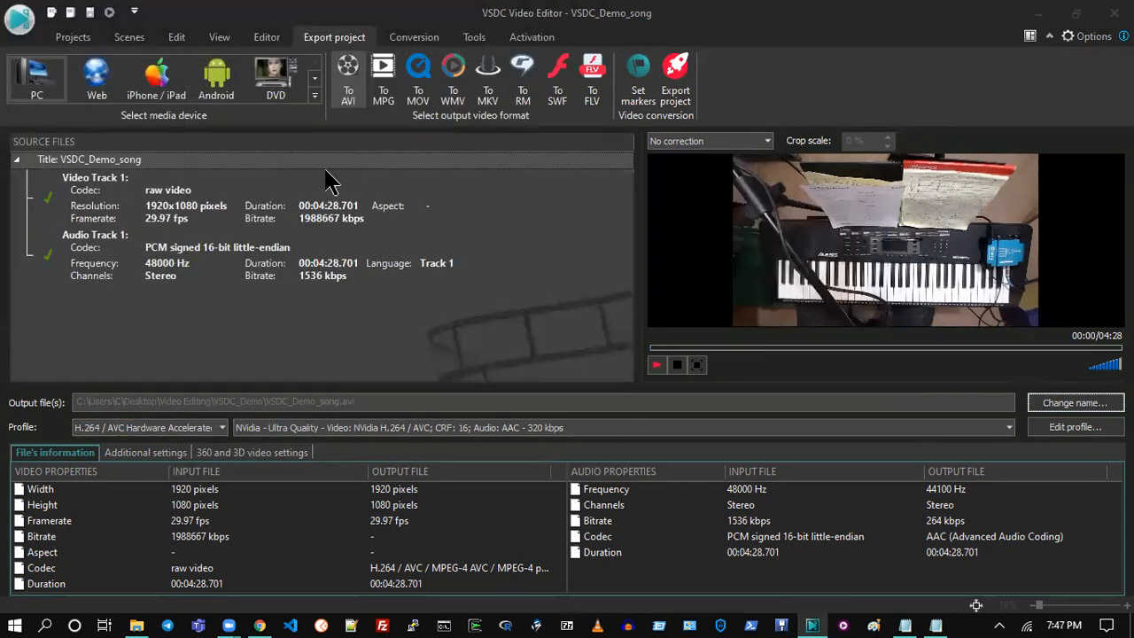
- Return to the project's scene, preview it briefly, and save the project
left_click(130, 38)
left_click(73, 37)
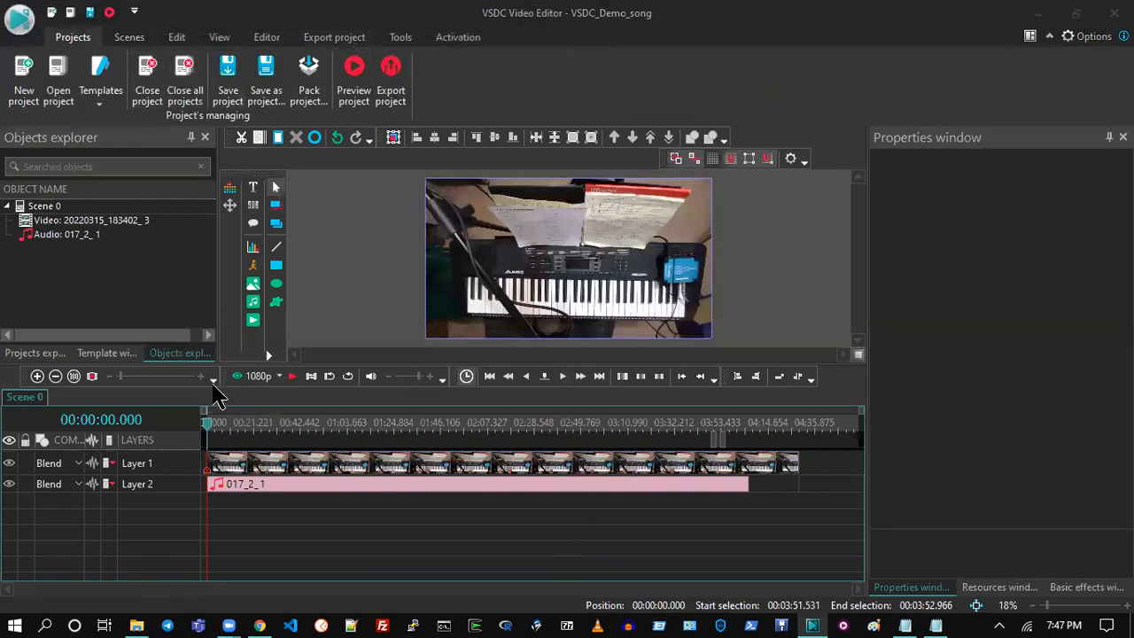
left_click(245, 387)
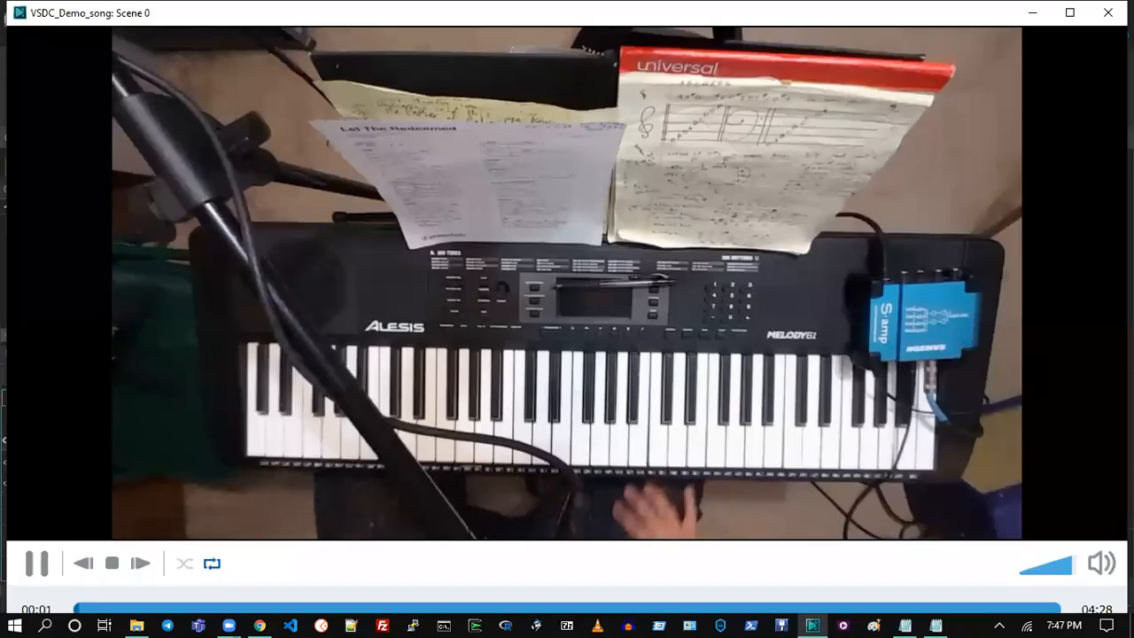
left_click(1107, 12)
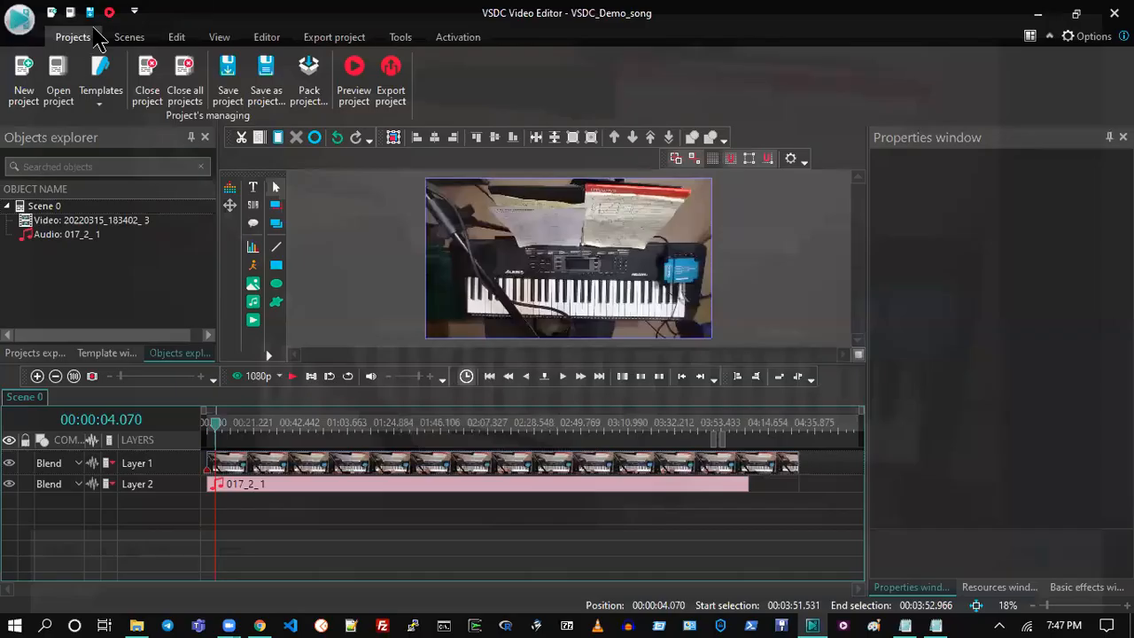
left_click(235, 93)
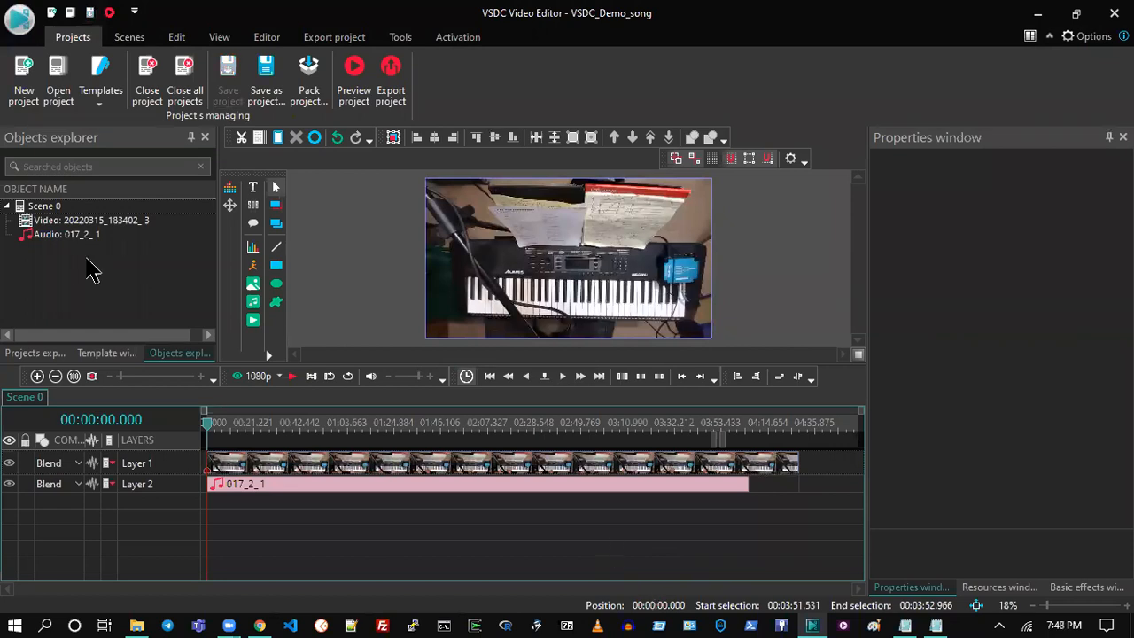
- Select the keyboard video in the scene and enlarge the preview area, dismissing the error dialog
left_click(571, 274)
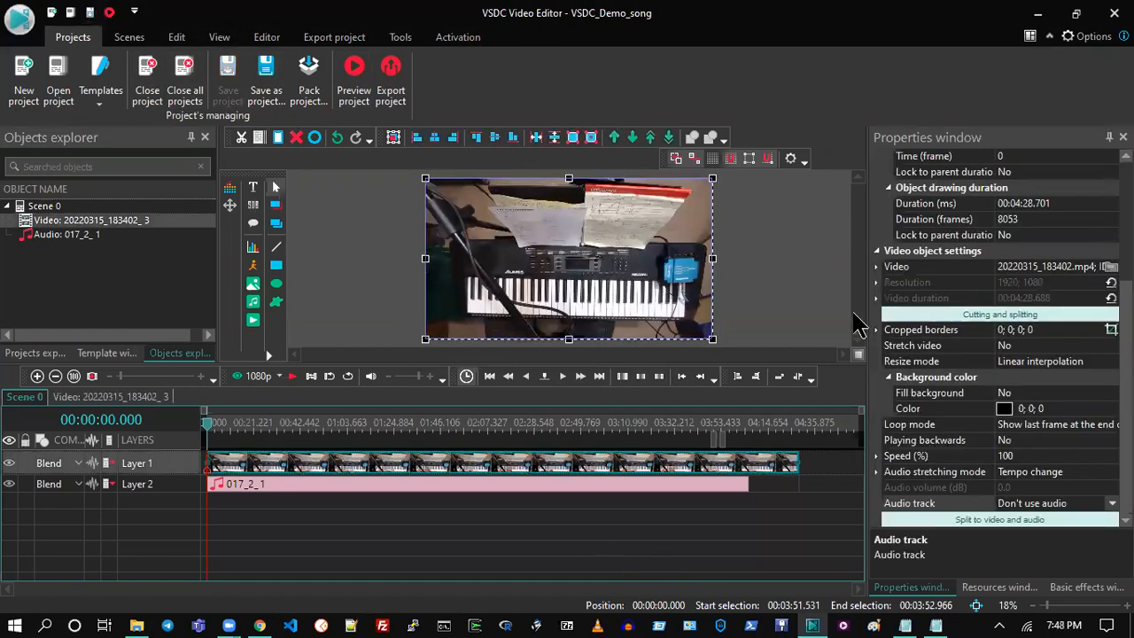
left_click_drag(784, 364, 784, 461)
scroll(742, 398, "up", 2)
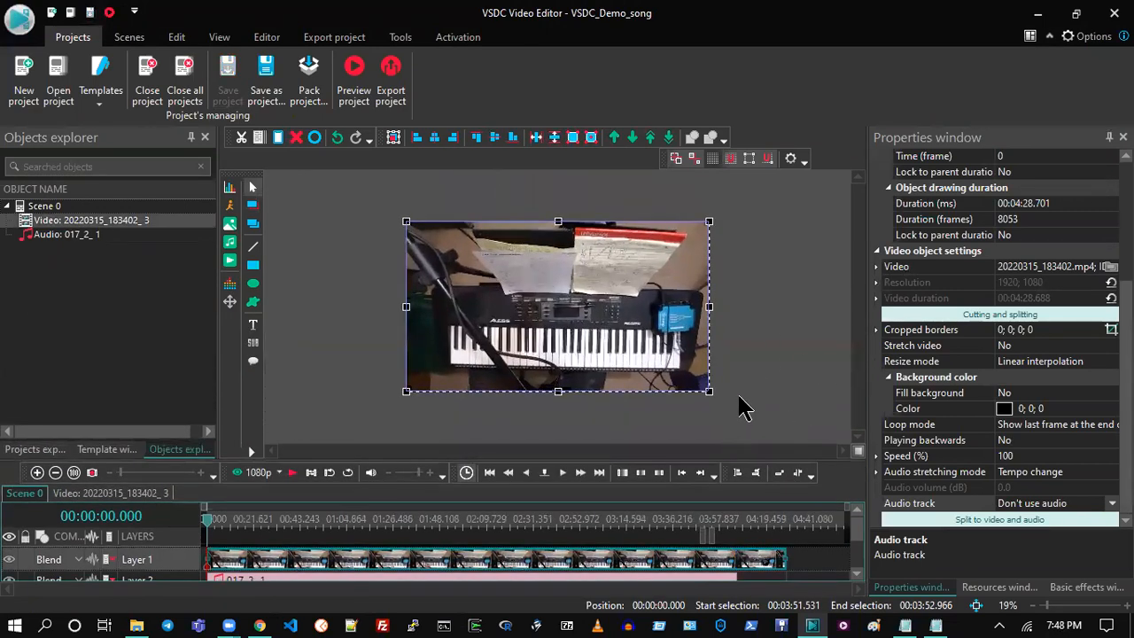
left_click(638, 350)
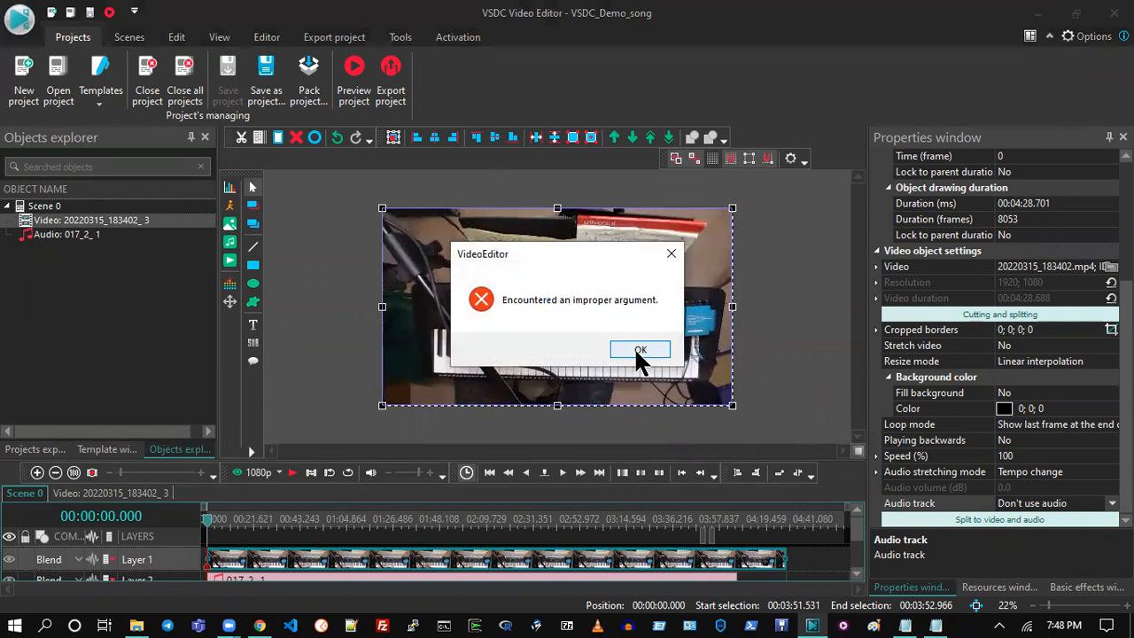
scroll(956, 292, "up", 5)
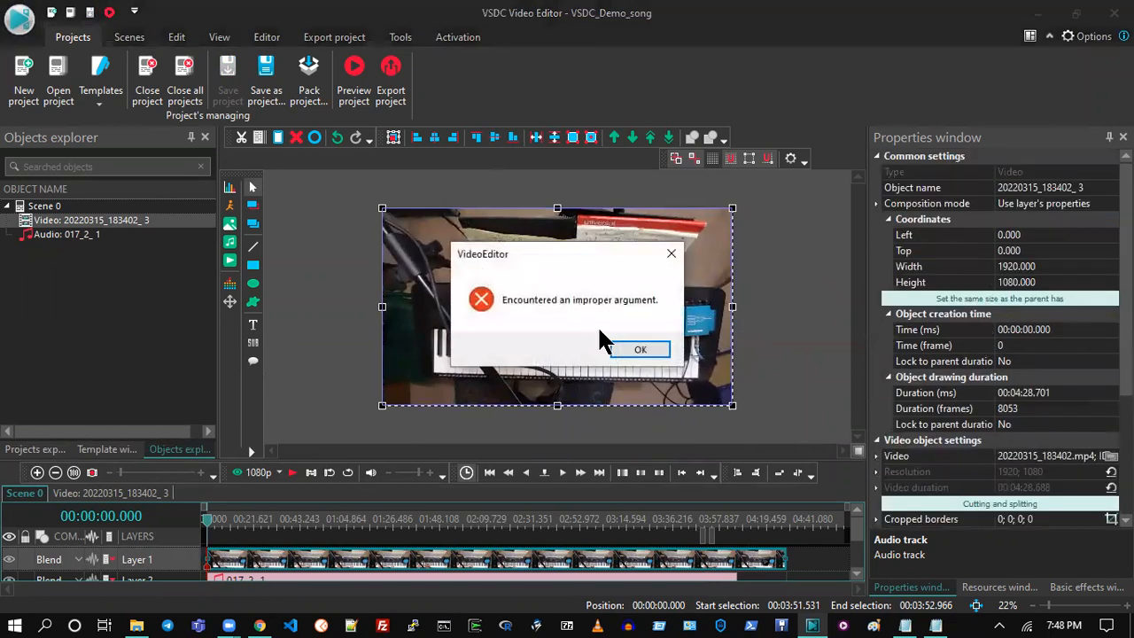
left_click(636, 349)
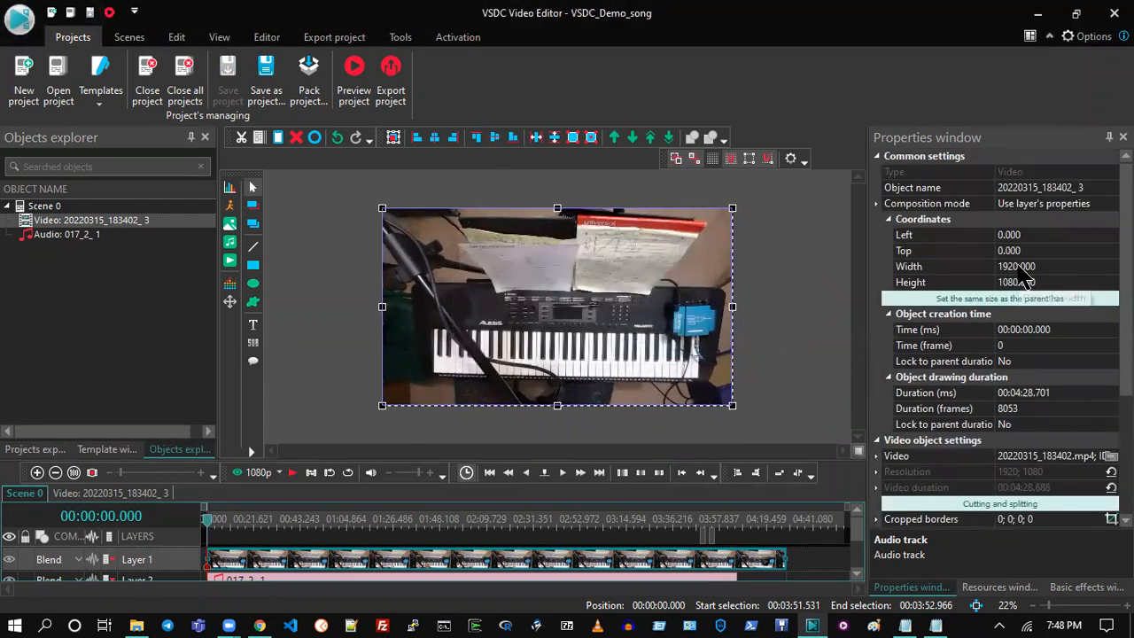
- Set the keyboard video object's width to 960 and its height to 540
left_click(1033, 265)
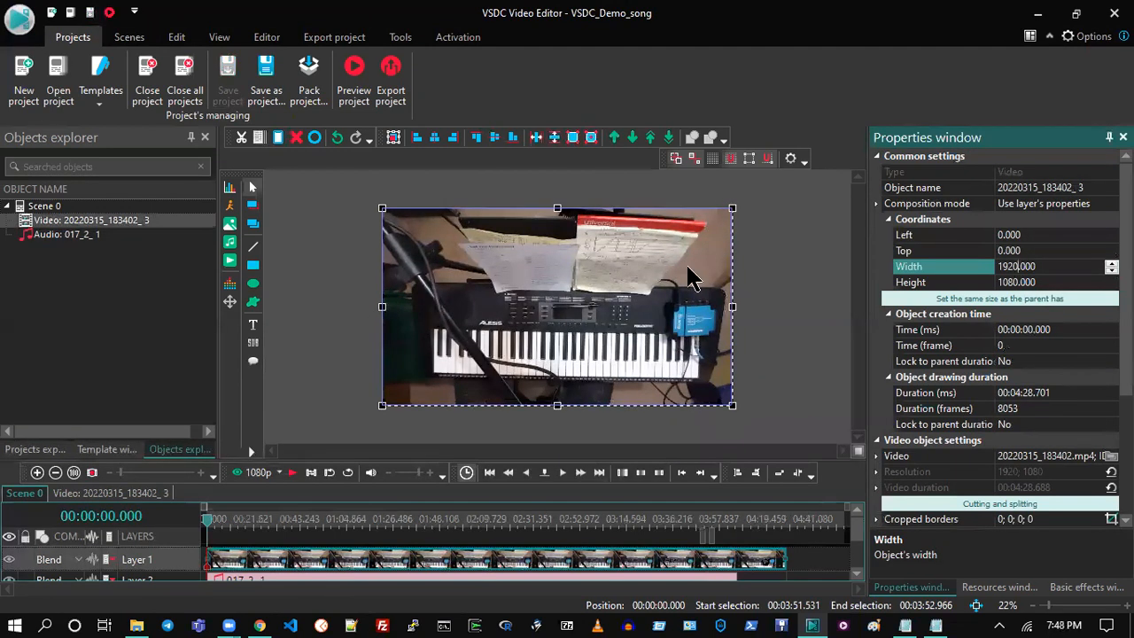
left_click(1008, 268)
type("960")
key("Return")
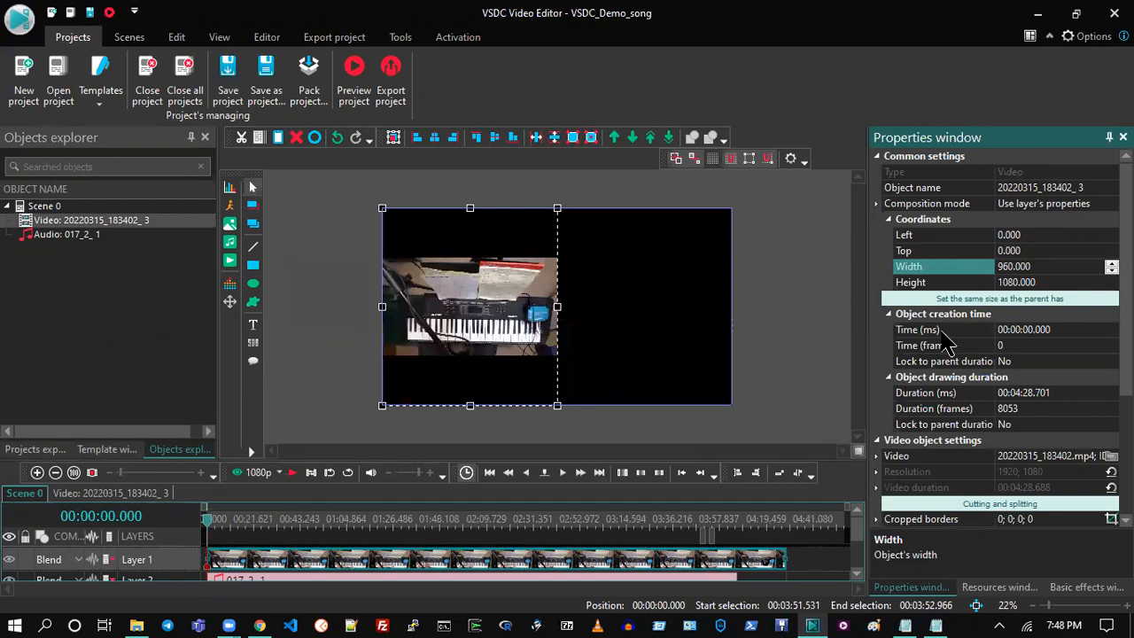
left_click(1008, 285)
left_click(640, 349)
left_click(1018, 282)
type("540")
key("Return")
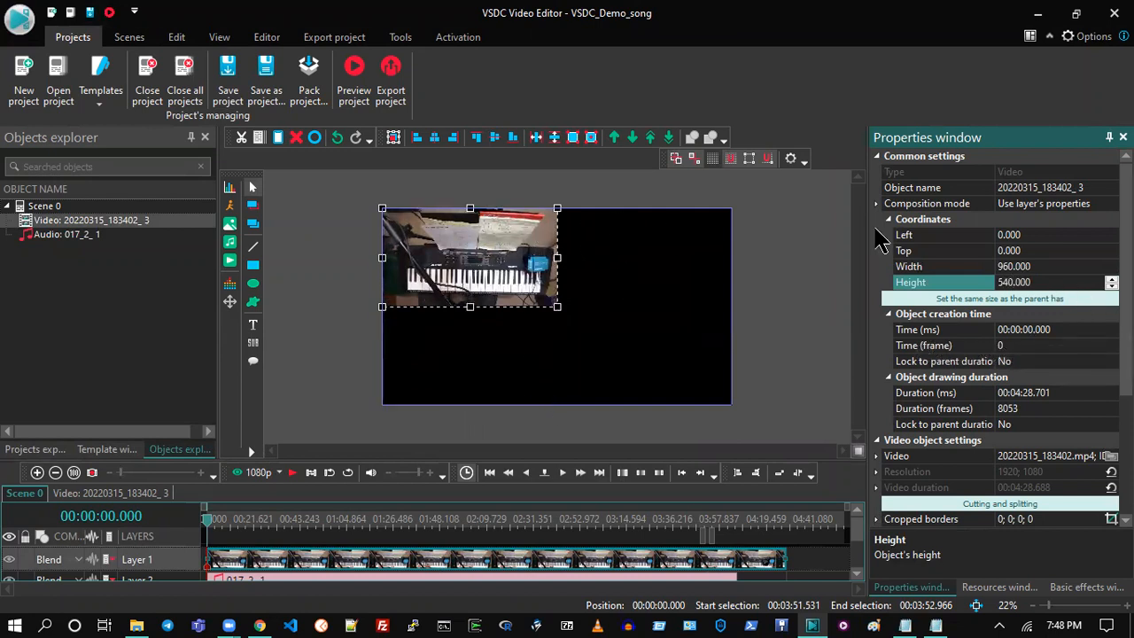
- Set the keyboard video's top coordinate to 540 to place it in the scene's lower-left quarter, and save the project
left_click(1021, 250)
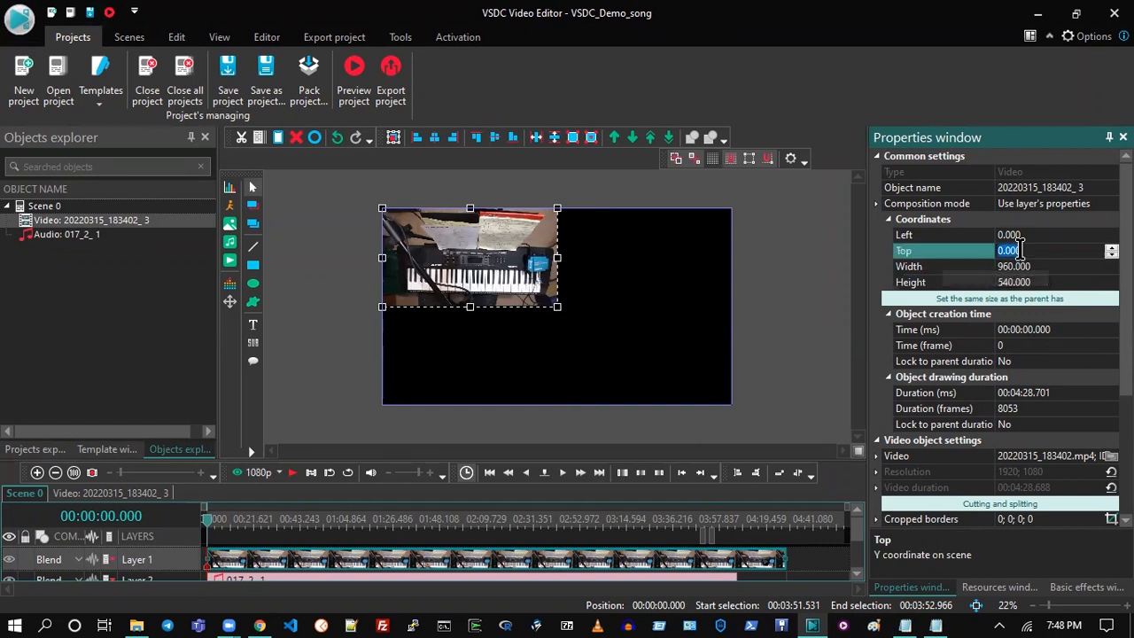
type("540")
key("Return")
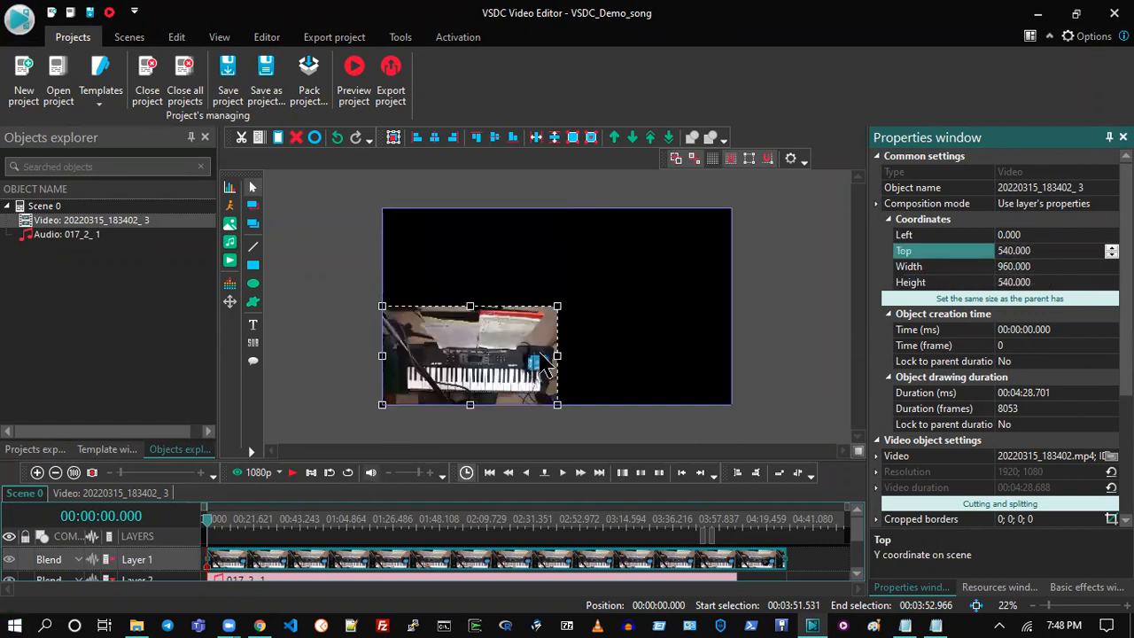
left_click(317, 382)
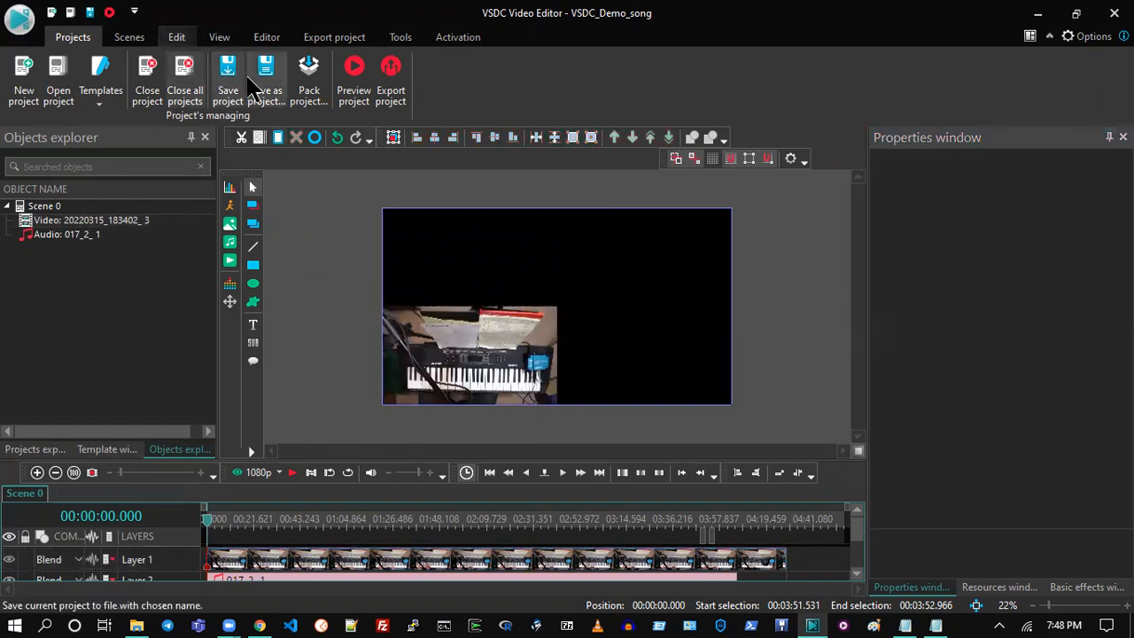
left_click(232, 80)
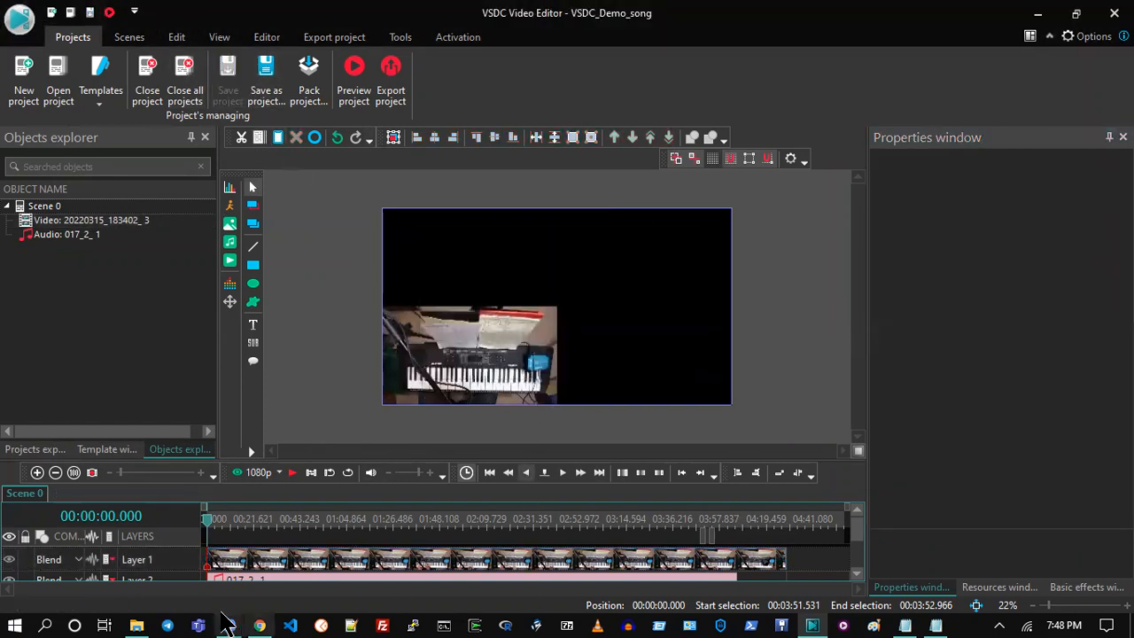
- Play 20220315_183702.mp4 from the final_take folder to check its content, and close the player
left_click(136, 626)
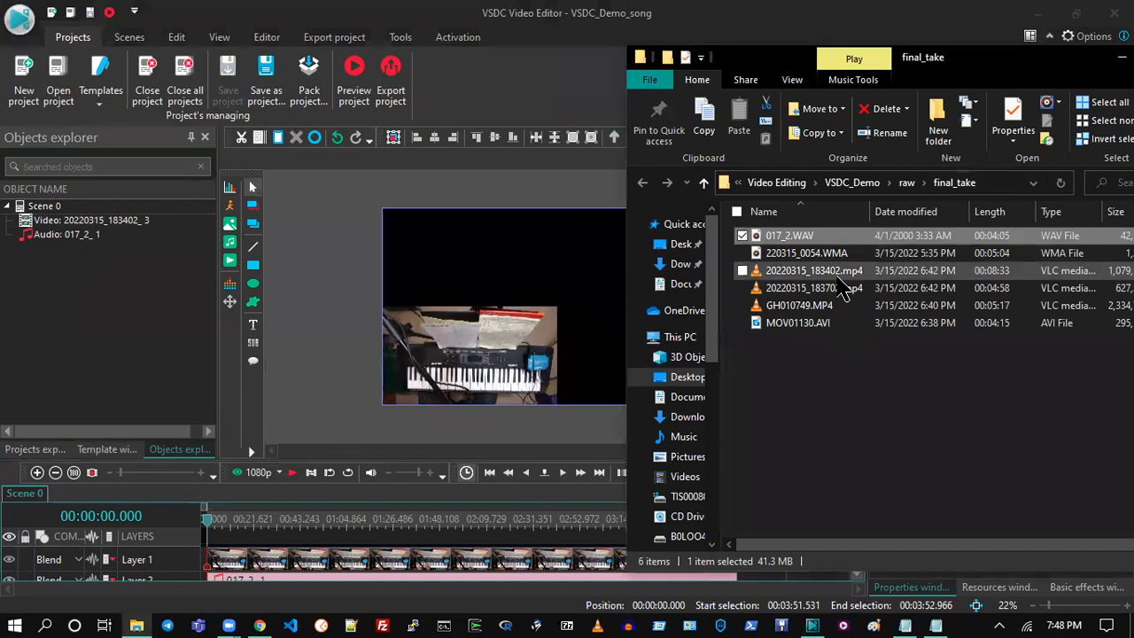
left_click(840, 289)
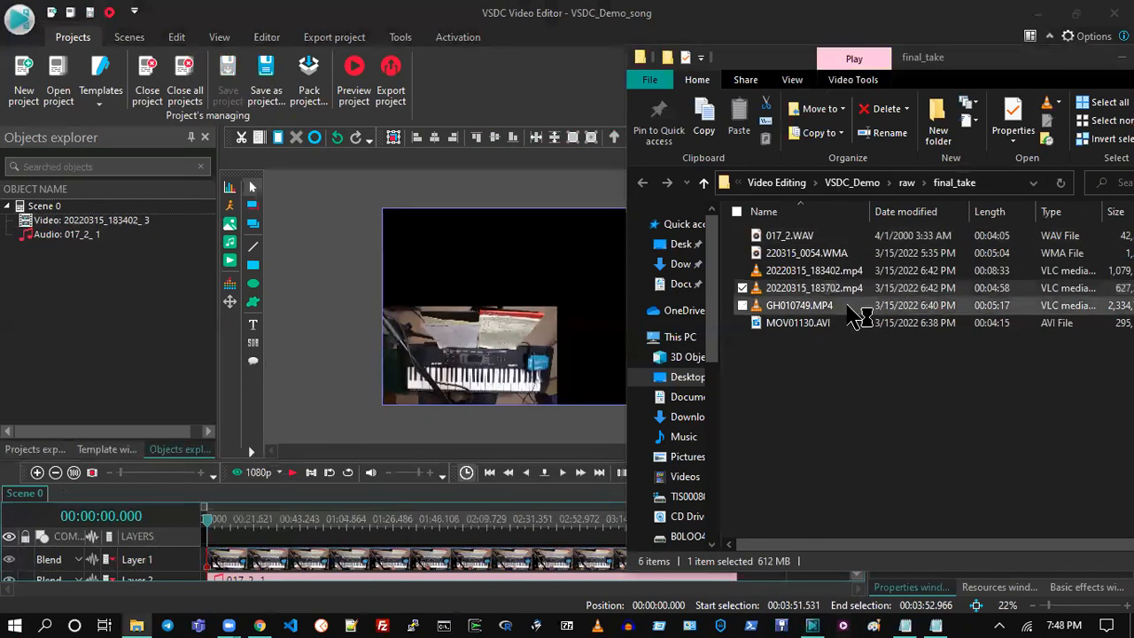
double_click(857, 294)
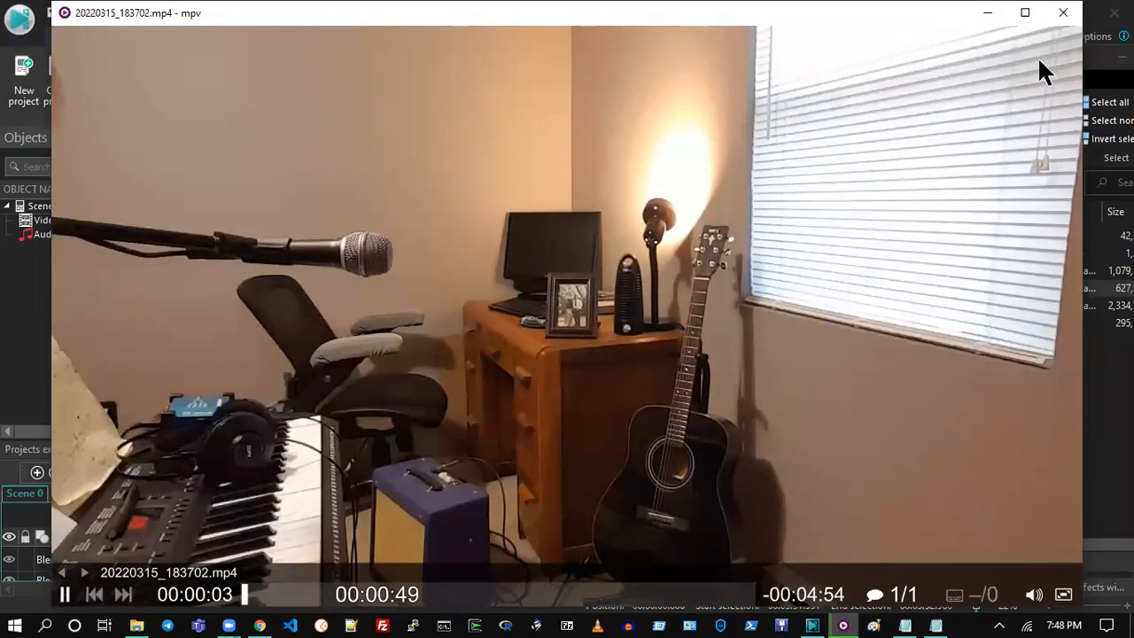
left_click(1063, 13)
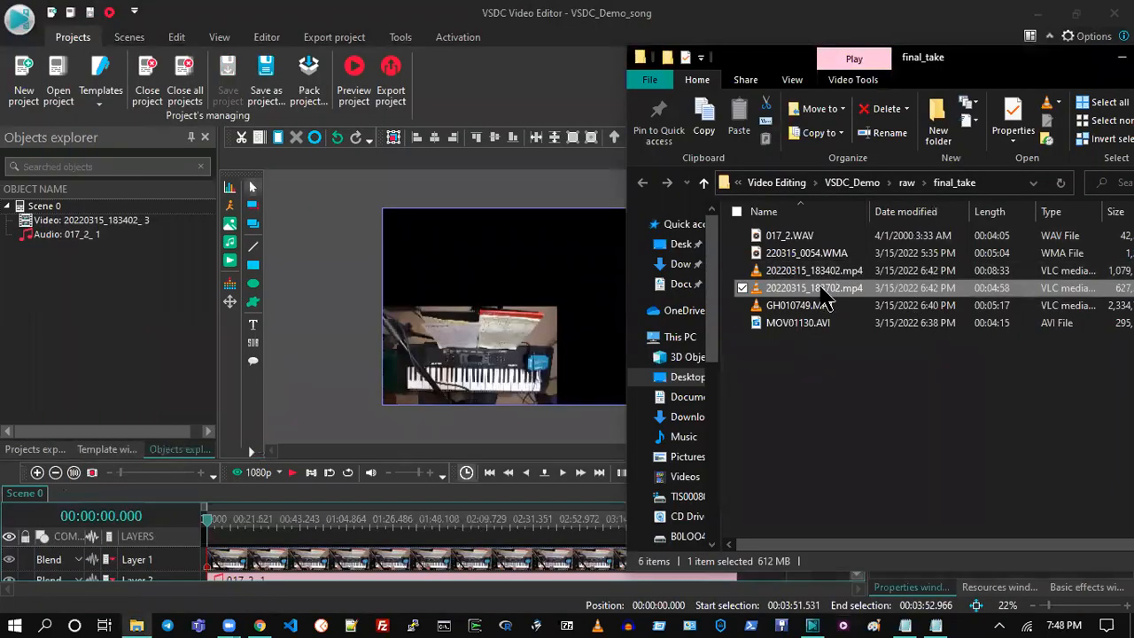
- Enlarge the timeline area and add 20220315_183702.mp4 from the final_take folder as a new layer below the audio, starting at 00:00:00
left_click(379, 457)
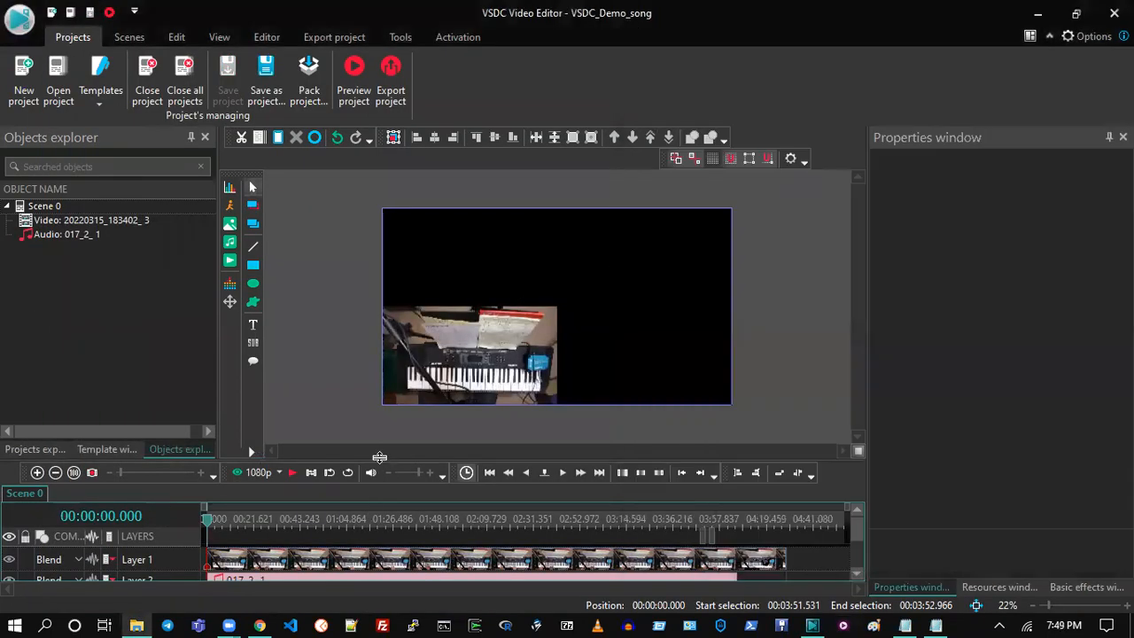
left_click_drag(379, 457, 381, 364)
left_click(136, 625)
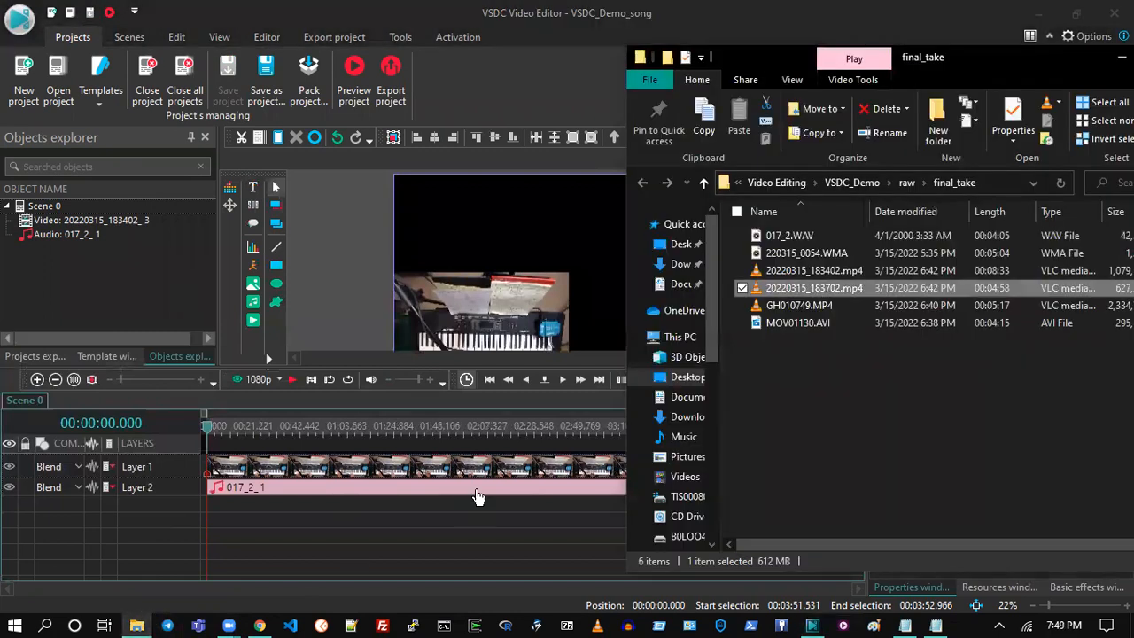
left_click_drag(812, 289, 527, 520)
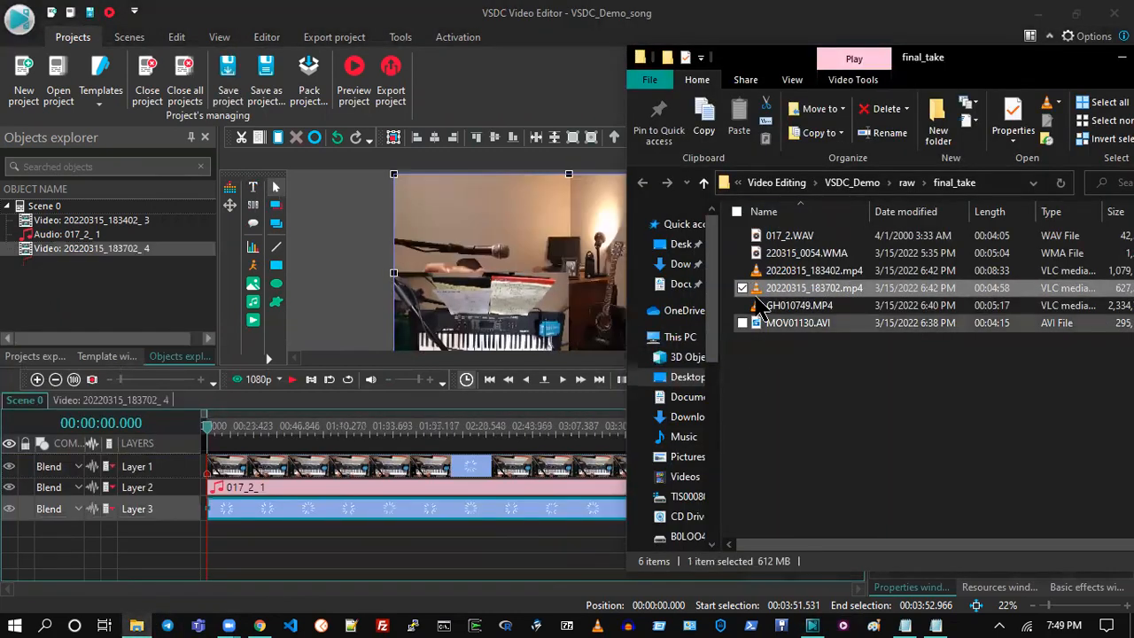
left_click(302, 542)
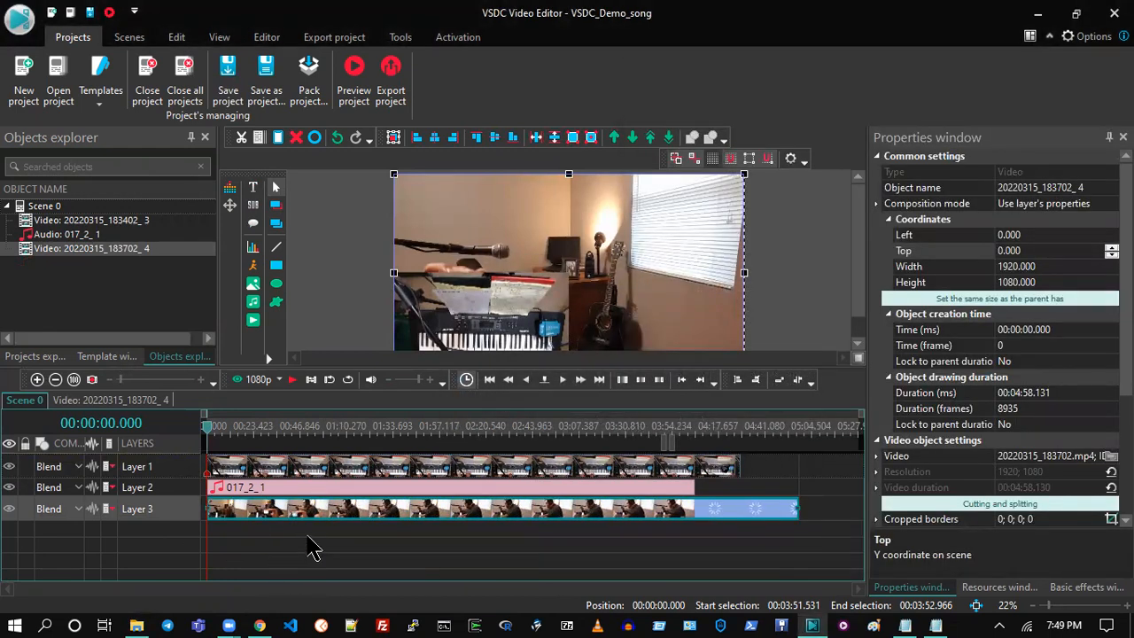
- Preview the scene from about 00:00:17 to compare the new video's timing with the keyboard video and audio
left_click(771, 462)
left_click(722, 469)
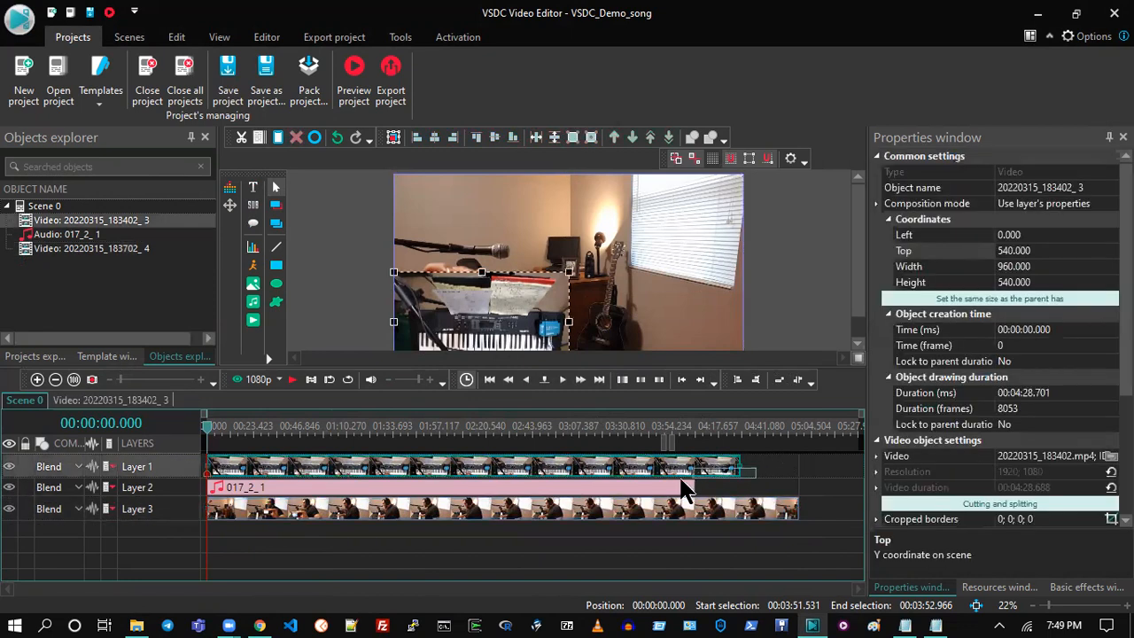
left_click(667, 491, "ctrl")
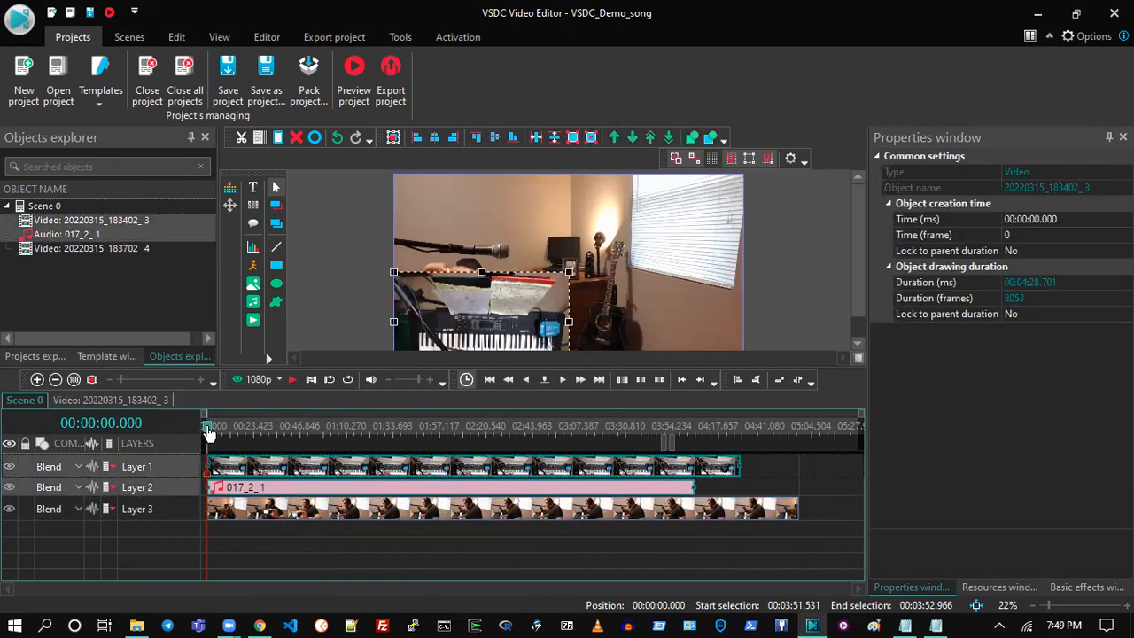
left_click_drag(213, 432, 241, 430)
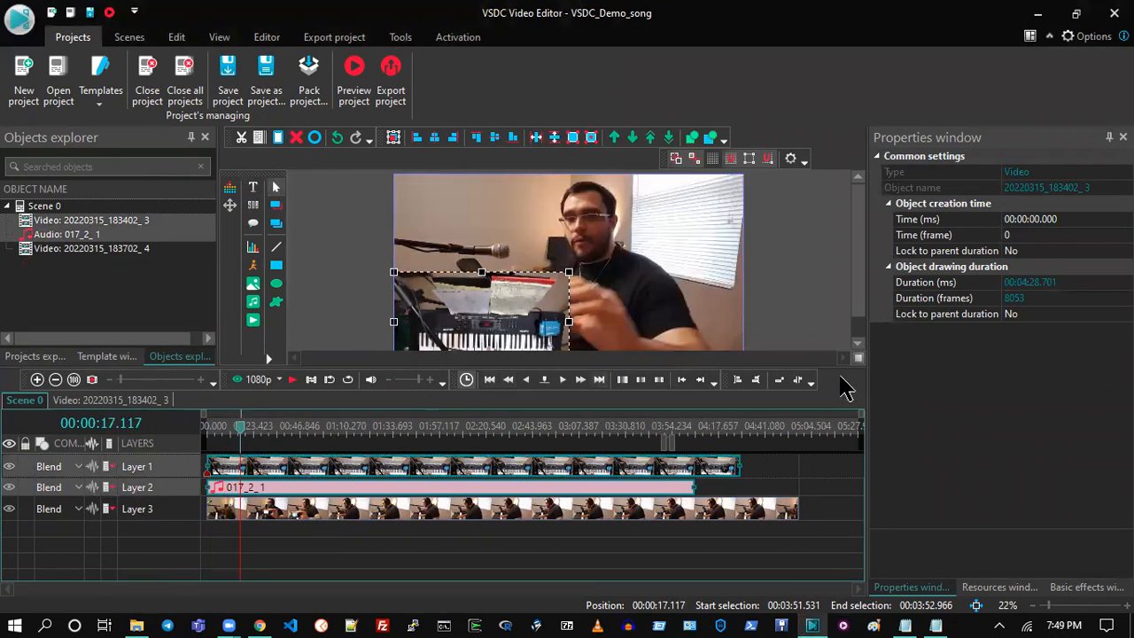
left_click_drag(837, 366, 837, 401)
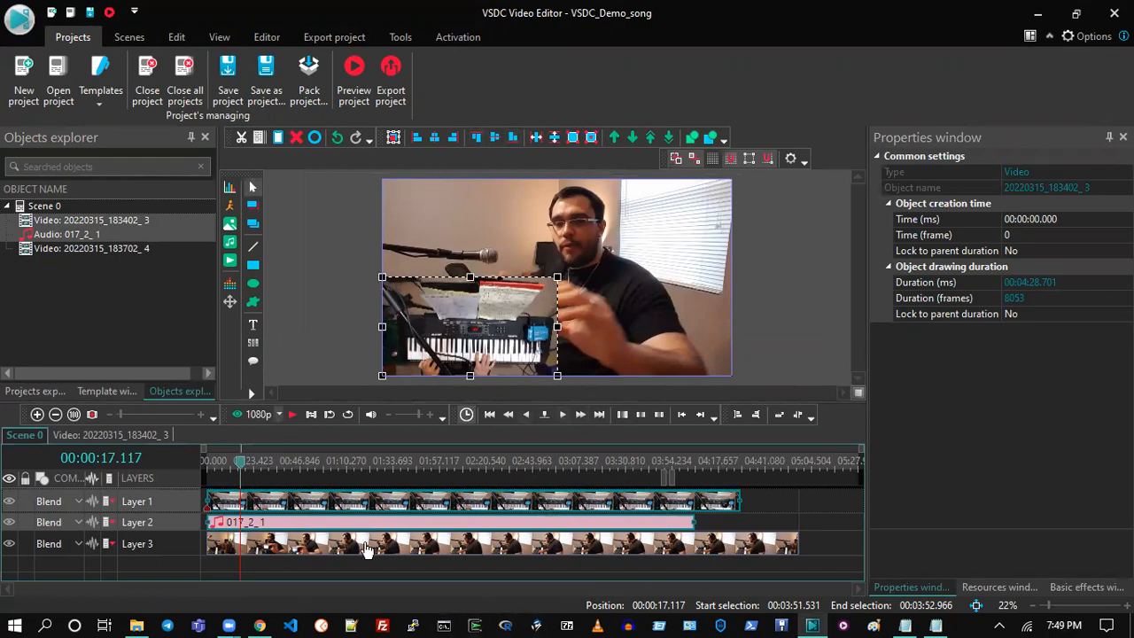
left_click(257, 414)
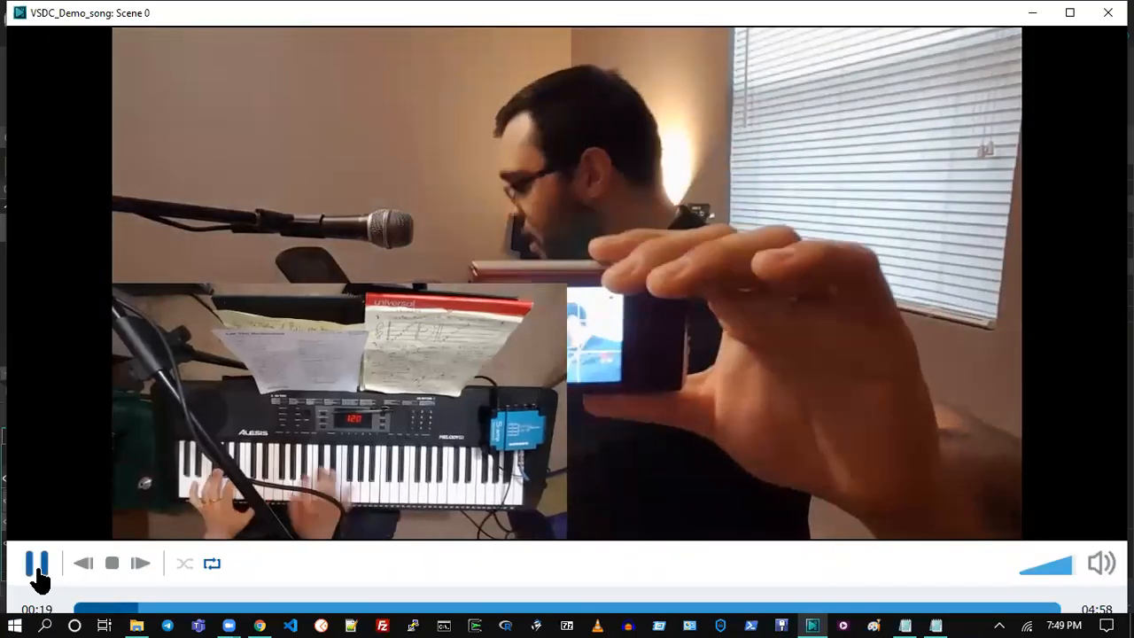
left_click(36, 563)
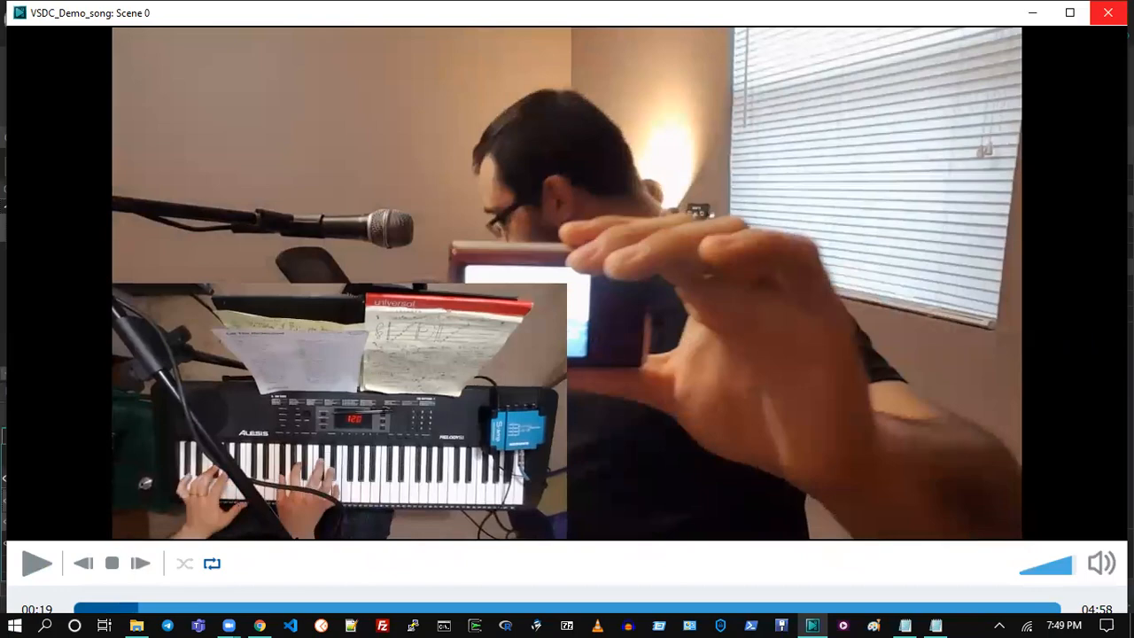
left_click(1107, 12)
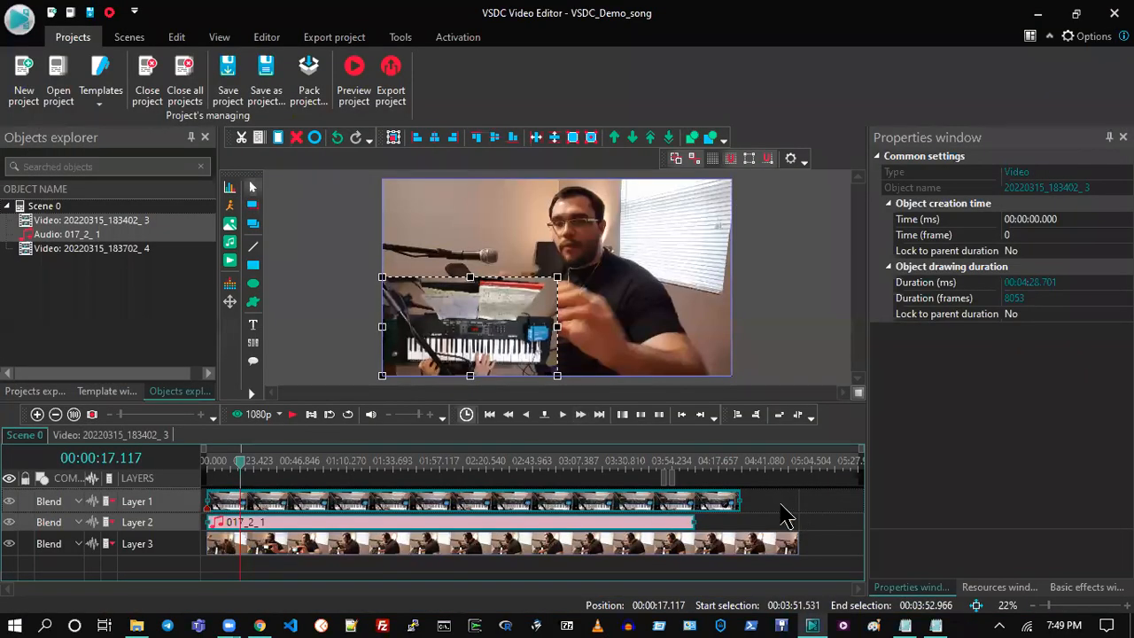
- Select the keyboard video and the 017_2 audio together and shift both to start at about 00:00:53.5
left_click(824, 550)
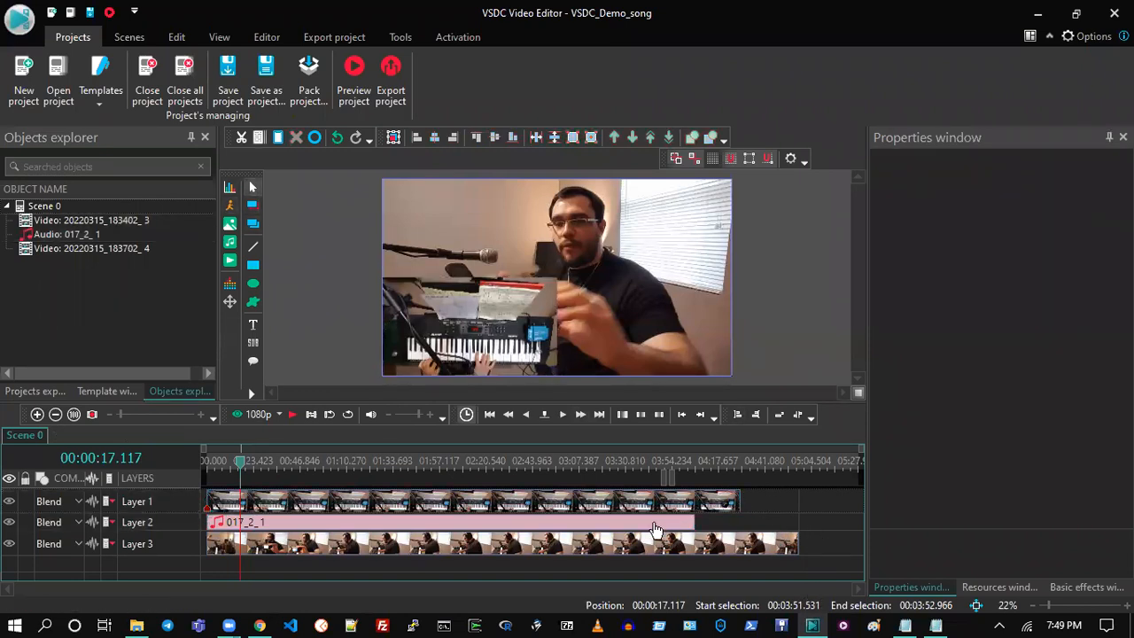
left_click(717, 505)
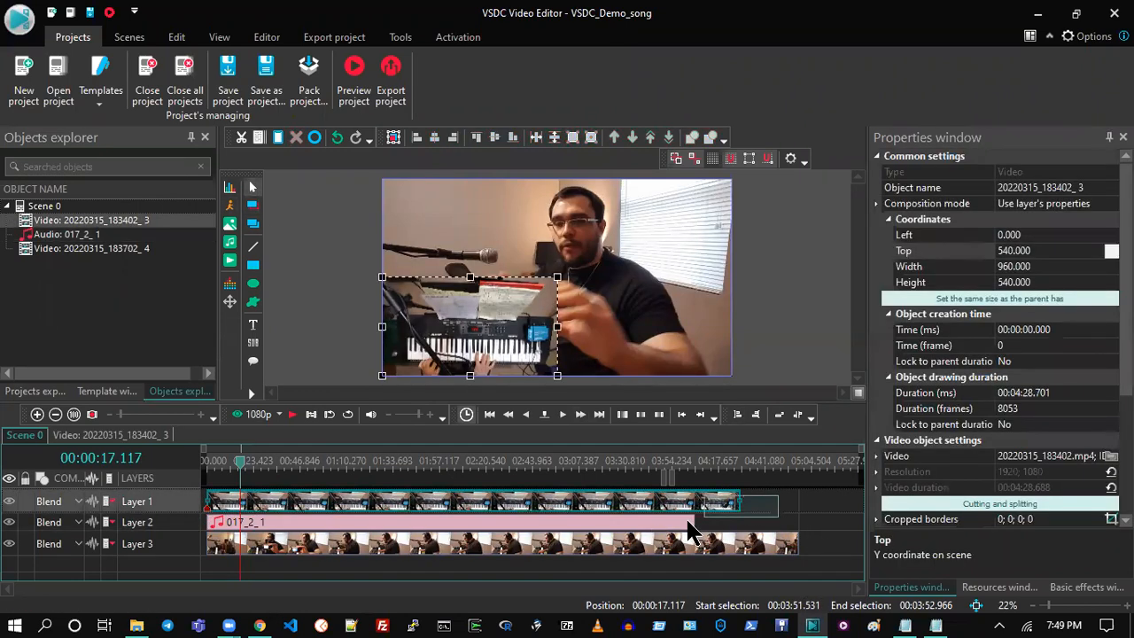
left_click_drag(257, 505, 301, 539)
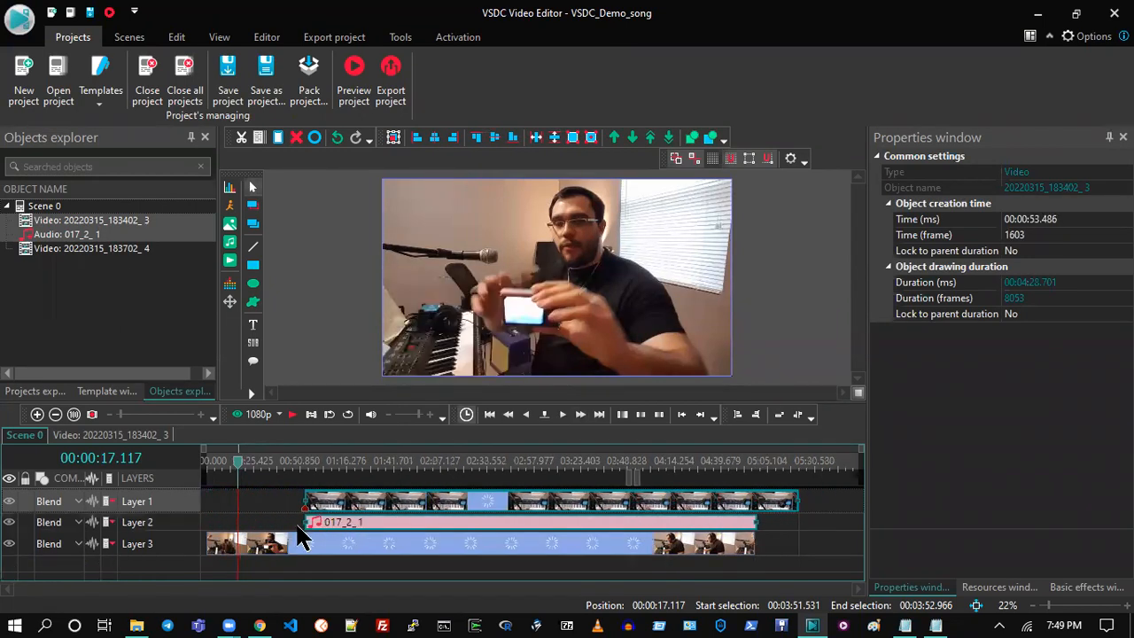
- Check the new video between about 00:00:35 and 00:01:00, and shift the keyboard video and audio to start at about 00:01:31.4
left_click(271, 466)
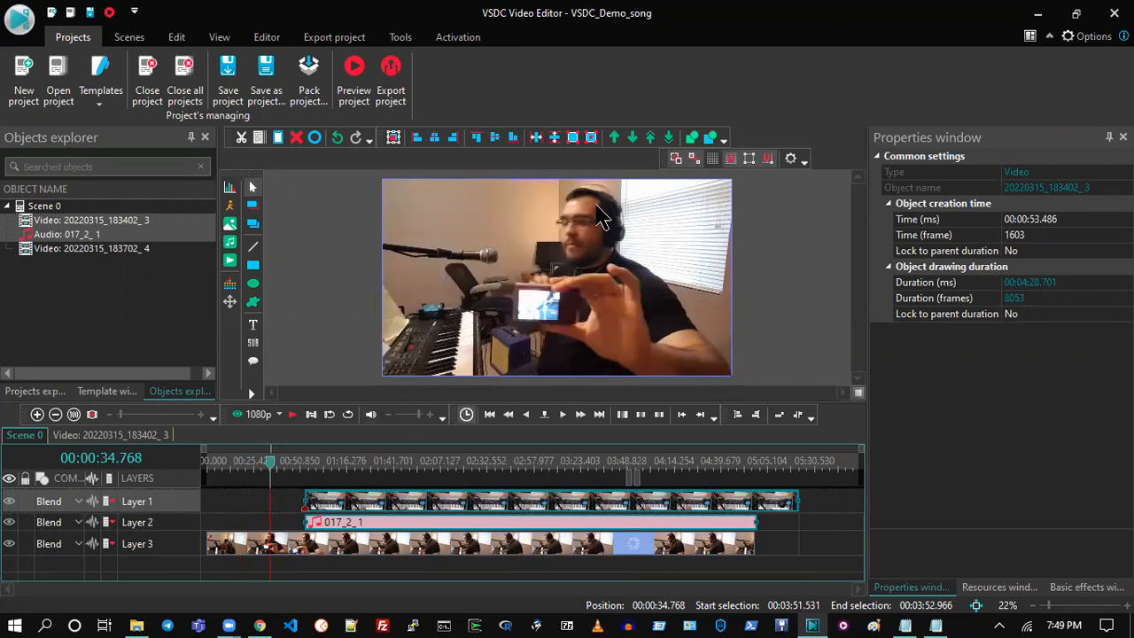
left_click(295, 465)
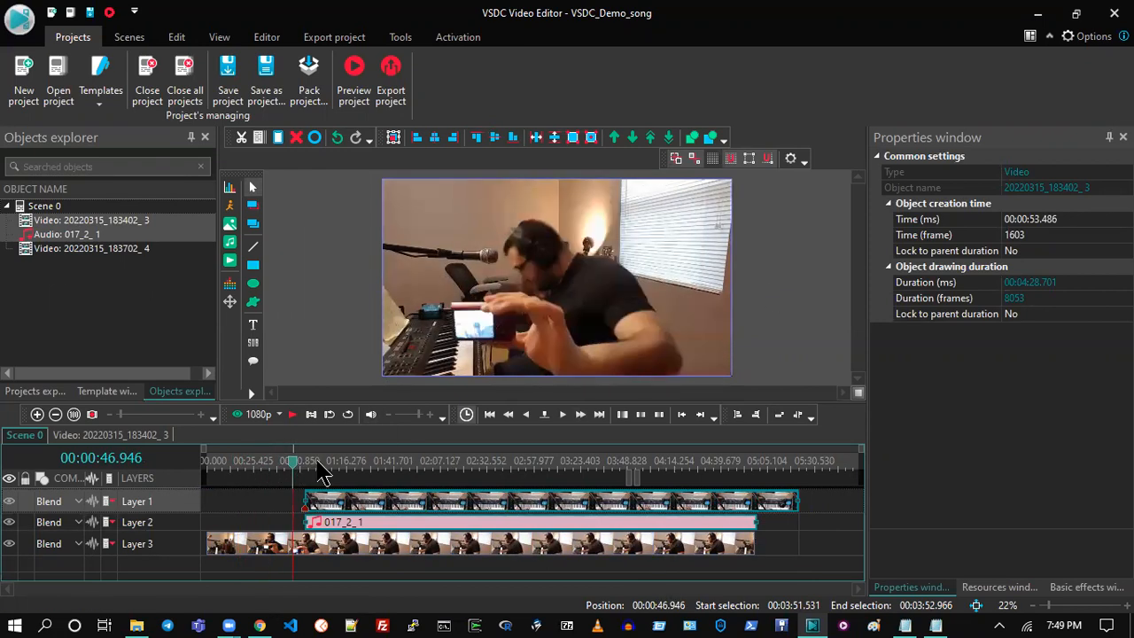
left_click(317, 464)
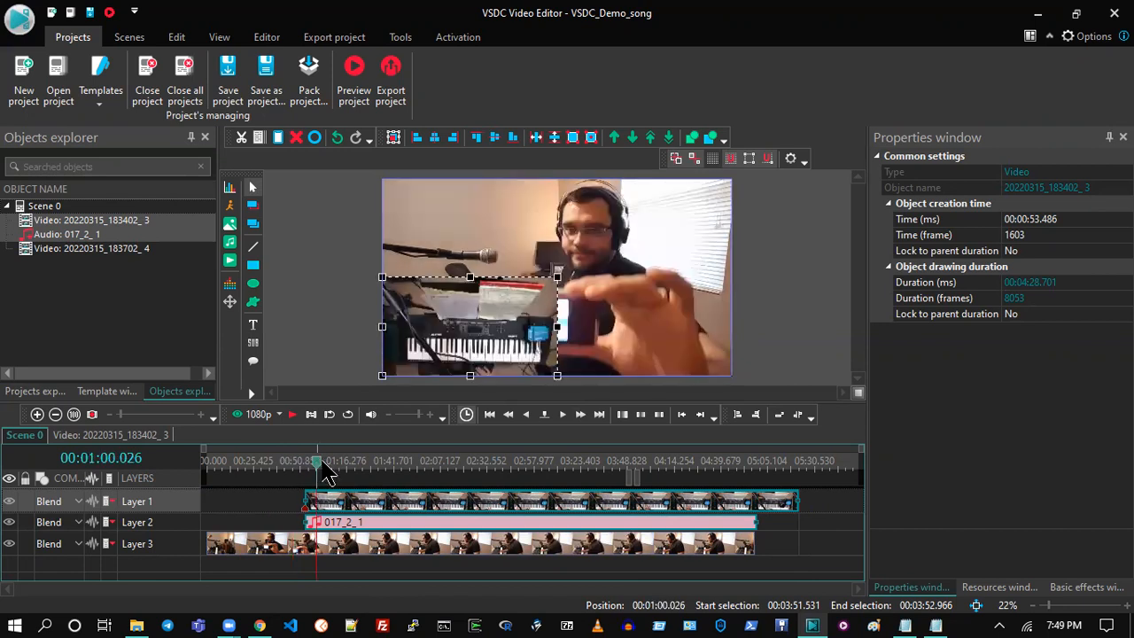
left_click_drag(378, 504, 368, 483)
- Locate the camera start near 00:00:53, shift the keyboard video and audio to start at about 00:00:56.1, and save the project
left_click(350, 462)
left_click(330, 464)
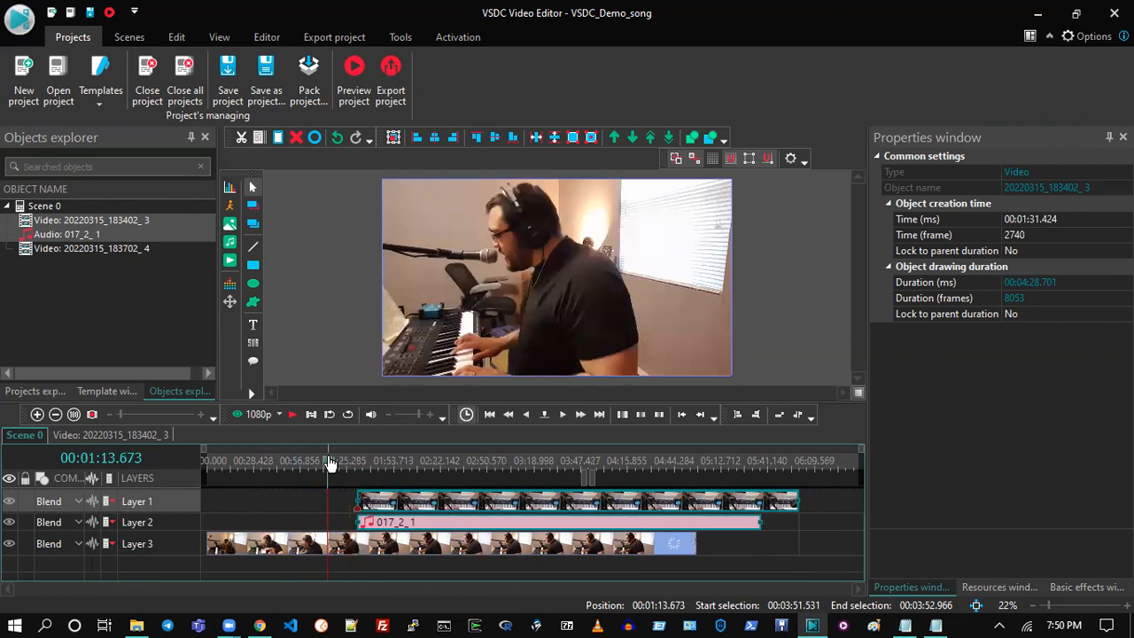
left_click(310, 464)
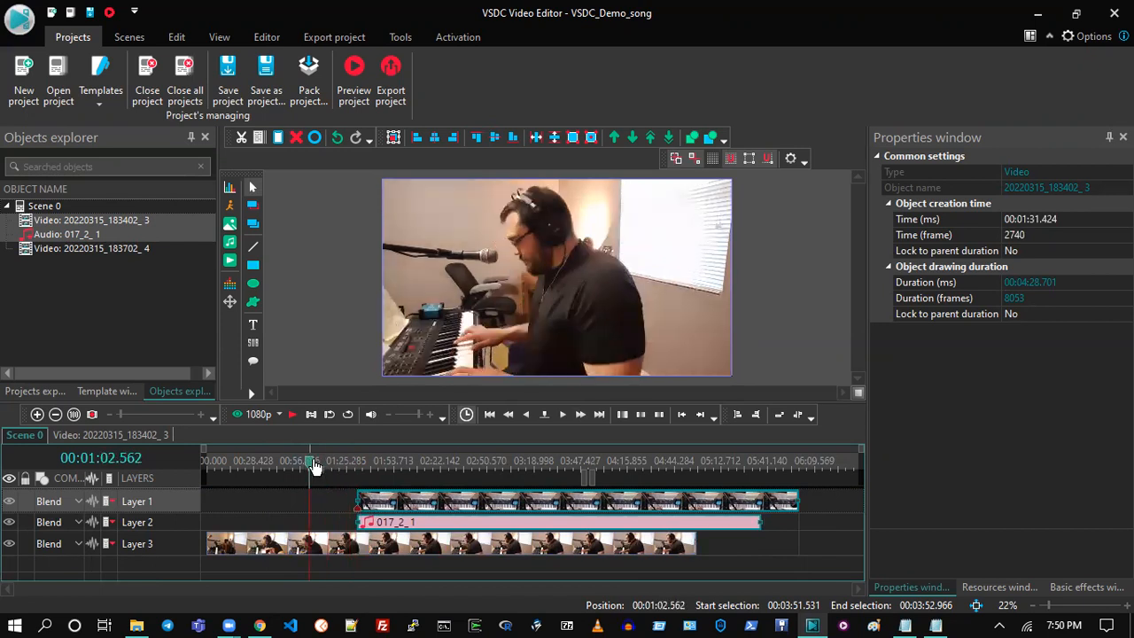
left_click(295, 464)
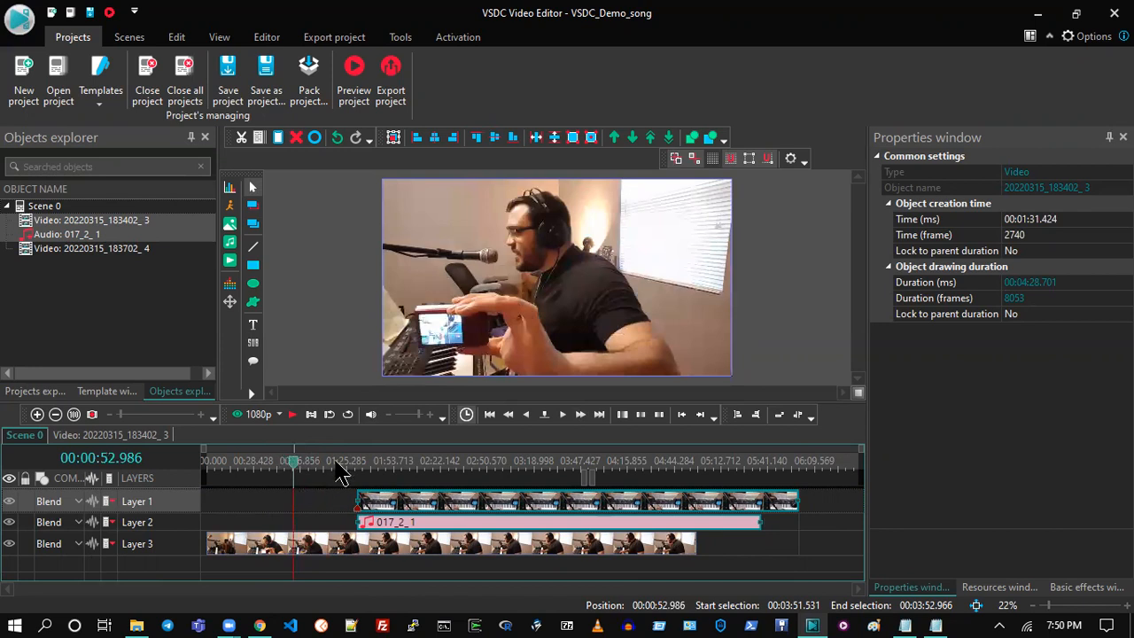
left_click_drag(393, 509, 333, 512)
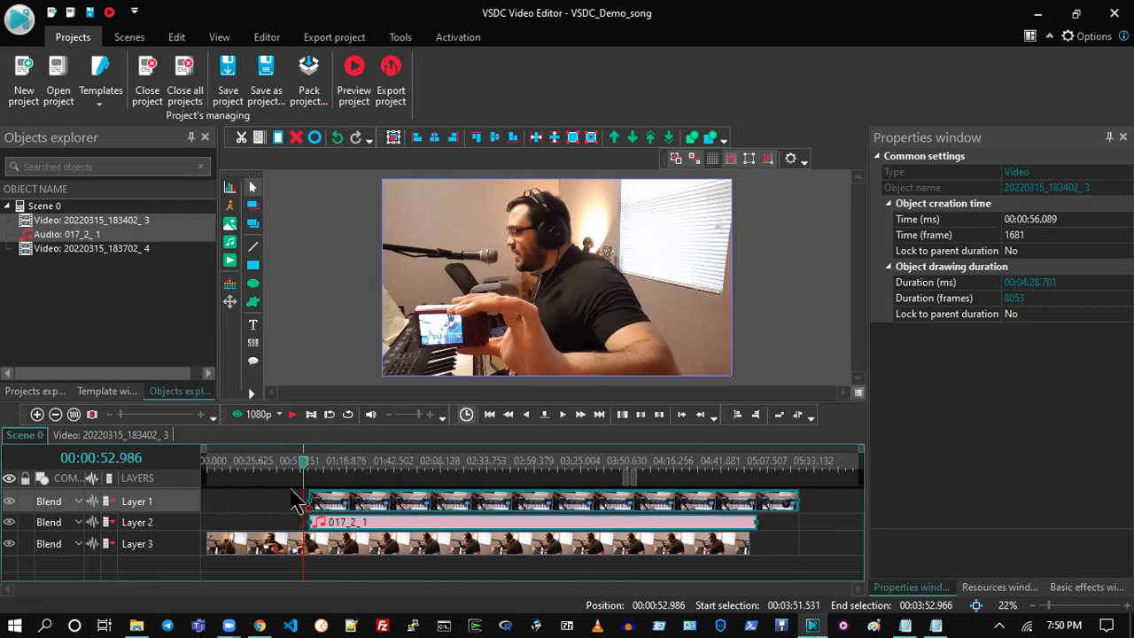
left_click(228, 80)
left_click(836, 508)
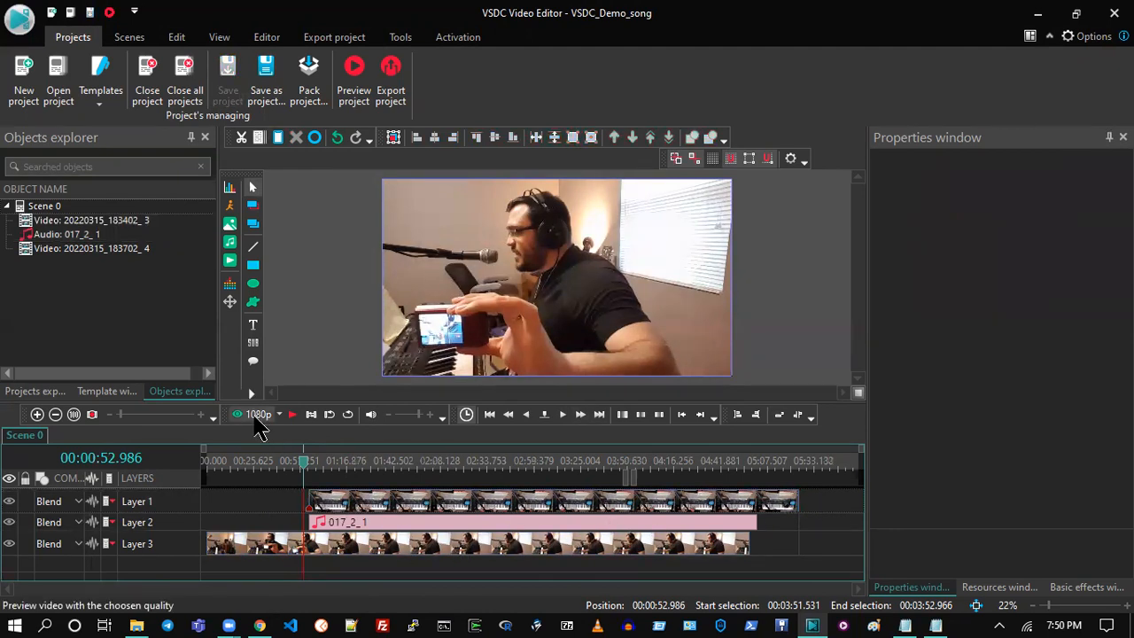
- Preview the scene from about 00:00:53 and from about 00:00:48.2 to check when the camera is started in the new video
left_click(249, 419)
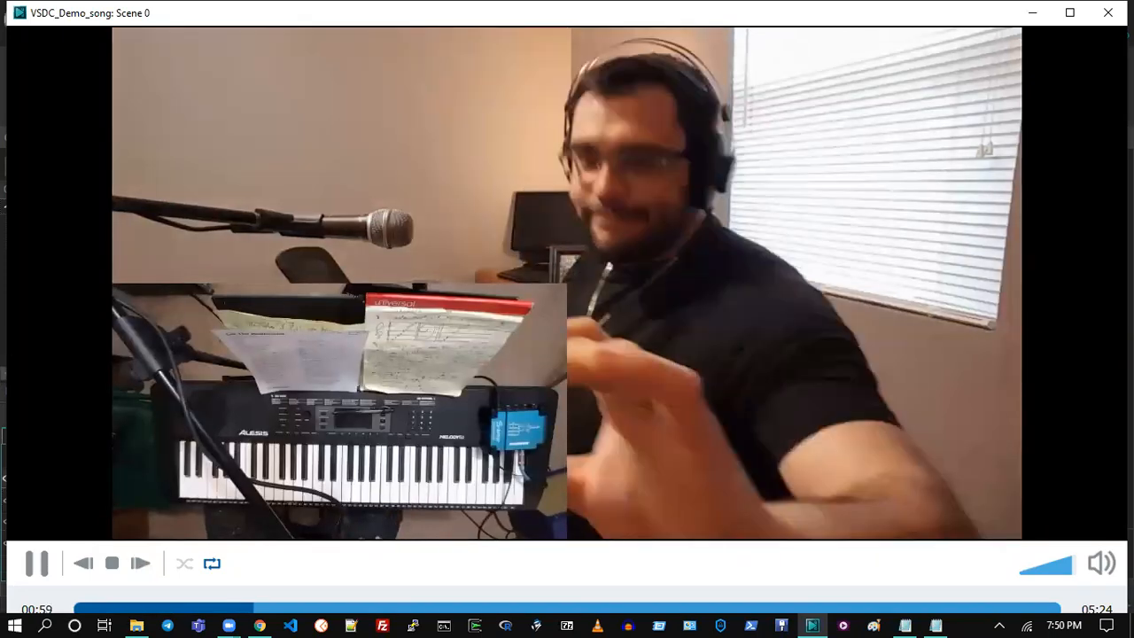
key("Escape")
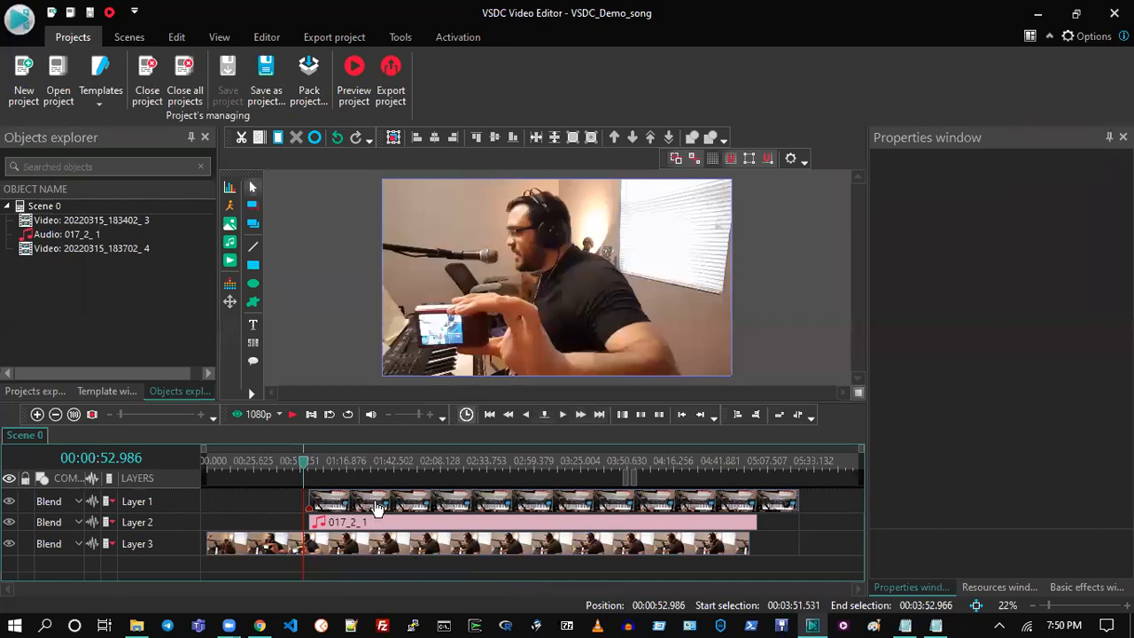
left_click_drag(304, 469, 299, 470)
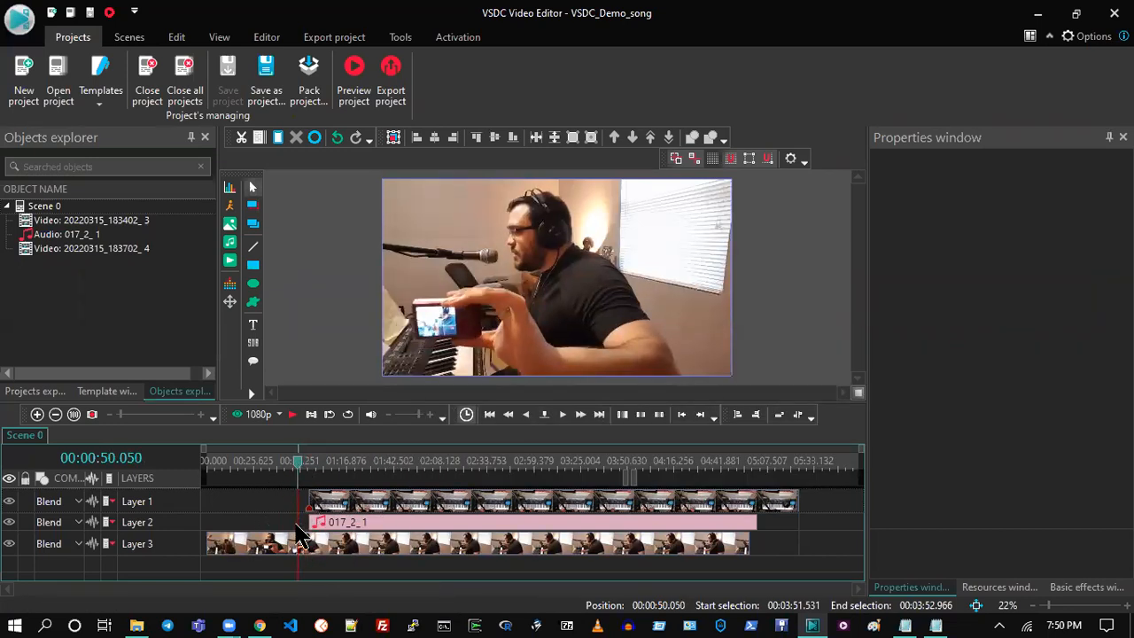
left_click_drag(299, 468, 297, 467)
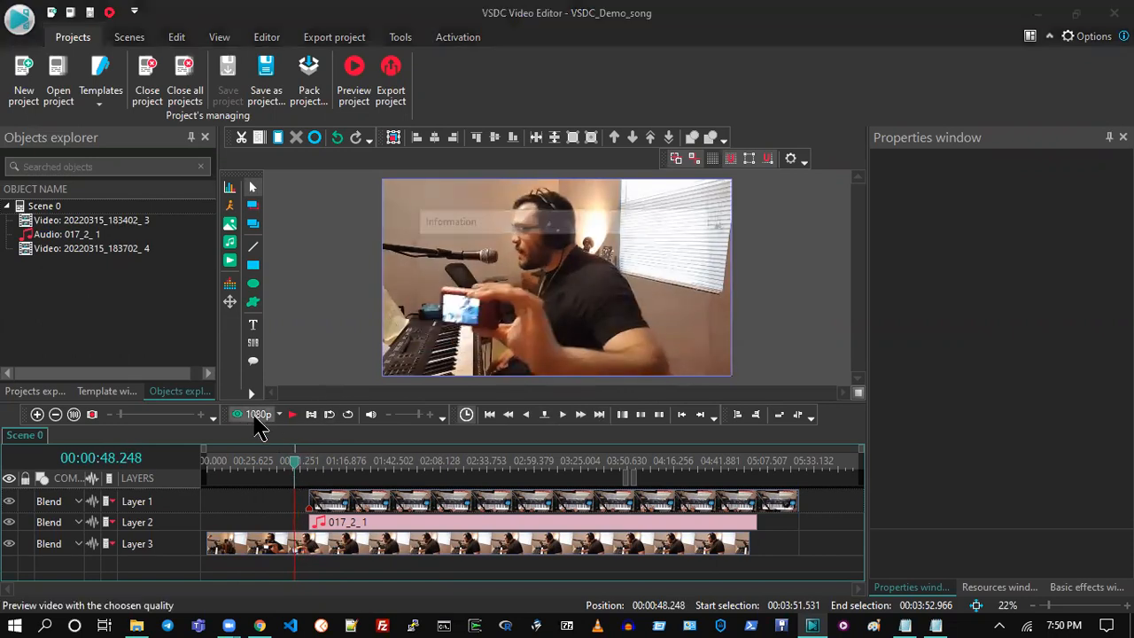
left_click(256, 415)
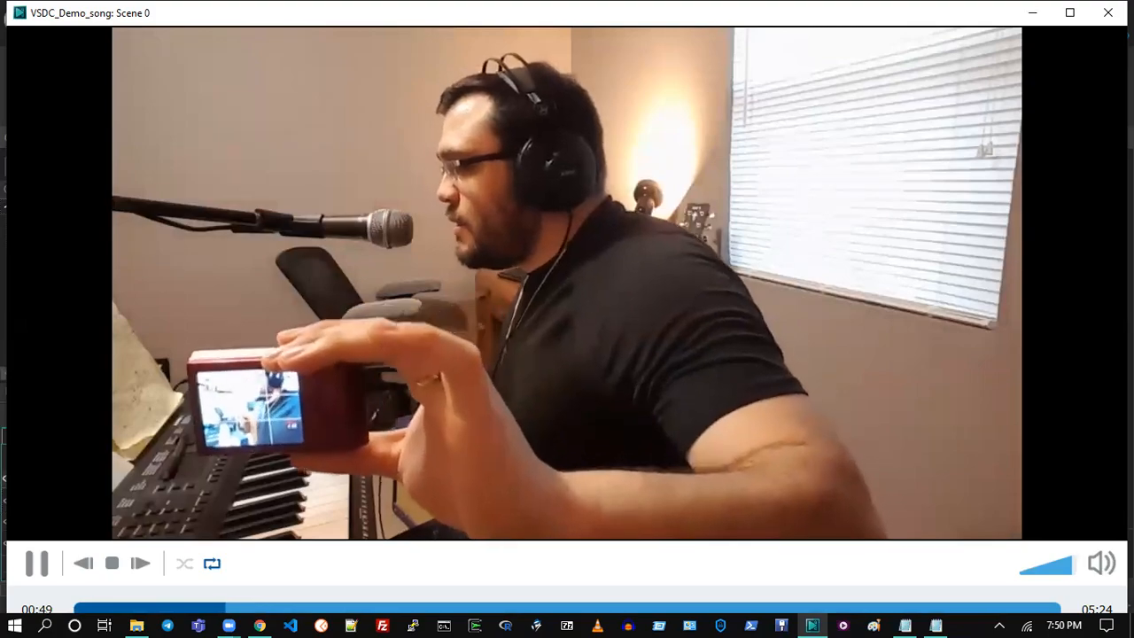
key("Escape")
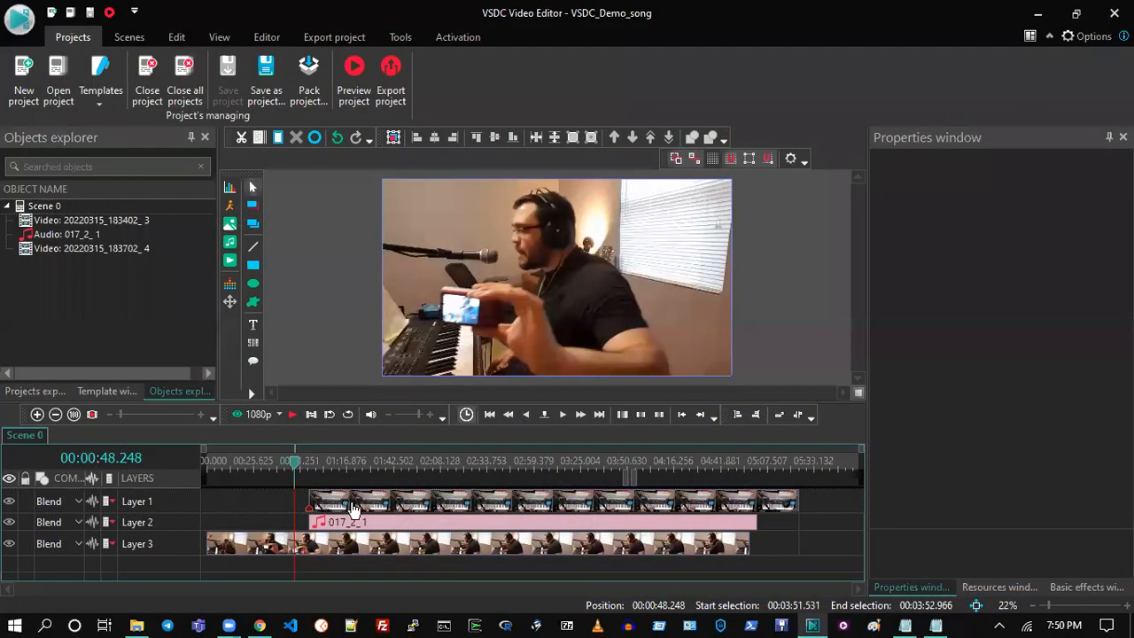
left_click(352, 509)
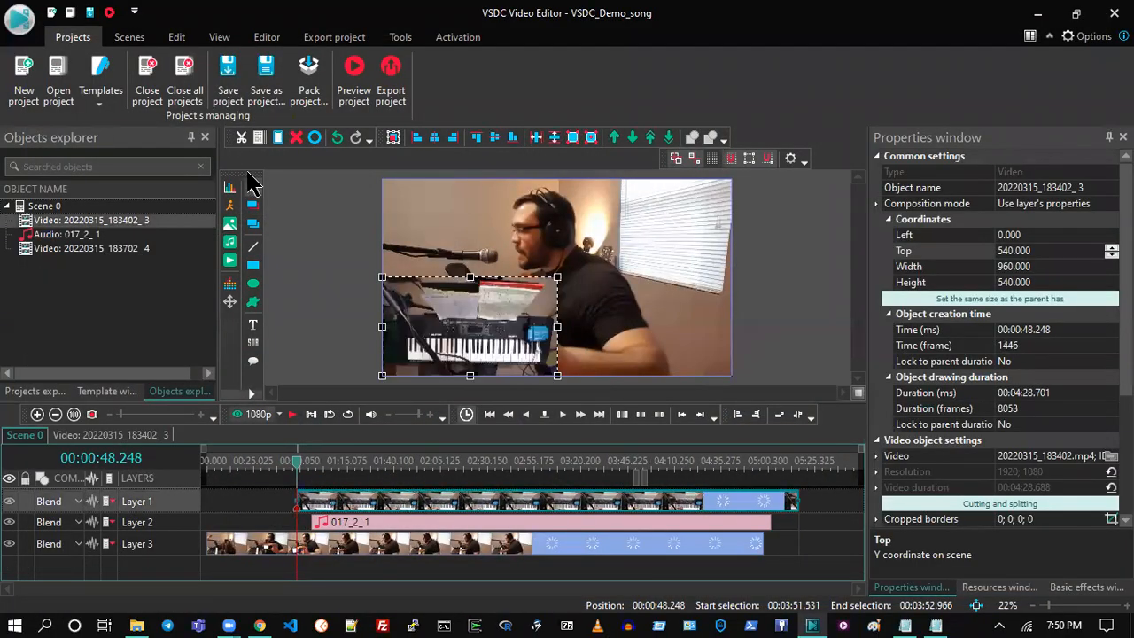
left_click(336, 138)
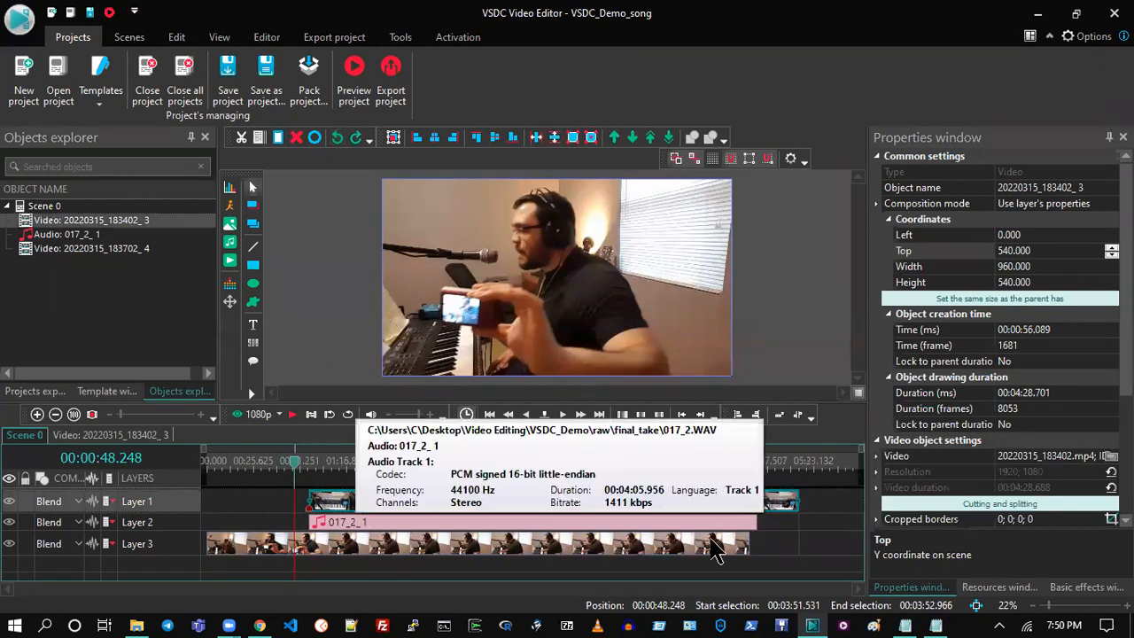
left_click(784, 529)
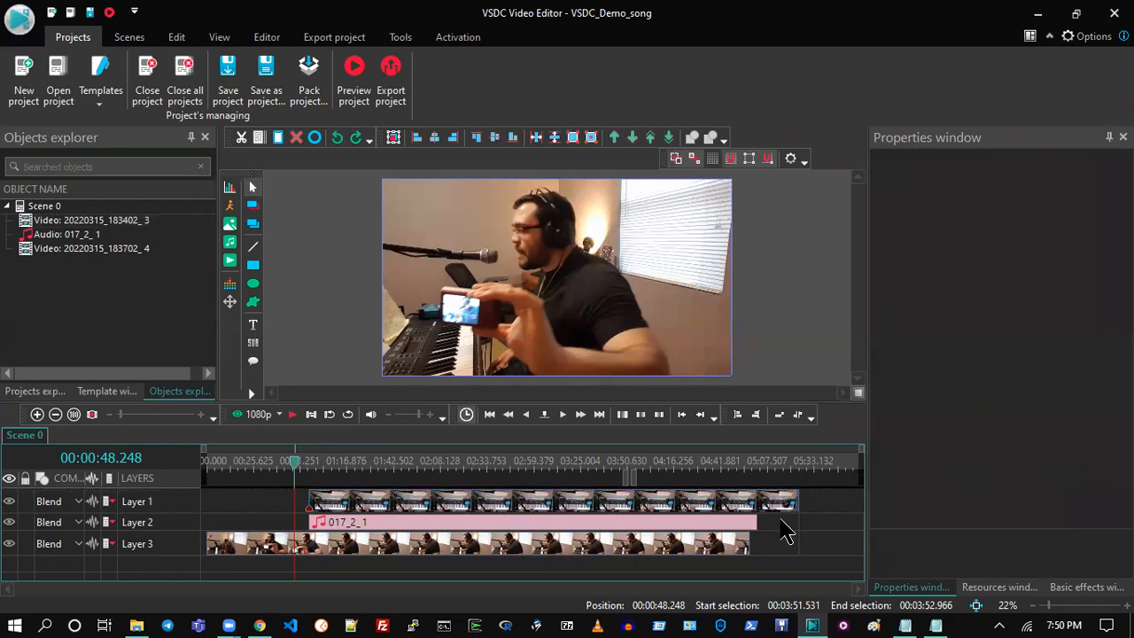
- Select the keyboard video and the 017_2 audio together, shift both to start at 00:00:48.248, and save the project
left_click(784, 503)
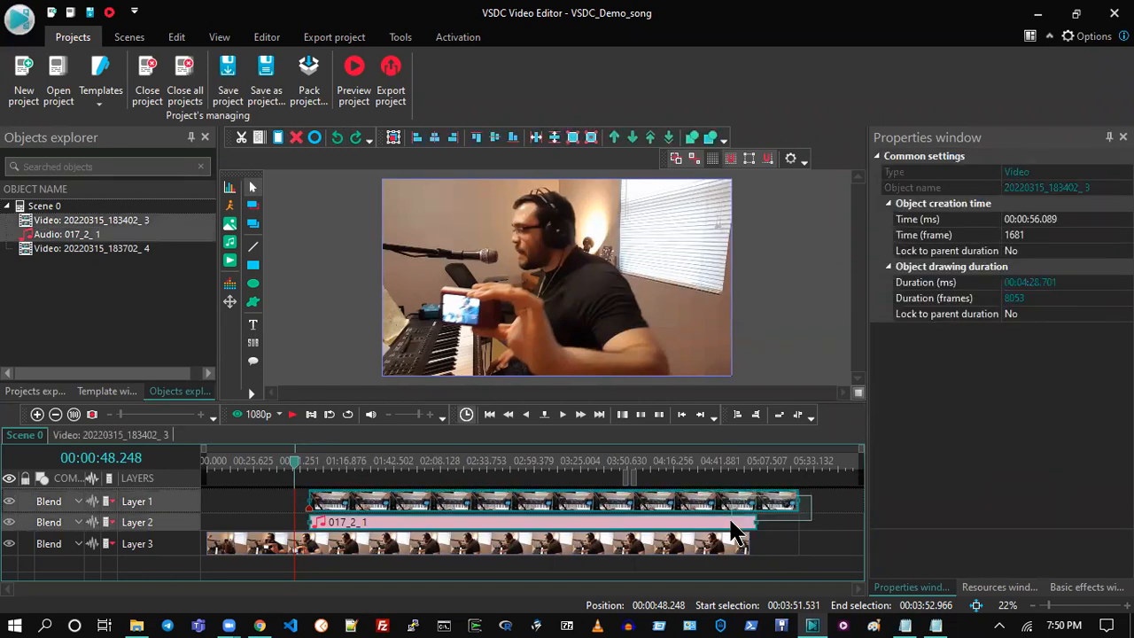
left_click_drag(429, 511, 437, 503)
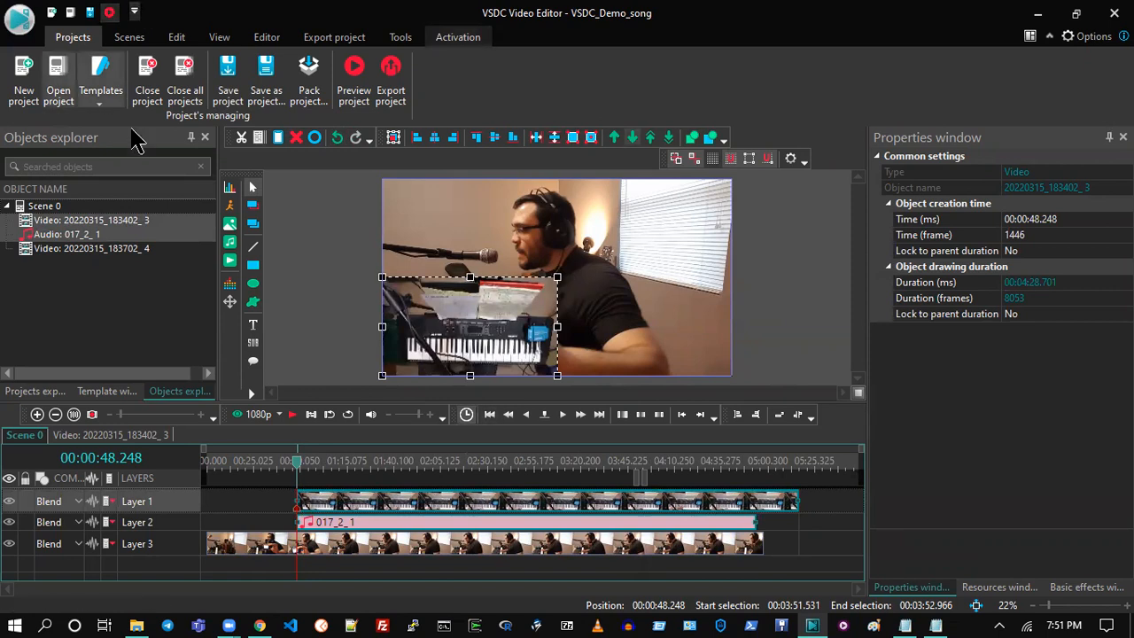
left_click(228, 80)
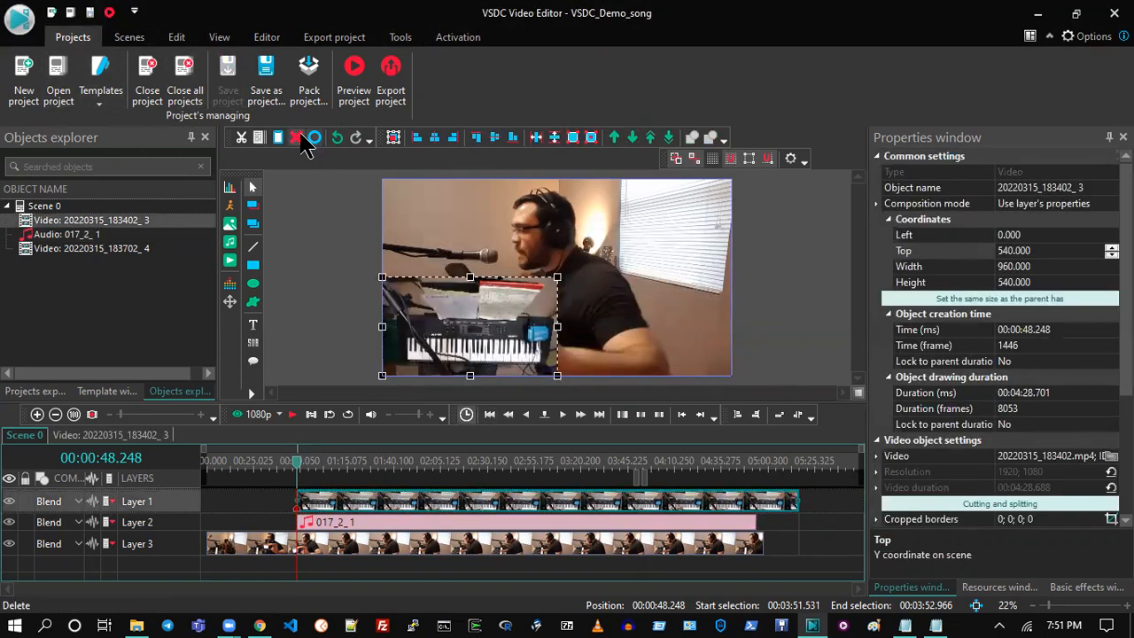
- Delete the keyboard video from the scene and preview the new video with the audio from 00:00:48.248
left_click(296, 137)
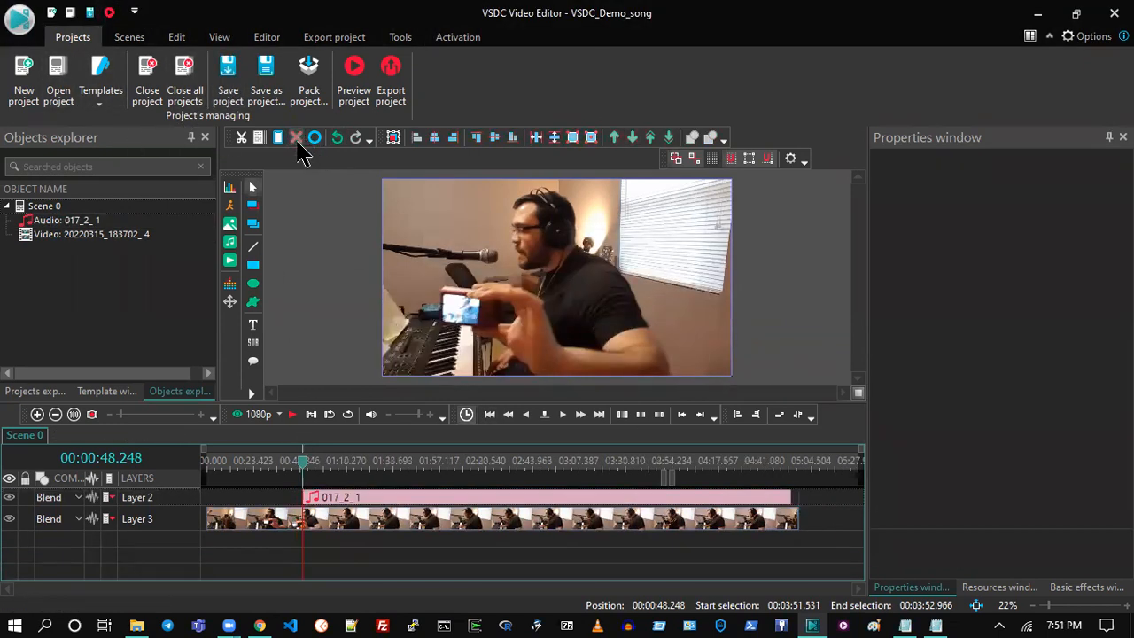
left_click(258, 416)
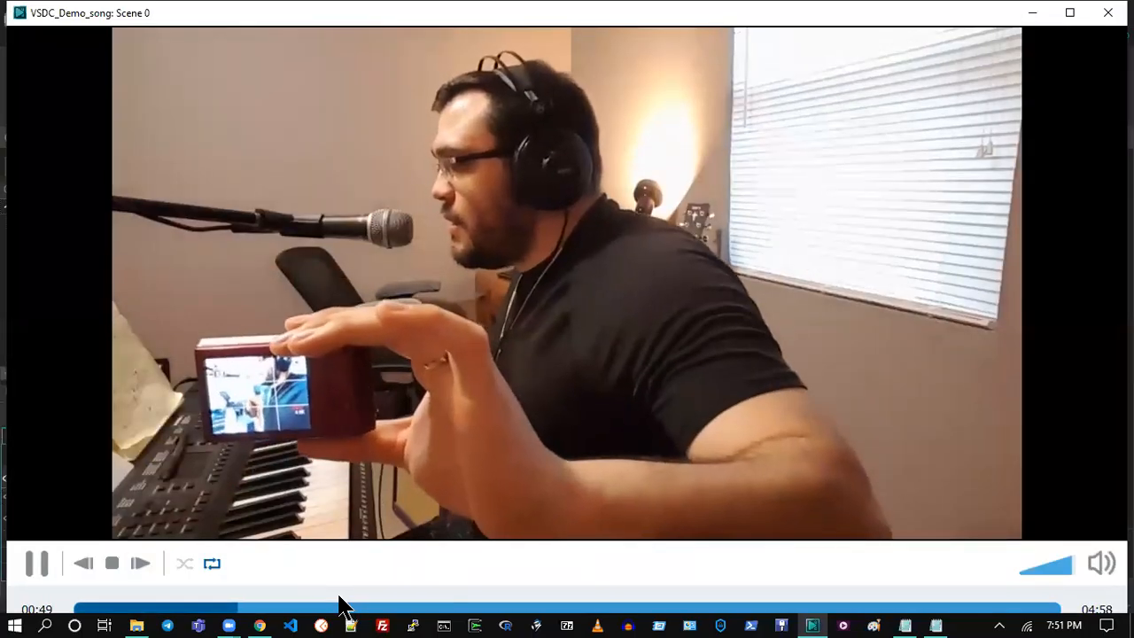
left_click(1107, 13)
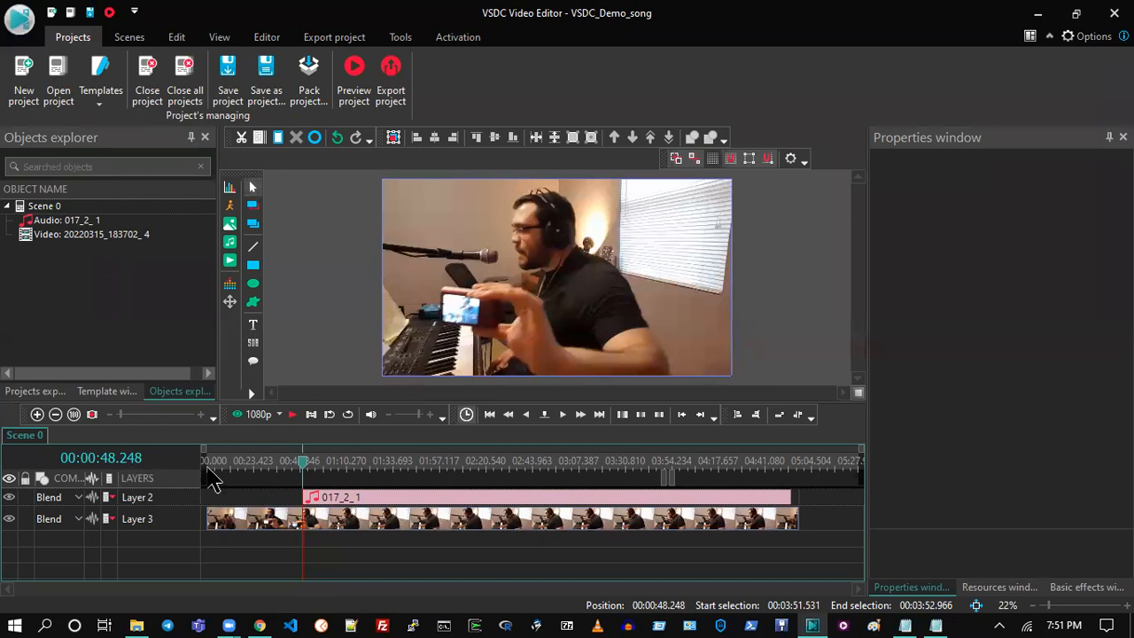
- Record the 017_2 audio's start time as 48.248 in a new Notepad document, and return to the video editor
left_click(329, 504)
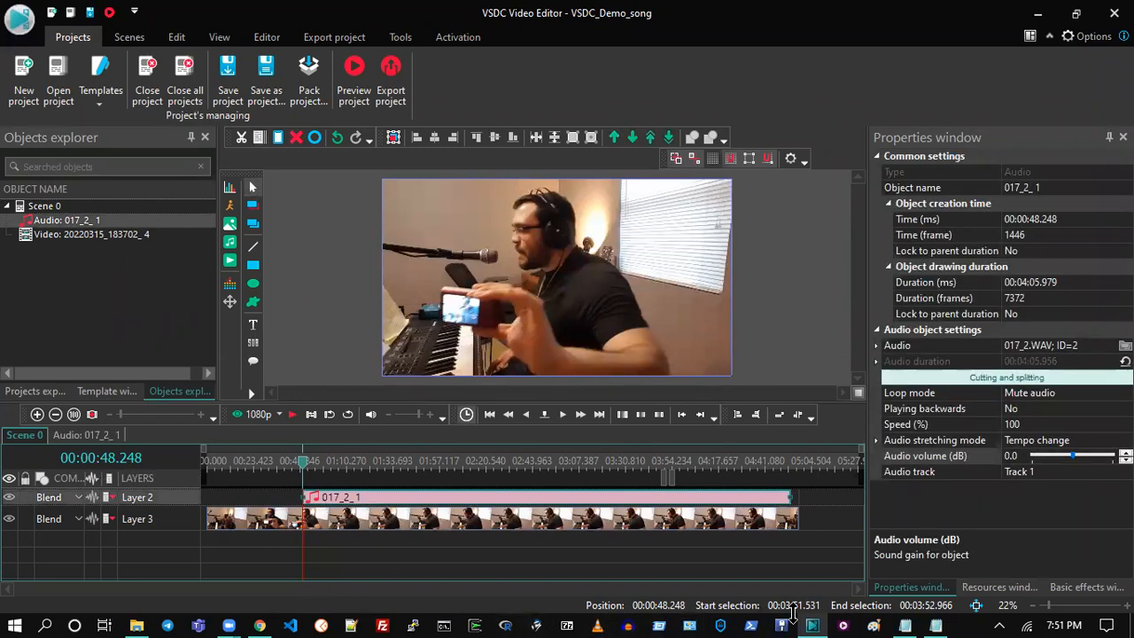
right_click(904, 626)
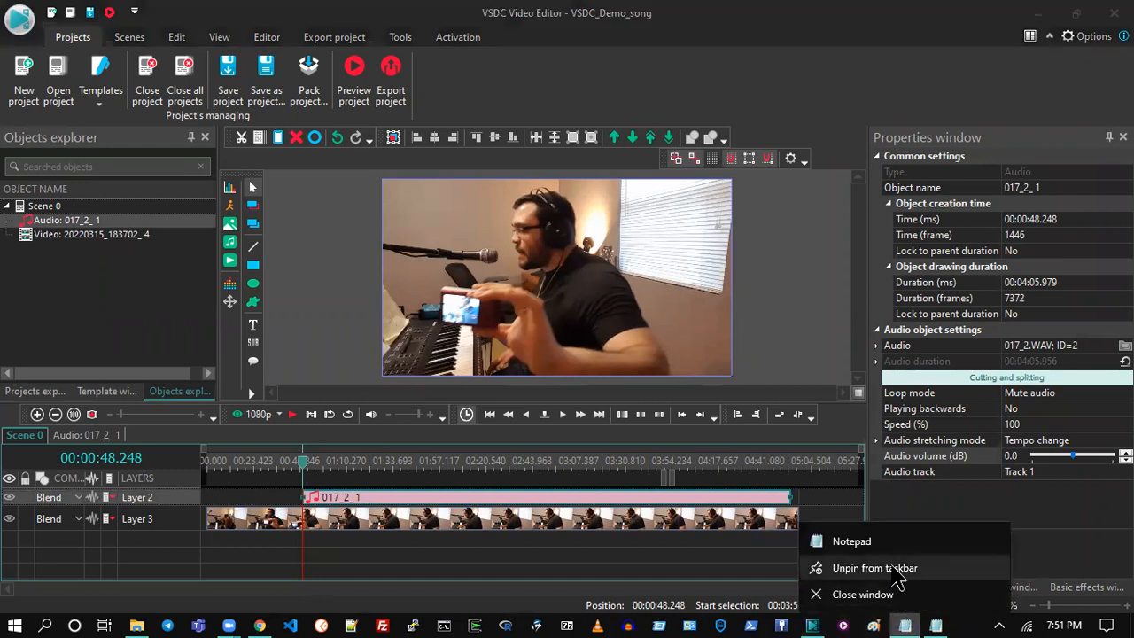
left_click(1066, 608)
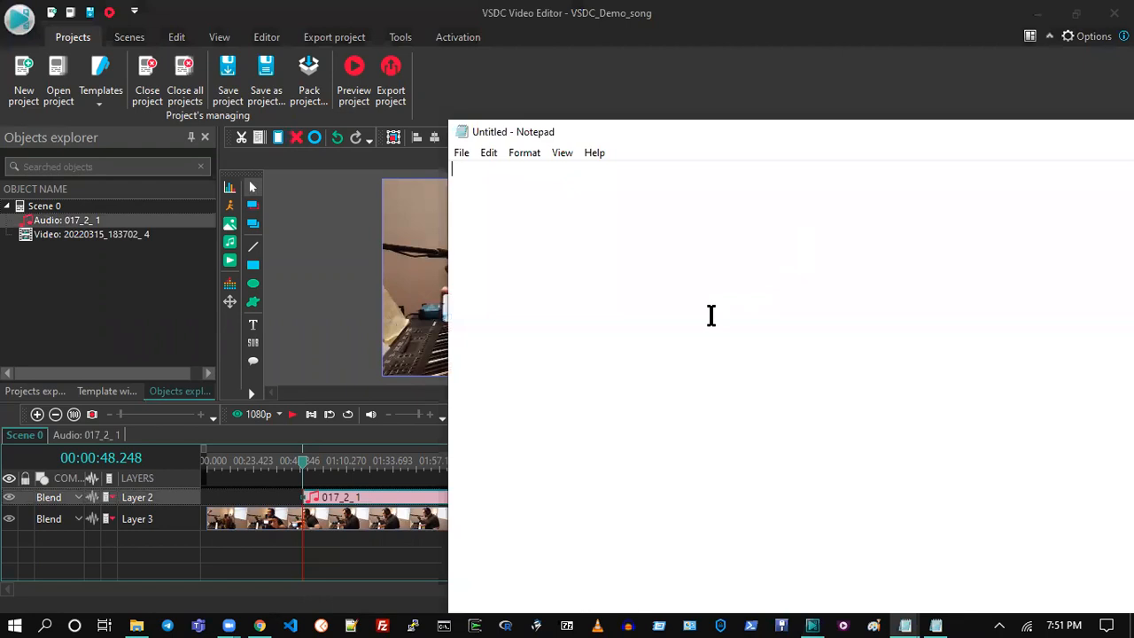
type("48.248")
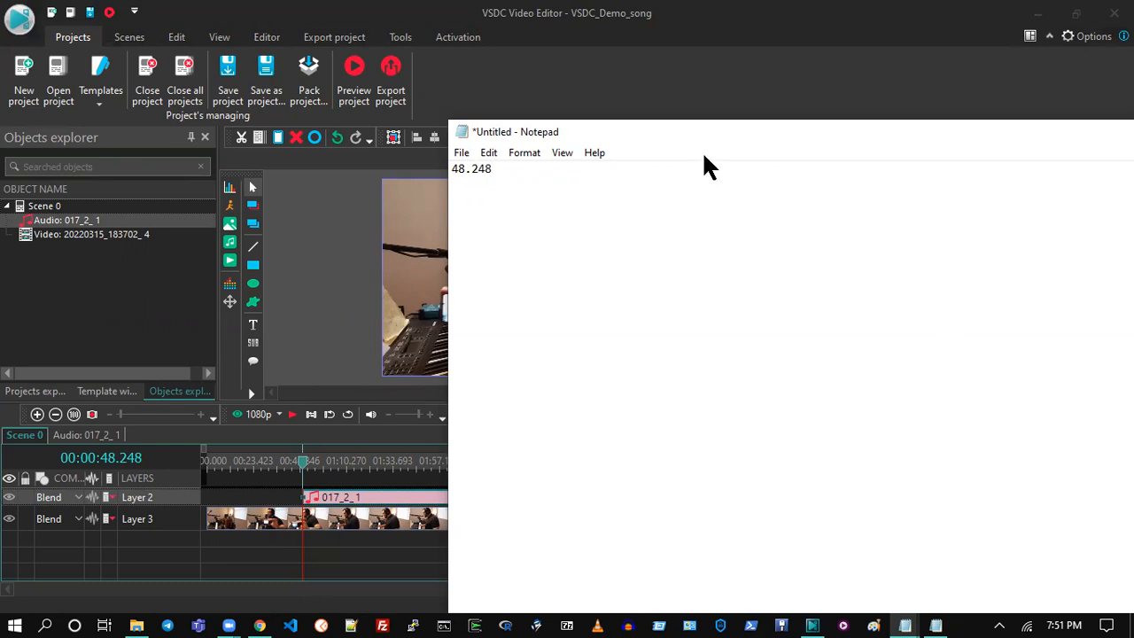
key("alt+Tab")
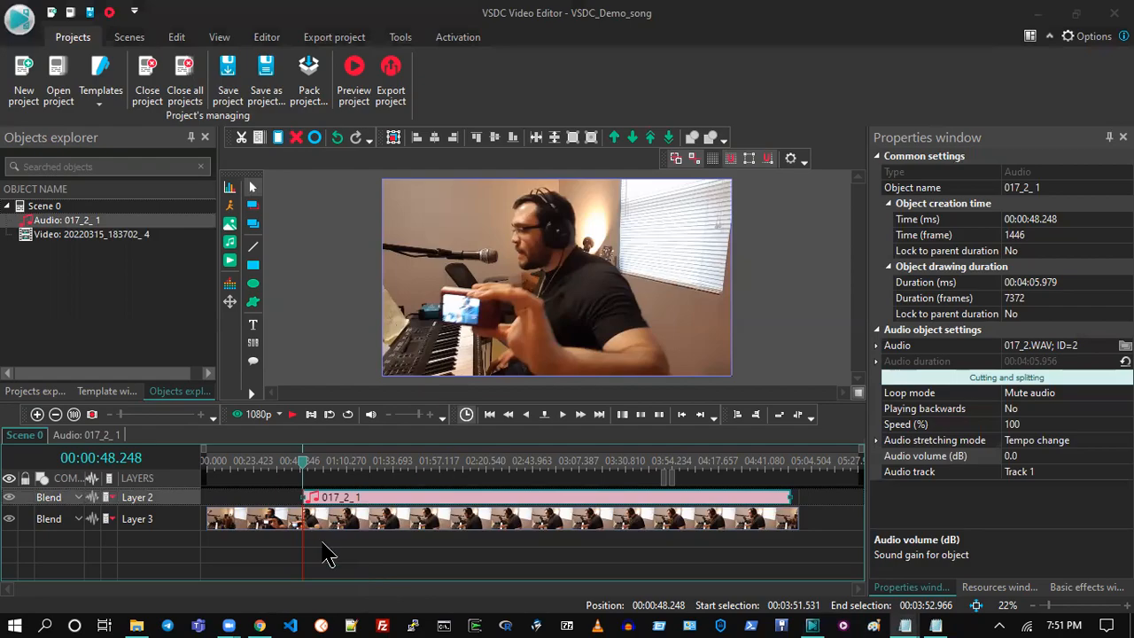
- Preview the scene from 00:00:48.248, step the playhead back to 00:00:48.014, and shift the 017_2 audio to start there
left_click(257, 421)
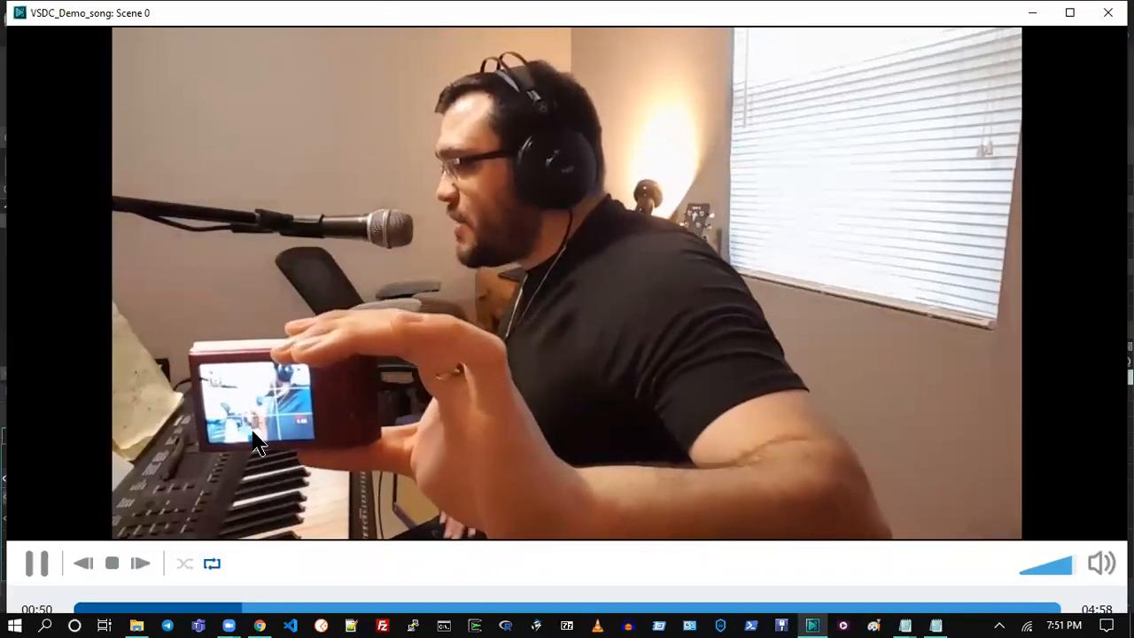
left_click(1108, 12)
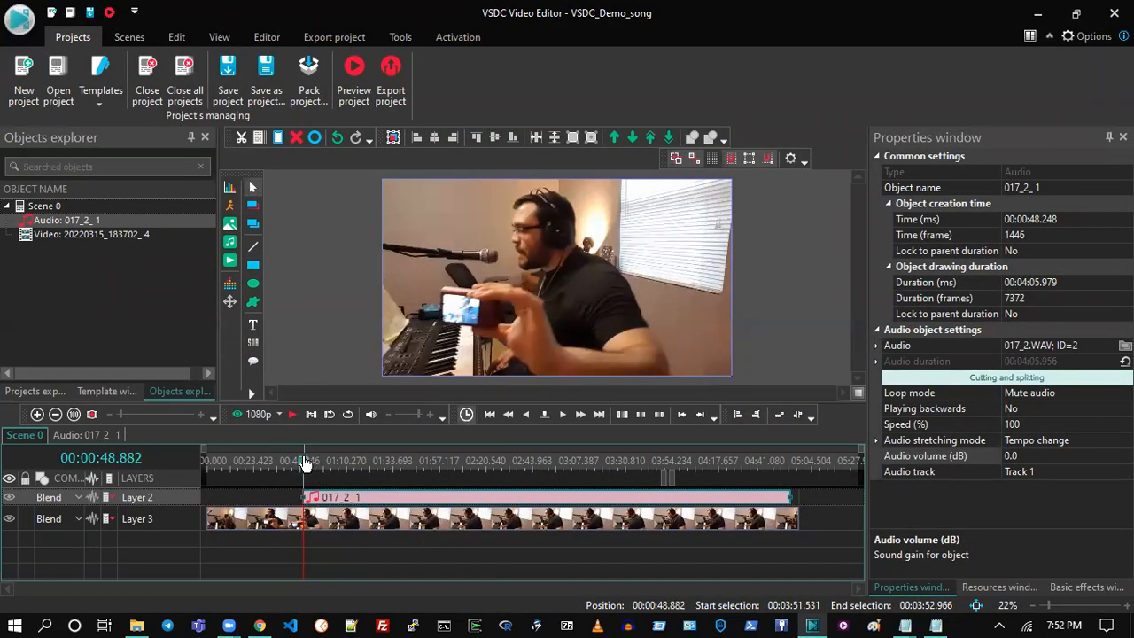
left_click(326, 498)
key("Left")
key("Left")
key("Left")
key("Left")
key("Left")
key("Left")
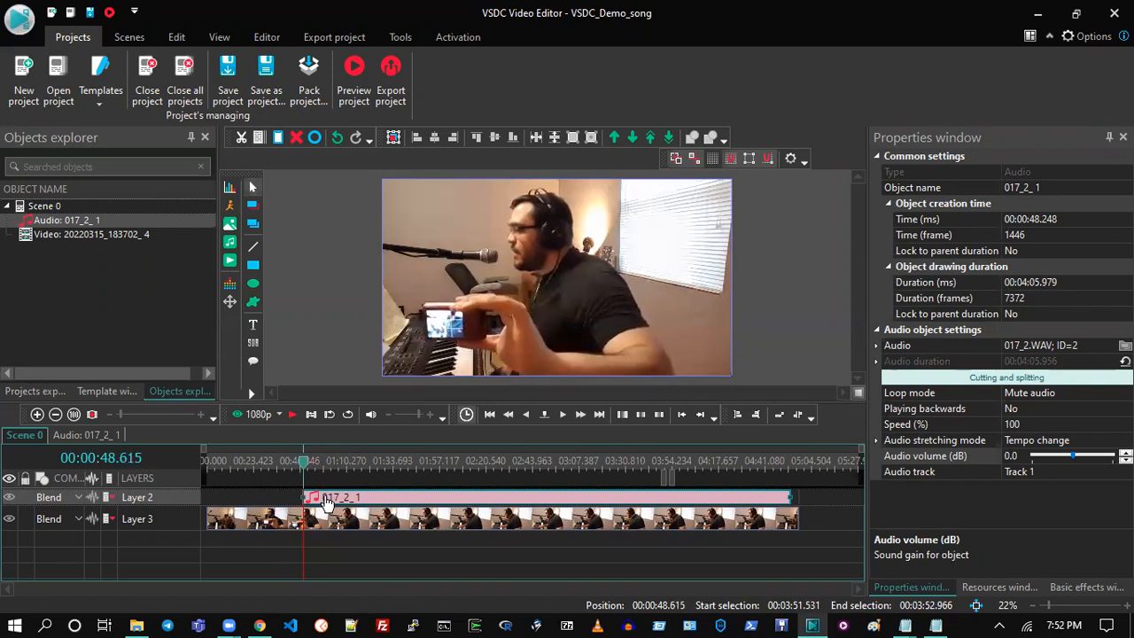
key("Left")
key("Left")
key("Left")
key("Left")
key("Left")
key("Left")
key("Left")
key("Left")
key("Left")
key("Left")
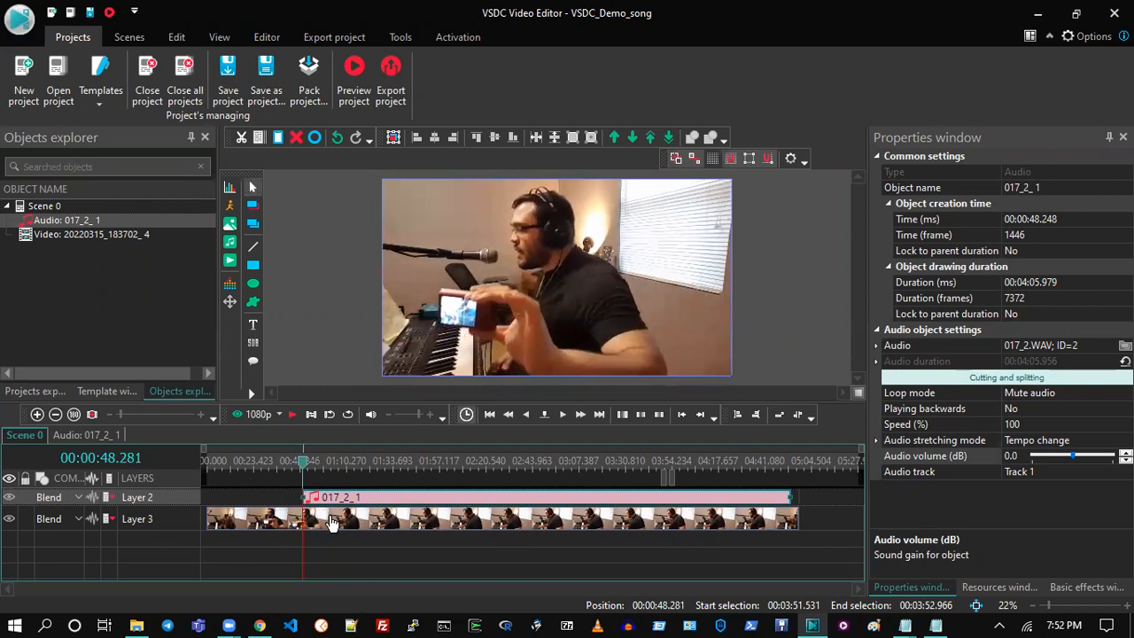
key("Left")
key("Left")
key("Left")
key("Left")
key("Left")
key("Left")
key("Left")
key("Left")
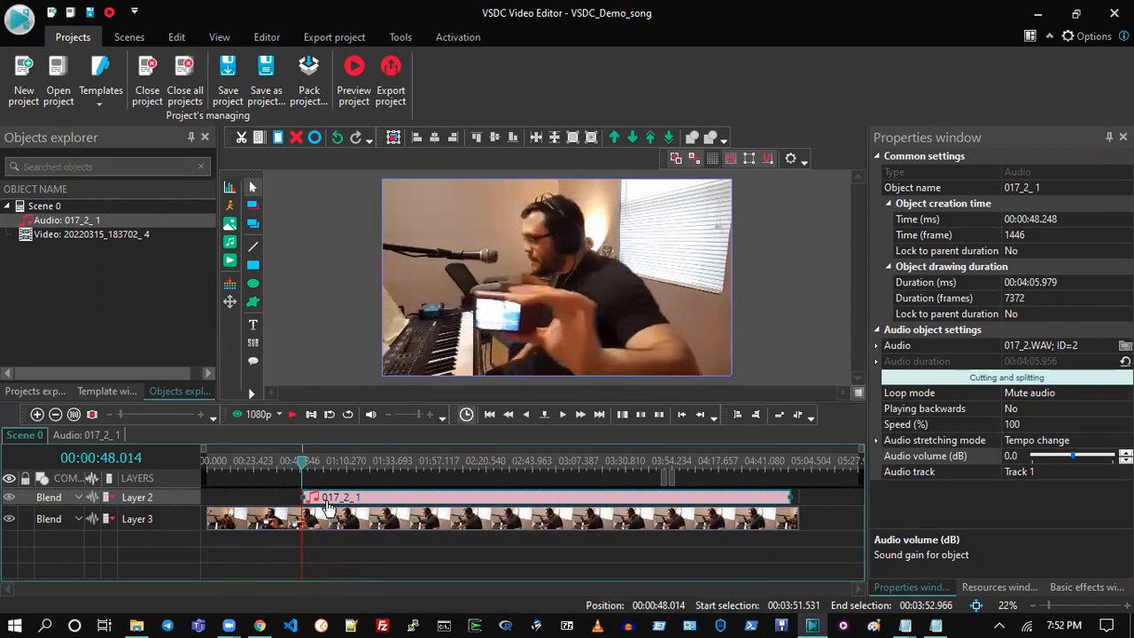
left_click_drag(328, 505, 326, 505)
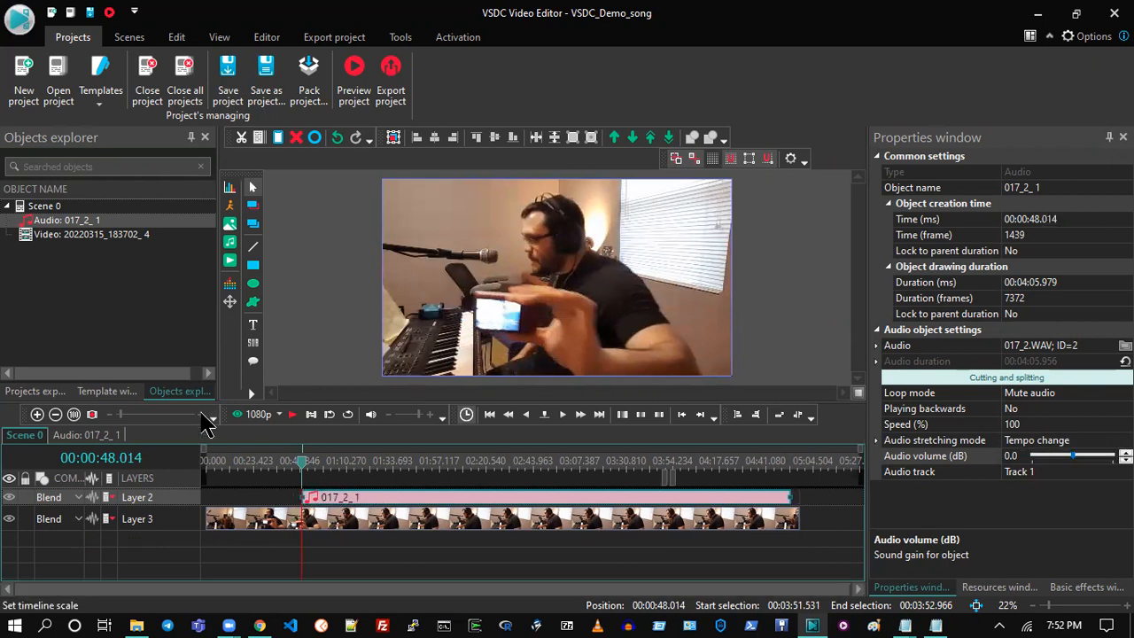
- Undo the last shift of the 017_2 audio, and undo and redo the keyboard video's deletion
left_click(153, 415)
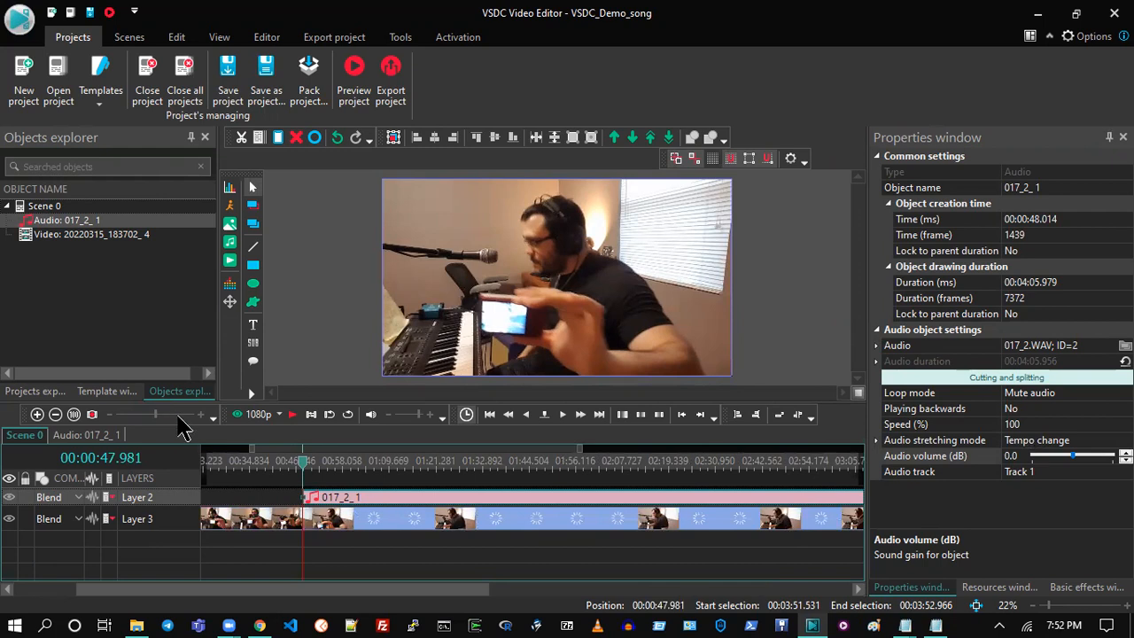
left_click(176, 414)
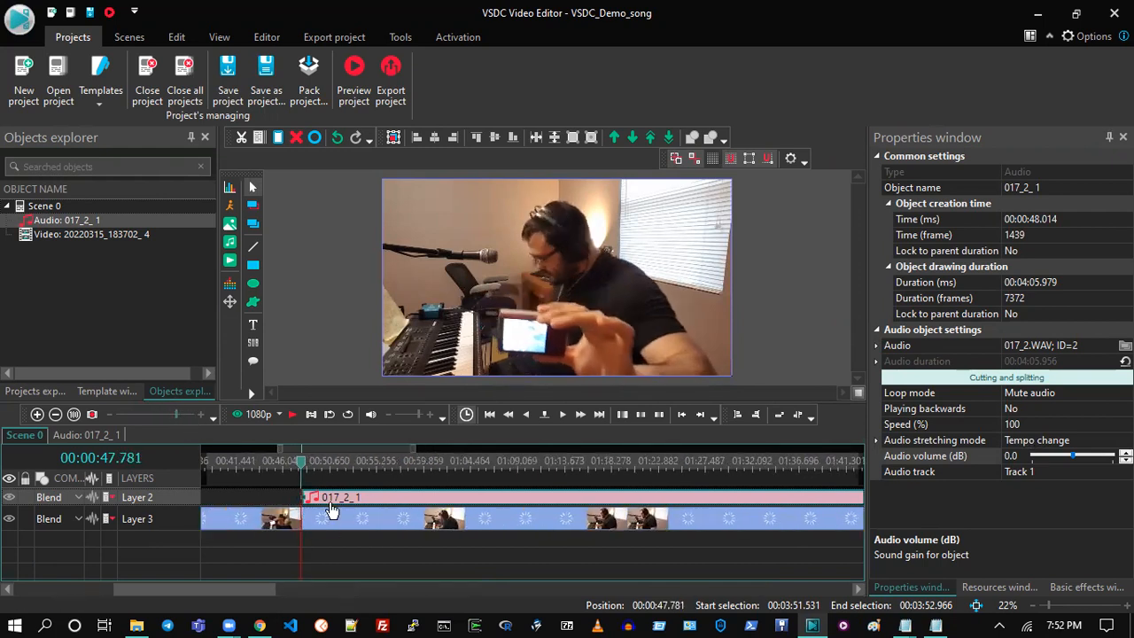
left_click(338, 139)
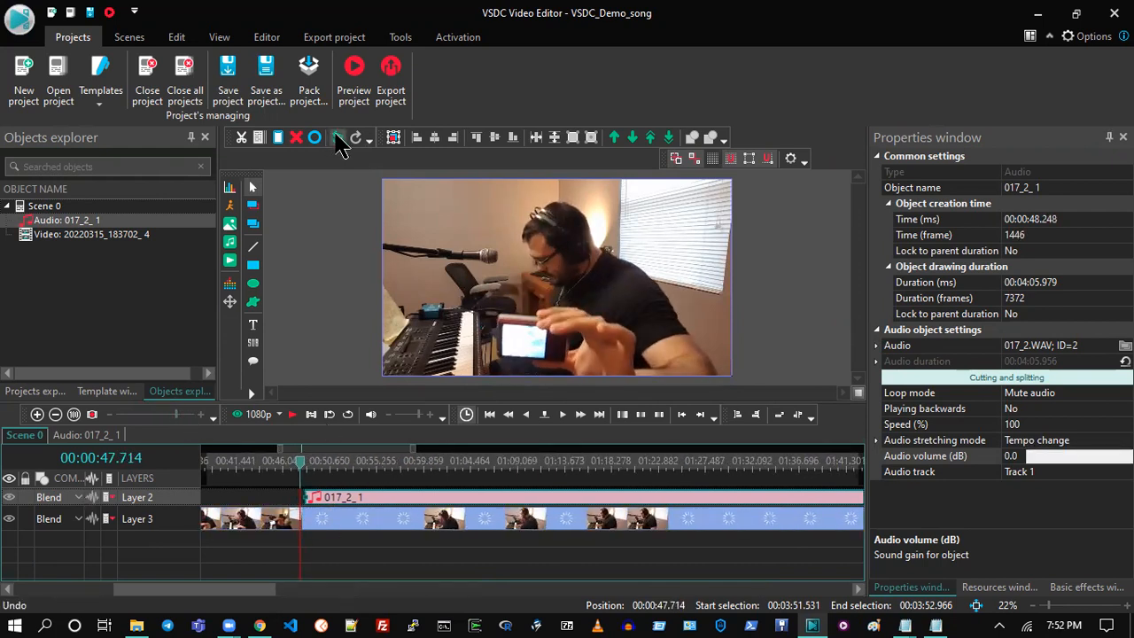
left_click(338, 139)
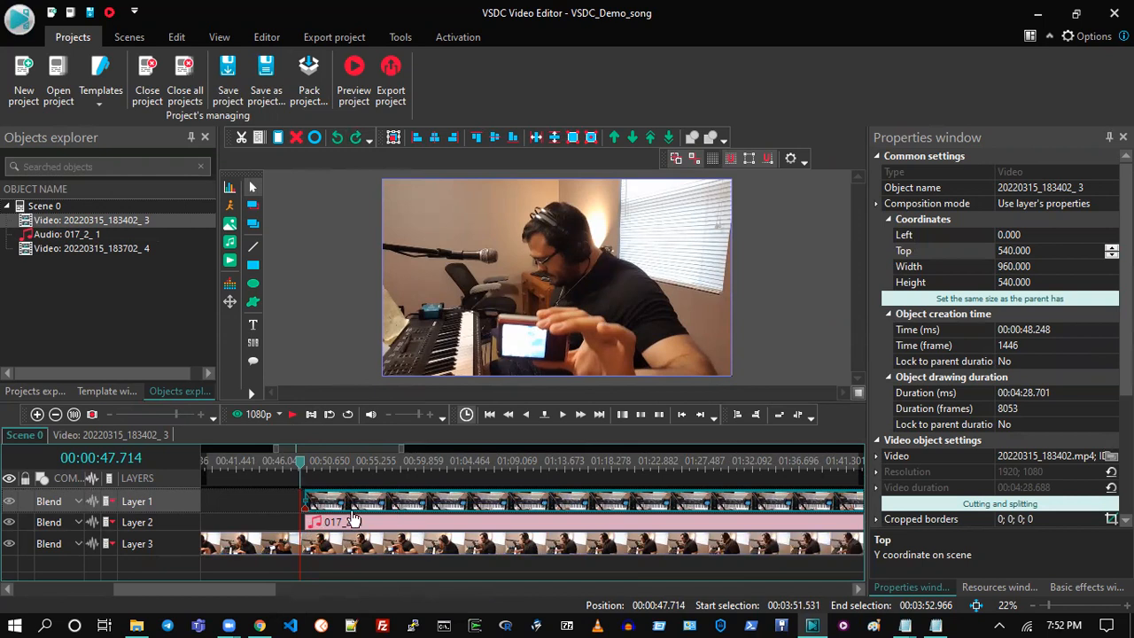
left_click(355, 138)
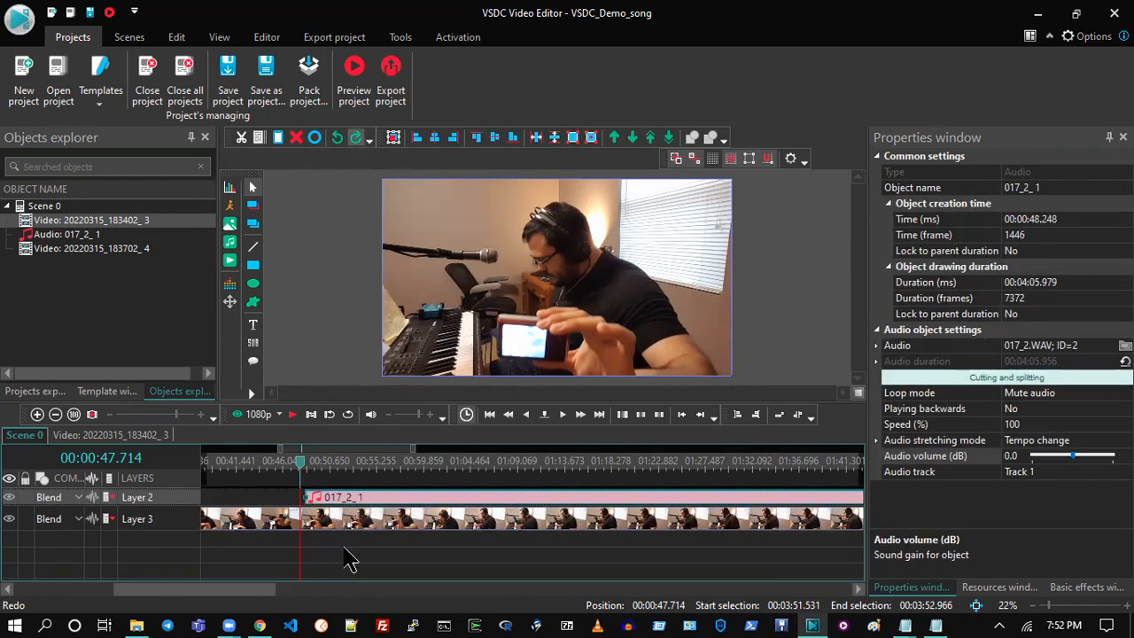
- Shift the 017_2 audio to start at 00:00:47.714 and preview the scene from that point
left_click_drag(337, 505, 333, 505)
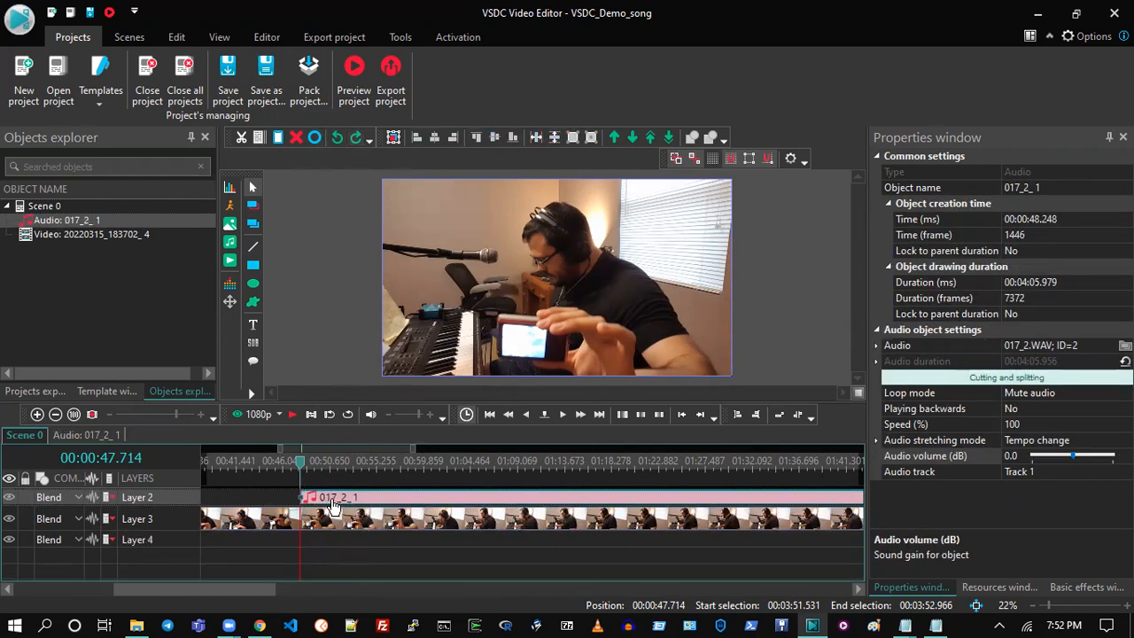
left_click(252, 420)
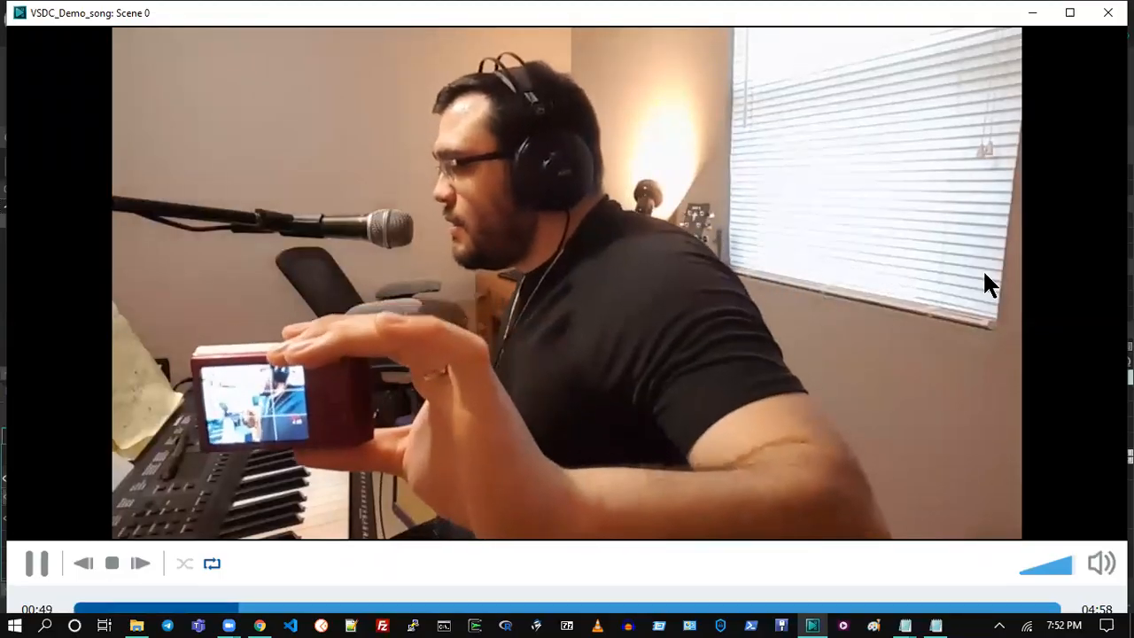
left_click(1107, 12)
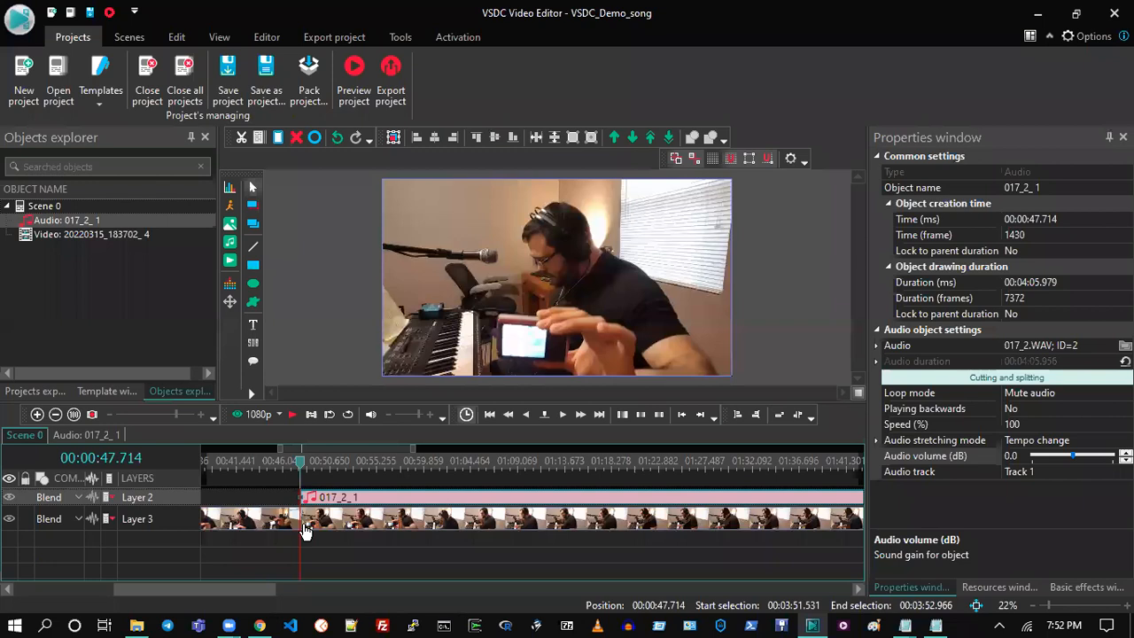
- Shift the 017_2 audio to start at 00:00:47.647 and preview the scene from that point
left_click(187, 422)
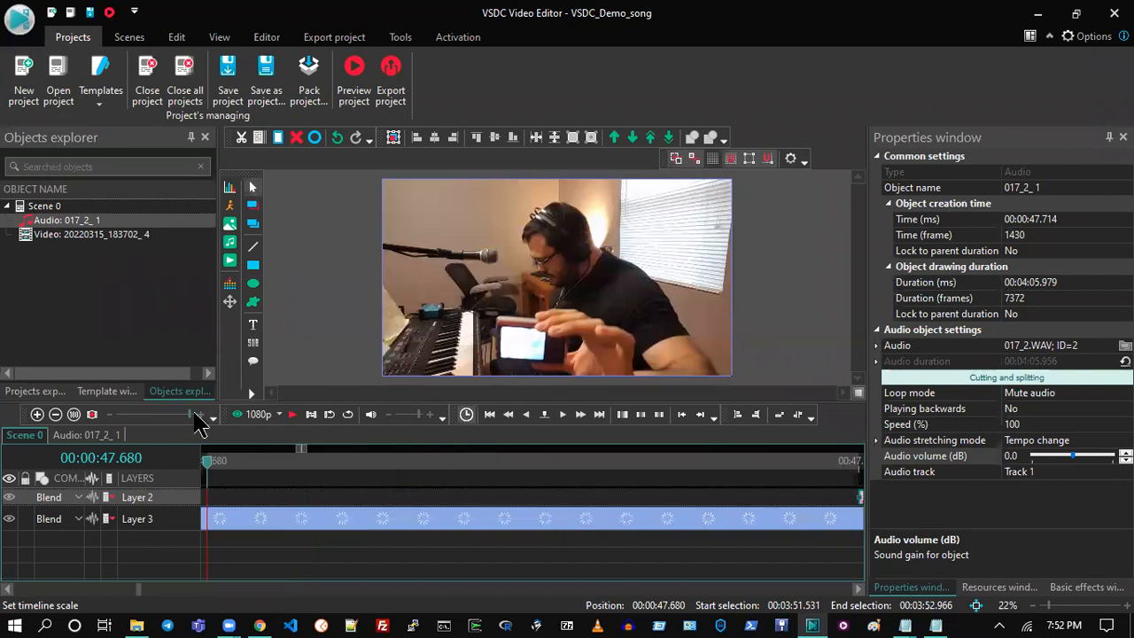
left_click_drag(185, 425, 106, 431)
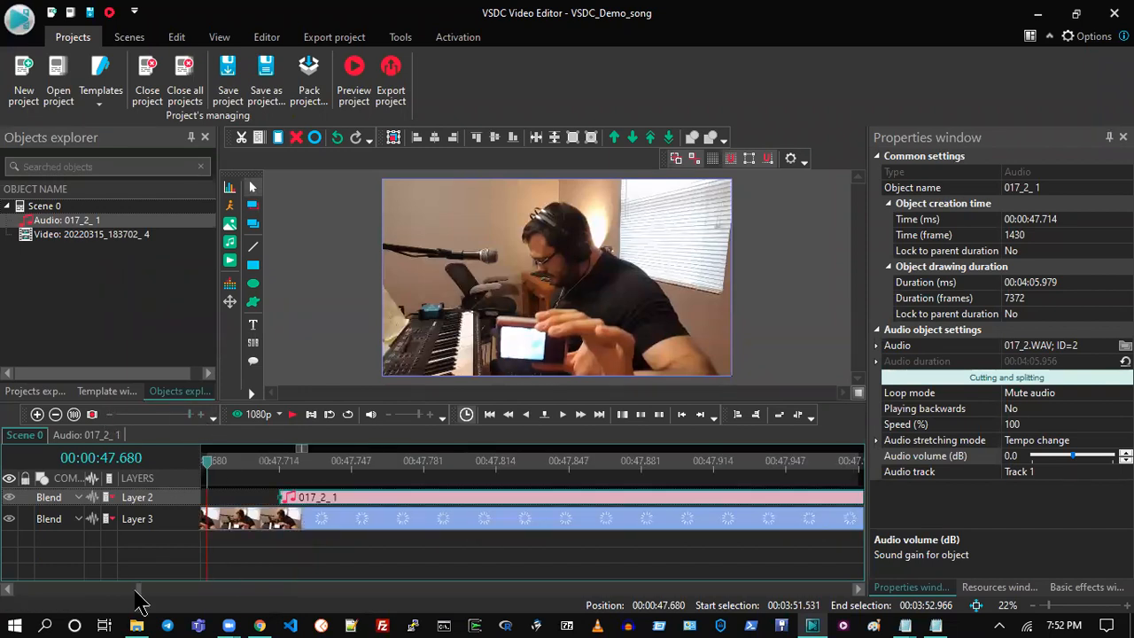
left_click(109, 415)
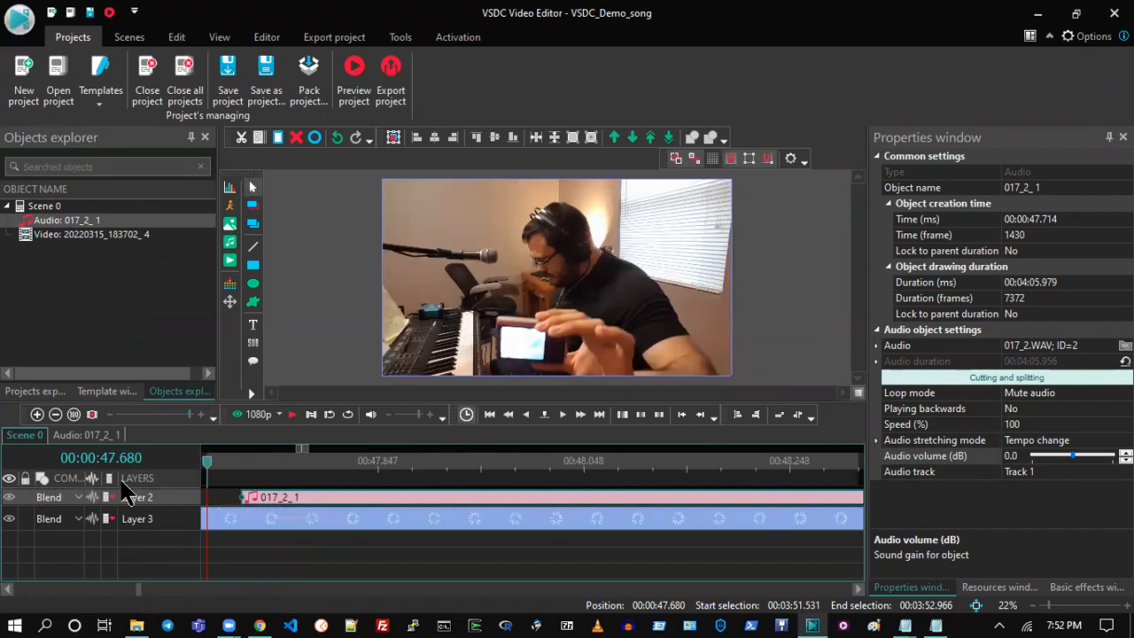
left_click(6, 589)
left_click(6, 589)
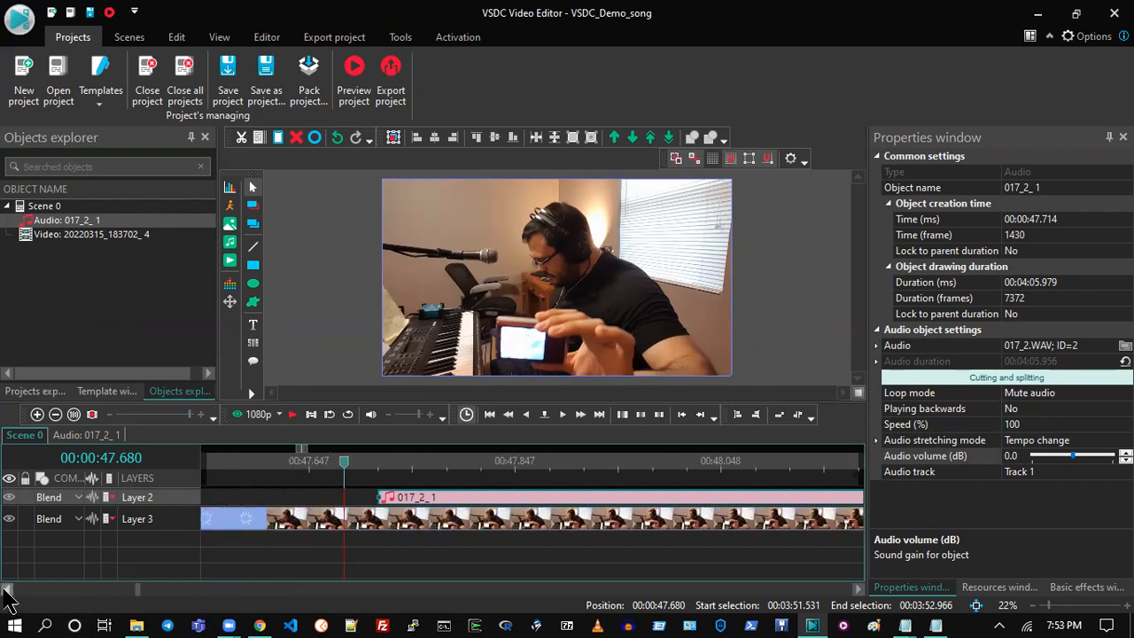
left_click(323, 565)
left_click_drag(403, 503, 333, 503)
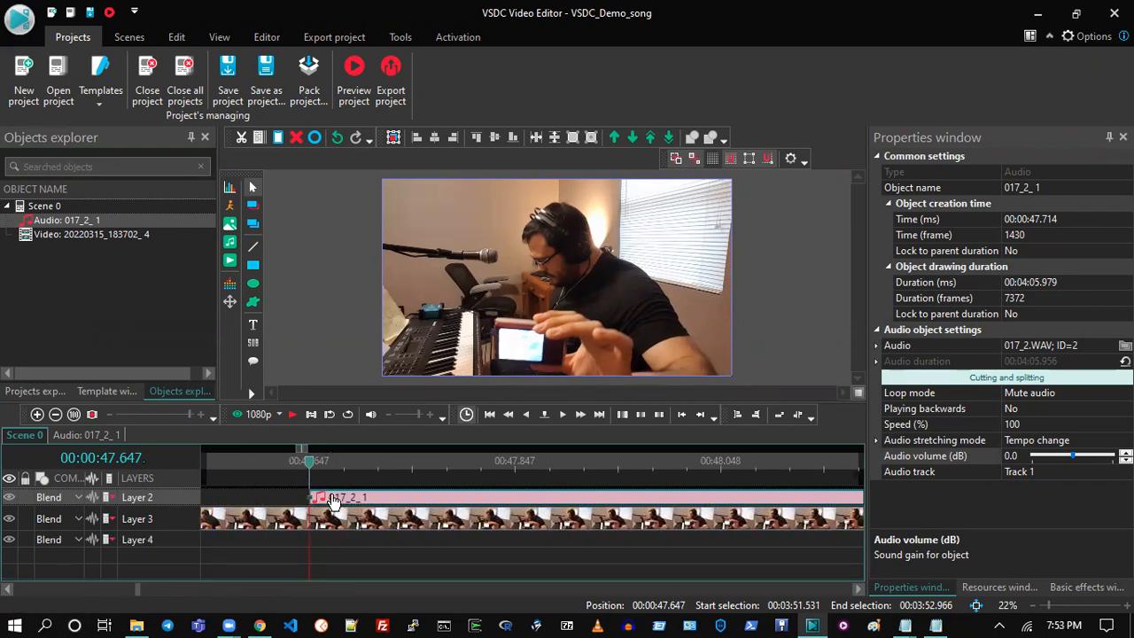
left_click(232, 415)
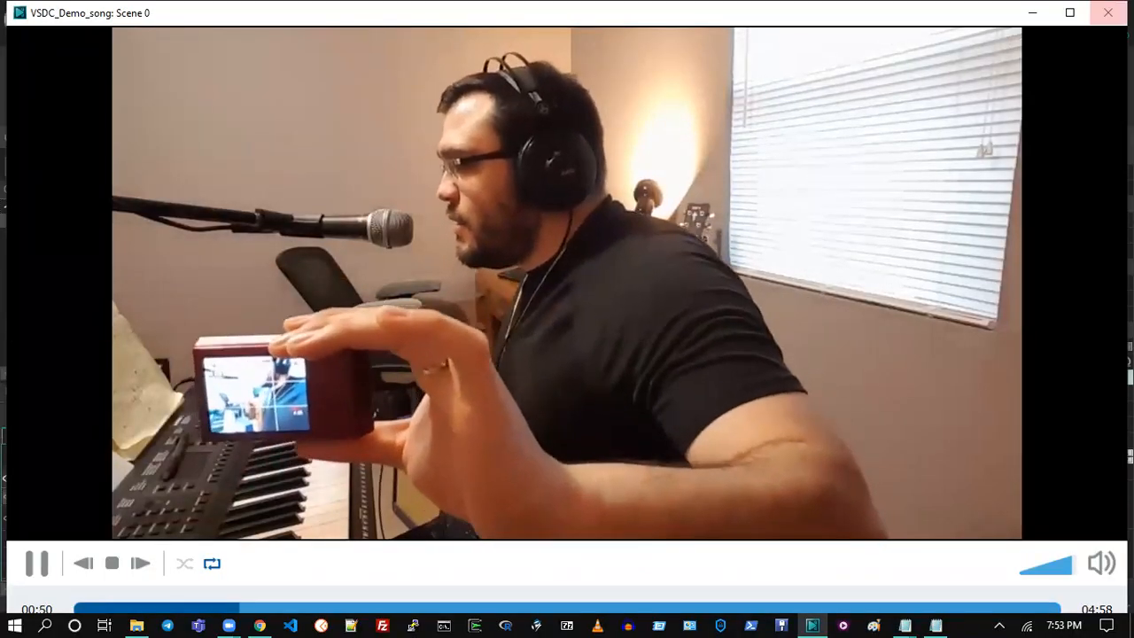
key("Escape")
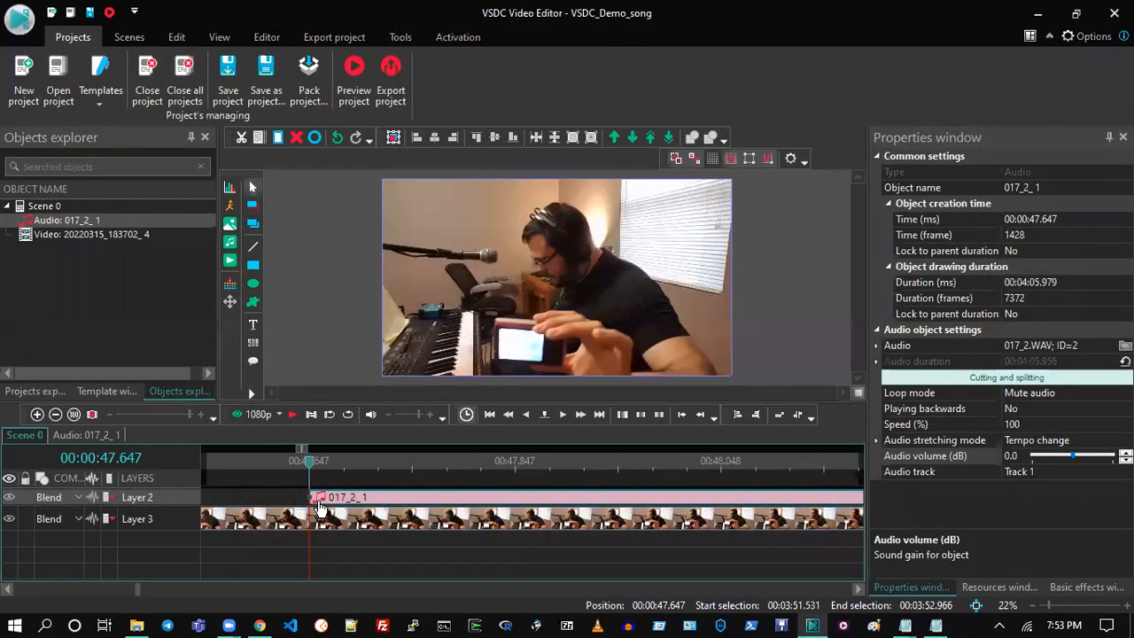
- Shift the 017_2 audio one frame earlier to 00:00:47.614 and preview the scene
left_click_drag(321, 497, 287, 501)
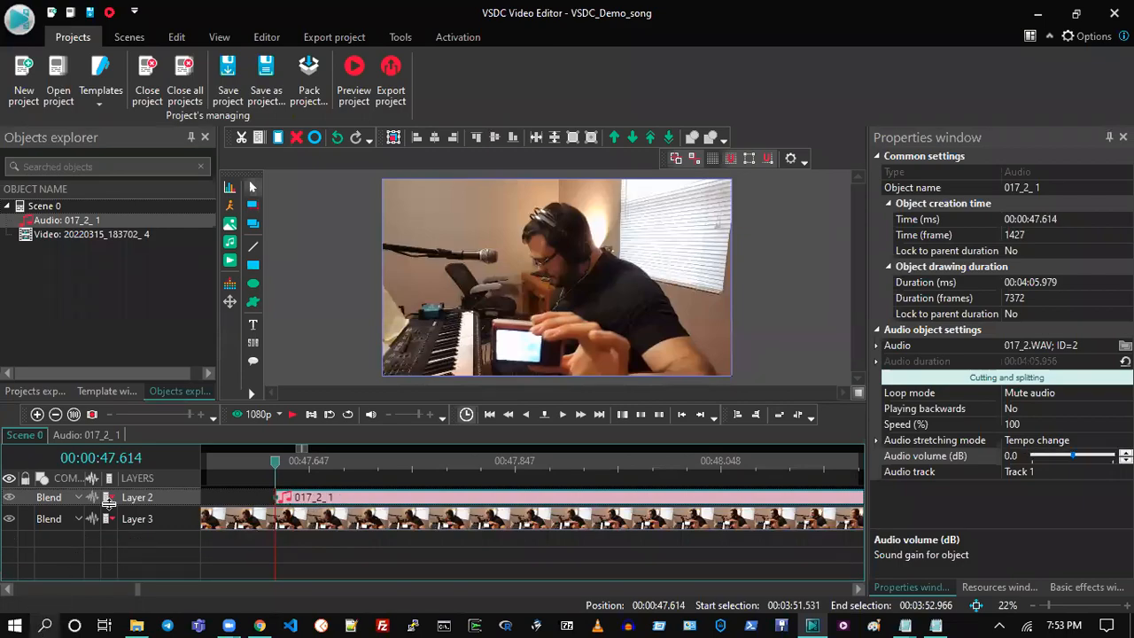
left_click(239, 420)
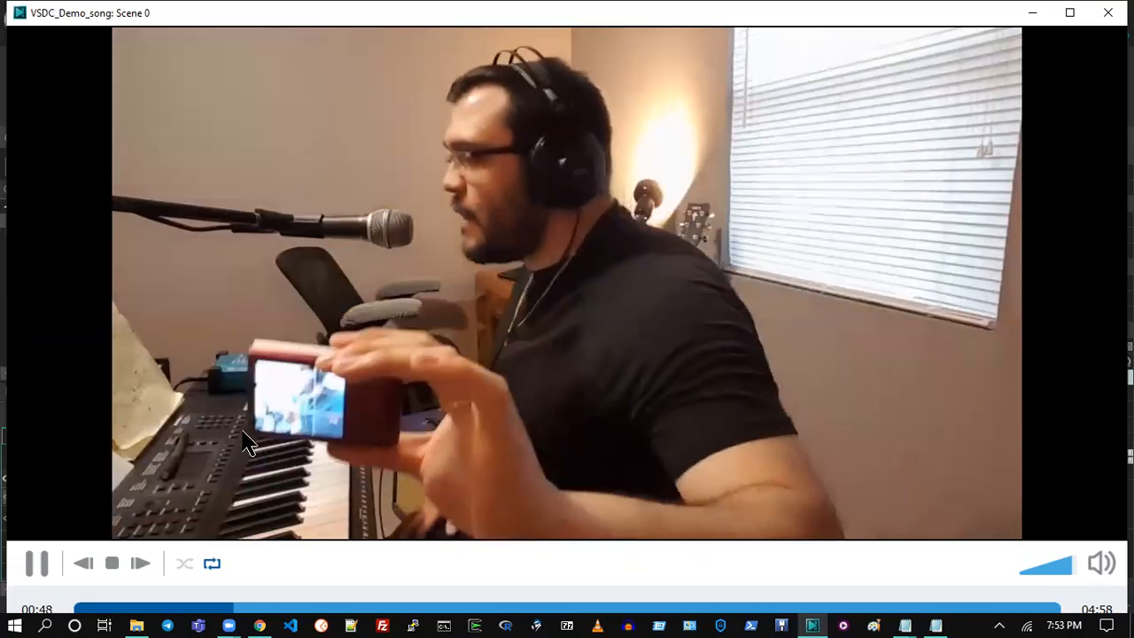
left_click(1109, 12)
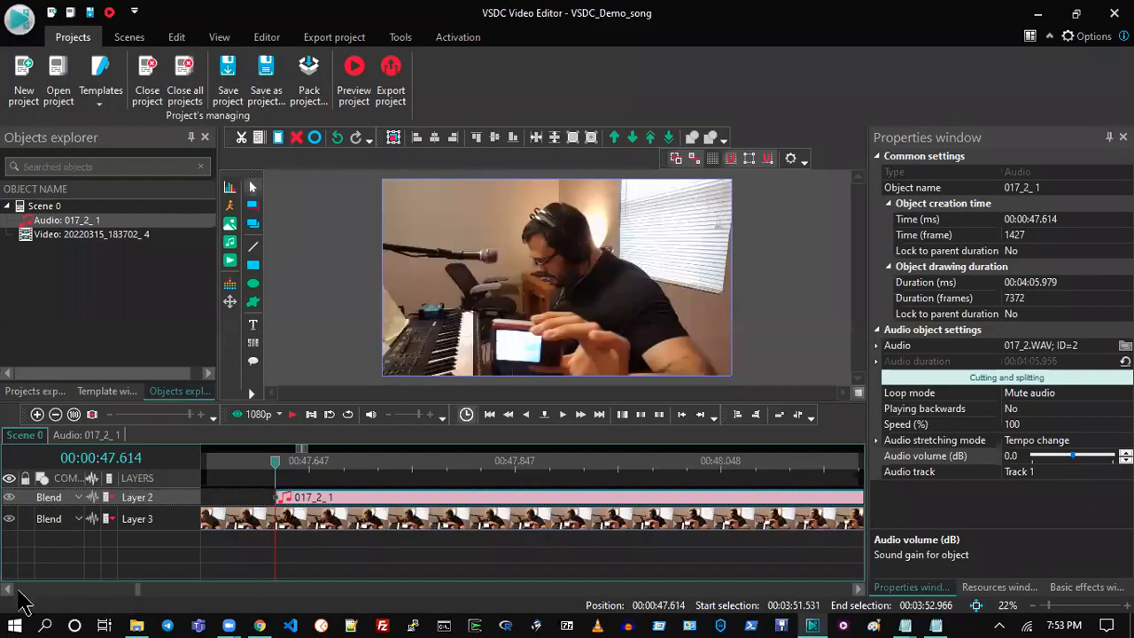
- Step the playhead back to 00:00:47.480, align the 017_2 audio's start with it, and preview the scene
left_click(7, 588)
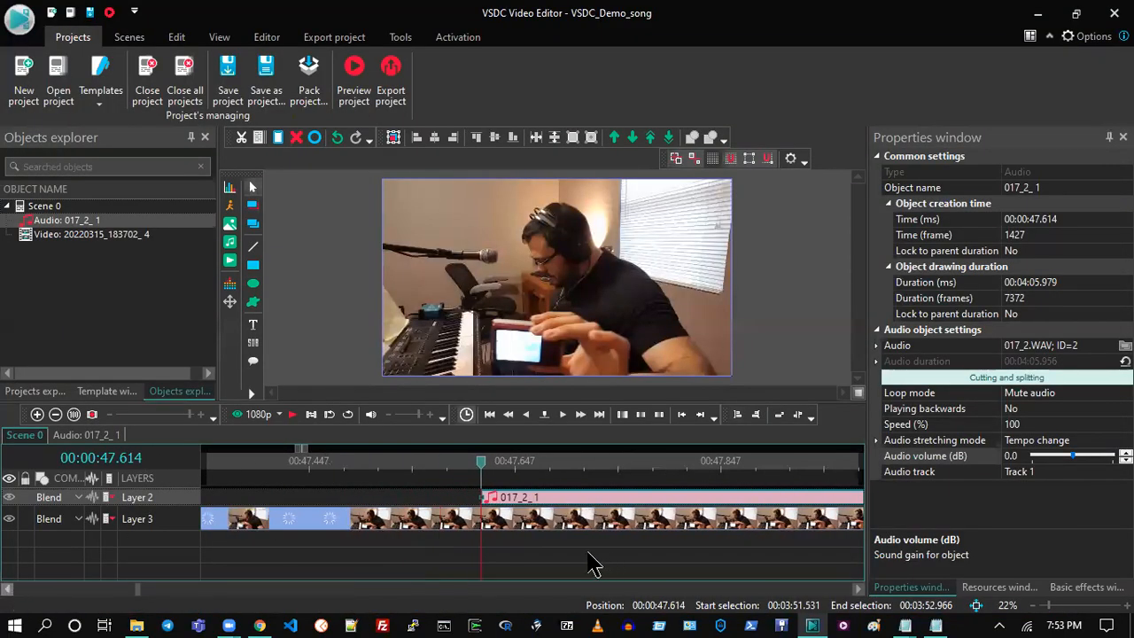
key("Left")
key("Left")
key("Left")
key("Left")
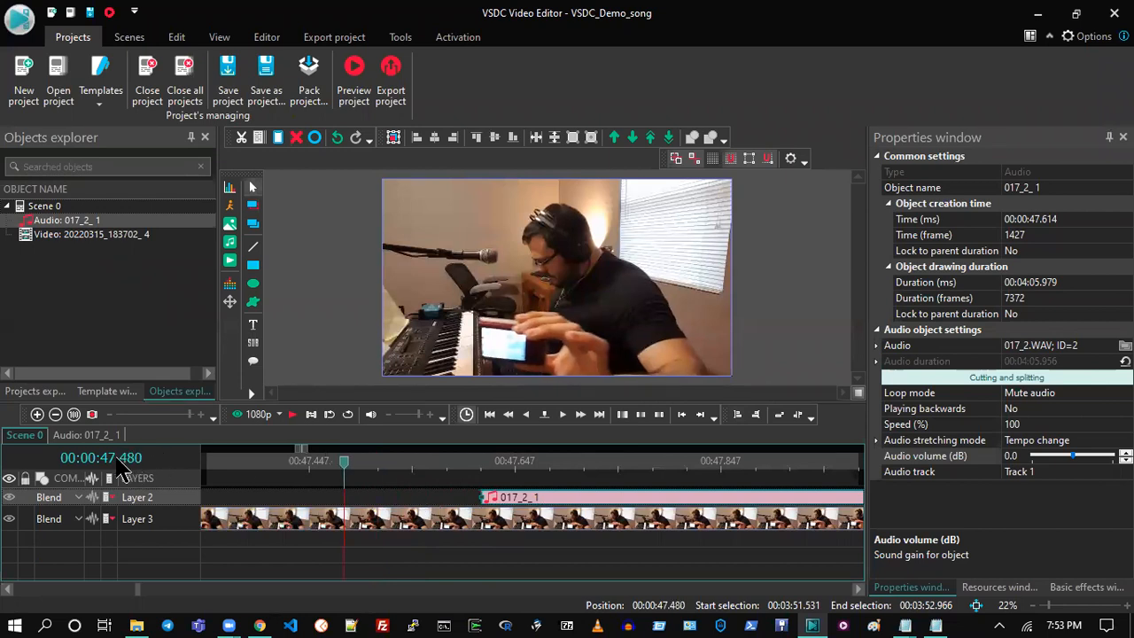
left_click_drag(529, 499, 484, 498)
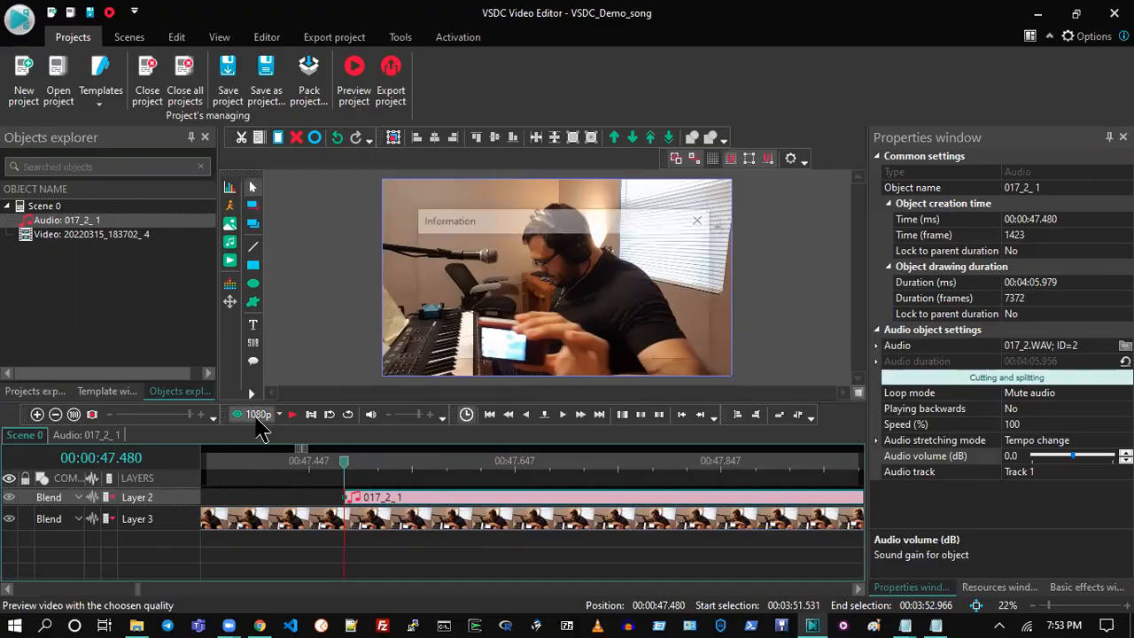
left_click(248, 414)
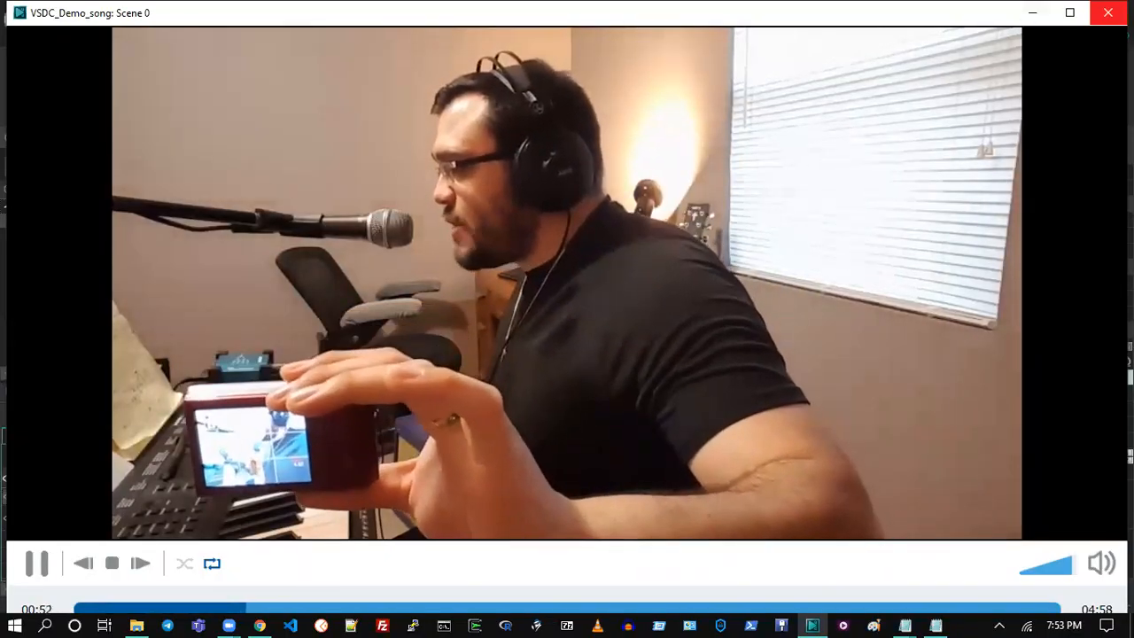
left_click(1108, 12)
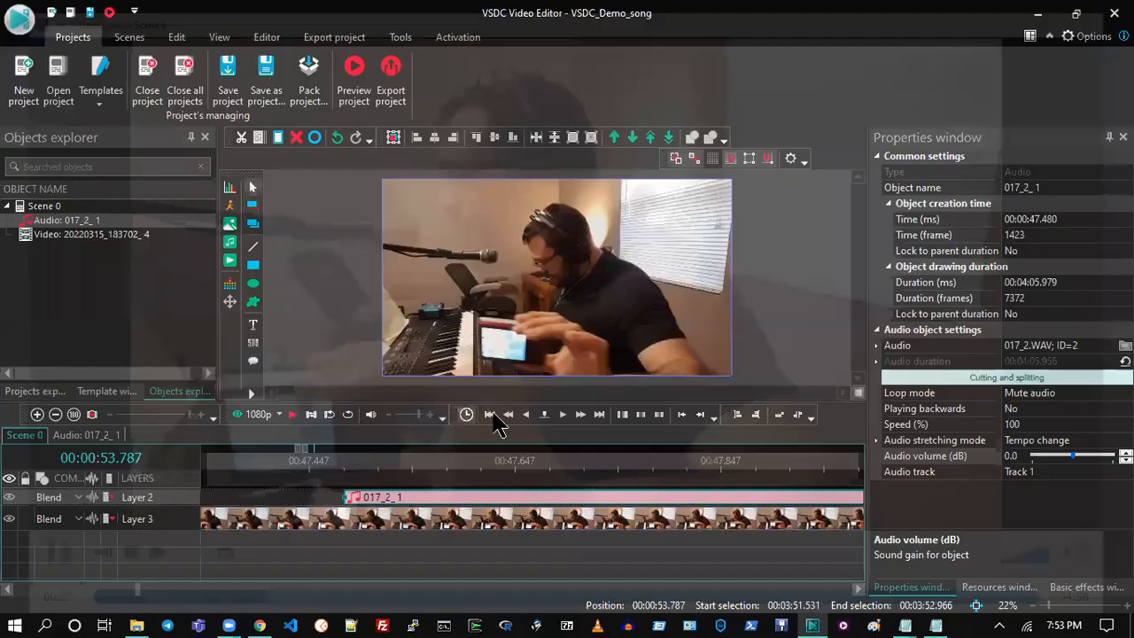
- Shift the 017_2 audio one frame later to start at 00:00:47.514 and preview the sync
left_click(387, 464)
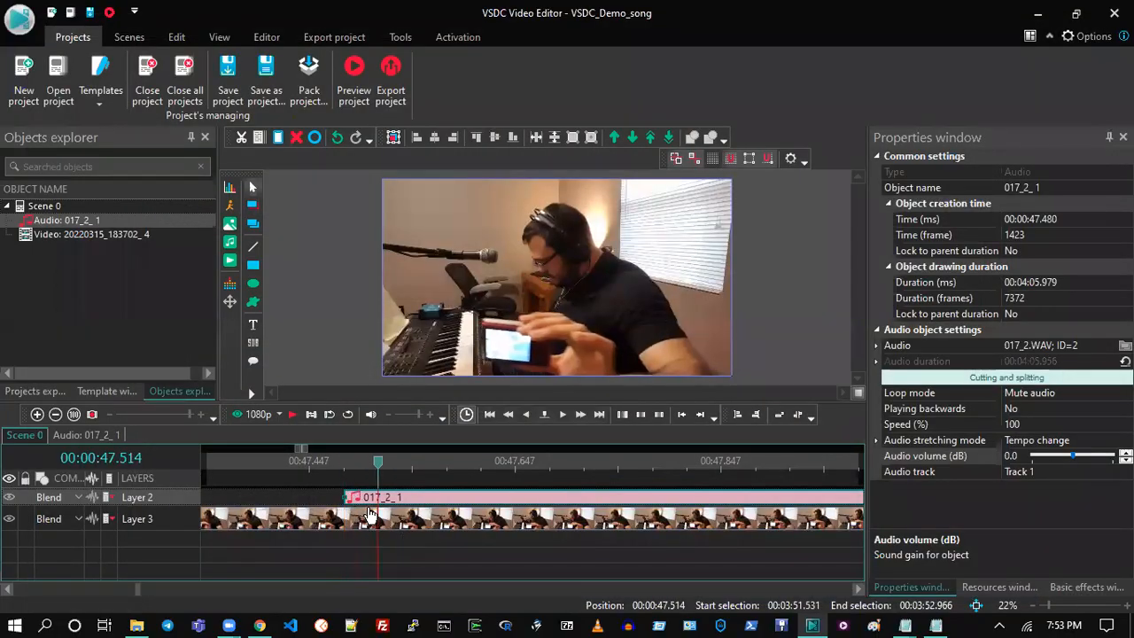
left_click_drag(397, 496, 428, 498)
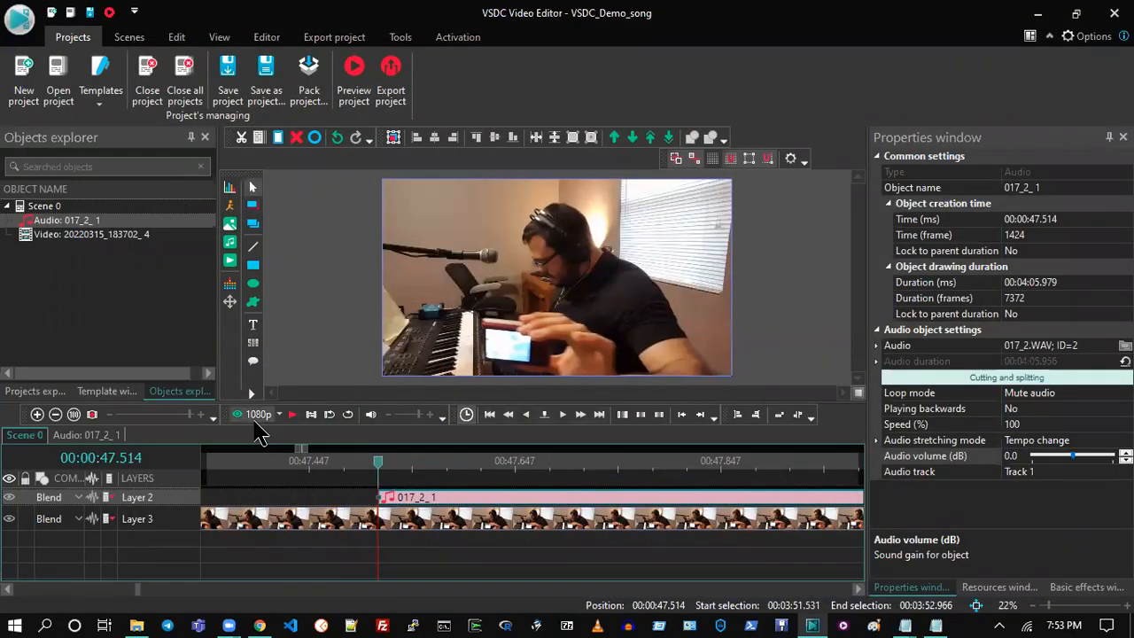
left_click(256, 416)
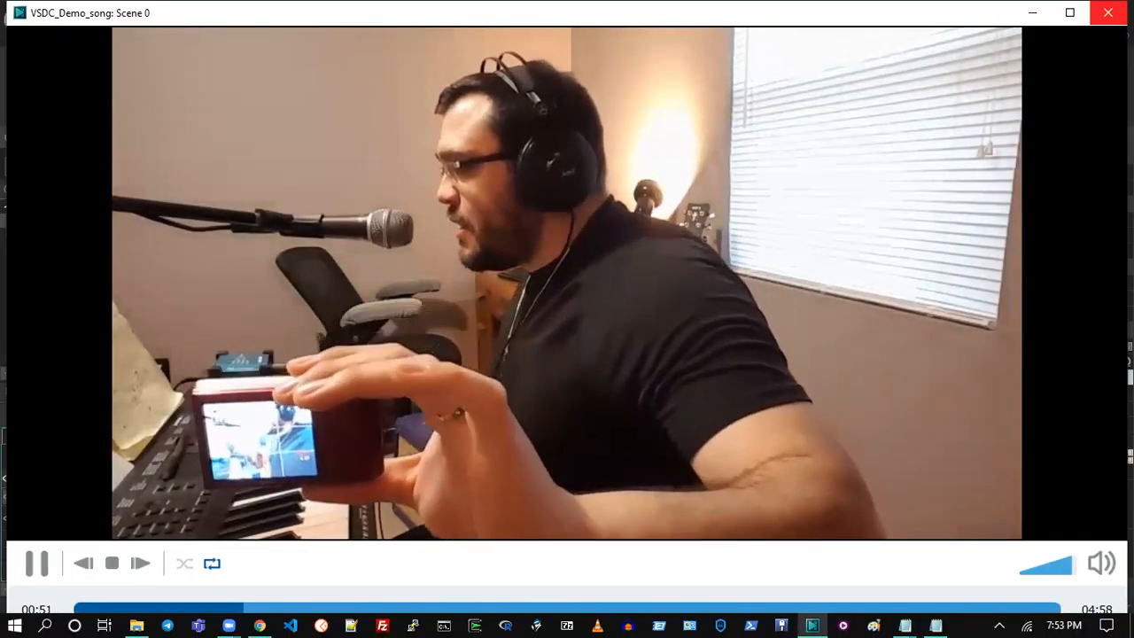
key("Escape")
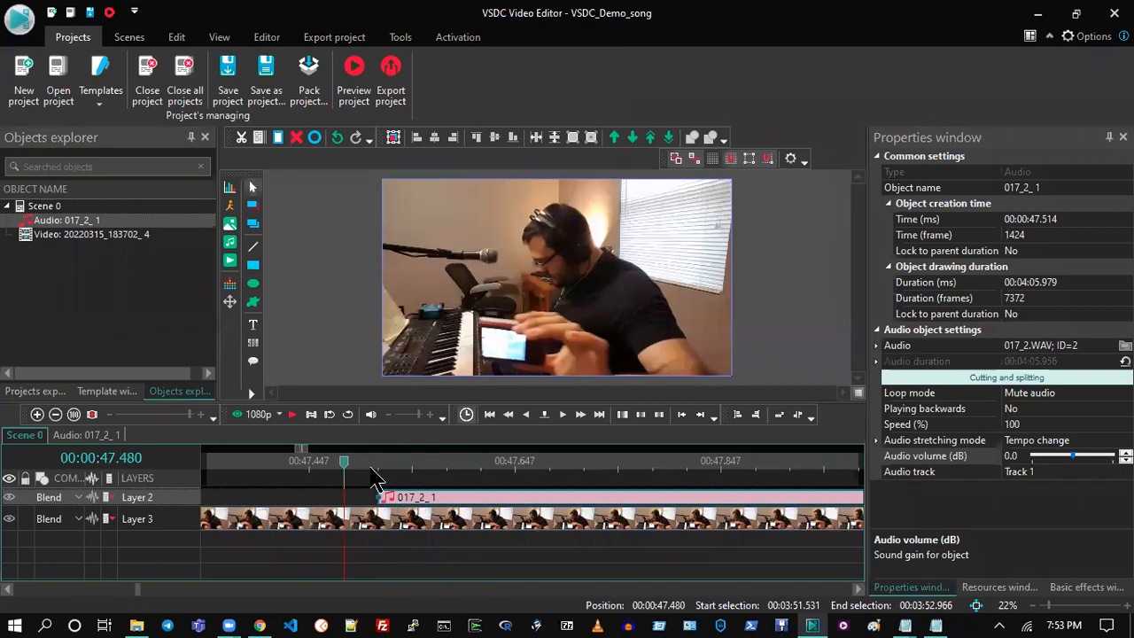
- Try starting the 017_2 audio at 00:00:47.380 and preview the scene from there
key("Left")
left_click(6, 589)
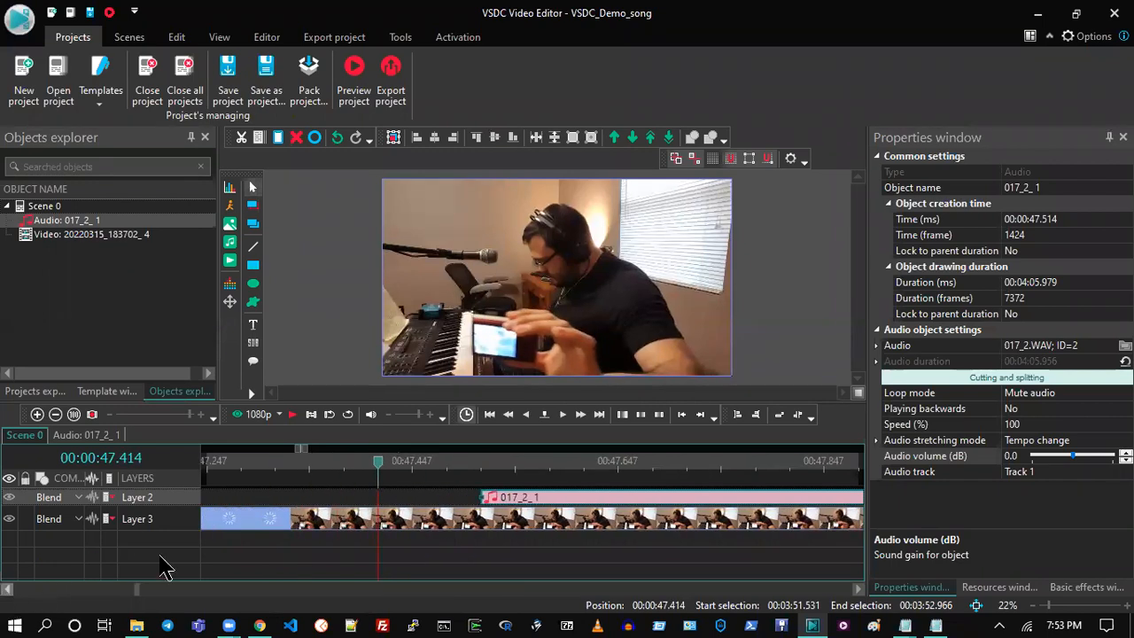
left_click_drag(512, 502, 373, 501)
left_click(254, 416)
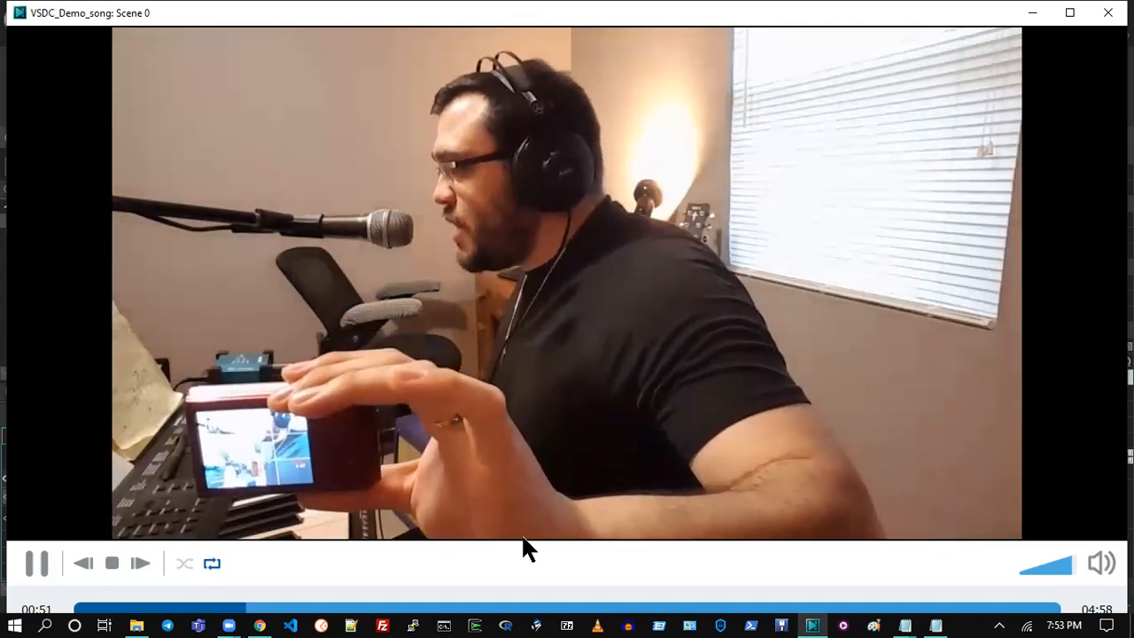
key("Escape")
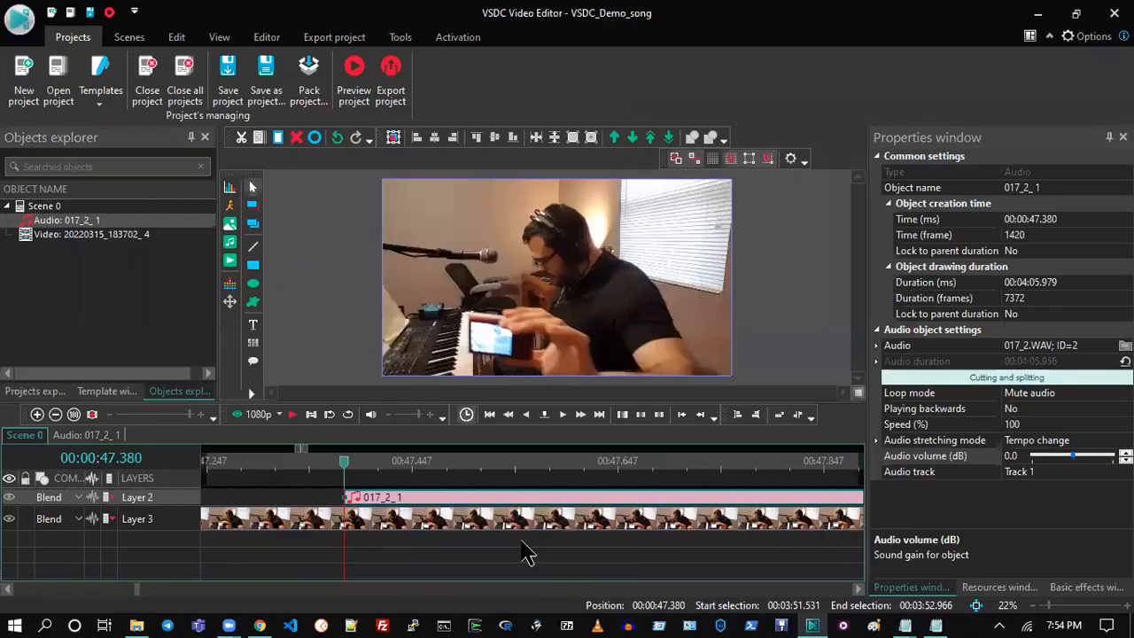
- Try starting the 017_2 audio one frame earlier, at 00:00:47.347, and preview the scene
key("Left")
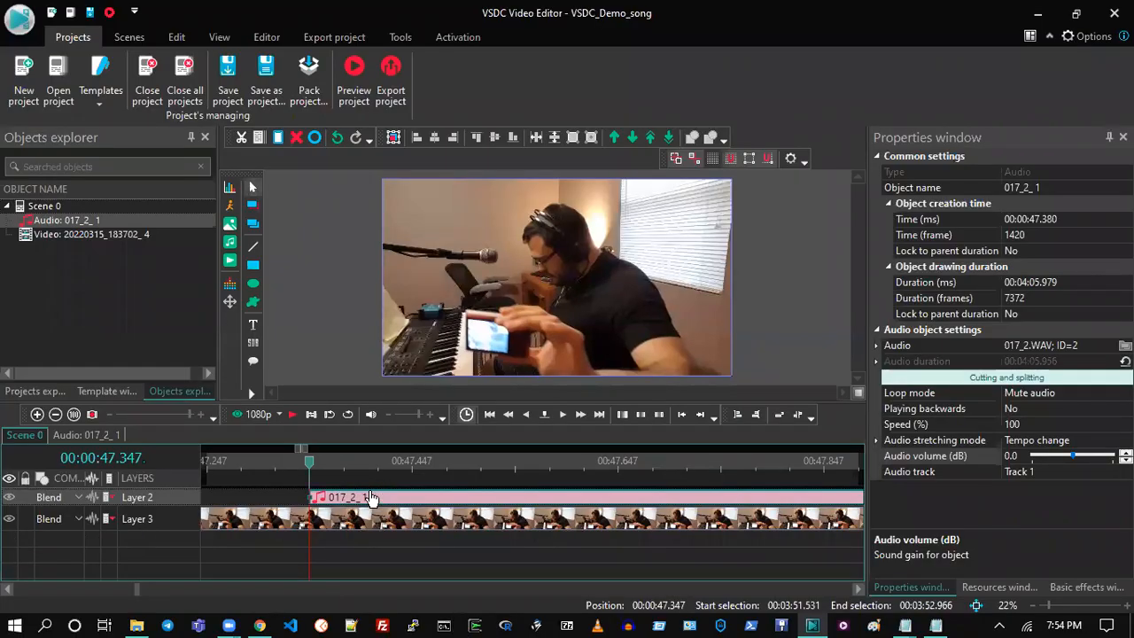
left_click(291, 413)
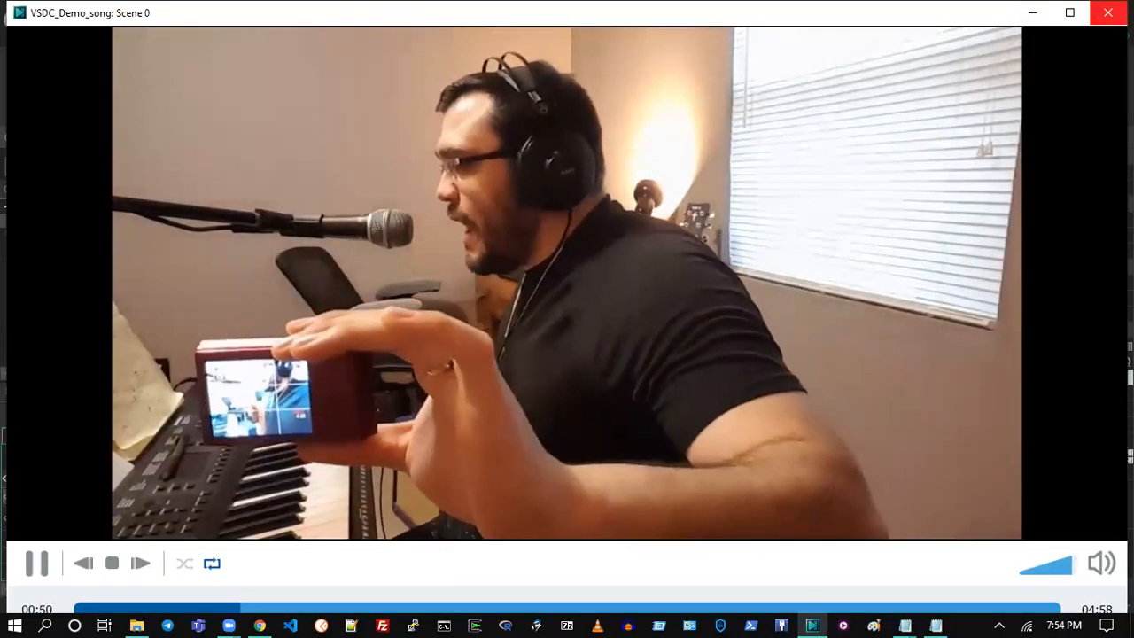
left_click(1107, 12)
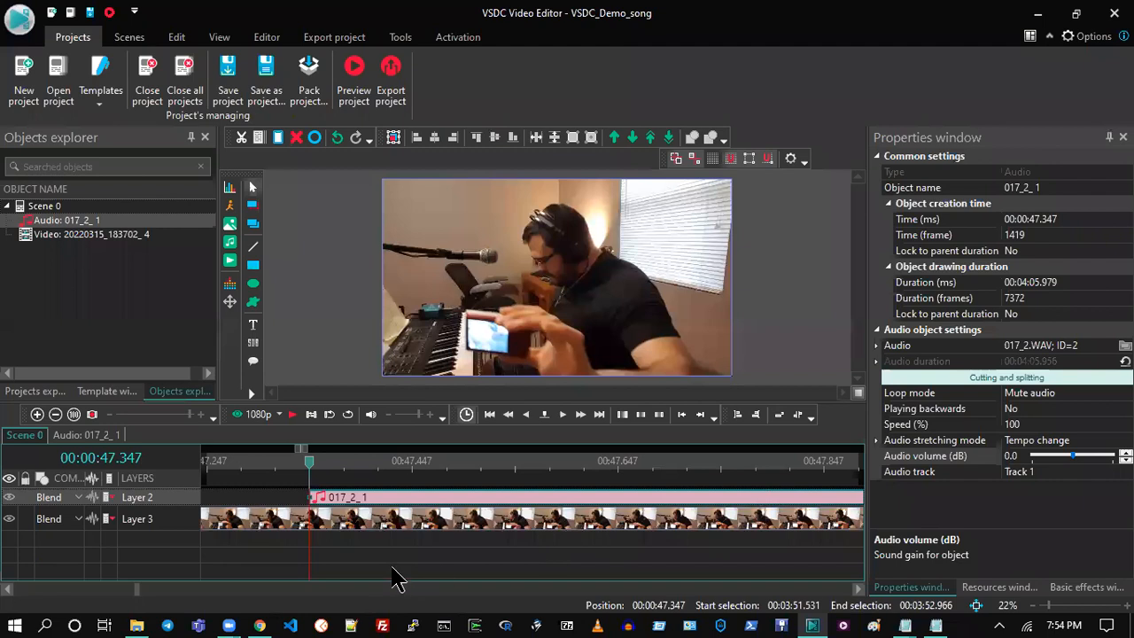
- Try starting the 017_2 audio at 00:00:47.414 and preview the scene to compare the sync
left_click(379, 545)
left_click_drag(413, 501, 448, 501)
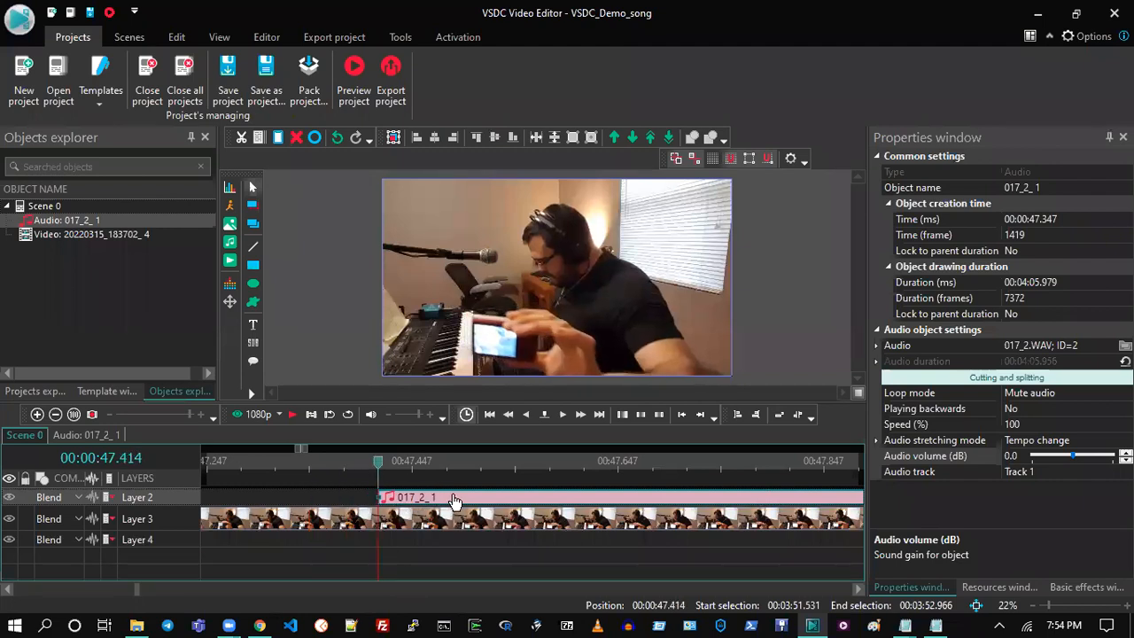
left_click(259, 414)
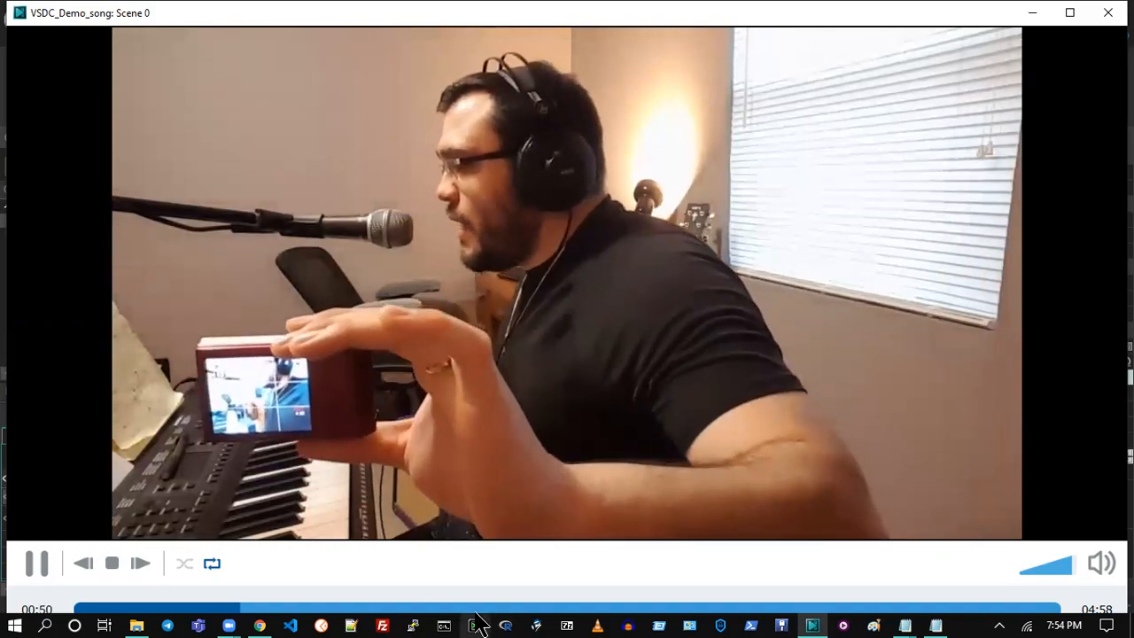
left_click(1107, 13)
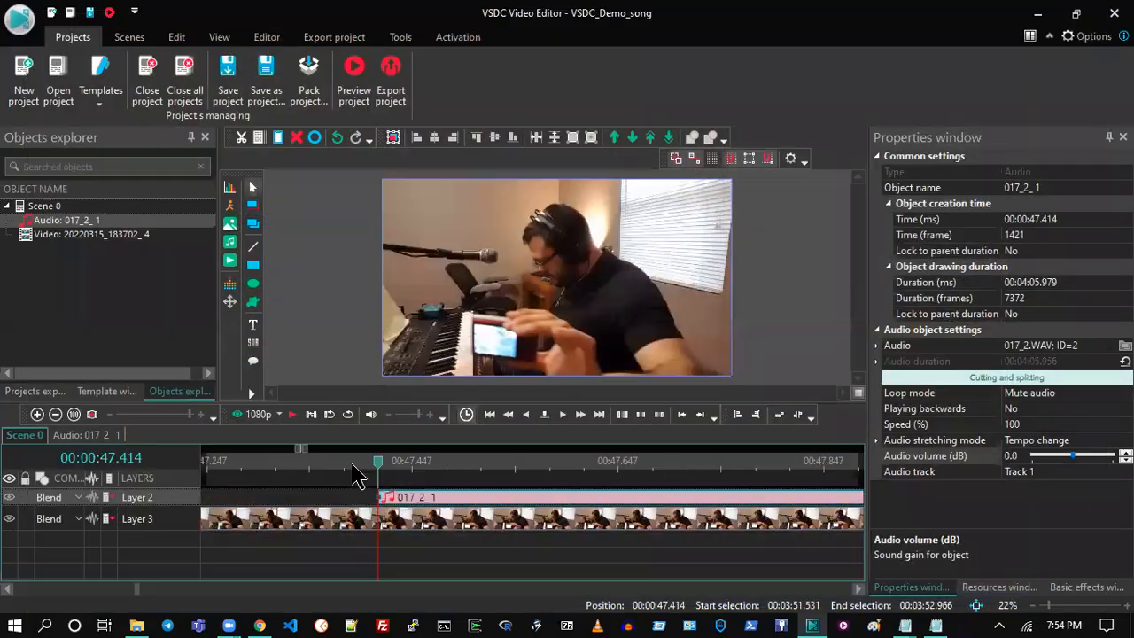
- Step the playhead back to 00:00:47.380, record 47.380 on the second line of the Notepad document, and move Notepad out of the way
key("Left")
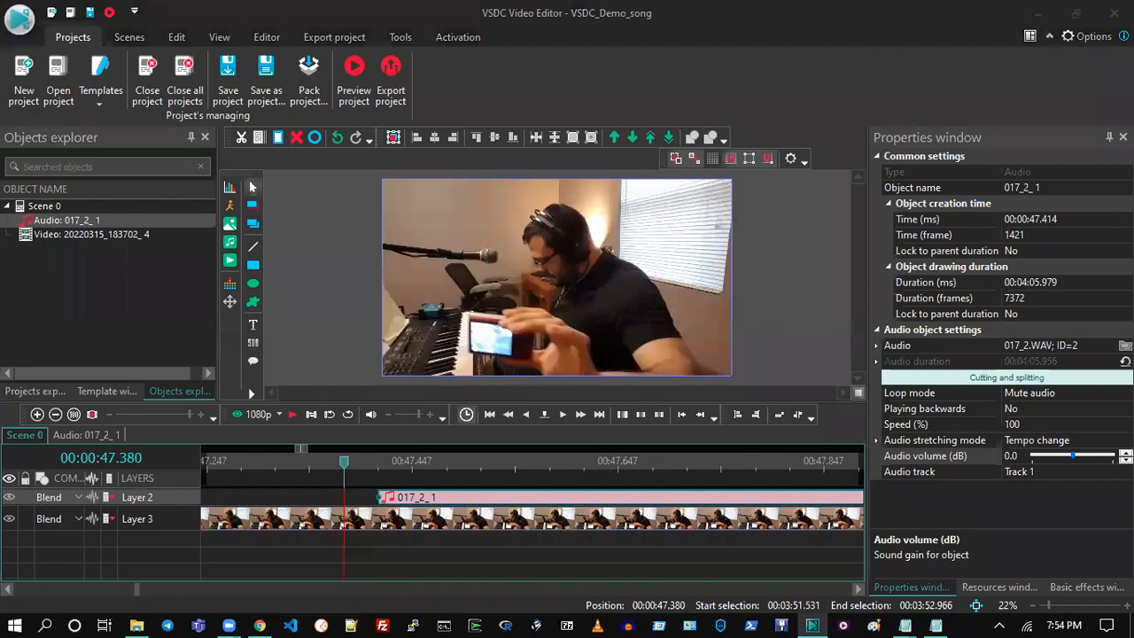
key("alt+Tab")
type("43.")
key("BackSpace")
key("BackSpace")
type("7.380")
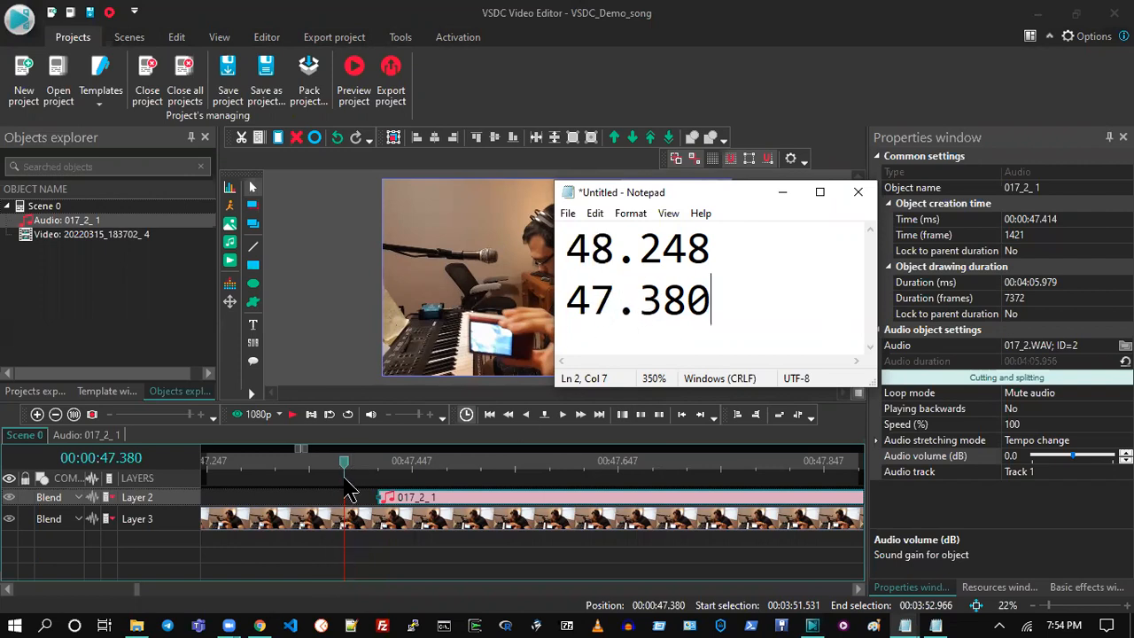
left_click_drag(698, 192, 536, 617)
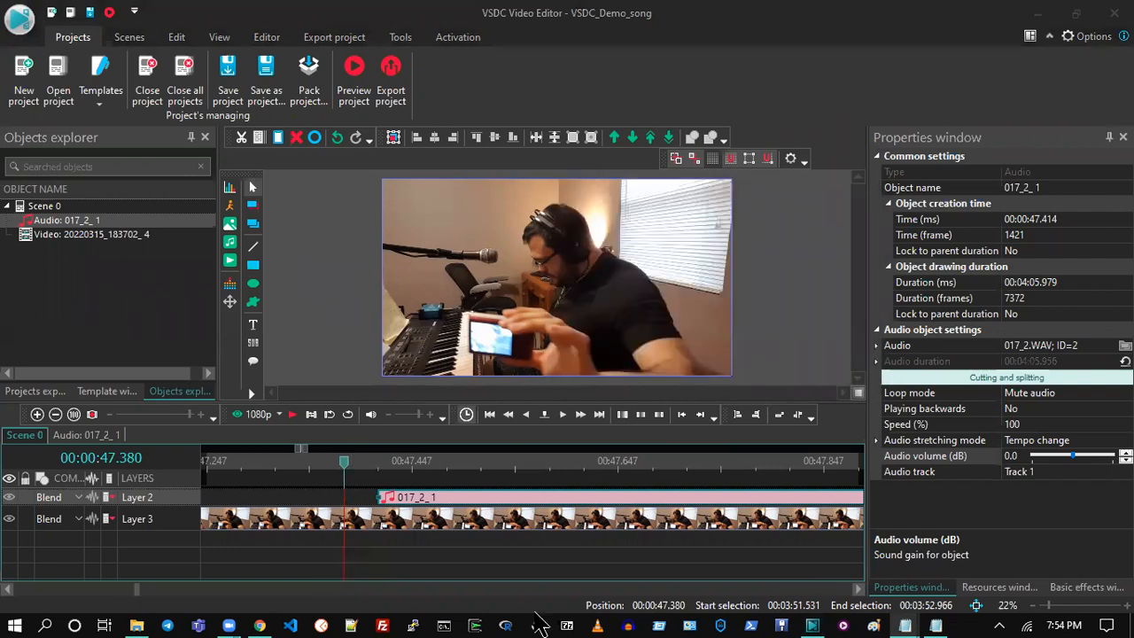
- Shift the 017_2 audio back to start at the 00:00:47.380 playhead position and preview the scene
left_click_drag(386, 501, 347, 500)
left_click(247, 420)
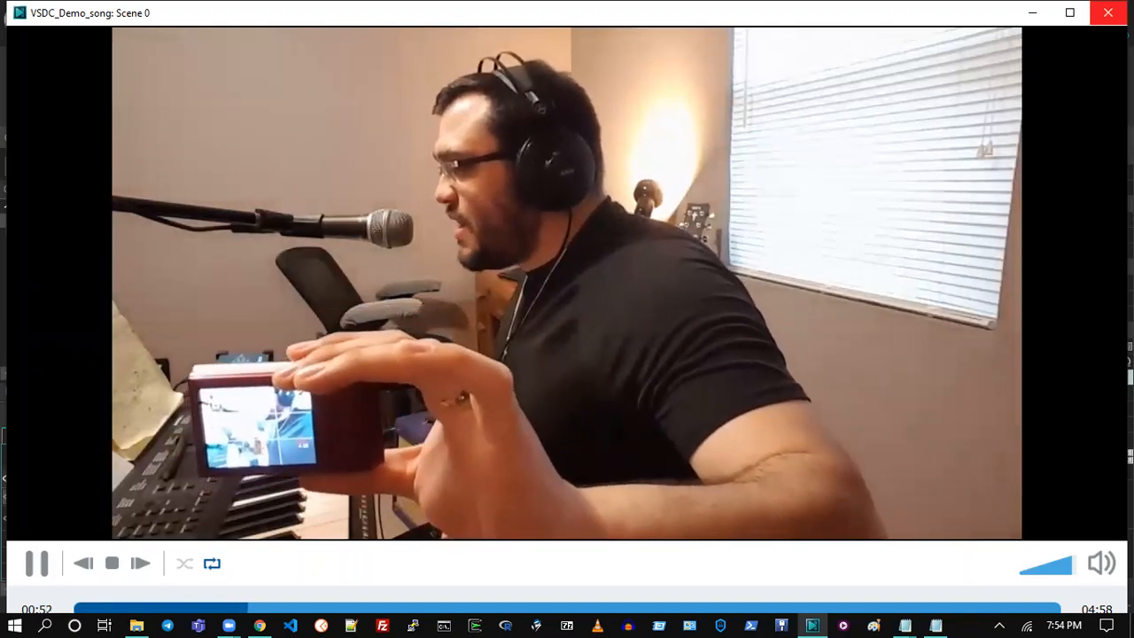
key("Escape")
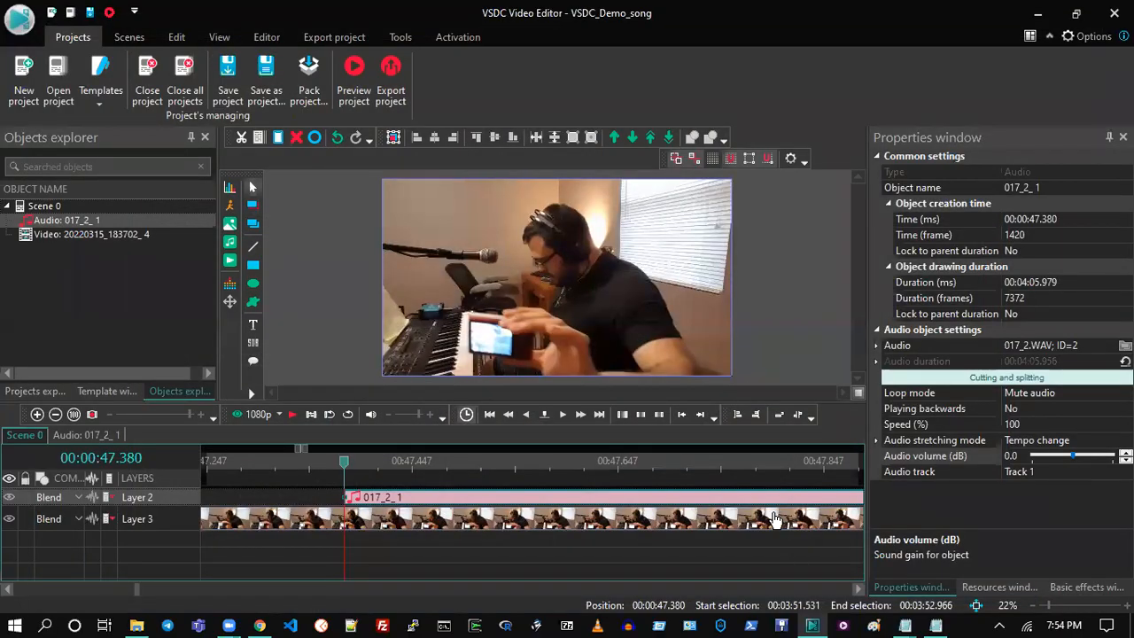
- Undo the earlier audio shifts and the removal of the 20220315_183402 video so the clip is back on Layer 1
left_click(773, 518)
scroll(1001, 527, "down", 5)
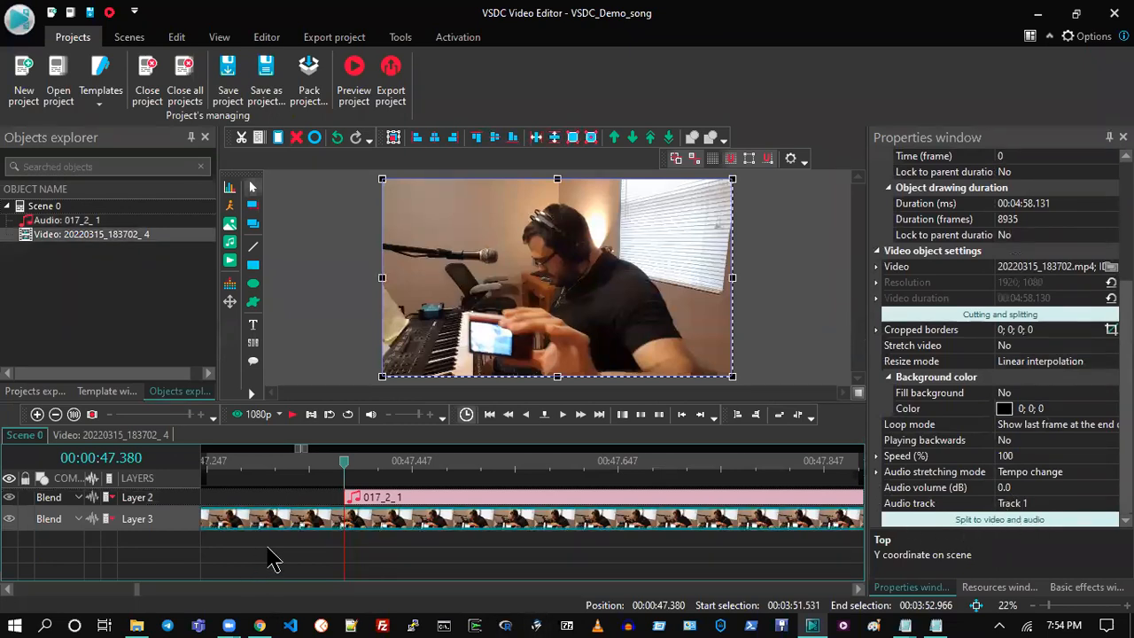
left_click(129, 414)
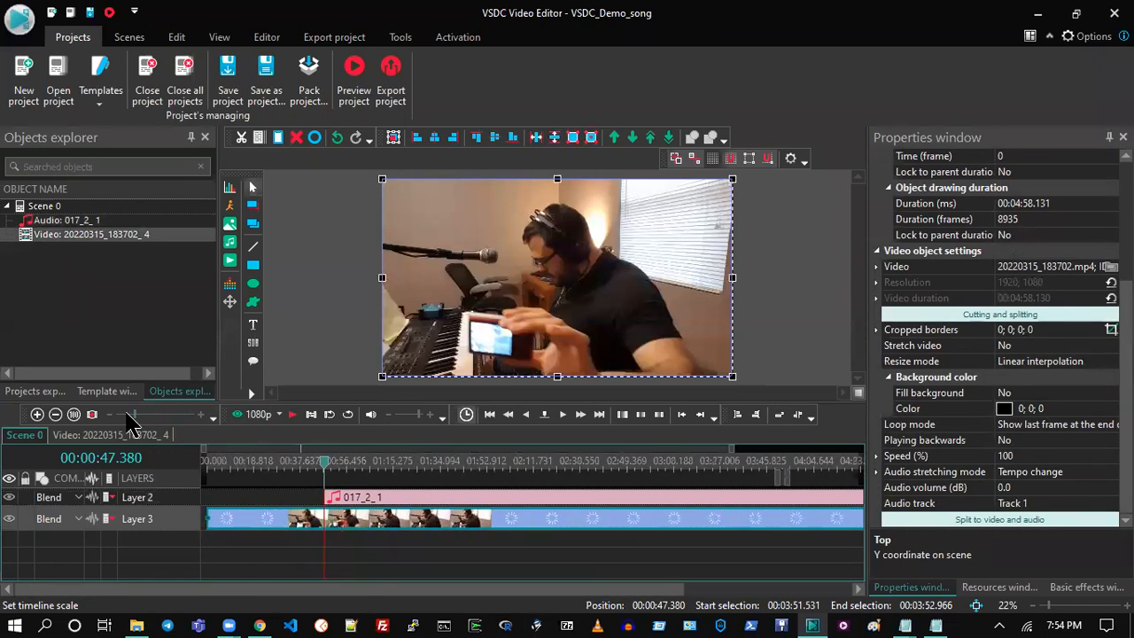
left_click(338, 139)
left_click(338, 140)
left_click(337, 140)
left_click(337, 140)
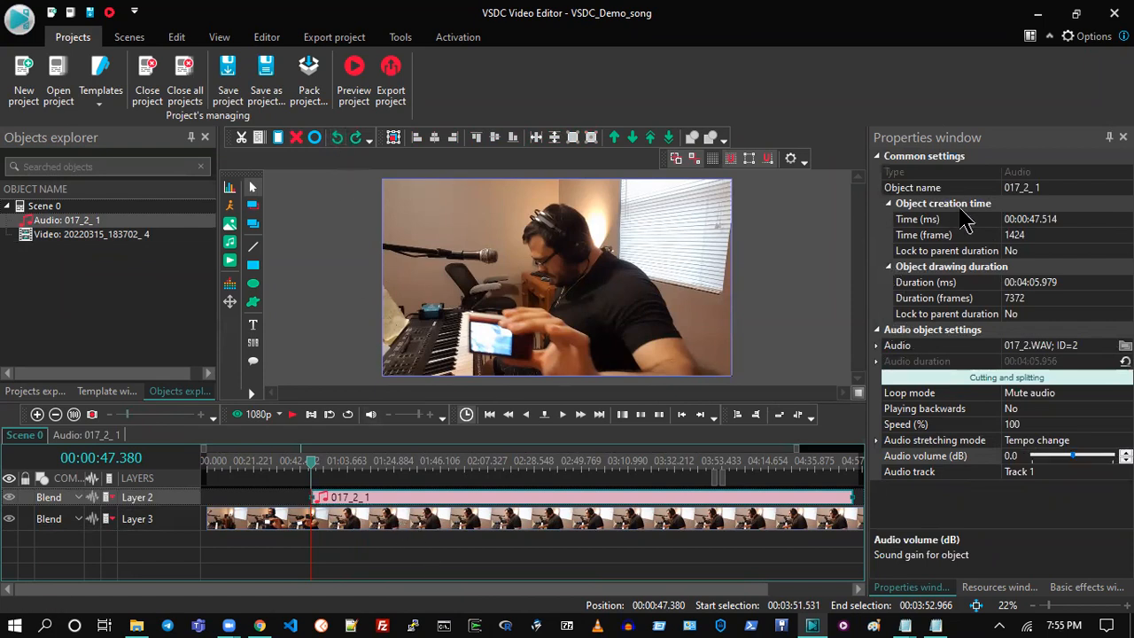
left_click(337, 142)
left_click(337, 142)
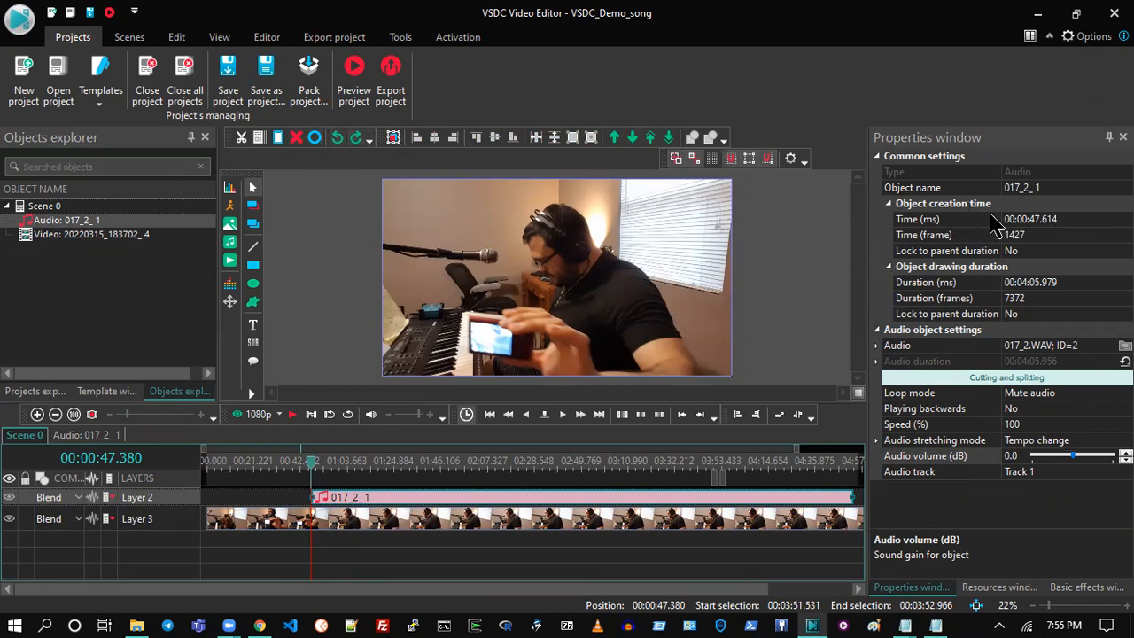
left_click(342, 144)
left_click(342, 144)
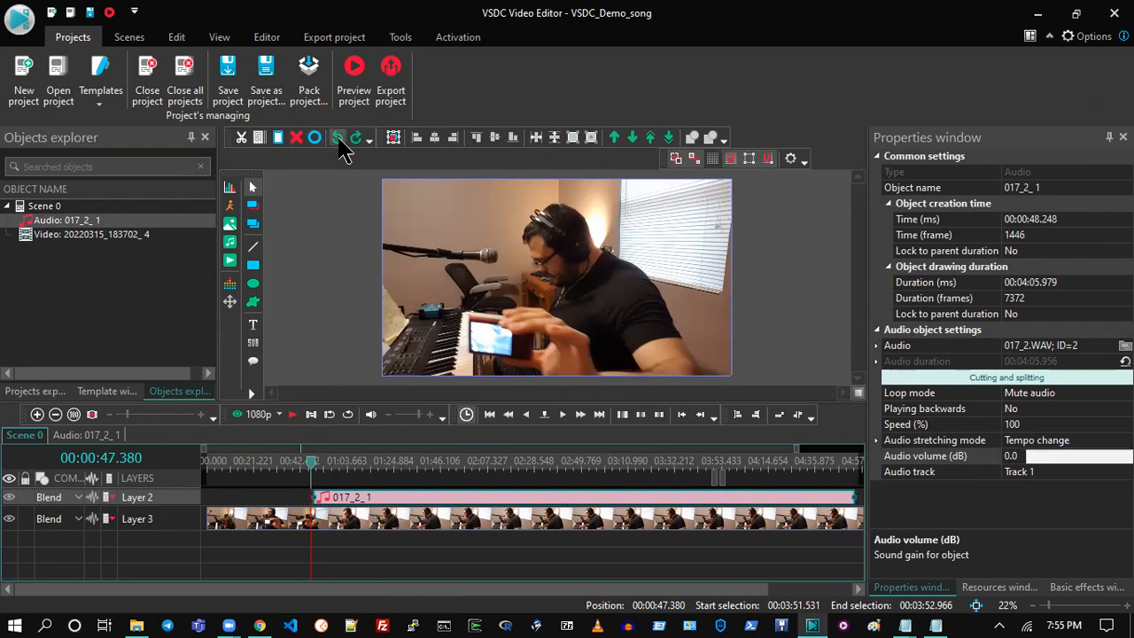
left_click(342, 144)
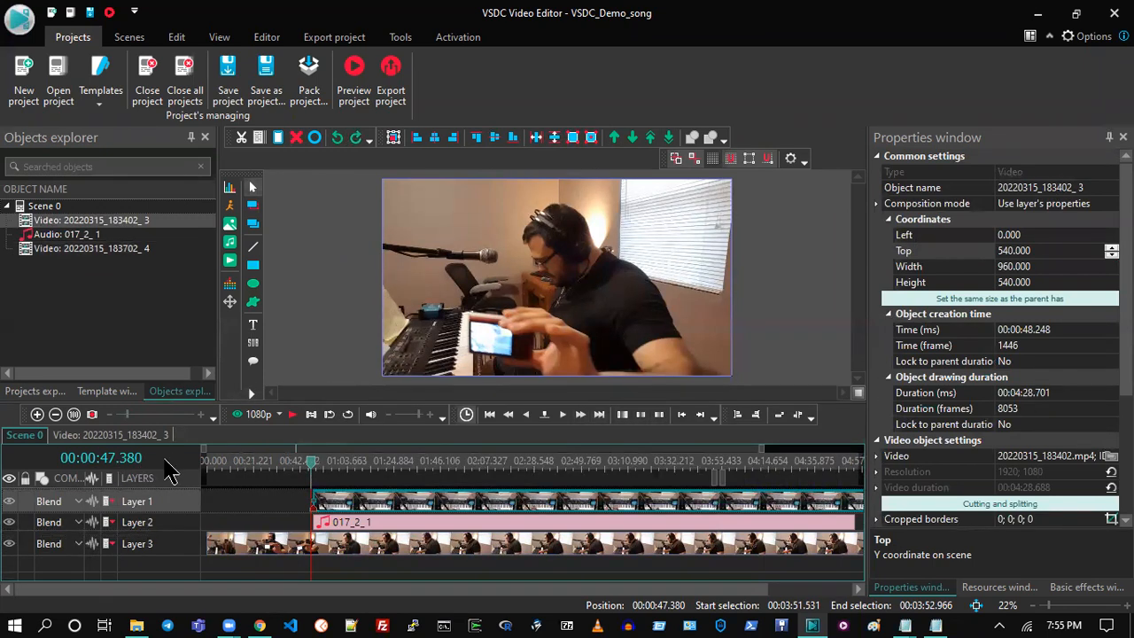
- Look up the second sync time in the Notepad document and set the 20220315_183402 video's creation time to 00:00:47.380
key("alt+Tab")
left_click_drag(534, 311, 329, 320)
left_click_drag(486, 206, 494, 223)
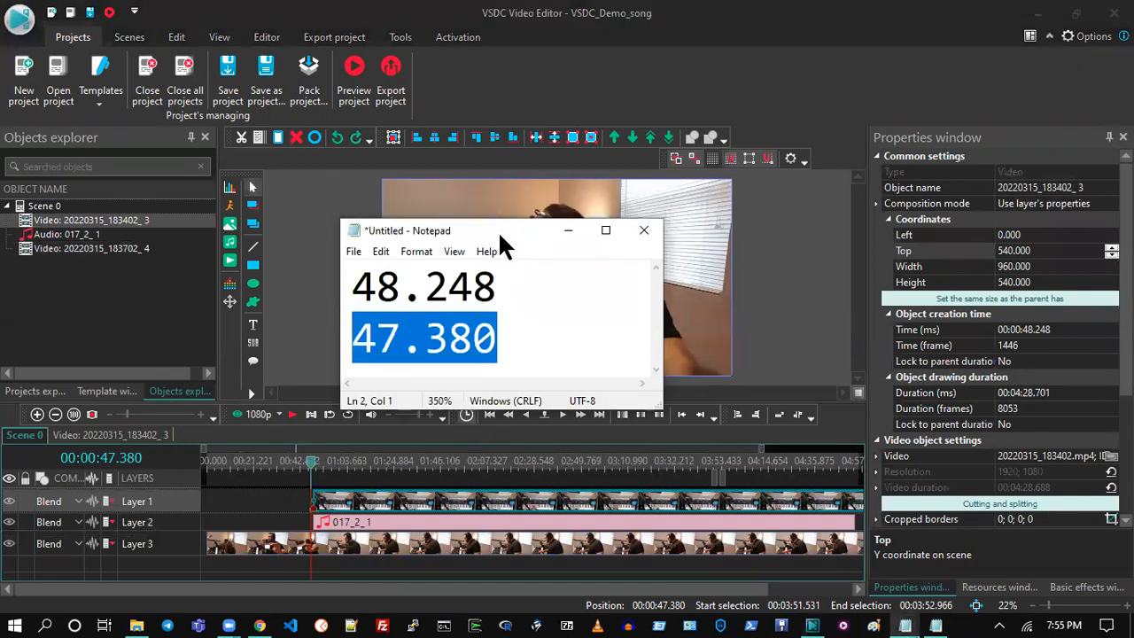
key("alt+Tab")
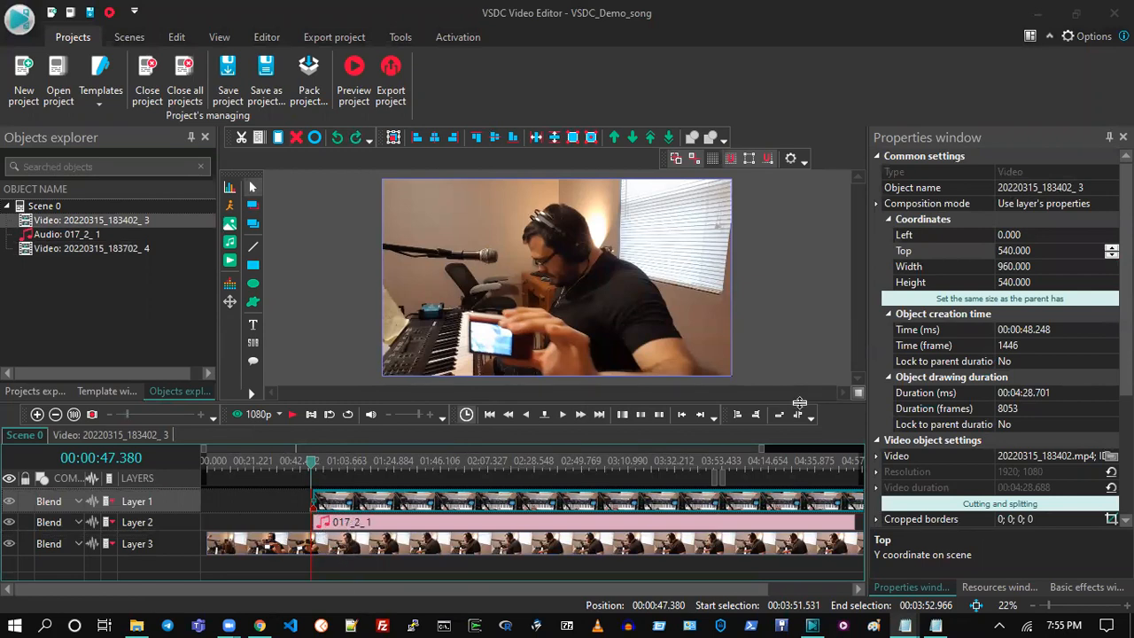
left_click(417, 530)
left_click(417, 501)
left_click(1061, 328)
left_click(1061, 329)
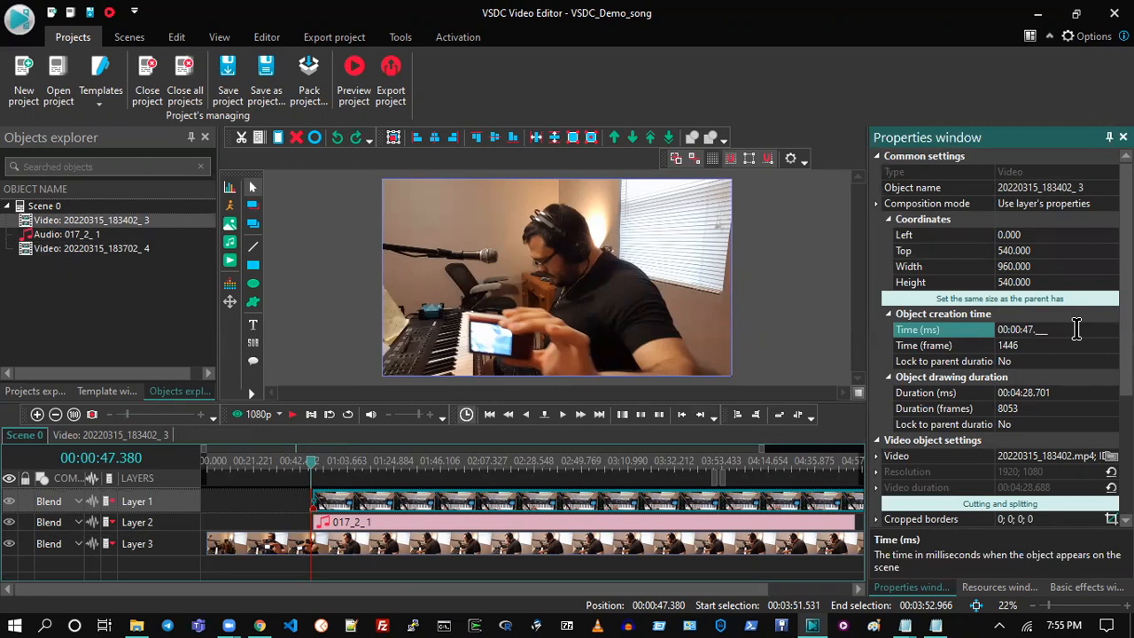
key("Return")
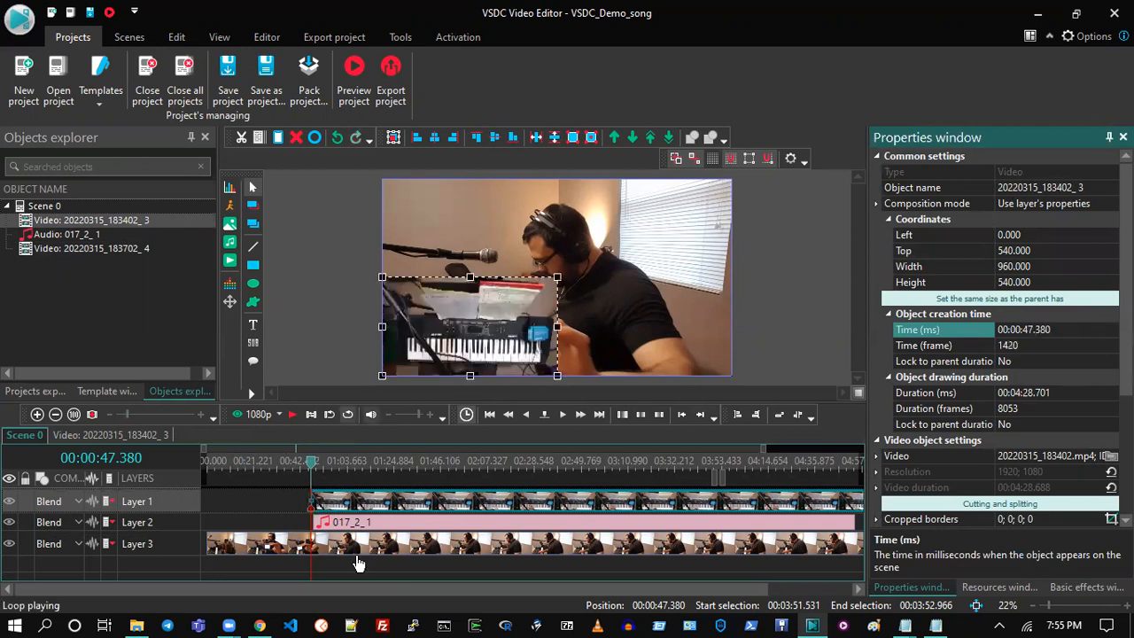
- Set the 017_2 audio's creation time to 00:00:47.380 and deselect it
left_click(363, 530)
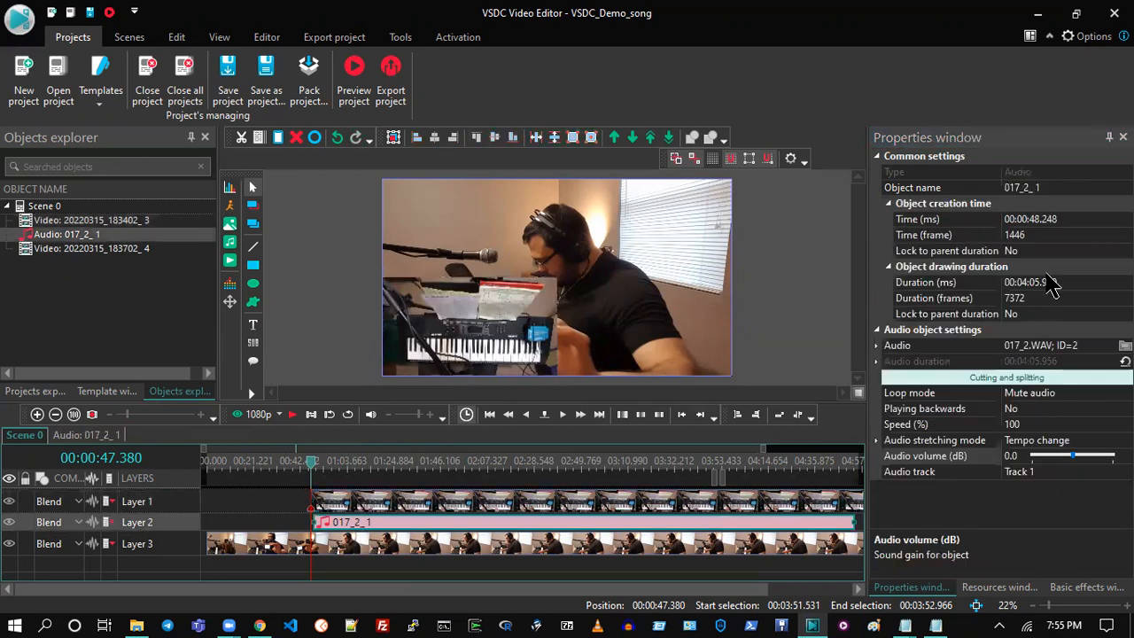
left_click(1032, 218)
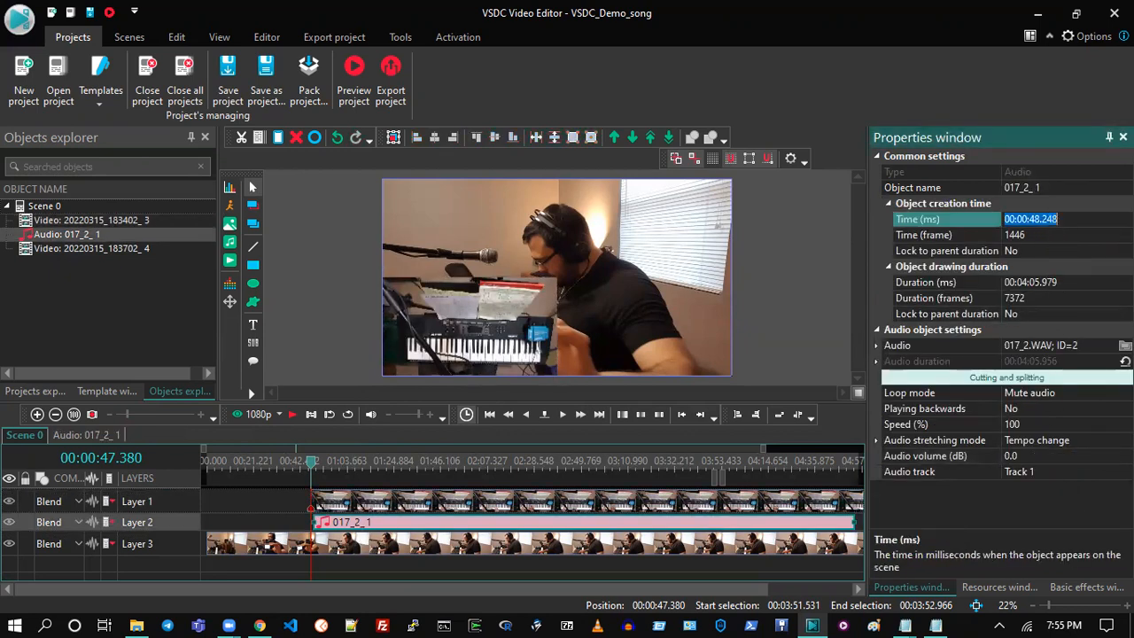
key("Right")
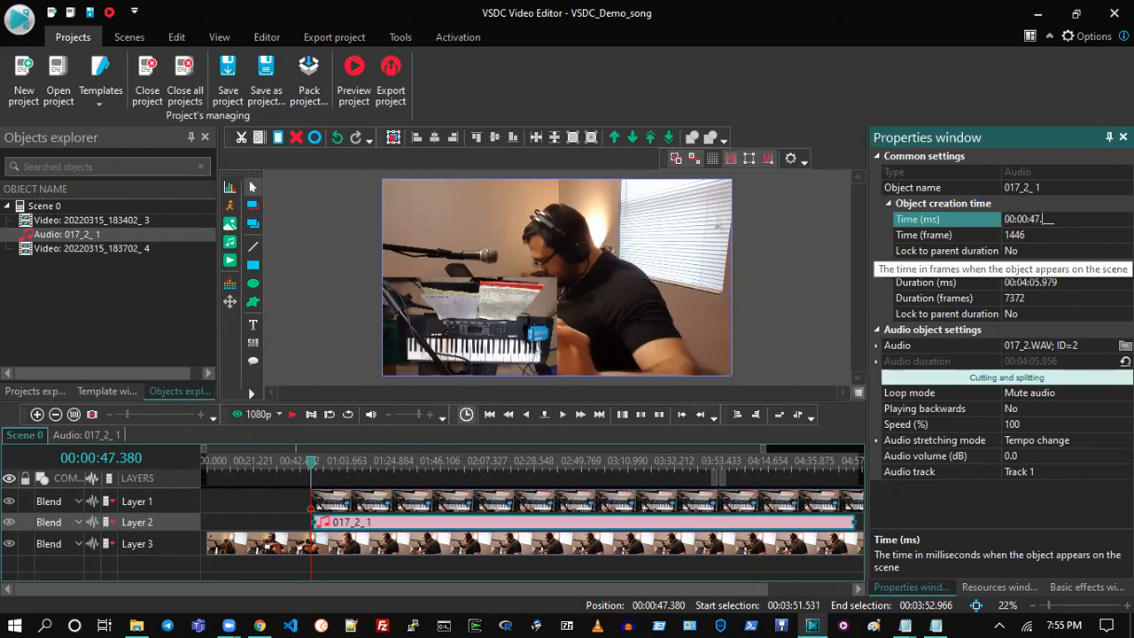
type("7.380")
key("Return")
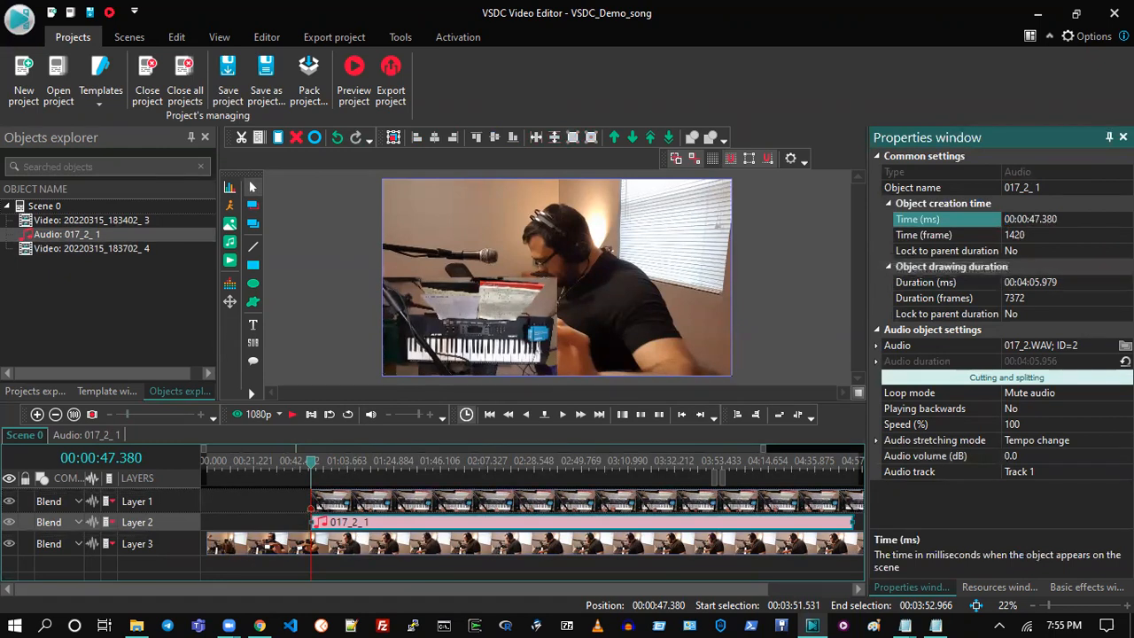
left_click(352, 582)
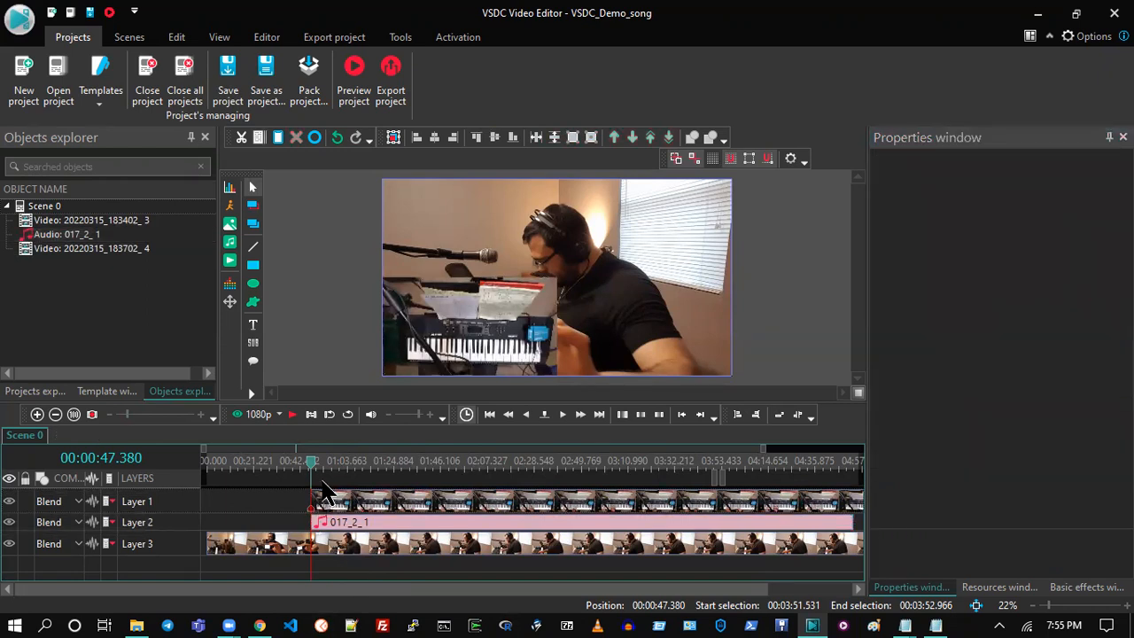
- Split the 20220315_183702 video at the 00:00:47.380 playhead position and delete the part before it
left_click(326, 550)
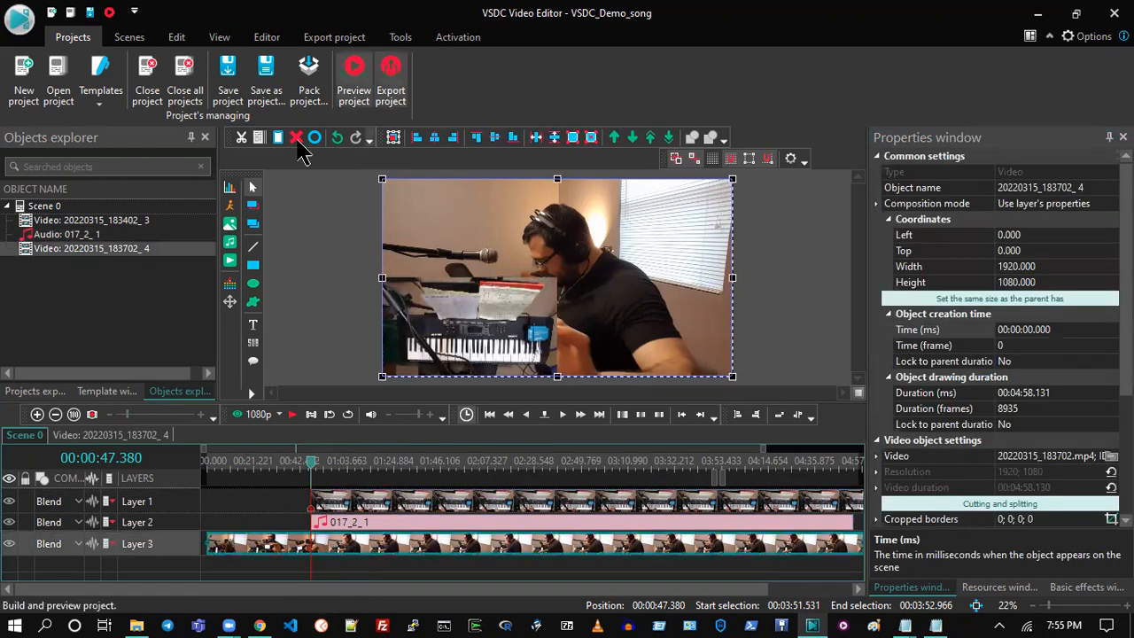
left_click(266, 37)
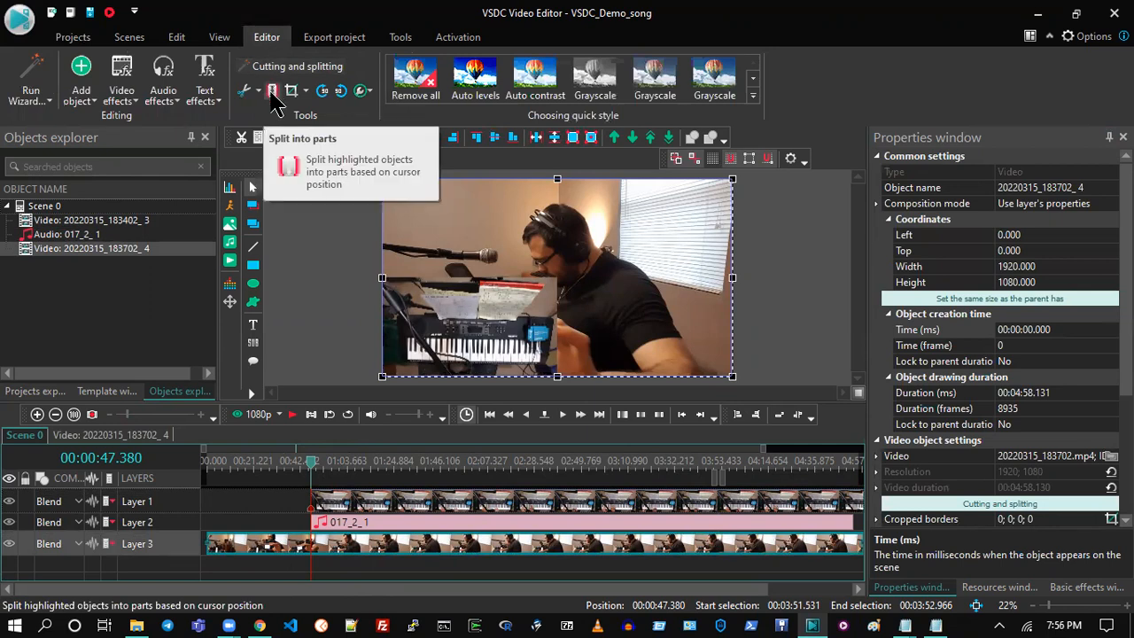
left_click(273, 91)
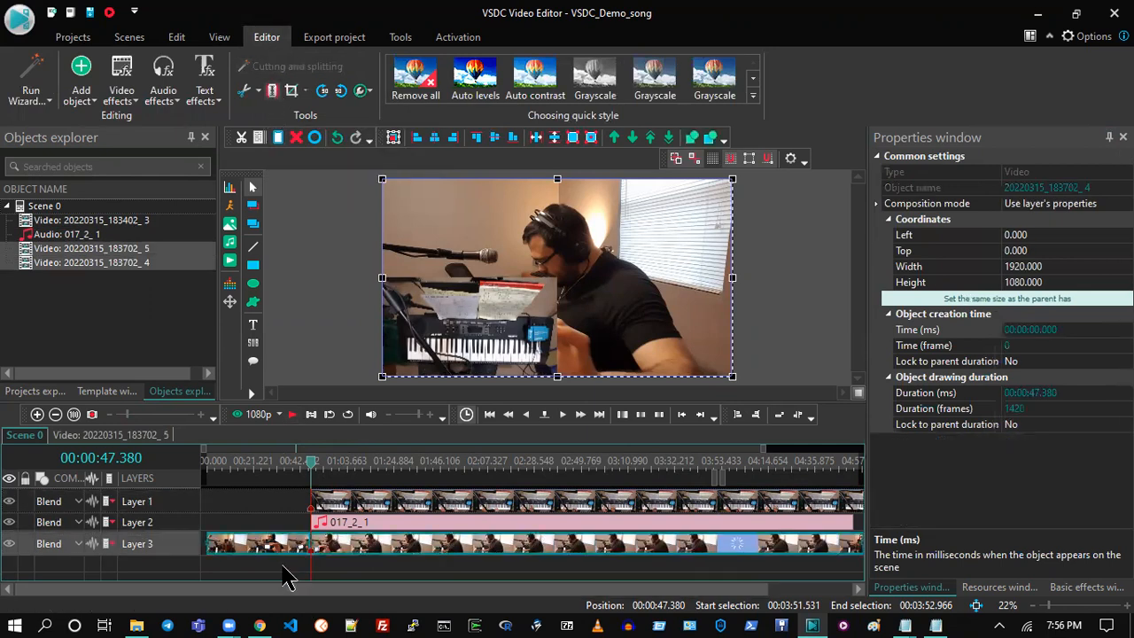
left_click(283, 567)
left_click(271, 542)
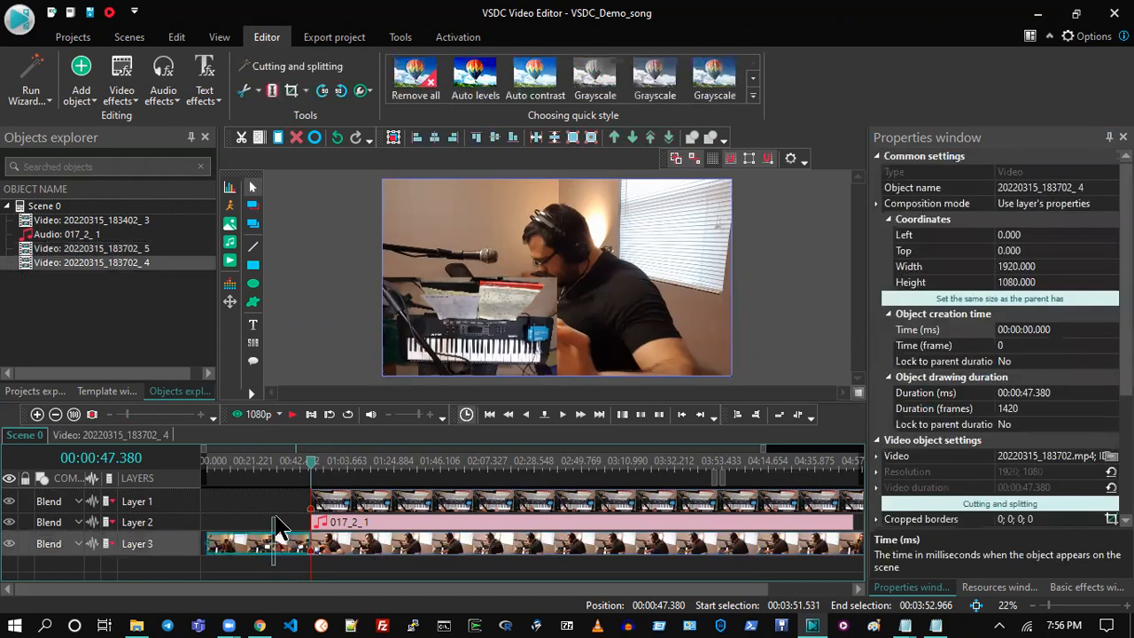
key("Delete")
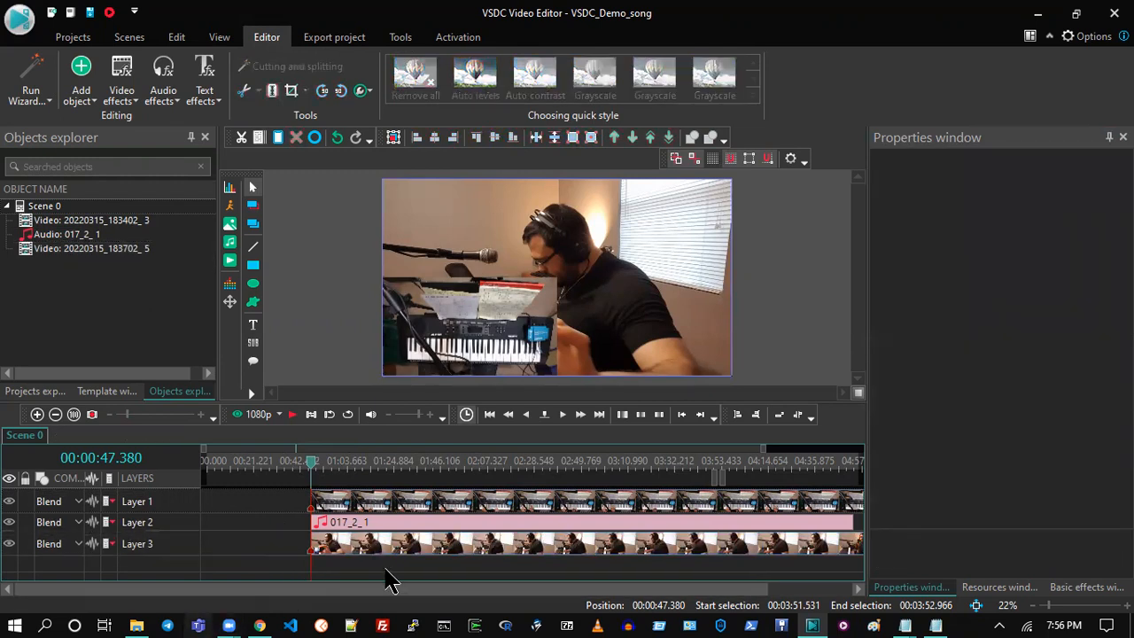
- Move both videos and the 017_2 audio together to start at 00:00:00.000, and preview the scene from the beginning
left_click(400, 546)
left_click_drag(359, 507, 180, 496)
left_click(203, 474)
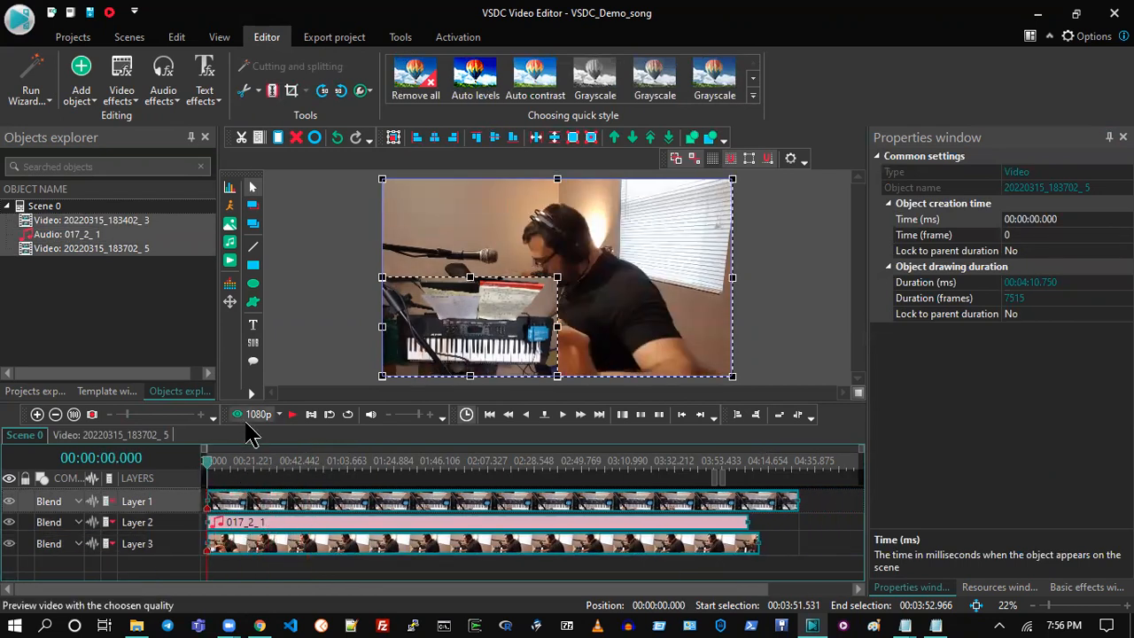
left_click(240, 416)
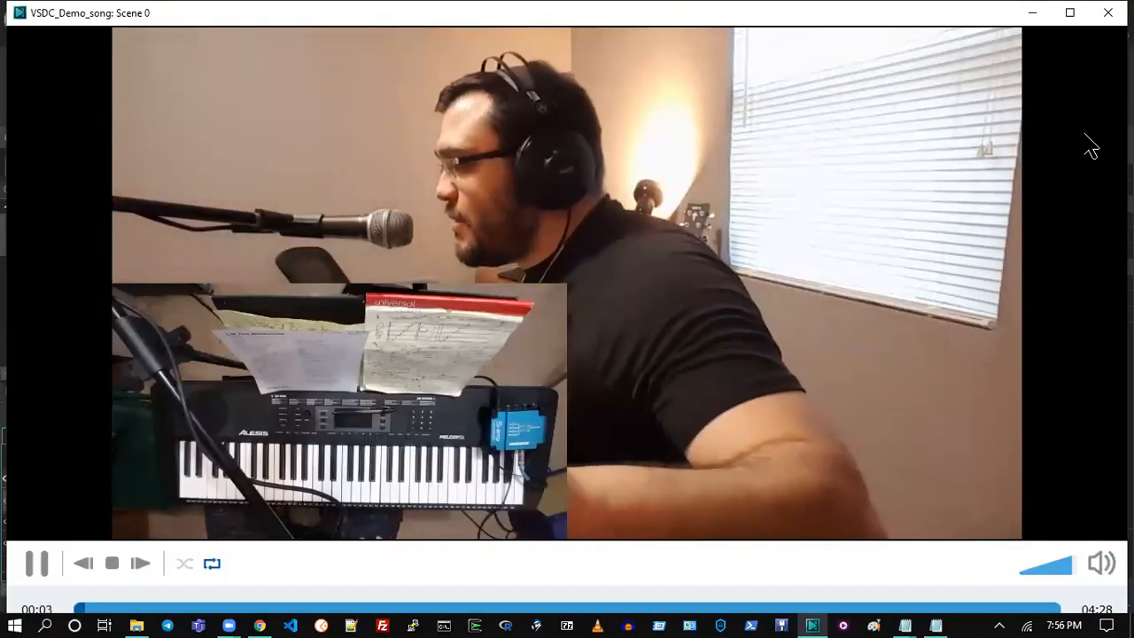
left_click(1107, 12)
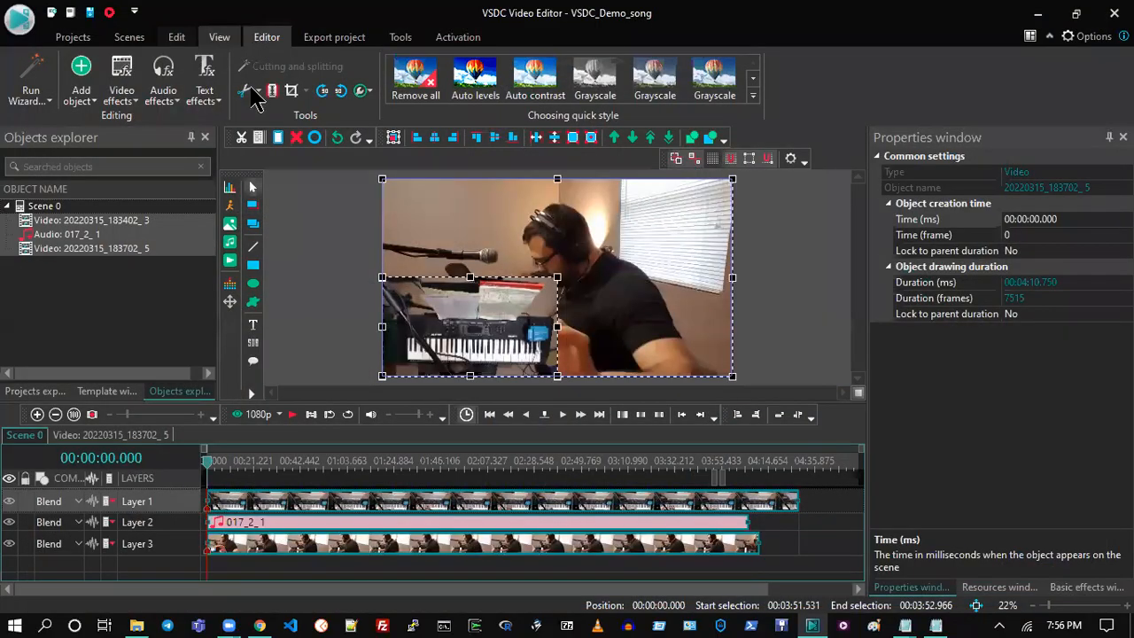
- Switch the 20220315_183402 video's audio track to Track 1 and save the project
left_click(72, 37)
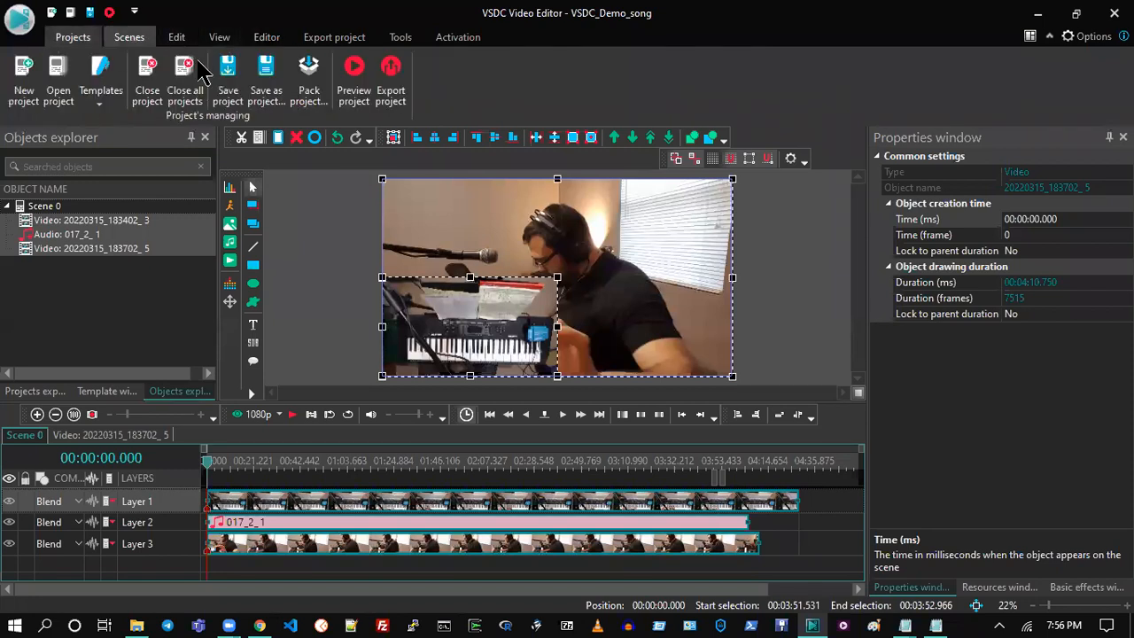
left_click(226, 86)
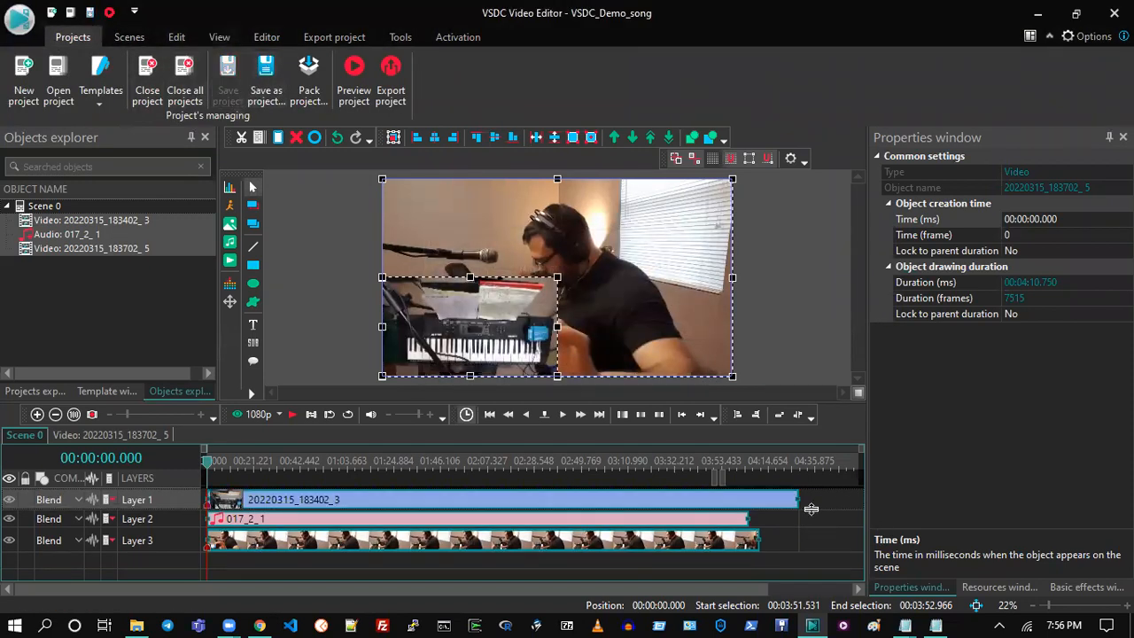
left_click(779, 501)
scroll(1019, 518, "down", 5)
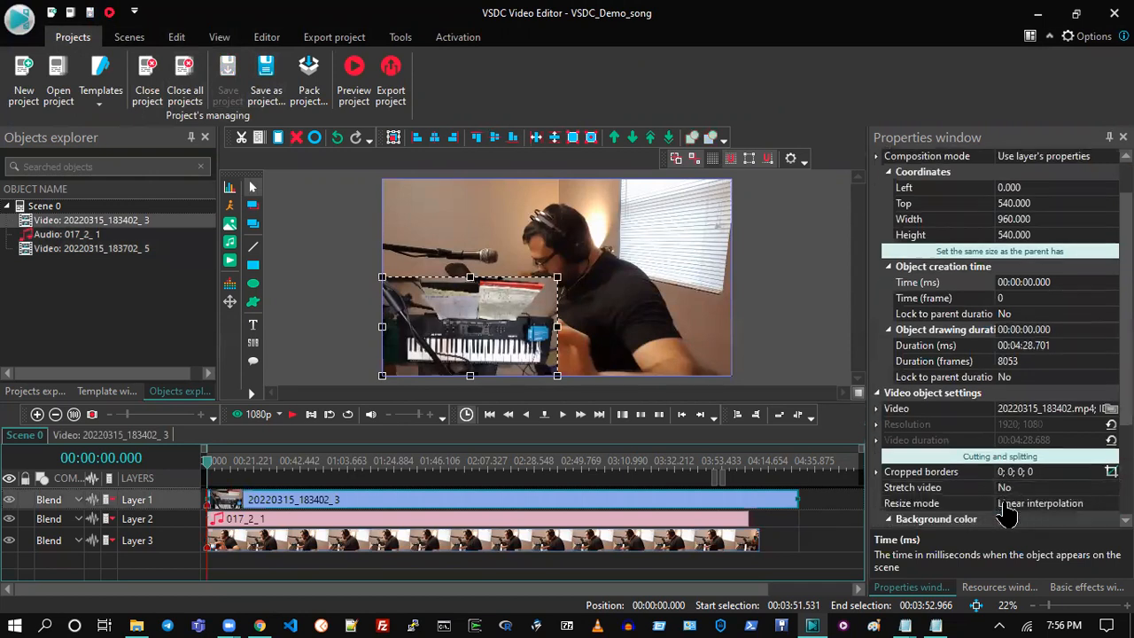
left_click(1097, 507)
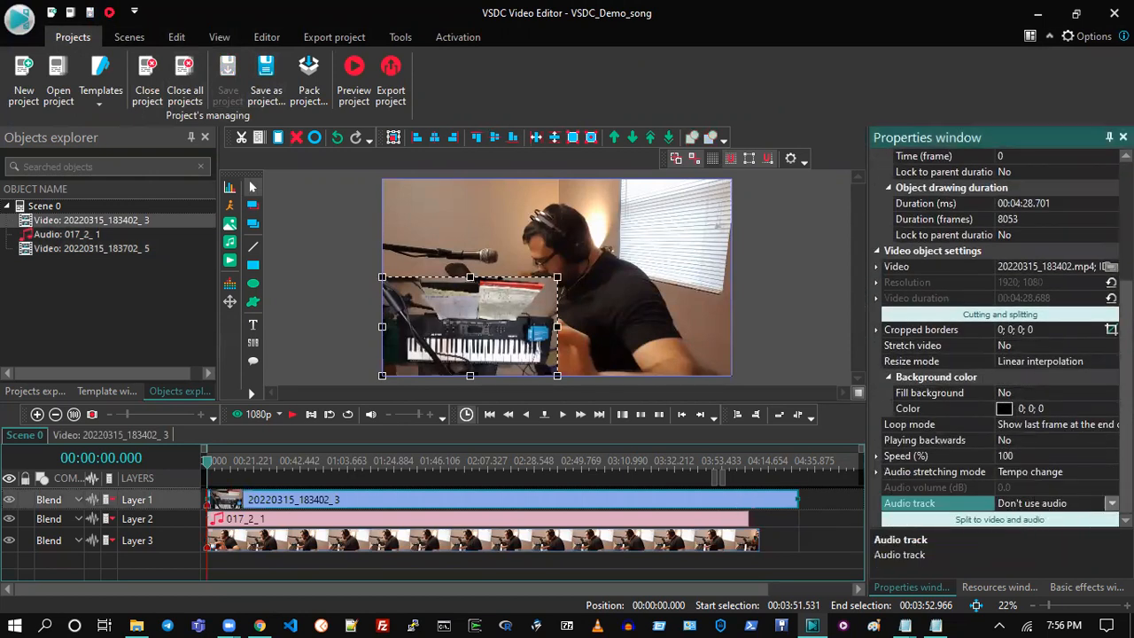
left_click(1111, 504)
left_click(1045, 534)
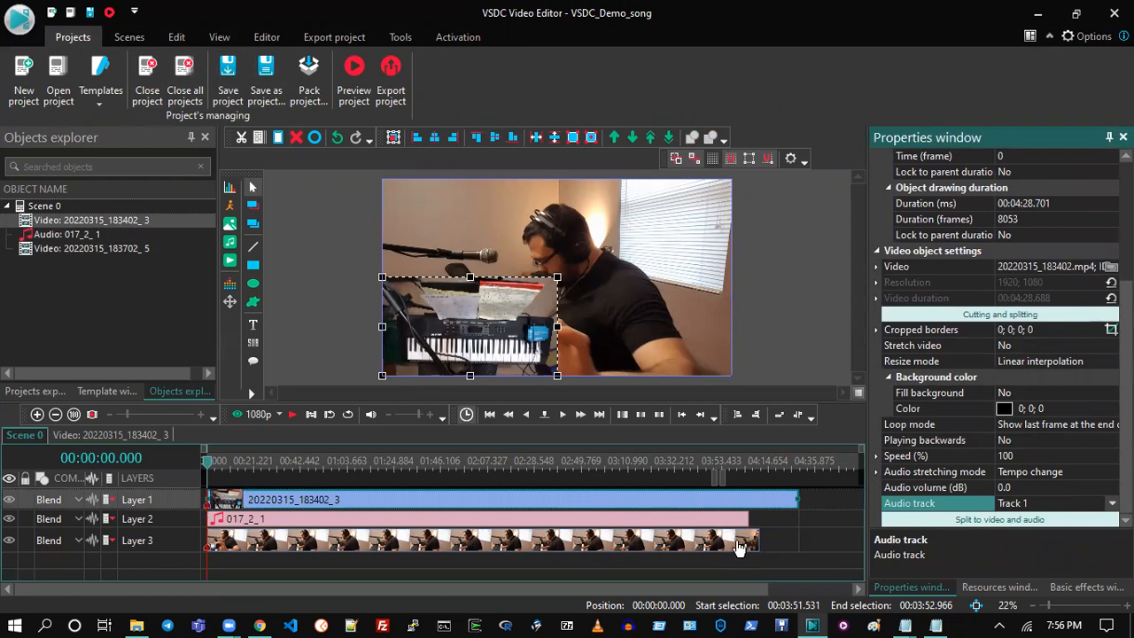
left_click(792, 523)
left_click(227, 80)
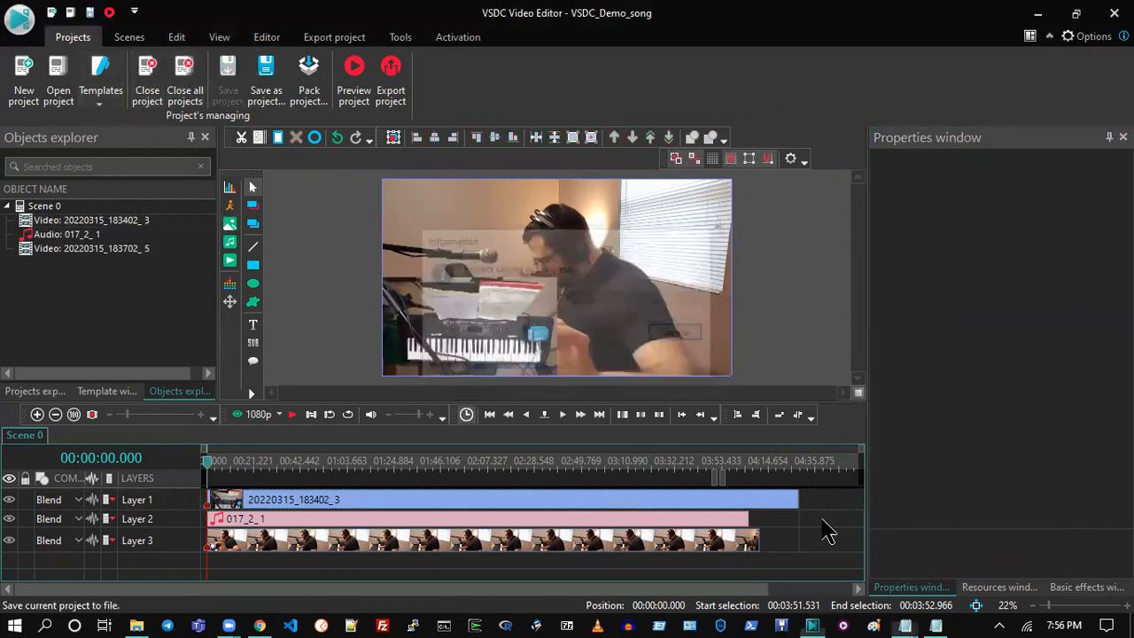
- Try deleting the 20220315_183402 video, preview the scene without it, and undo the deletion
left_click(784, 500)
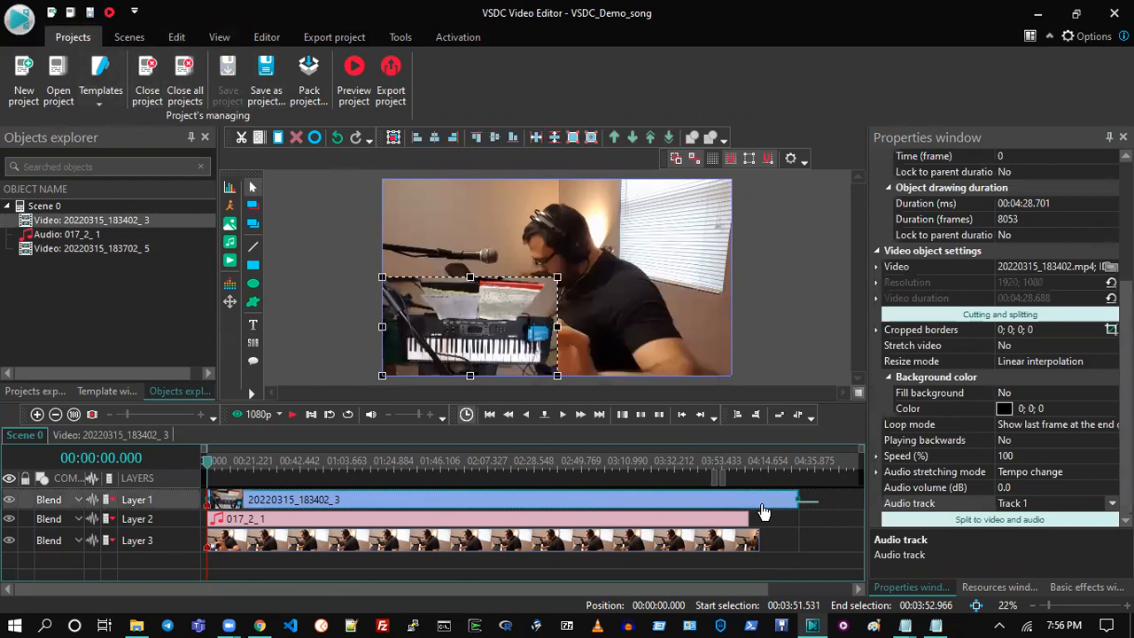
left_click(296, 137)
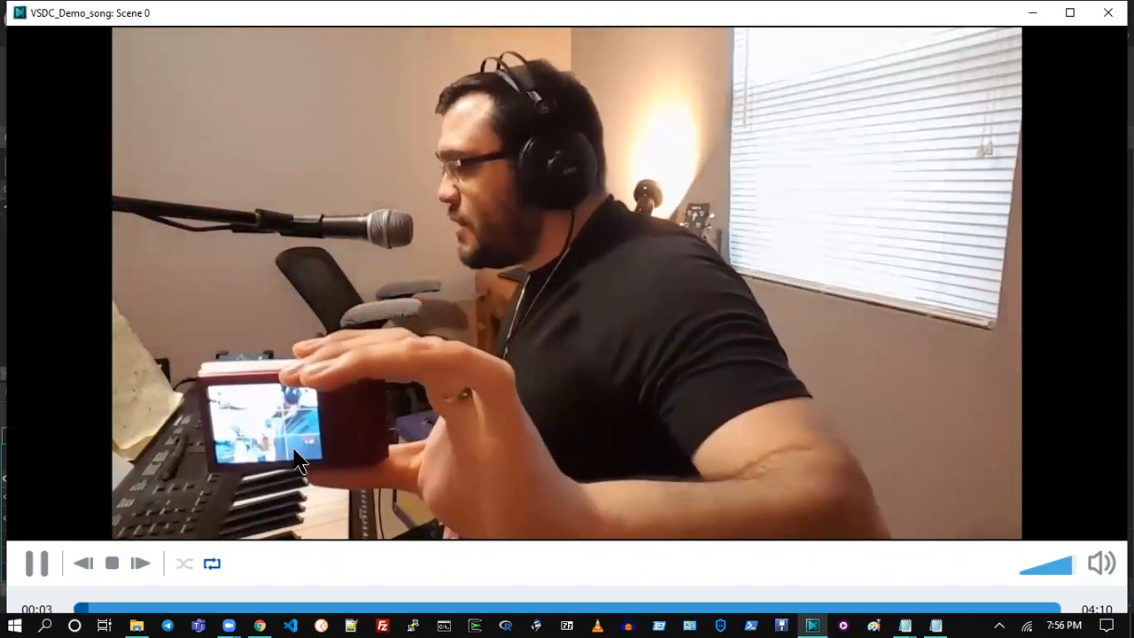
left_click(1107, 12)
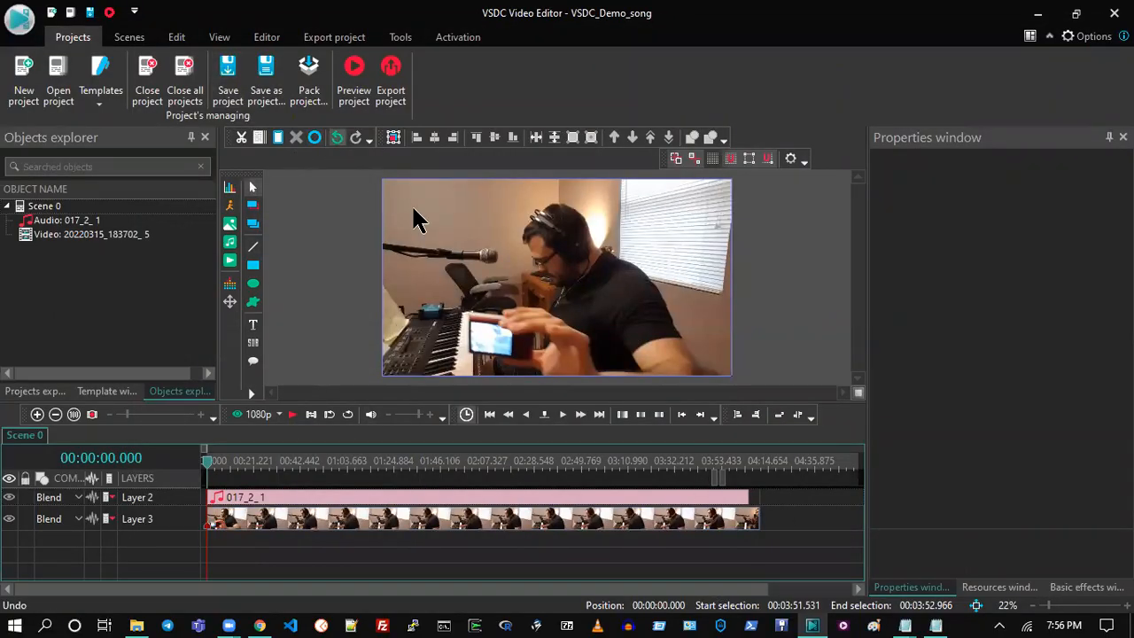
key("ctrl+z")
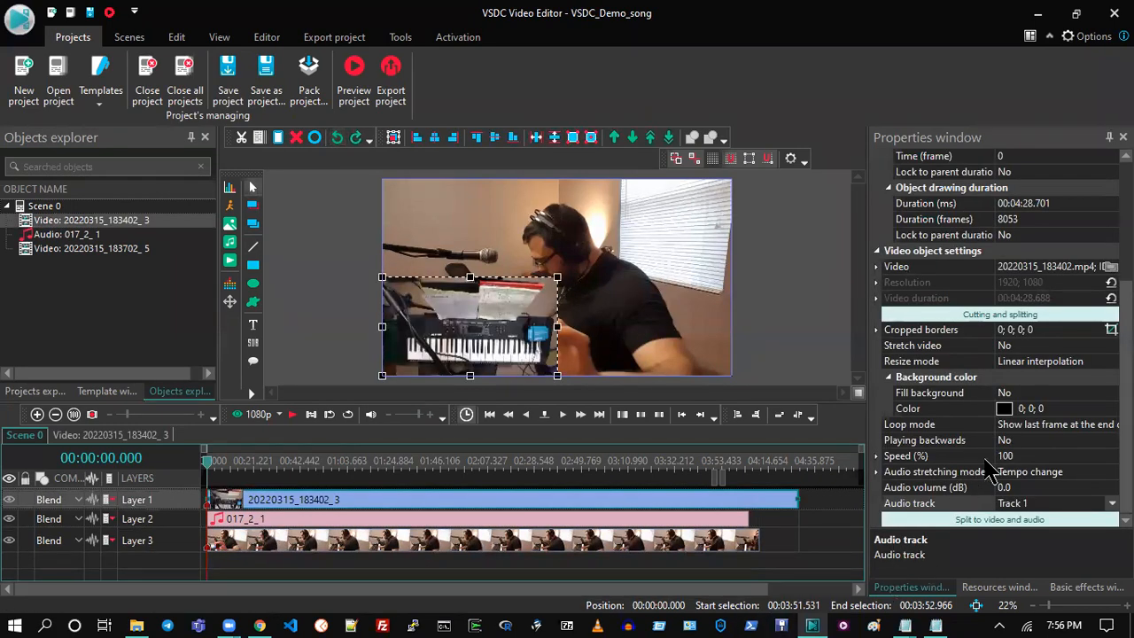
- Check the properties of both videos and the 017_2 audio, and preview the scene from the beginning
left_click(664, 579)
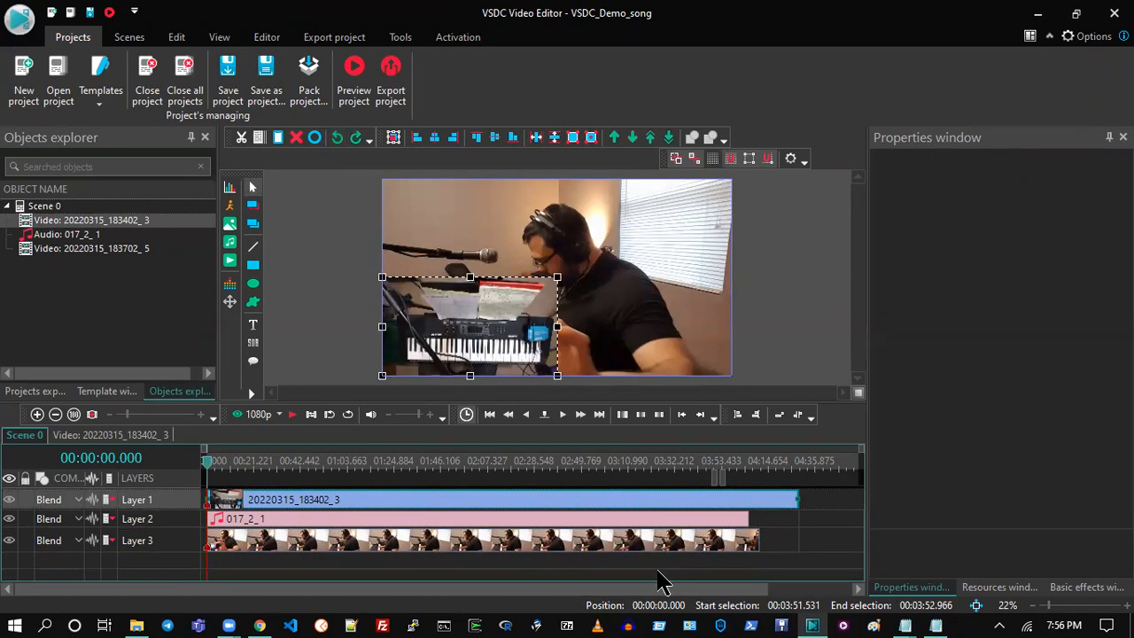
left_click(663, 542)
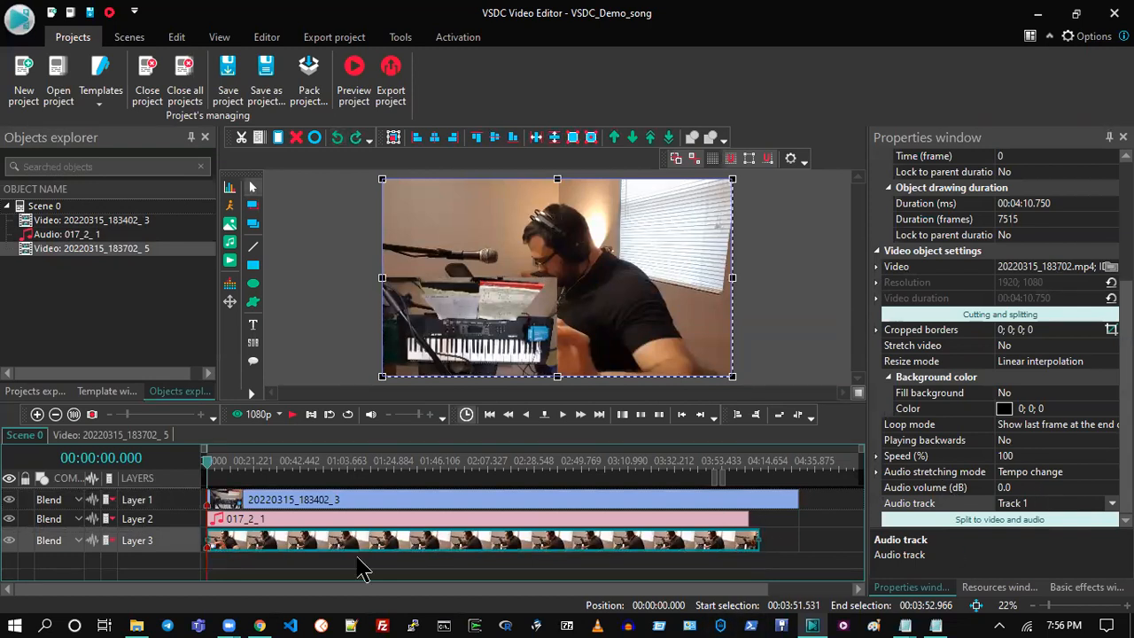
left_click(682, 525)
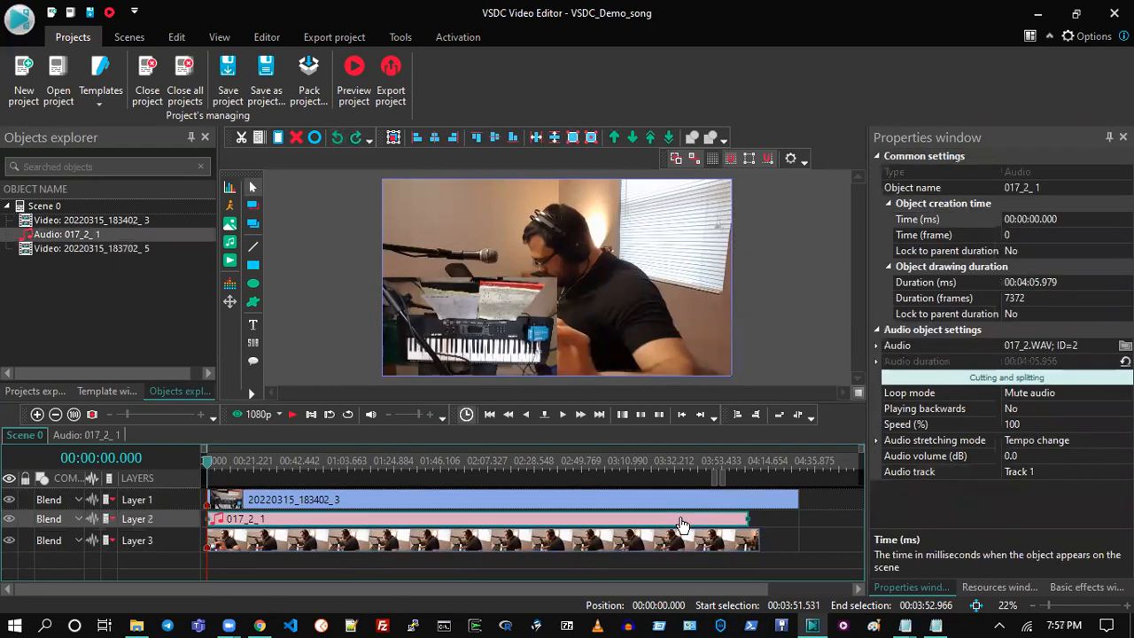
left_click(753, 501)
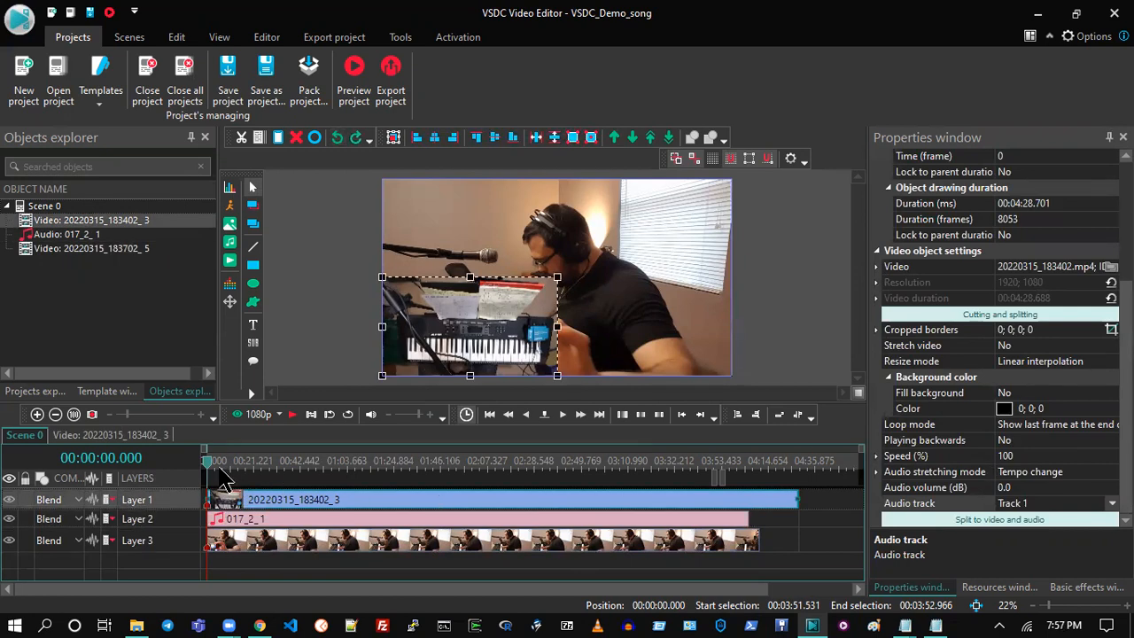
left_click(237, 413)
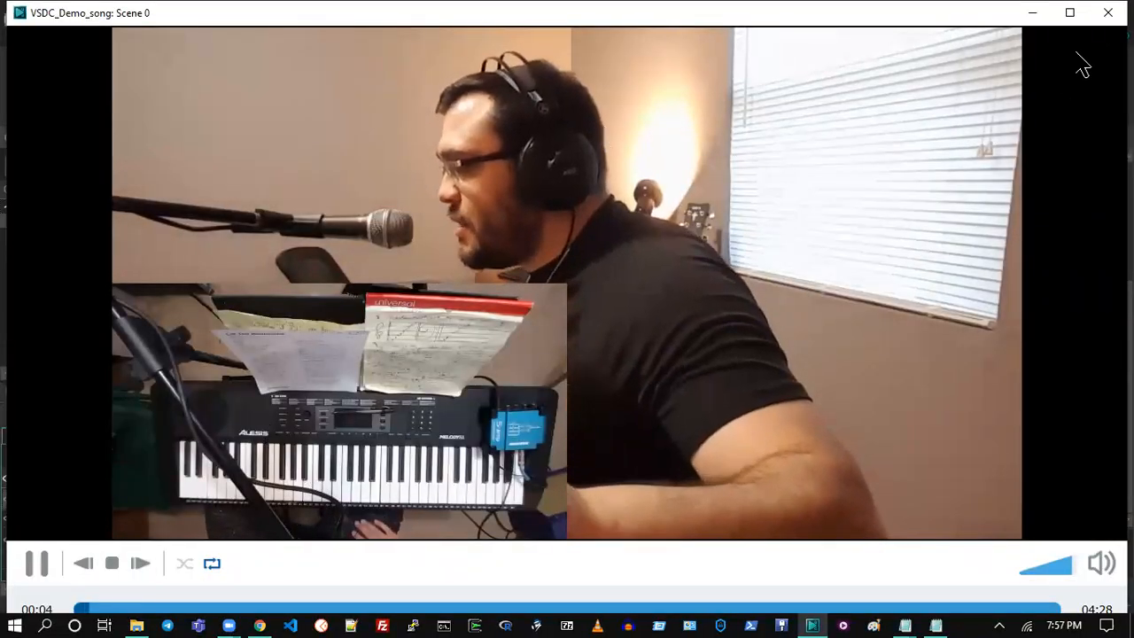
left_click(1107, 14)
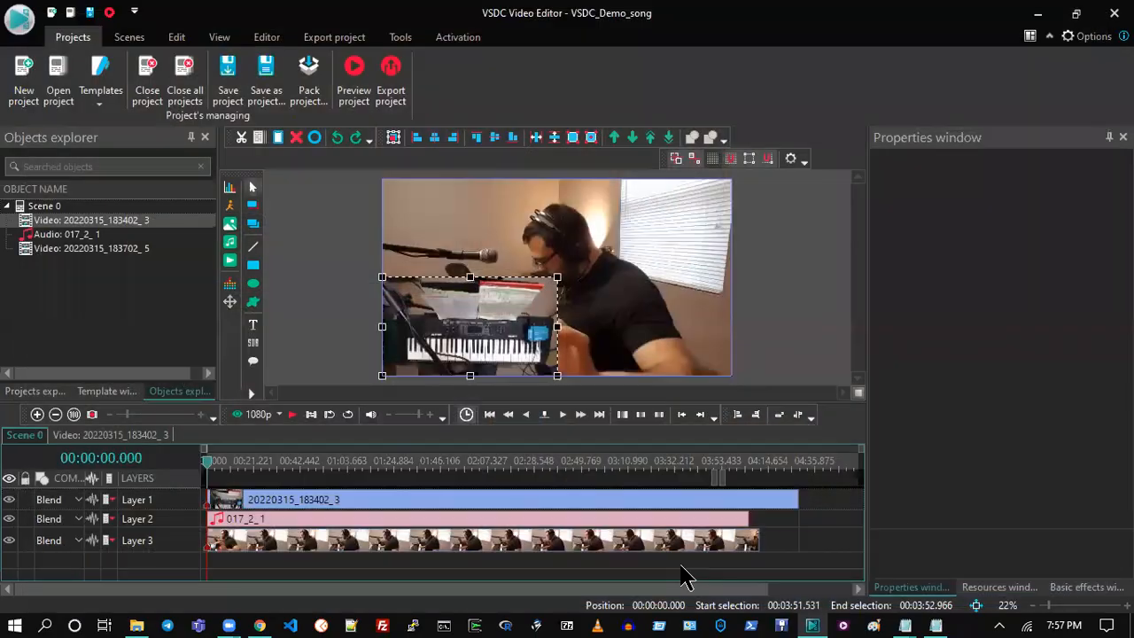
- Try deleting the 20220315_183702 video to preview the scene without it, and undo the deletion
left_click(684, 540)
left_click(296, 138)
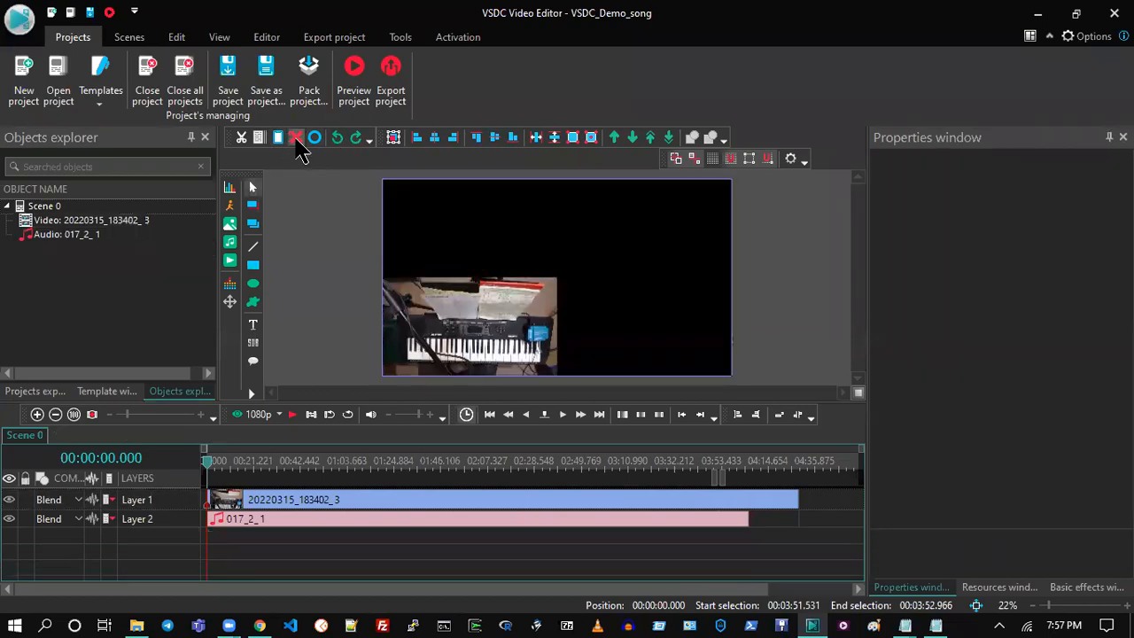
left_click(239, 417)
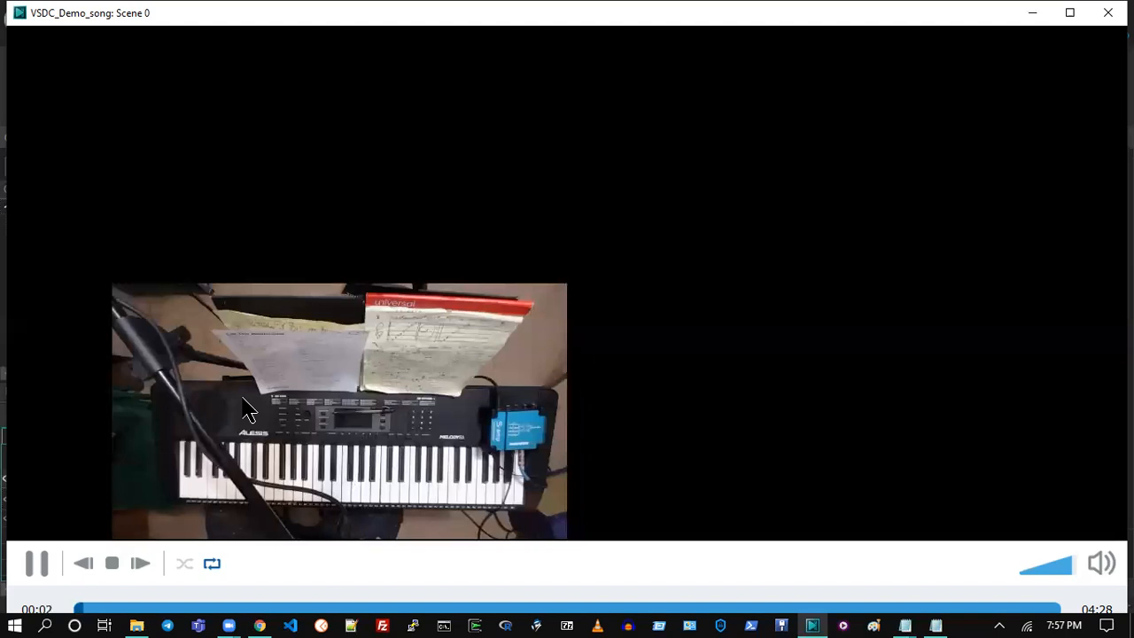
left_click(1108, 12)
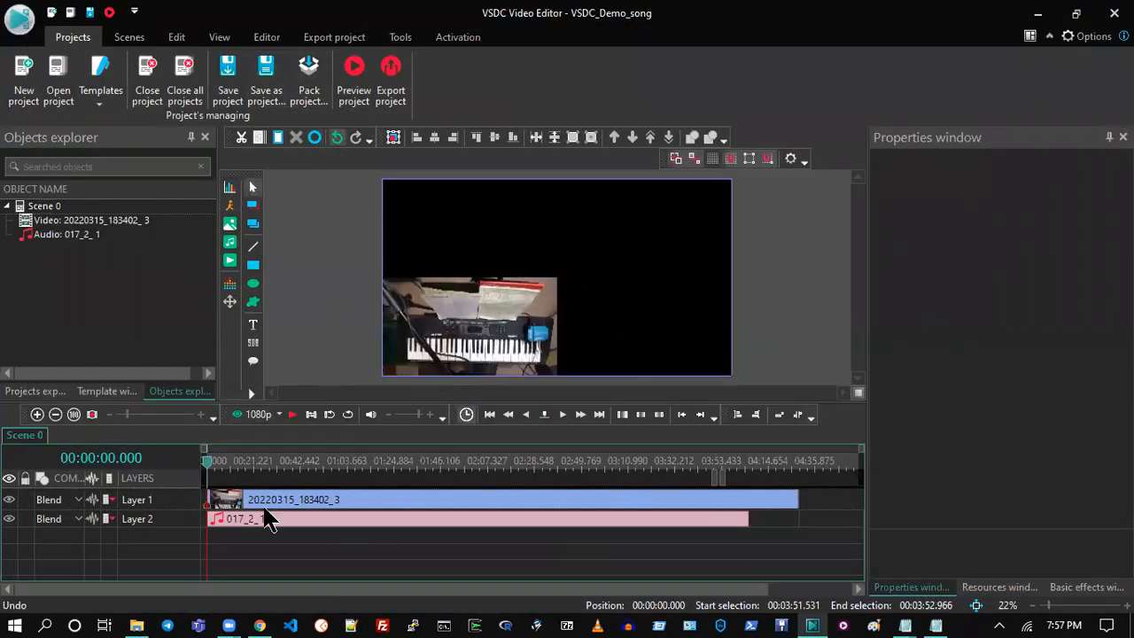
key("ctrl+z")
- Move the 017_2 audio to a layer below the 20220315_183702 video and save the project
left_click_drag(257, 522, 245, 564)
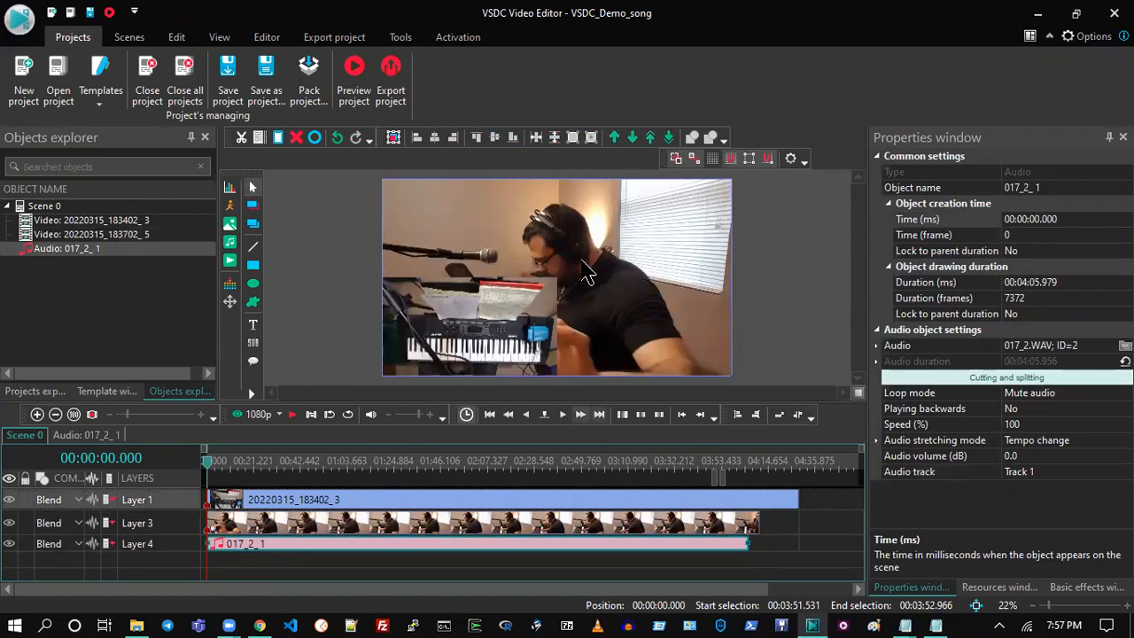
left_click(611, 571)
left_click(618, 532)
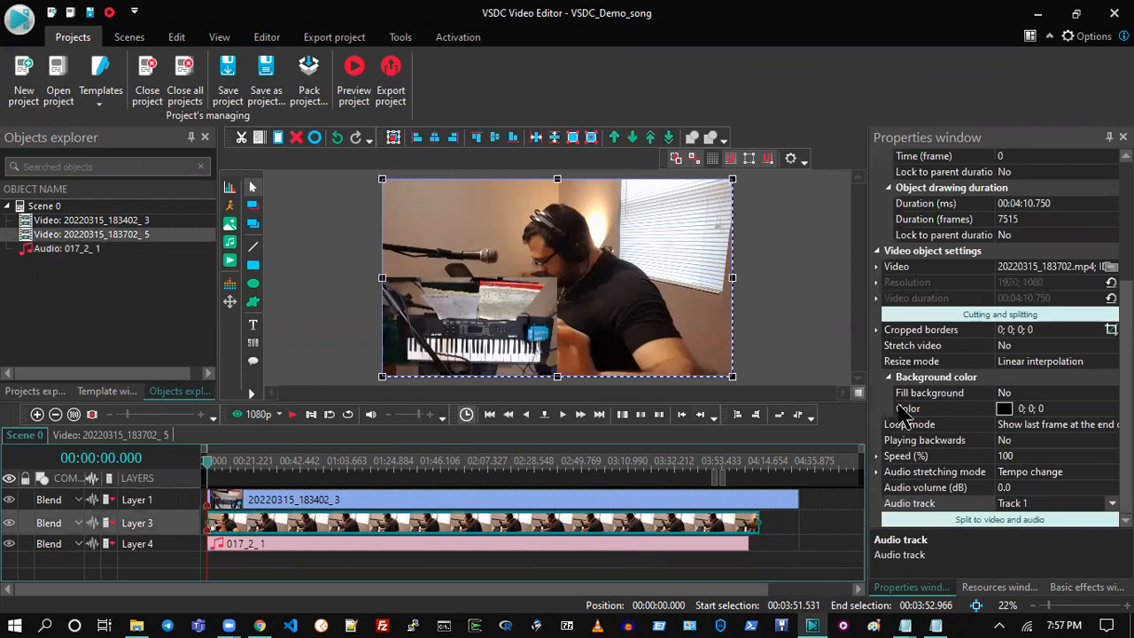
left_click(999, 283)
left_click(647, 351)
left_click(228, 75)
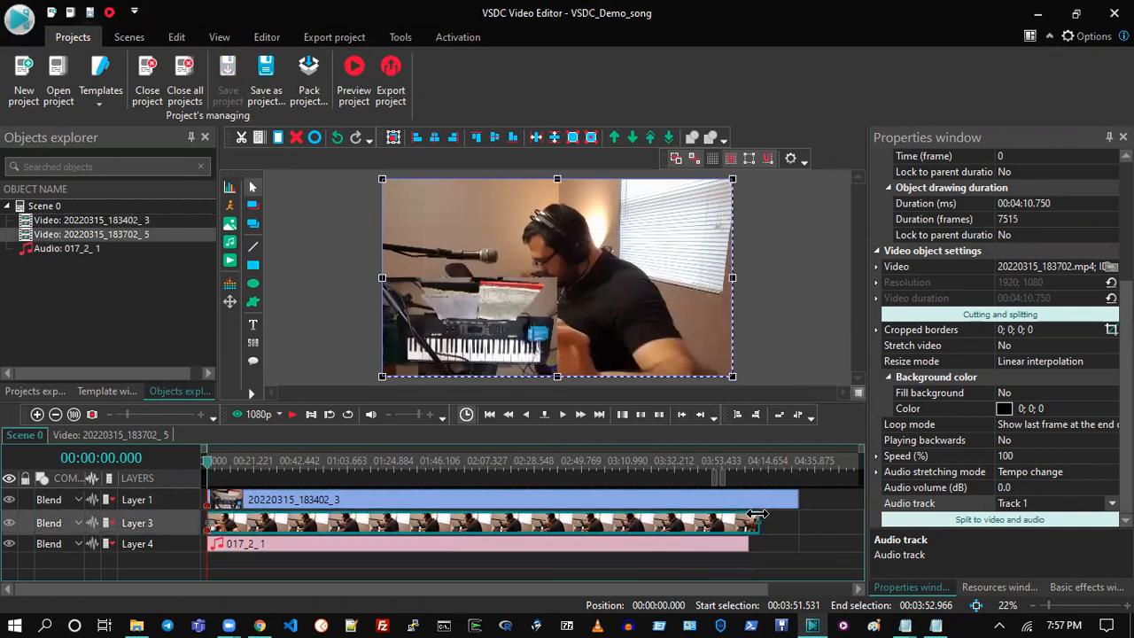
left_click(829, 519)
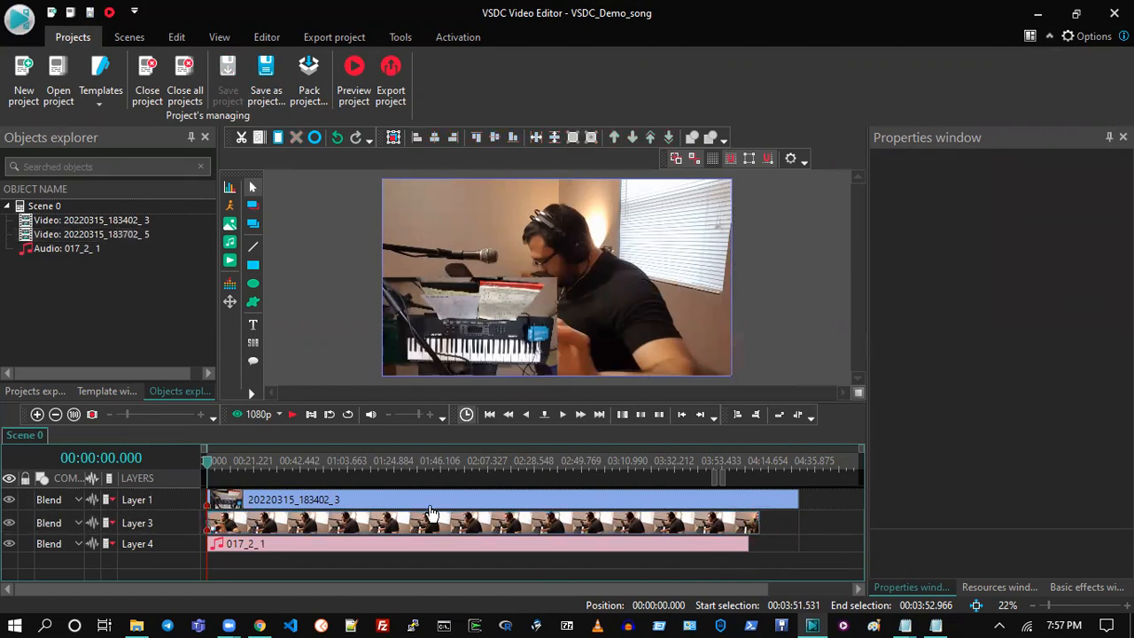
left_click(362, 526)
left_click(1002, 315)
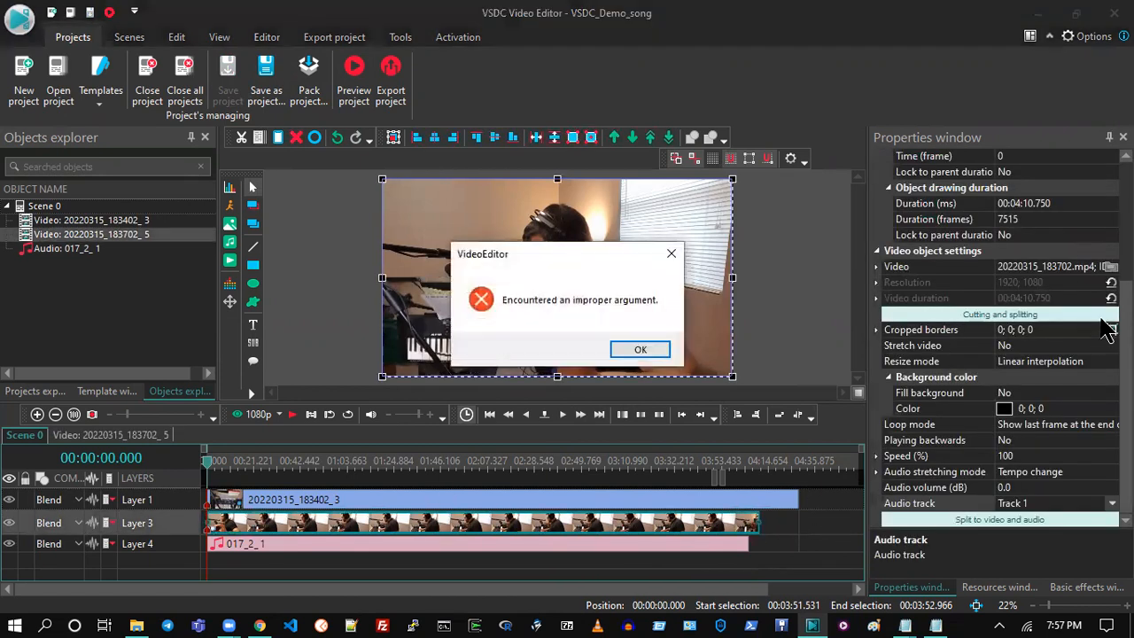
left_click(640, 350)
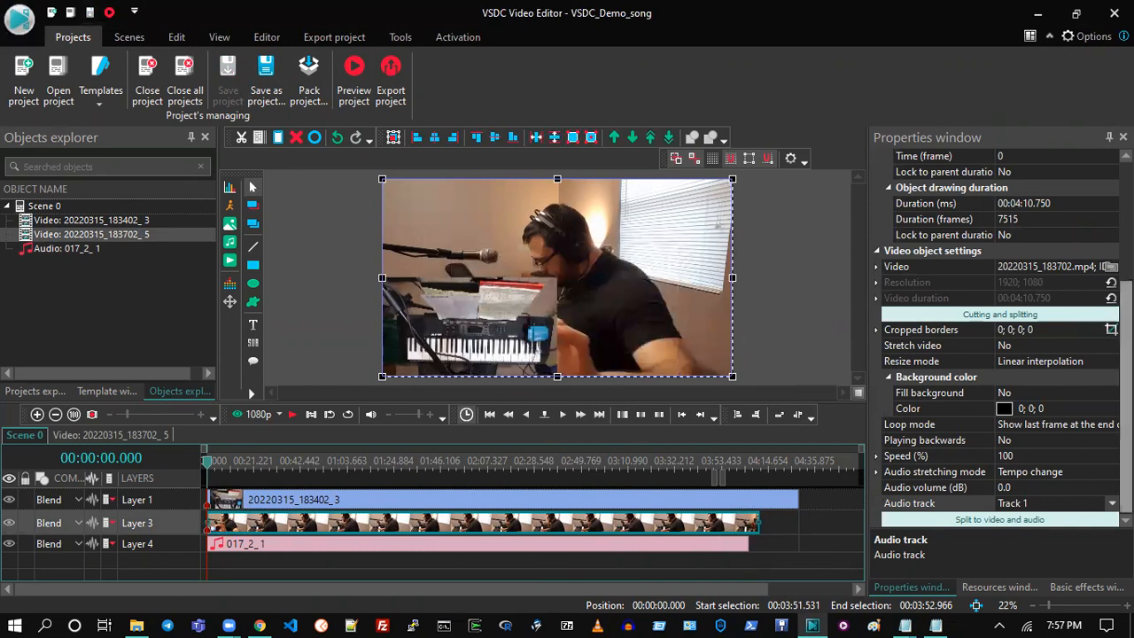
scroll(1123, 319, "up", 5)
left_click(1010, 297)
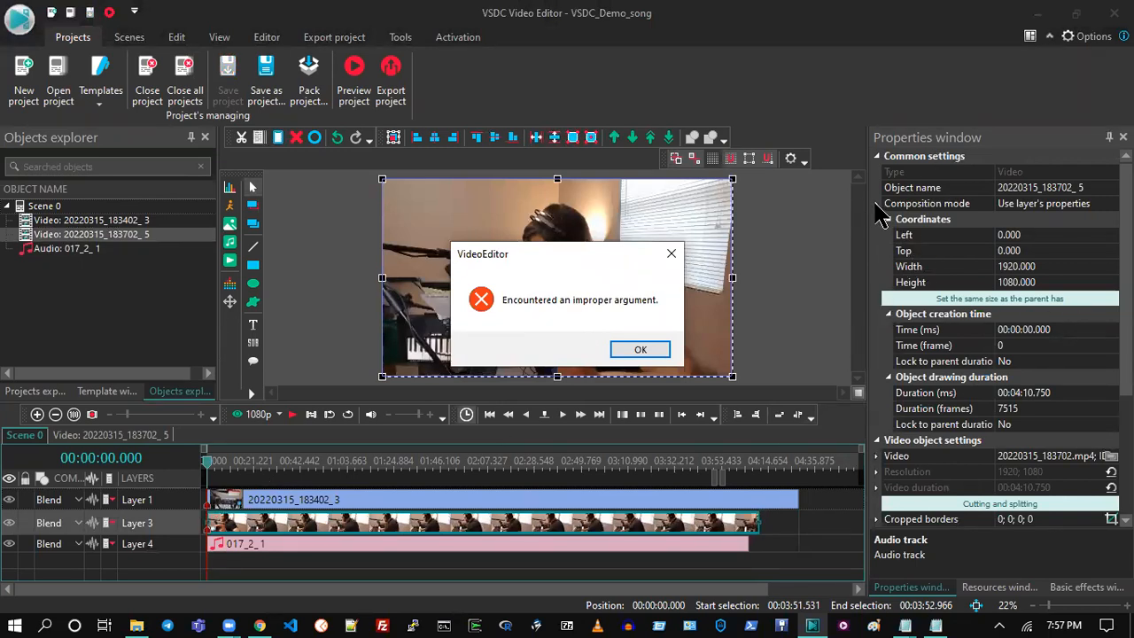
left_click(620, 349)
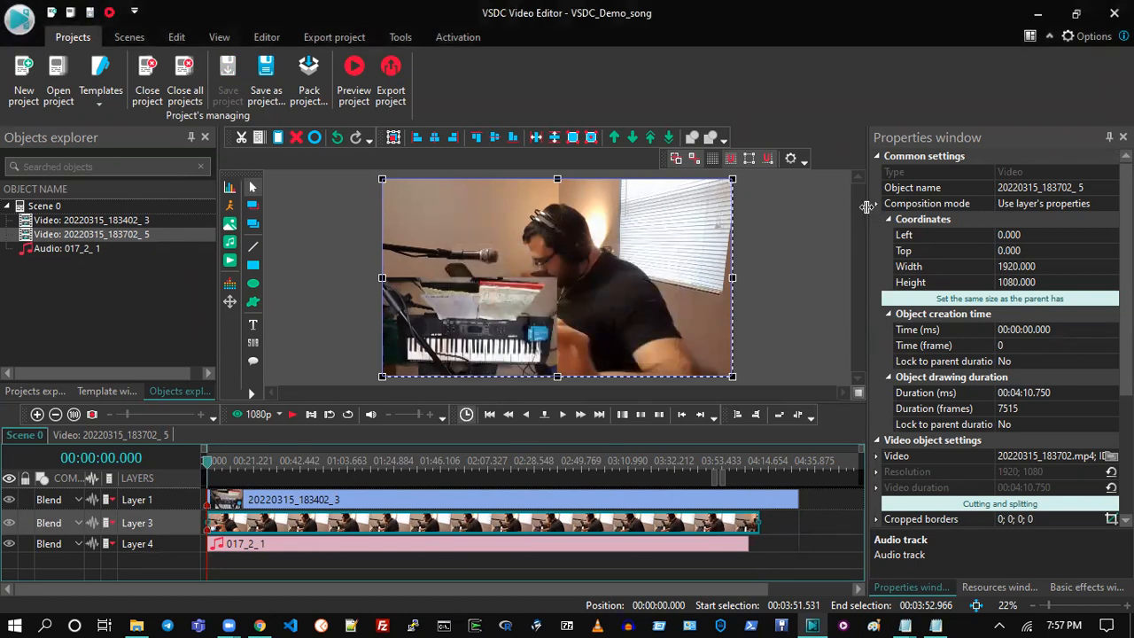
- Resize the 20220315_183702 video to a width of 960 and a height of 540
left_click_drag(867, 206, 778, 205)
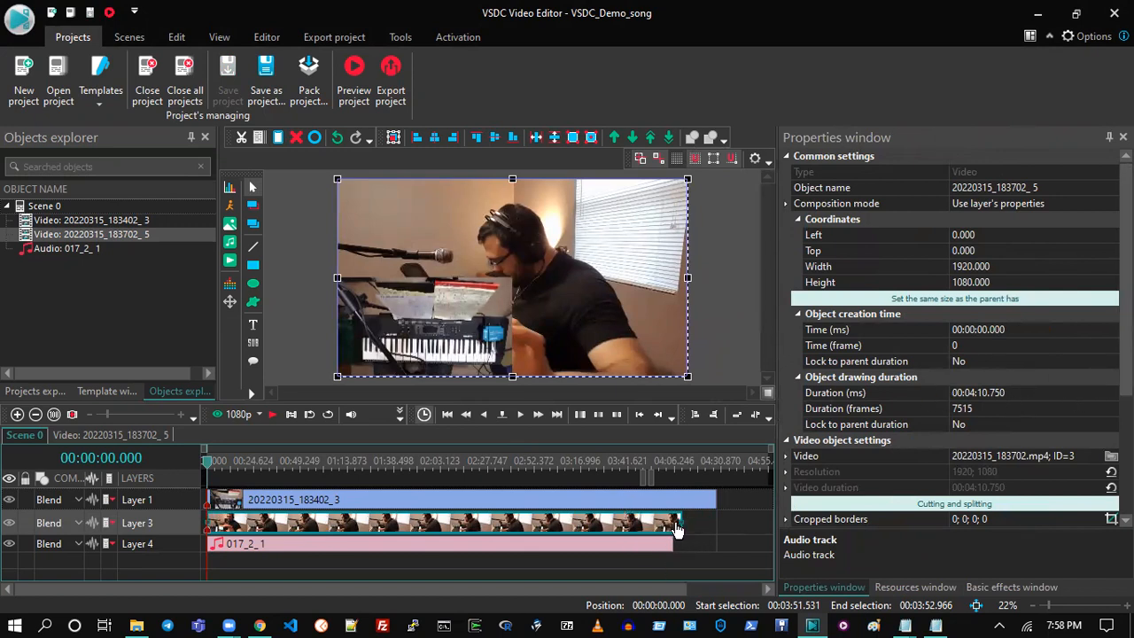
left_click(967, 256)
left_click(972, 266)
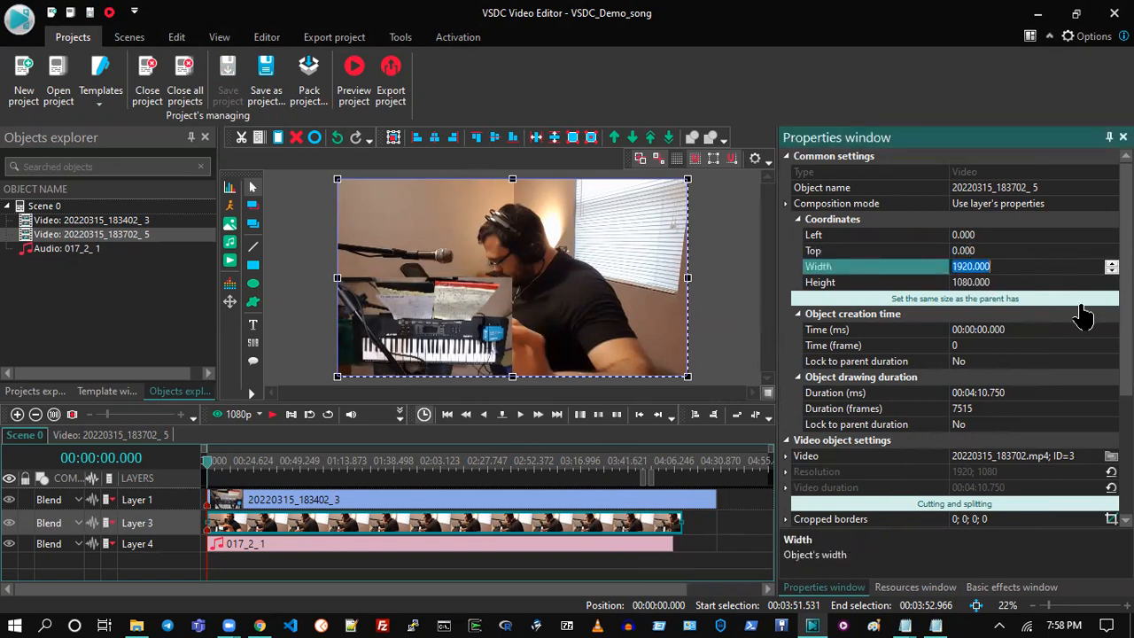
type("960")
key("Return")
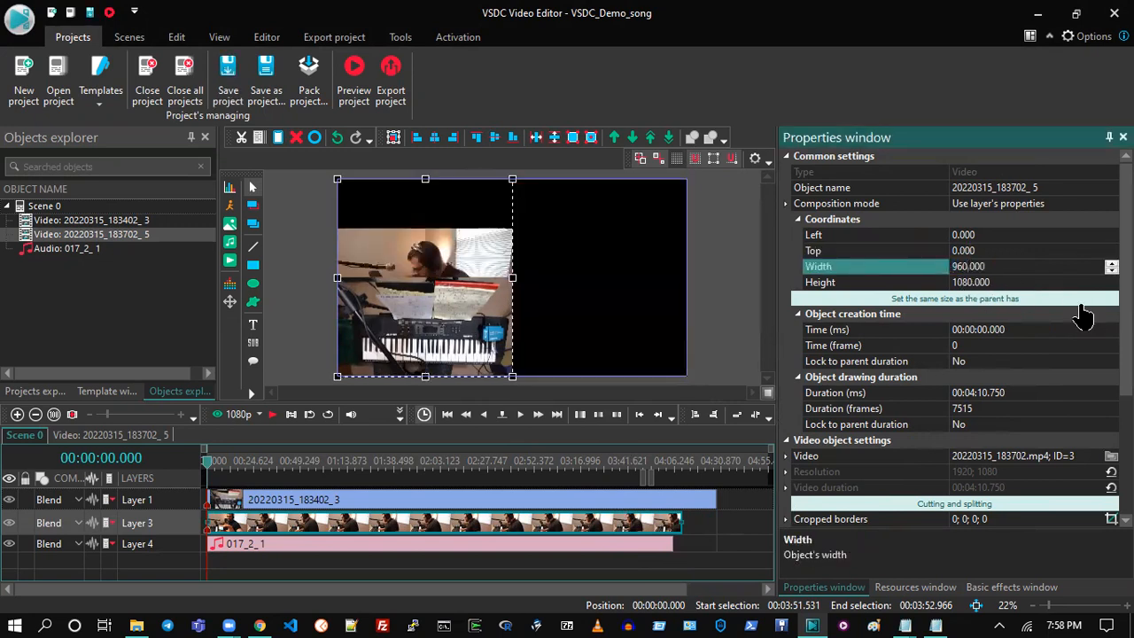
left_click(956, 282)
type("540")
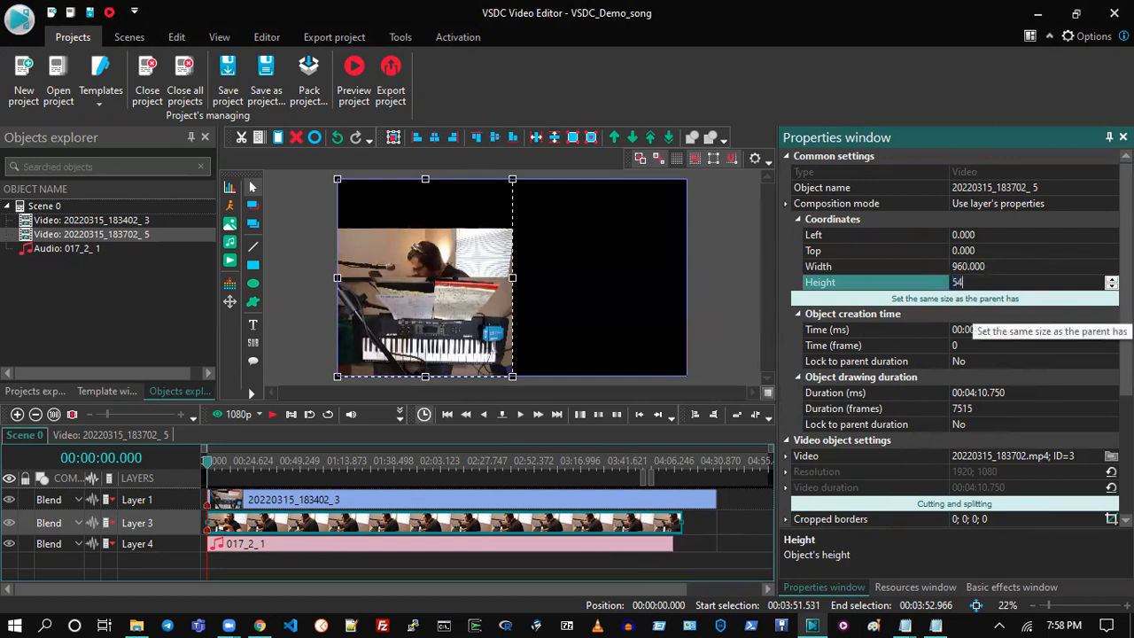
key("Return")
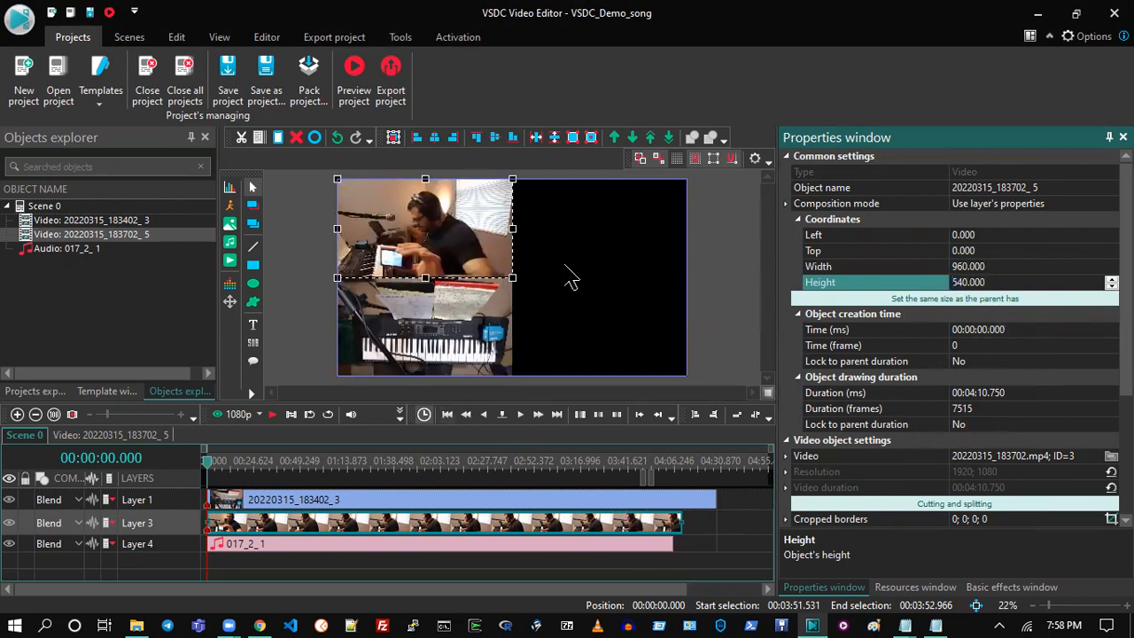
left_click(732, 312)
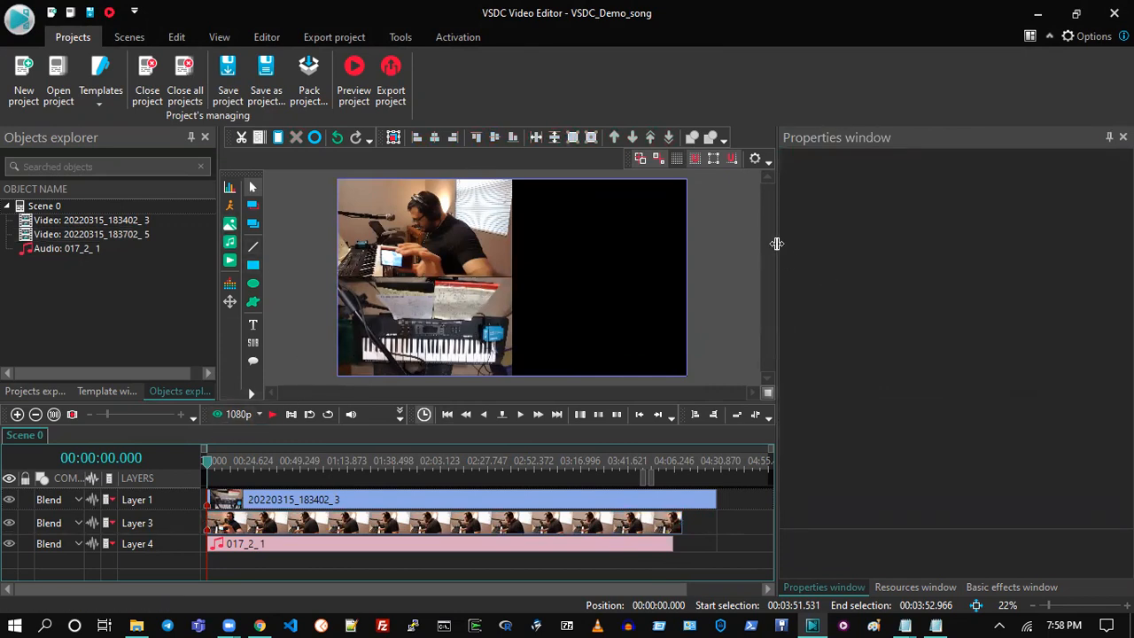
left_click_drag(775, 242, 865, 245)
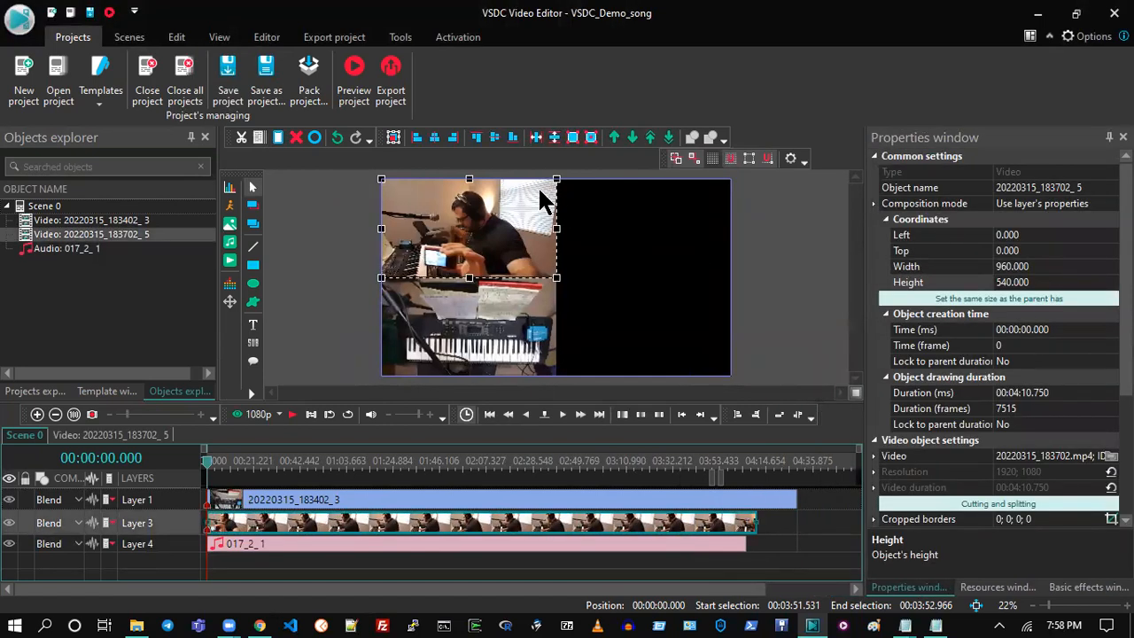
- Examine the seam between the two stacked videos and compare their position and size values
scroll(512, 228, "up", 5)
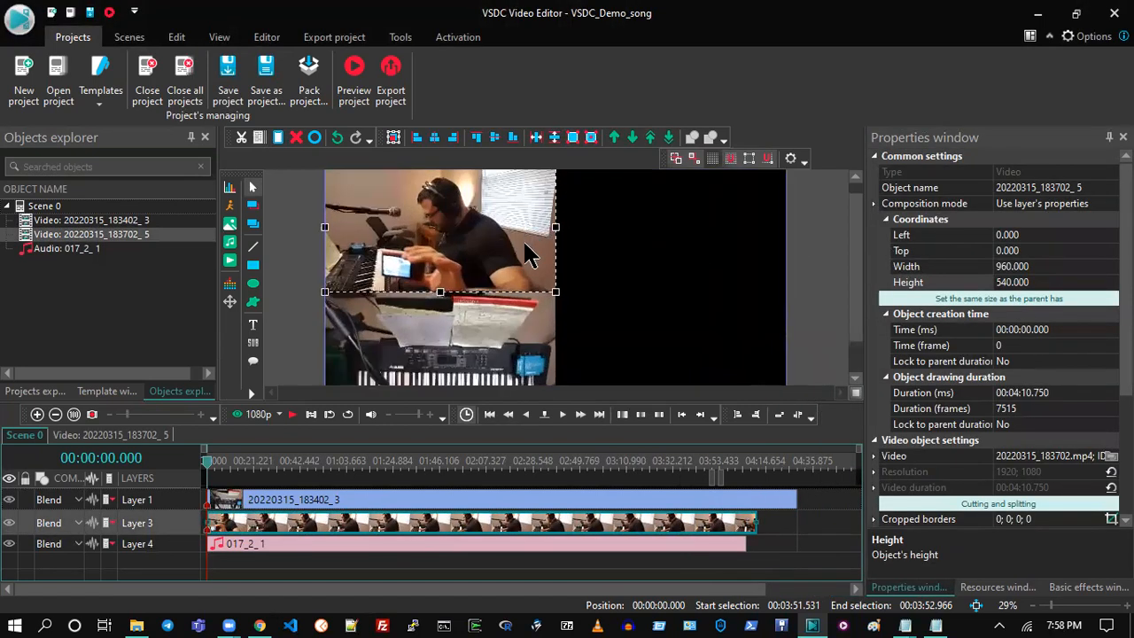
left_click(687, 251)
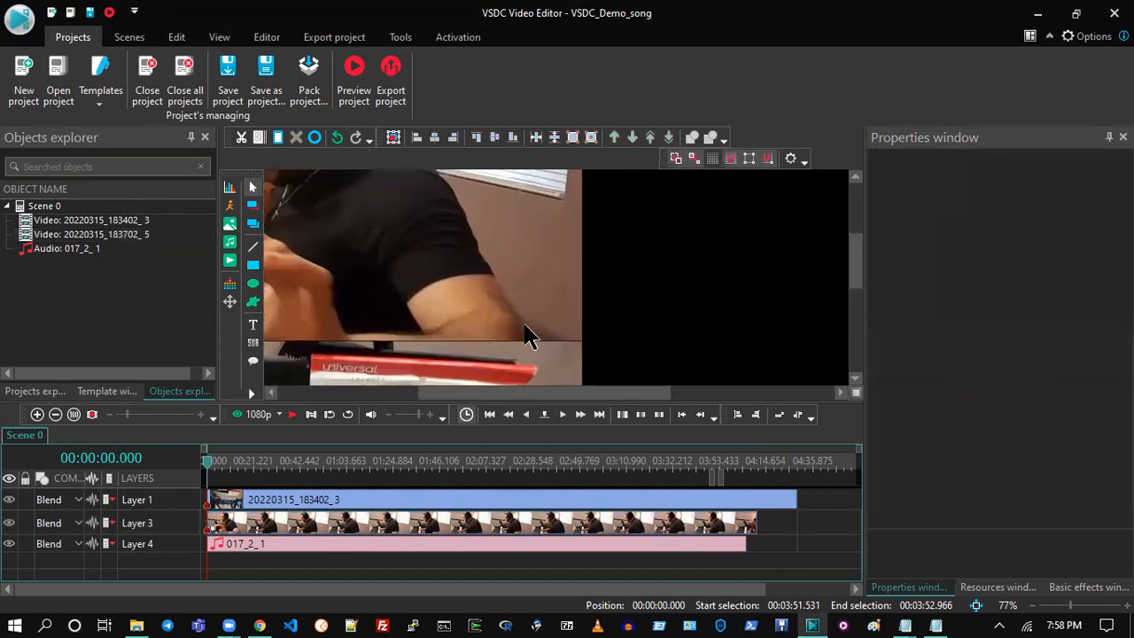
scroll(387, 348, "up", 1)
scroll(638, 334, "up", 5)
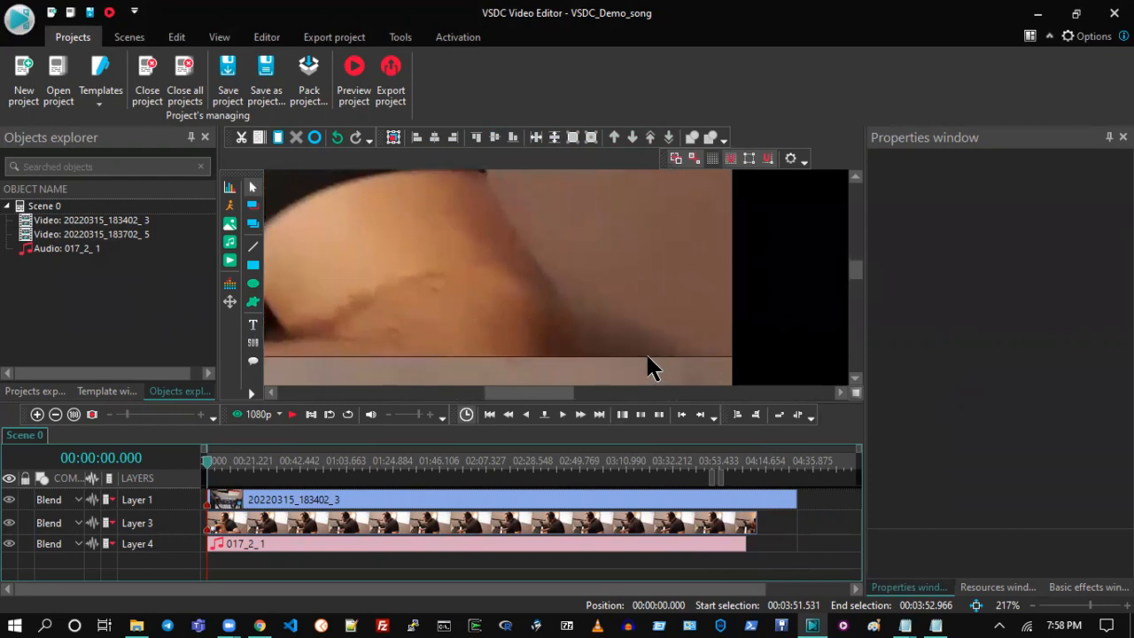
scroll(632, 365, "down", 3)
scroll(715, 317, "down", 5)
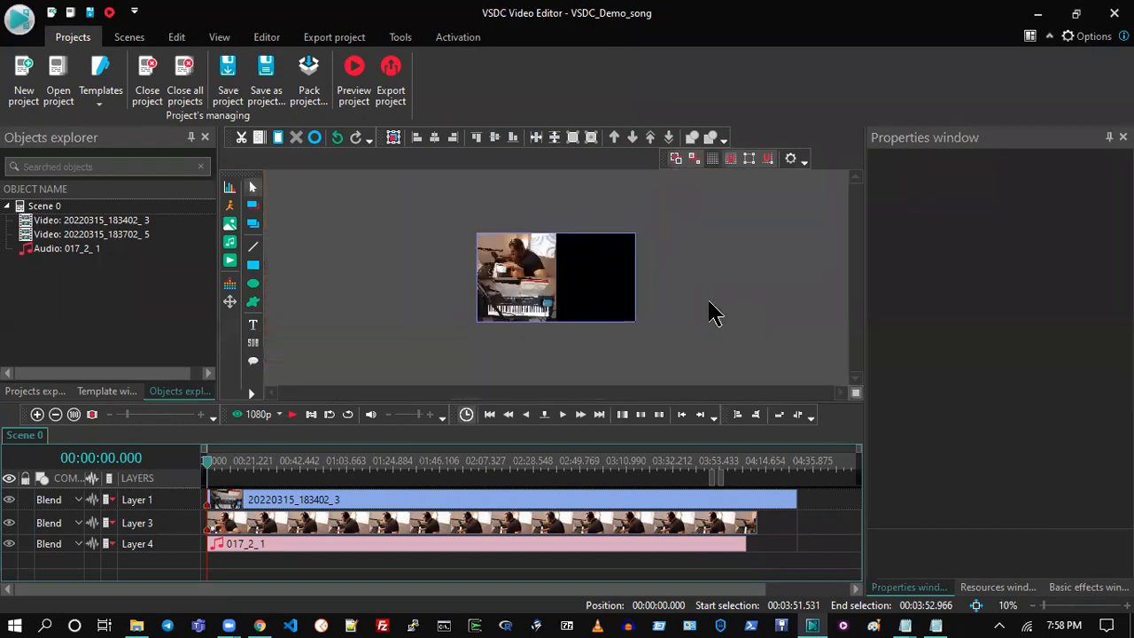
scroll(716, 319, "up", 4)
scroll(716, 320, "down", 2)
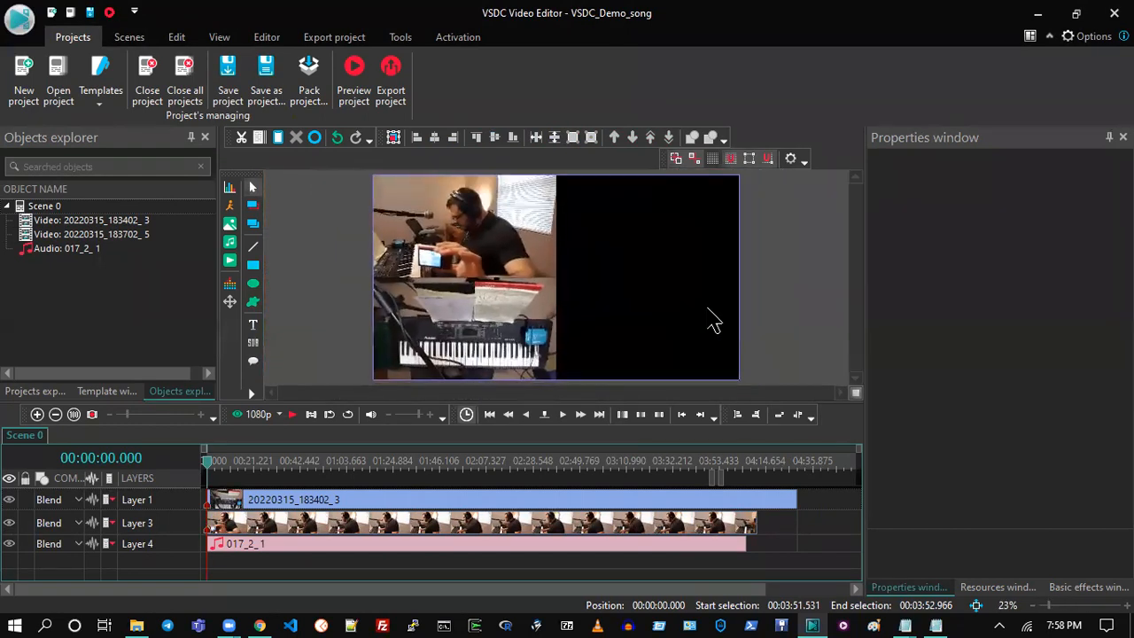
left_click(644, 531)
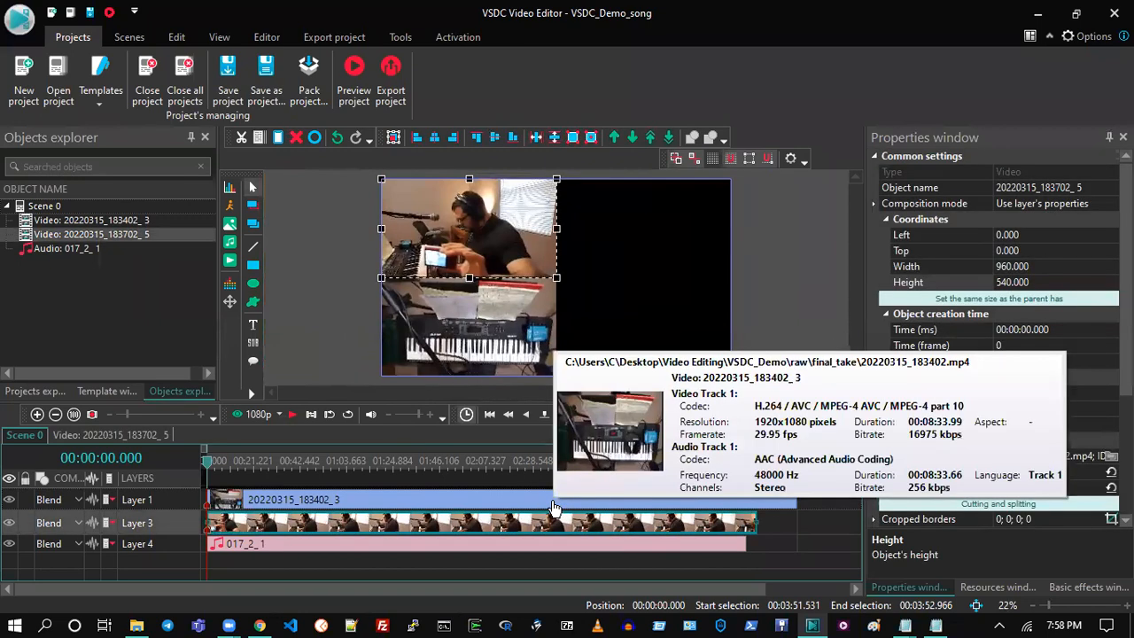
left_click(550, 503)
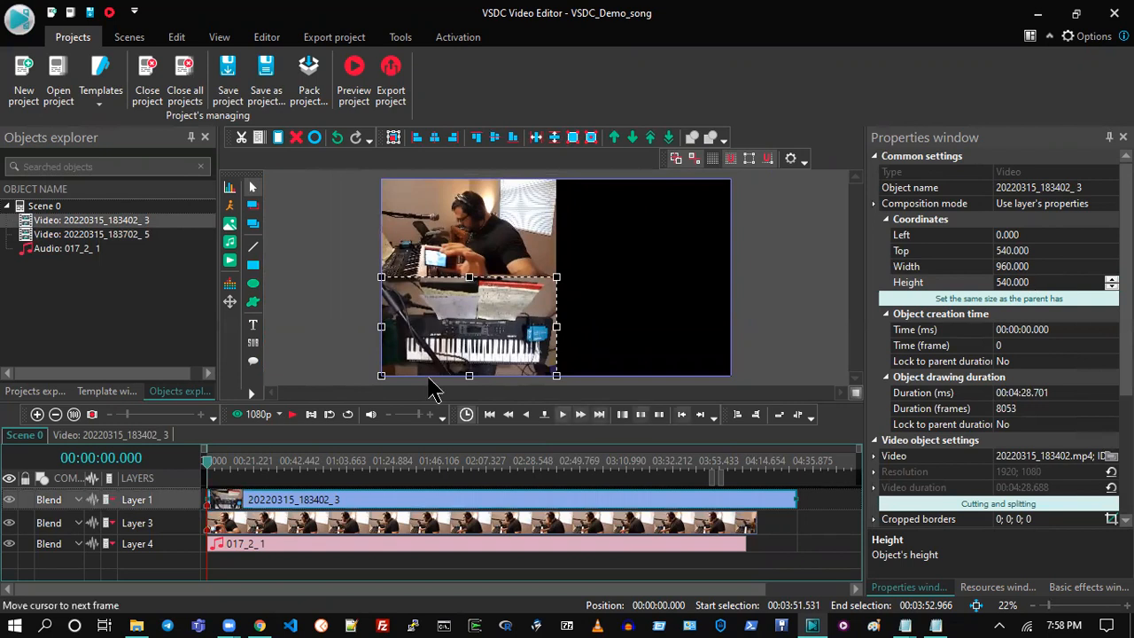
- Save the project and preview the scene with the two stacked videos
left_click(806, 546)
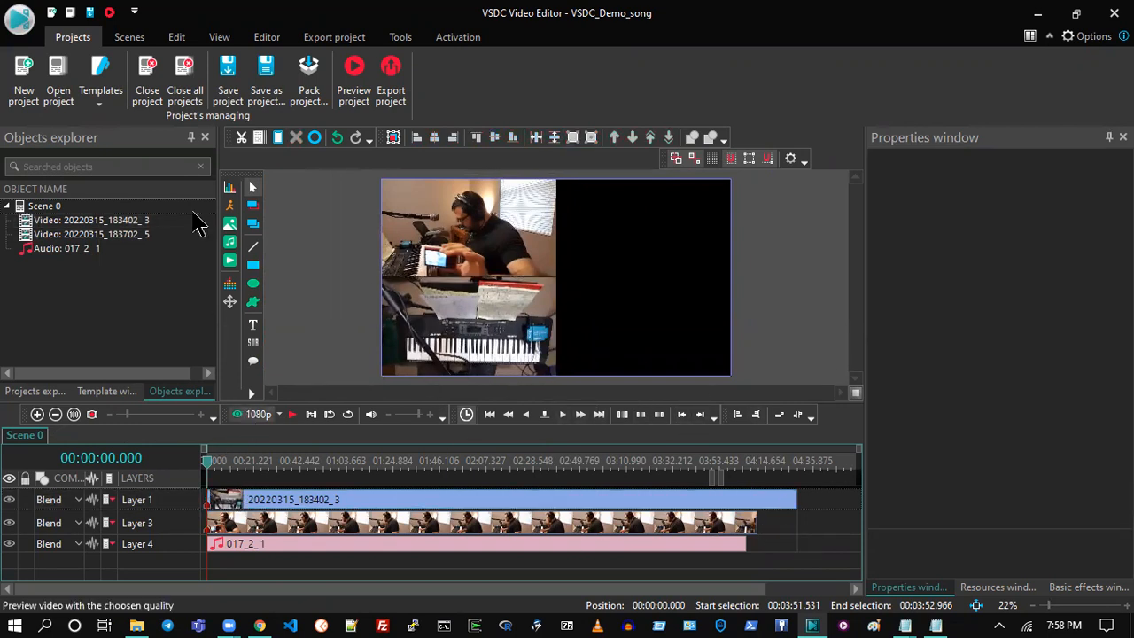
left_click(226, 74)
left_click(252, 417)
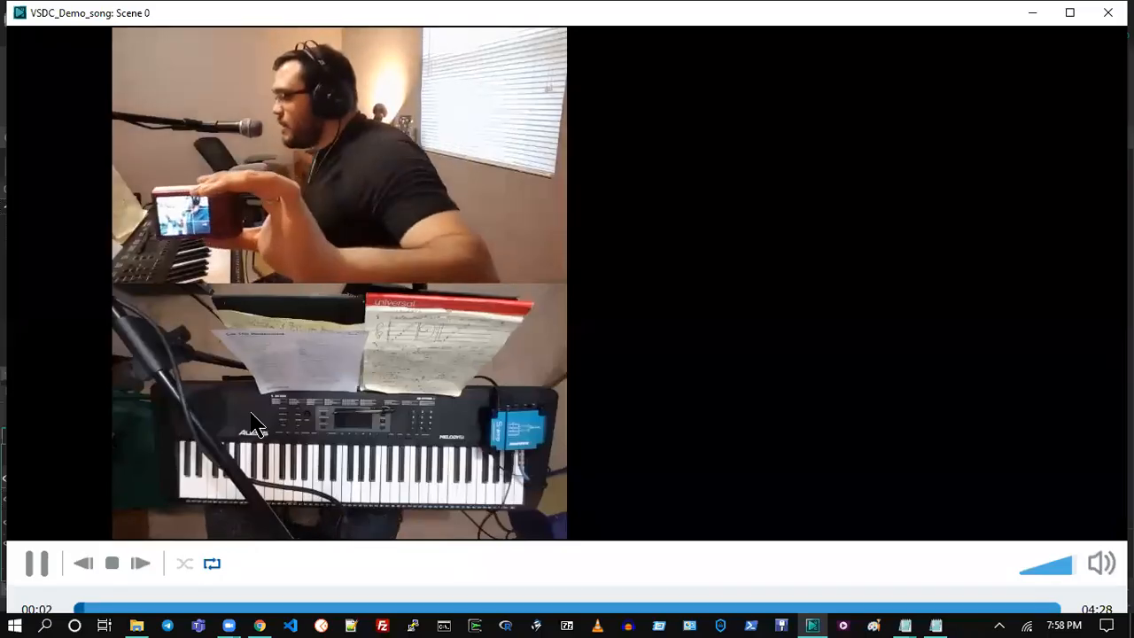
key("Escape")
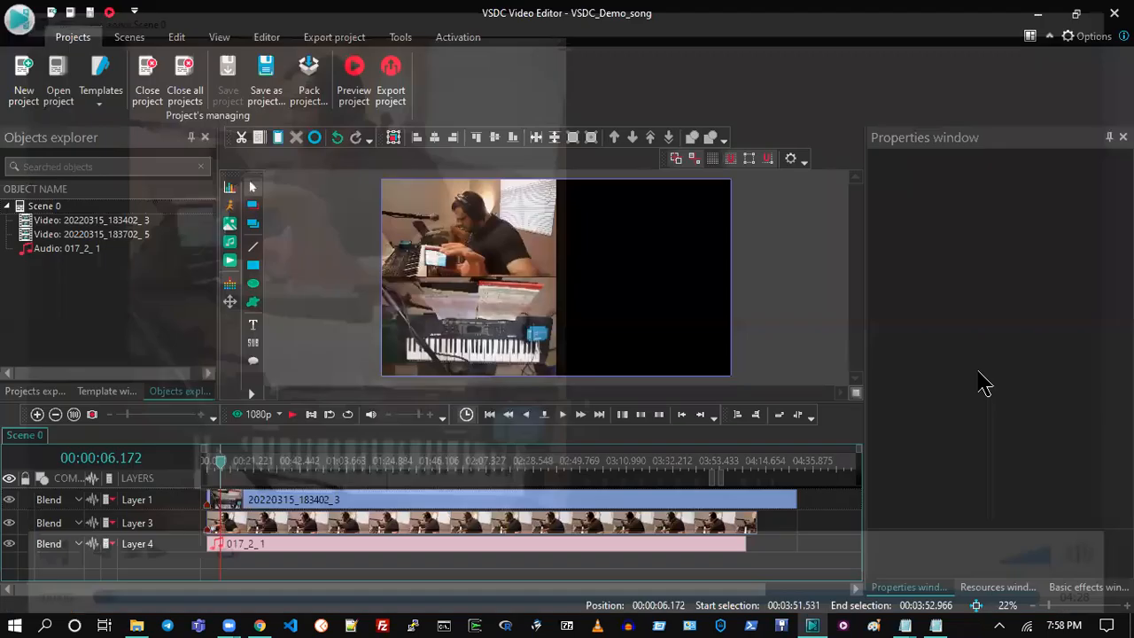
mouse_move(656, 523)
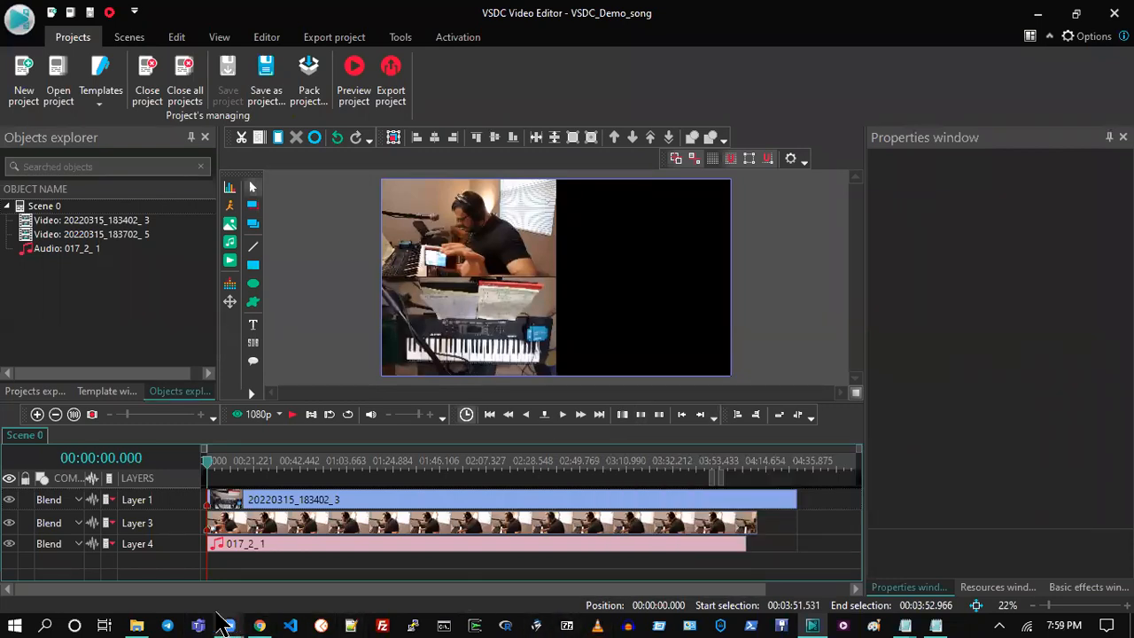
- Add GH010749.MP4 from the final_take folder to the timeline start on a new layer below the 017_2 audio
left_click(137, 626)
left_click(903, 421)
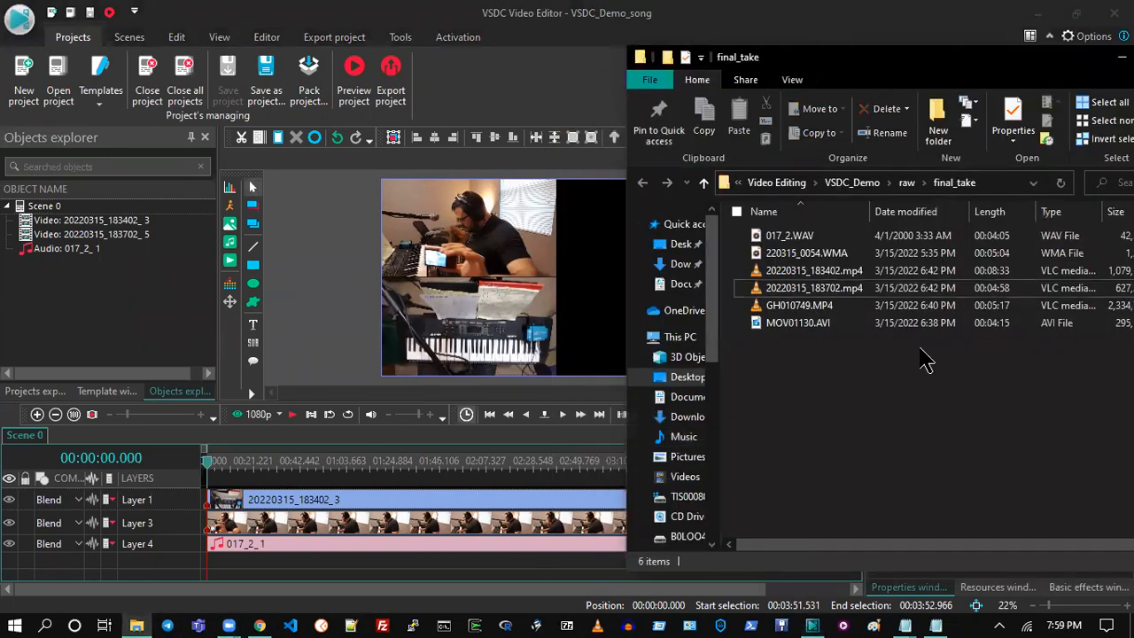
left_click(801, 310)
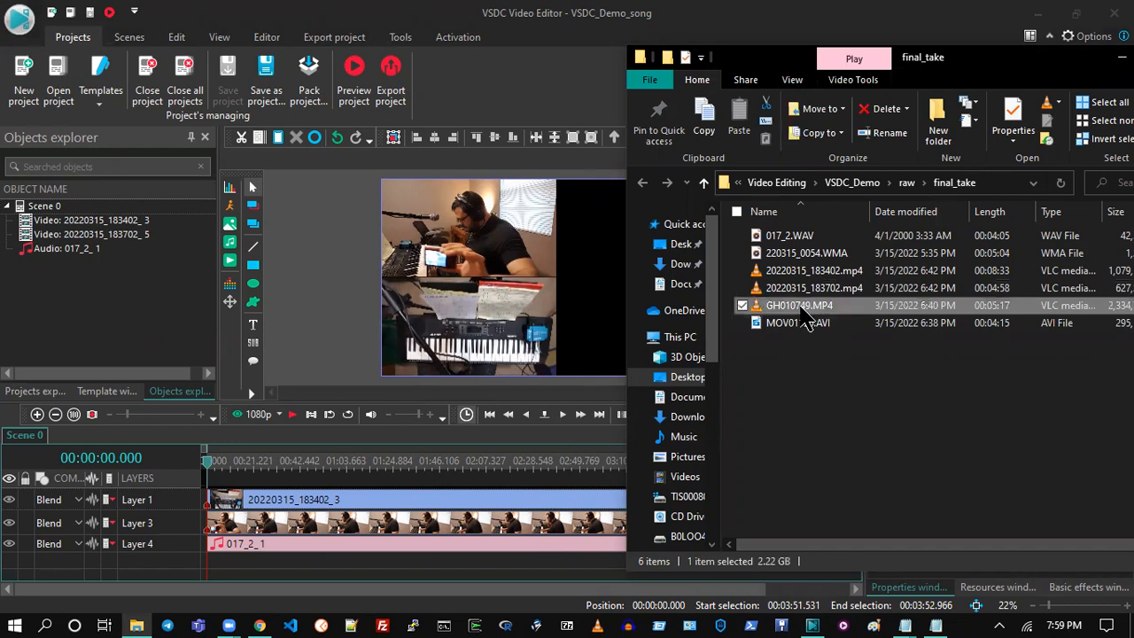
right_click(801, 316)
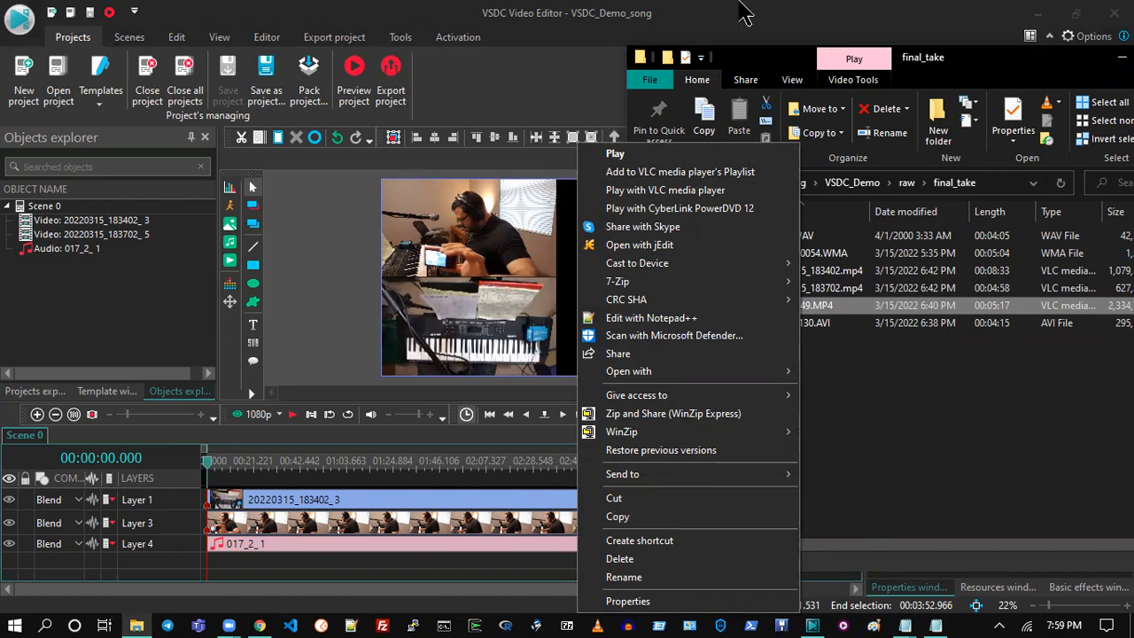
left_click(856, 483)
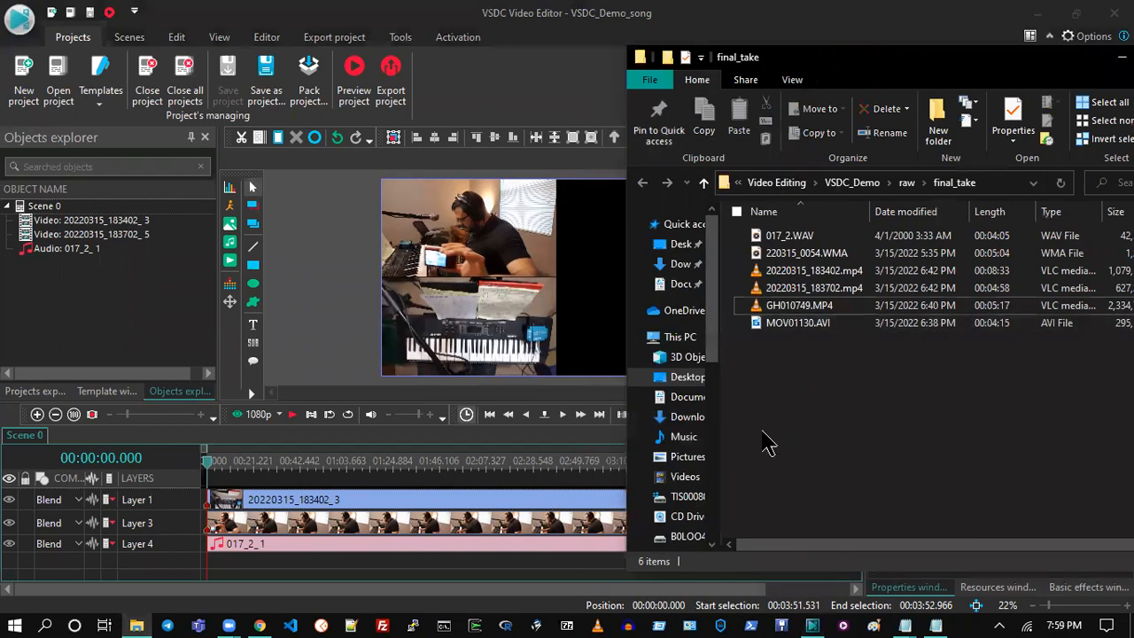
left_click(798, 305)
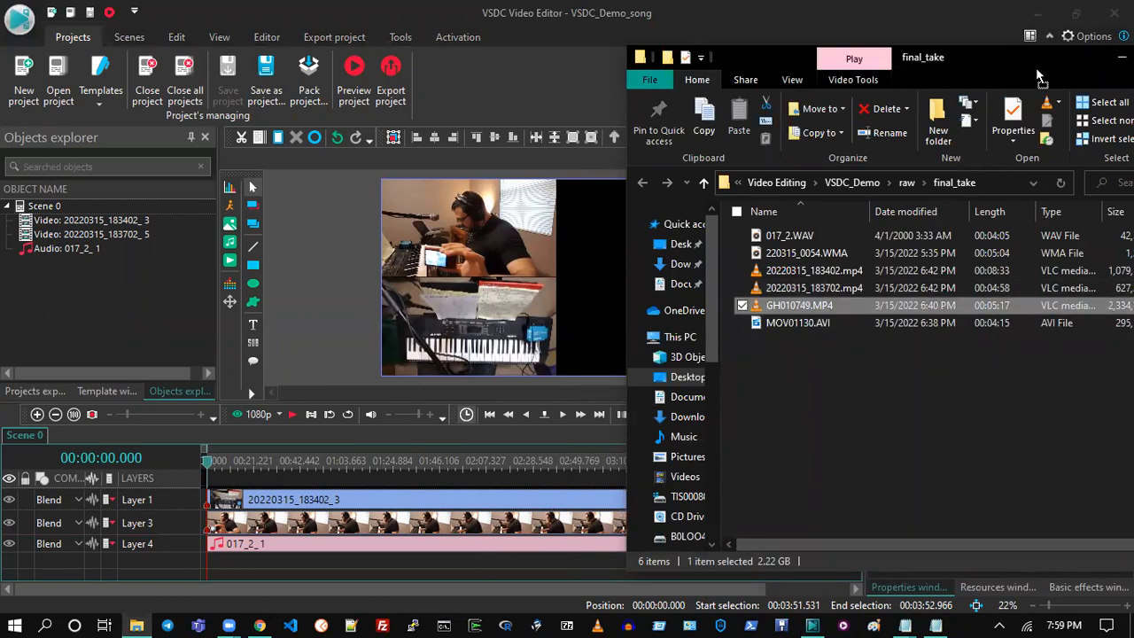
left_click_drag(797, 305, 522, 567)
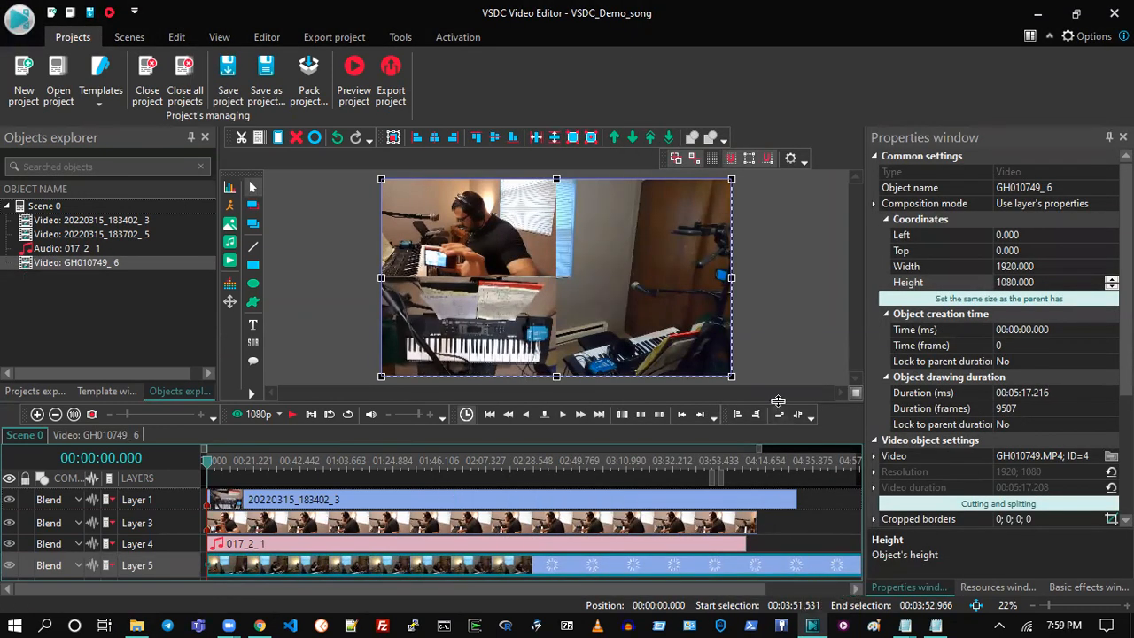
- Check the GH010749 video in the scene around 00:02:14 and save the project
left_click(502, 470)
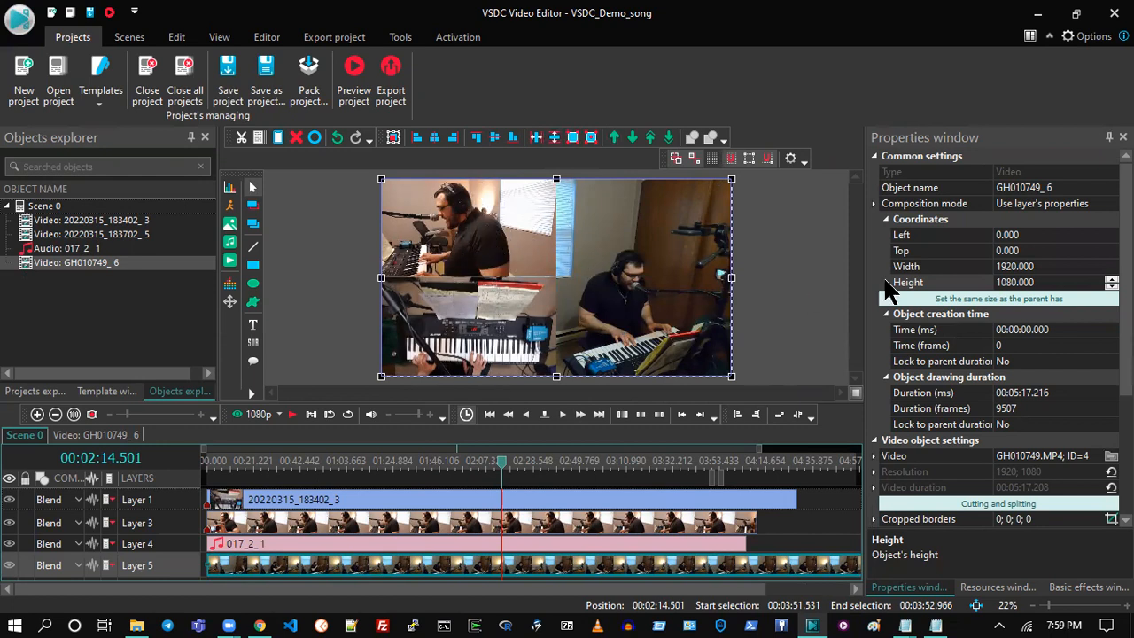
left_click(826, 296)
left_click(229, 88)
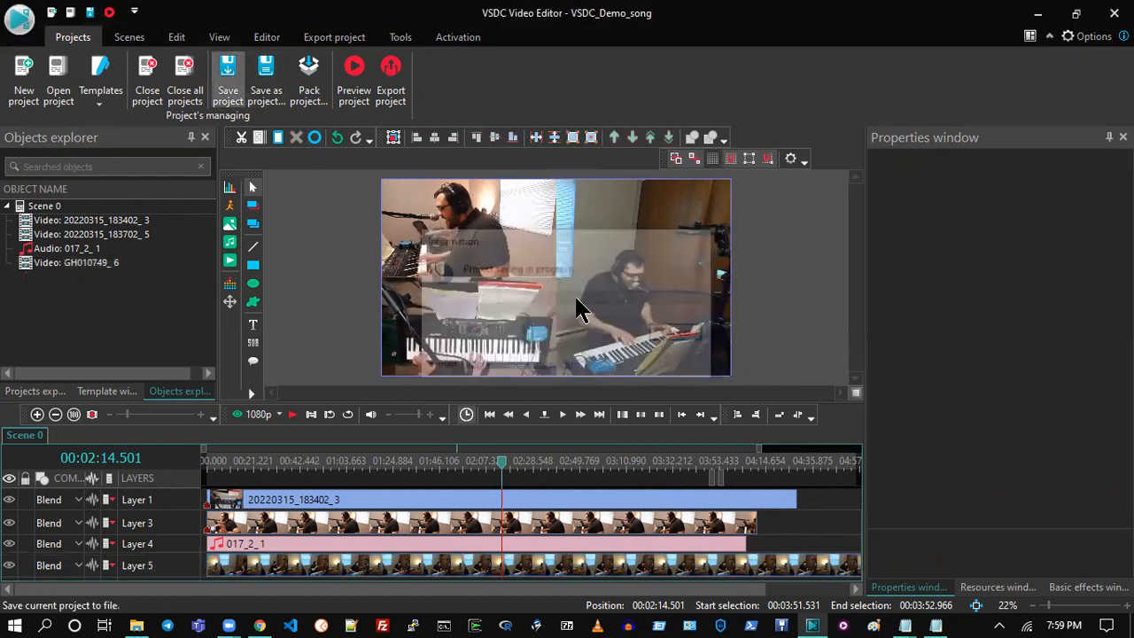
- Try moving the 20220315_183702 video over the GH010749 footage, undo the move and save the project
left_click(467, 226)
mouse_move(467, 226)
left_mouse_down()
mouse_move(547, 254)
mouse_move(453, 221)
mouse_move(486, 229)
mouse_move(462, 233)
left_mouse_up()
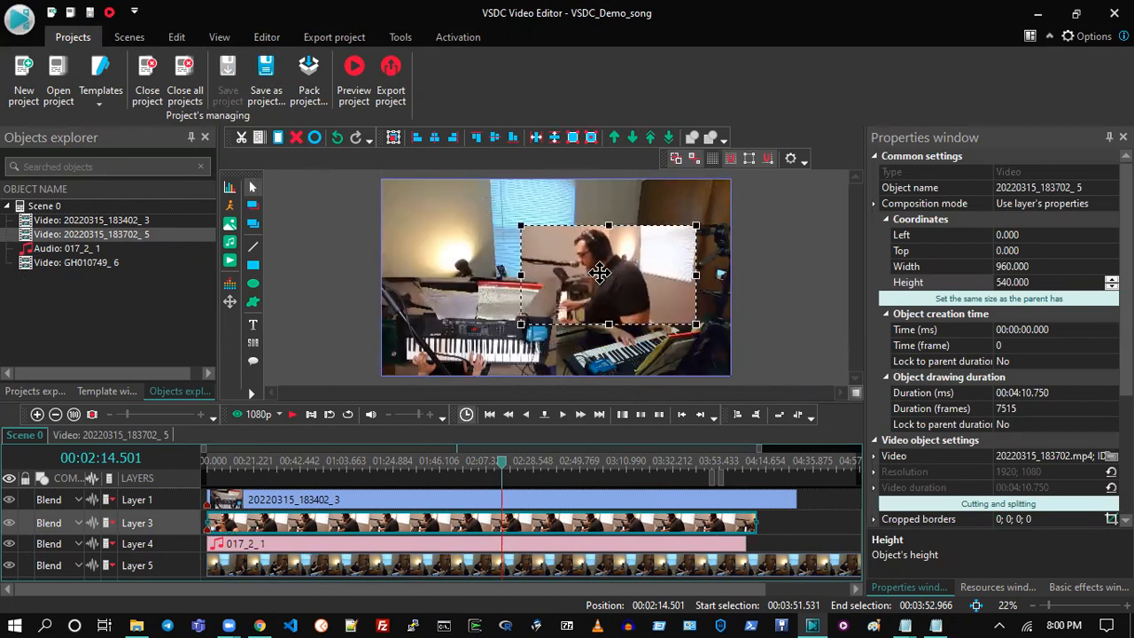
left_click(767, 255)
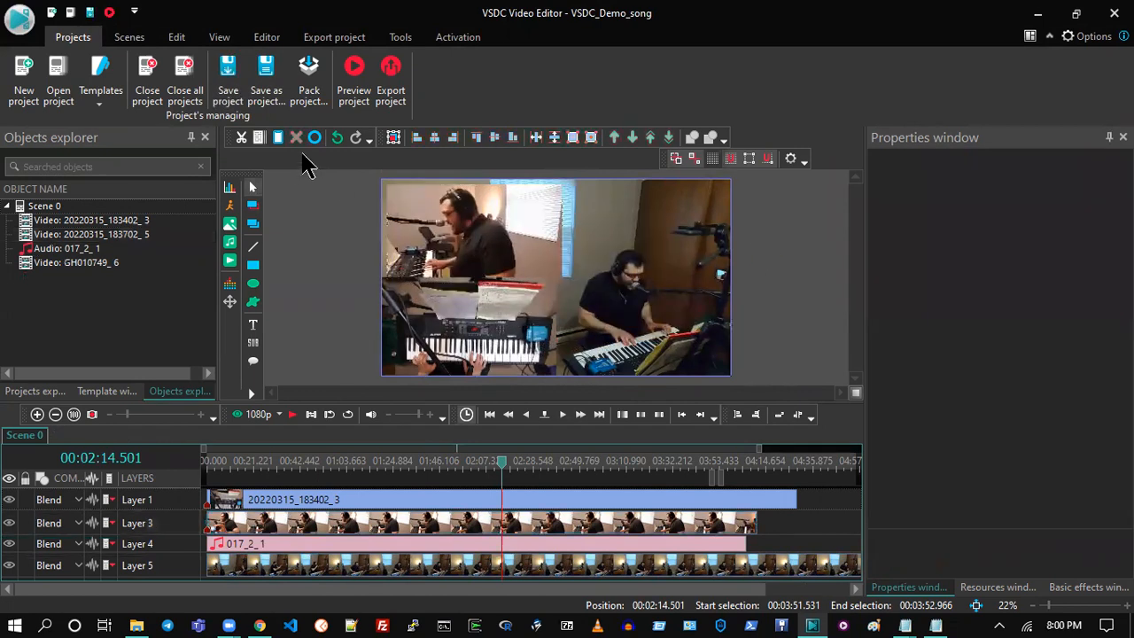
left_click(489, 279)
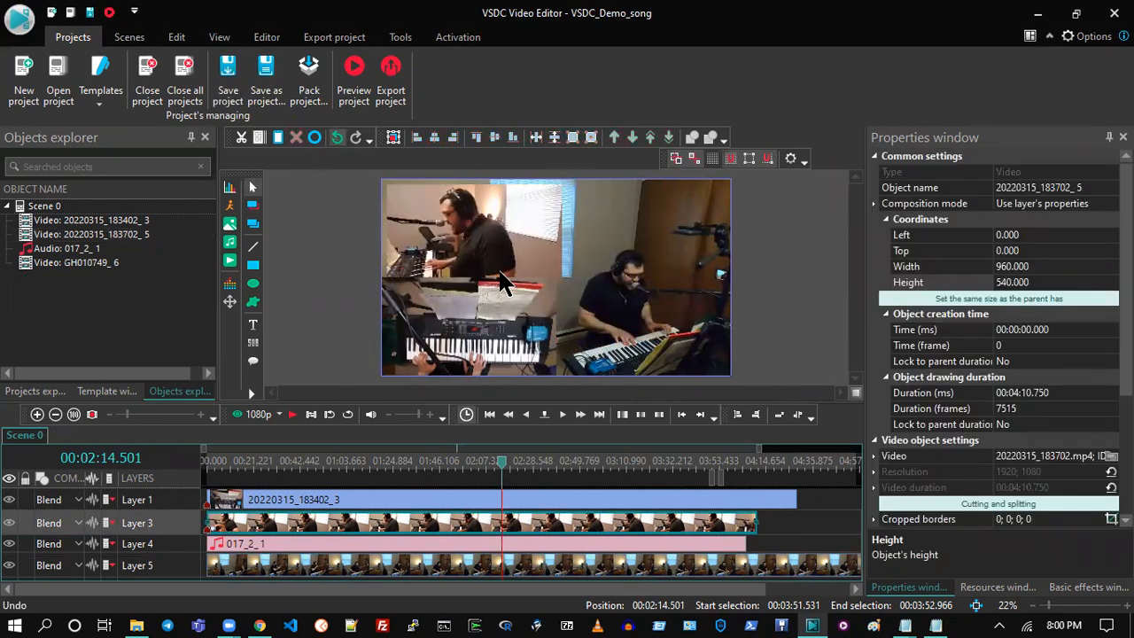
left_click(239, 97)
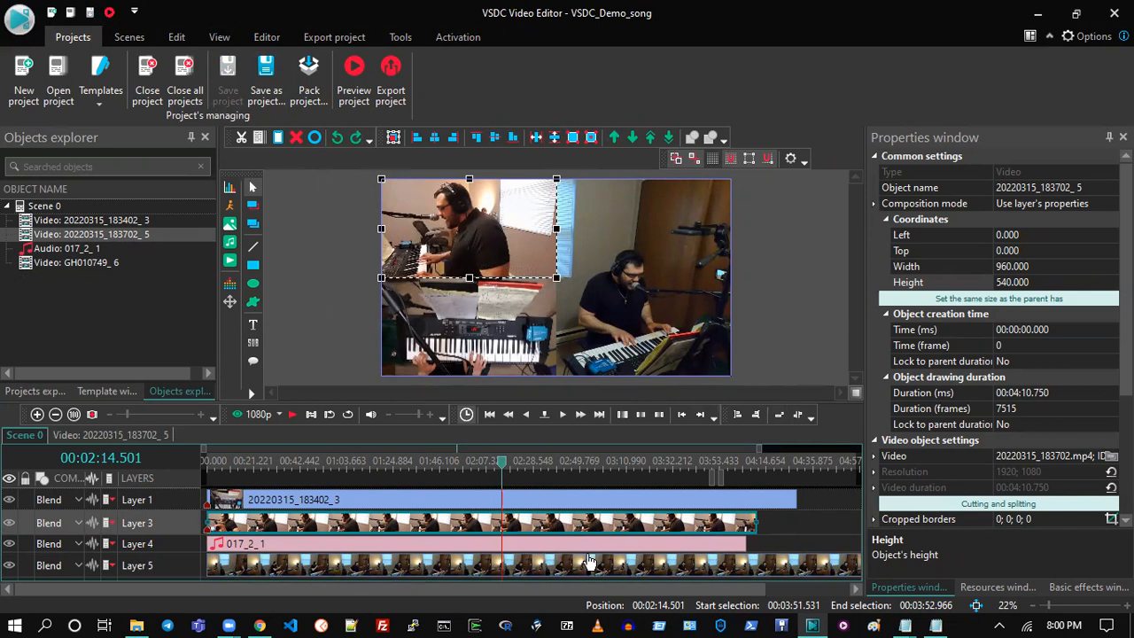
- Select the two quarter-size videos and the 017_2 audio, and scrub the GH010749 footage to a sync point at 00:00:43.076
left_click(815, 507)
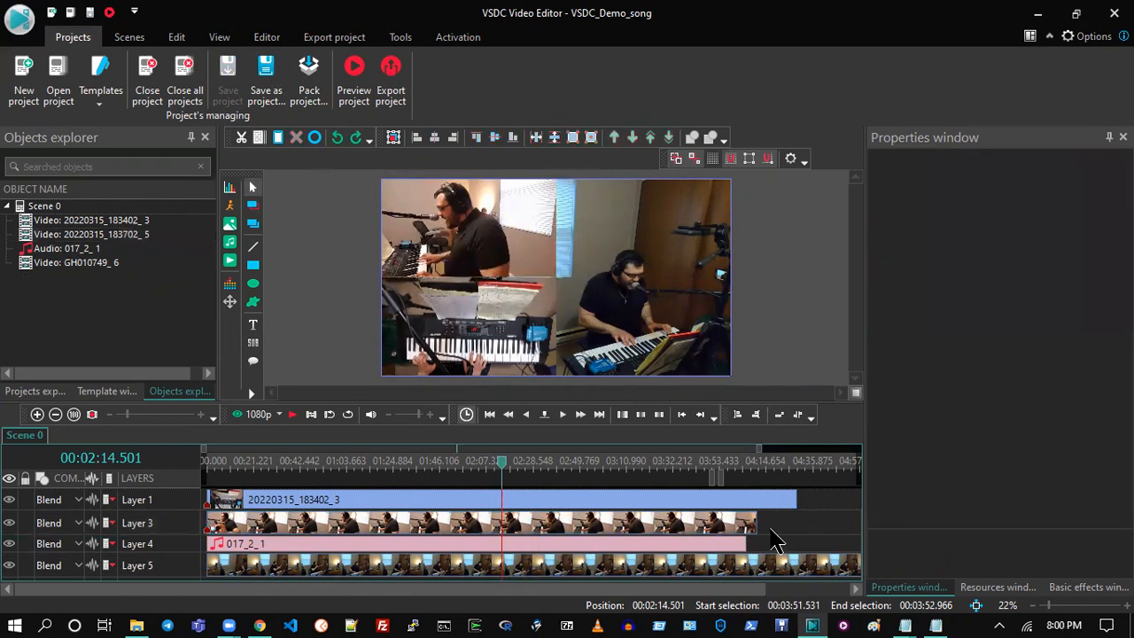
left_click(791, 501)
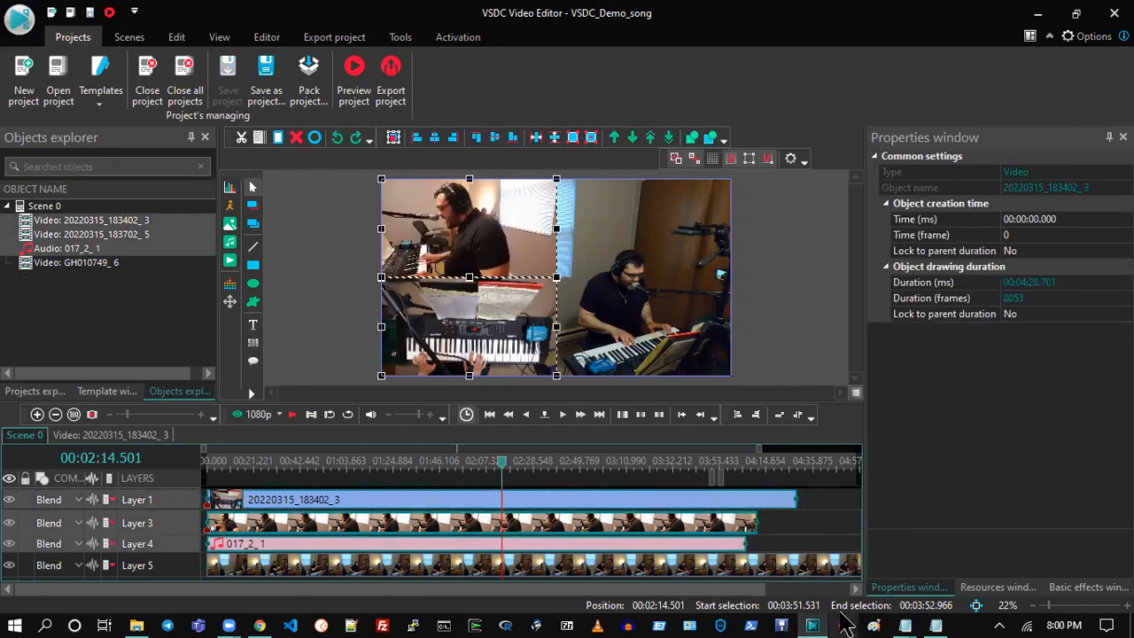
left_click(312, 467)
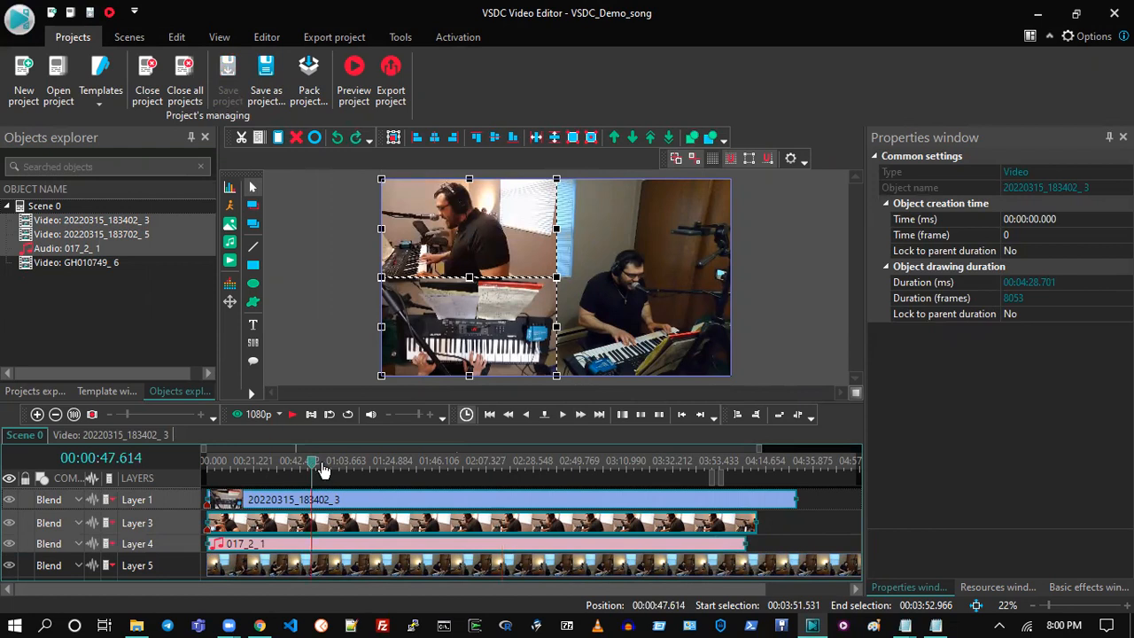
left_click(293, 460)
left_click(274, 461)
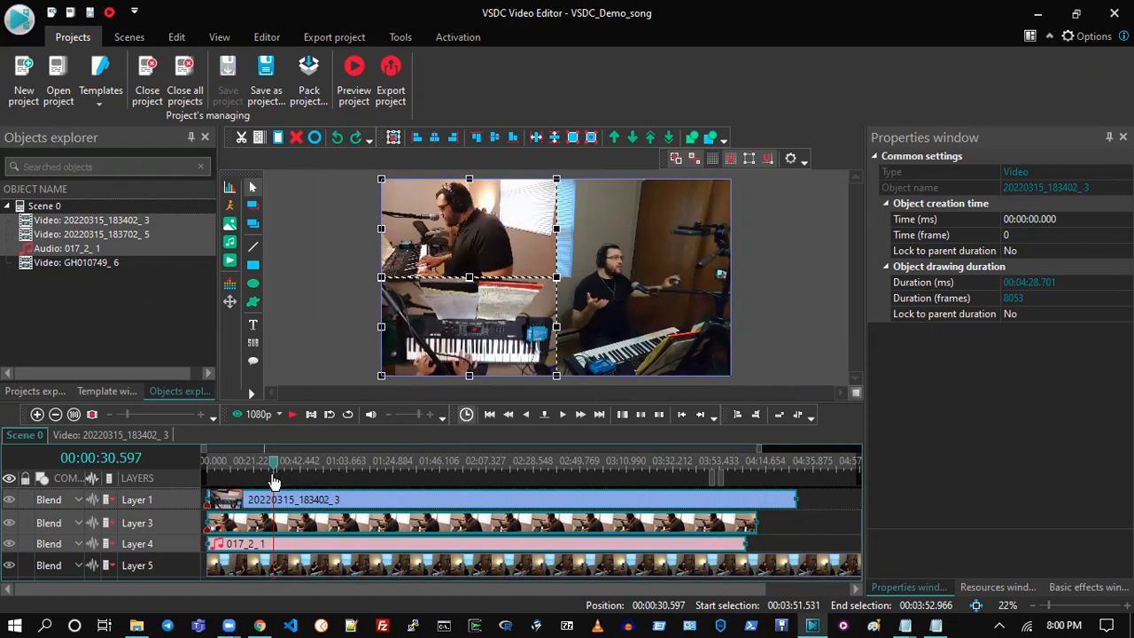
left_click(289, 464)
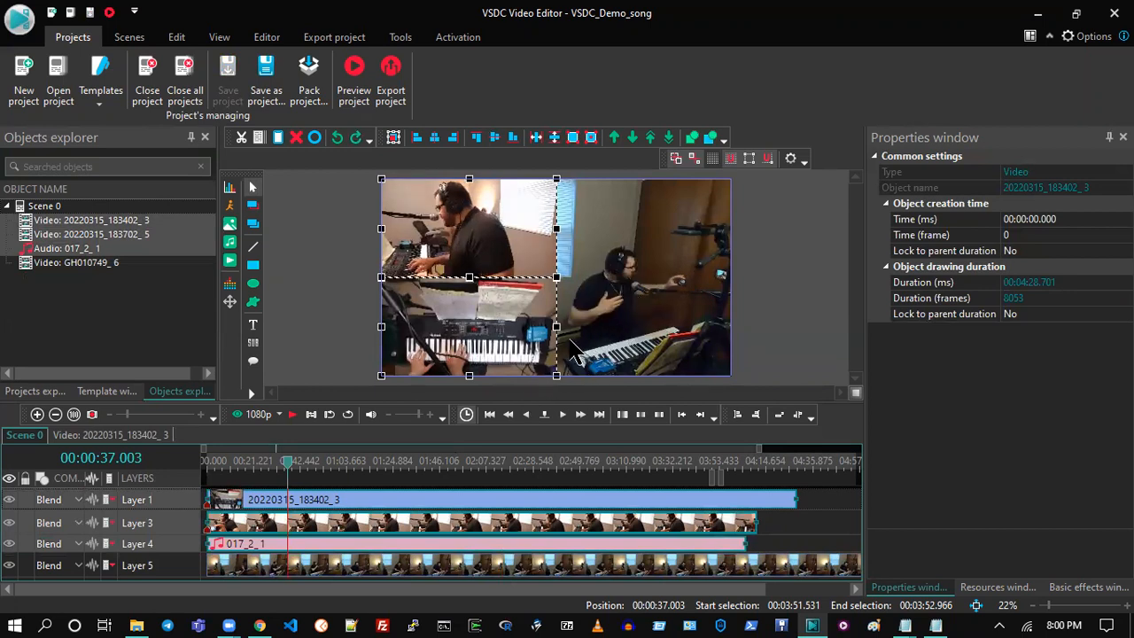
left_click(215, 464)
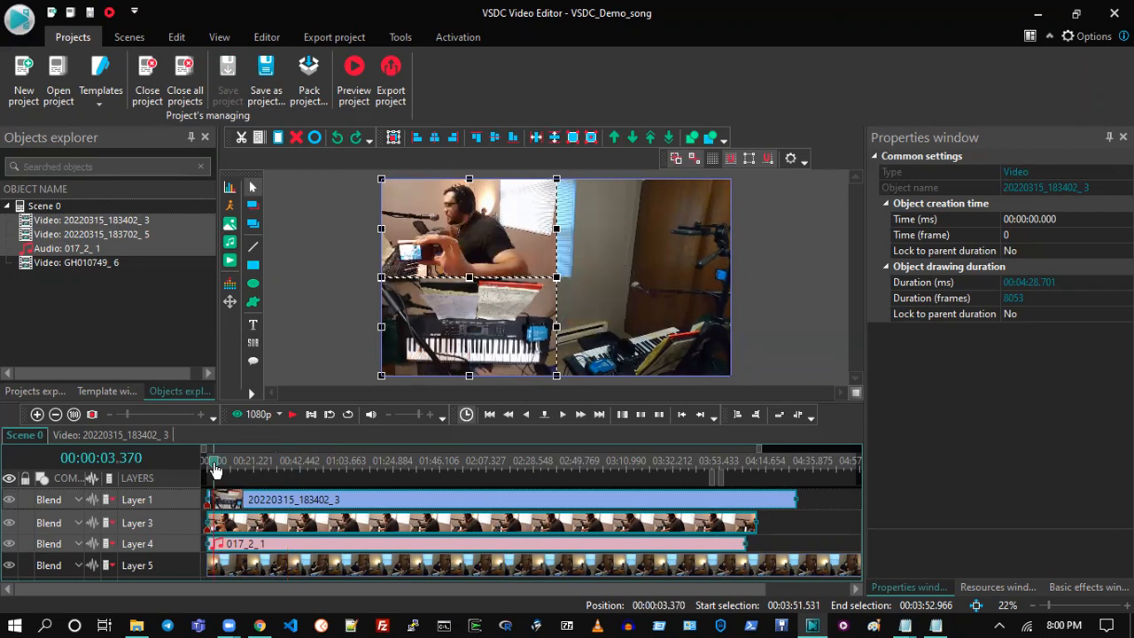
left_click_drag(234, 474, 325, 474)
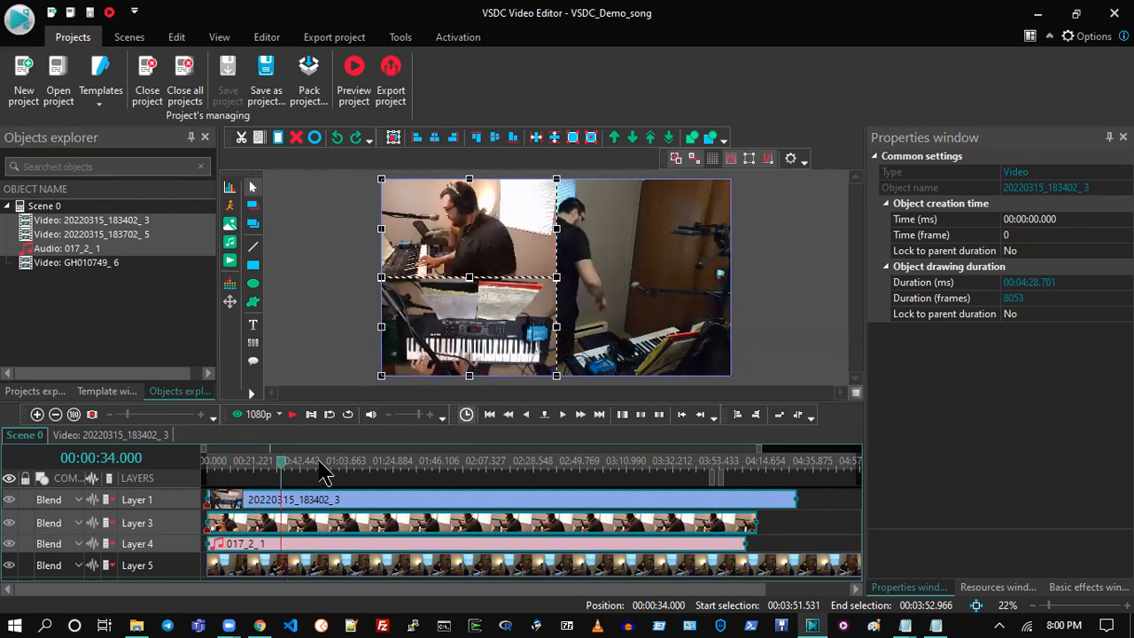
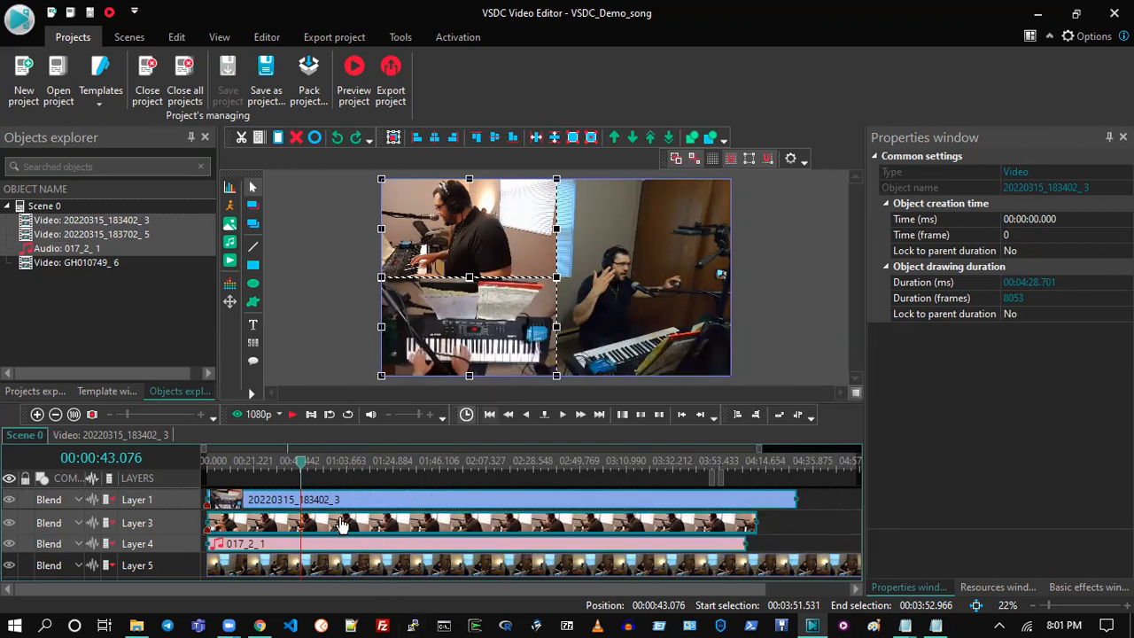
- Try starting the three selected clips at 00:00:43.076, undo the shift, and try moving the GH010749 video earlier
left_click_drag(345, 500, 443, 501)
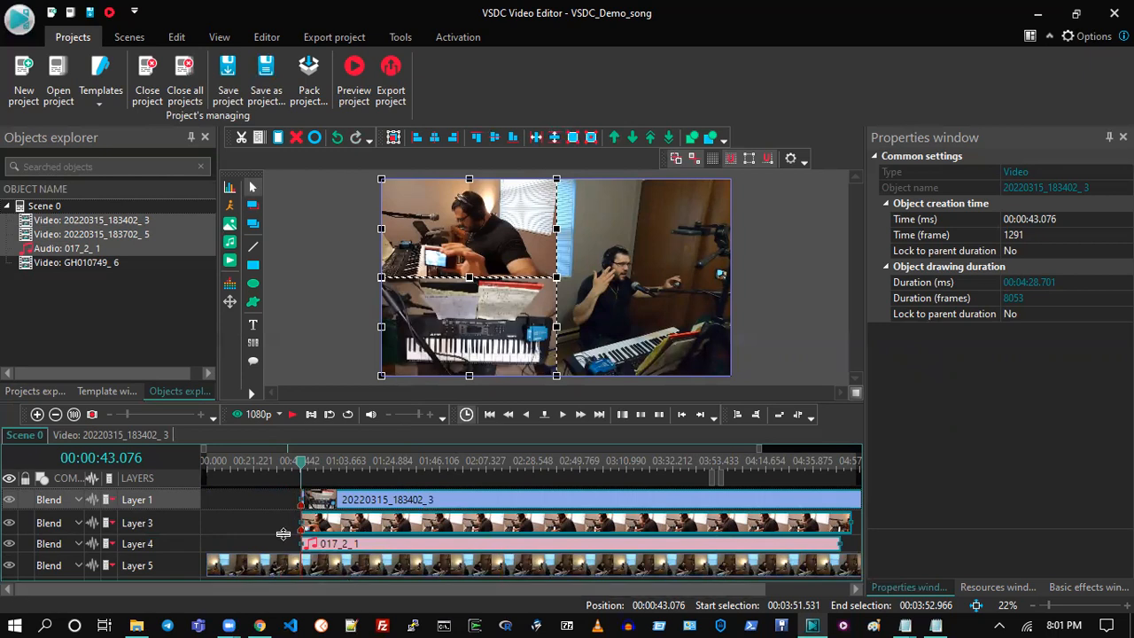
left_click(338, 137)
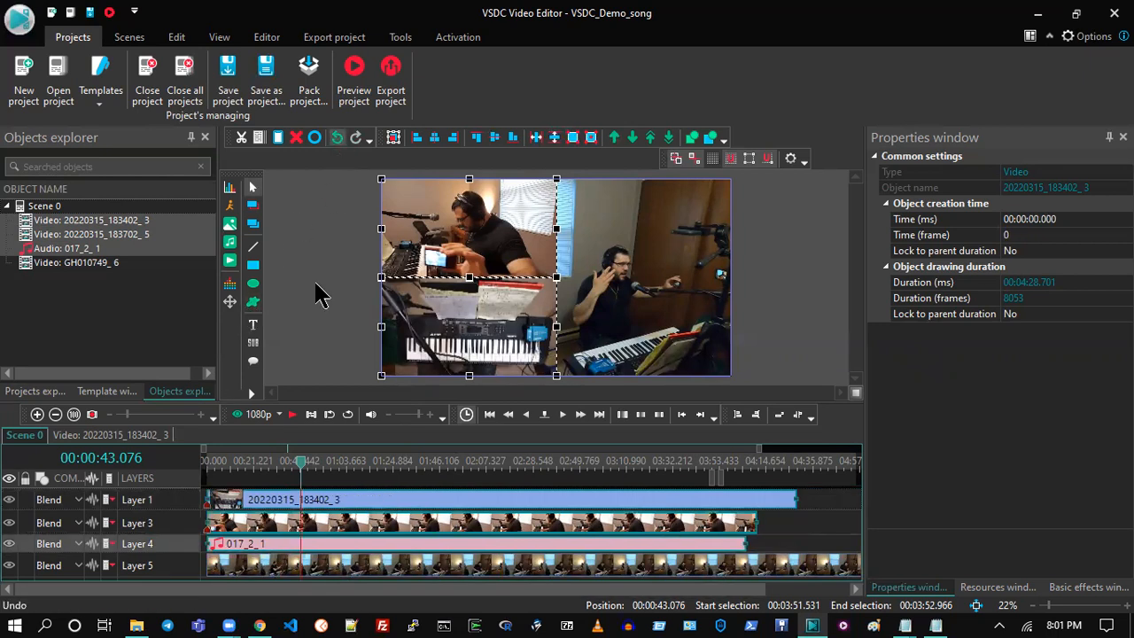
left_click_drag(379, 572, 226, 593)
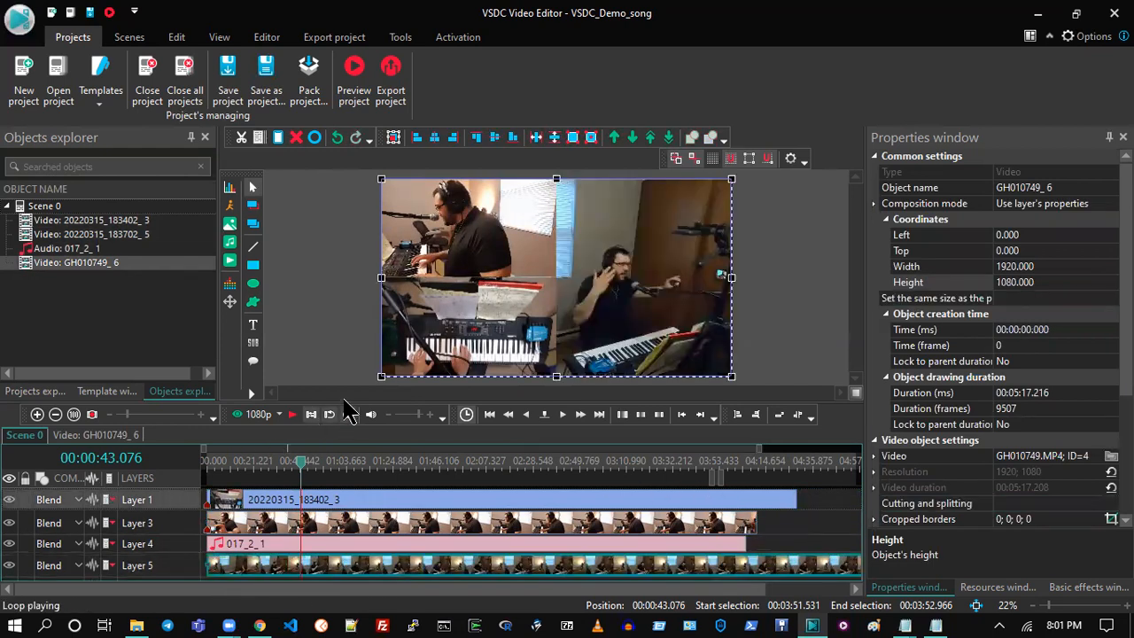
- Try moving the two quarter-size videos and the 017_2 audio to layers below GH010749, and undo the layer change
left_click_drag(349, 404, 348, 285)
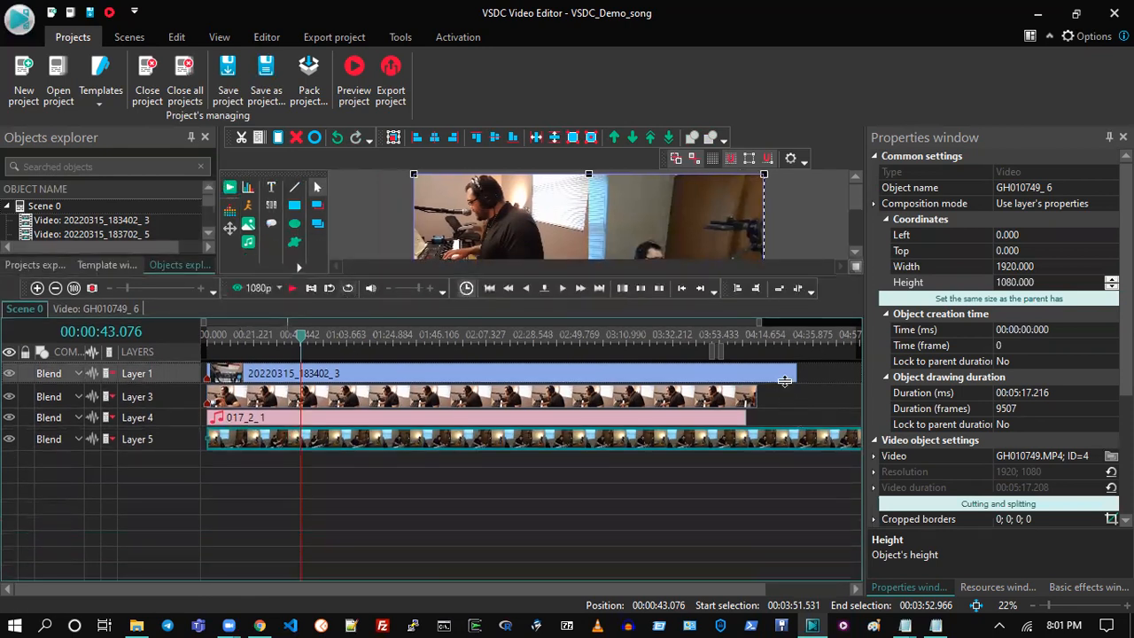
left_click(784, 381)
left_click_drag(785, 398, 714, 435)
left_click_drag(658, 379, 630, 475)
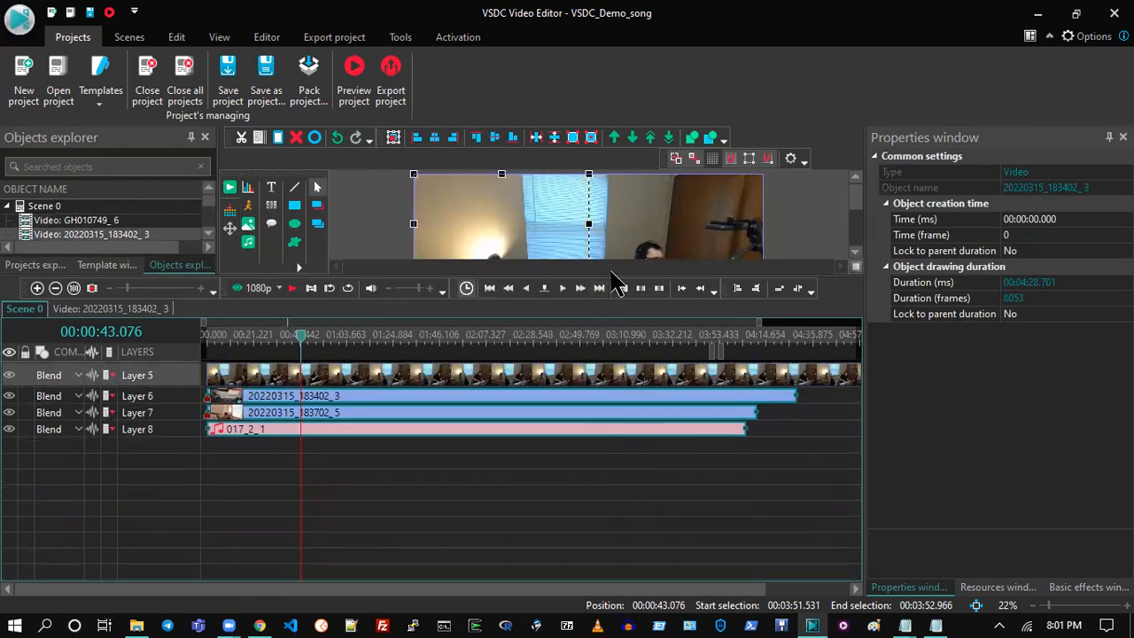
left_click_drag(611, 275, 611, 427)
left_click(426, 488)
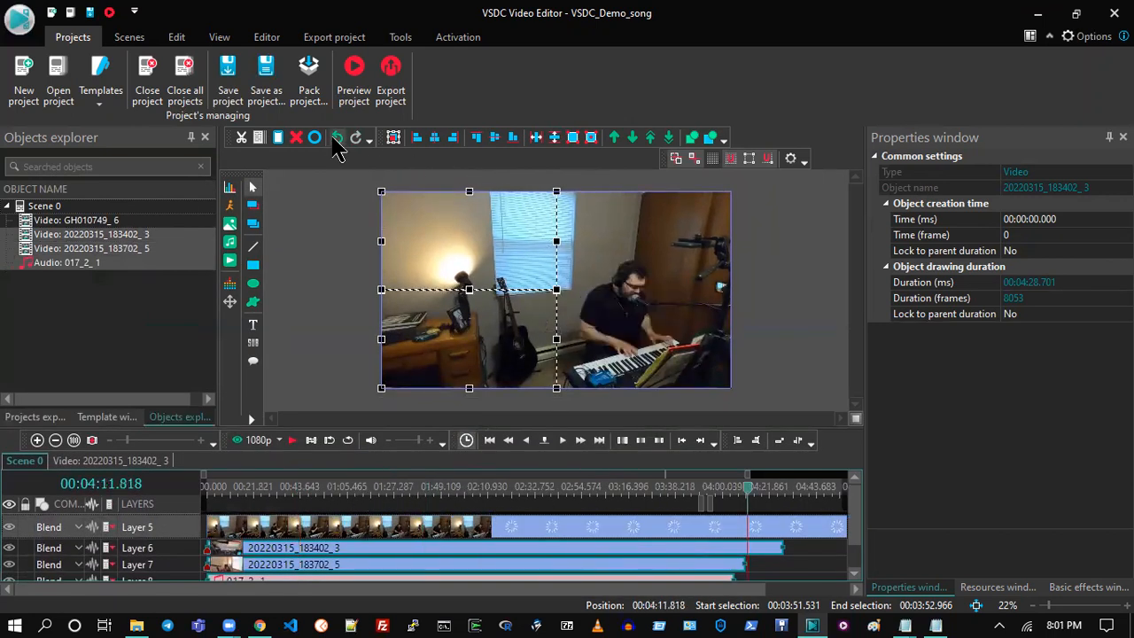
left_click(460, 443)
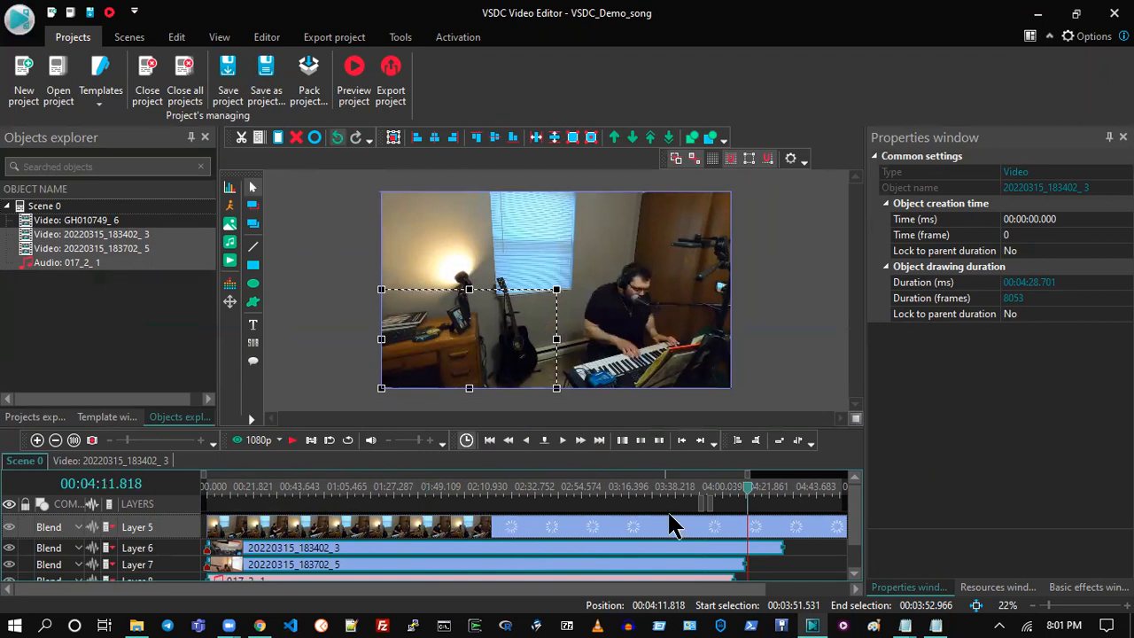
key("ctrl+z")
- Scrub the GH010749 footage for the sync point and place the playhead at 00:00:41.174
left_click(448, 493)
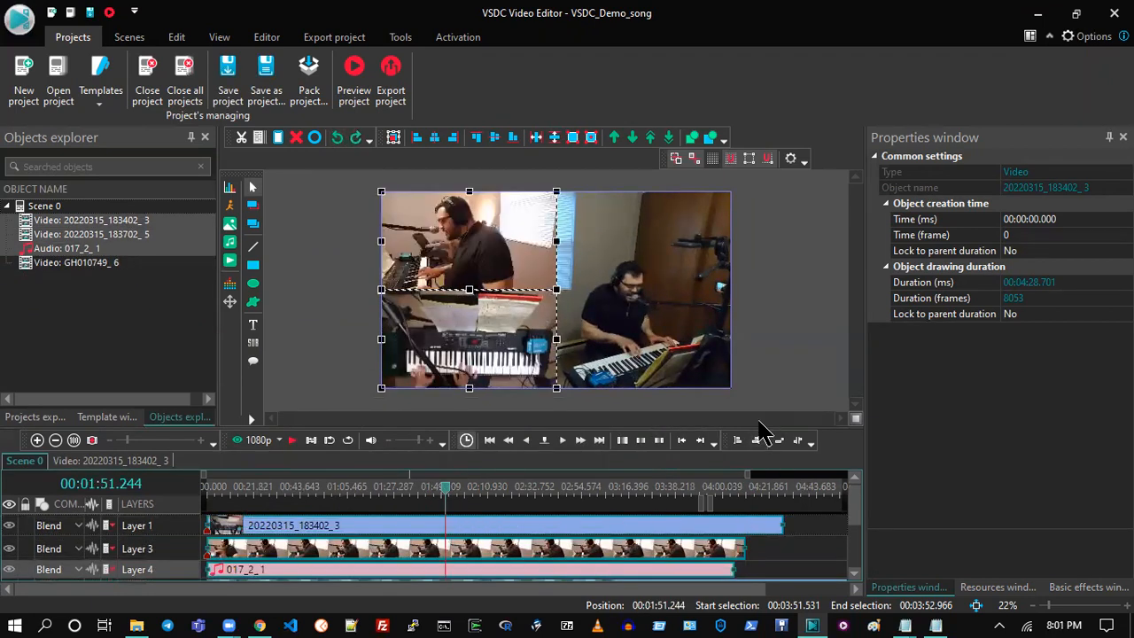
left_click_drag(759, 426, 760, 364)
left_click(270, 429)
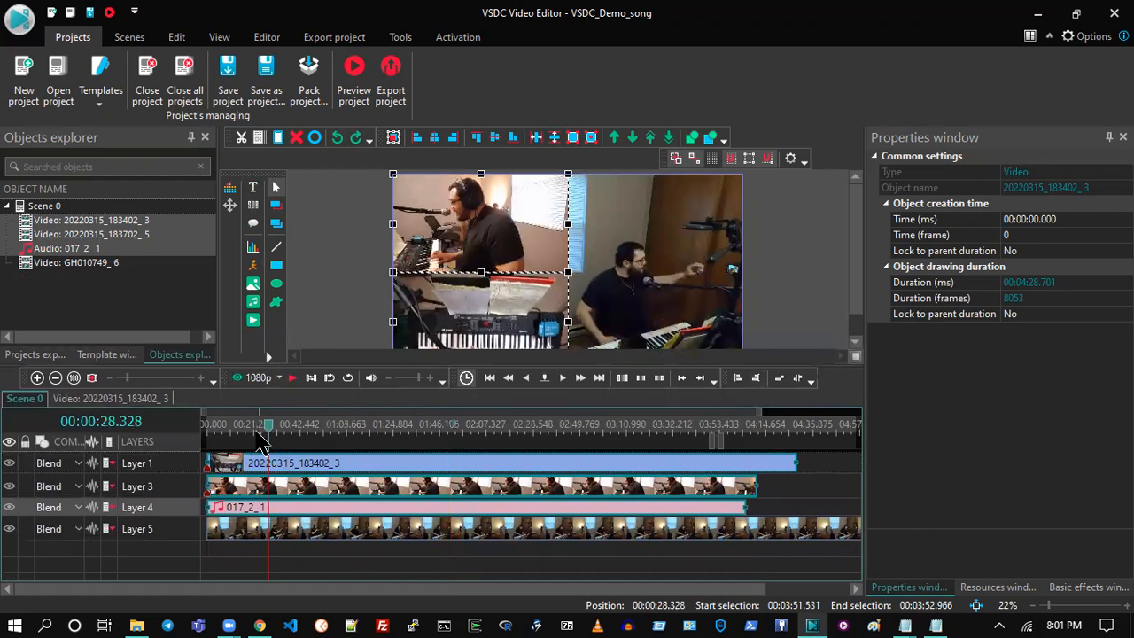
left_click(278, 429)
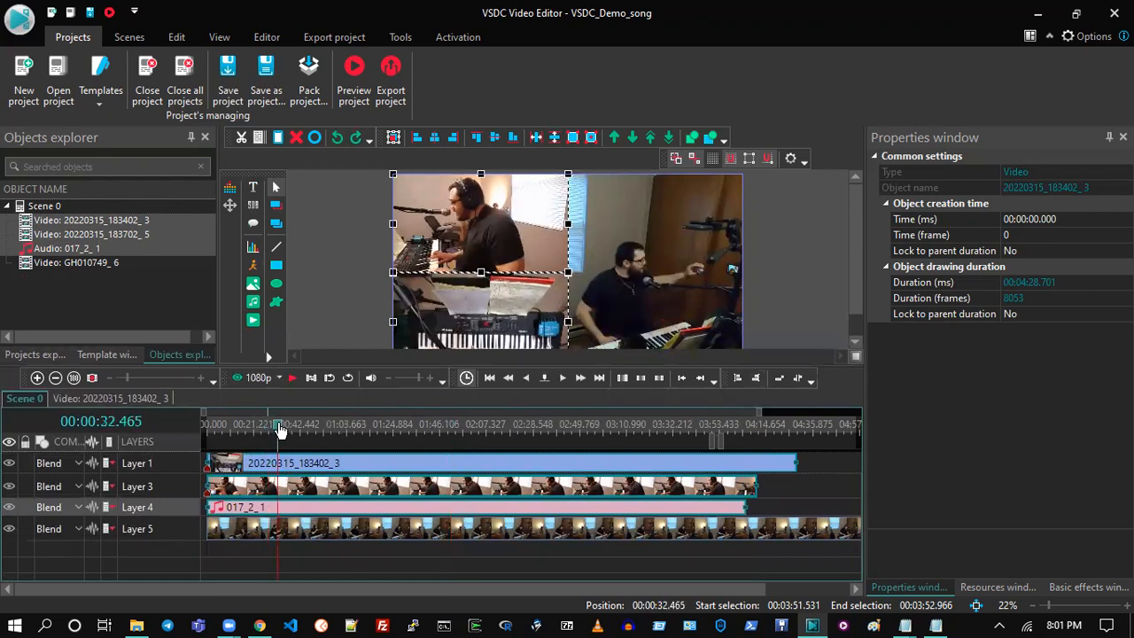
left_click(299, 424)
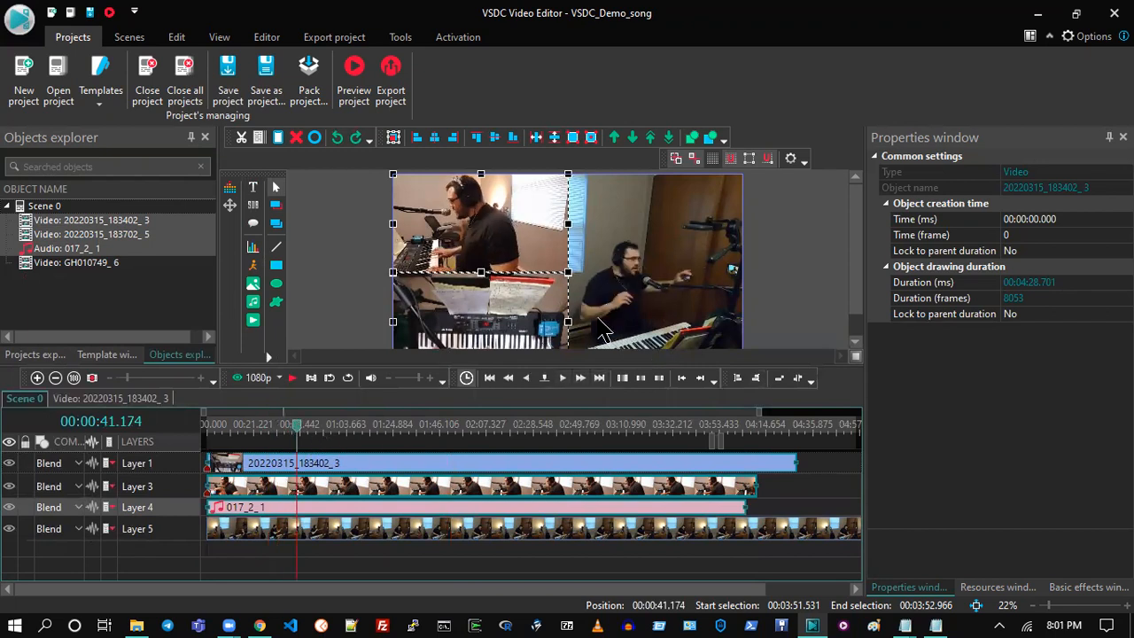
- Move the two quarter-size videos and the 017_2 audio together to start at 00:00:41.174, and save the project
left_click(829, 476)
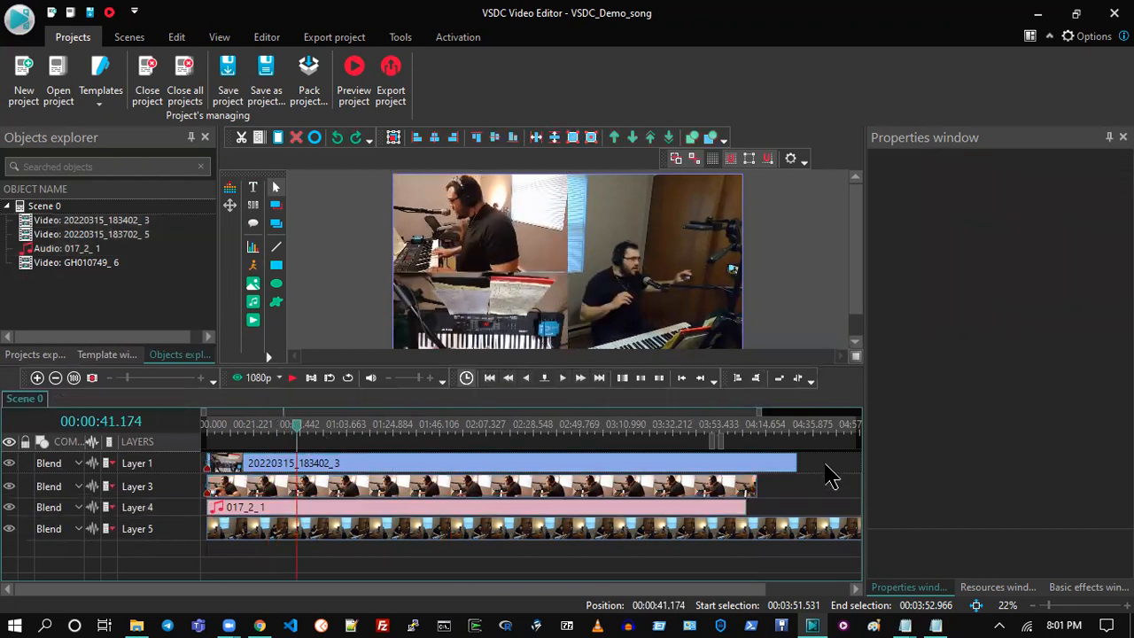
left_click(749, 467)
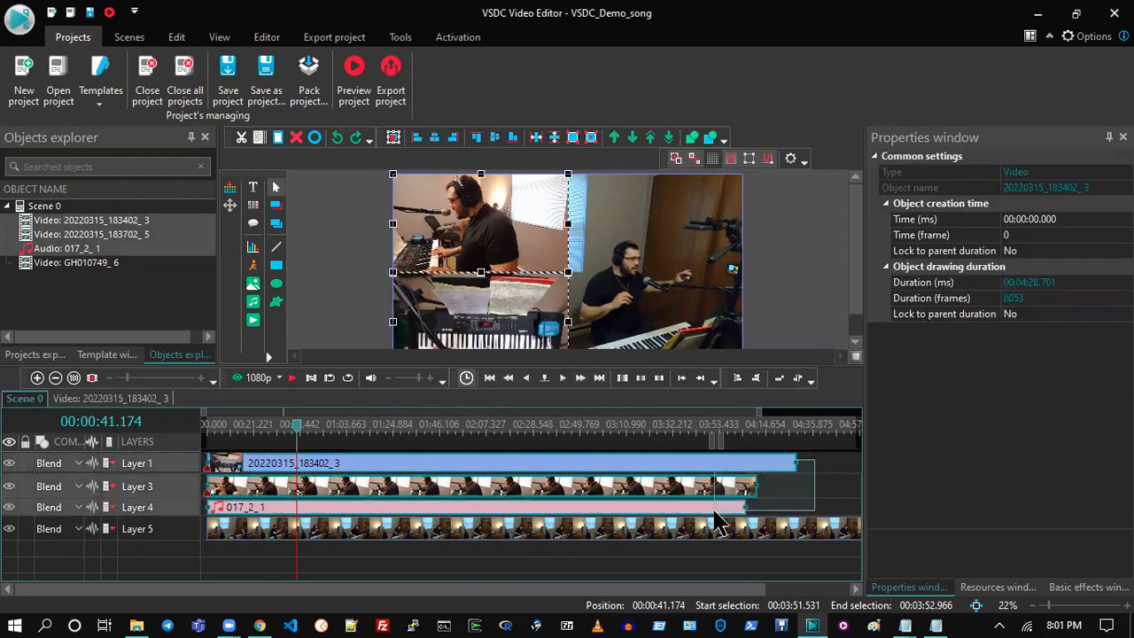
left_click_drag(334, 468, 425, 467)
left_click(228, 78)
- Delete the two quarter-size videos, 20220315_183402 and 20220315_183702, from the scene
left_click(275, 462)
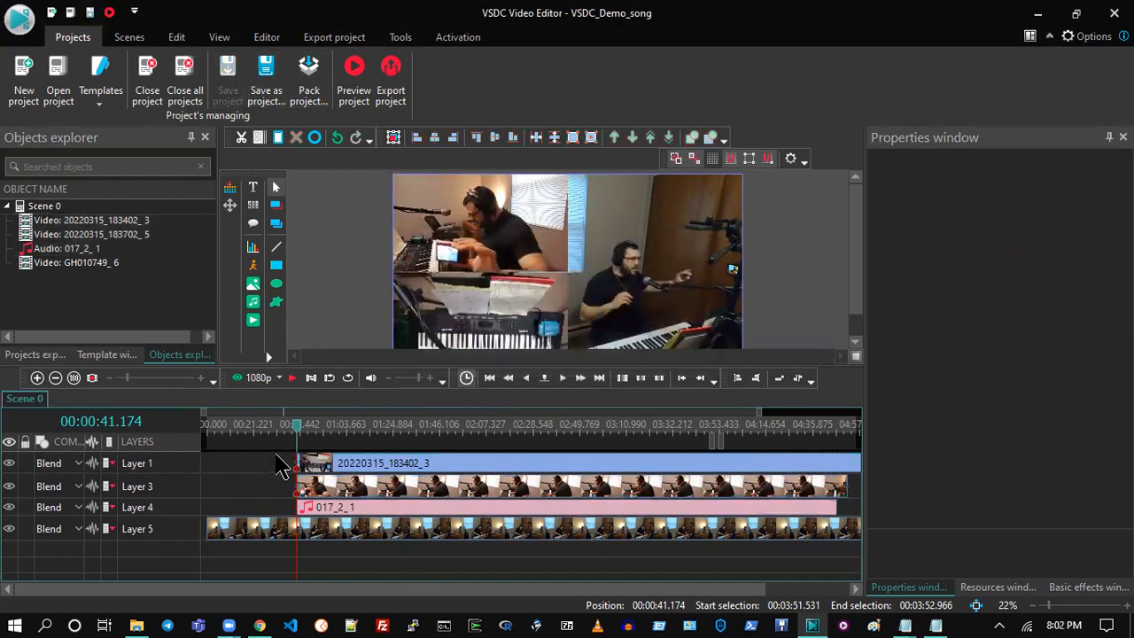
left_click(310, 468)
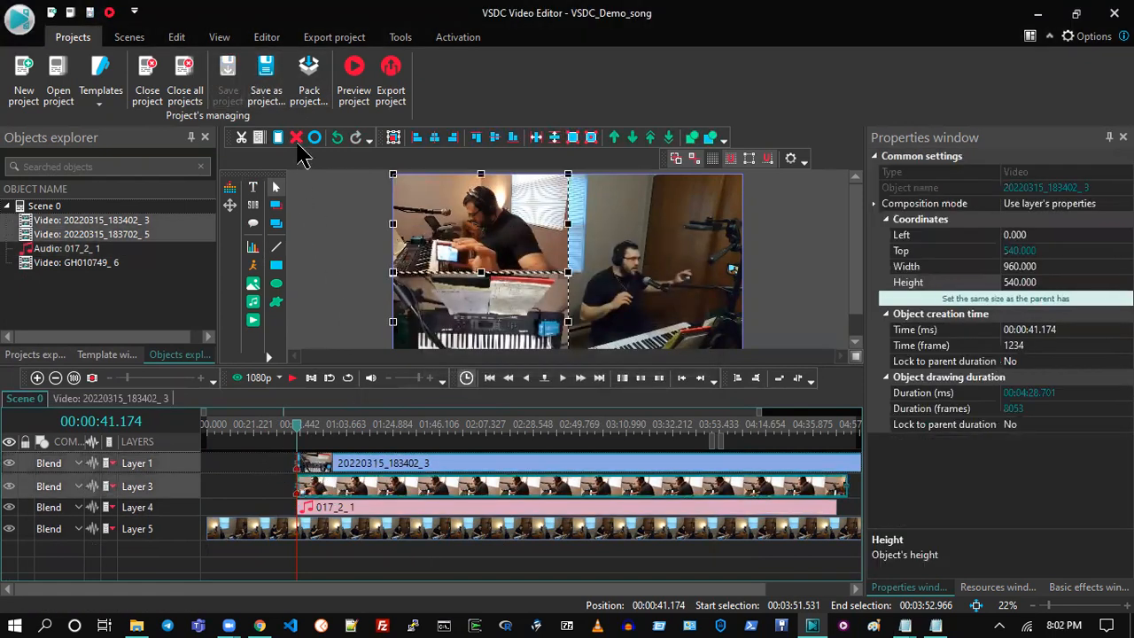
left_click(295, 137)
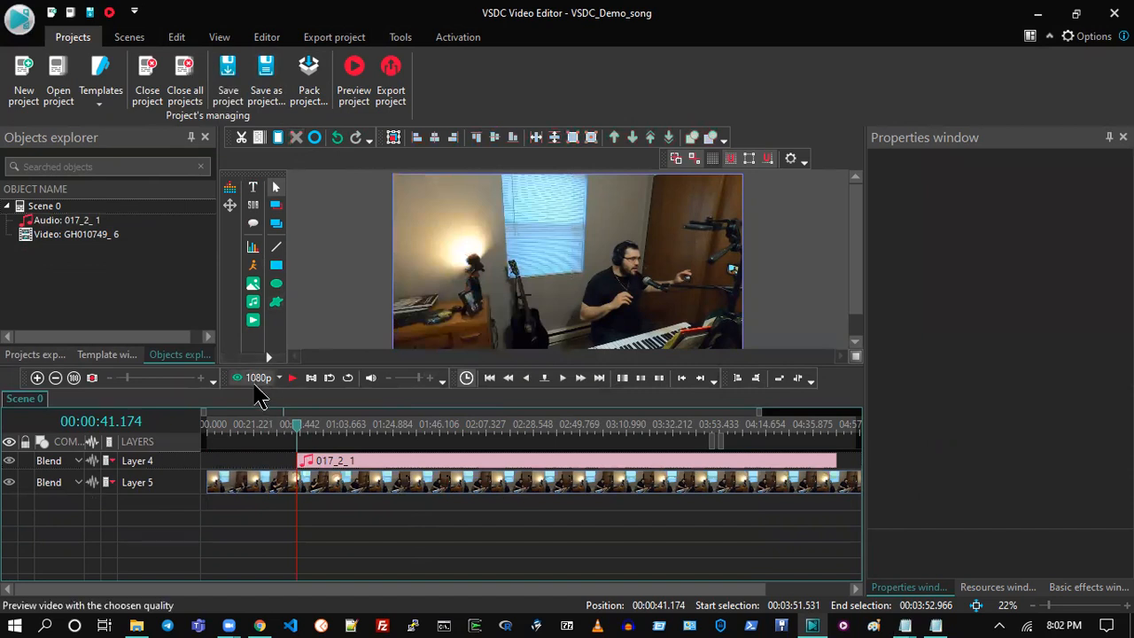
- Check the properties of the 017_2 audio and GH010749 video, and preview the scene from 00:00:41.174
left_click(325, 468)
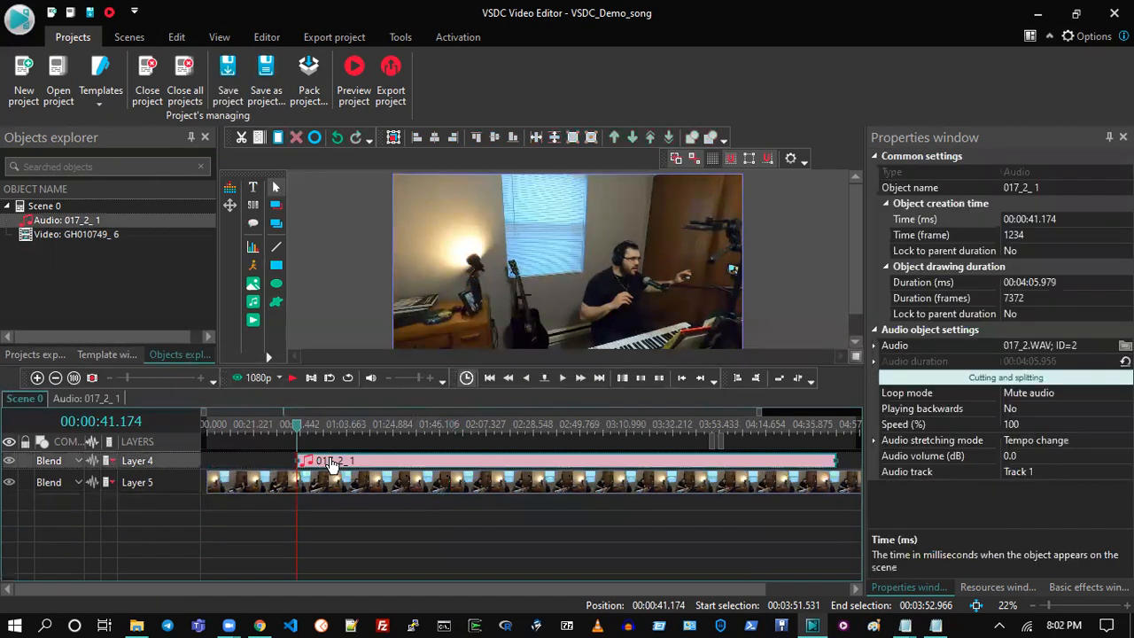
left_click(341, 479)
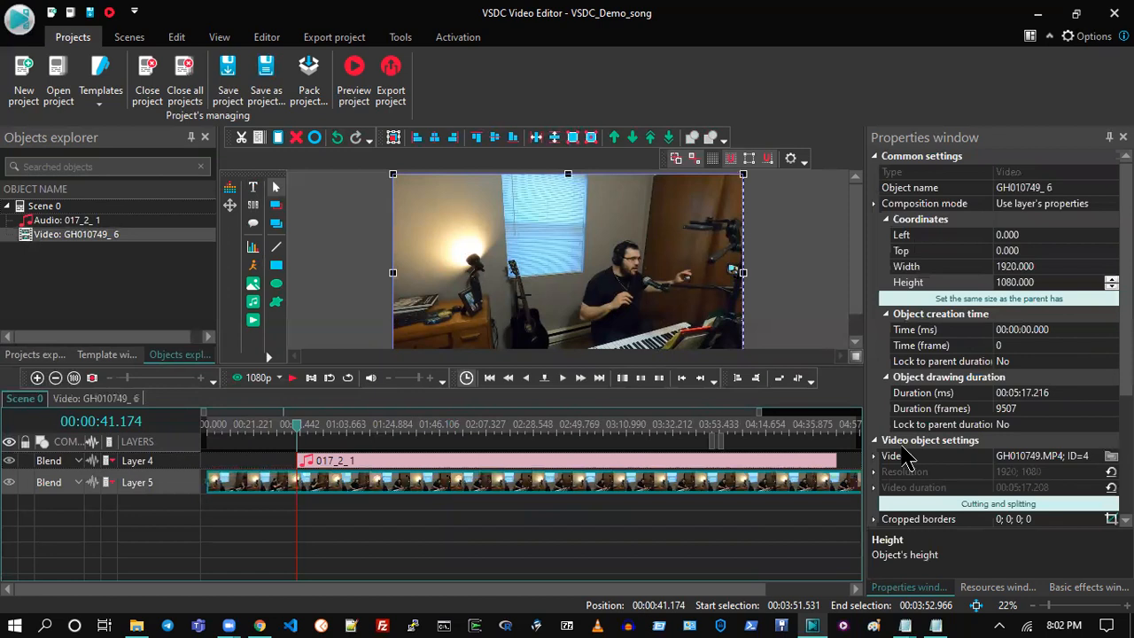
scroll(905, 459, "down", 3)
scroll(984, 469, "up", 3)
left_click(503, 463)
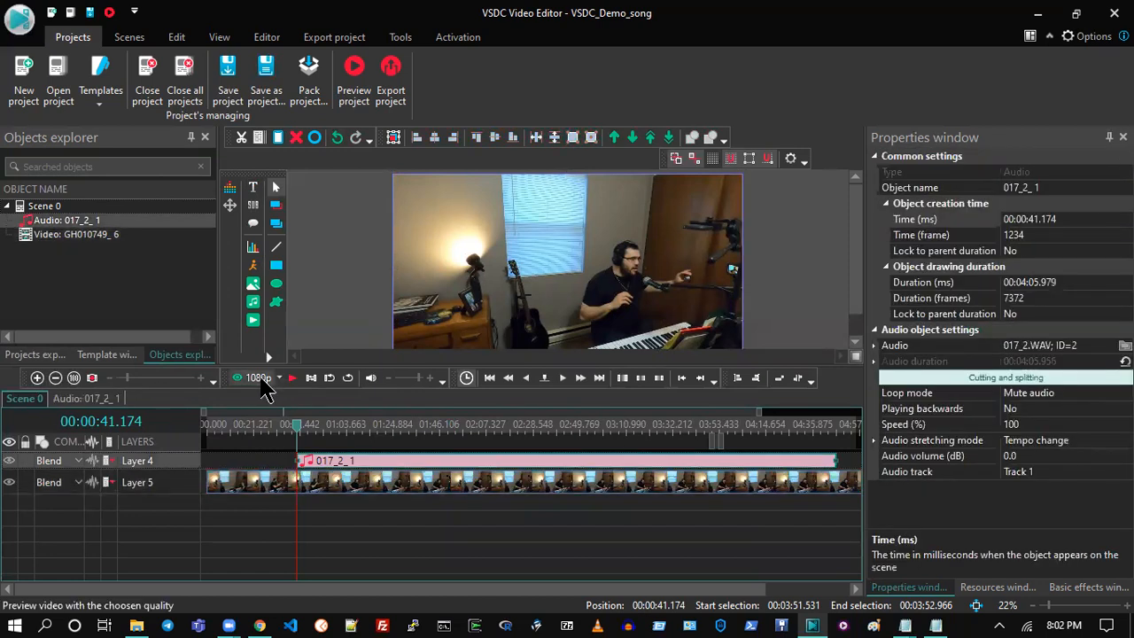
left_click(262, 383)
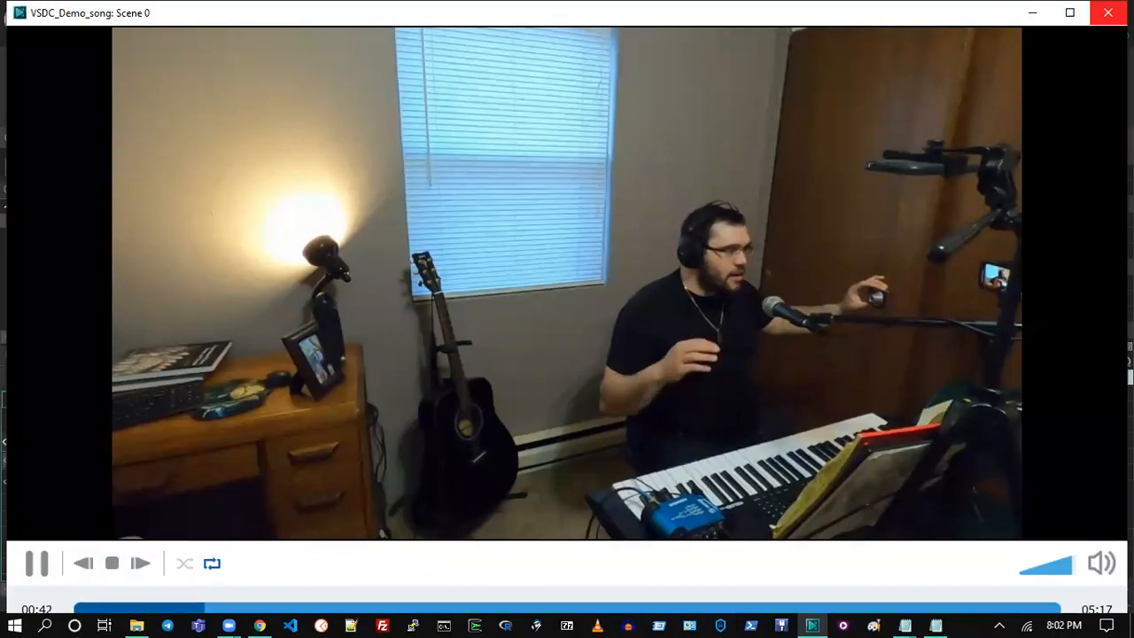
left_click(1108, 12)
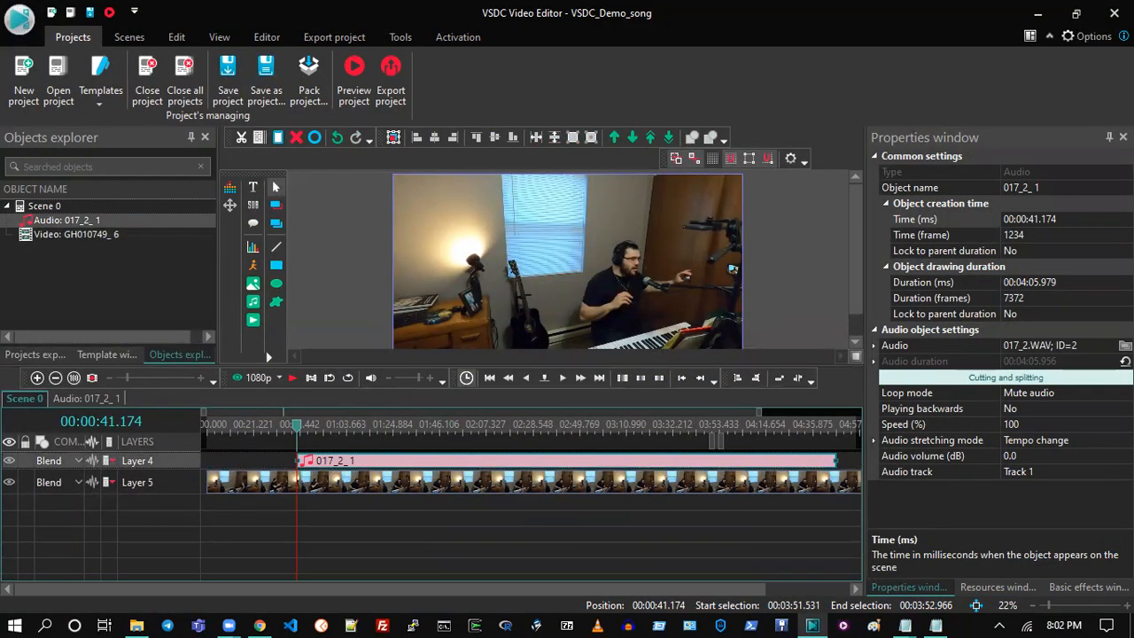
- Record the start time 41.174 on a new line in Notepad, and return to the video project
key("Return")
key("Return")
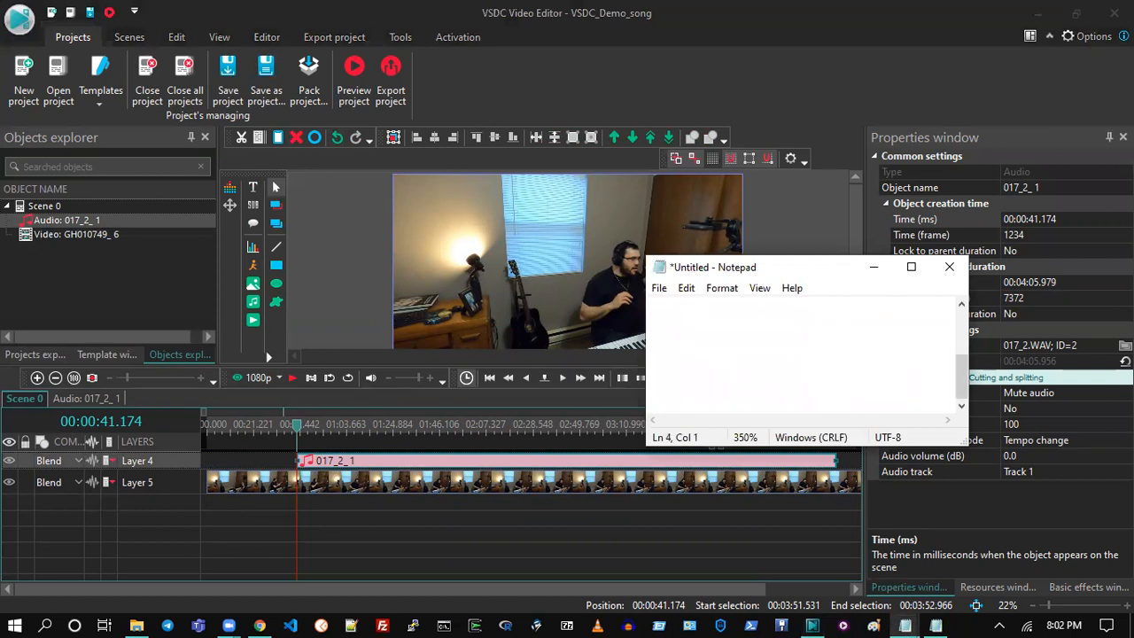
type("41.")
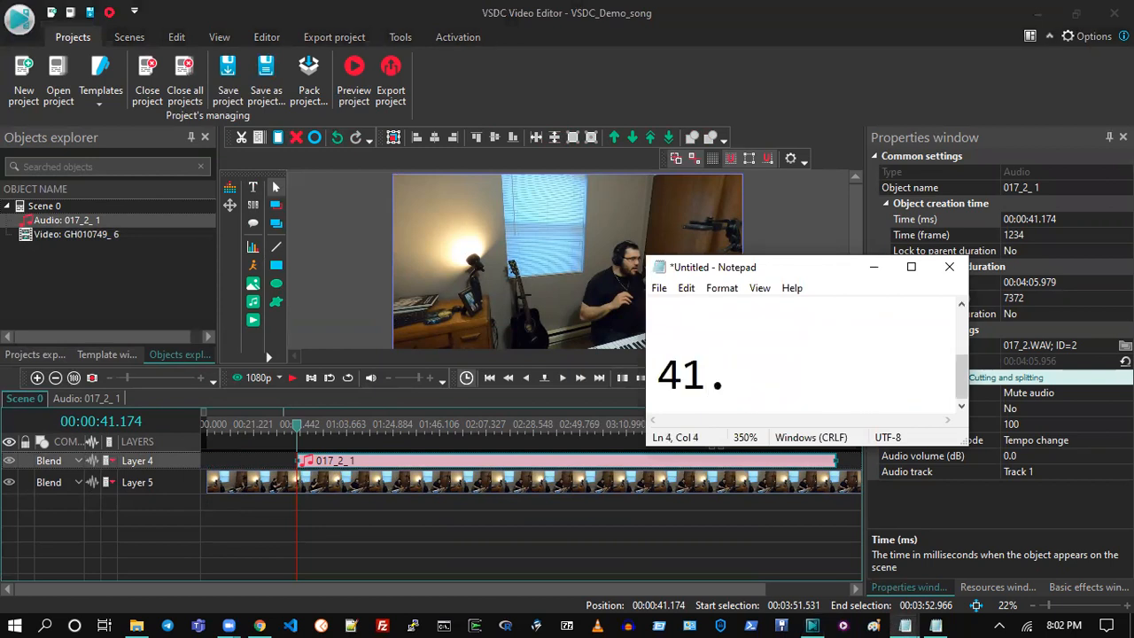
type("174")
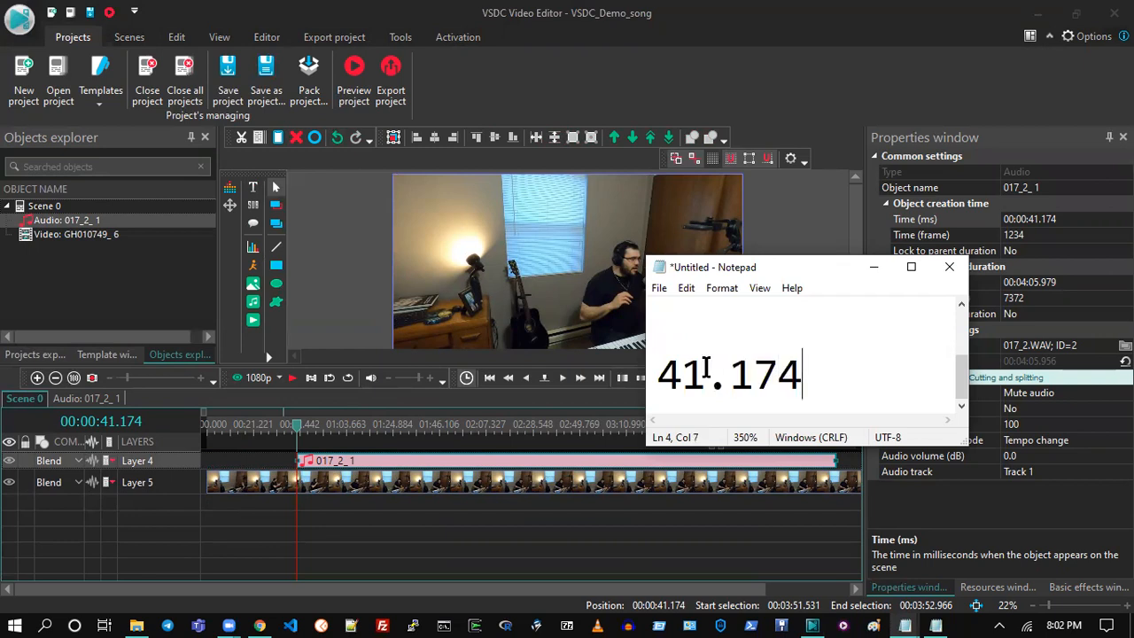
key("Return")
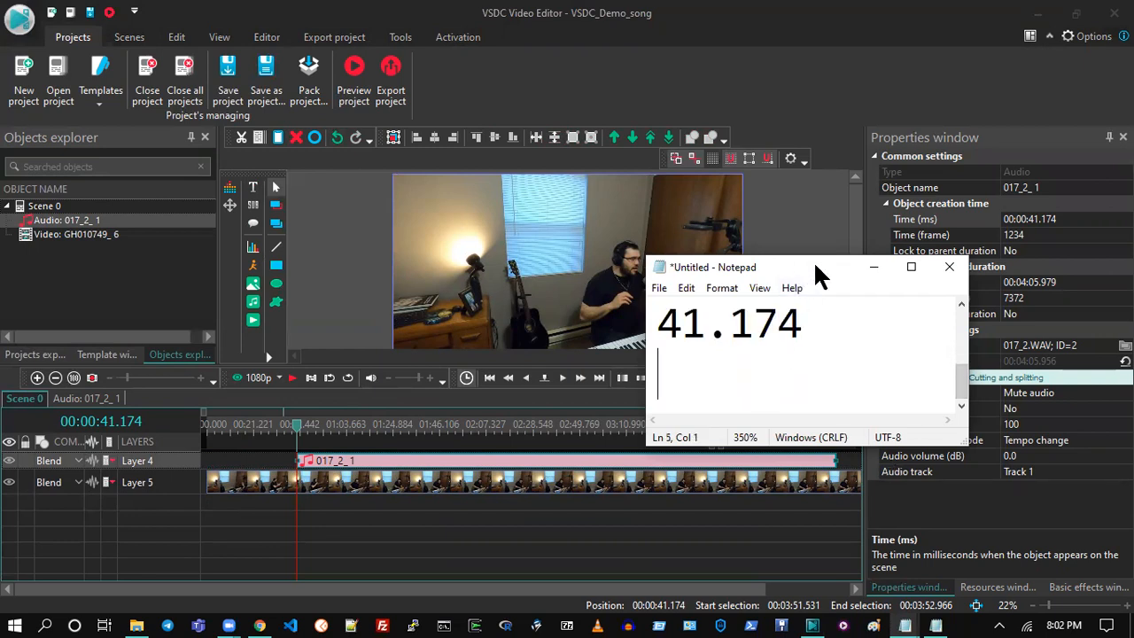
left_click(874, 267)
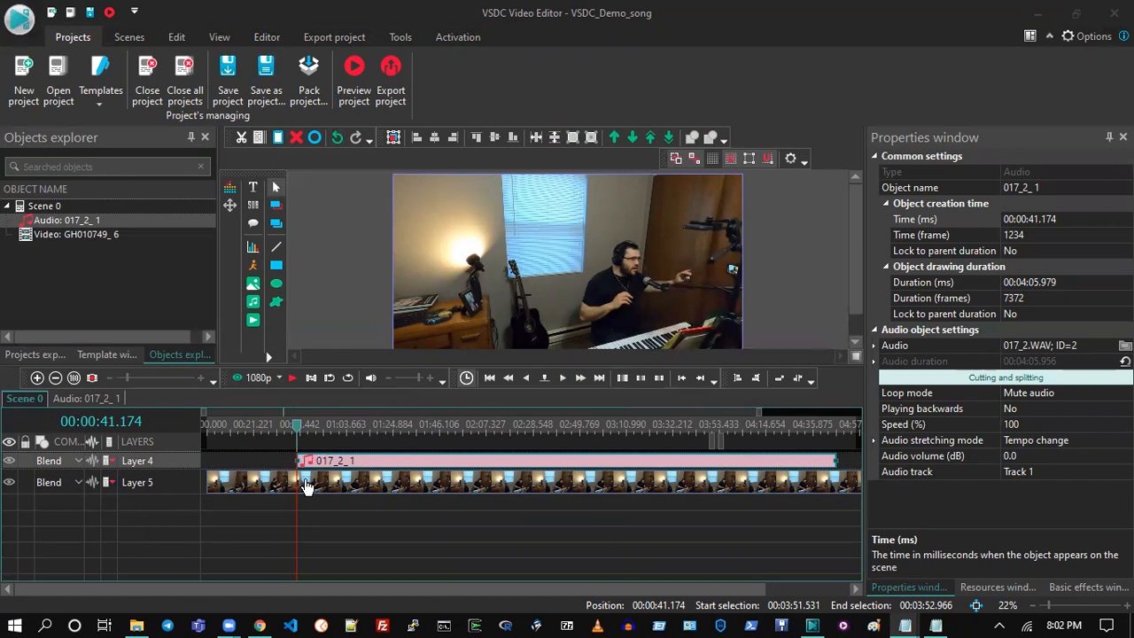
- Move the 017_2 audio to start at 00:00:44.944 and preview its sync with the GH010749 footage
left_click(312, 526)
left_click(306, 425)
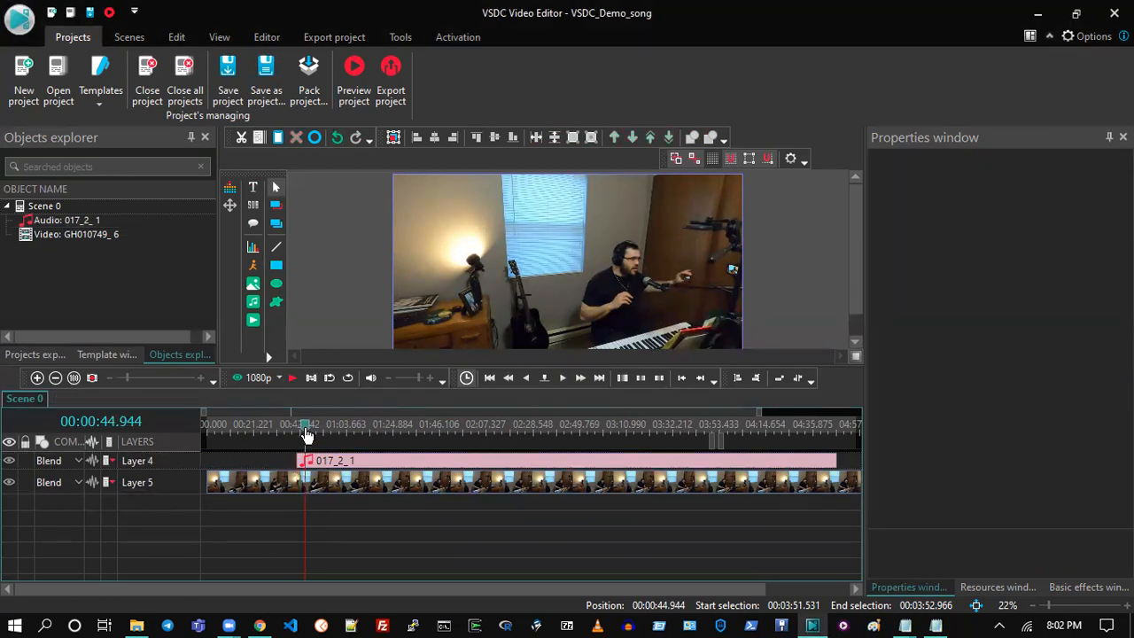
left_click_drag(346, 470, 324, 470)
left_click(235, 377)
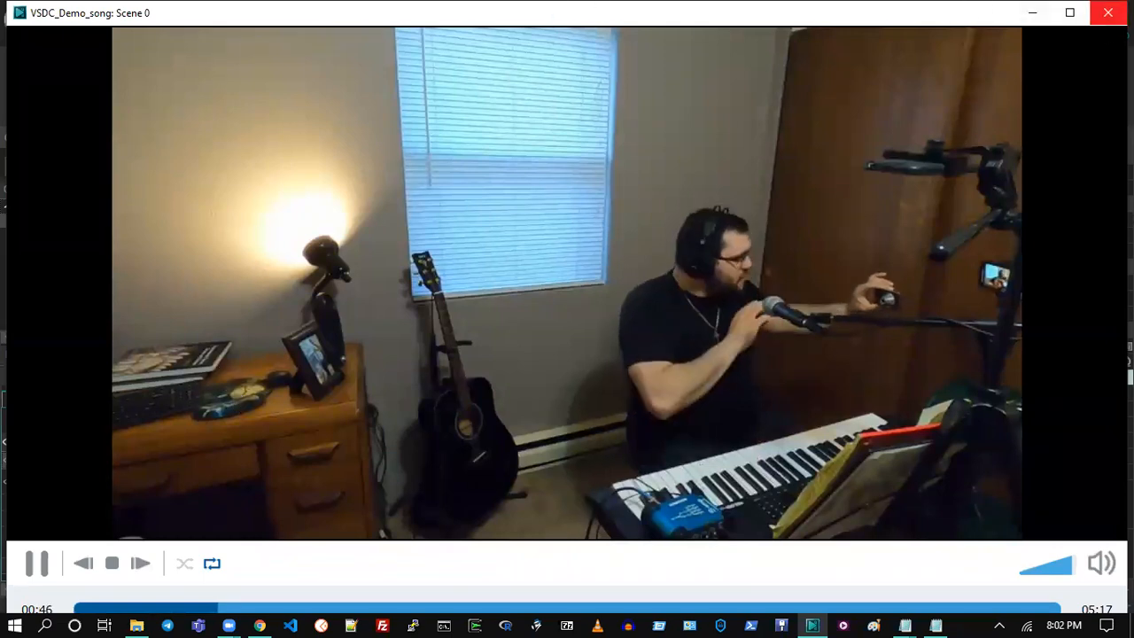
left_click(1107, 12)
- Move the 017_2 audio to start at 00:00:51.751 and preview its sync with the GH010749 footage
left_click(321, 424)
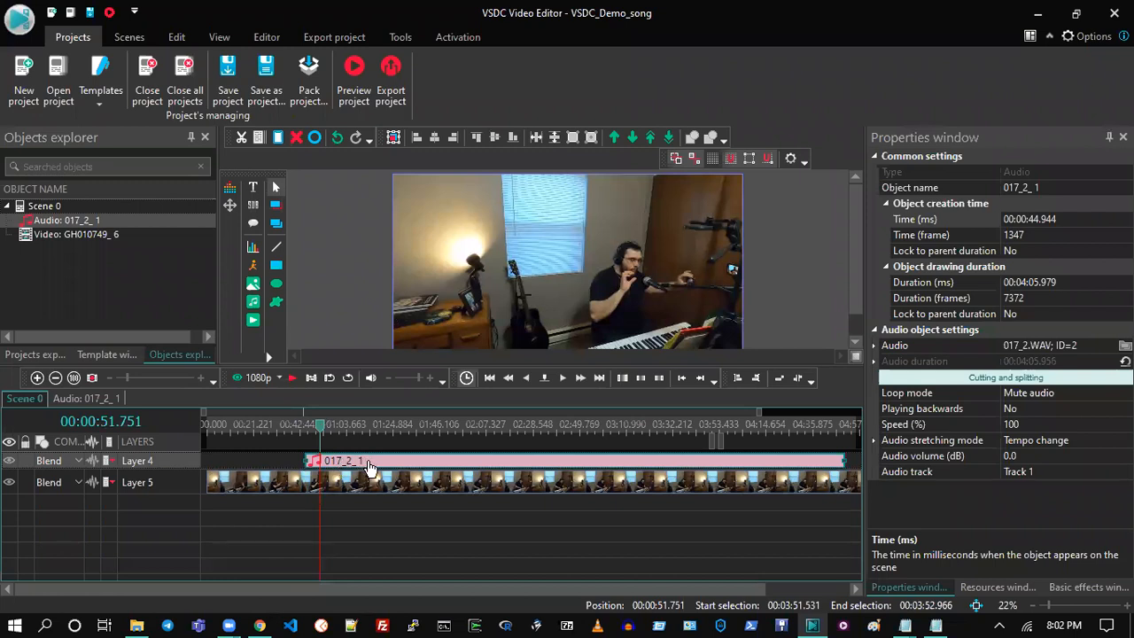
left_click_drag(379, 472, 394, 469)
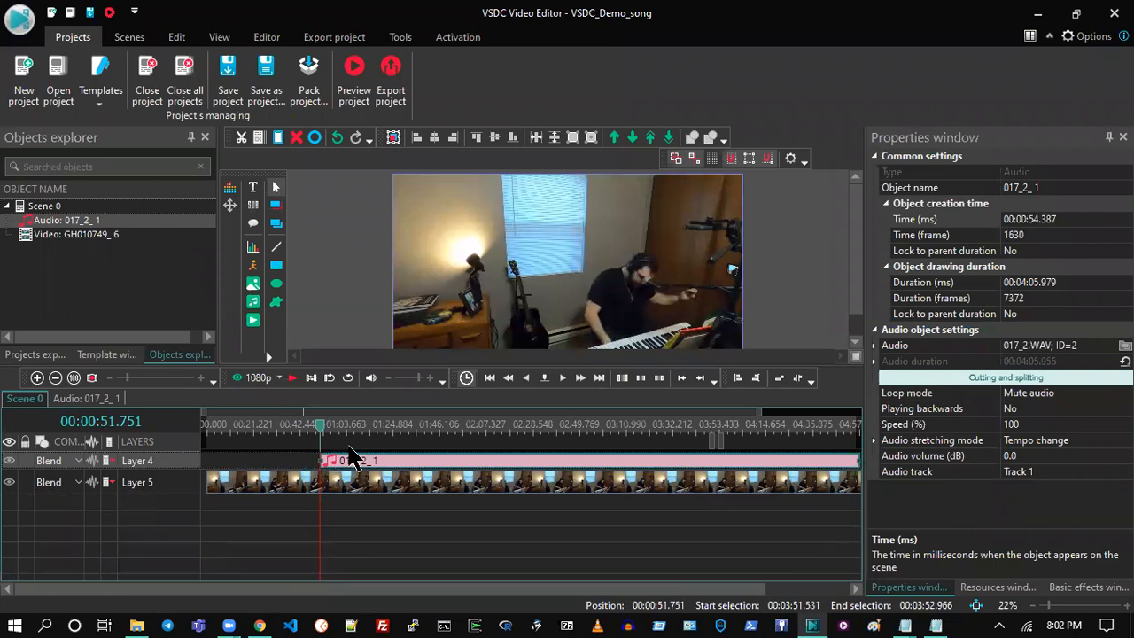
left_click(262, 378)
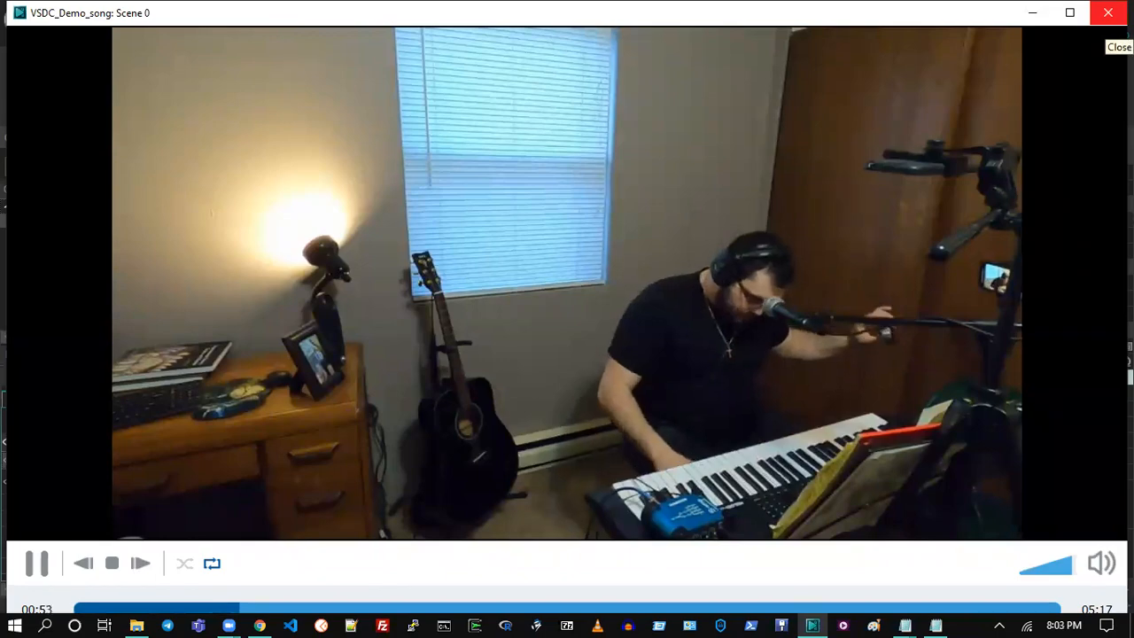
left_click(1107, 13)
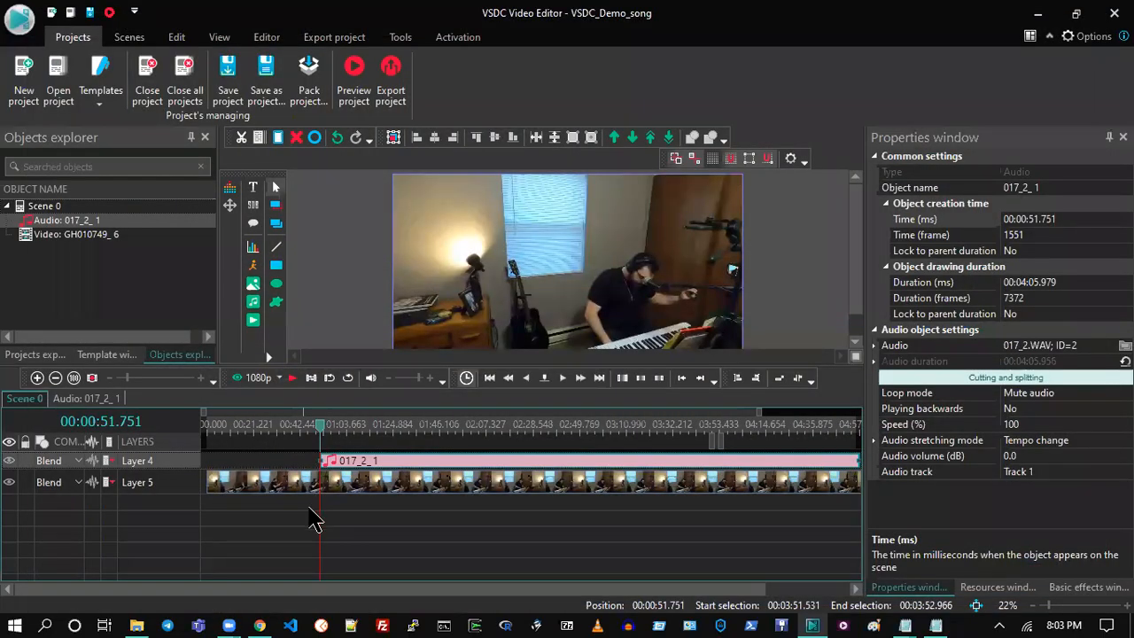
- Scrub the GH010749 footage around the audio's start for the sync point, stepping the playhead back to 00:00:51.084
left_click(316, 429)
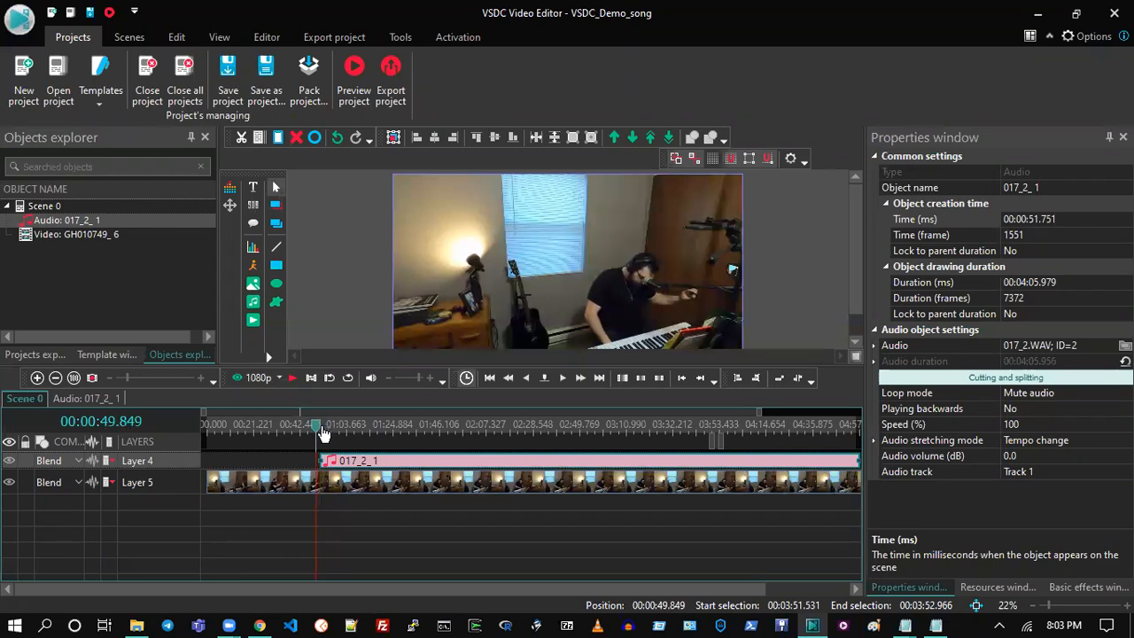
left_click(323, 430)
left_click(363, 472)
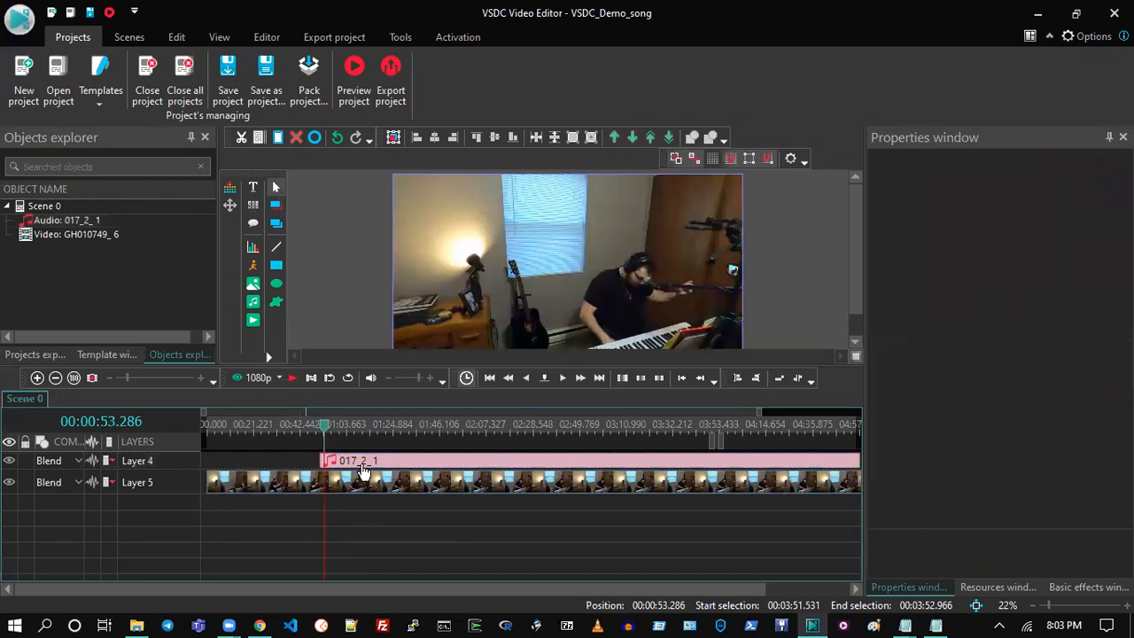
left_click(323, 430)
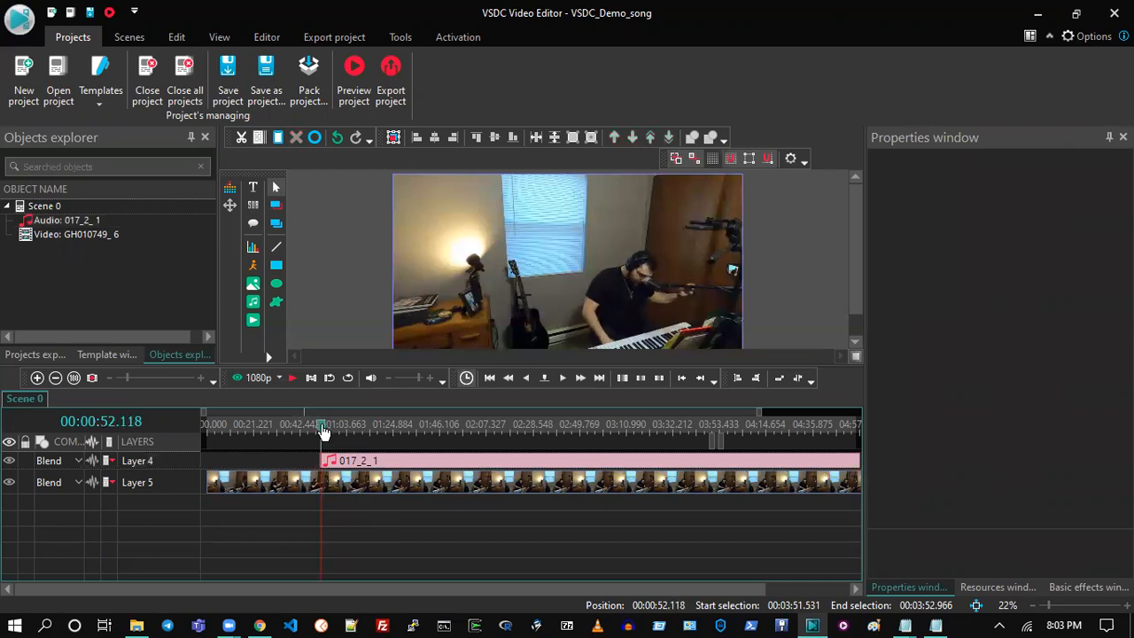
left_click(323, 430)
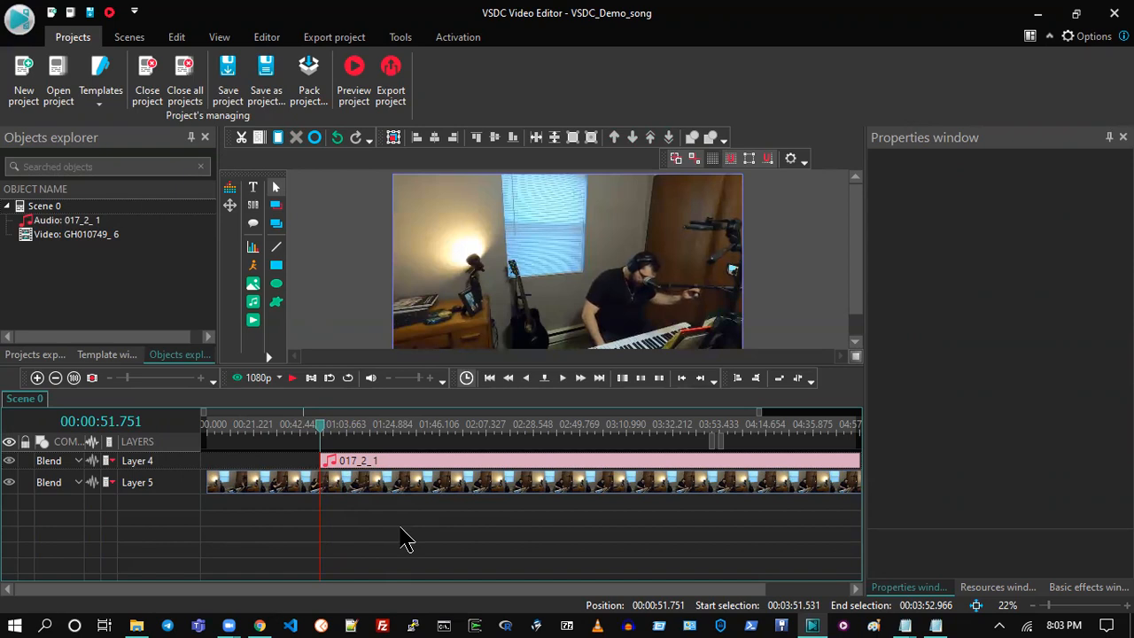
key("Left")
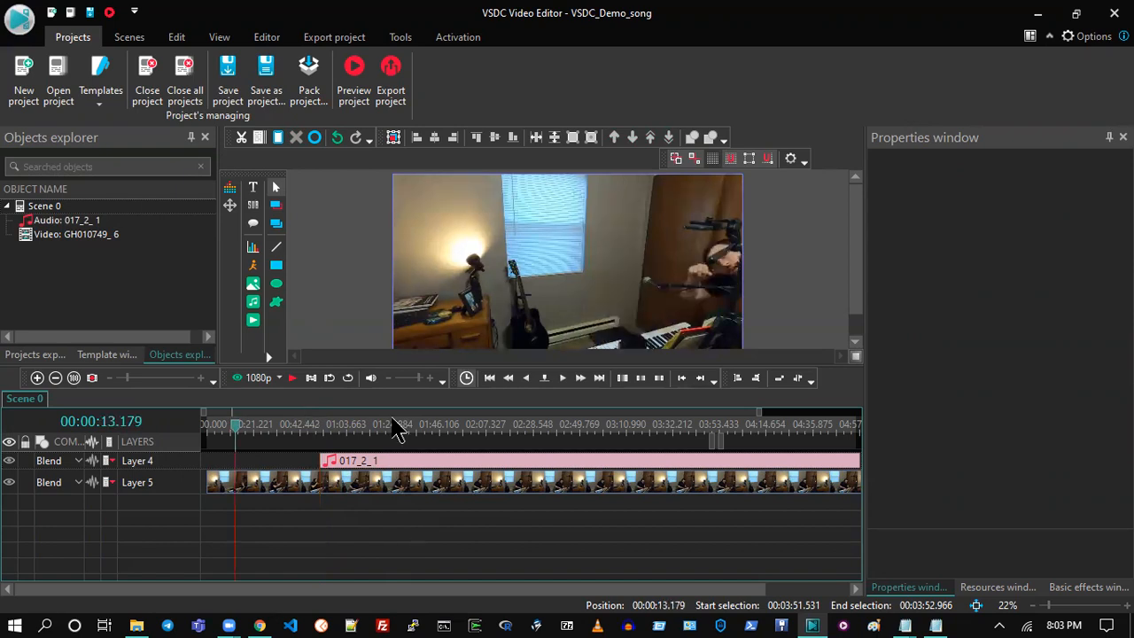
left_click(317, 432)
left_click_drag(317, 431, 319, 431)
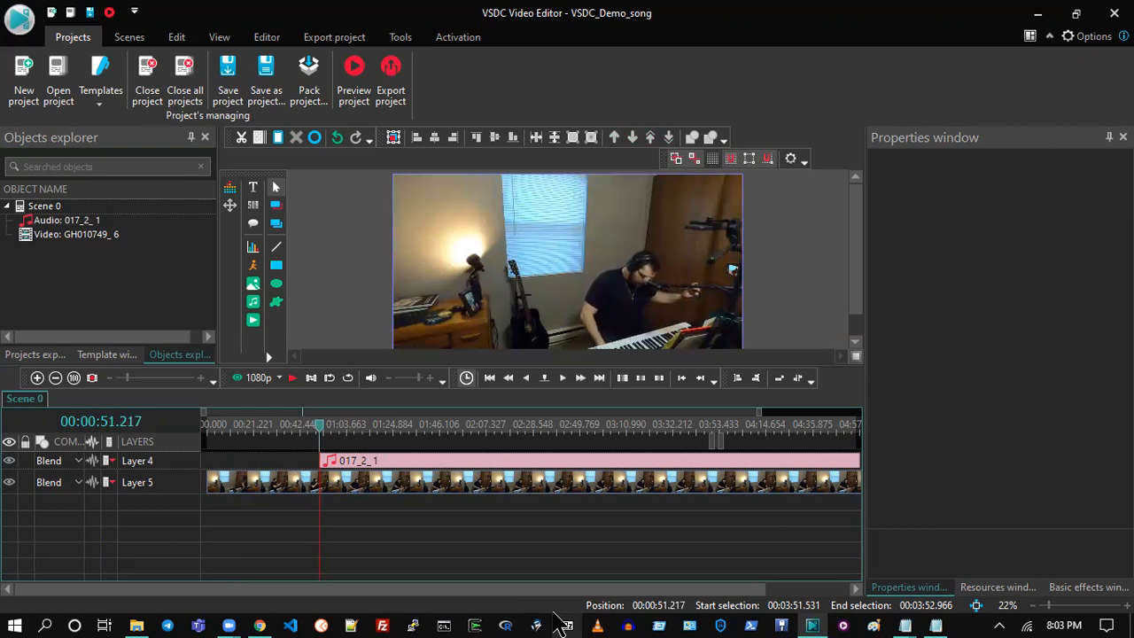
key("Left")
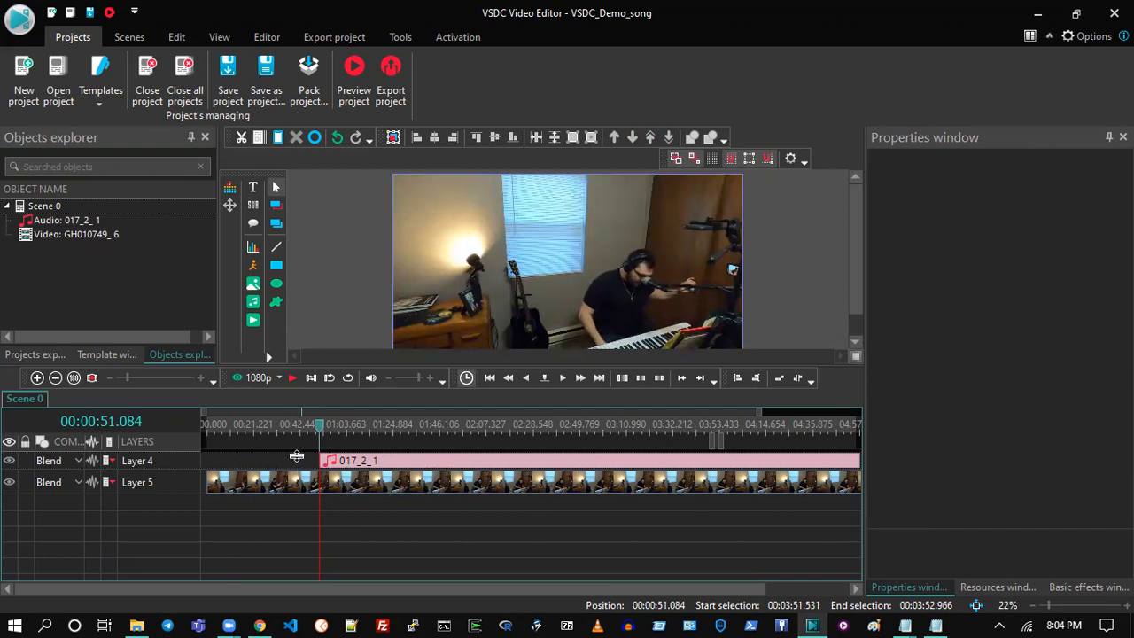
- Adjust the timeline scale to examine individual frames between the playhead and the start of the 017_2 audio
left_click(176, 380)
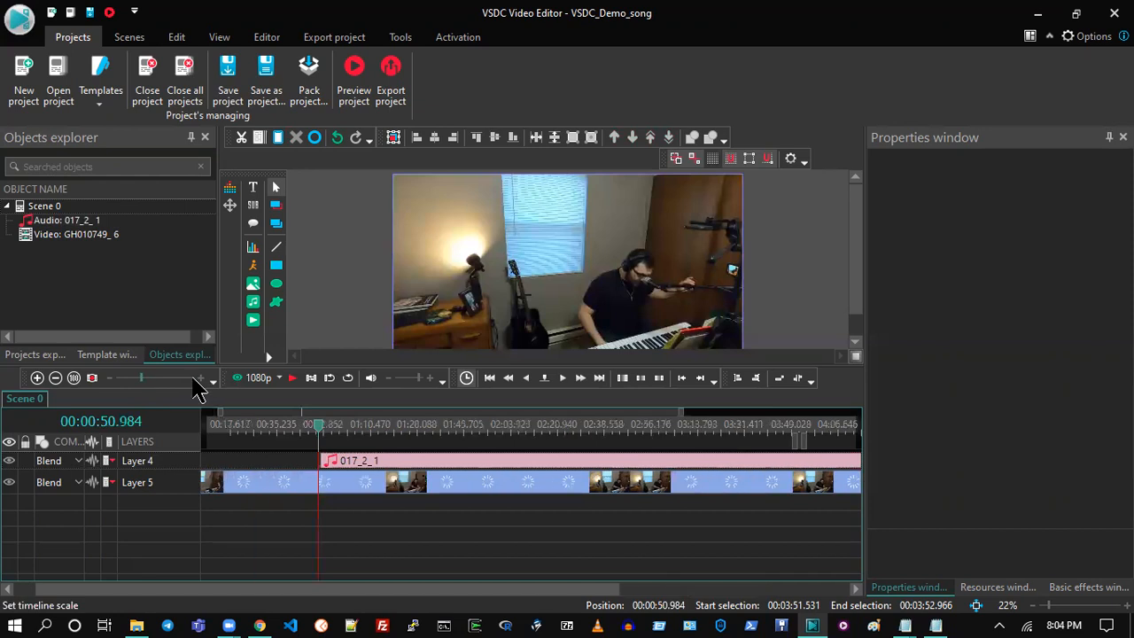
left_click(190, 379)
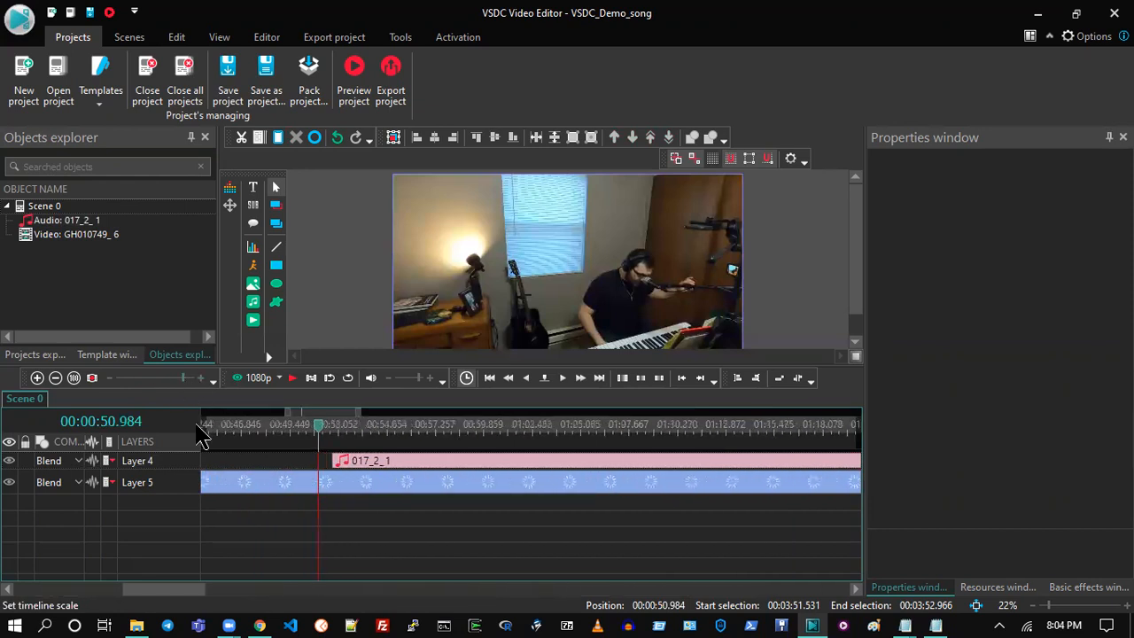
left_click(189, 381)
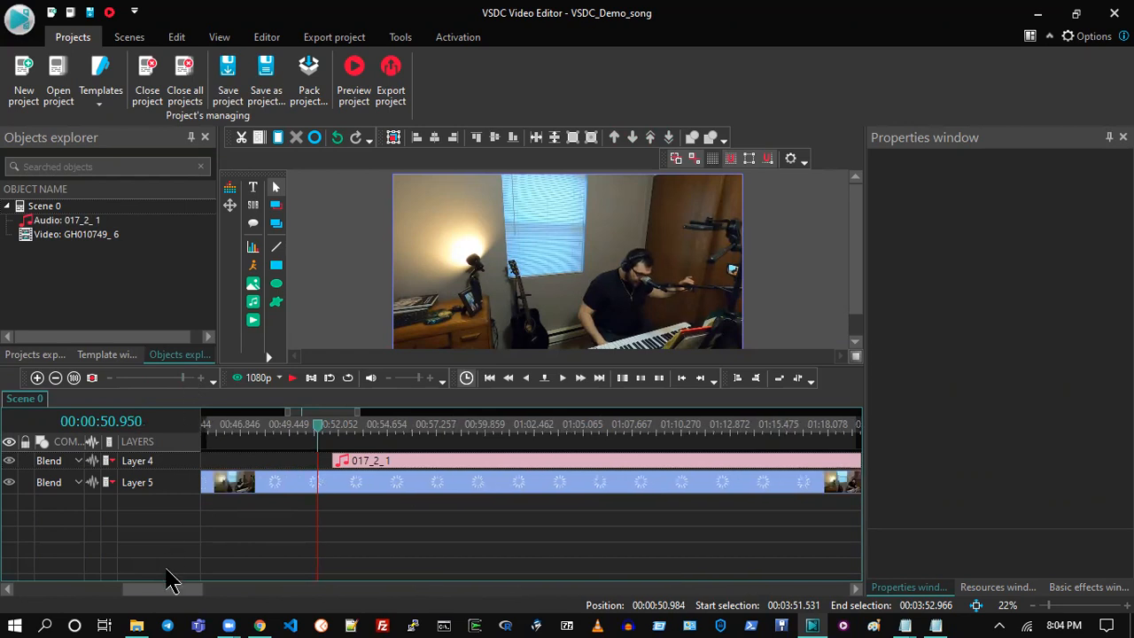
left_click(10, 588)
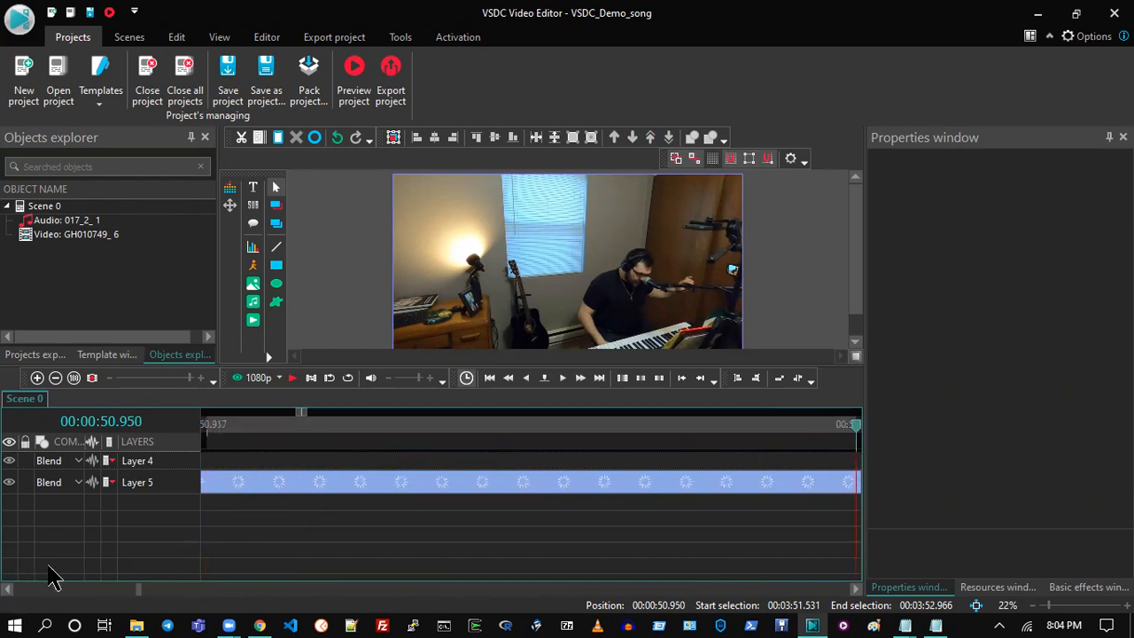
left_click(109, 378)
left_click(109, 378)
left_click(109, 378)
left_click(108, 378)
left_click(109, 378)
left_click(109, 379)
left_click(109, 378)
left_click(856, 588)
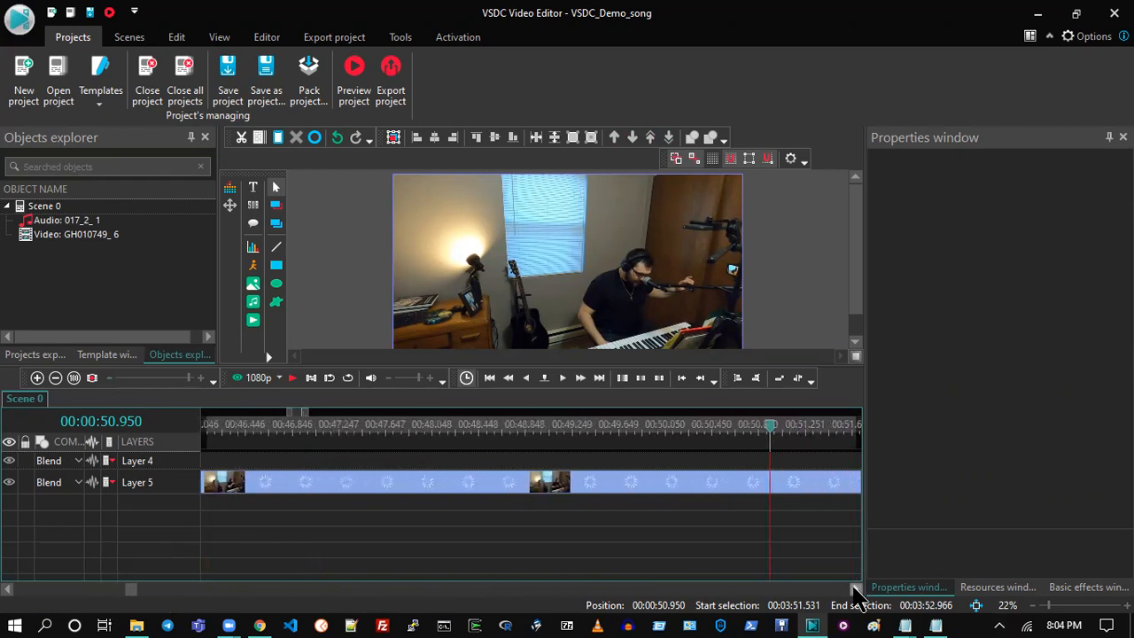
left_click(200, 379)
left_click(201, 380)
left_click(856, 588)
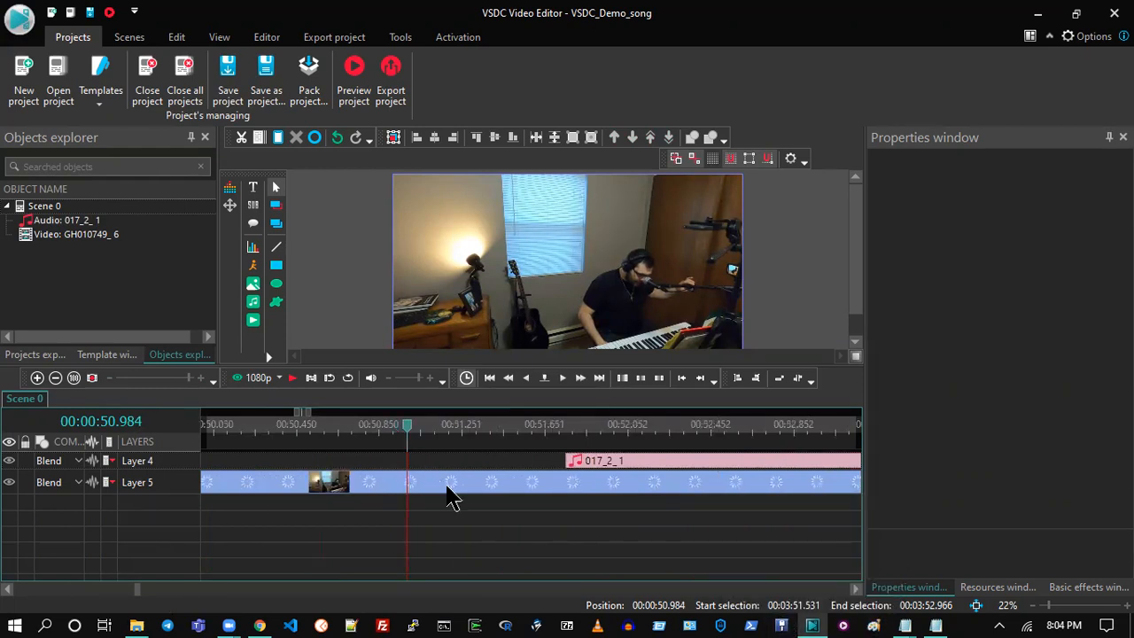
- Step the playhead back to 00:00:50.917 and preview the scene from that frame
key("Left")
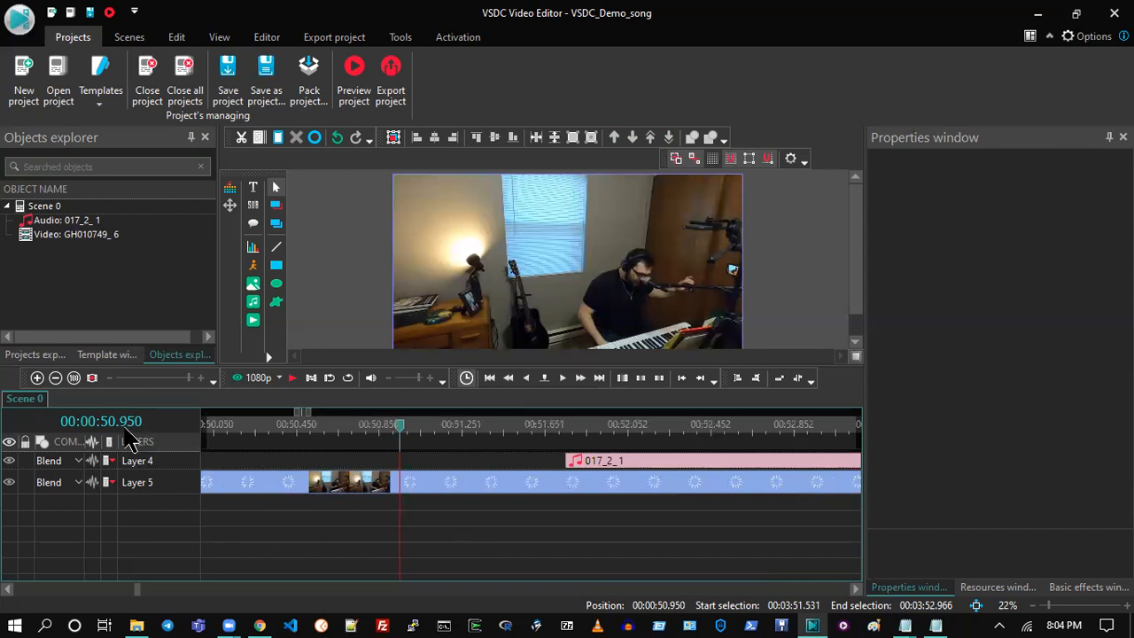
key("Left")
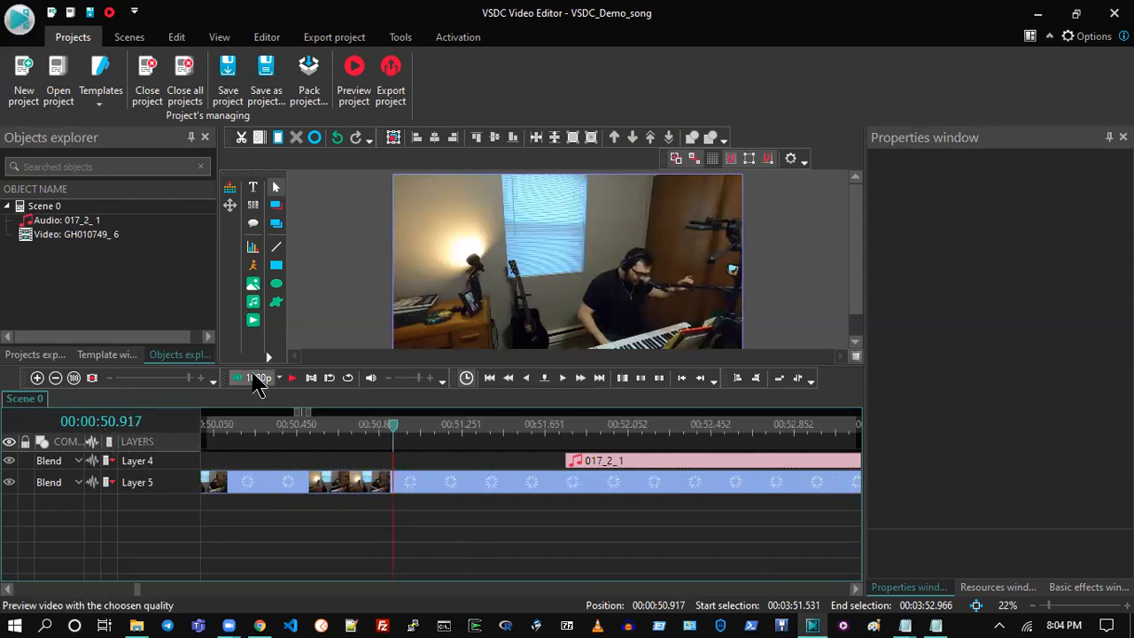
left_click(255, 381)
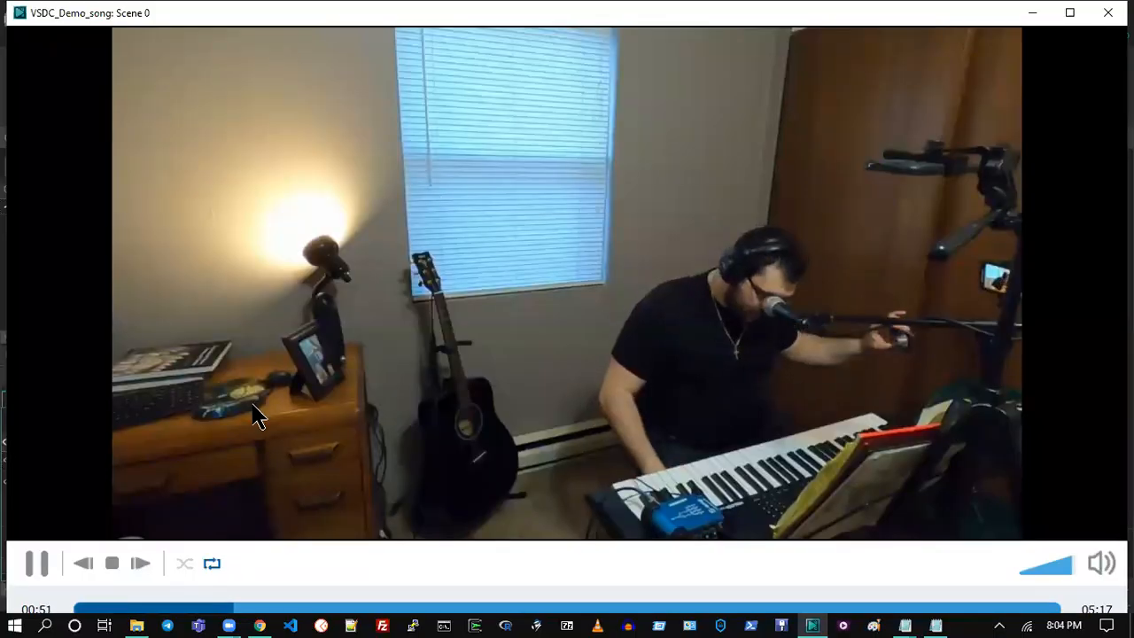
- Close the scene preview and place the playhead at 00:00:51.651, just before the 017_2 audio
left_click(1107, 13)
left_click(543, 427)
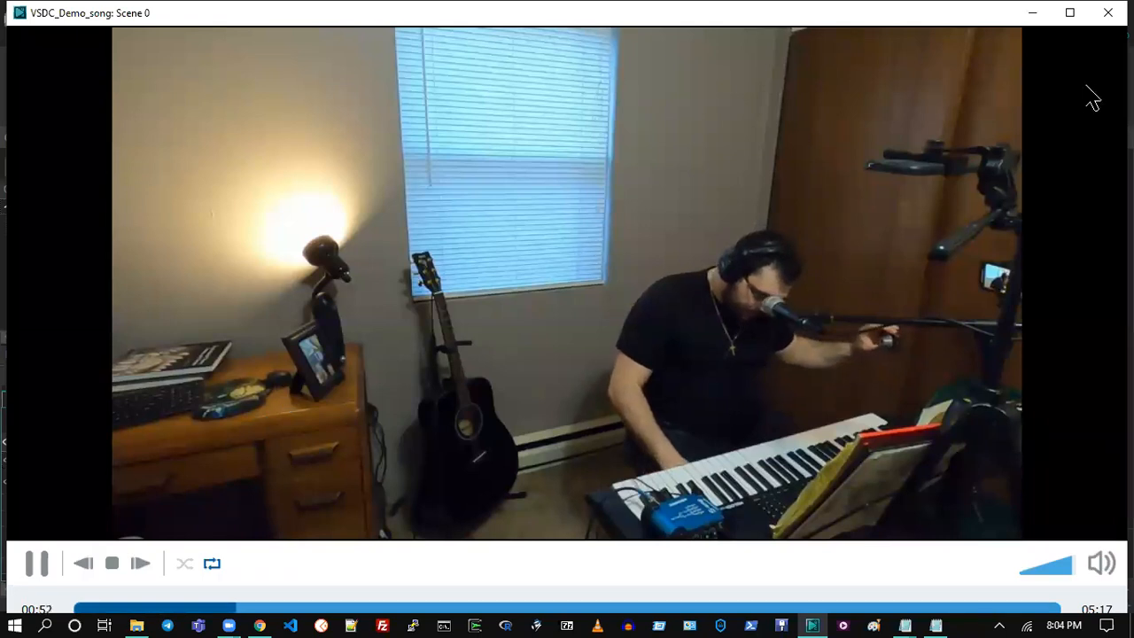
left_click(1107, 12)
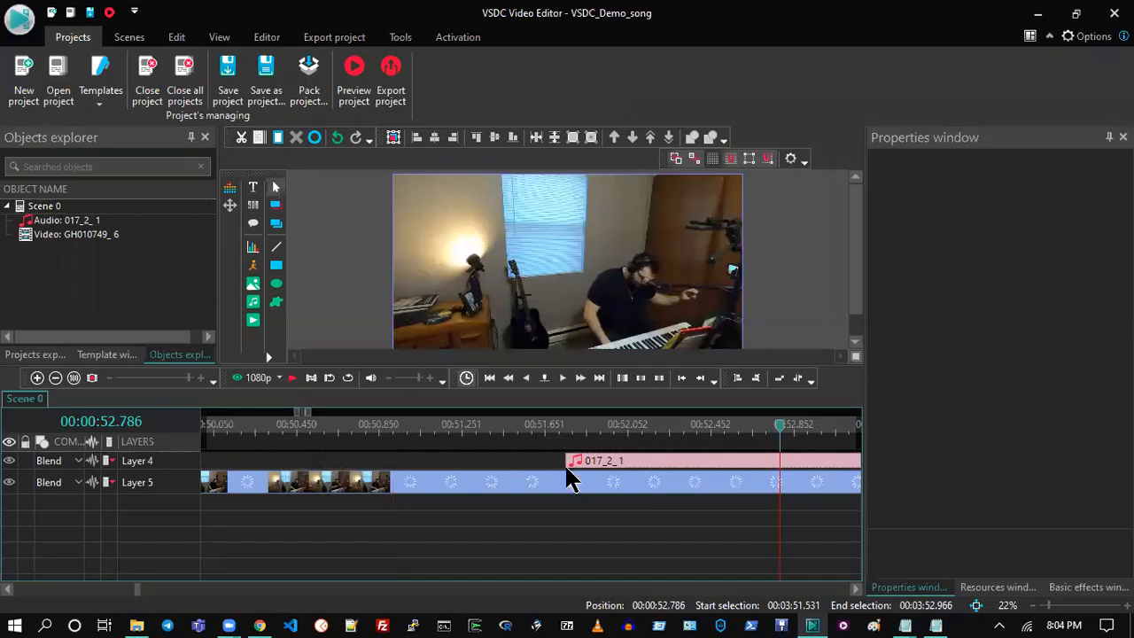
left_click(544, 428)
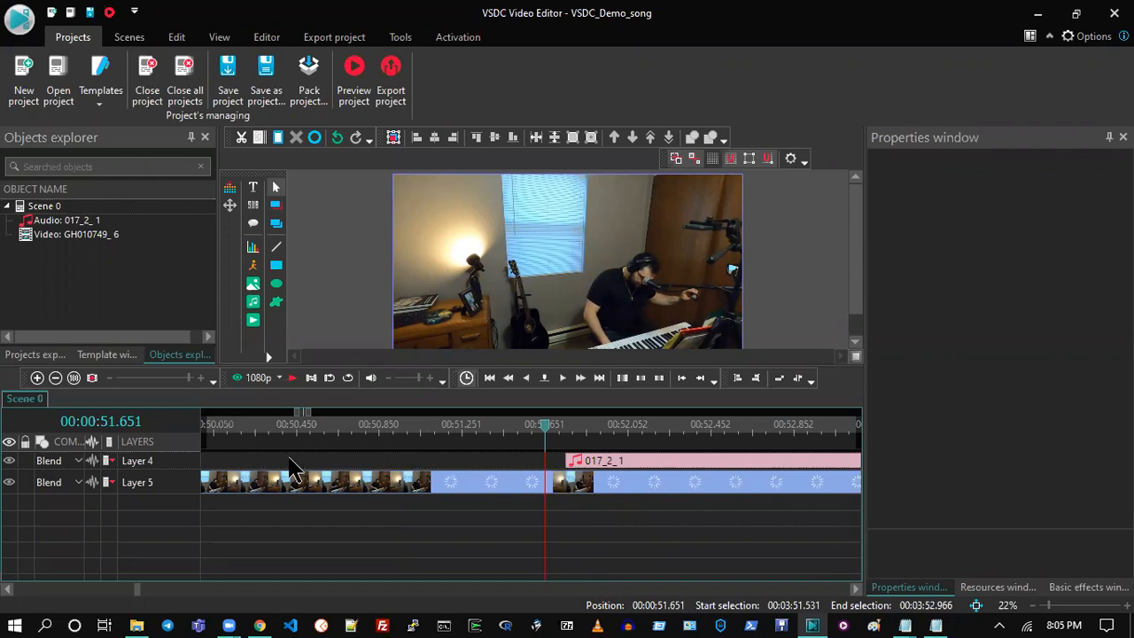
- Switch to the Notepad note and record the sync time 51.651 on the line below 41.174
key("alt+Tab")
type("61.651")
key("BackSpace")
key("BackSpace")
key("BackSpace")
key("BackSpace")
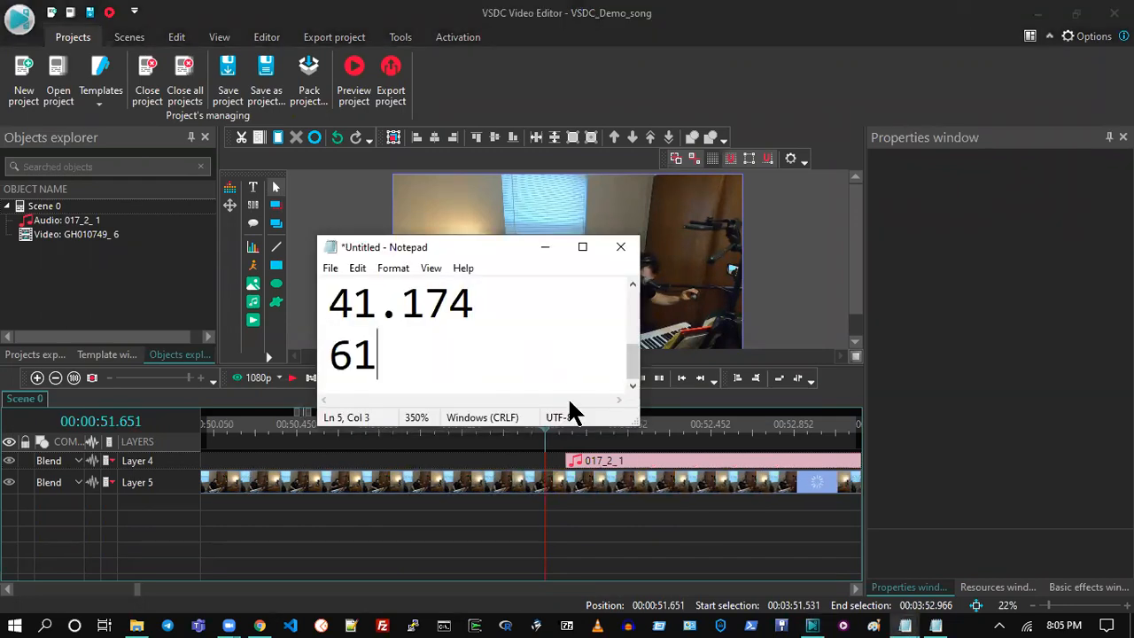
key("BackSpace")
key("BackSpace")
type("5")
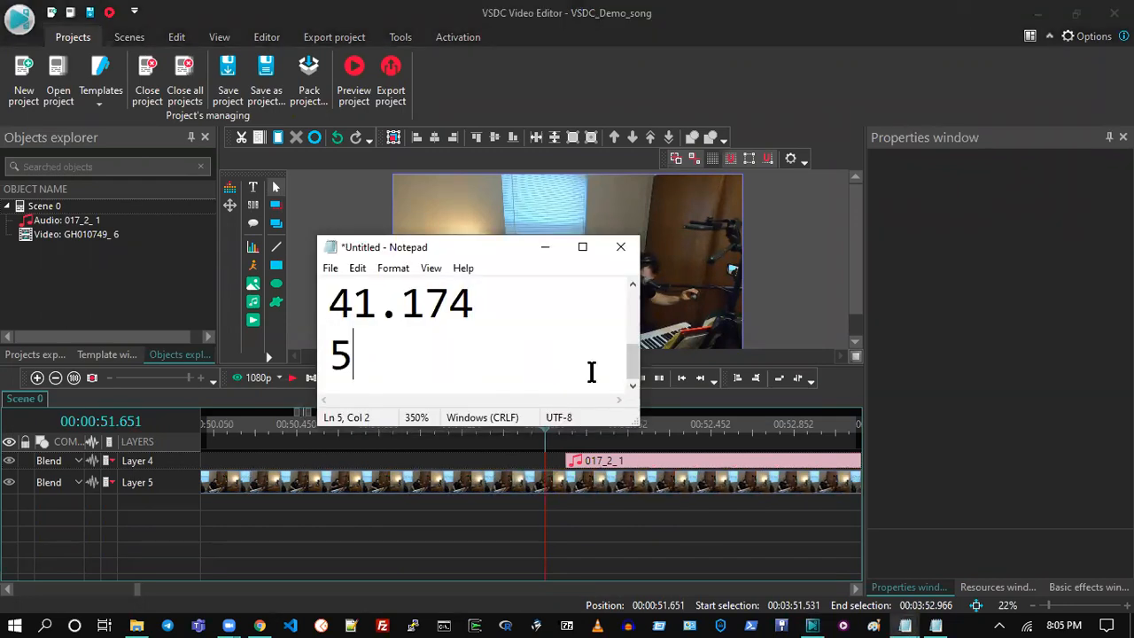
type("1.651")
- Enlarge the note window, separate the 41.174 and 51.651 pair from 47.380 with blank lines, and return to VSDC
left_click_drag(499, 242, 548, 253)
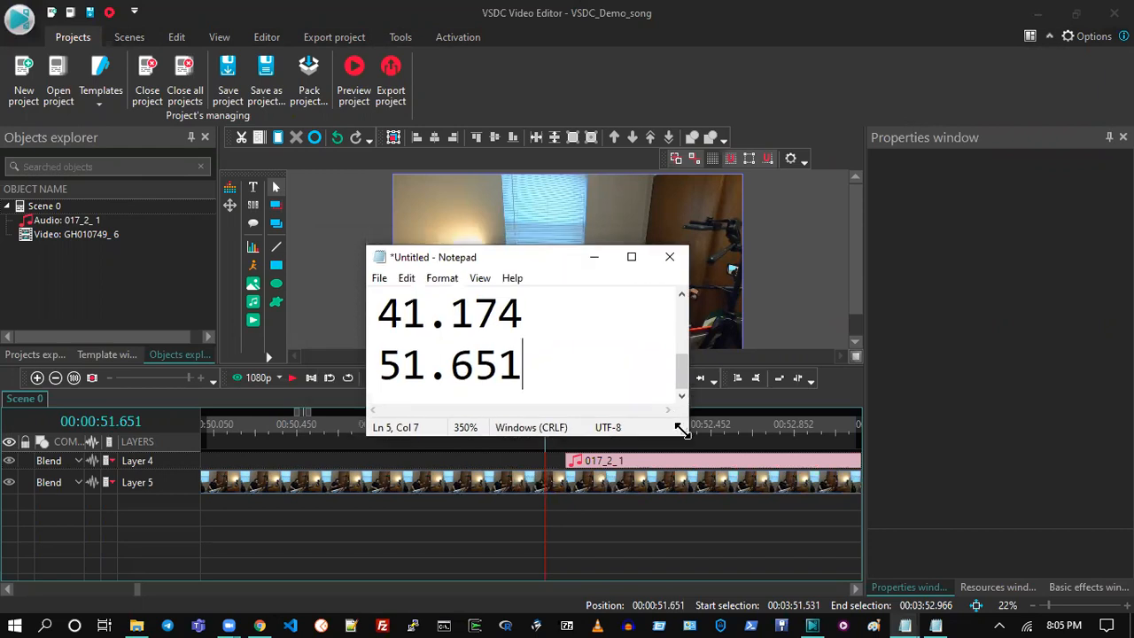
left_click_drag(680, 428, 705, 506)
key("Up")
key("Home")
key("BackSpace")
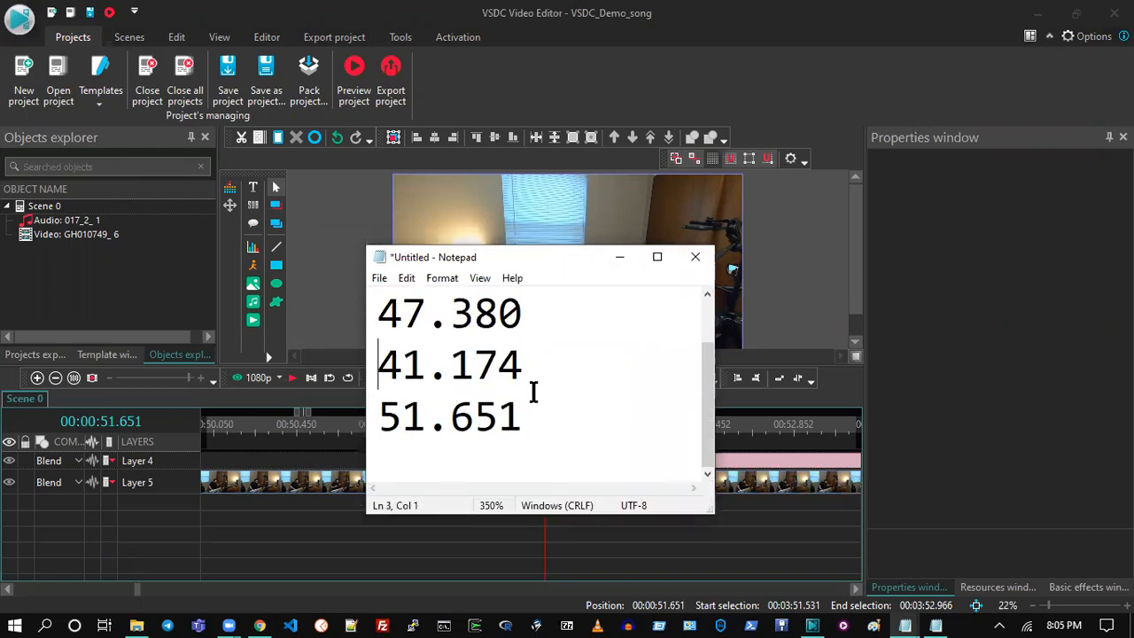
key("Return")
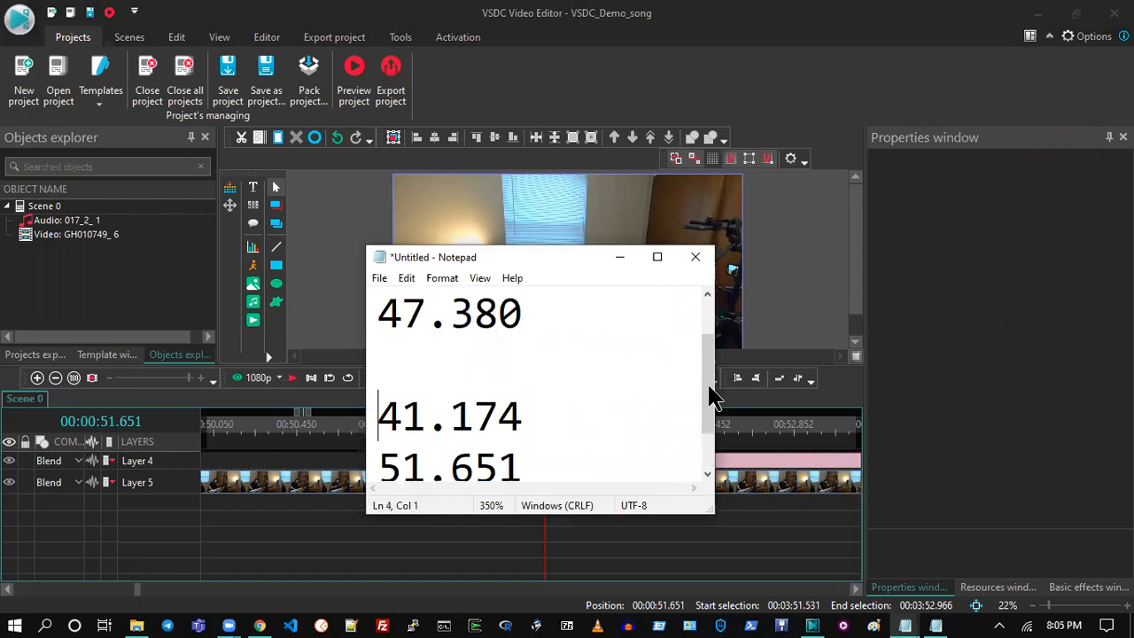
key("Return")
scroll(600, 440, "down", 1)
scroll(605, 405, "down", 1)
left_click(605, 405)
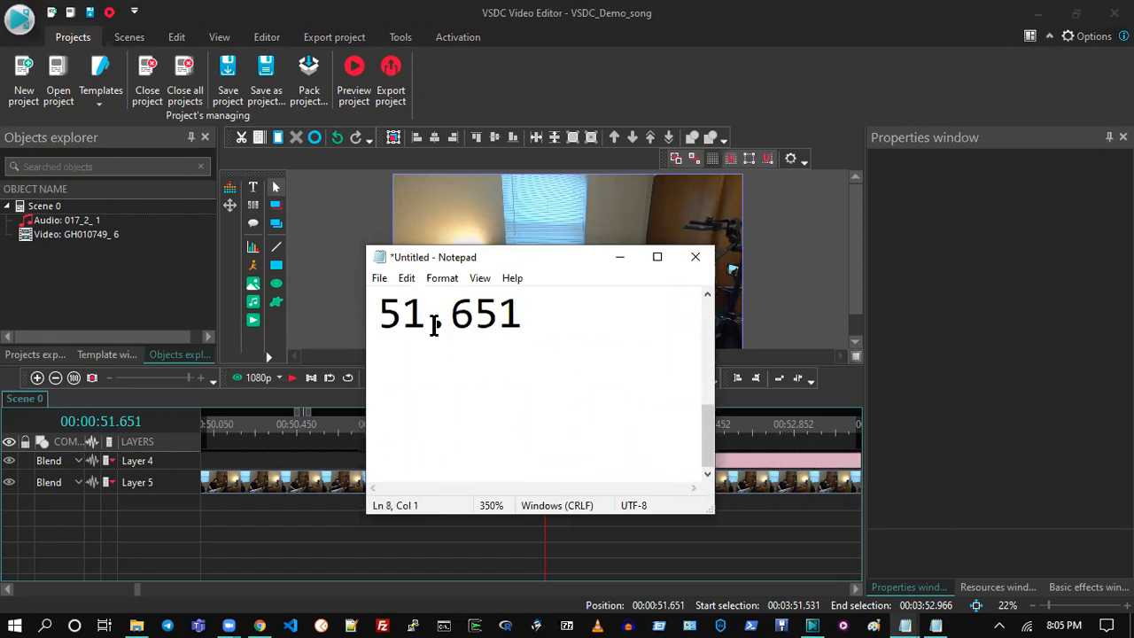
key("BackSpace")
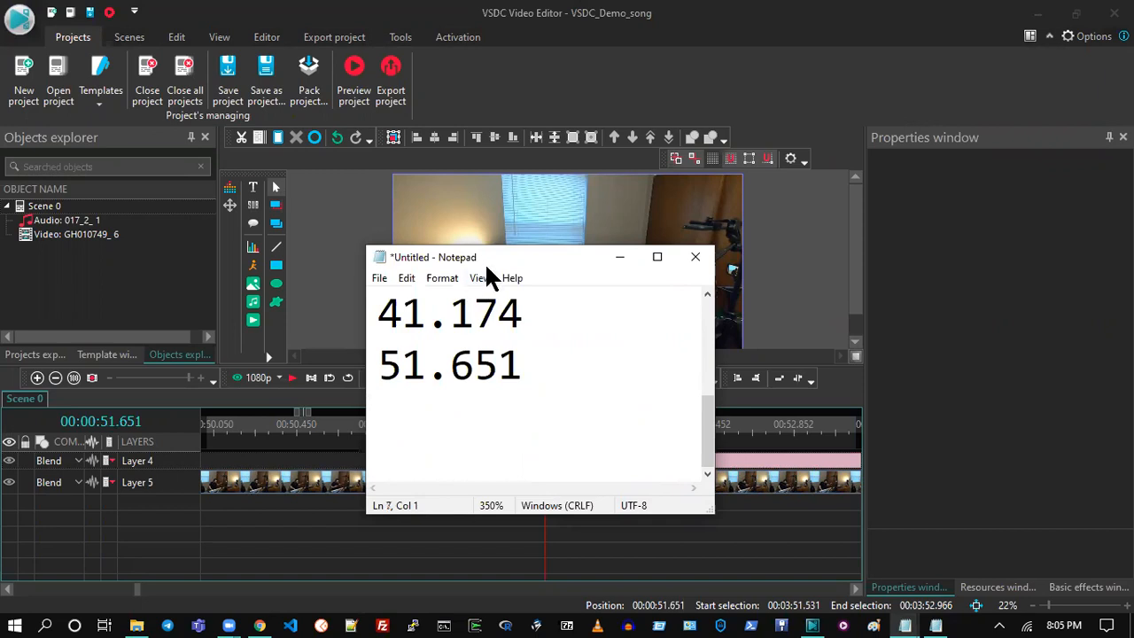
left_click(293, 507)
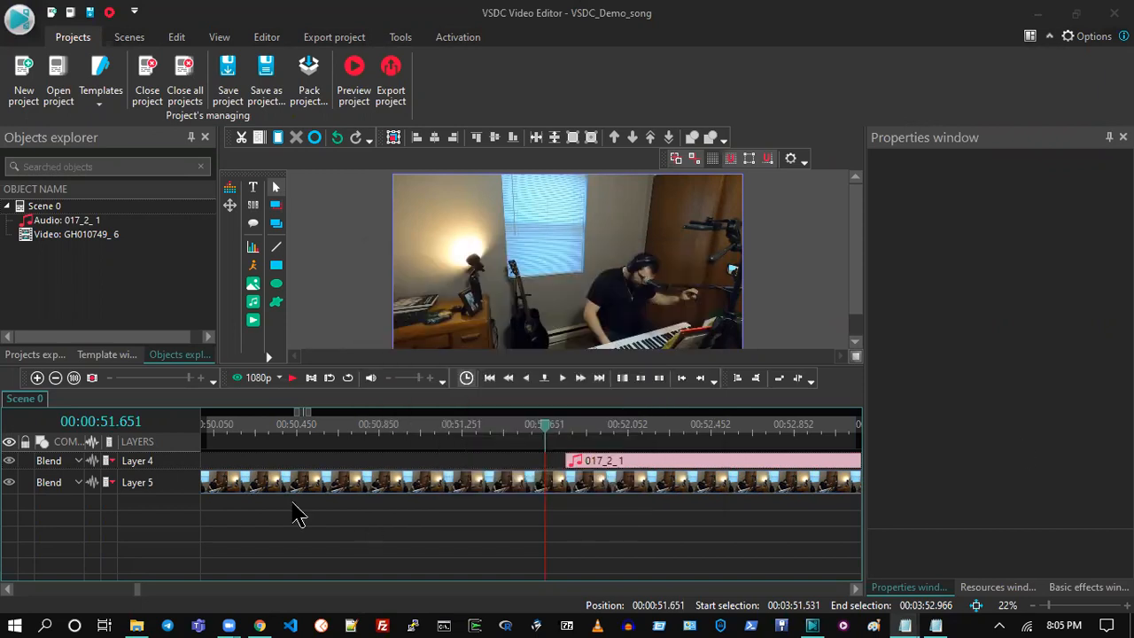
- Undo the 017_2 audio moves and the deletion of the 20220315_183402 and 20220315_183702 videos
left_click(339, 141)
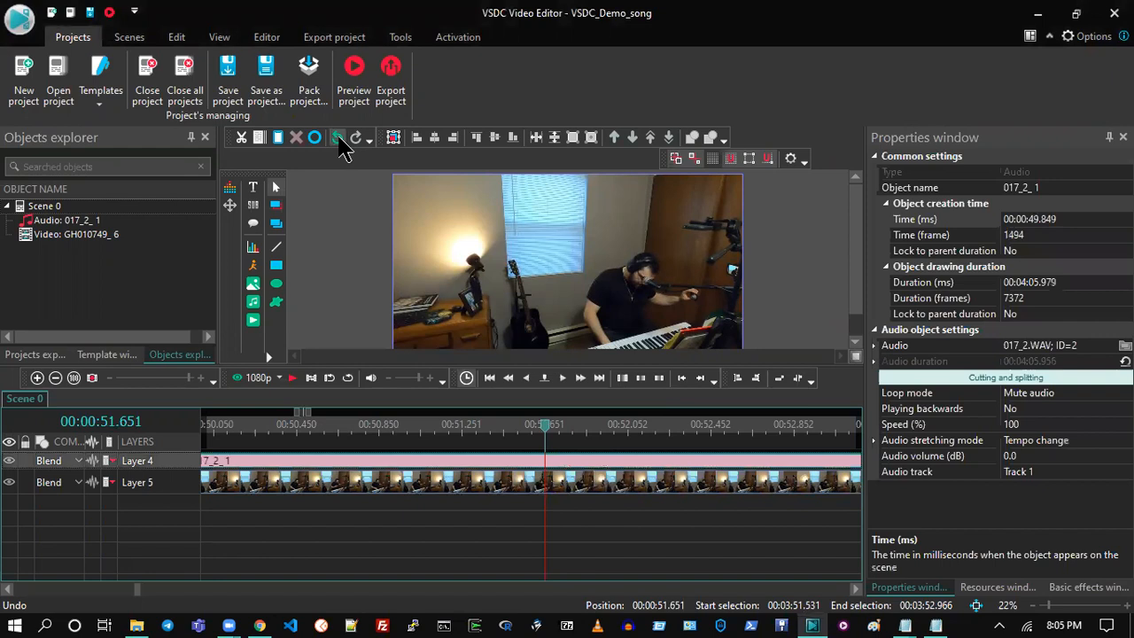
left_click(339, 141)
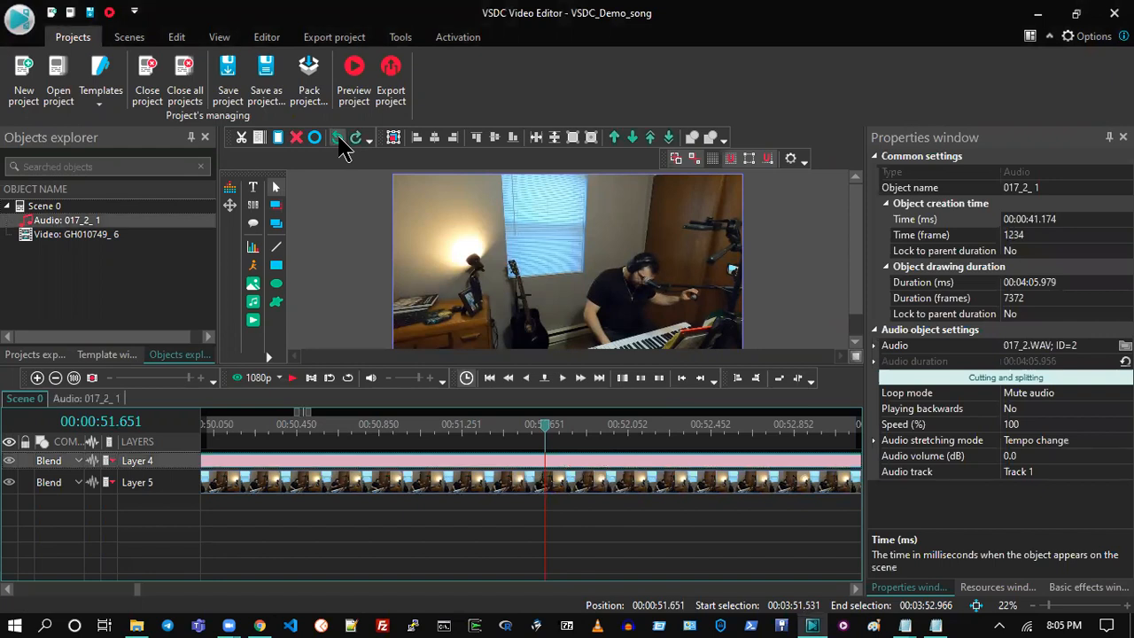
left_click(339, 141)
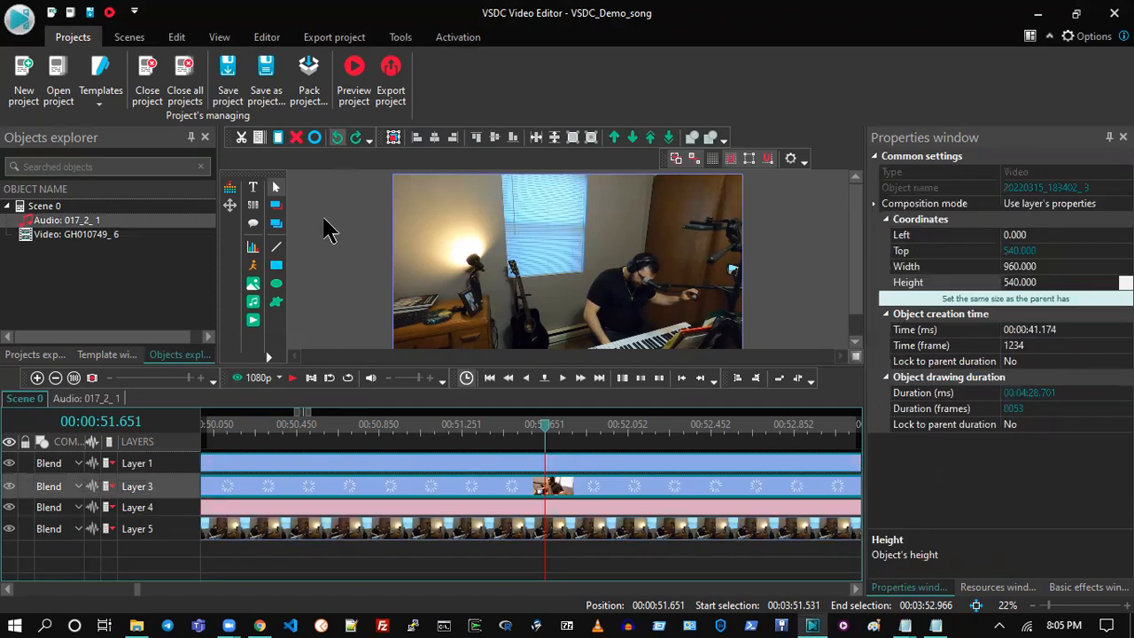
left_click(356, 140)
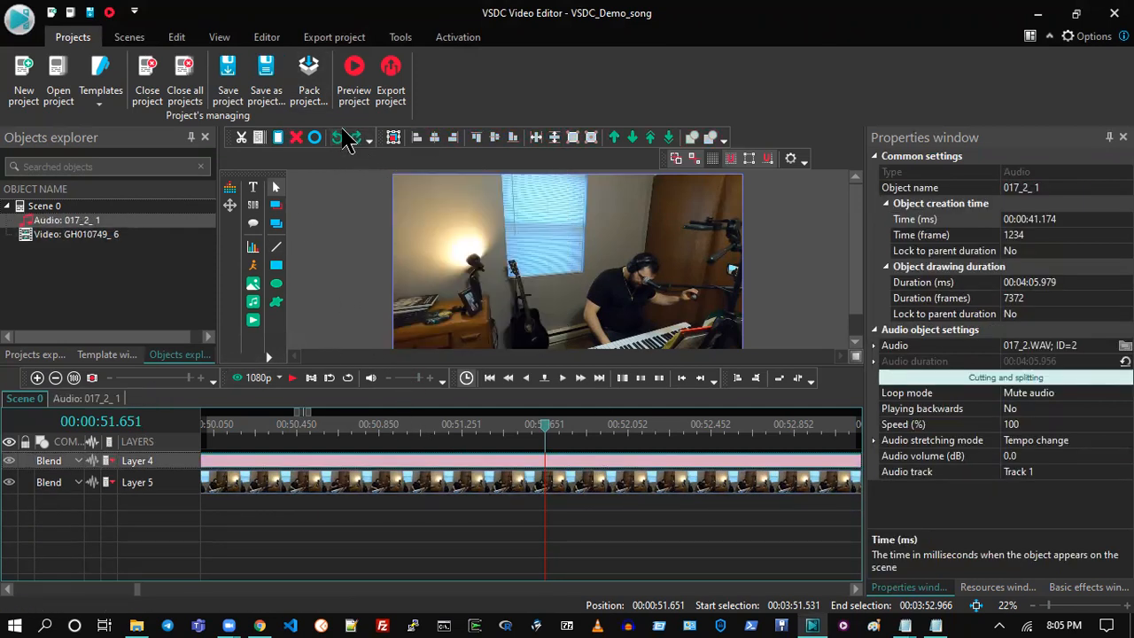
left_click(340, 139)
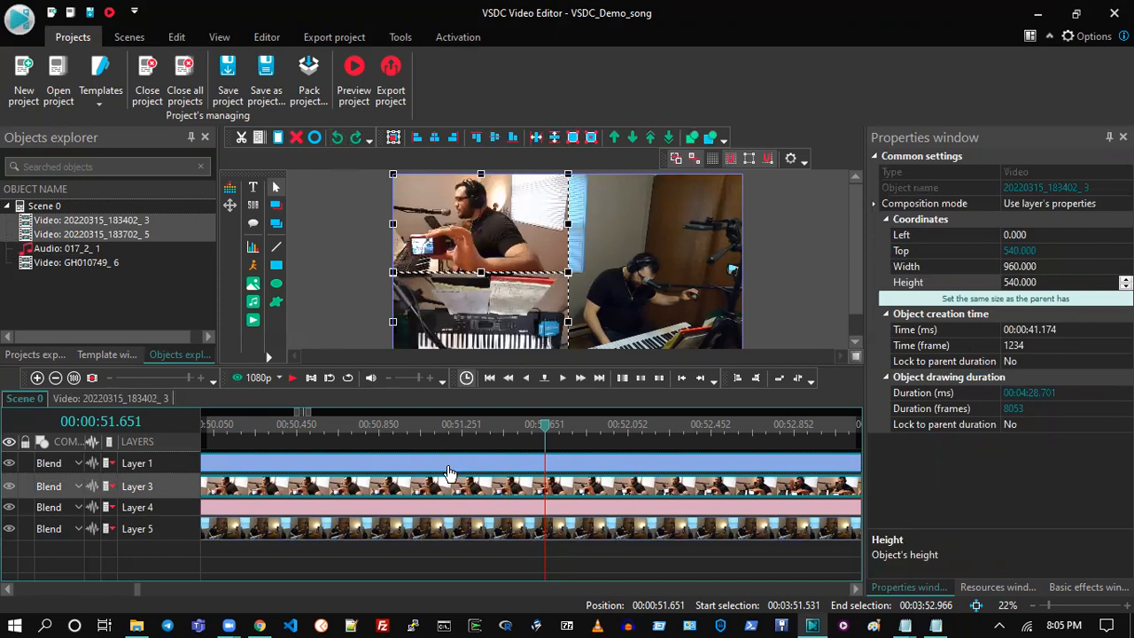
- Move the 20220315_183402 and 20220315_183702 videos and the 017_2 audio together to start at 00:00:51.651, and save the project
left_click_drag(485, 578, 497, 465)
left_click(294, 560)
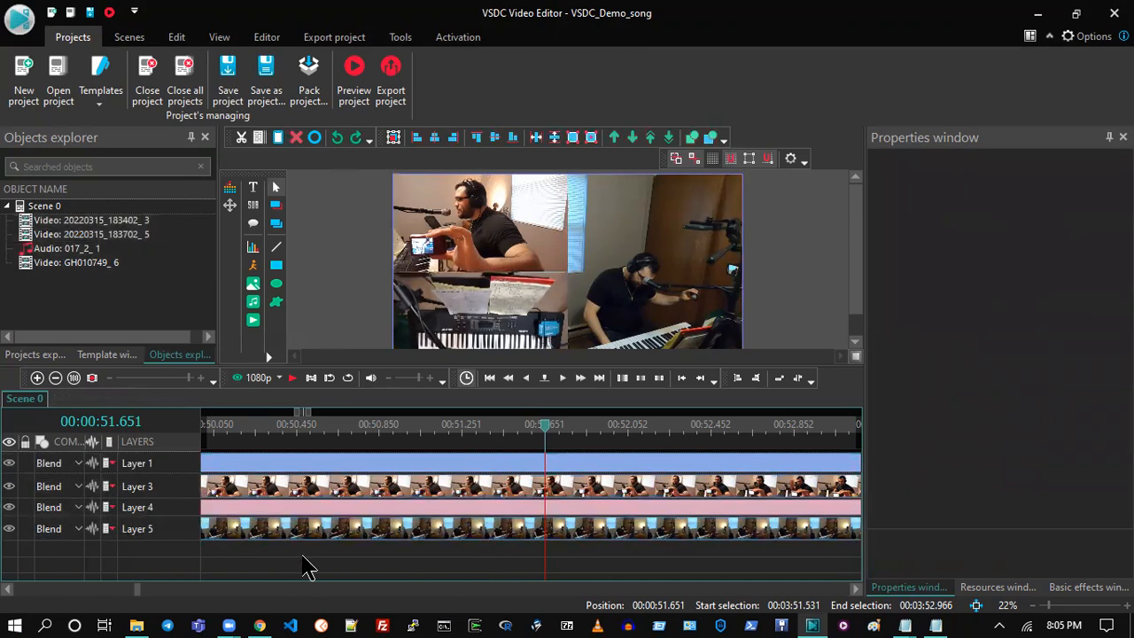
left_click(175, 220)
left_click(106, 249)
left_click(149, 220)
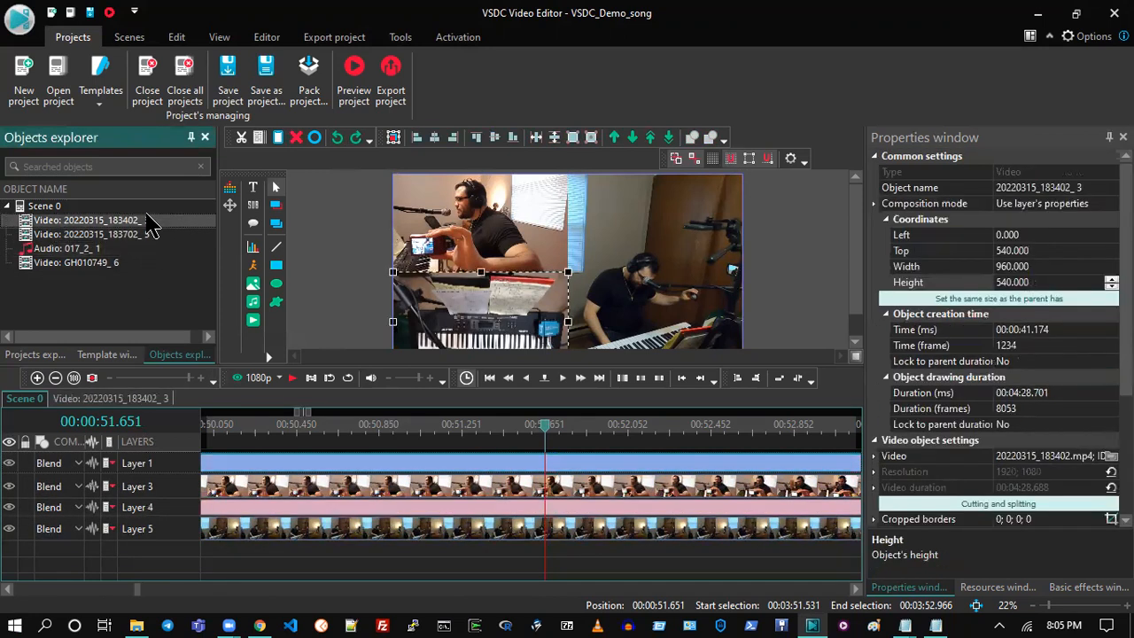
left_click(89, 250, "shift")
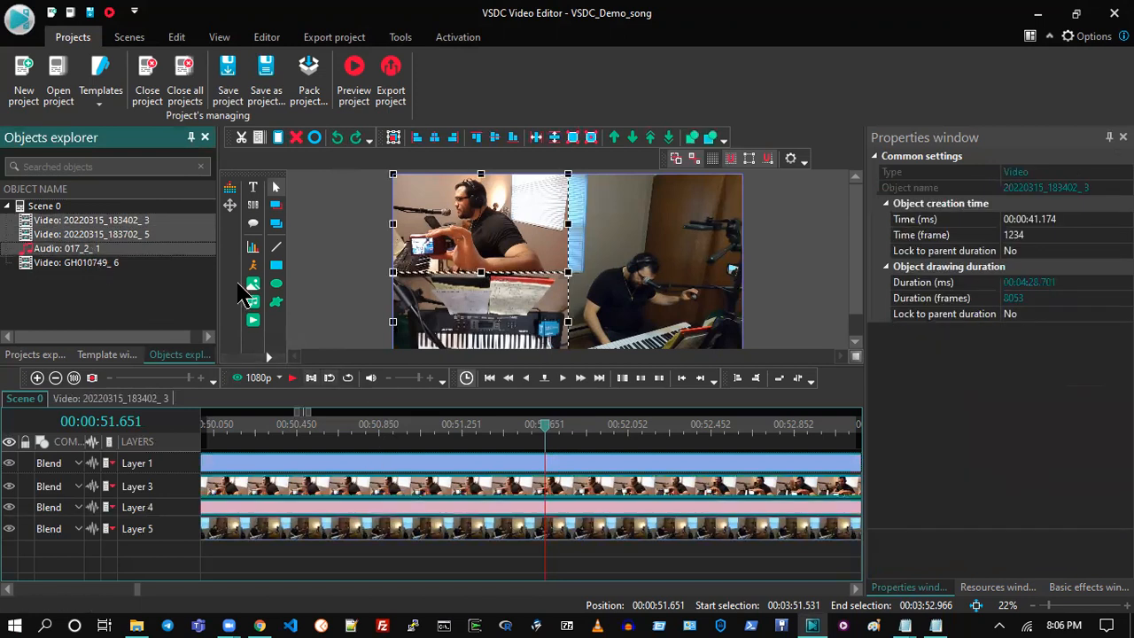
left_click_drag(282, 467, 744, 459)
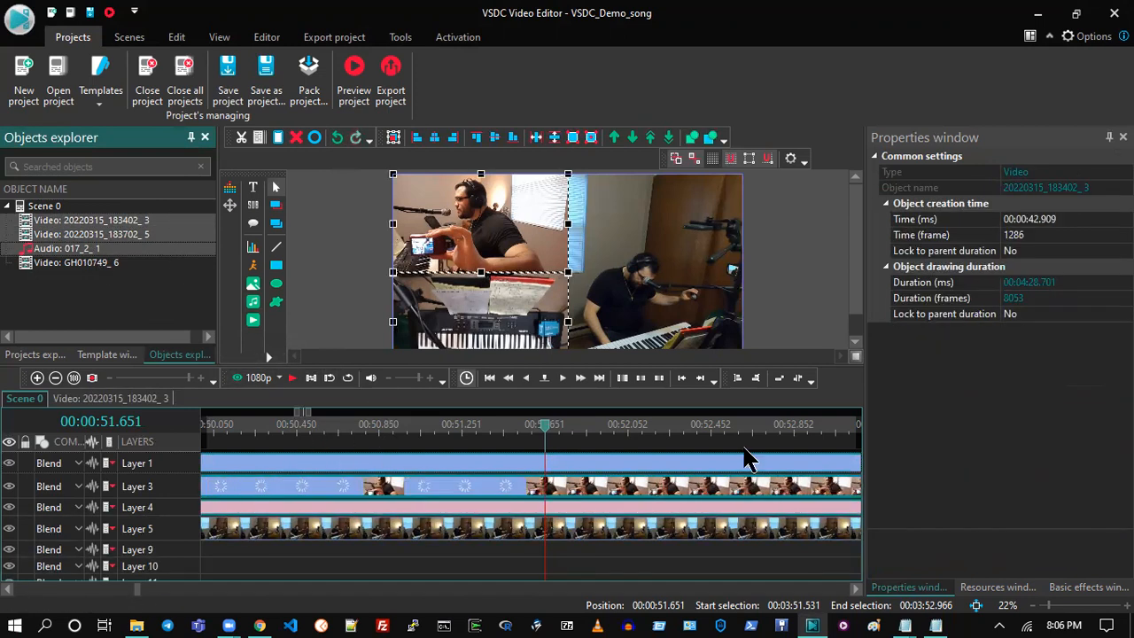
left_click_drag(248, 471, 584, 458)
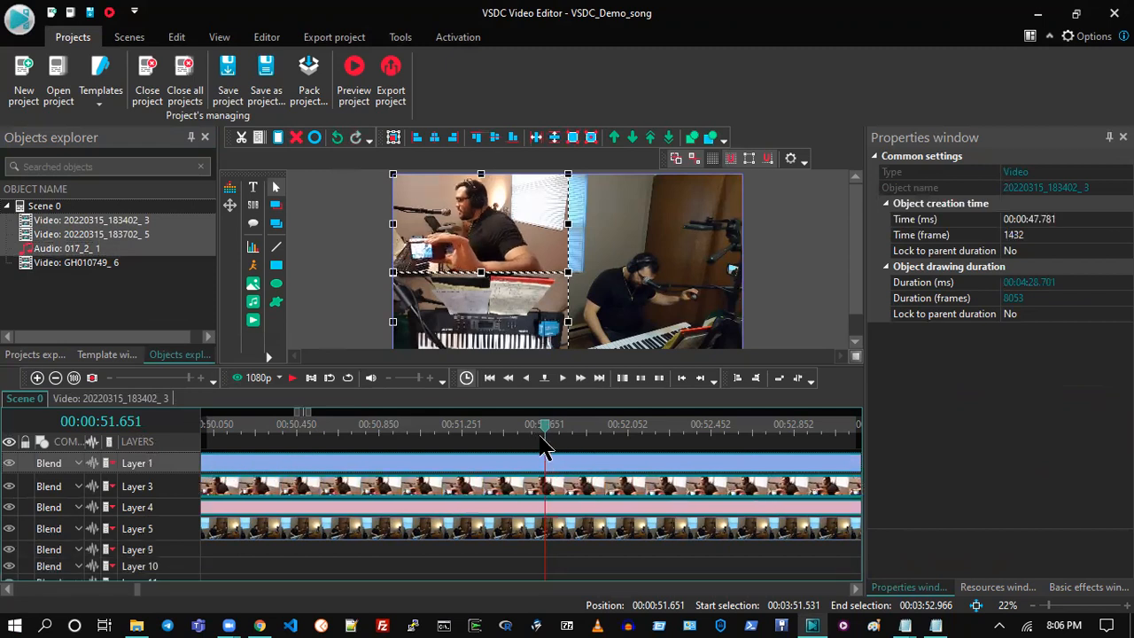
left_click_drag(541, 443, 558, 471)
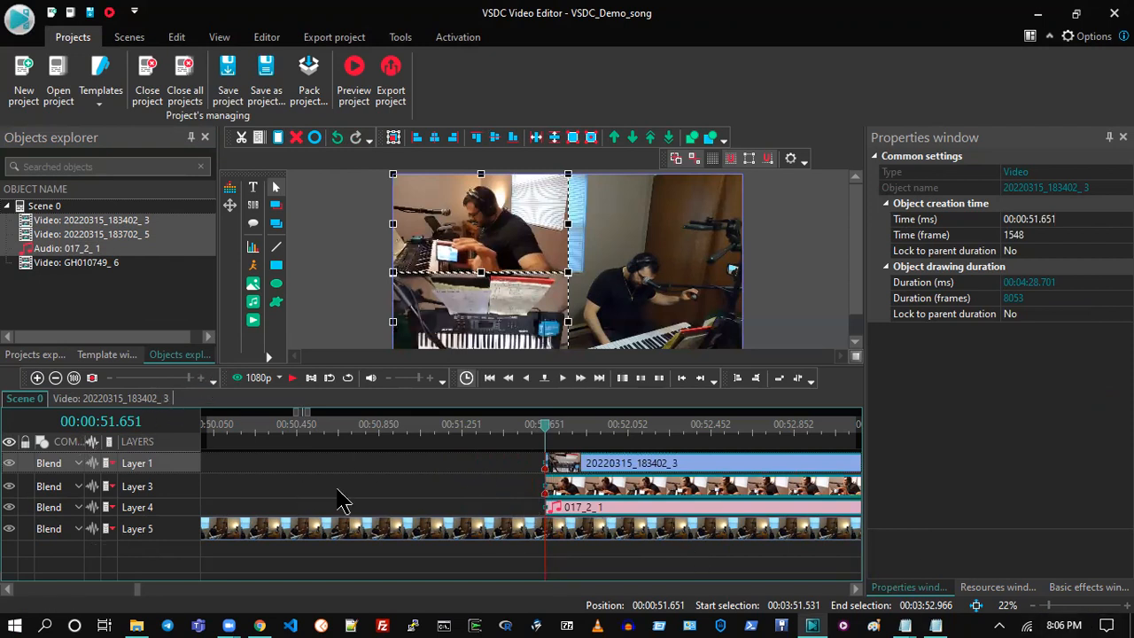
left_click(571, 570)
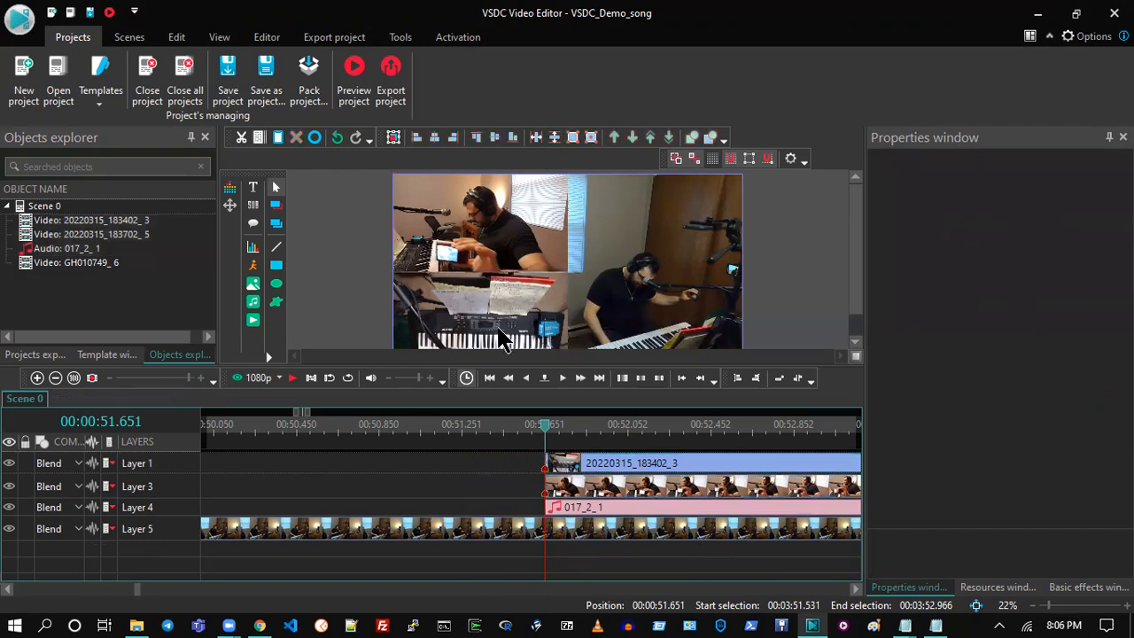
left_click(229, 93)
- Check the start times of the 20220315_183402 video, the 20220315_183702 video and the 017_2 audio
left_click(621, 465)
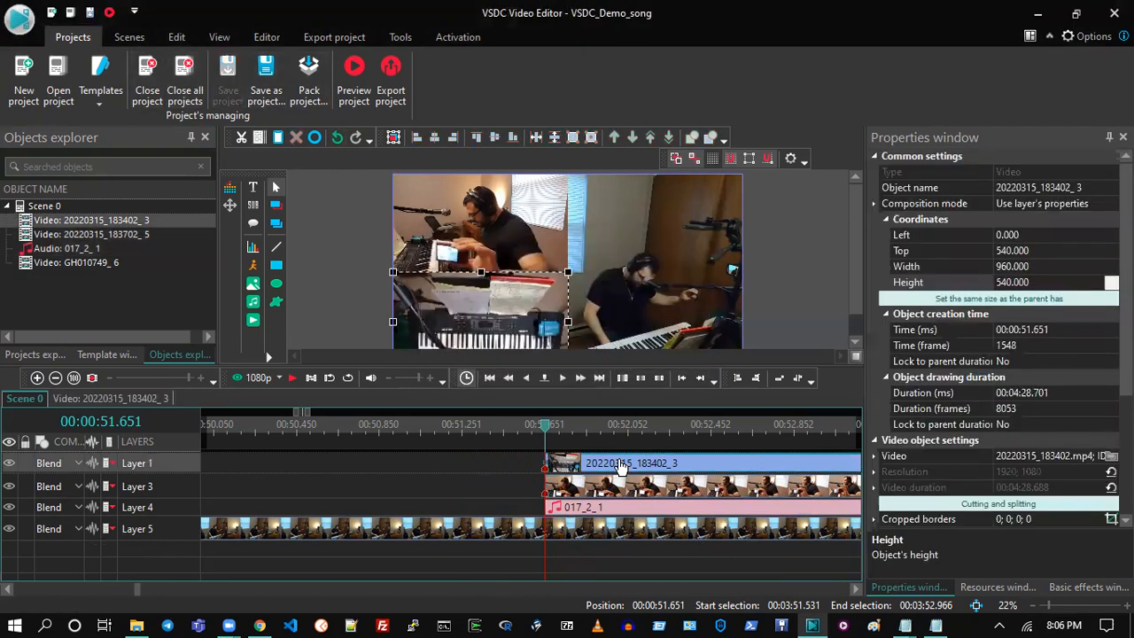
left_click(774, 492)
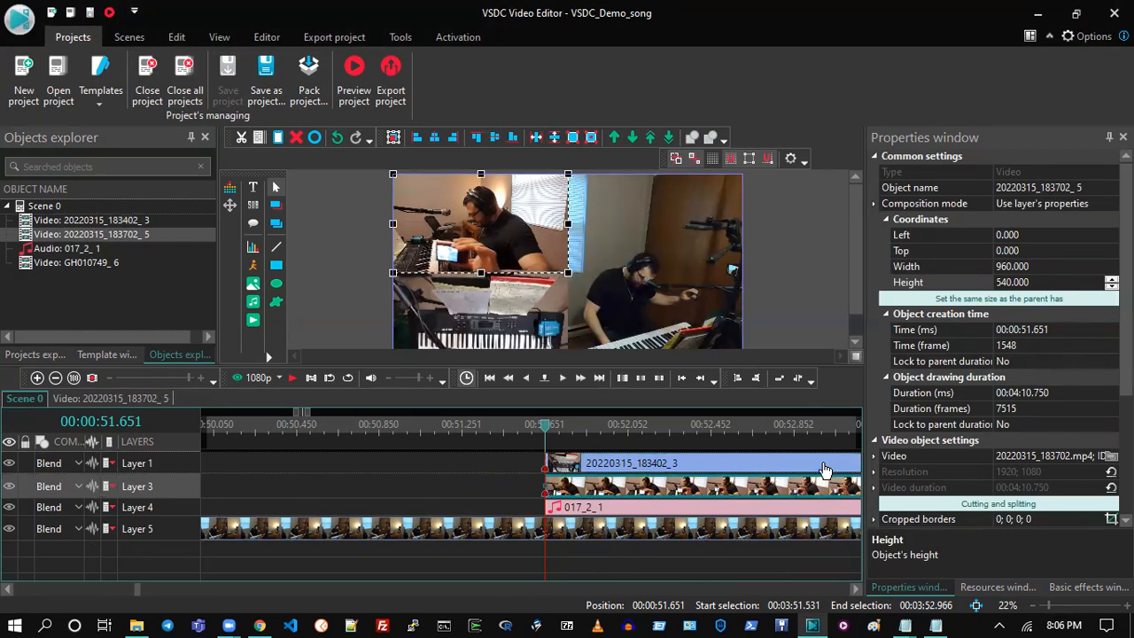
left_click(797, 509)
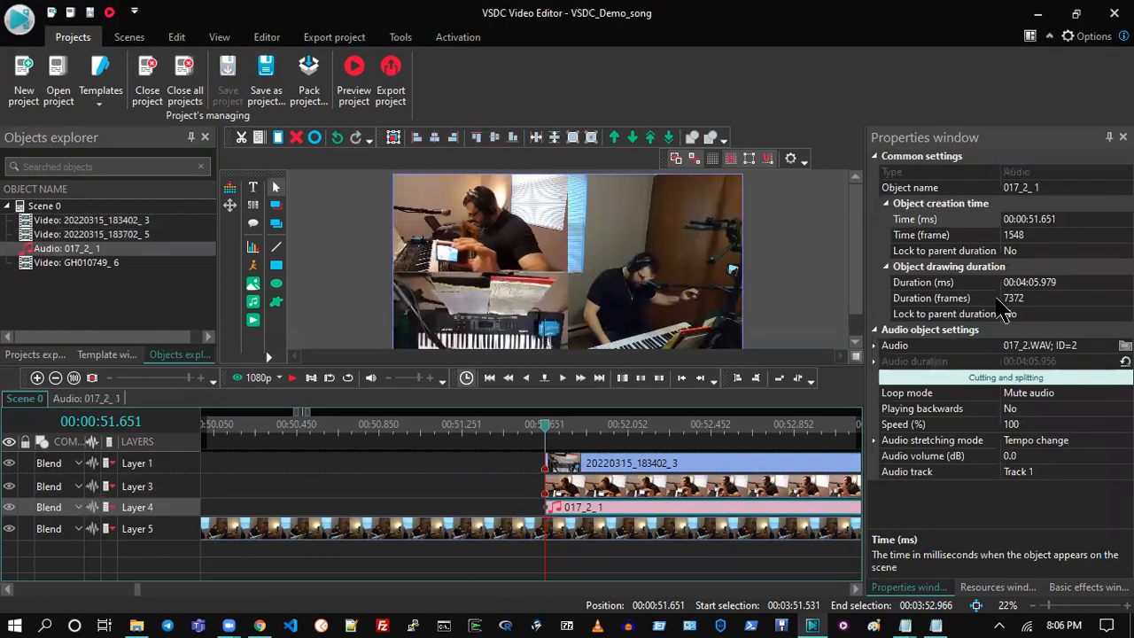
- Delete the 20220315_183402 and 20220315_183702 videos from the scene
left_click(510, 468)
left_click_drag(523, 465, 567, 494)
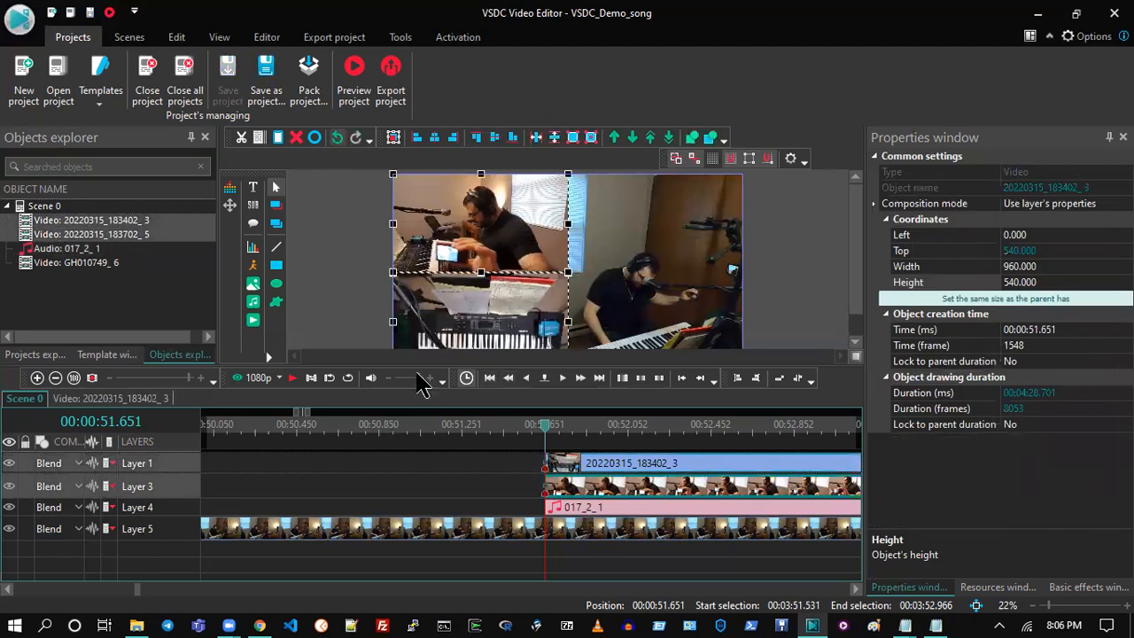
left_click(298, 139)
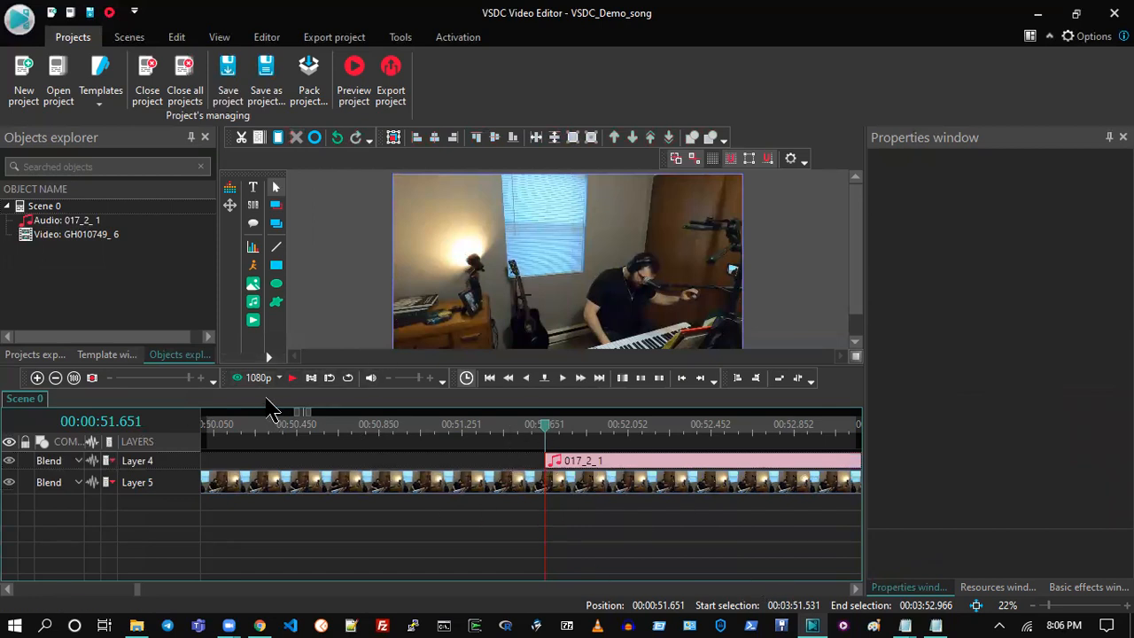
- Preview the 017_2 audio's sync with the GH010749 footage from 00:00:51.651, and undo the deletion of the two camera videos
scroll(207, 384, "up", 1)
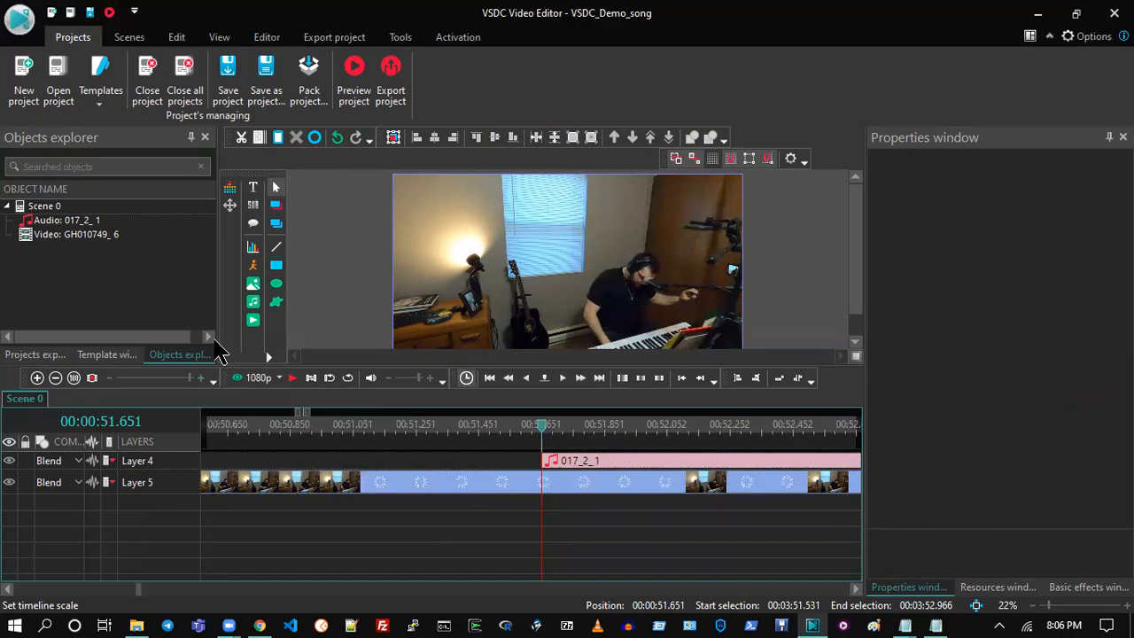
left_click(253, 381)
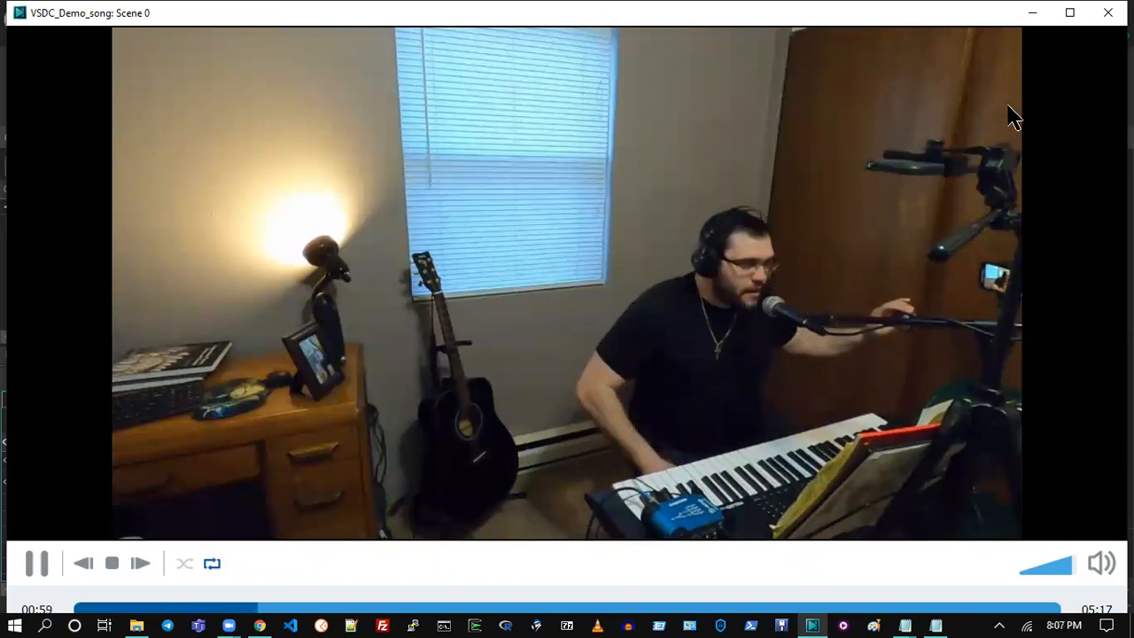
left_click(1105, 14)
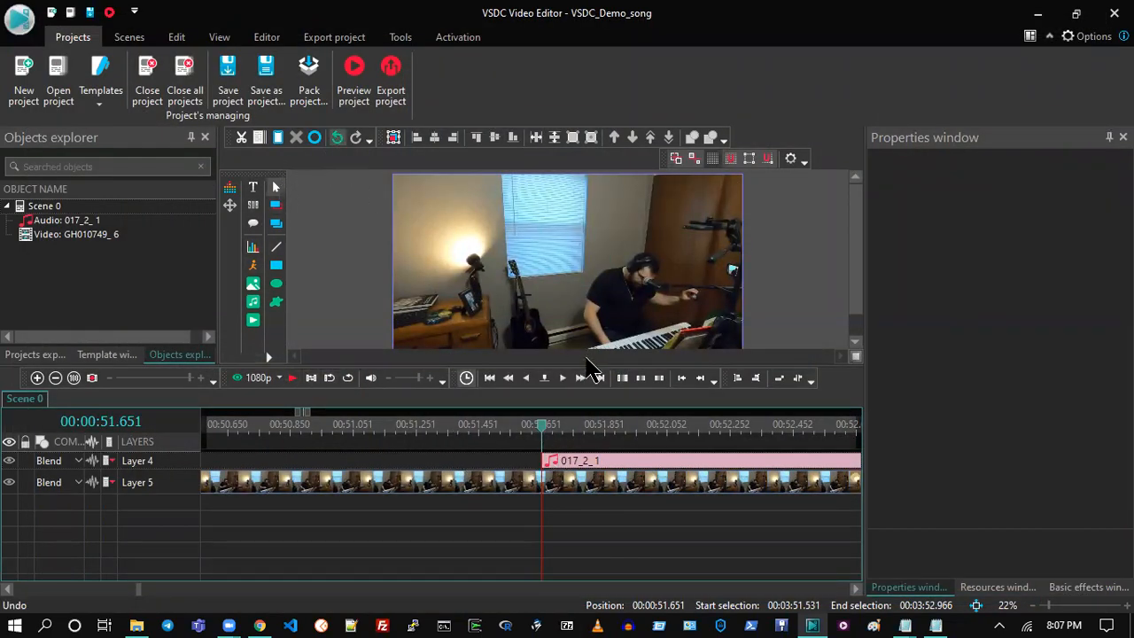
key("ctrl+z")
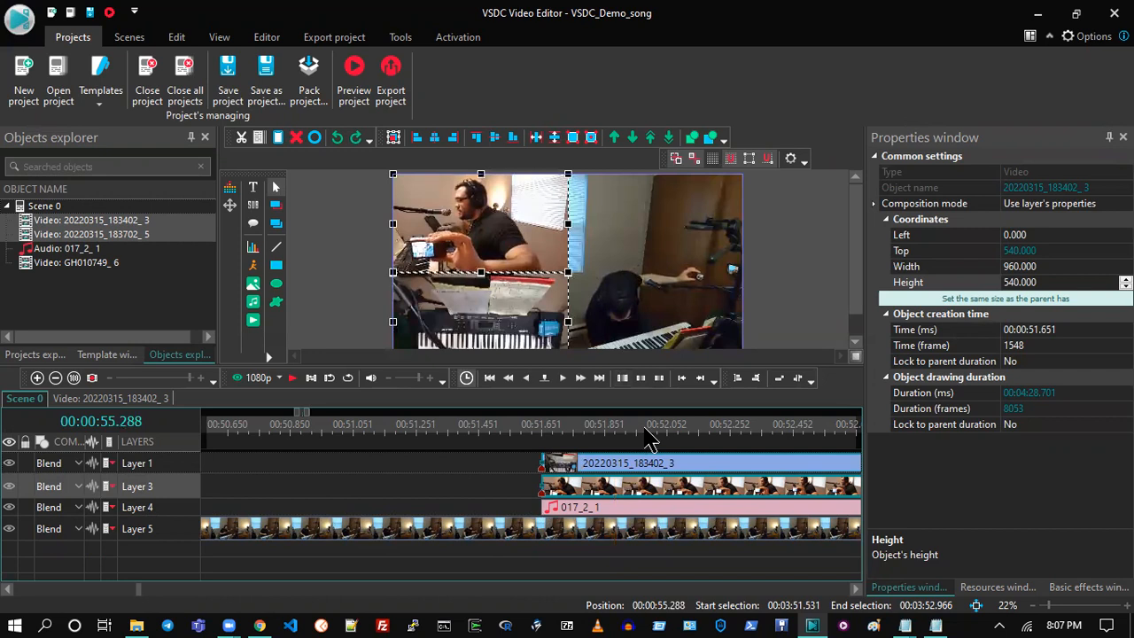
- Place the playhead at 00:00:56.790, past the start of the synced clips
left_click(110, 379)
scroll(110, 379, "down", 2)
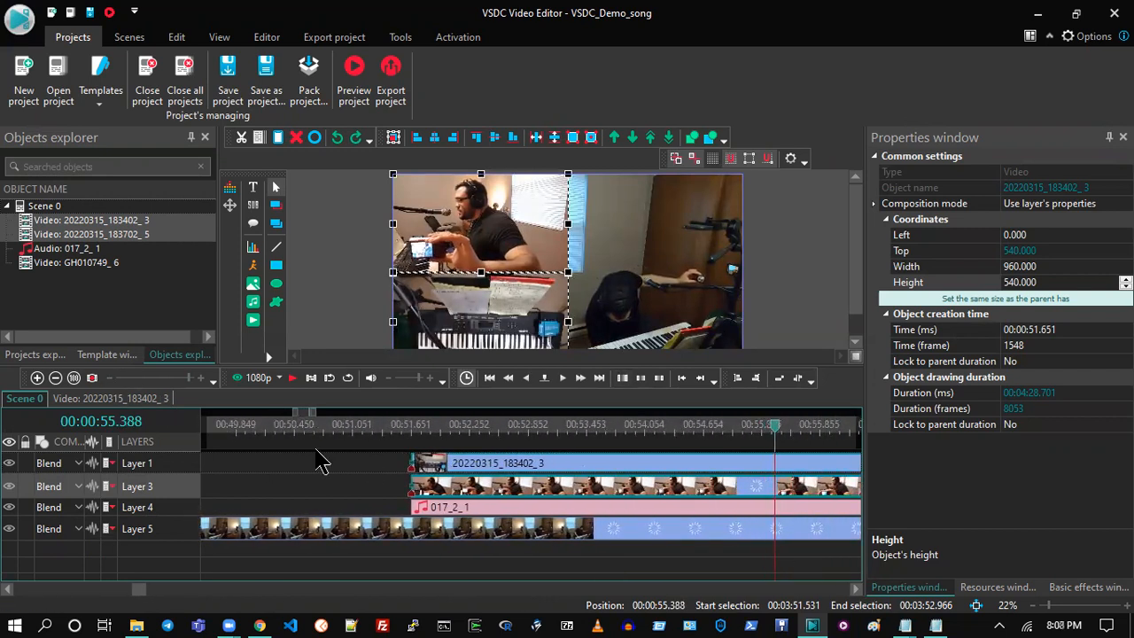
left_click(856, 588)
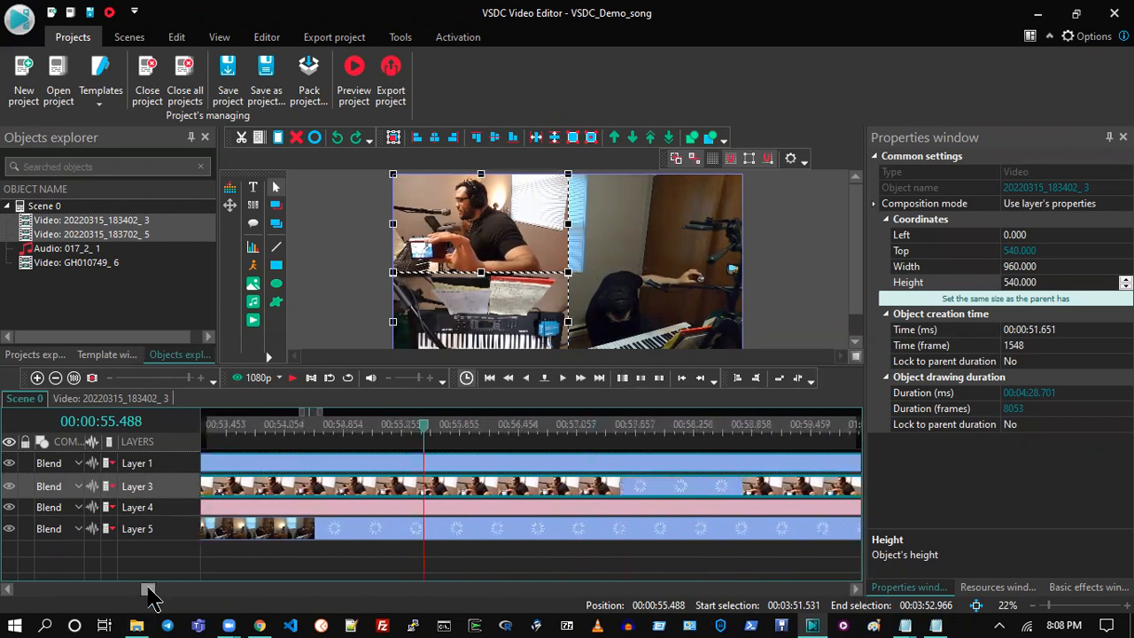
left_click(551, 553)
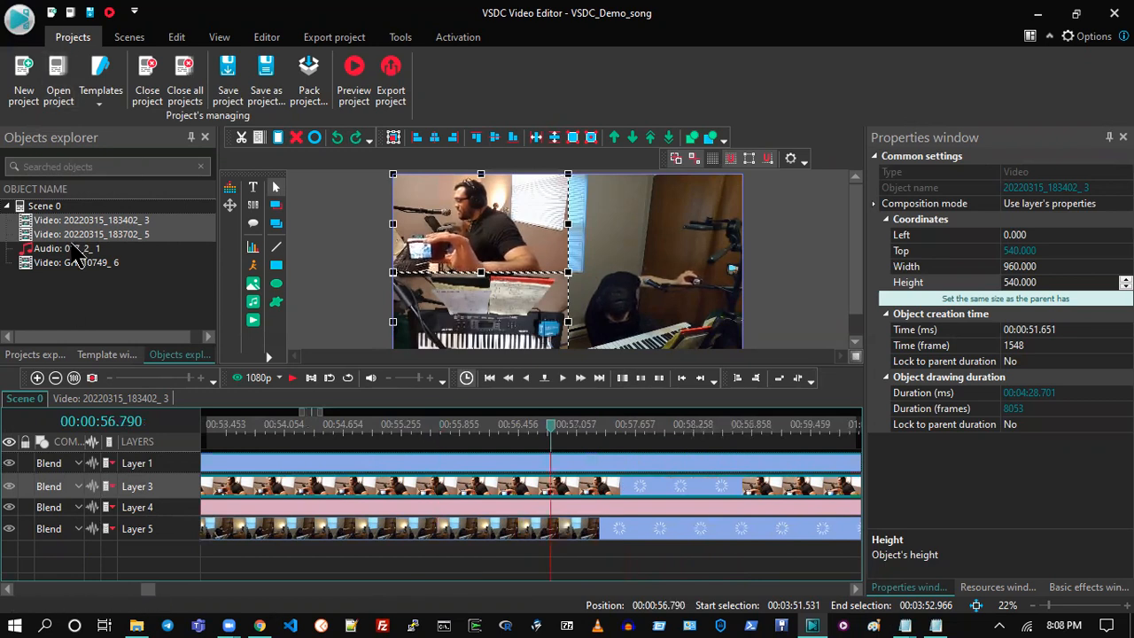
- Move the 20220315_183402 and 20220315_183702 videos and the 017_2 audio together so that they start at 00:00:56.790
left_click(71, 221)
left_click(64, 248, "shift")
left_click_drag(611, 483, 601, 476)
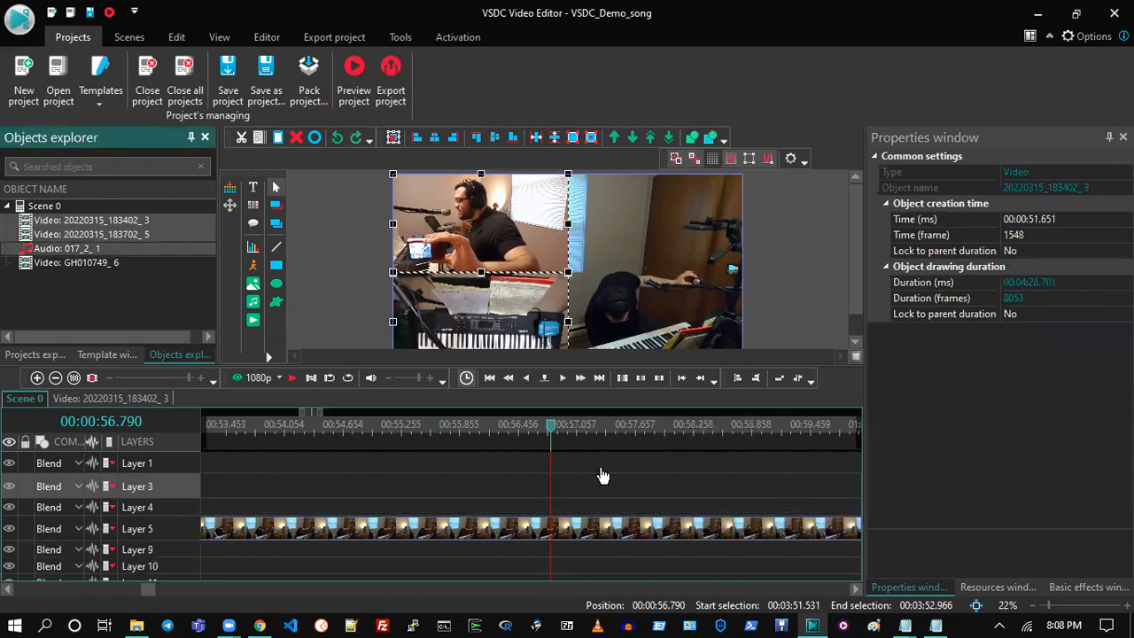
left_click_drag(782, 464, 833, 461)
left_click_drag(549, 470, 572, 467)
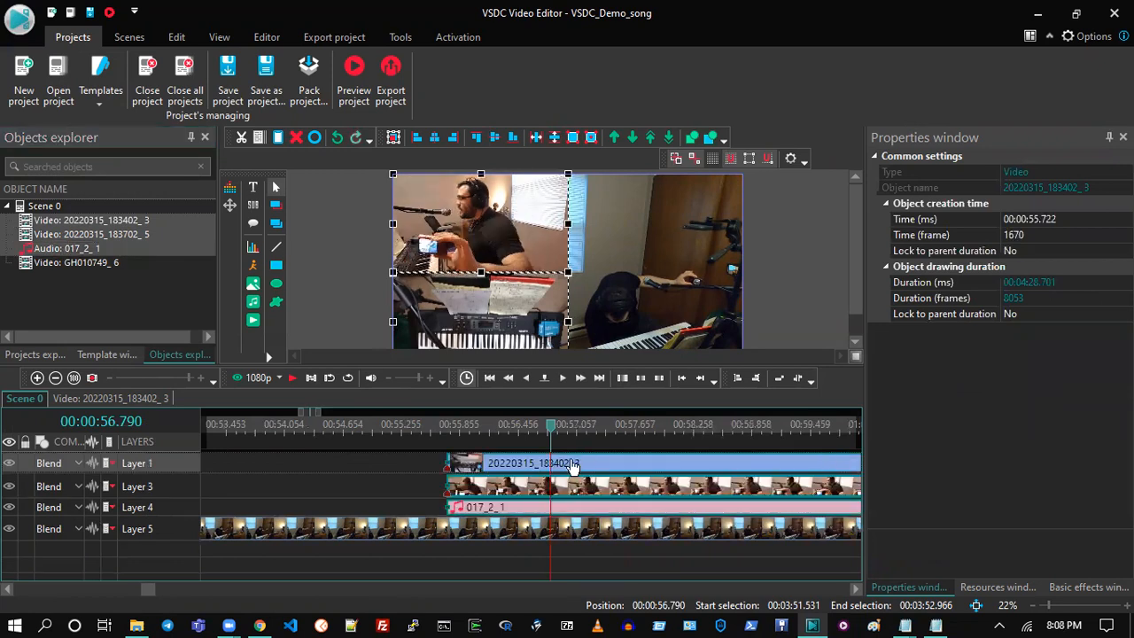
left_click_drag(656, 474, 621, 472)
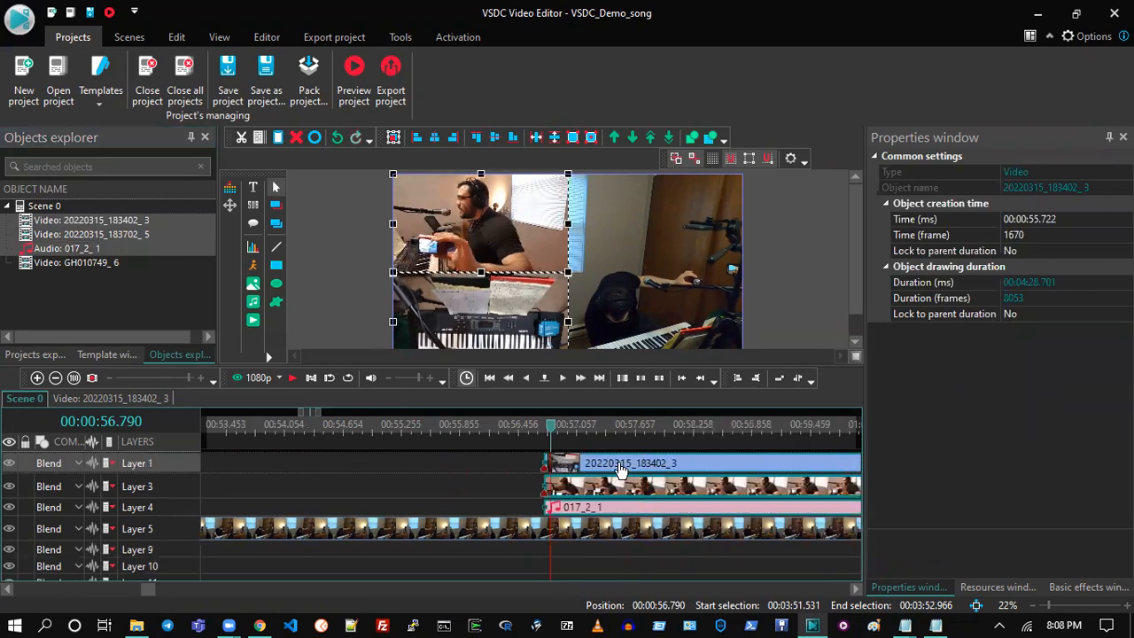
left_click(522, 468)
left_click(585, 470)
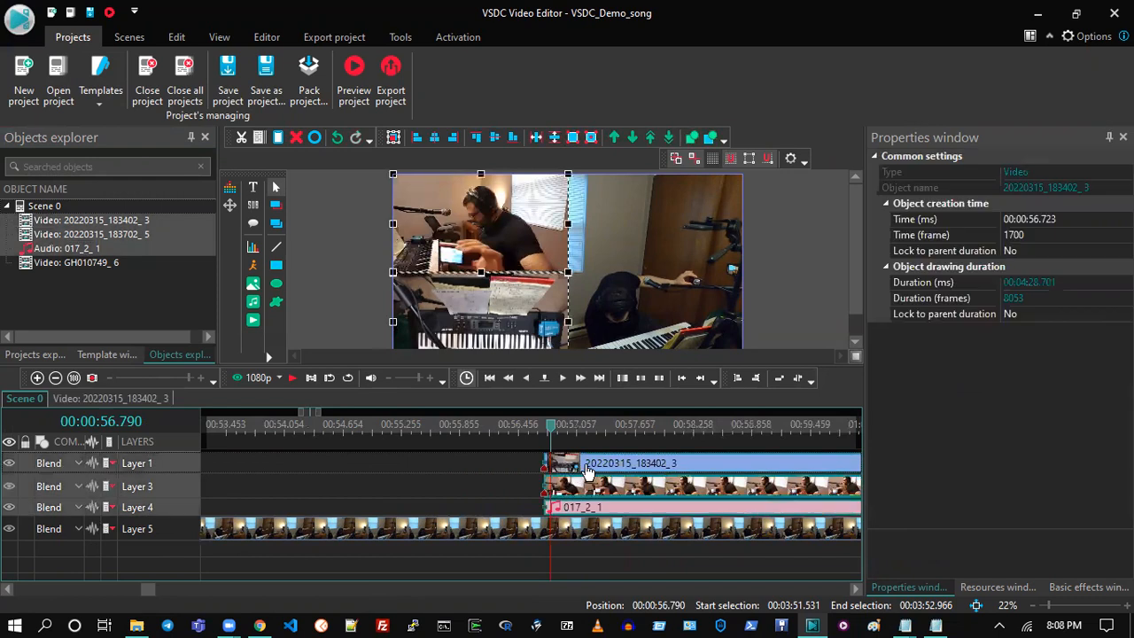
key("ctrl+z")
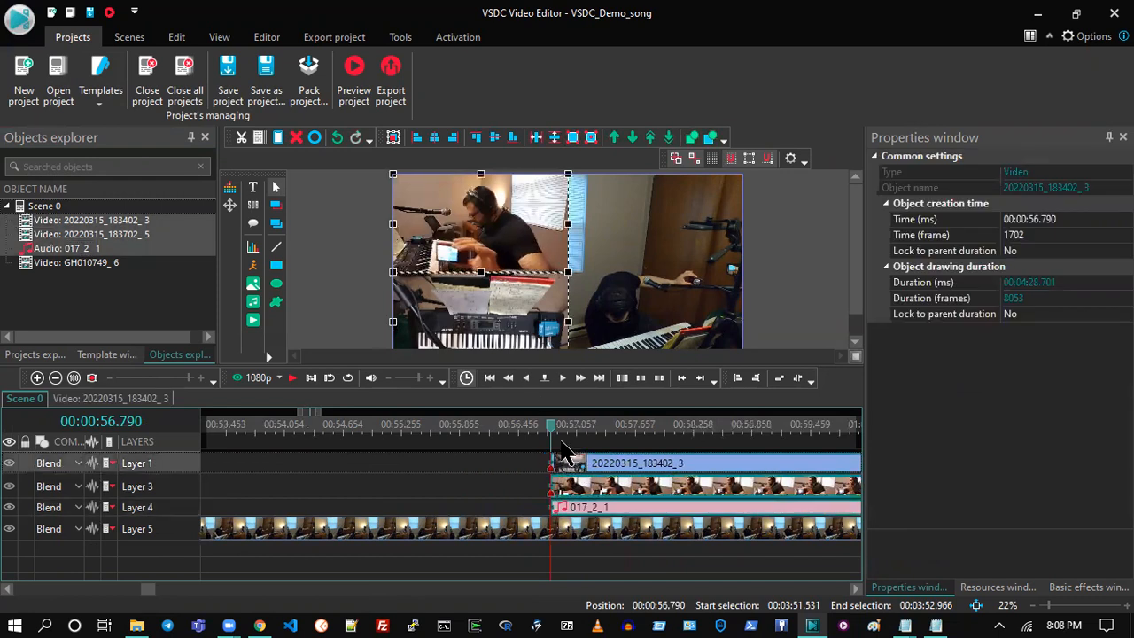
- Shift both camera videos and the 017_2 audio together to start at 00:00:58.024, and save the project
left_click(856, 589)
left_click_drag(856, 589, 856, 589)
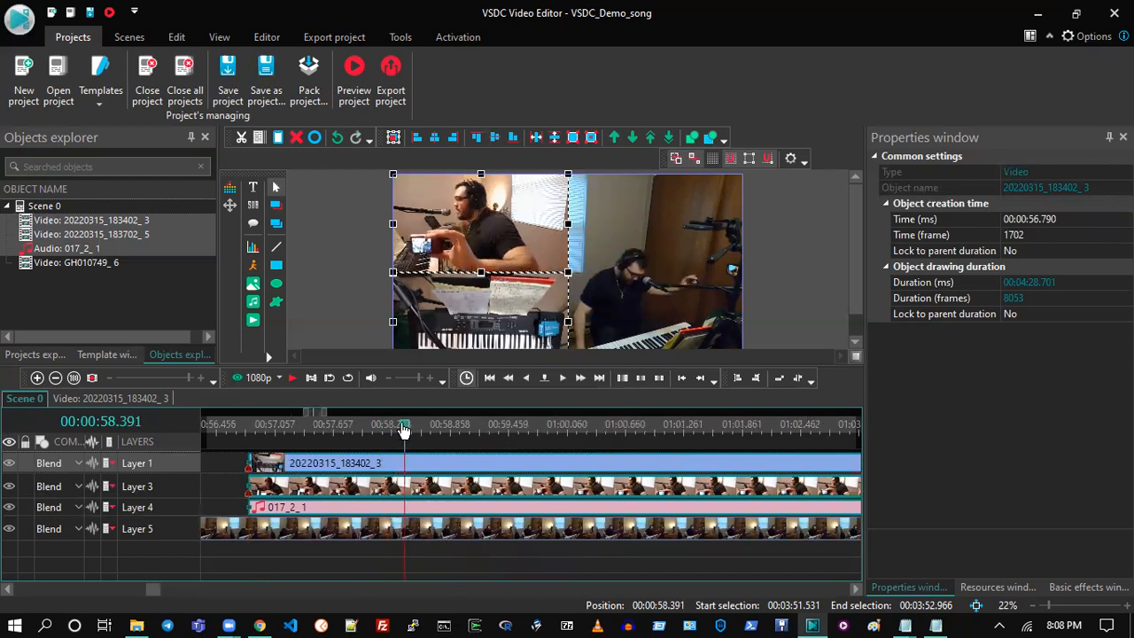
key("Left")
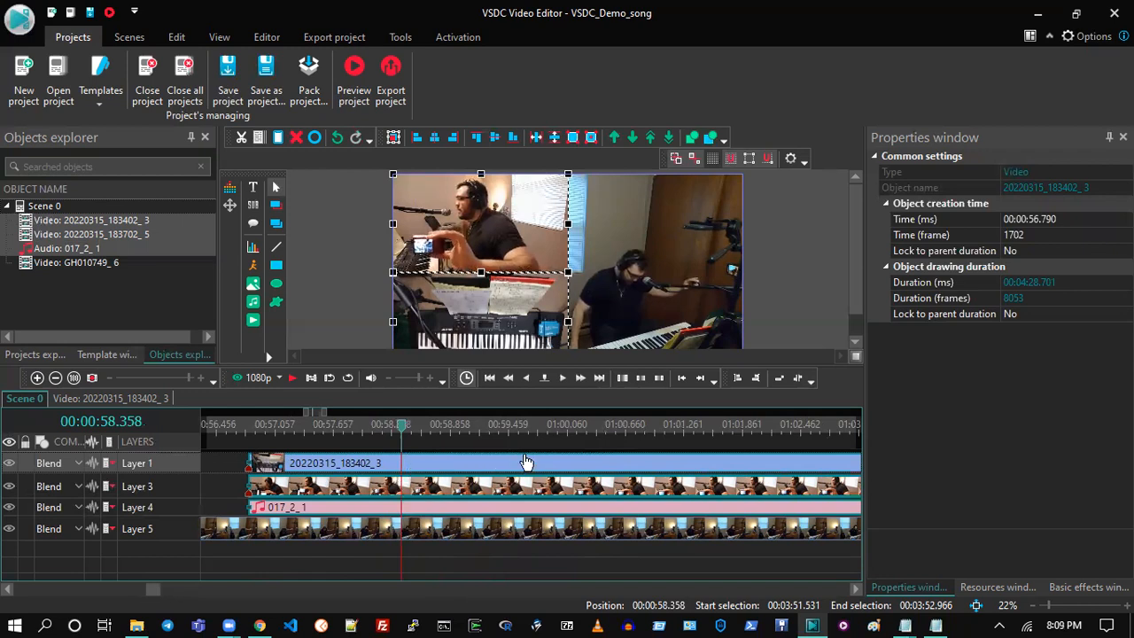
key("ctrl+z")
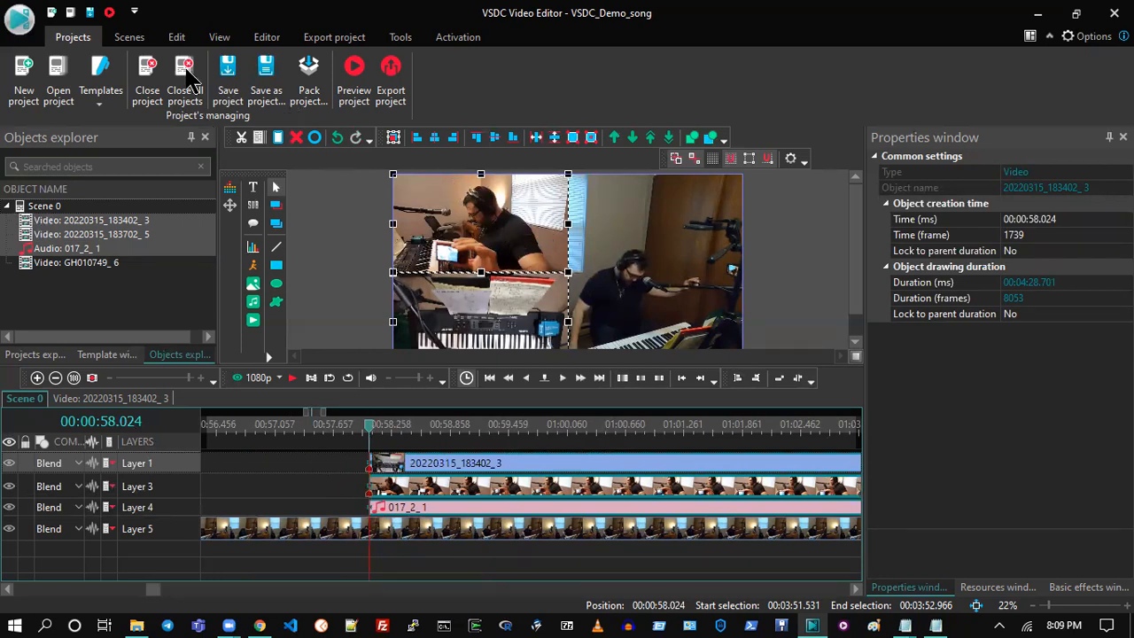
left_click(239, 80)
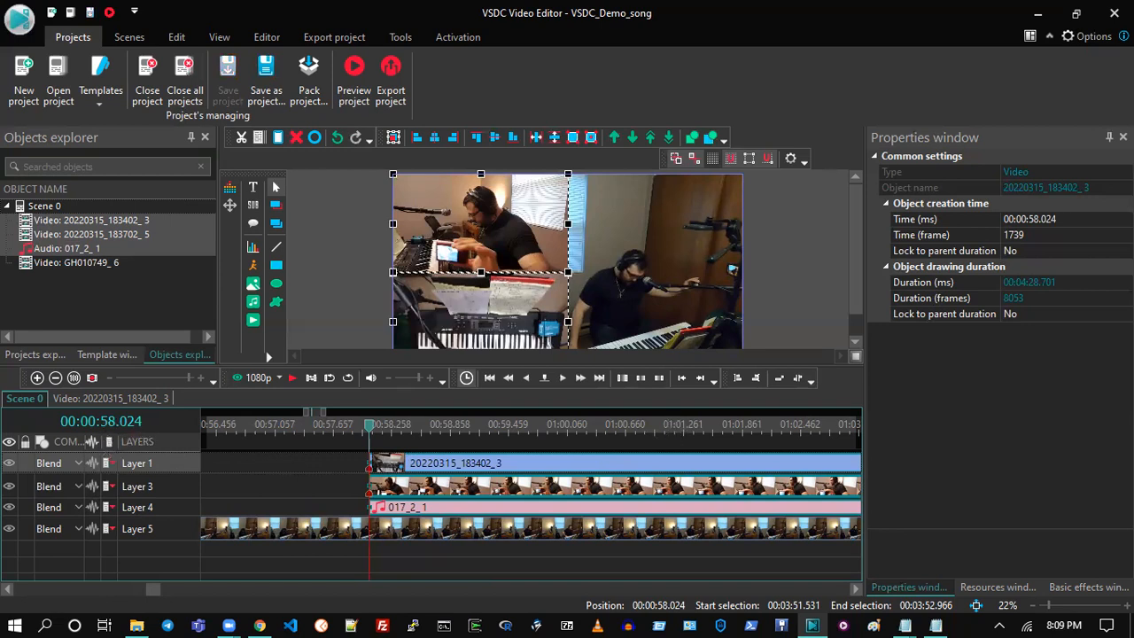
- Switch to Notepad, replace the noted 41.174 with 58.024, delete the 51.651 entry, and minimize the window
key("alt+Tab")
left_click_drag(314, 346, 107, 342)
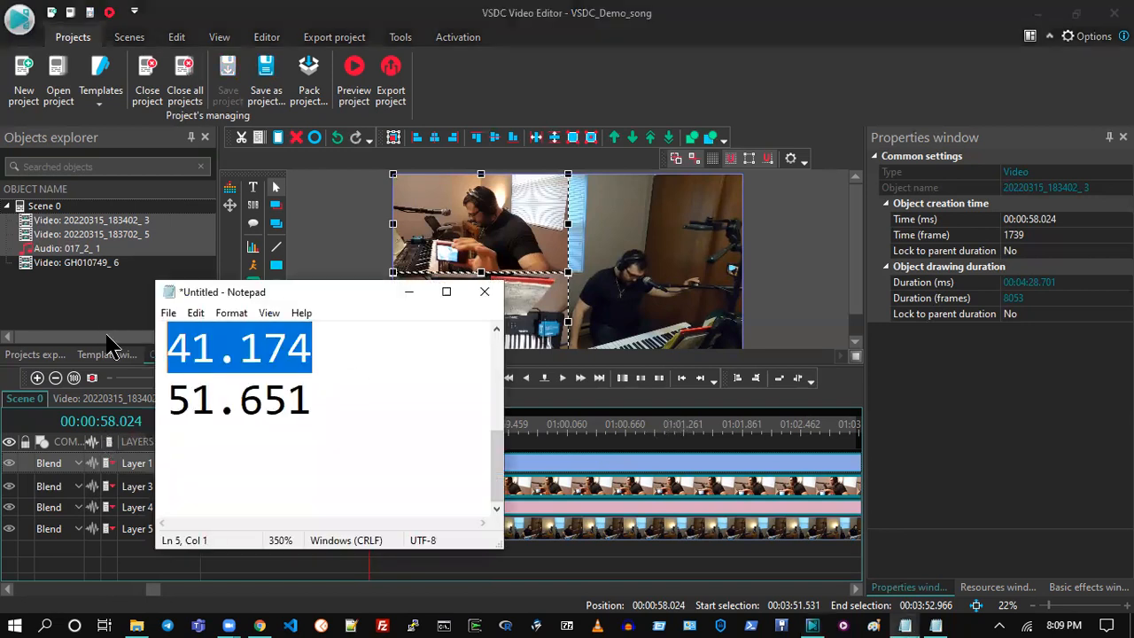
type("58.024")
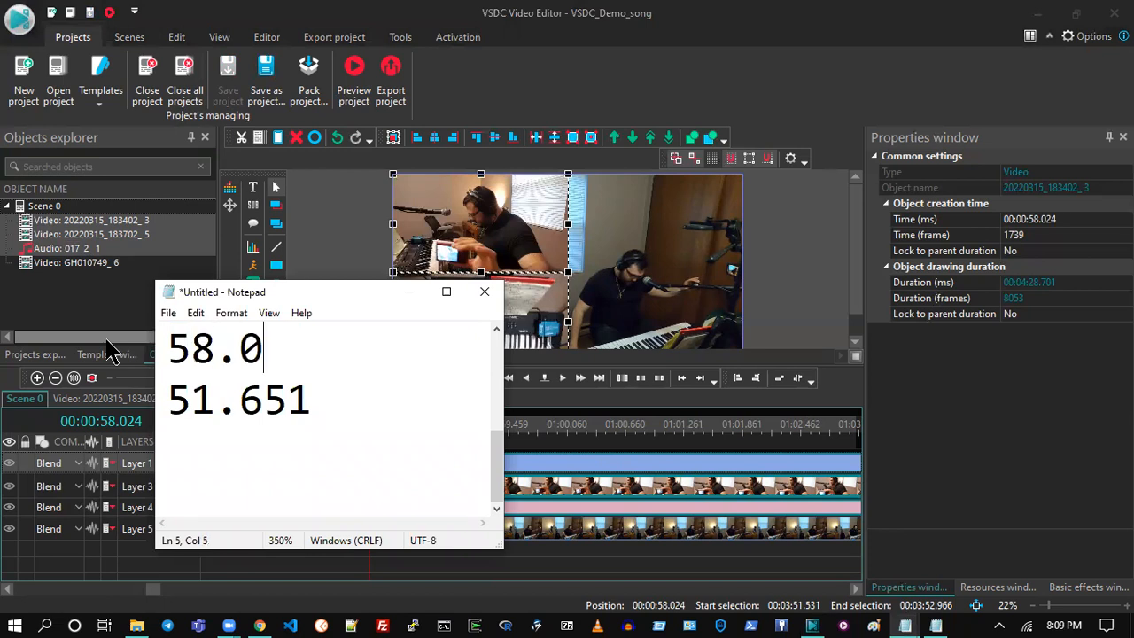
left_click_drag(473, 433, 174, 398)
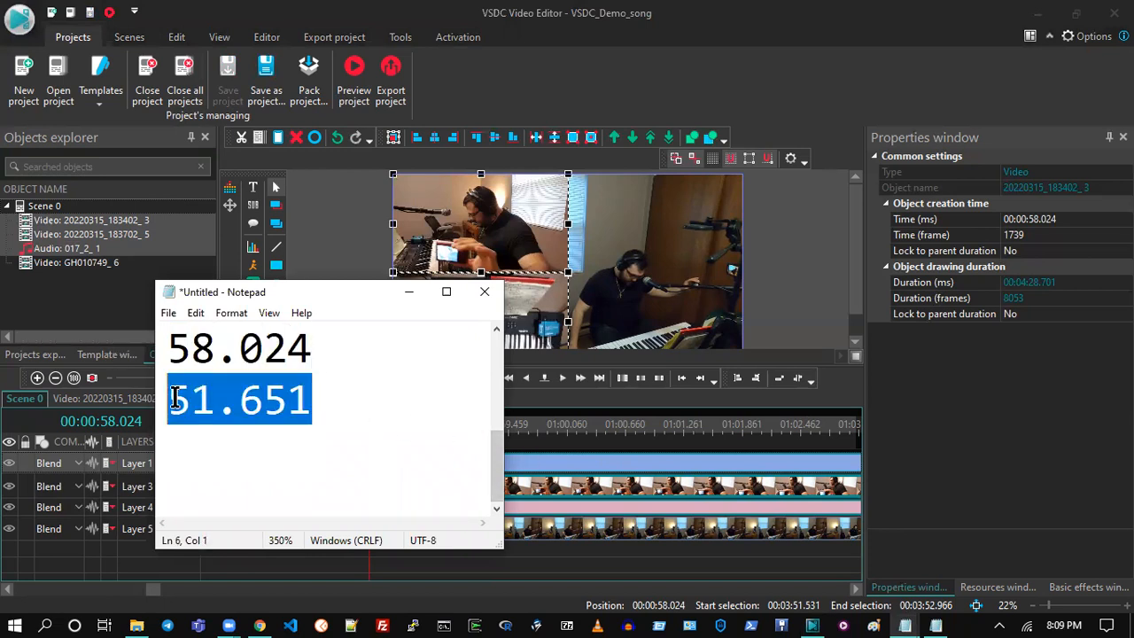
key("BackSpace")
key("Return")
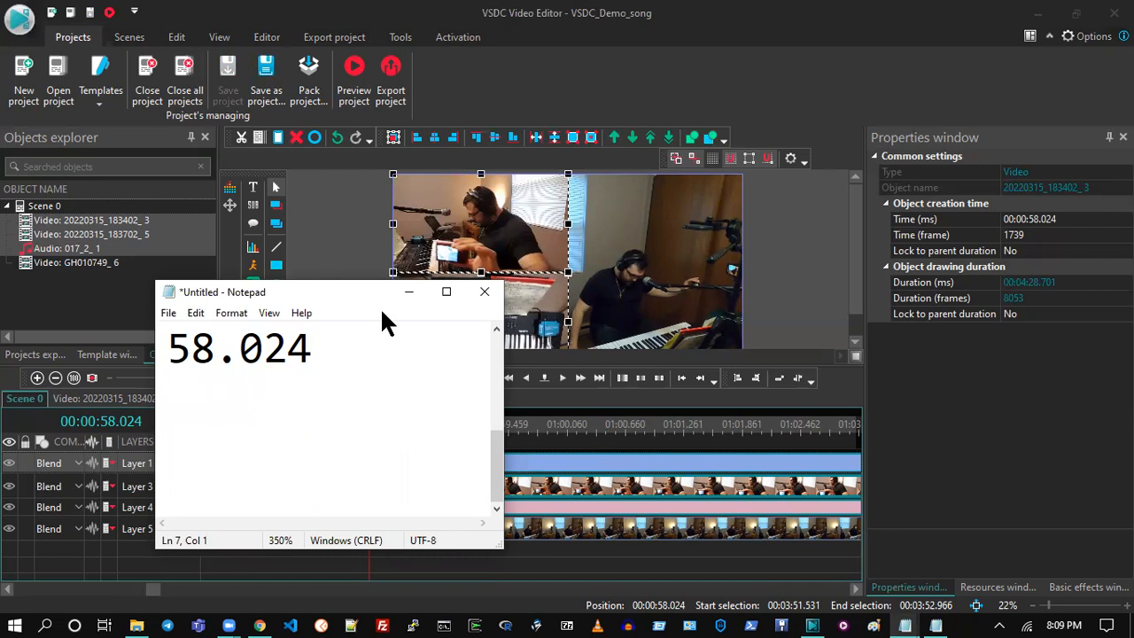
left_click(408, 292)
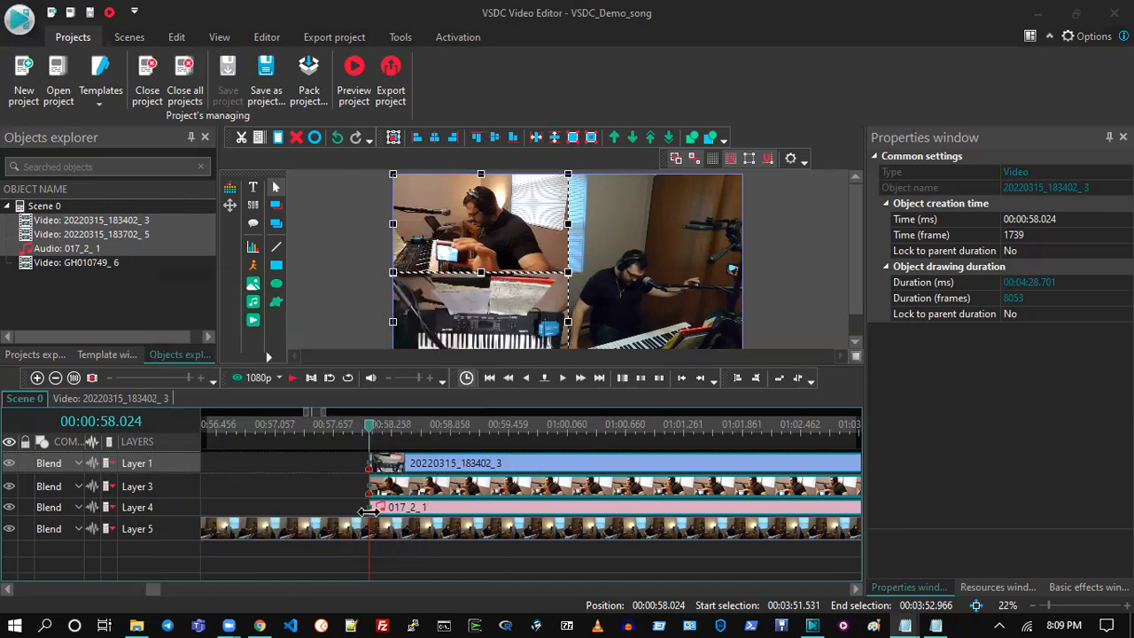
- Delete the 20220315_183402 and 20220315_183702 videos from the scene, and preview the 017_2 audio's sync with the GH010749 footage
left_click(328, 469)
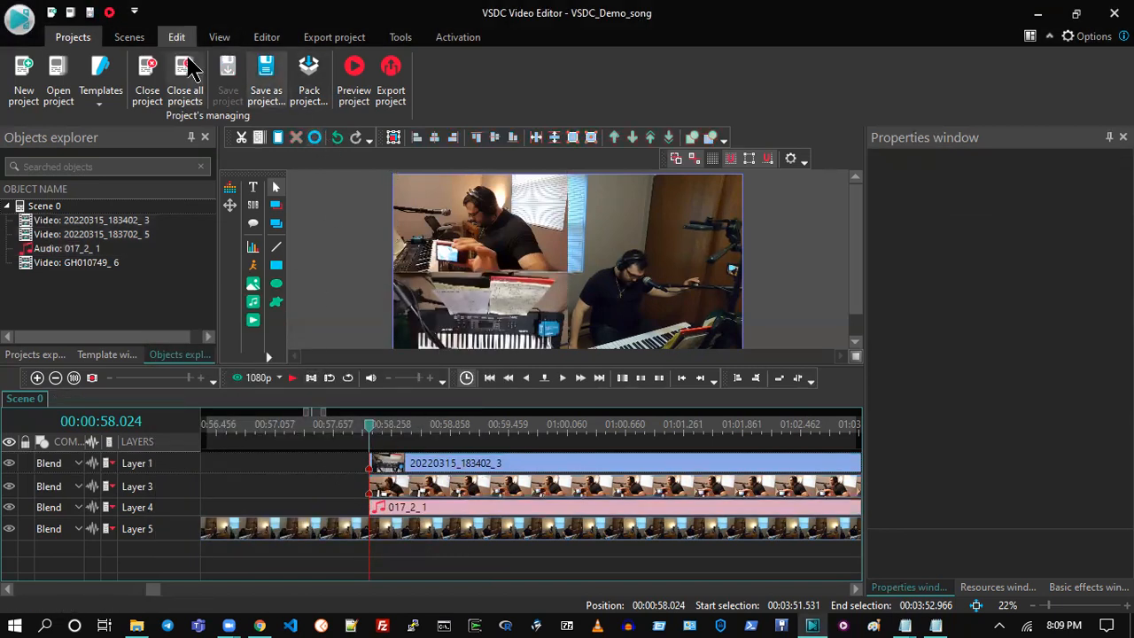
left_click_drag(359, 462, 403, 492)
key("Delete")
left_click(241, 378)
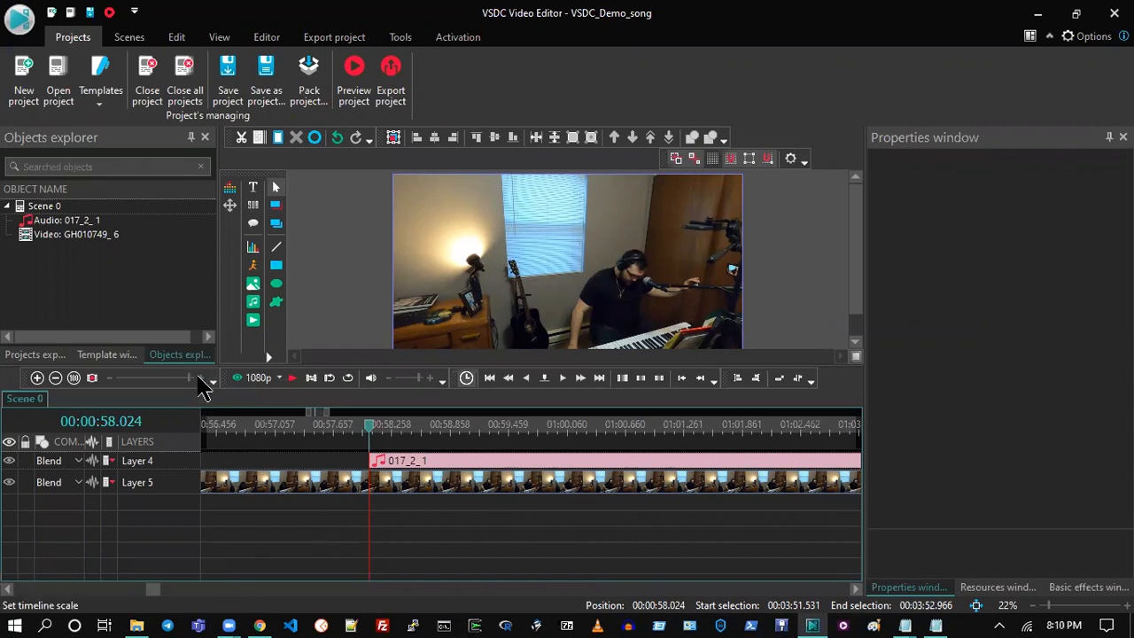
- Preview the scene at 240p from 00:00:58.024, and set the preview quality back to 1080p
left_click(201, 381)
left_click(201, 381)
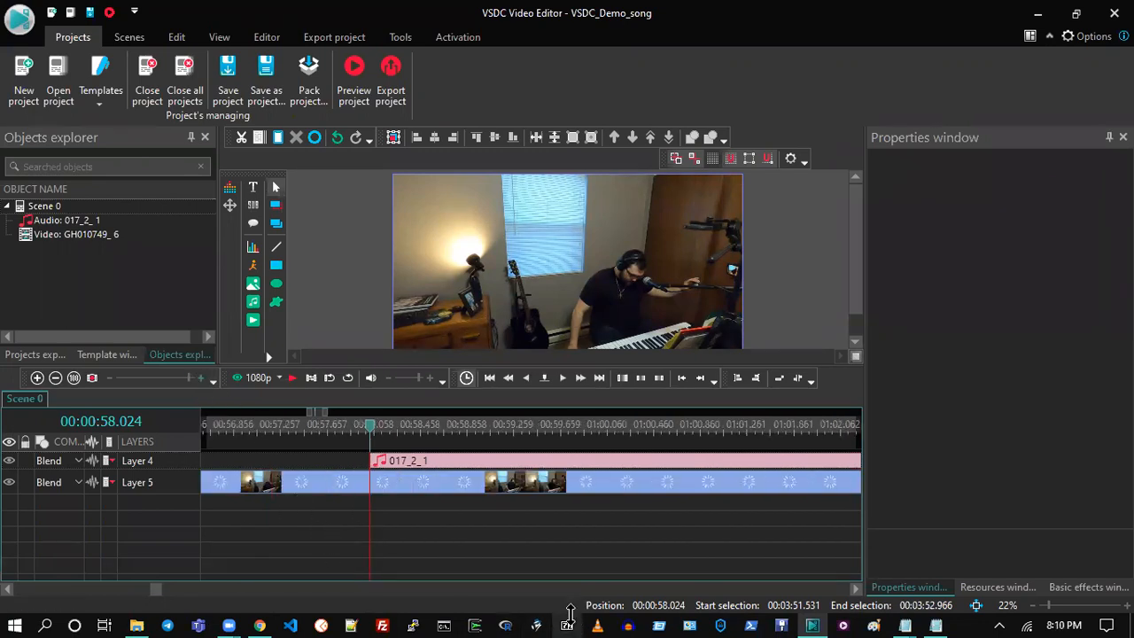
left_click(278, 380)
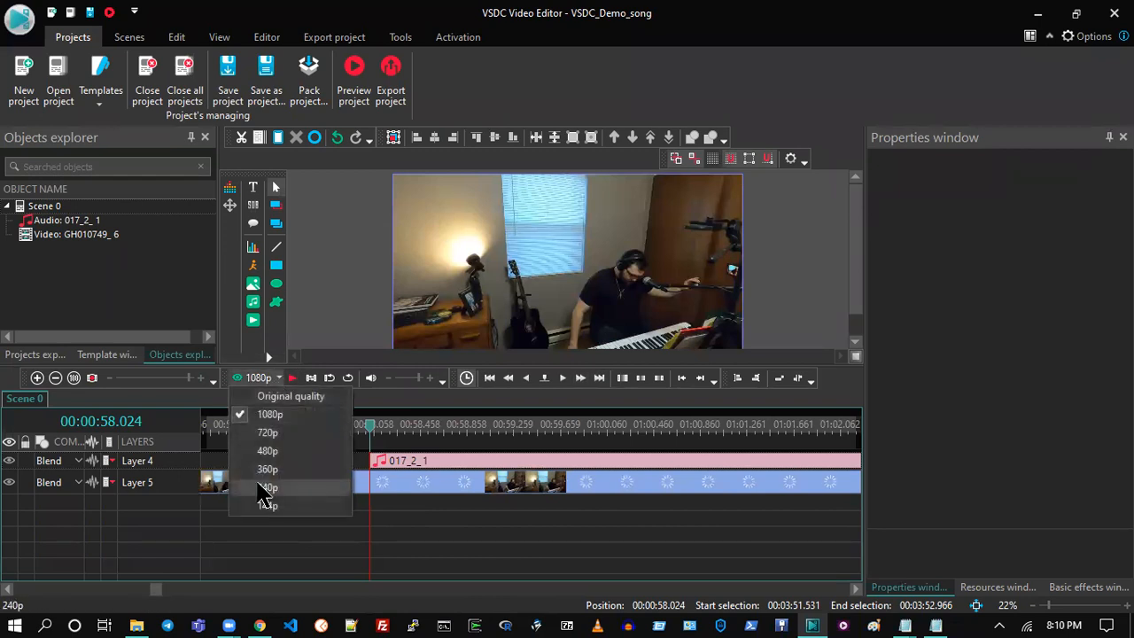
left_click(262, 492)
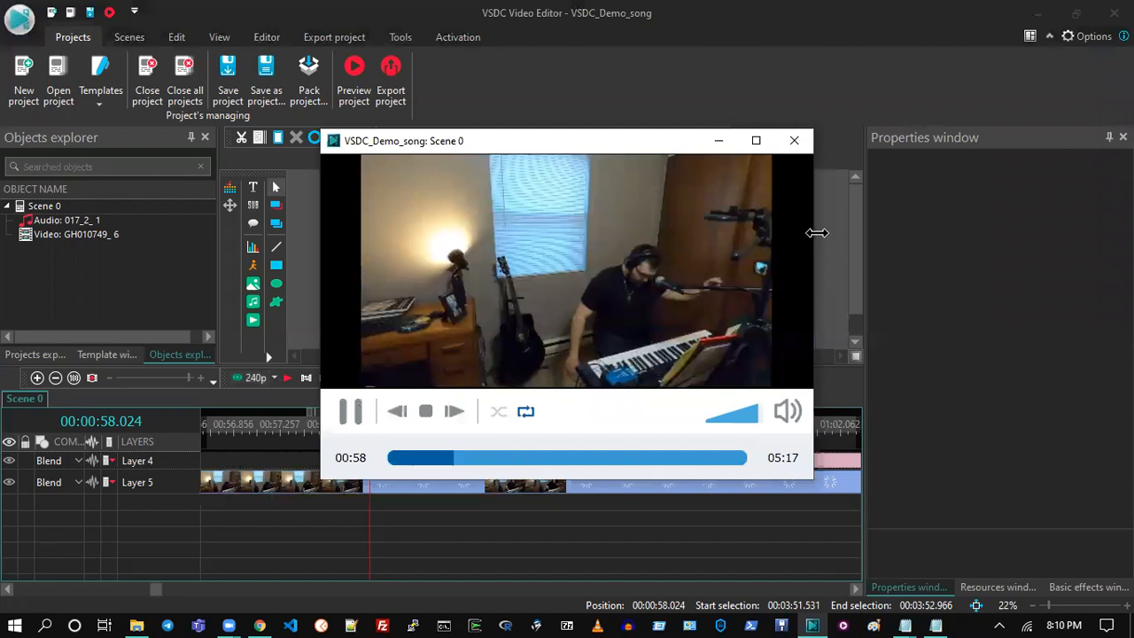
left_click(797, 144)
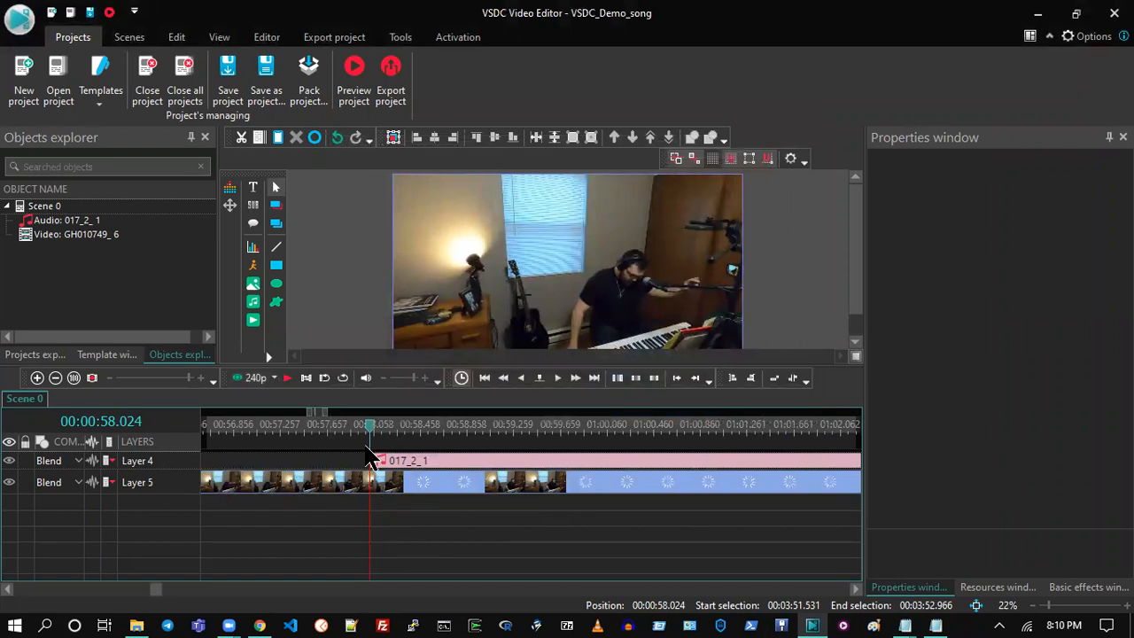
left_click(367, 428)
left_click(255, 377)
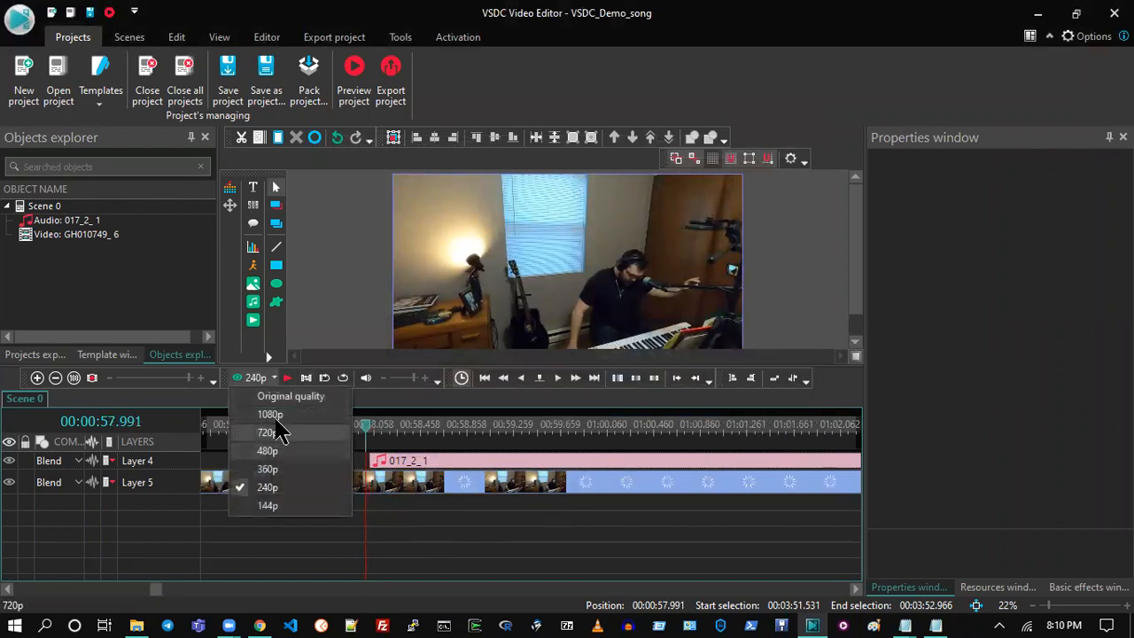
left_click(277, 415)
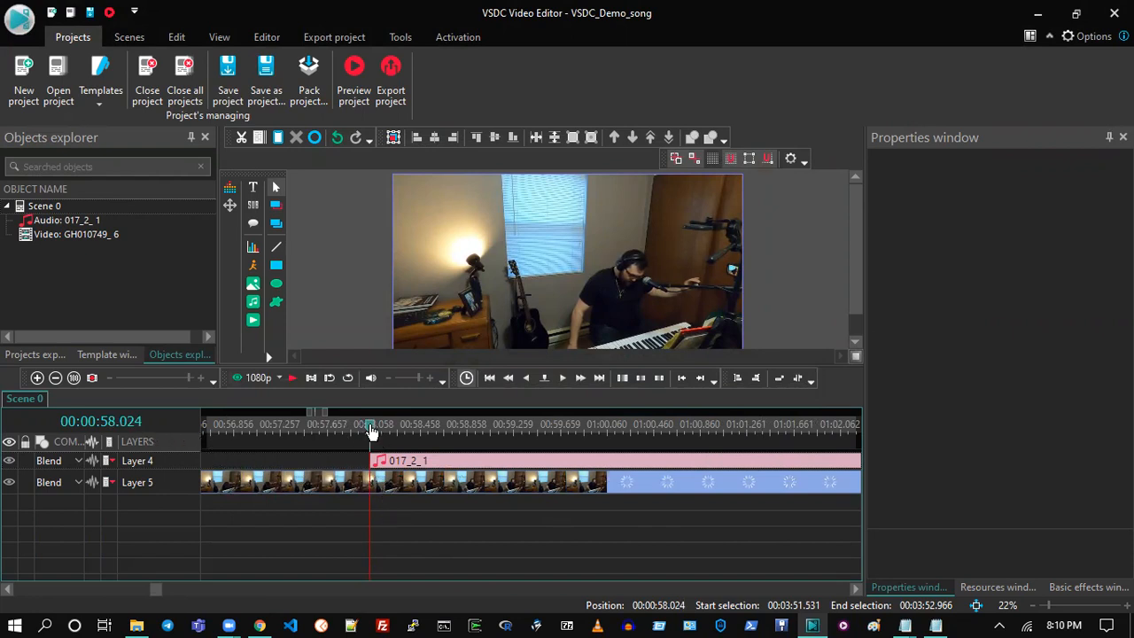
- Move the 017_2 audio one frame earlier to start at 00:00:57.991, and preview its sync with the GH010749 footage
left_click(362, 479)
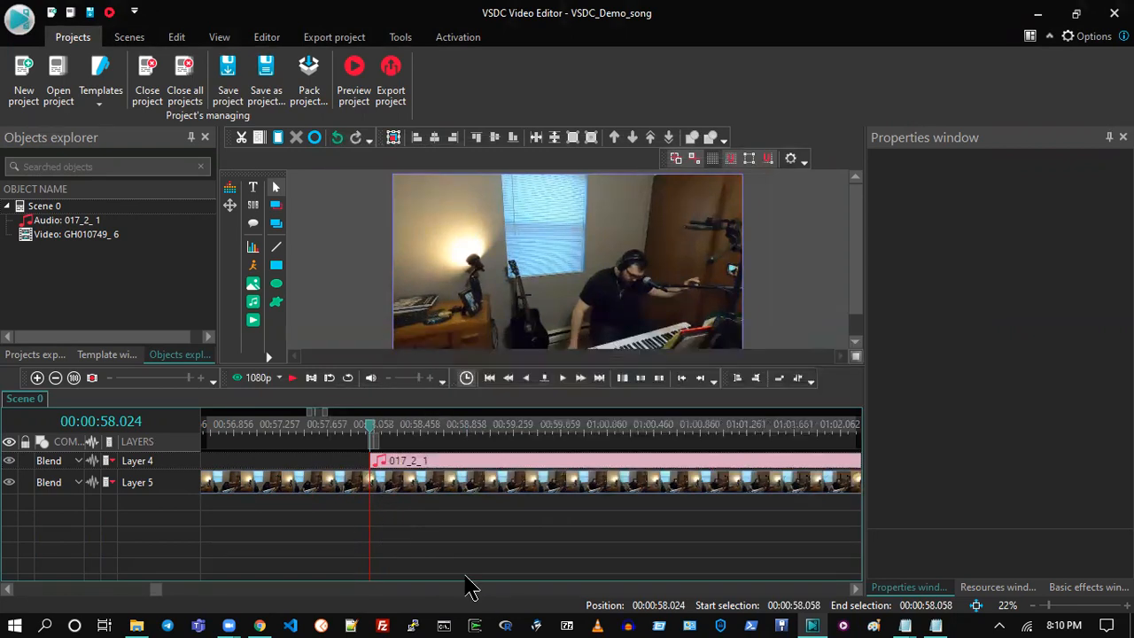
left_click(366, 427)
key("Right")
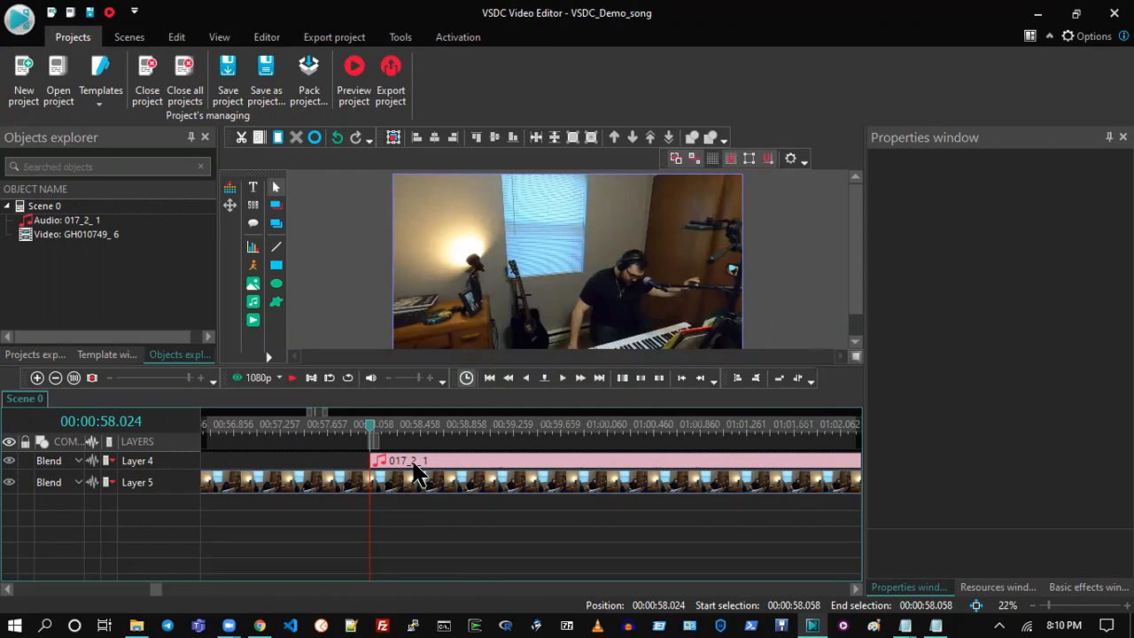
left_click(417, 467)
key("Left")
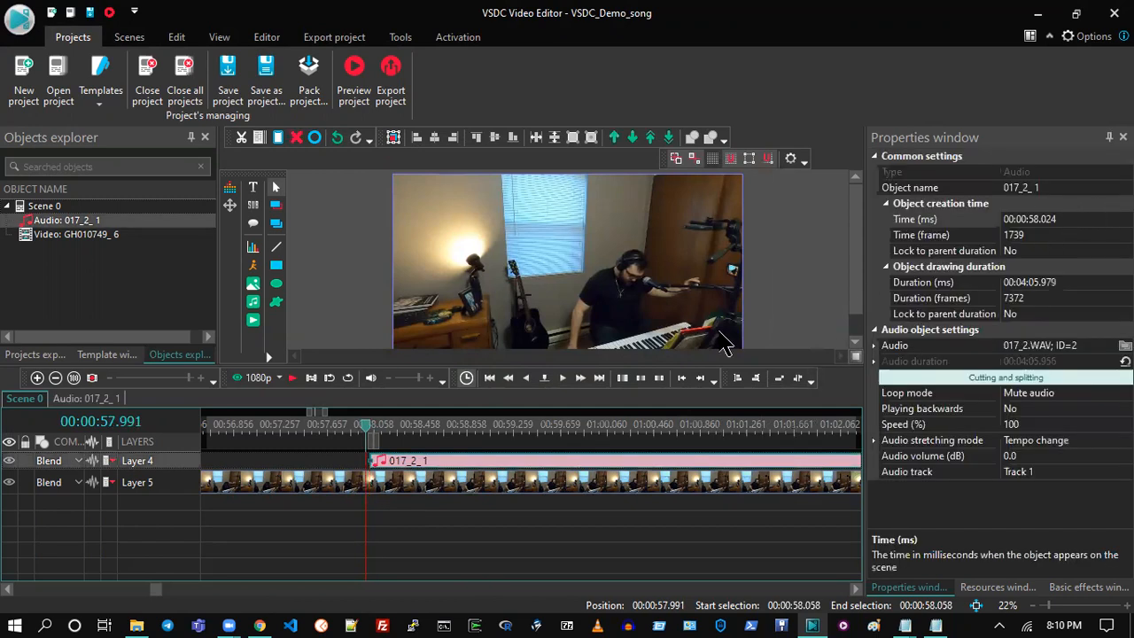
left_click_drag(308, 467, 304, 462)
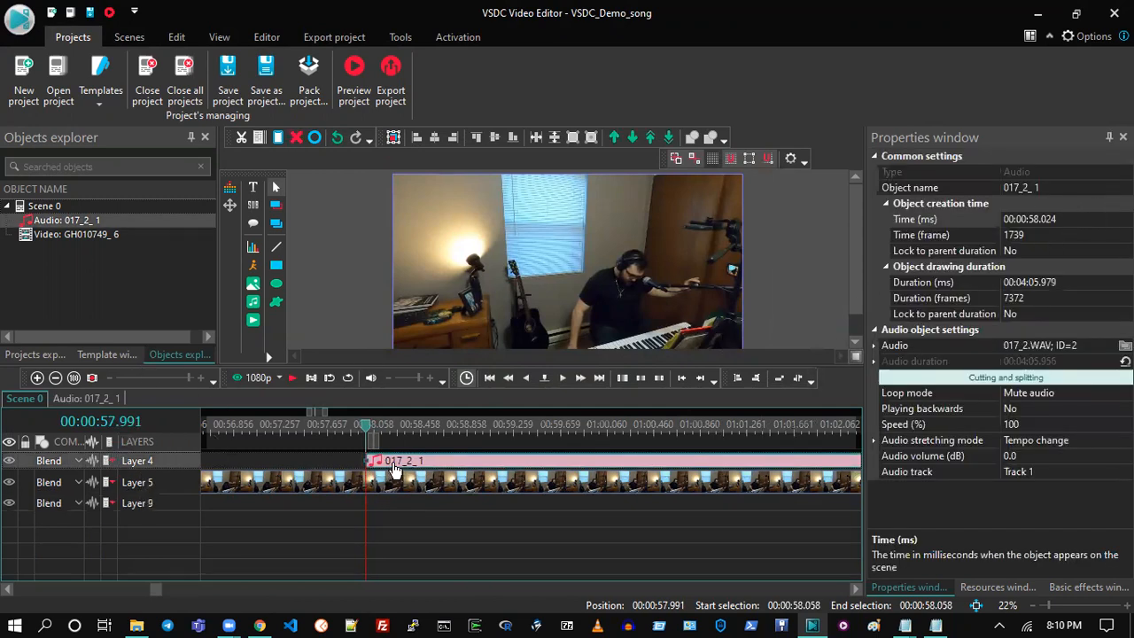
left_click(249, 377)
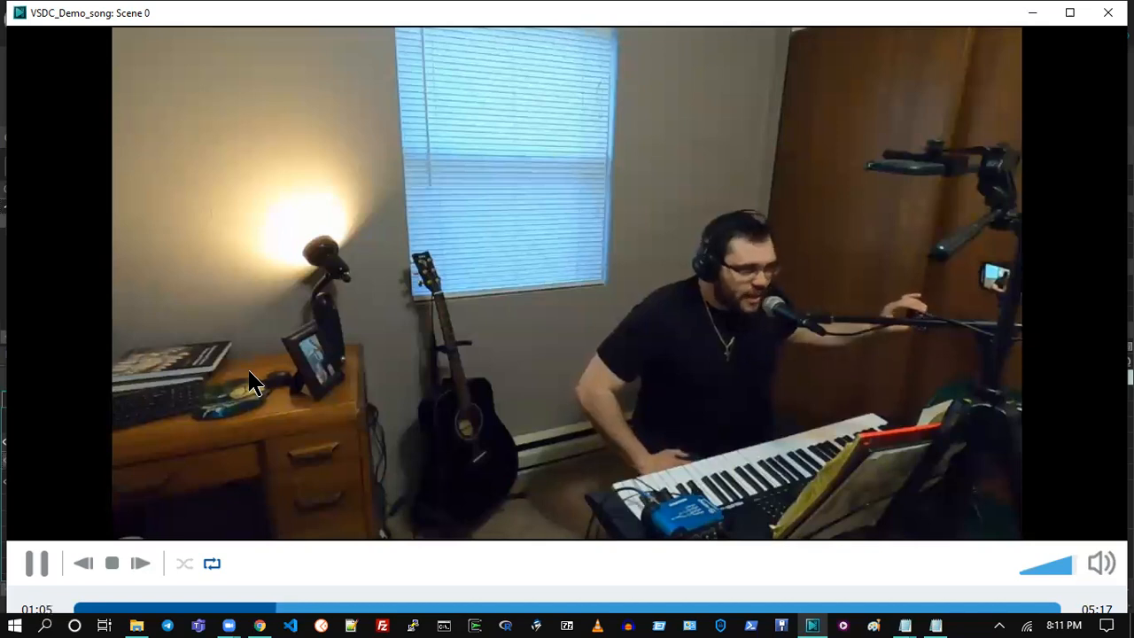
key("Escape")
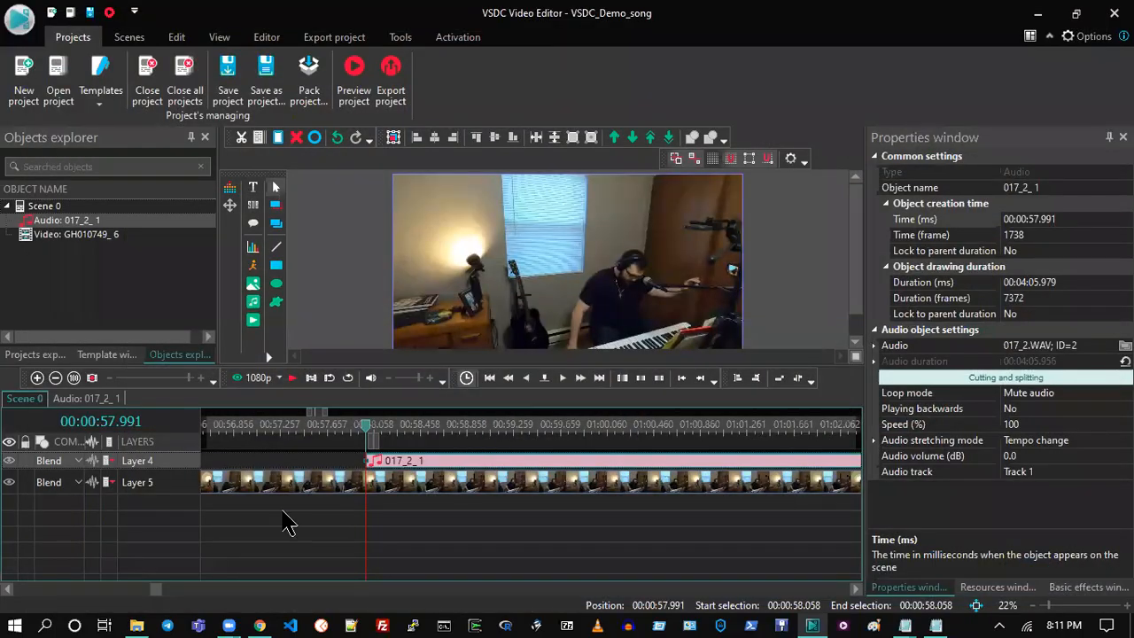
- Move the 017_2 audio to start at 00:00:58.058, and preview its sync with the GH010749 footage
left_click(390, 443)
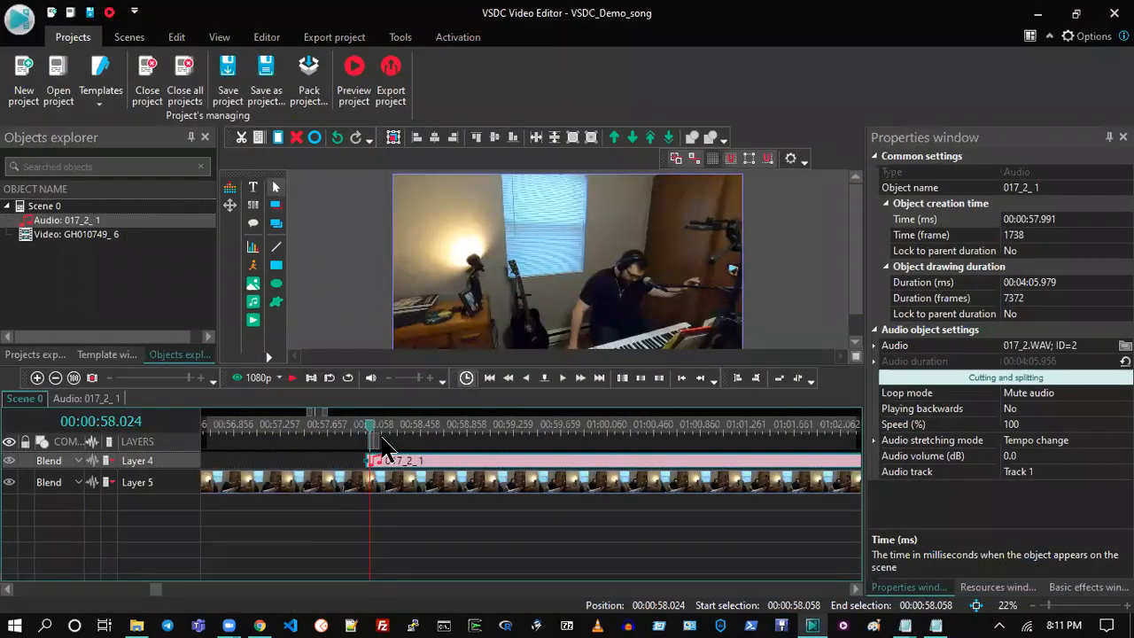
left_click_drag(410, 466, 418, 467)
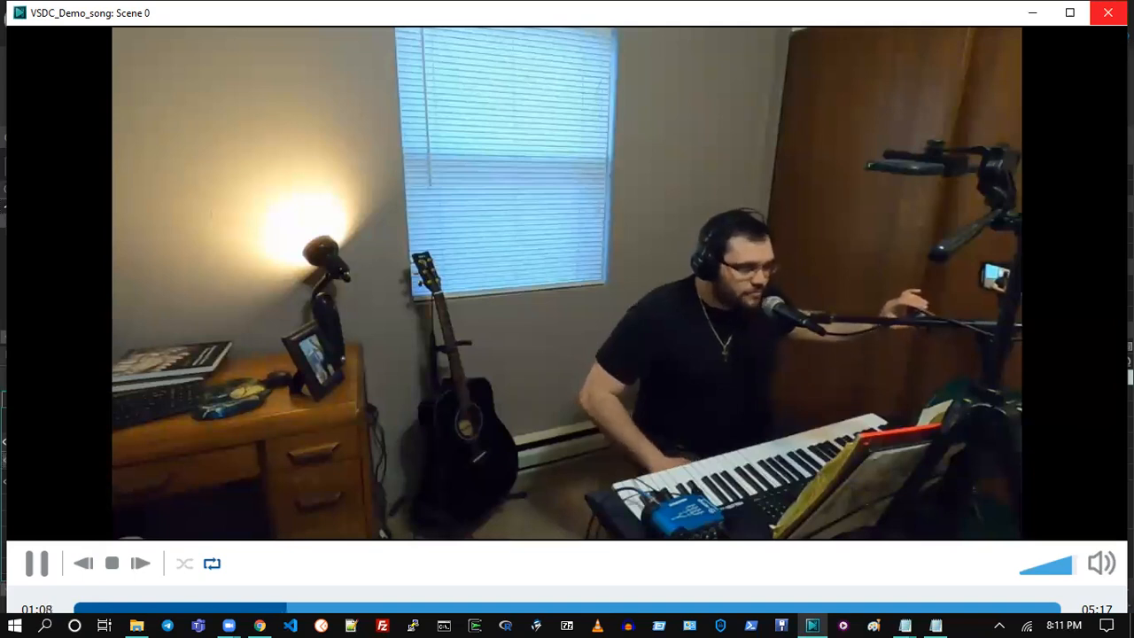
key("Escape")
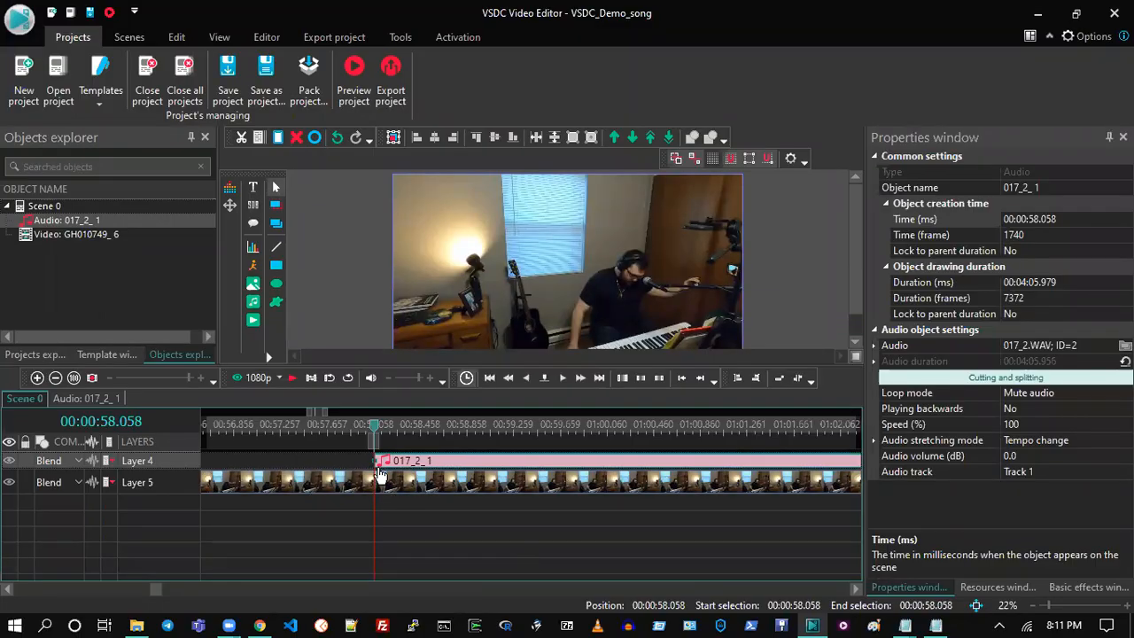
- Try the 017_2 audio at 00:00:58.024, preview its sync with the footage, and undo the move
left_click(370, 428)
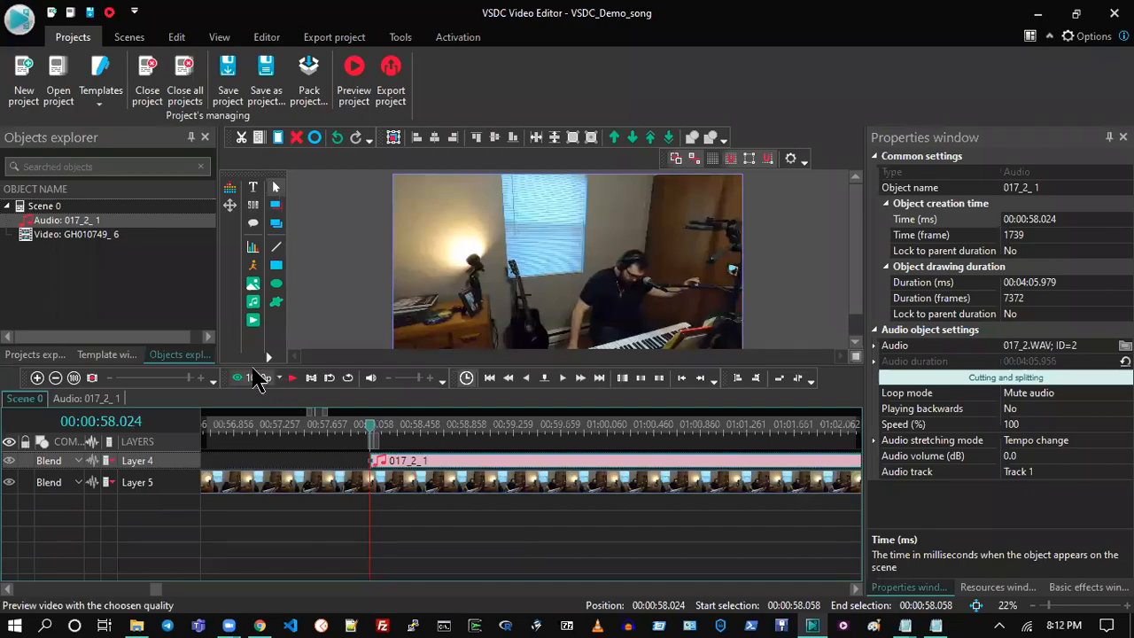
left_click(238, 377)
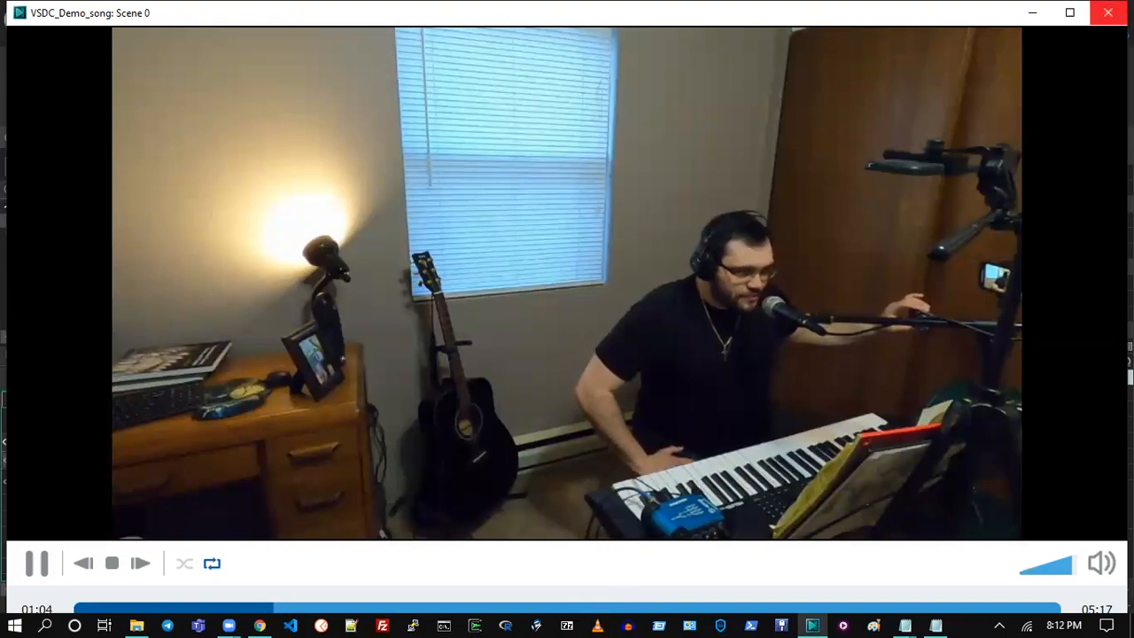
left_click(1107, 13)
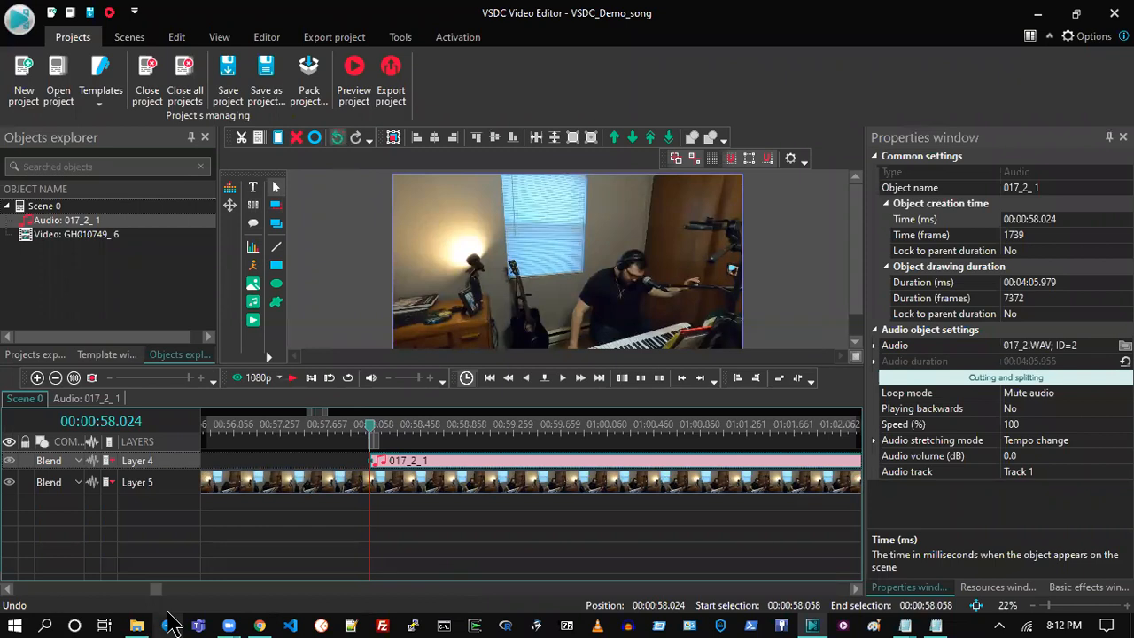
key("ctrl+z")
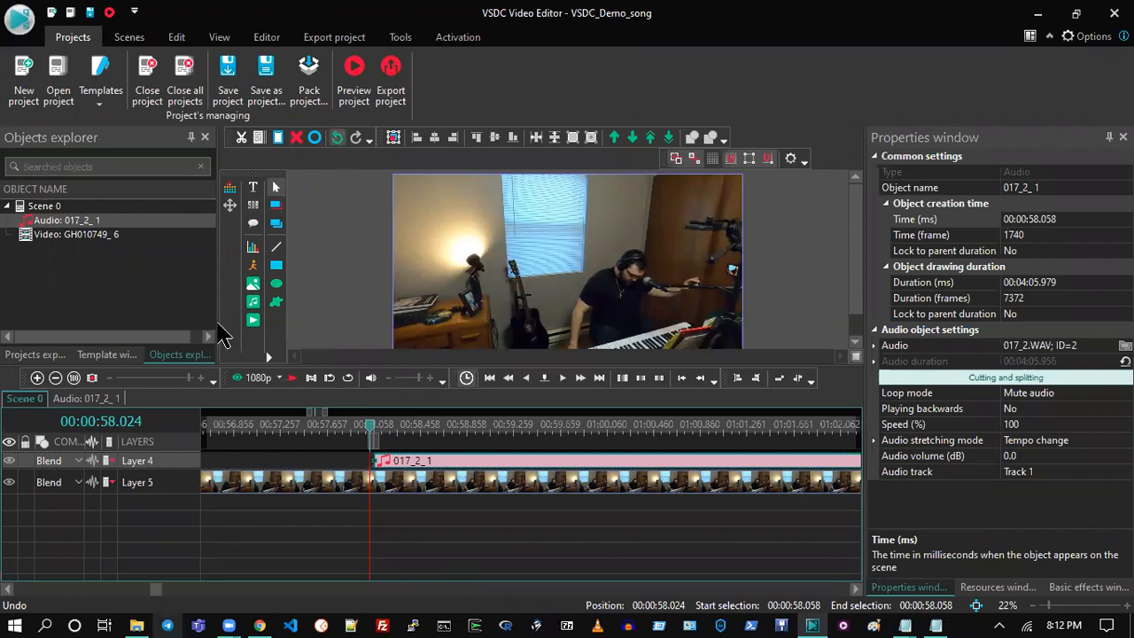
- Undo the remaining trial moves of the 017_2 audio and the removal of the two 20220315 camera videos
left_click(334, 139)
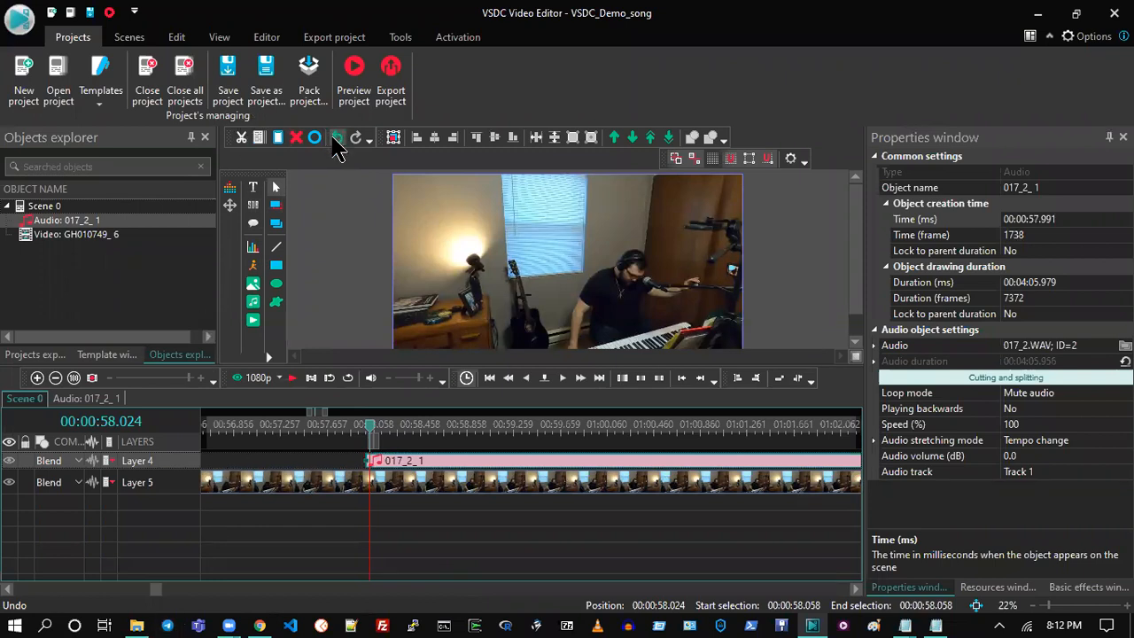
left_click(335, 142)
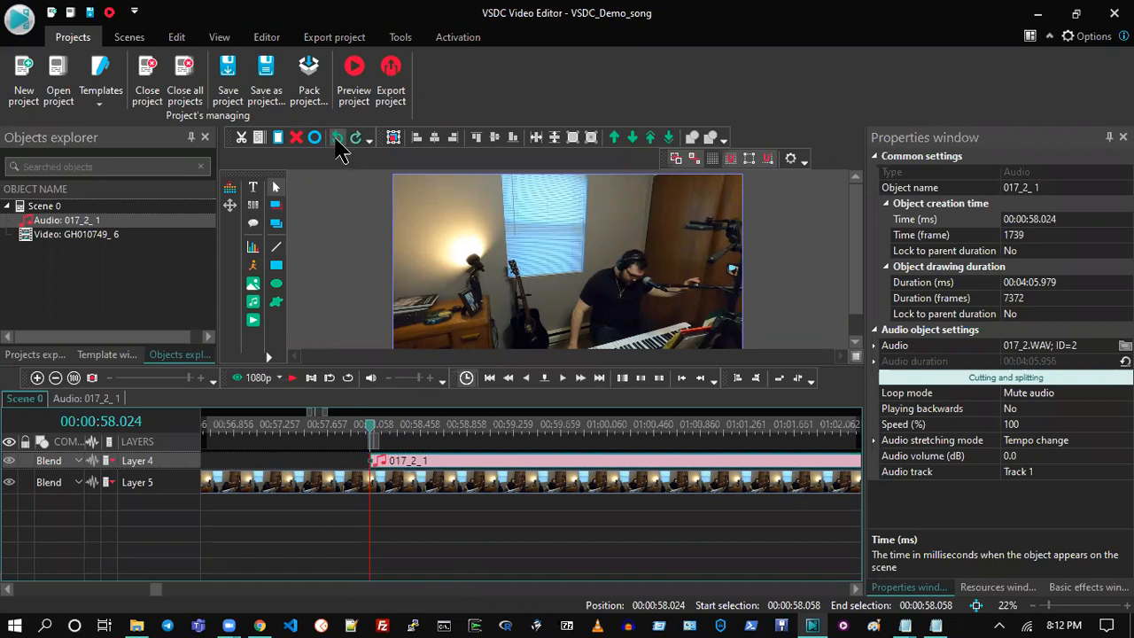
key("ctrl+z")
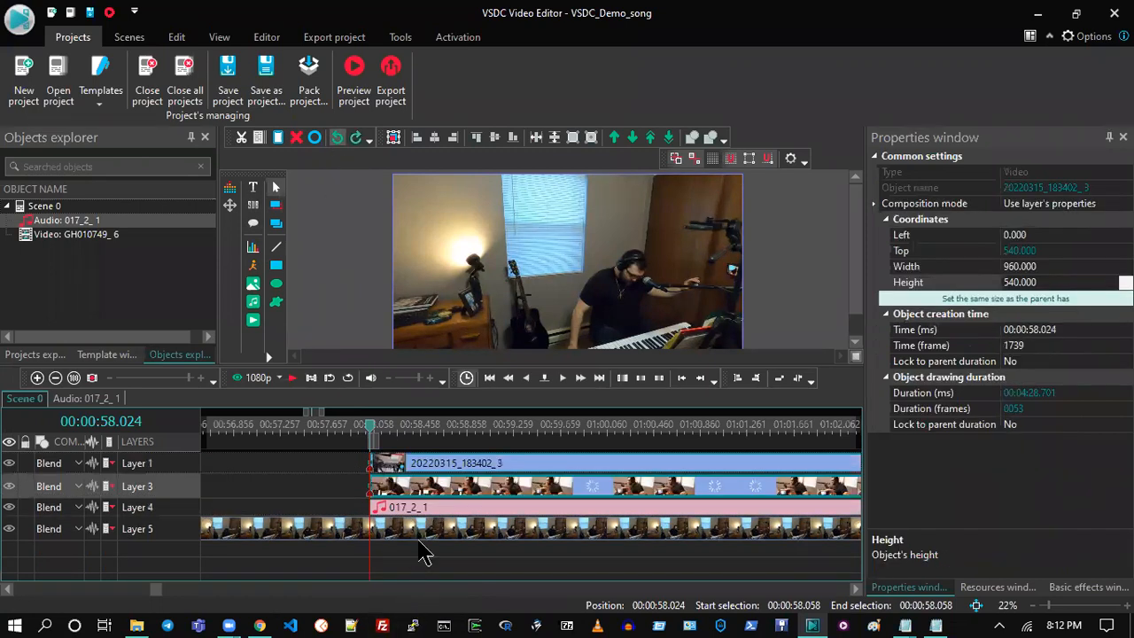
- Split the GH010749 video at 00:00:58.024 and delete the part before the split
left_click(392, 527)
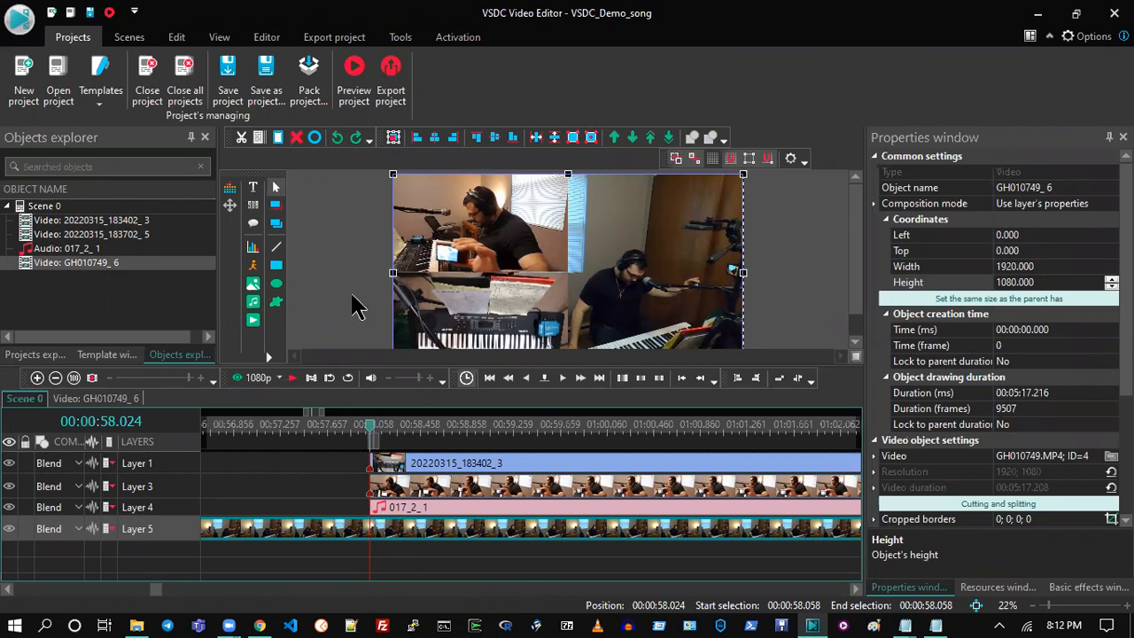
left_click(267, 38)
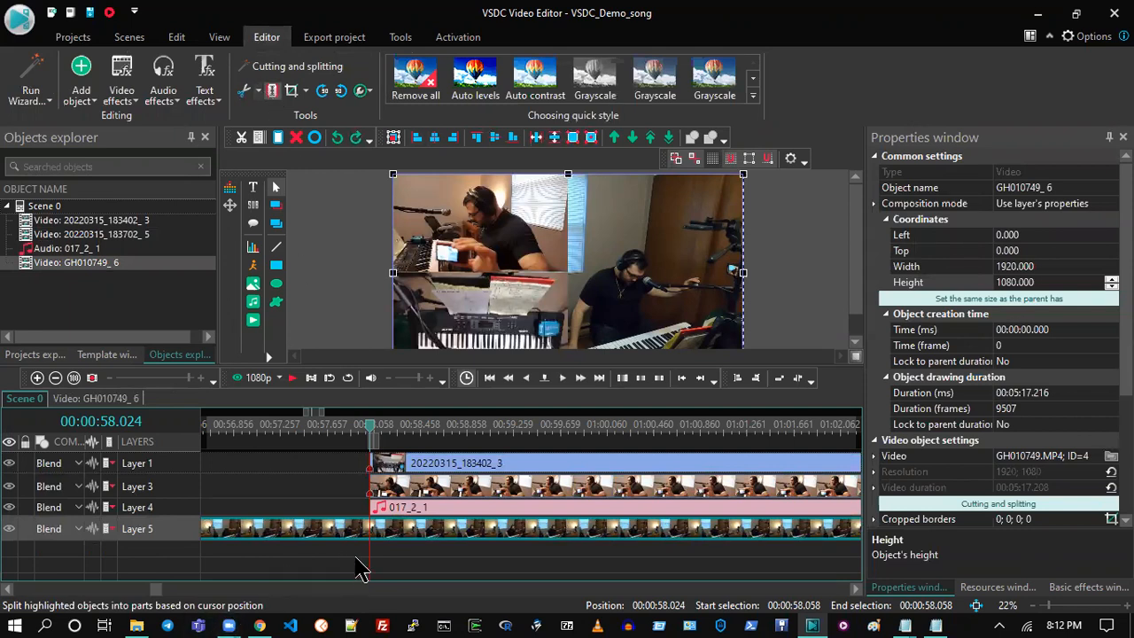
key("ctrl+k")
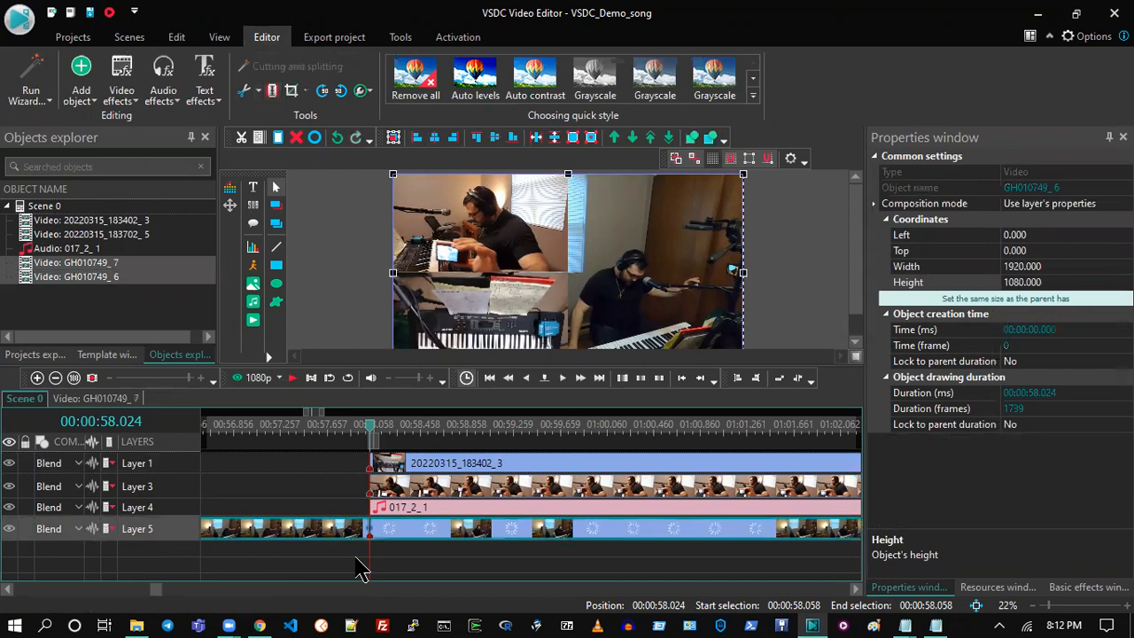
left_click(352, 524)
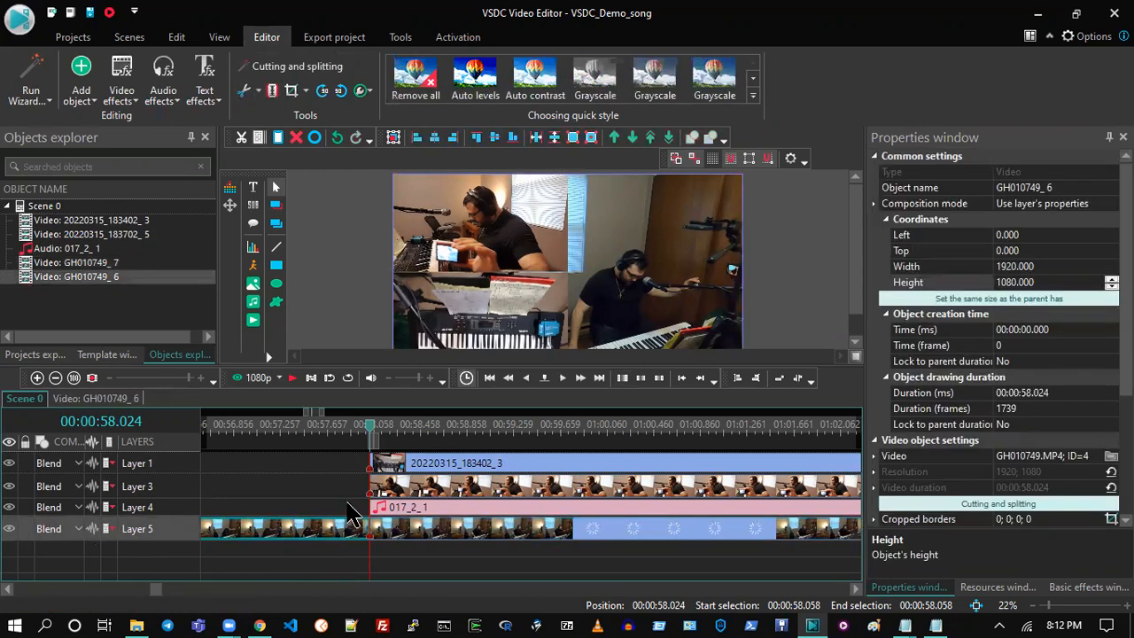
key("Delete")
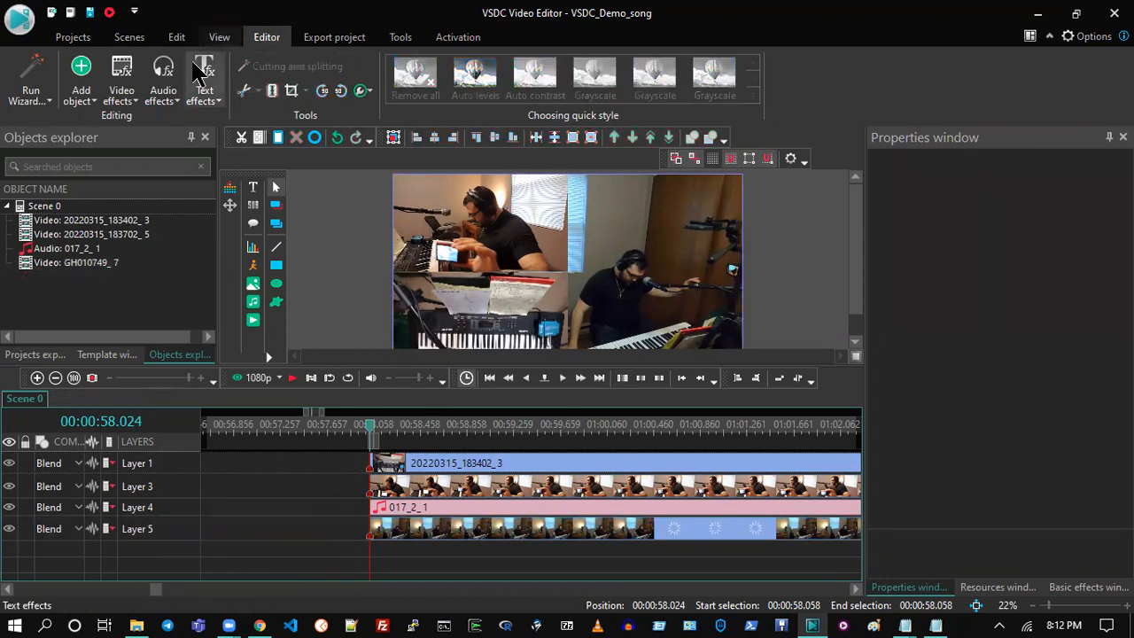
- Save the VSDC_Demo_song project
left_click(128, 37)
left_click(73, 36)
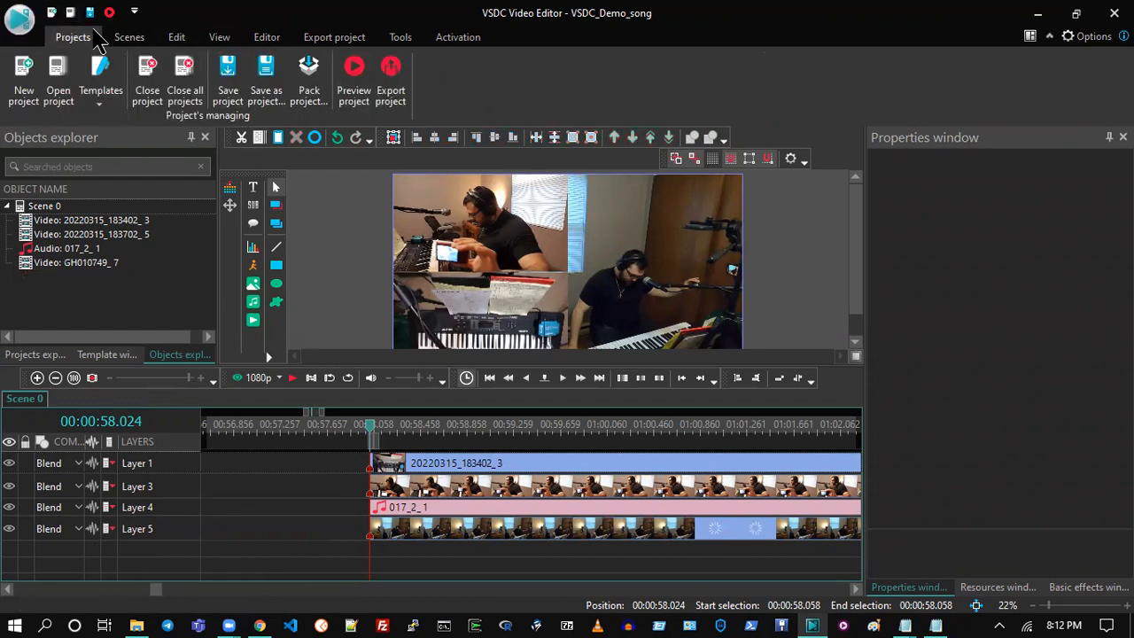
left_click(228, 78)
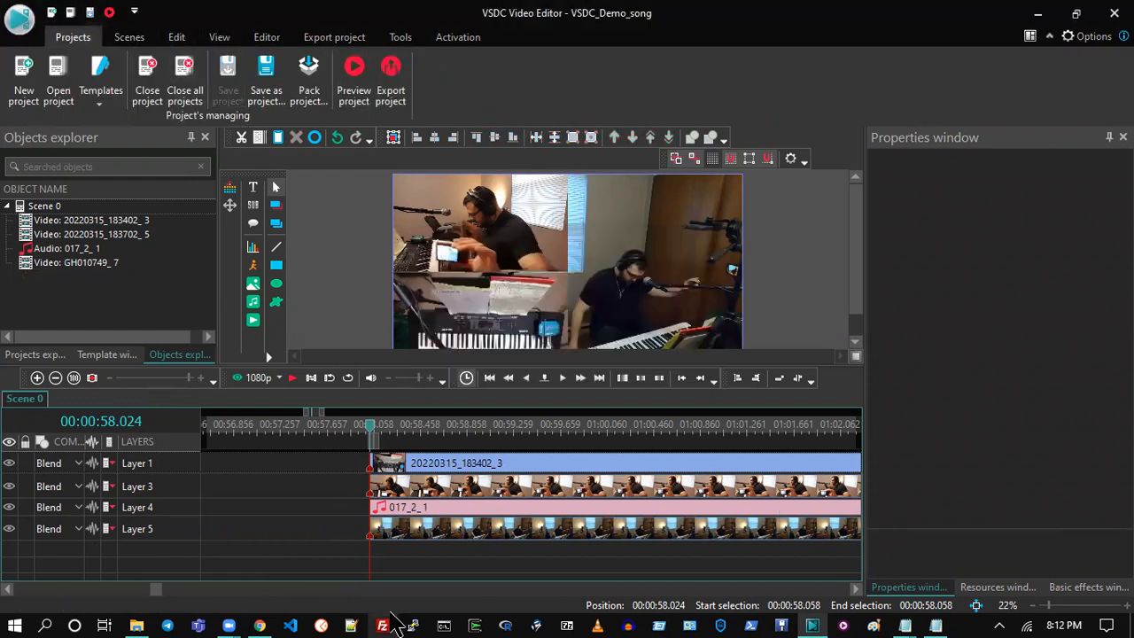
- Select all three camera videos and the 017_2 audio together on the Scene 0 timeline
left_click(146, 377)
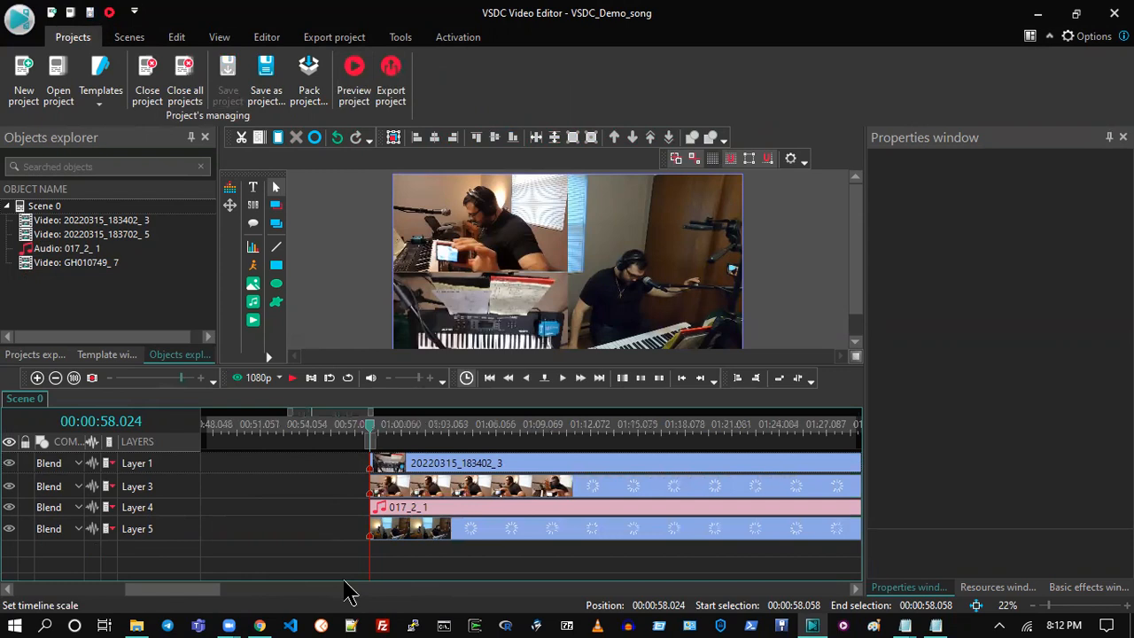
scroll(349, 593, "down", 5)
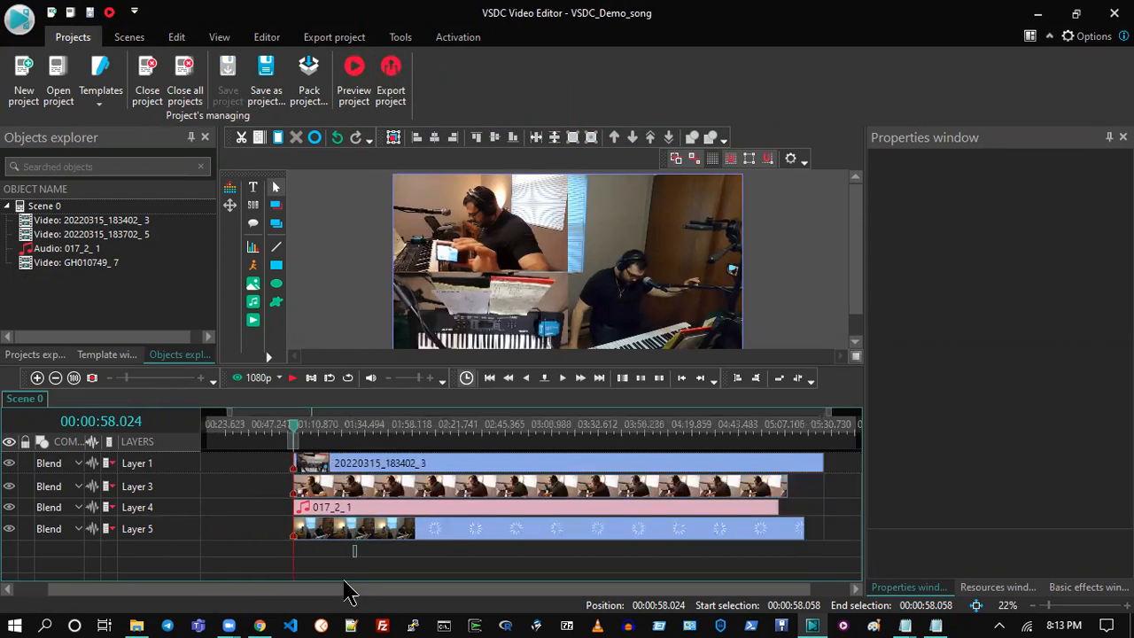
left_click(434, 528)
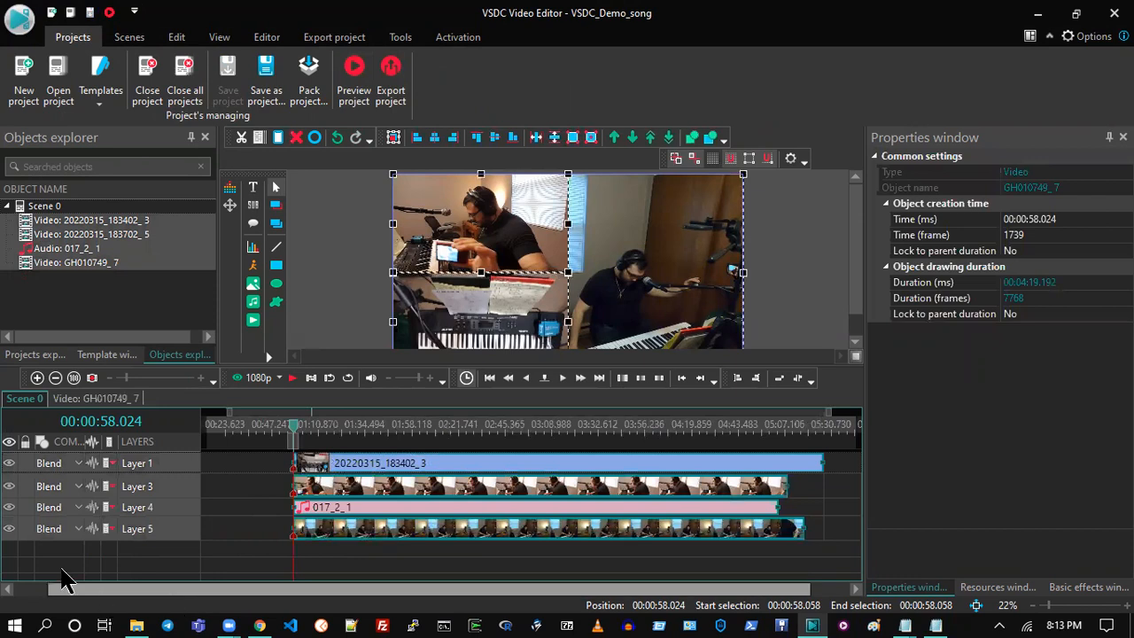
- Move all four selected clips to the start of the timeline and preview the scene at 1080p
left_click_drag(58, 588, 22, 587)
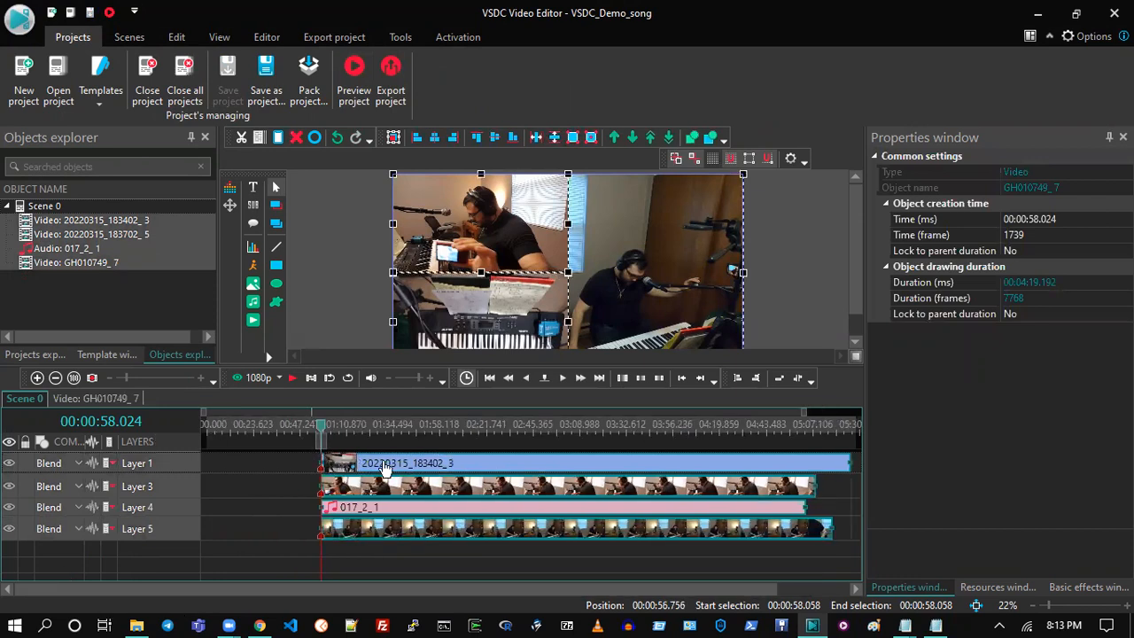
key("Home")
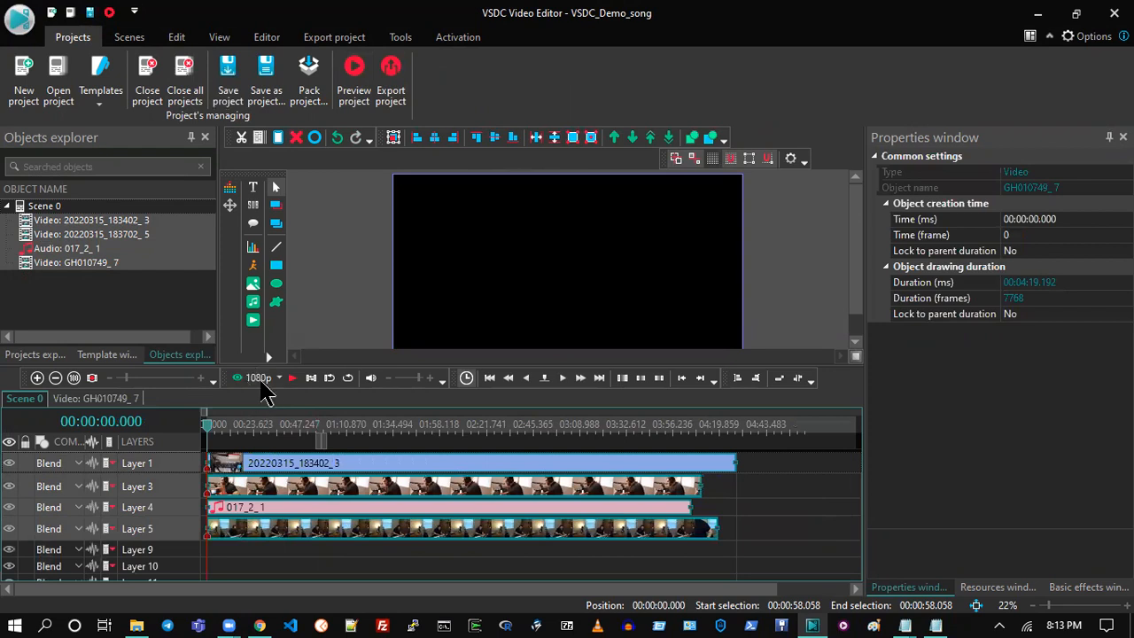
left_click(259, 381)
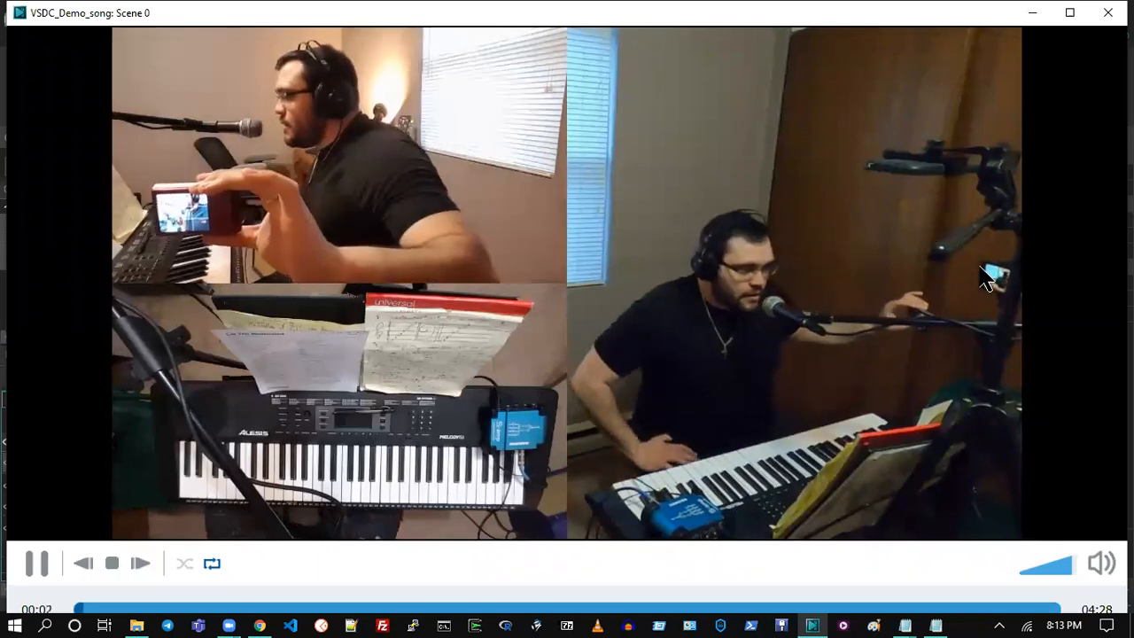
left_click(1107, 12)
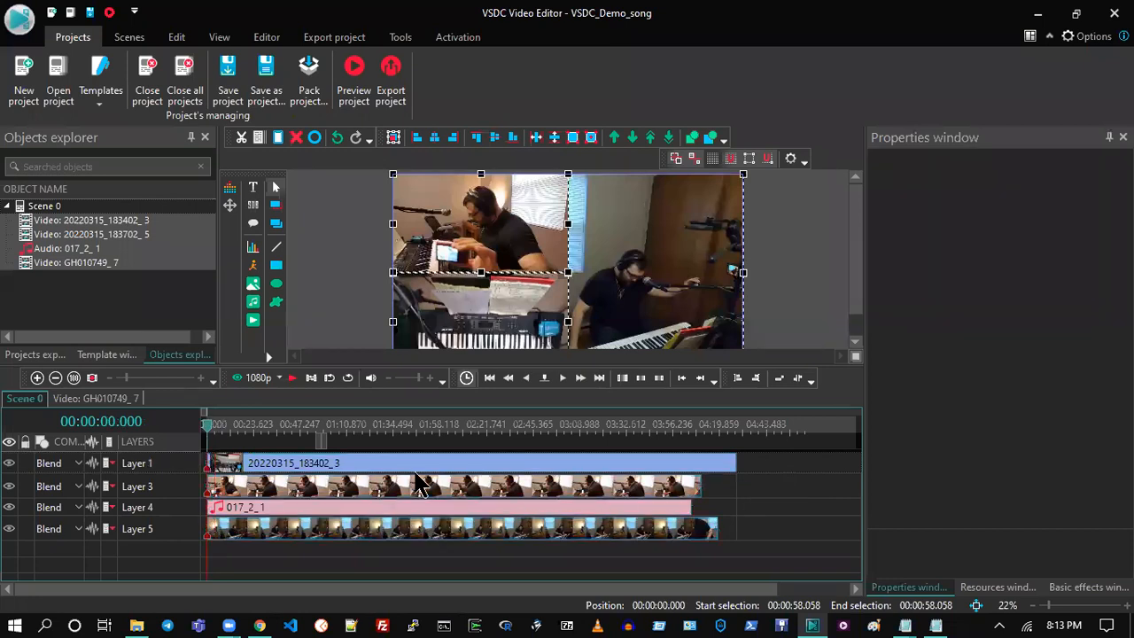
- Move the 017_2 audio clip onto its own layer below the video clips and save the project
left_click(441, 453)
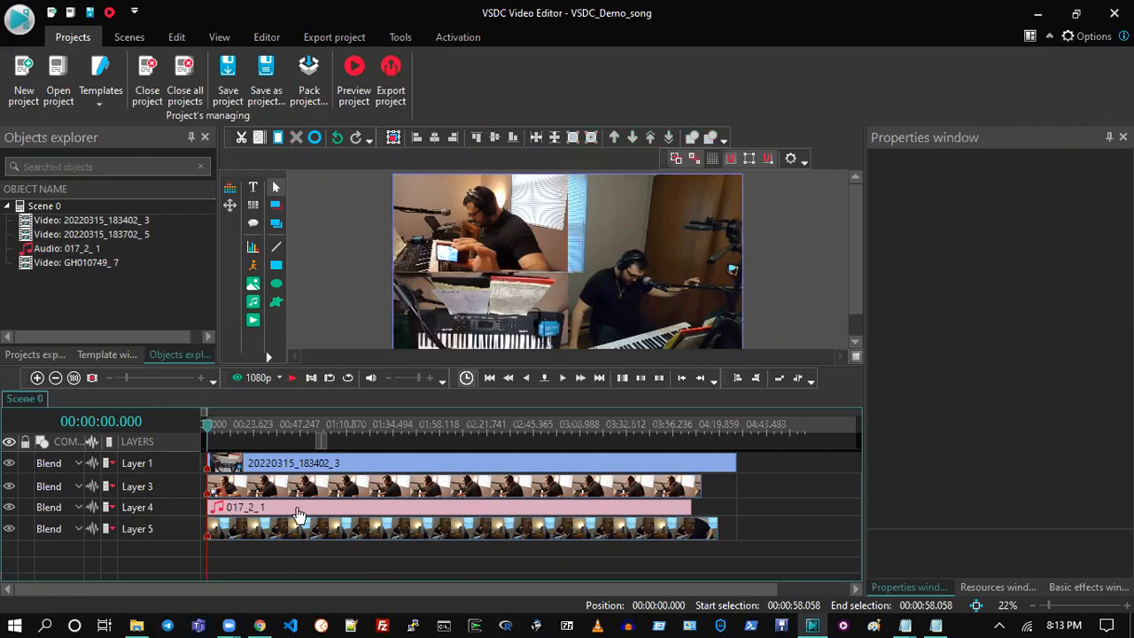
left_click_drag(294, 532, 286, 546)
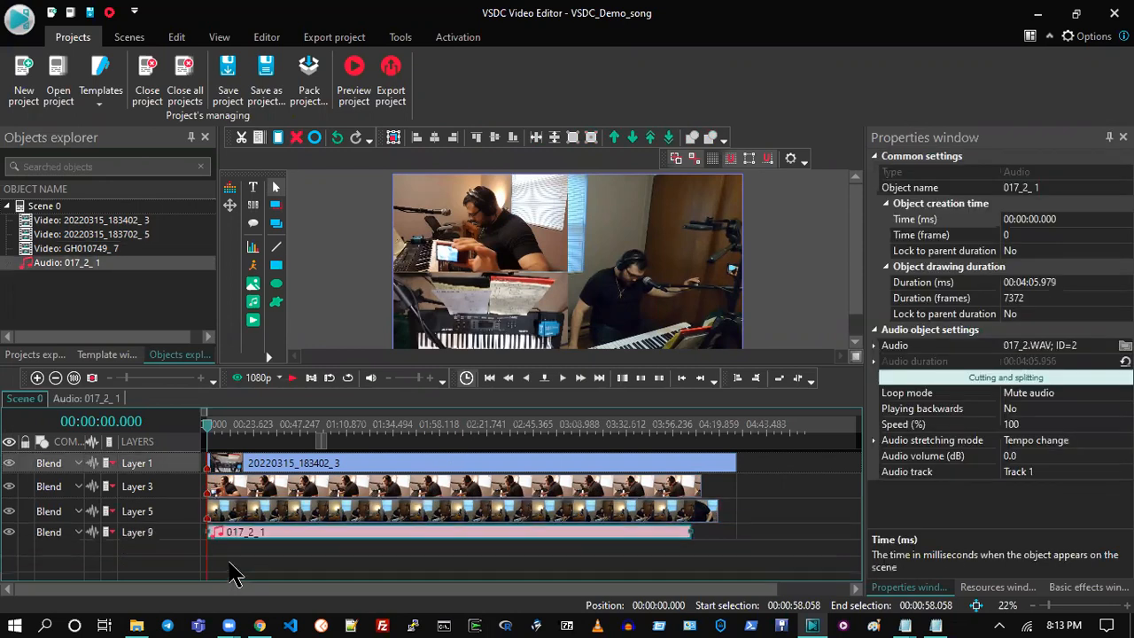
left_click(757, 492)
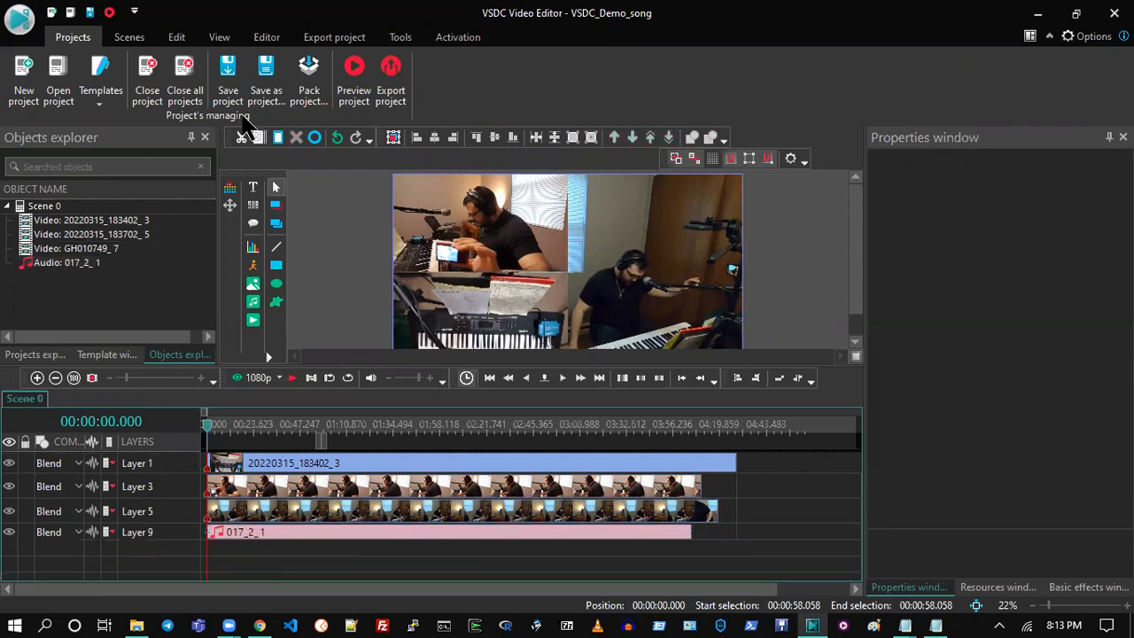
left_click(228, 80)
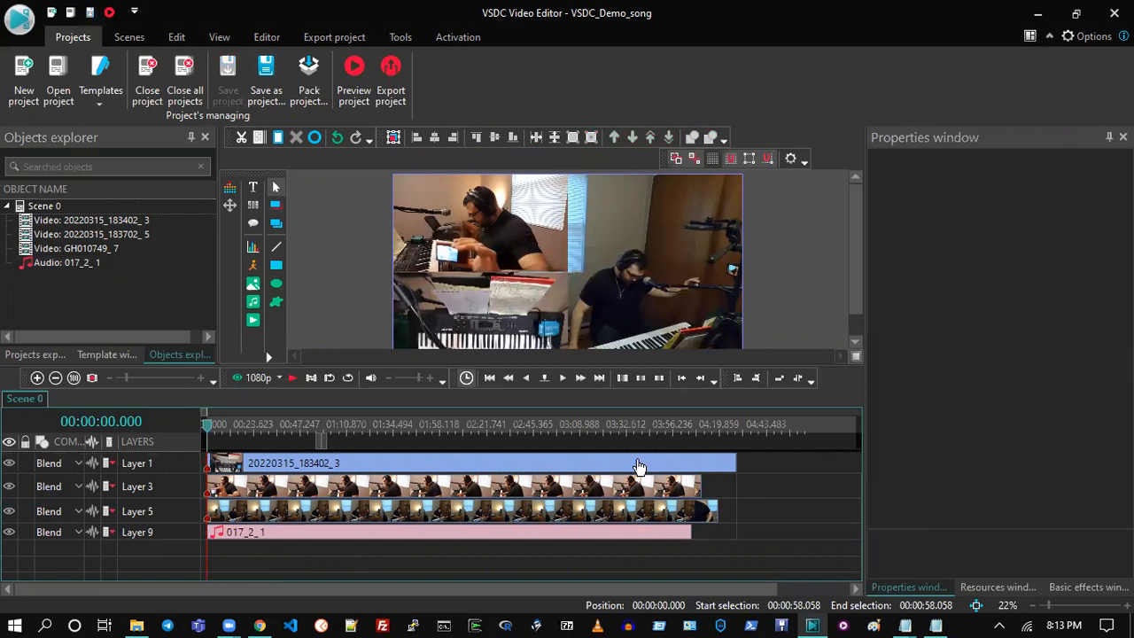
- Set the audio track of the 20220315_183402 video clip to Don't use audio
left_click(640, 466)
scroll(1032, 491, "down", 5)
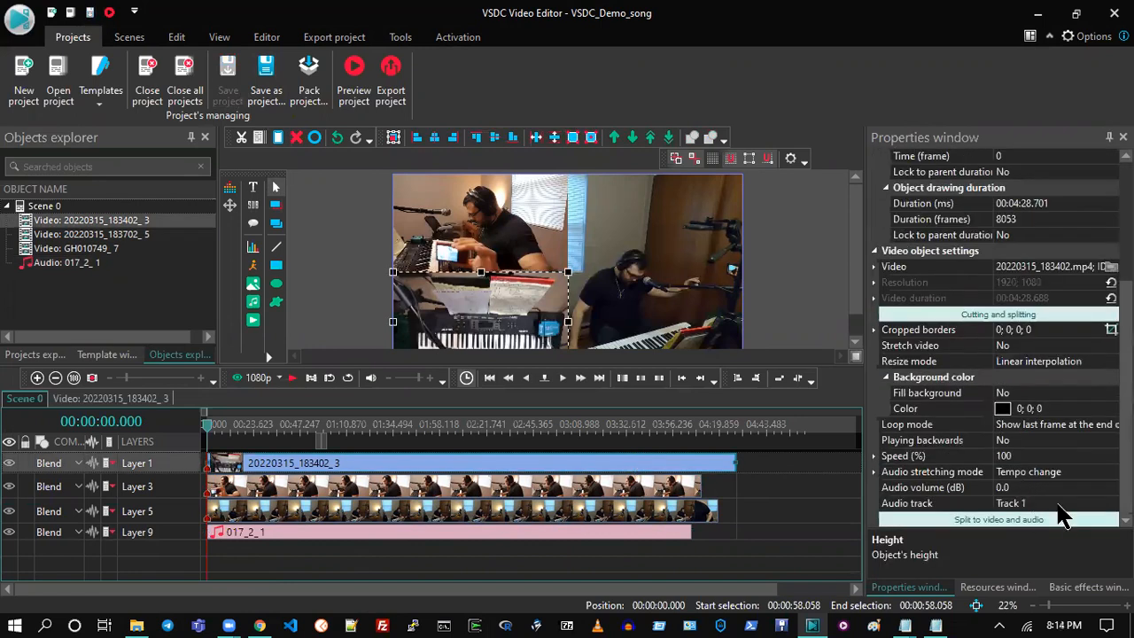
left_click(1036, 503)
left_click(1112, 503)
left_click(1028, 537)
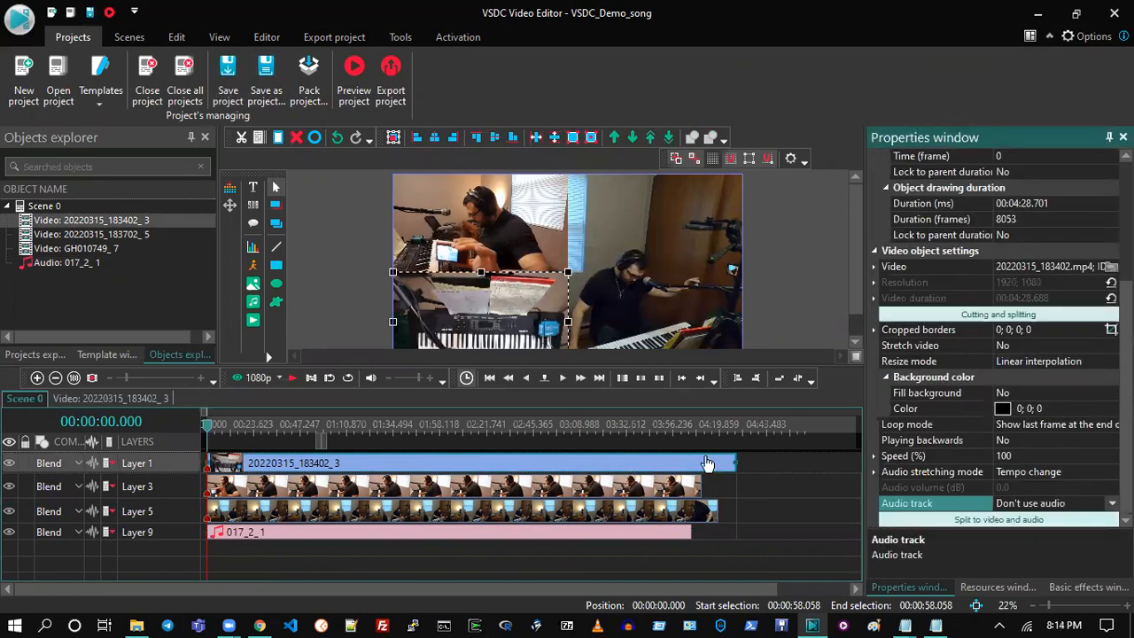
- Set the audio track of the 20220315_183702 and GH010749 video clips to Don't use audio
left_click(670, 490)
left_click(1068, 502)
left_click(1025, 534)
left_click(645, 512)
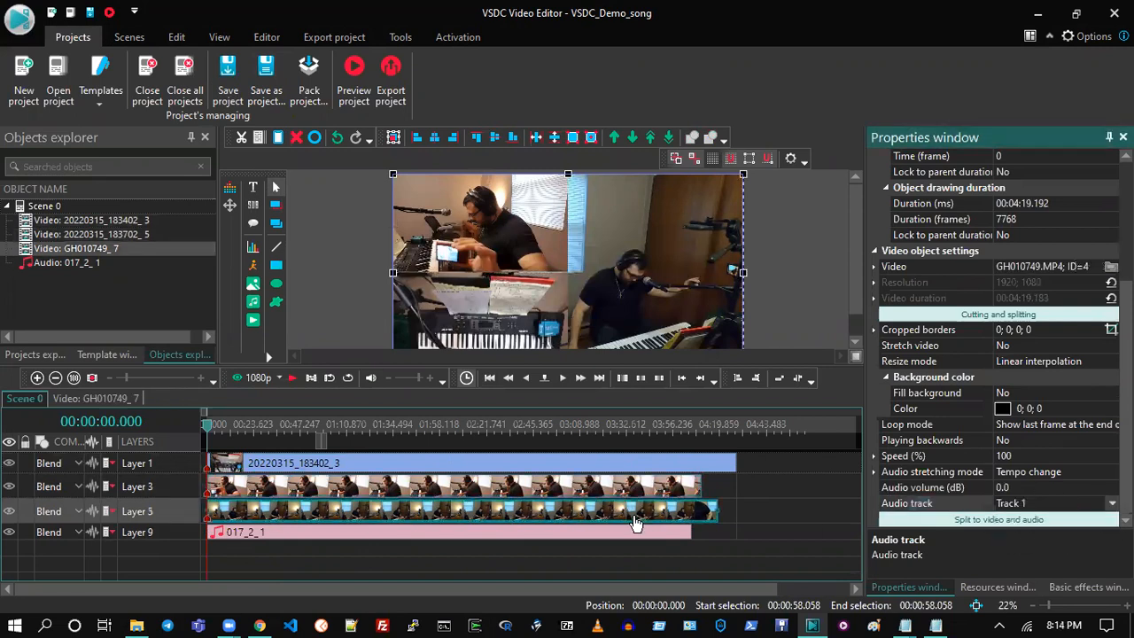
left_click(1025, 504)
left_click(1027, 503)
left_click(1027, 517)
left_click(513, 569)
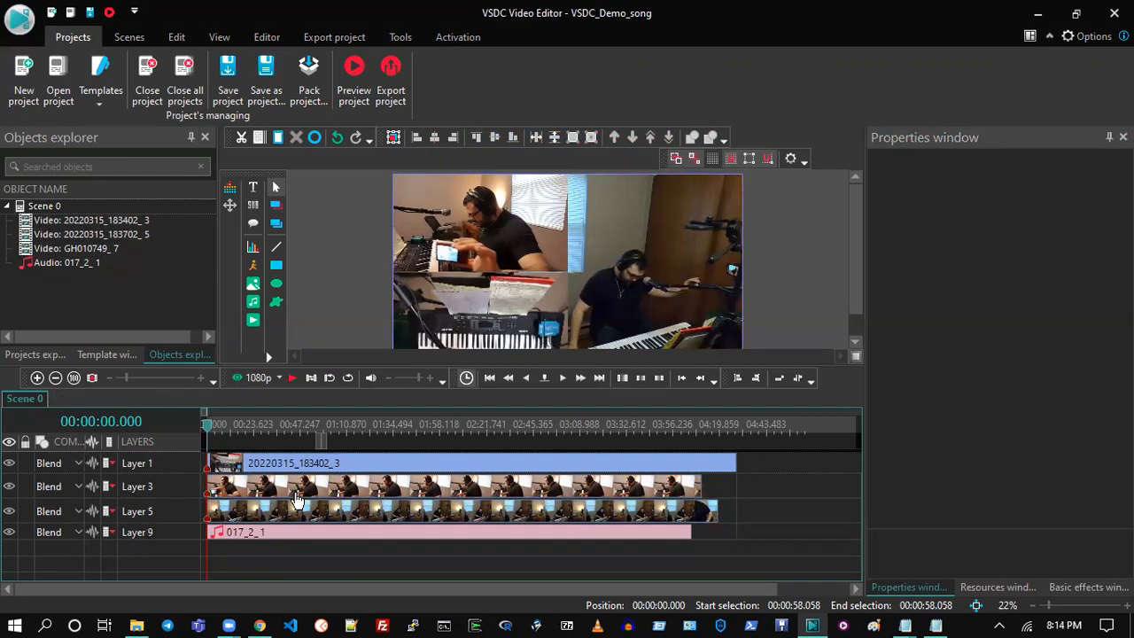
mouse_move(298, 501)
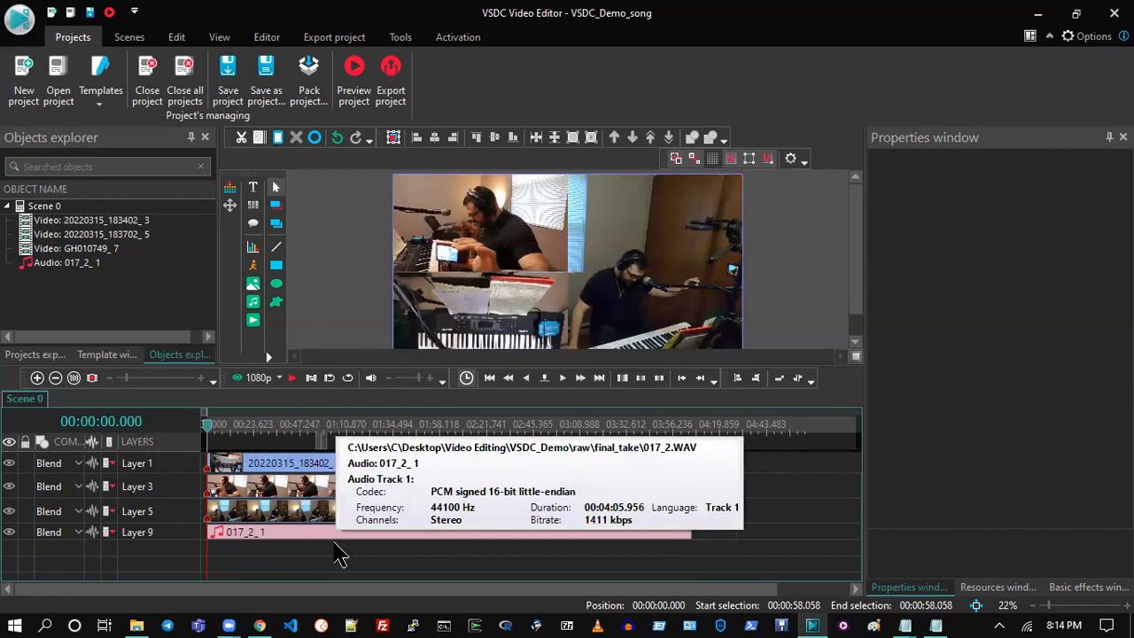
mouse_move(344, 540)
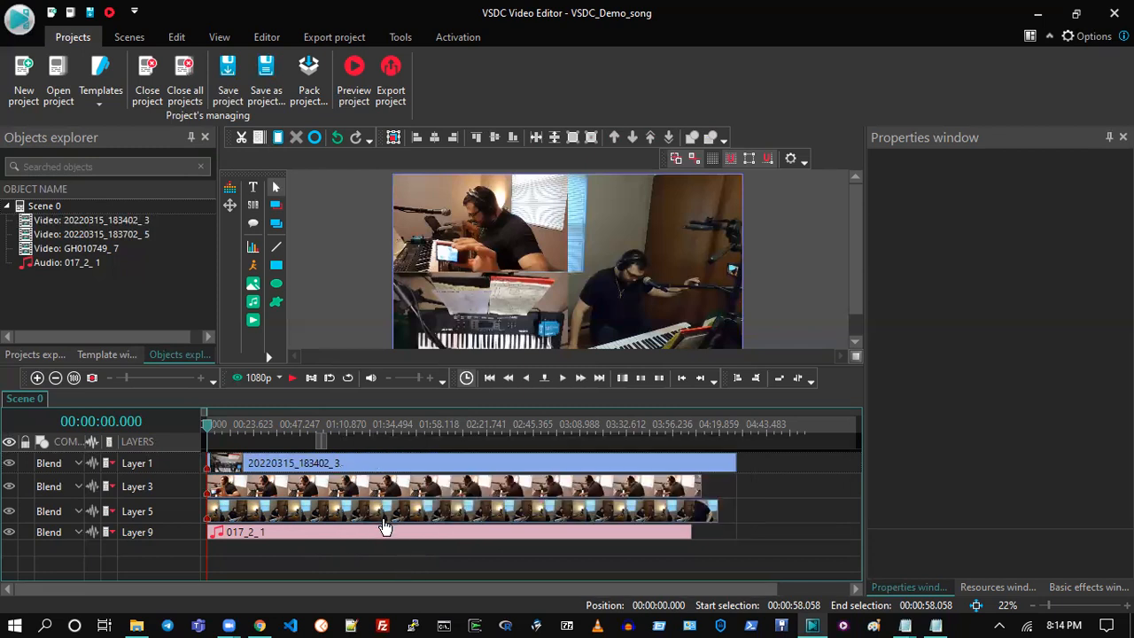
mouse_move(385, 528)
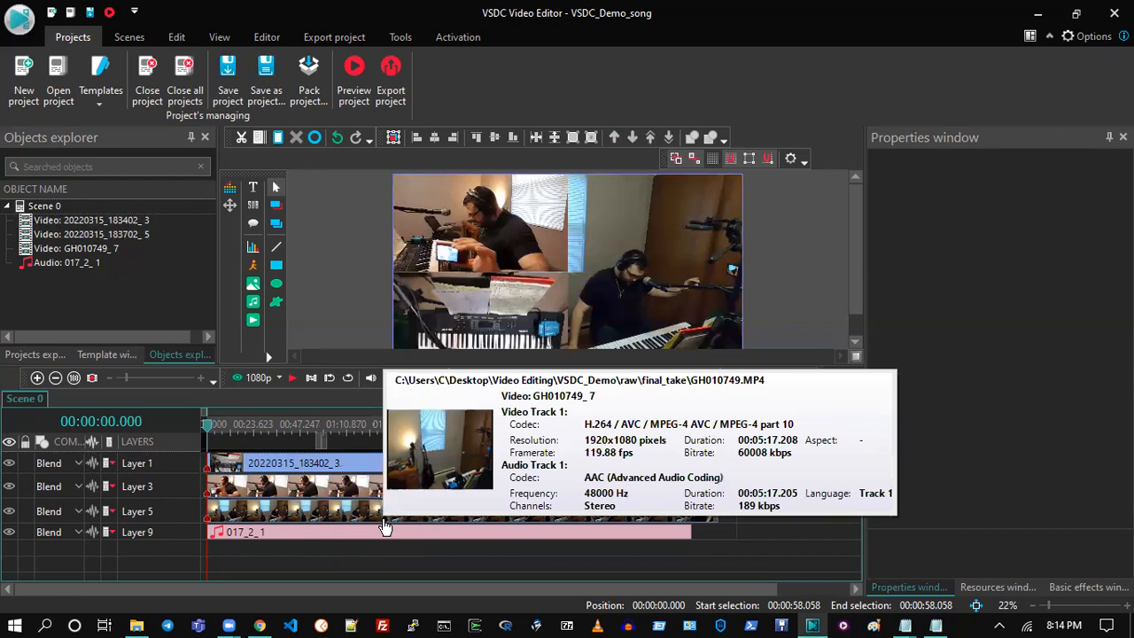
mouse_move(403, 480)
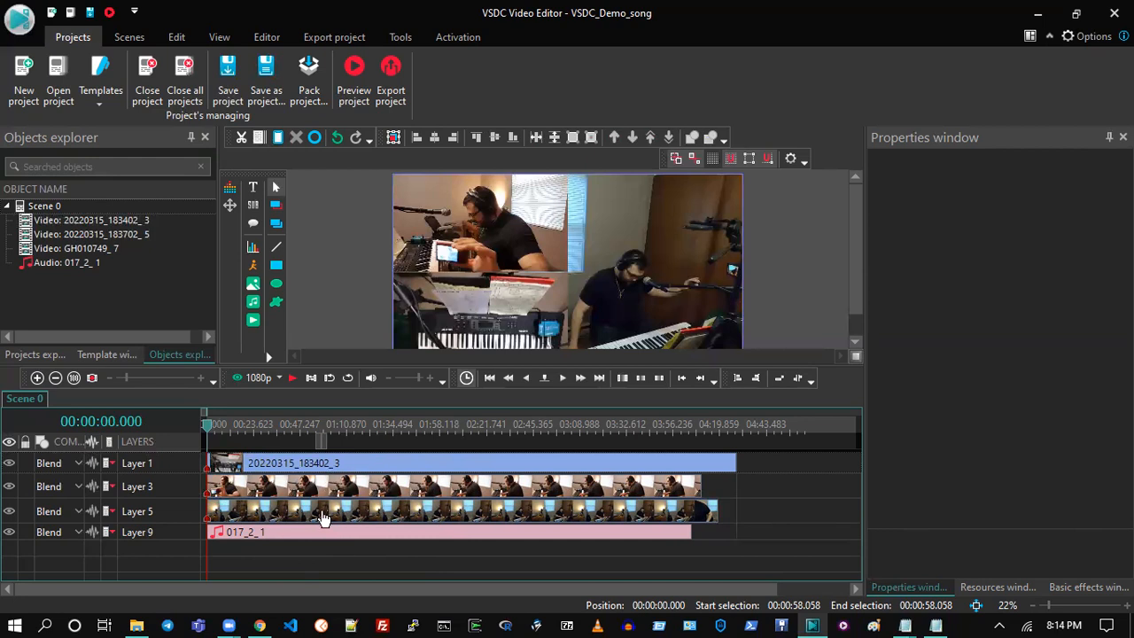
- Resize the preview area so the whole video frame and all four timeline layers fit in view
left_click(260, 467)
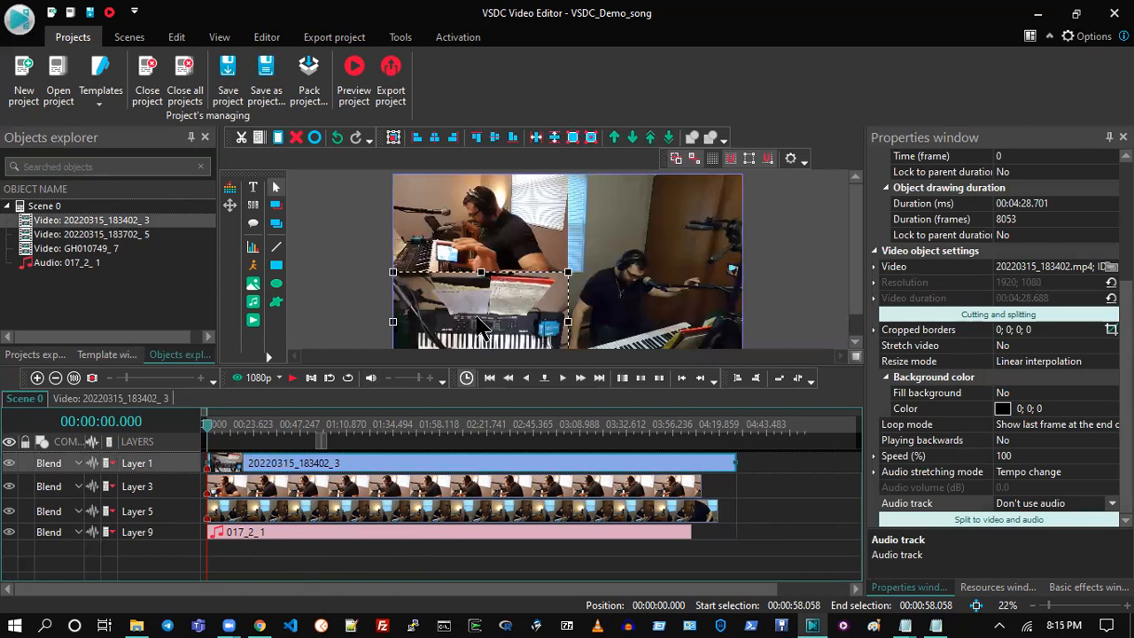
left_click_drag(759, 365, 759, 417)
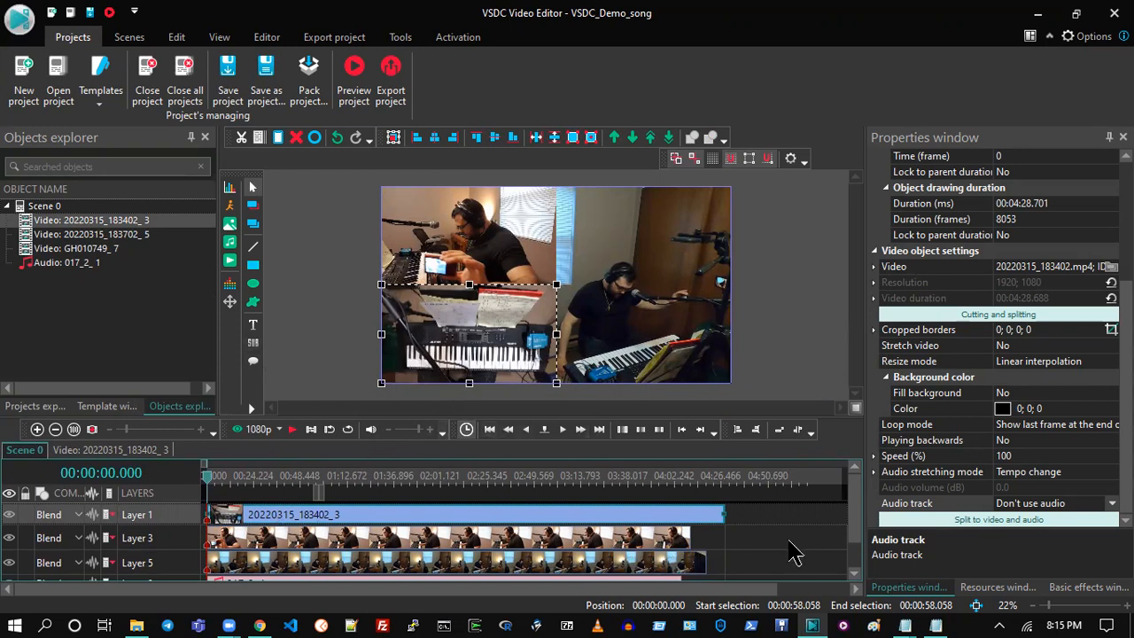
left_click(793, 543)
scroll(858, 518, "down", 1)
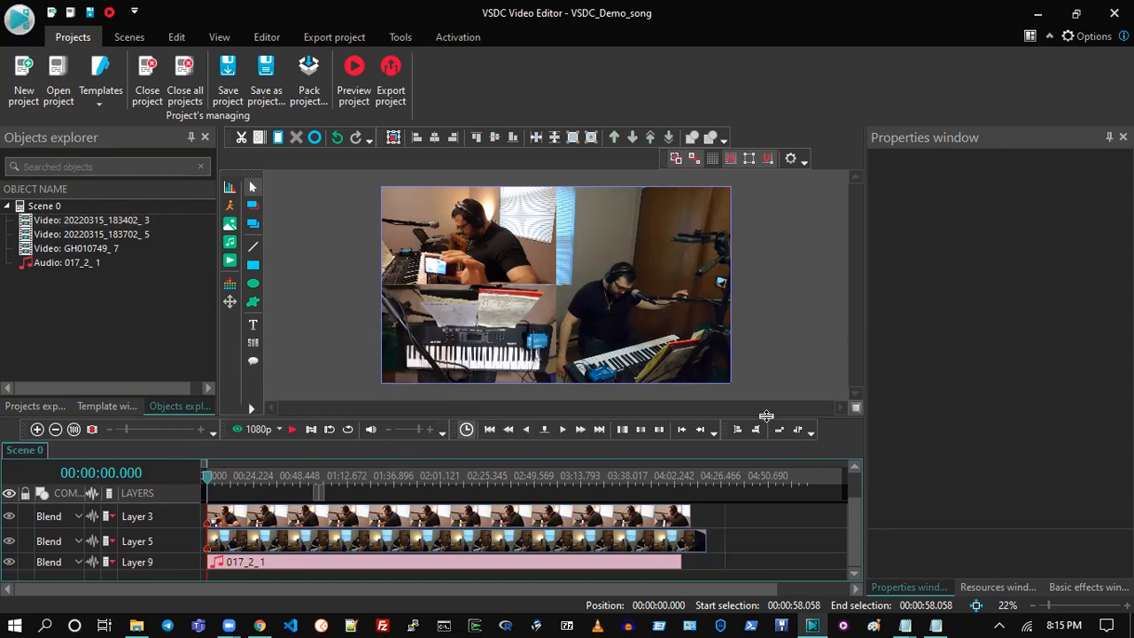
left_click_drag(766, 417, 766, 393)
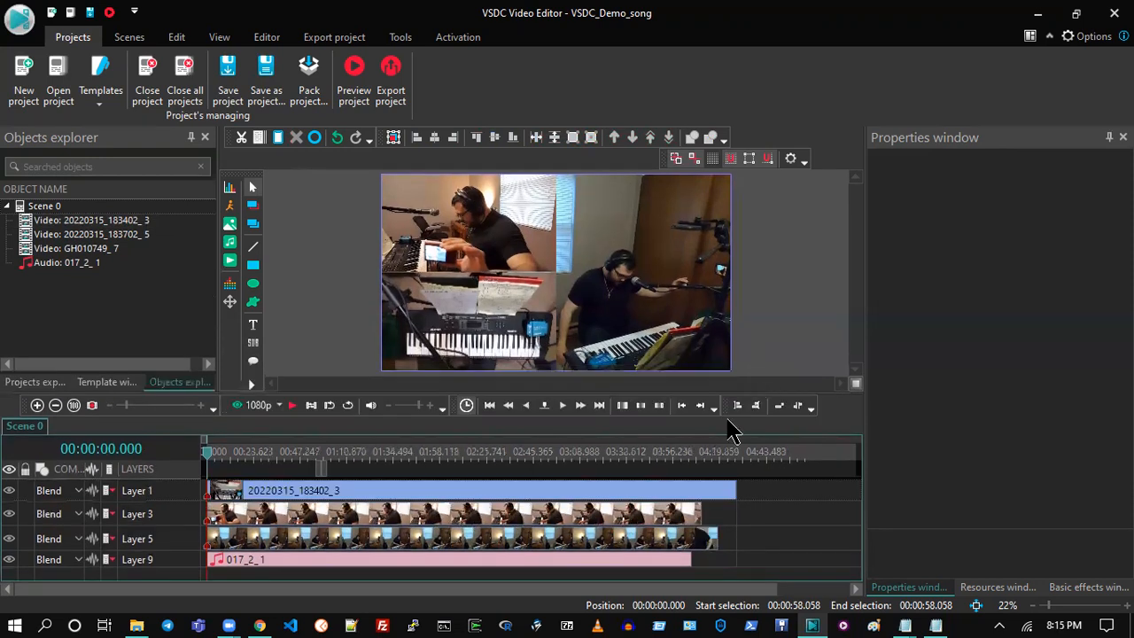
right_click(629, 521)
left_click(828, 522)
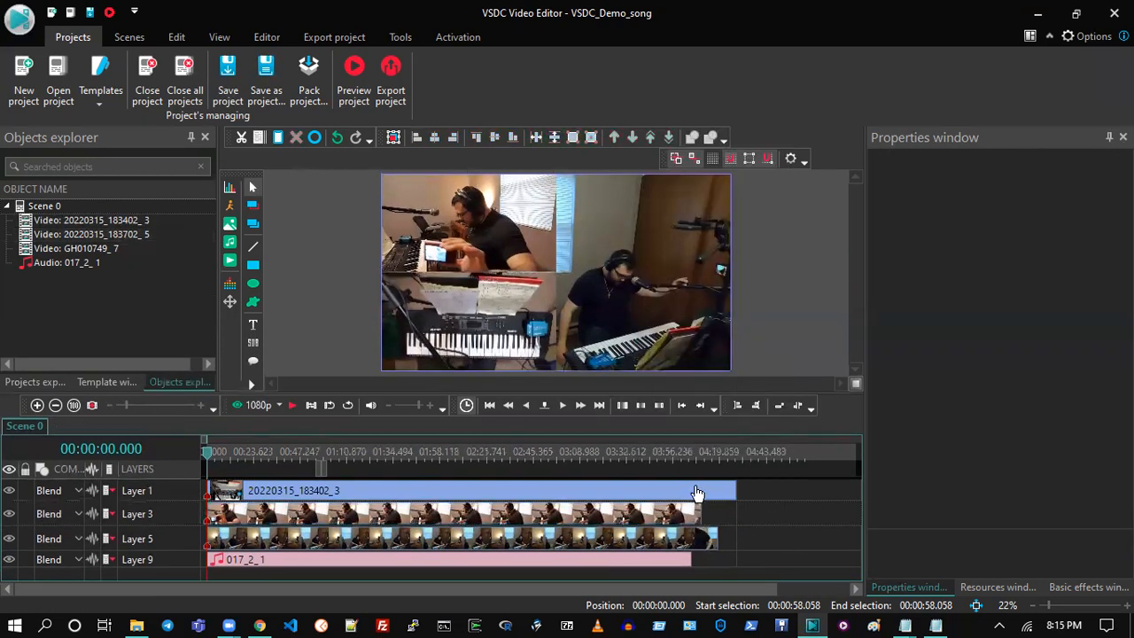
- Check the audio track setting of the three video clips and the 017_2 audio clip
left_click(696, 492)
left_click(1111, 503)
left_click(1050, 536)
left_click(688, 521)
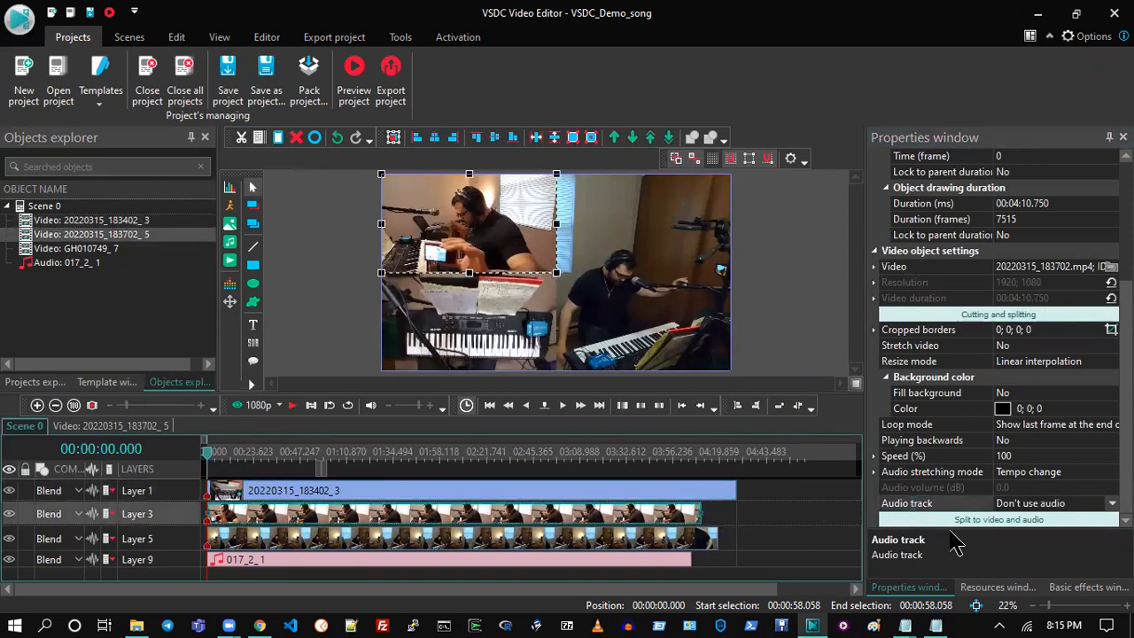
left_click(702, 542)
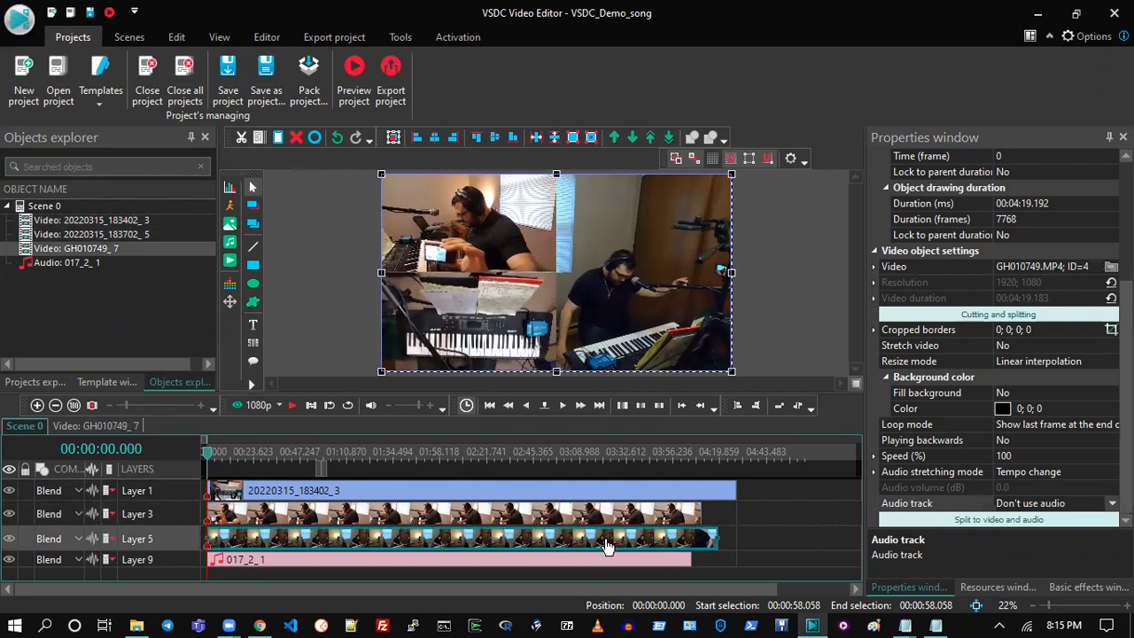
left_click(671, 568)
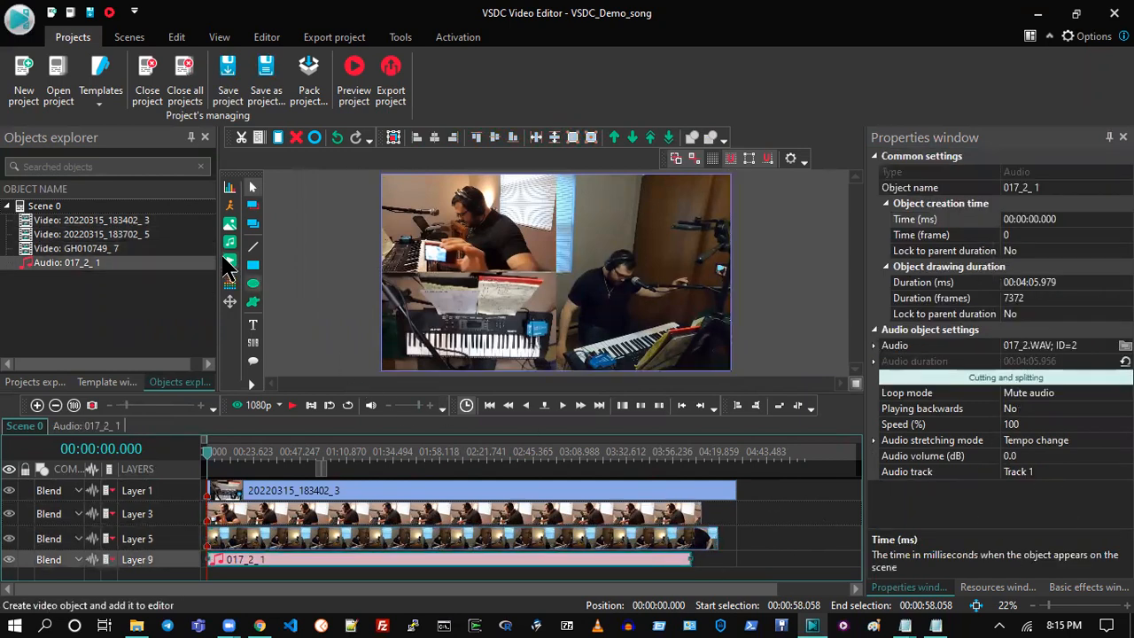
- Save the project and preview the scene partway through the song
left_click(237, 103)
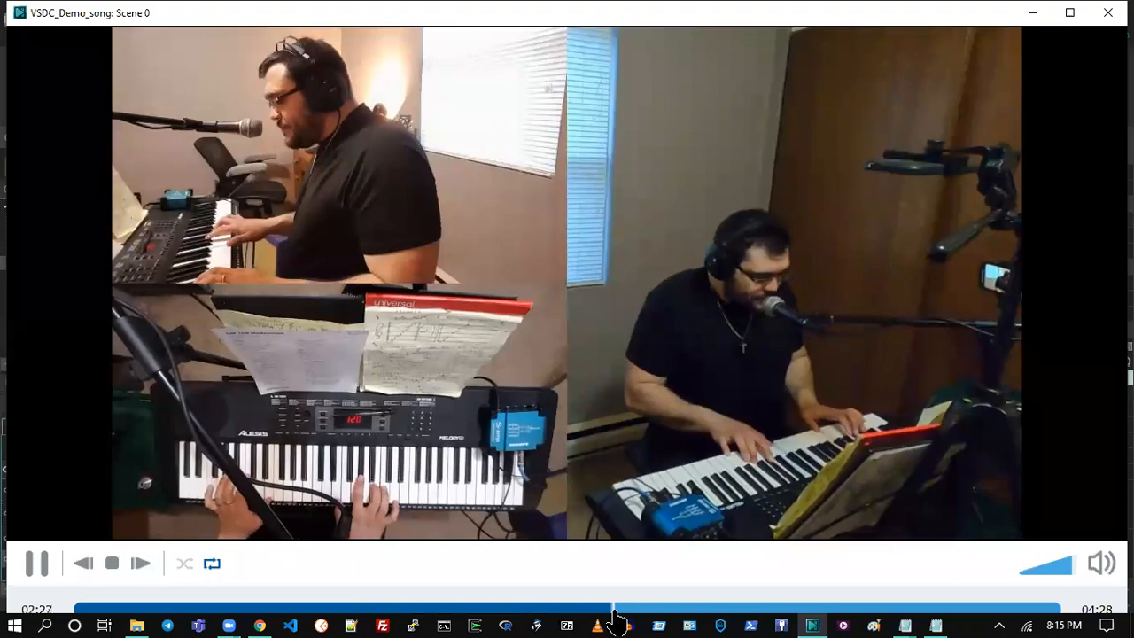
left_click(1095, 16)
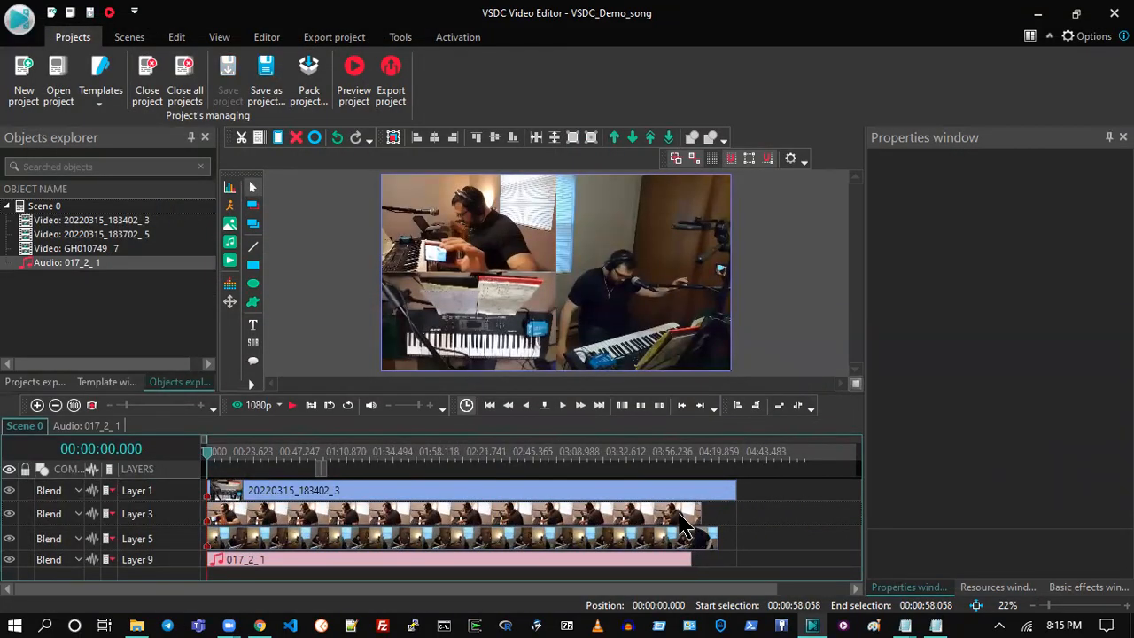
- Delete the video clips on Layer 3 and Layer 5 and preview part of the remaining scene
left_click(706, 535)
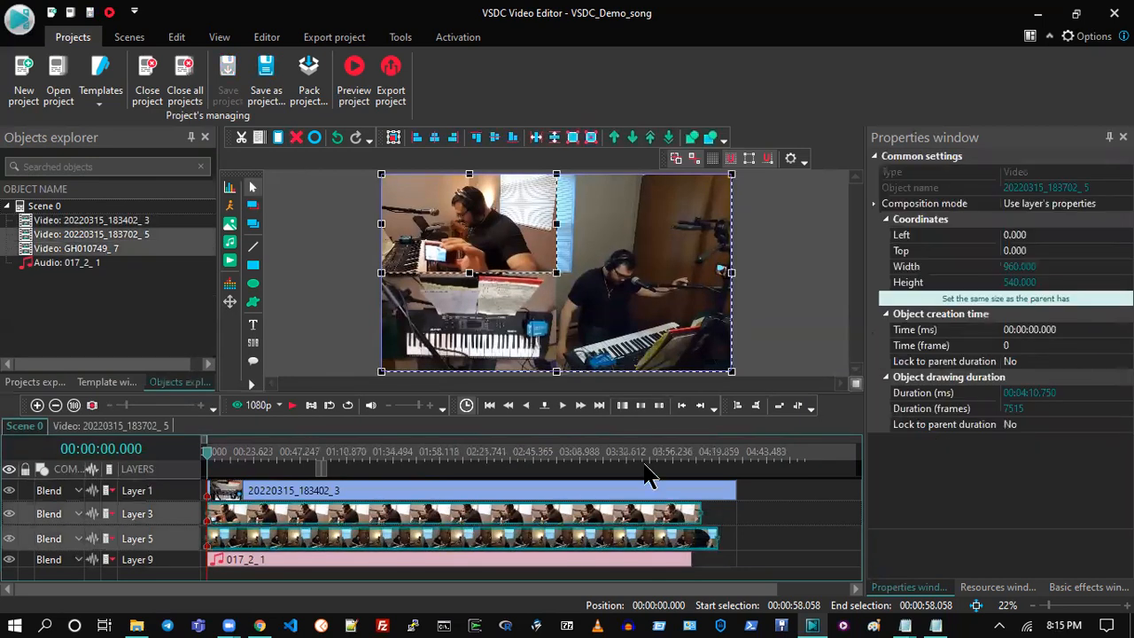
left_click(300, 140)
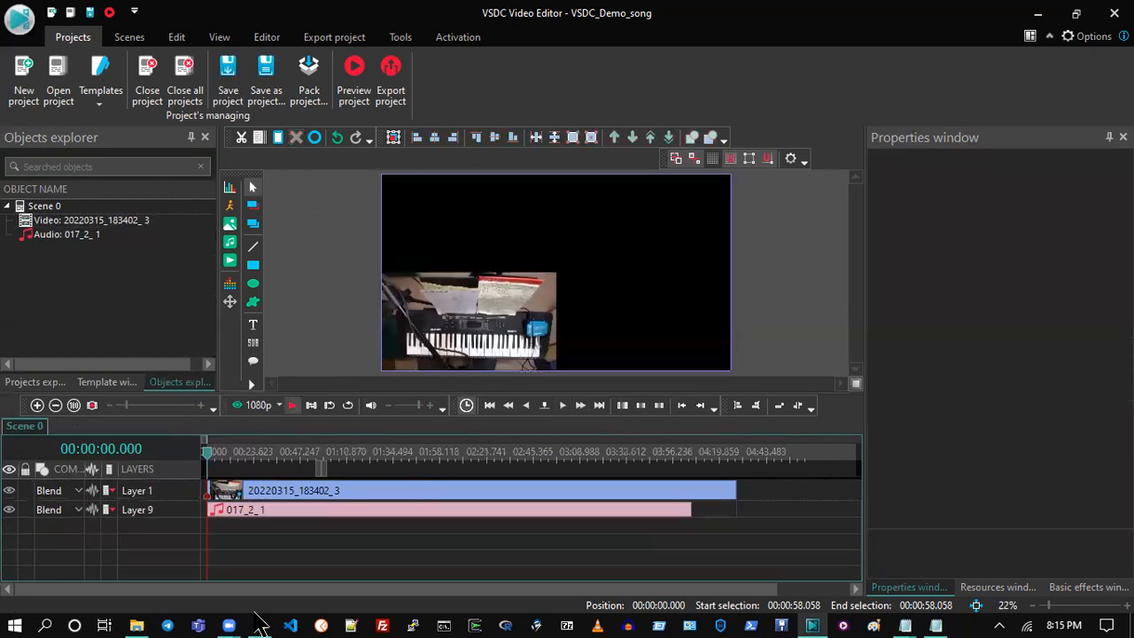
left_click(257, 408)
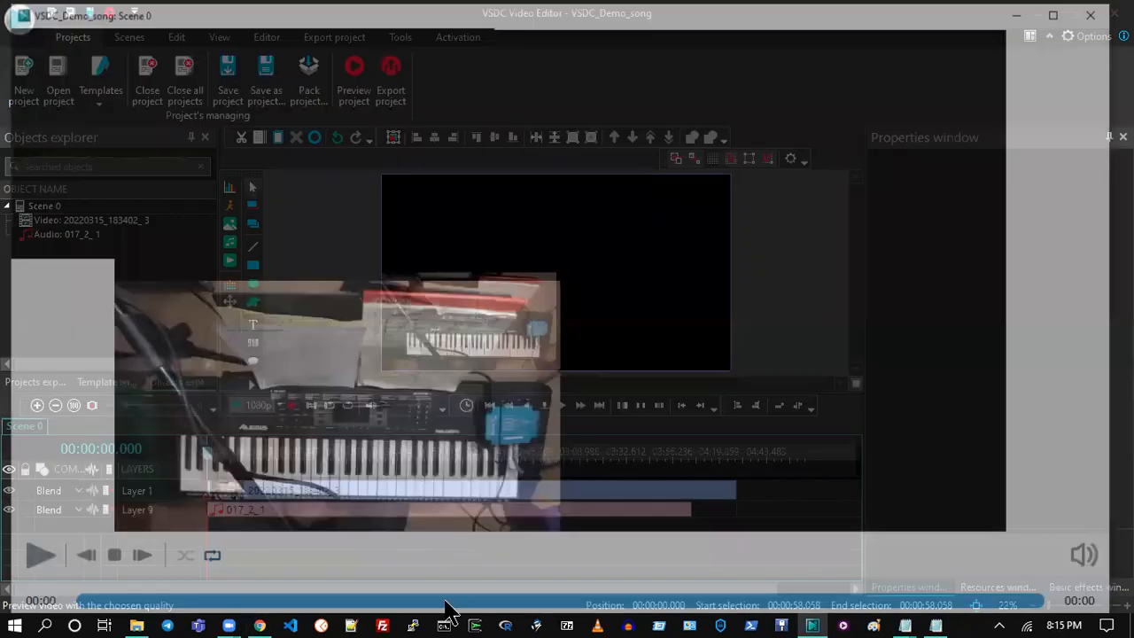
left_click(407, 609)
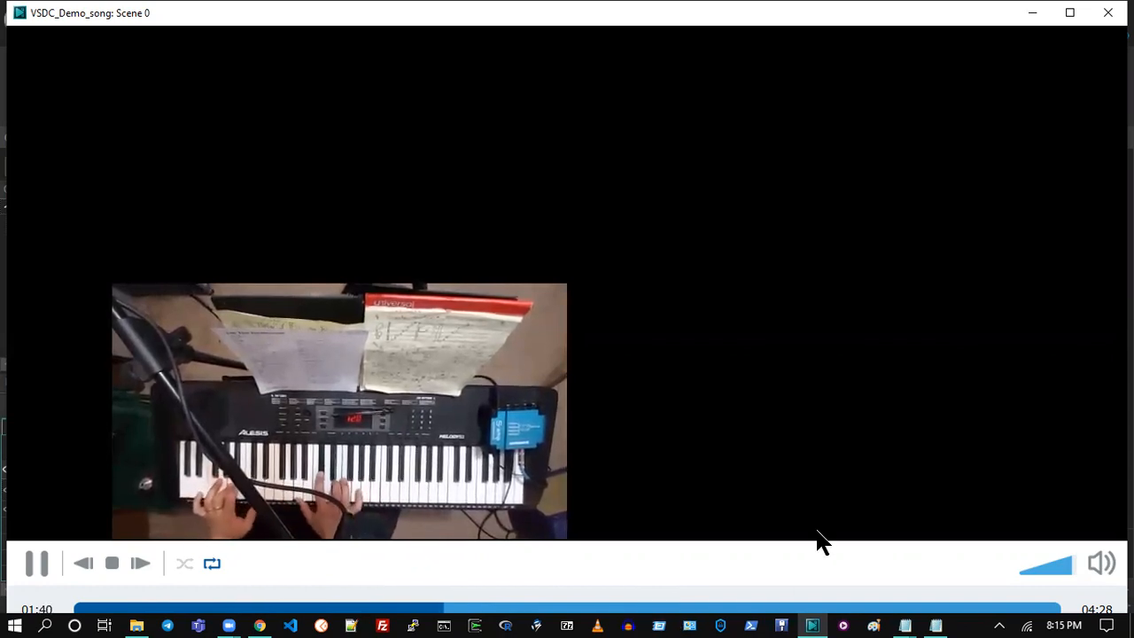
left_click(1108, 13)
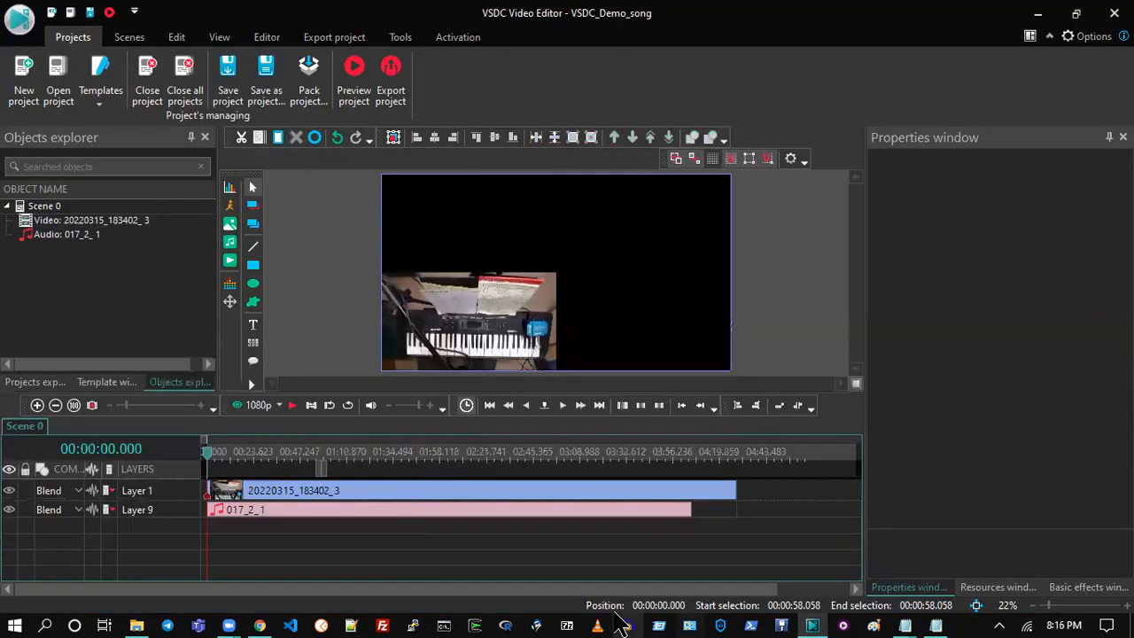
- Set the audio track of the 017_2 audio clip to Don't use audio and move the playhead to about 55 seconds
left_click(337, 516)
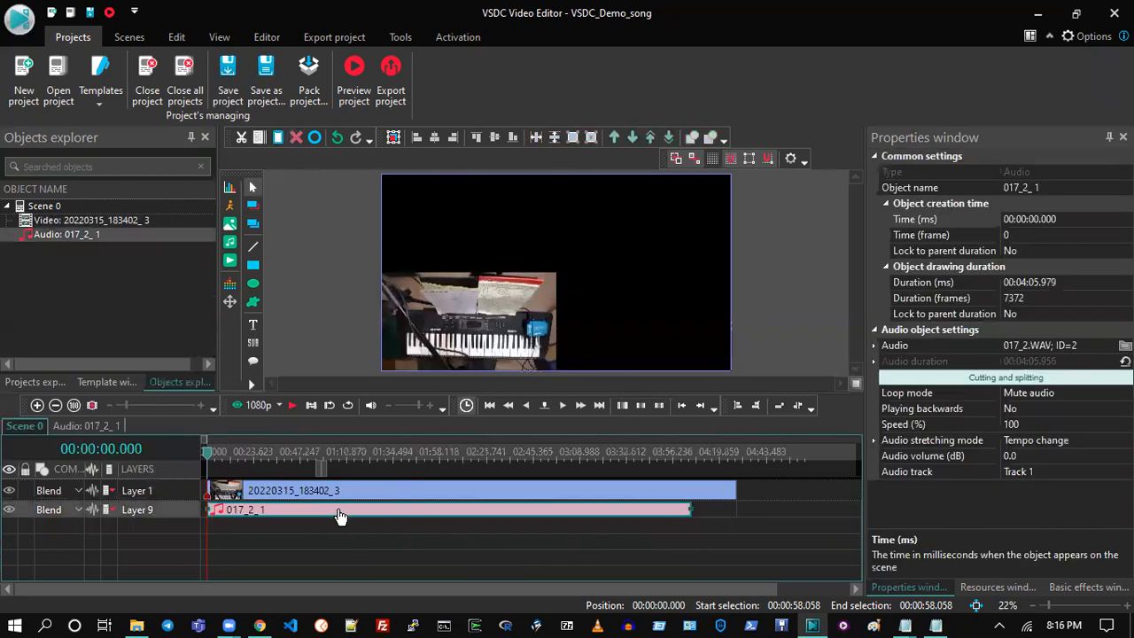
left_click(1078, 467)
left_click(1125, 471)
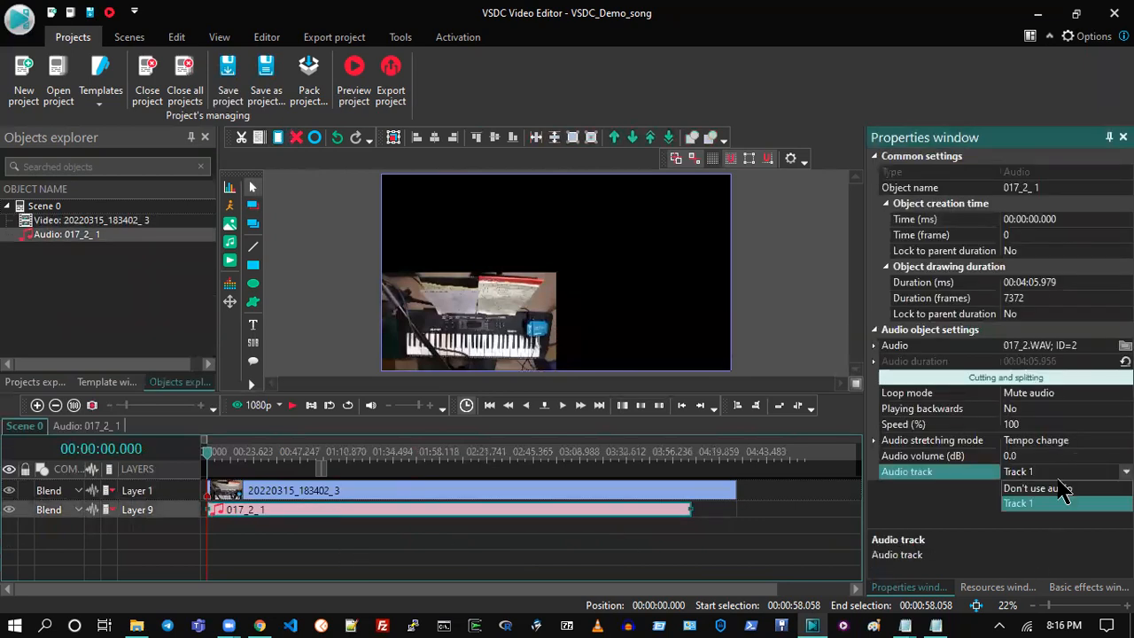
left_click(1034, 485)
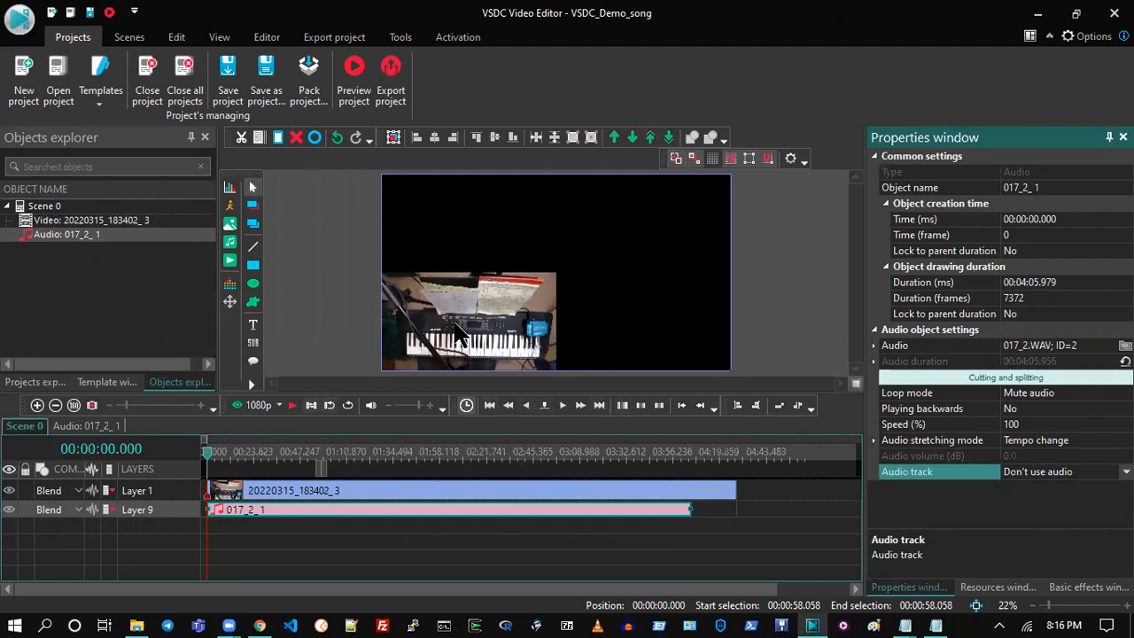
left_click(424, 555)
left_click(314, 458)
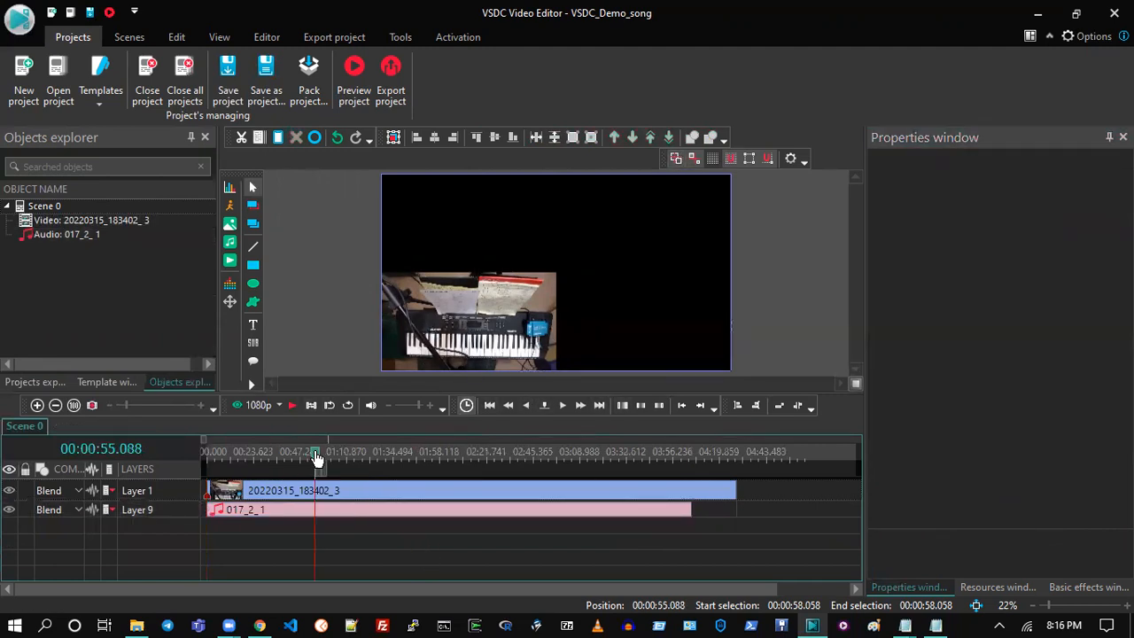
- Preview the scene from about 55 seconds and check the audio track setting of the 017_2 audio clip
left_click(264, 415)
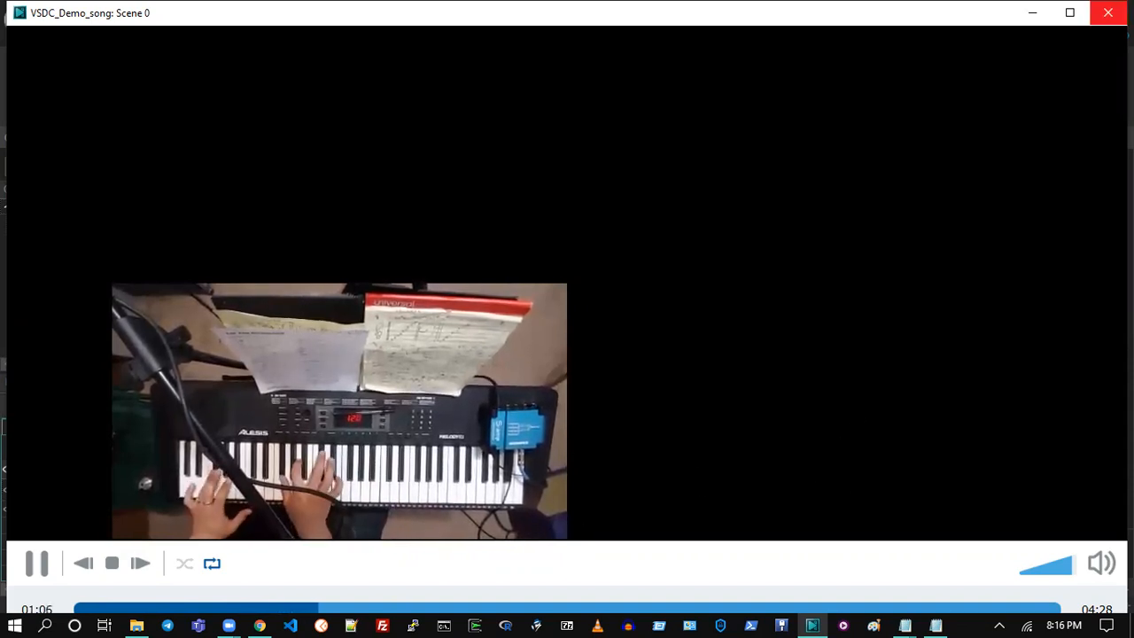
key("Escape")
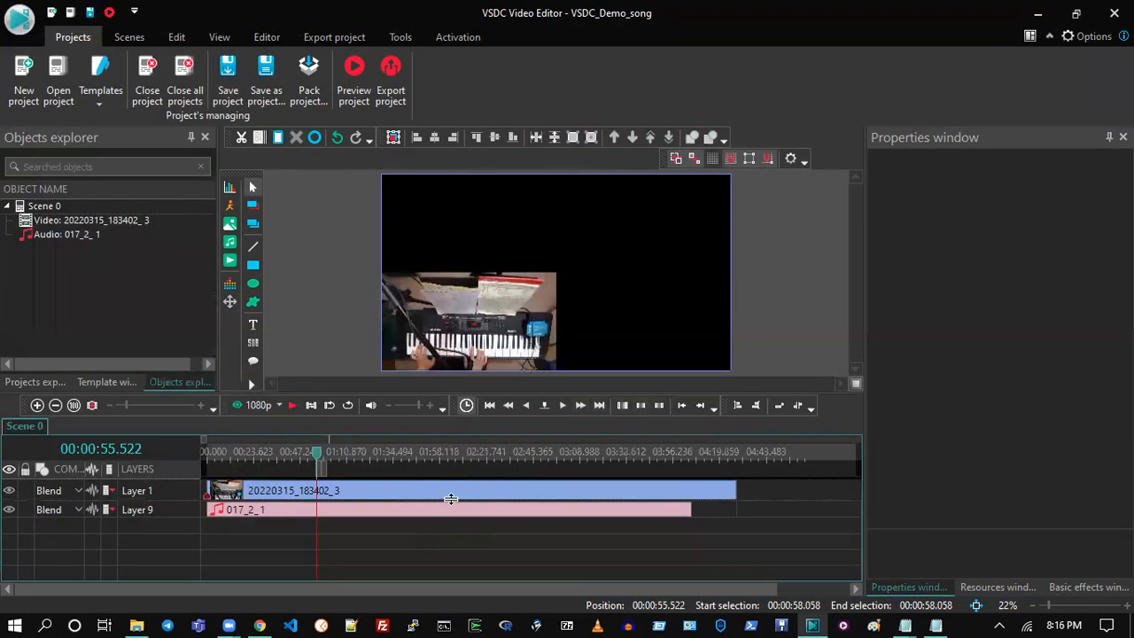
left_click(340, 512)
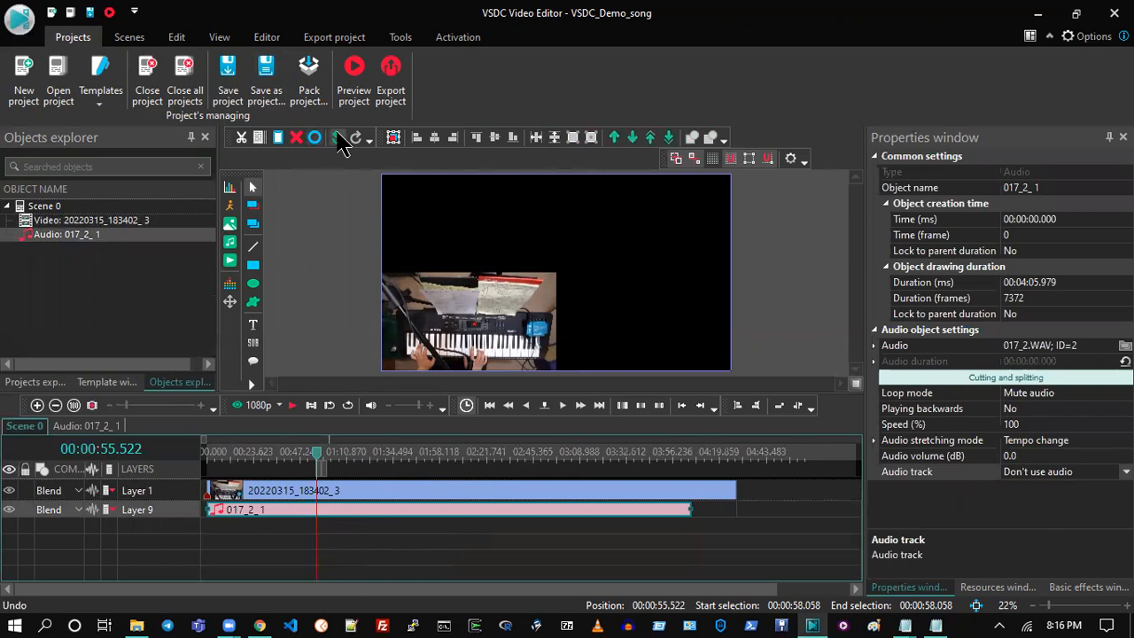
- Set the audio track of the 20220315_183402_3 video clip to Don't use audio and preview the scene
left_click(537, 496)
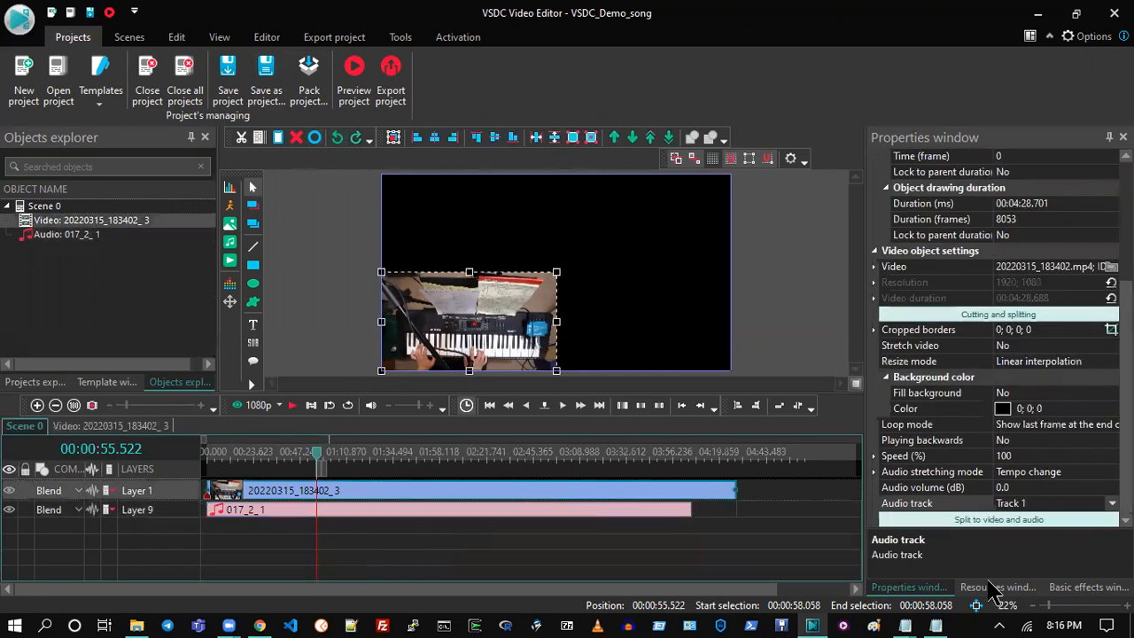
left_click(1076, 503)
left_click(1054, 503)
left_click(1050, 518)
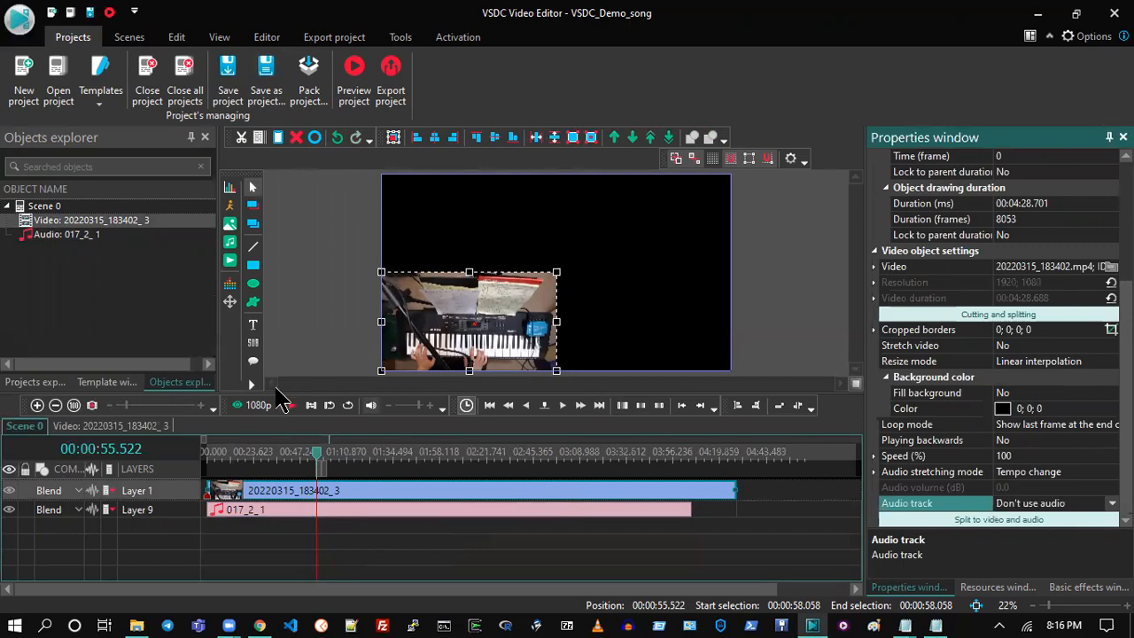
left_click(289, 404)
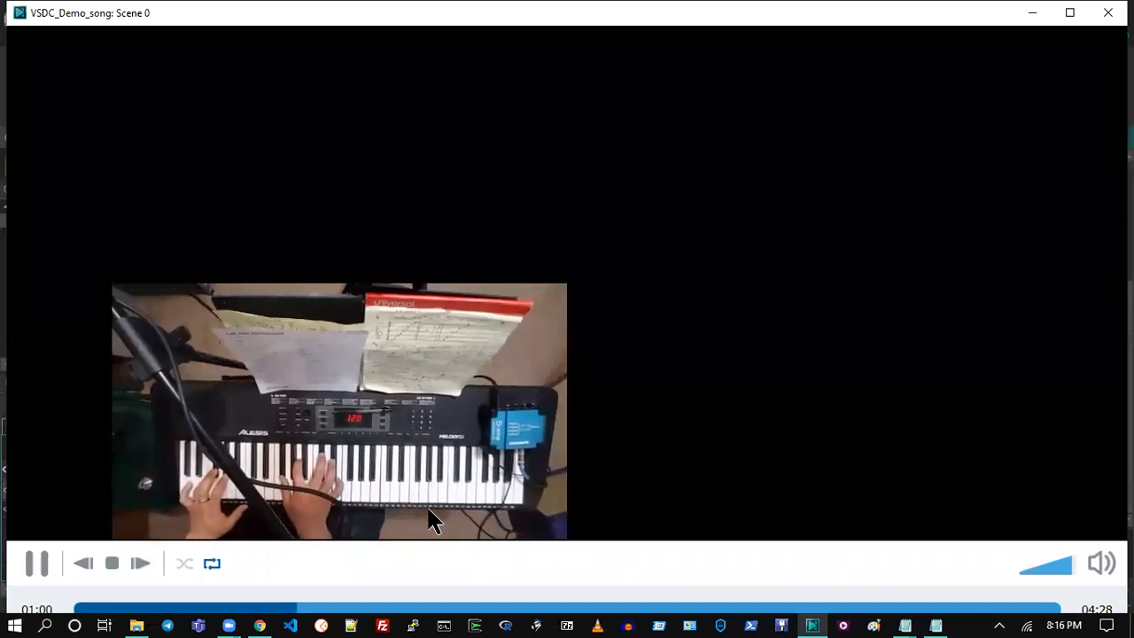
left_click(1107, 13)
- Undo the audio track change on the Layer 1 video clip and preview the scene again
left_click(337, 139)
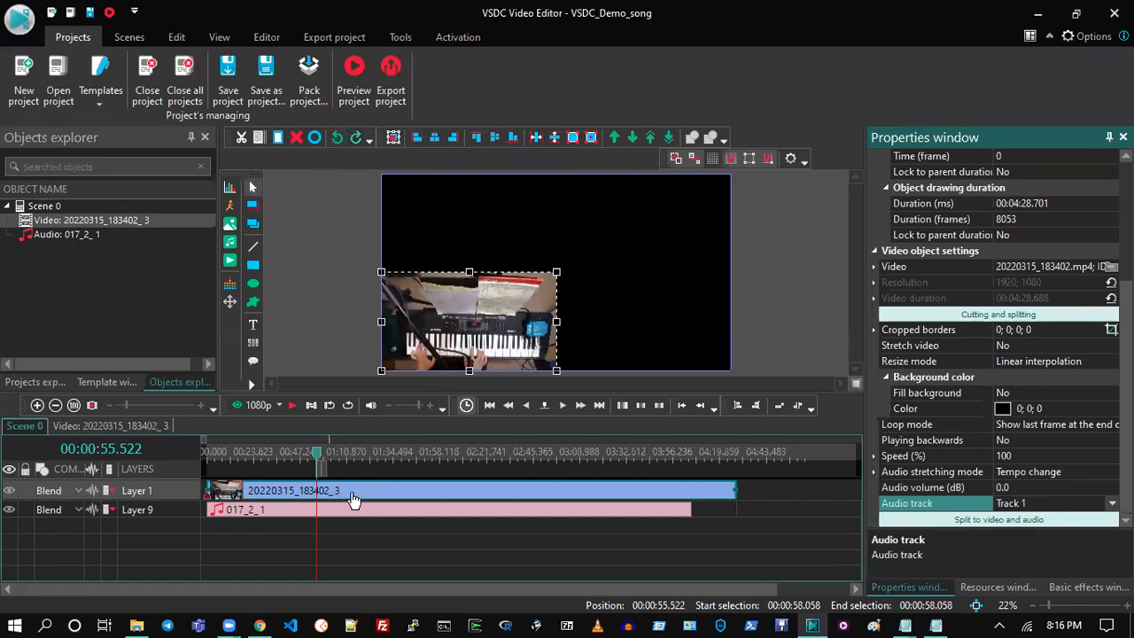
left_click(346, 513)
left_click(354, 490)
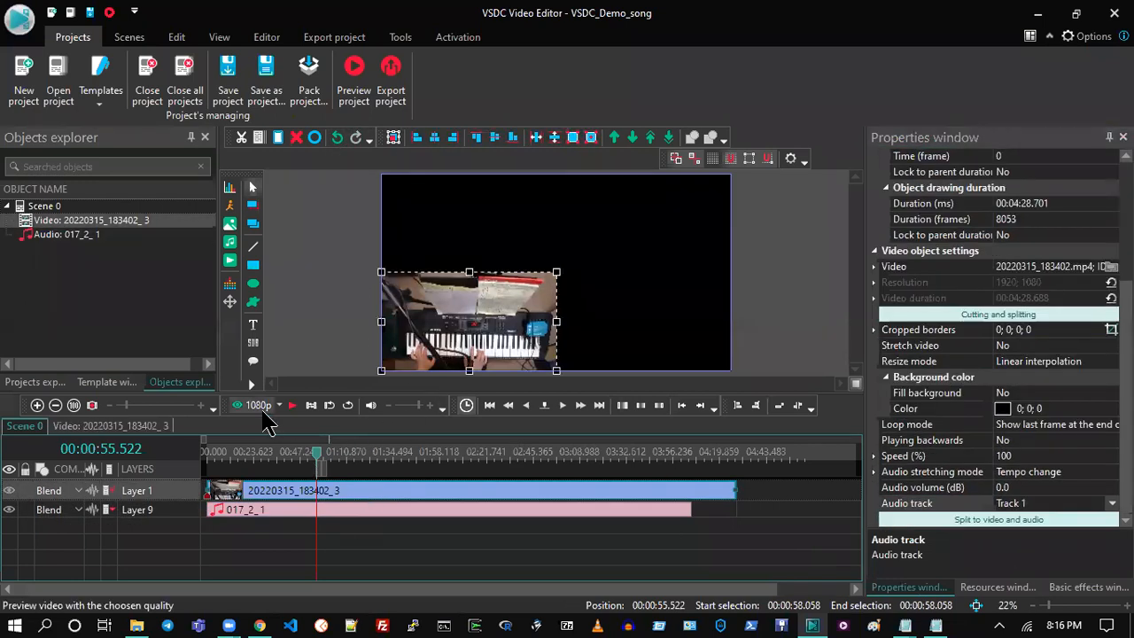
left_click(259, 405)
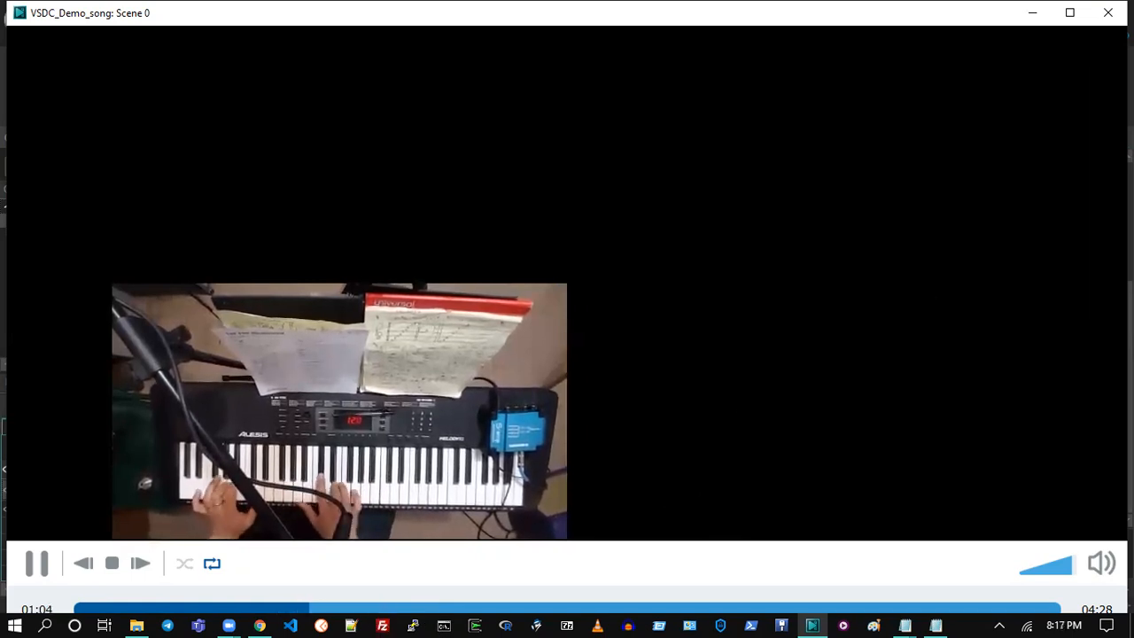
left_click(1108, 12)
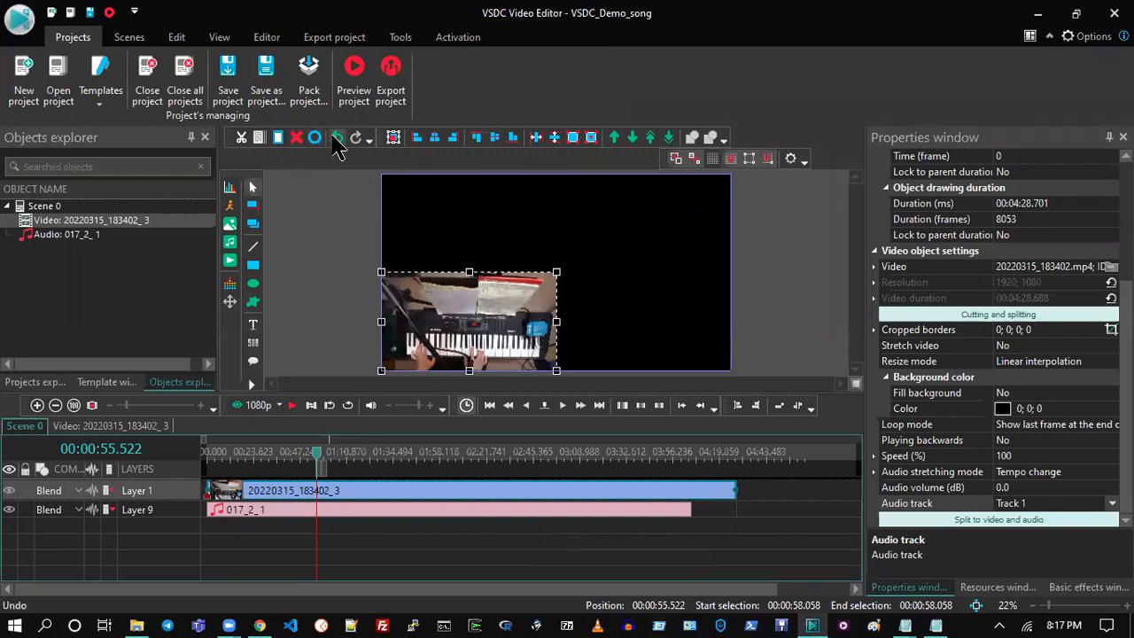
- Undo the audio track change on the 017_2 clip and the deletion of the Layer 3 and Layer 5 clips
left_click(337, 139)
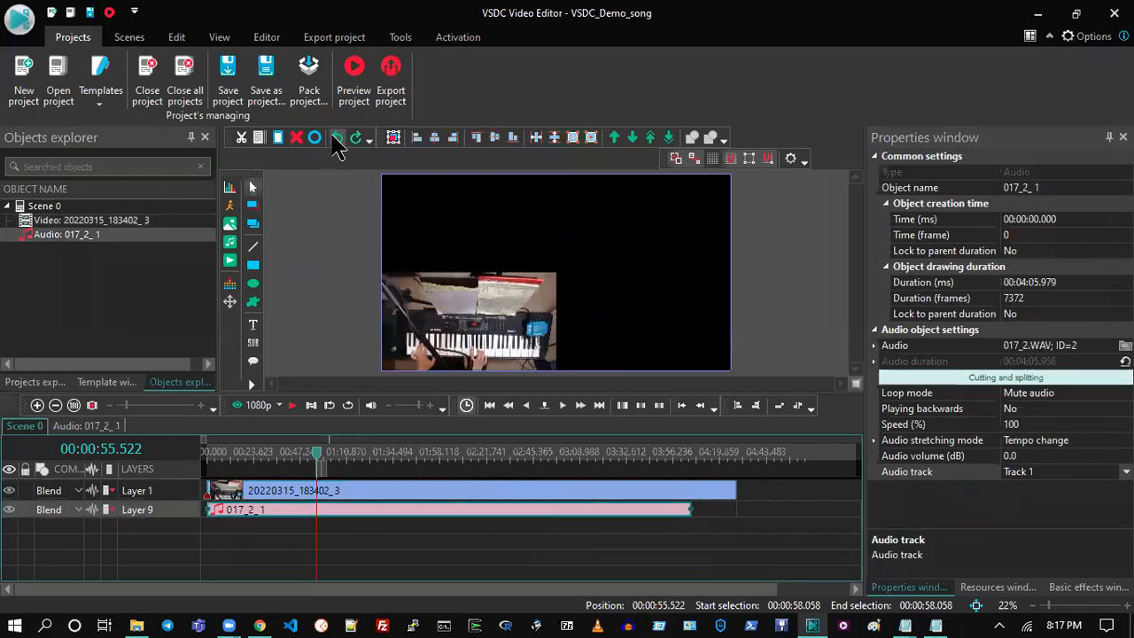
left_click(338, 139)
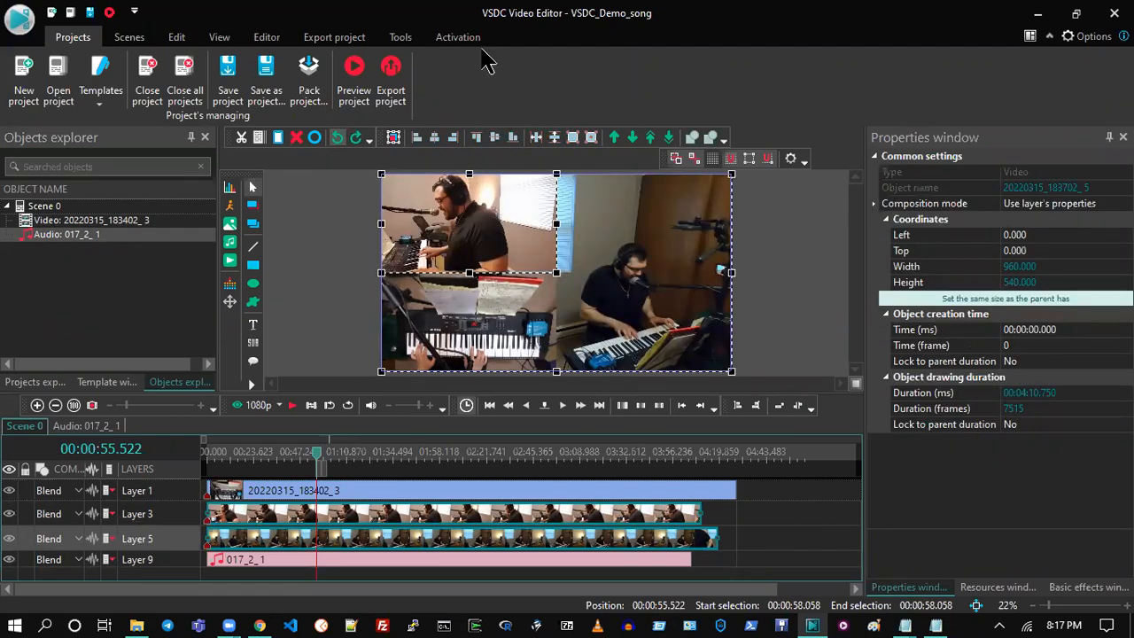
left_click(358, 139)
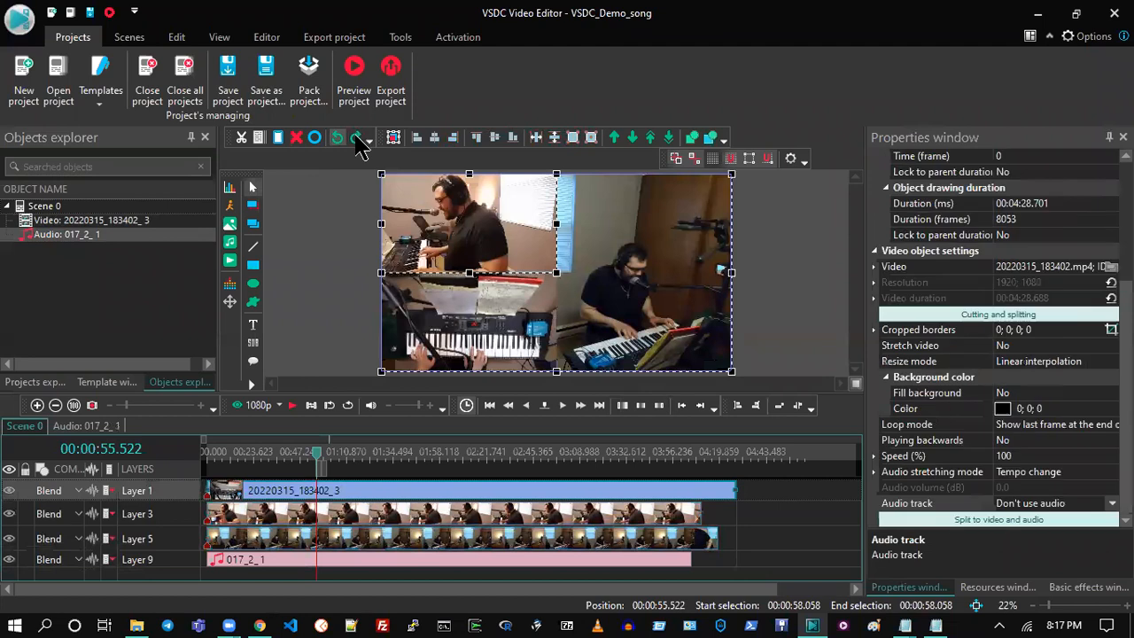
left_click(358, 139)
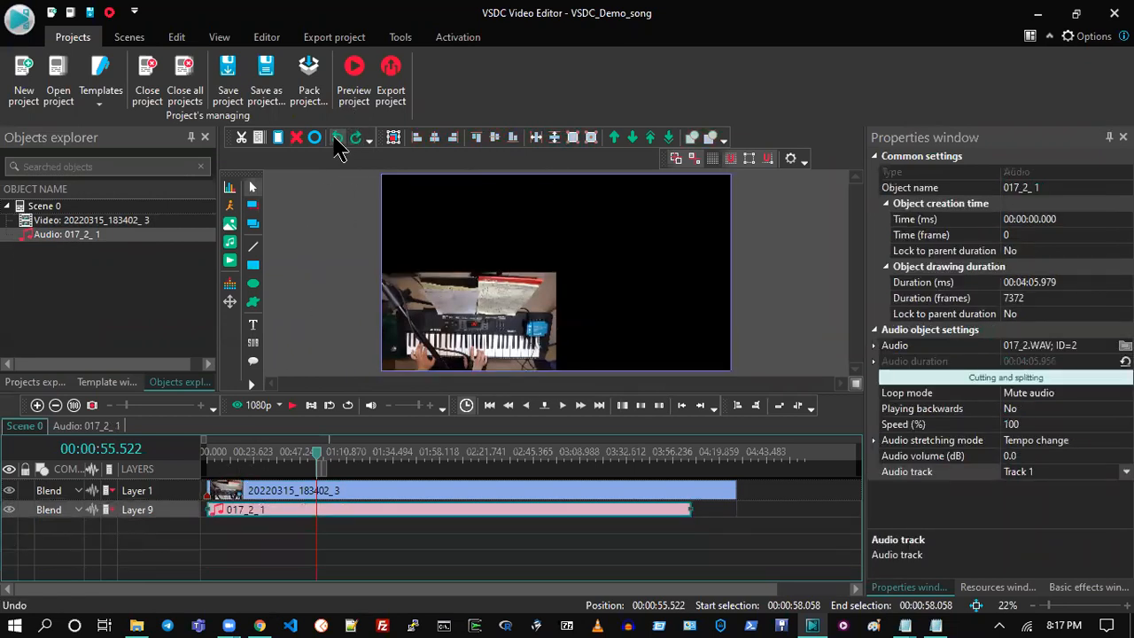
left_click(336, 138)
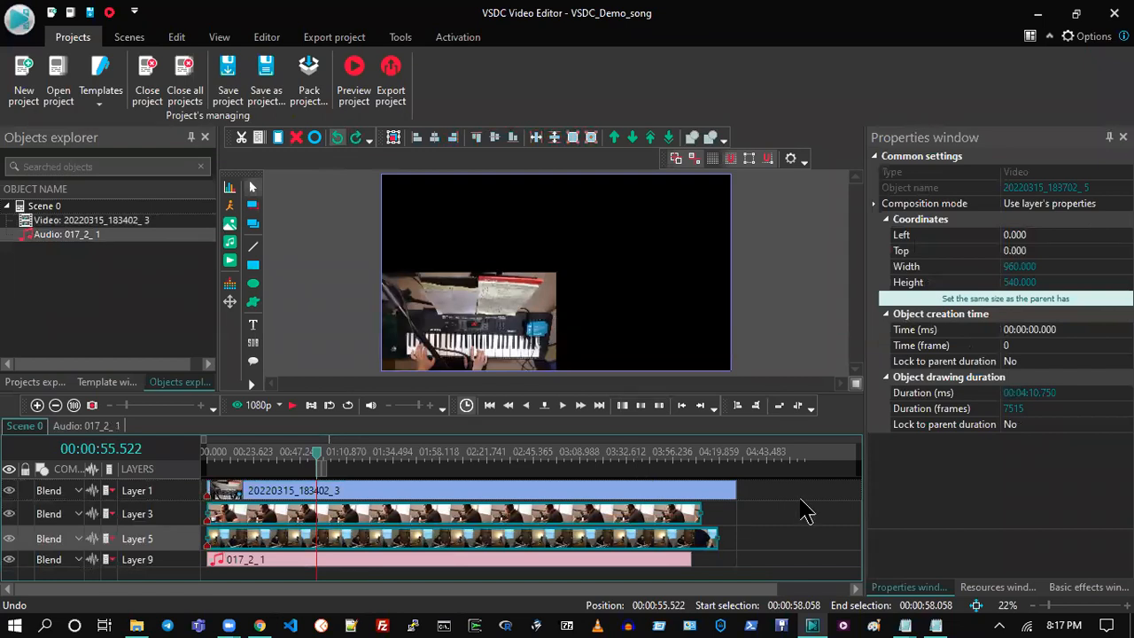
- Check the audio track setting of the three video clips and the 017_2 clip, and save the project
left_click(82, 220)
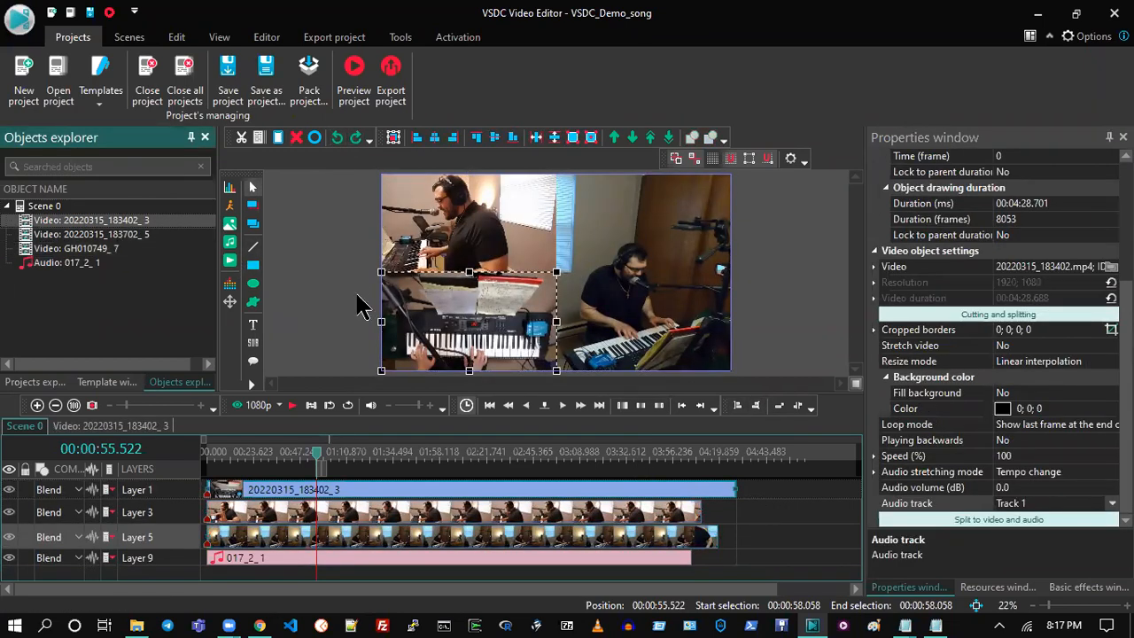
left_click(128, 234)
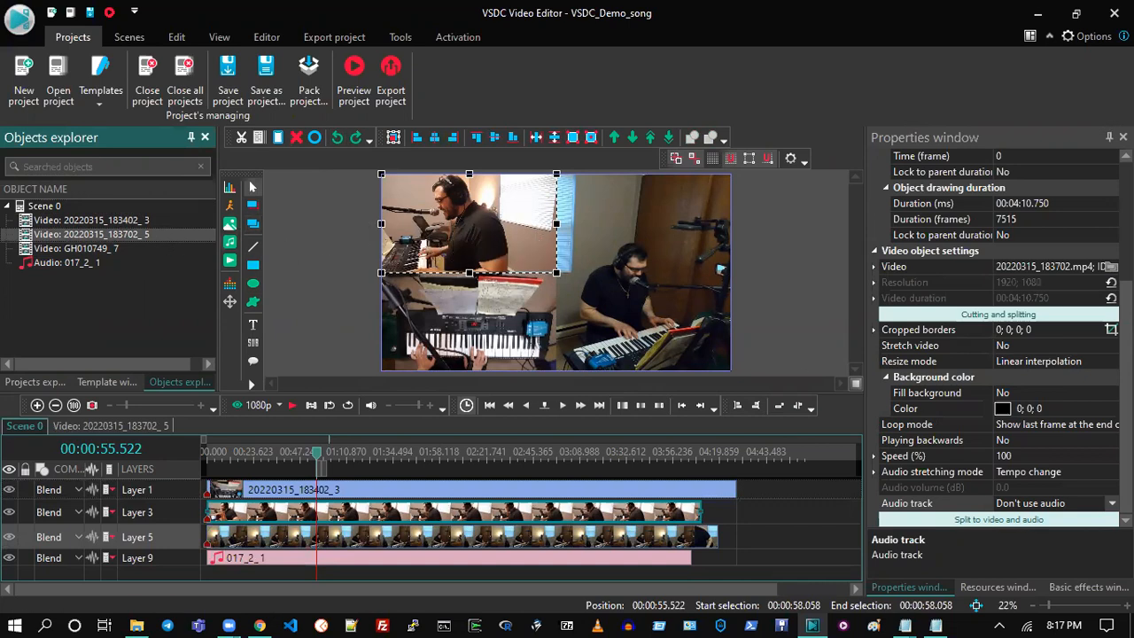
left_click(103, 248)
left_click(1022, 504)
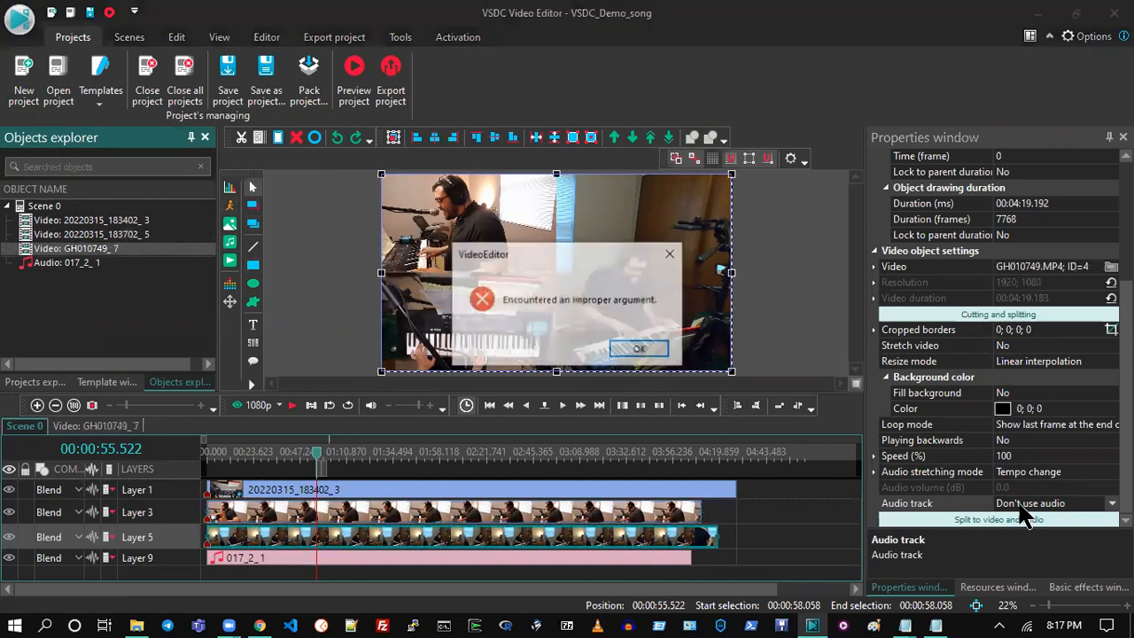
left_click(651, 351)
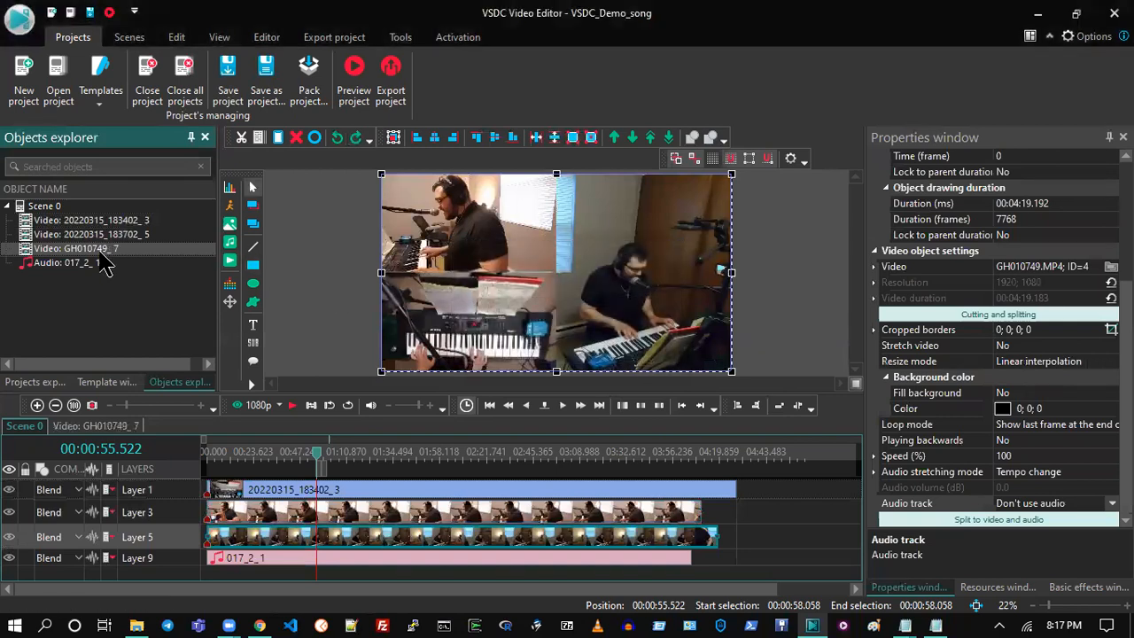
left_click(103, 264)
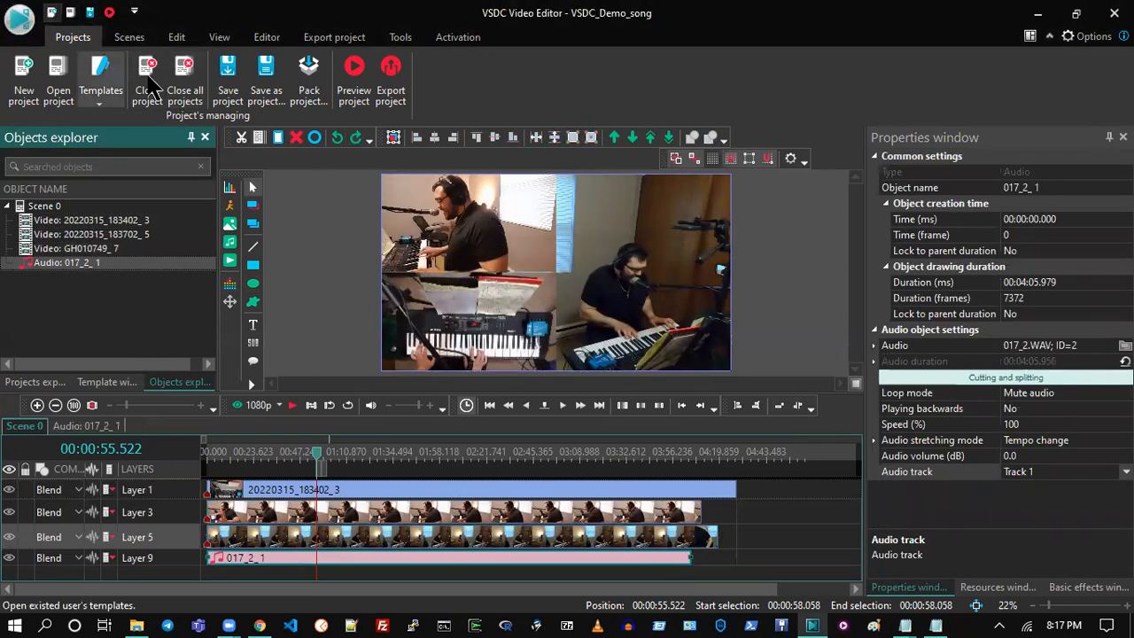
left_click(226, 80)
left_click(781, 520)
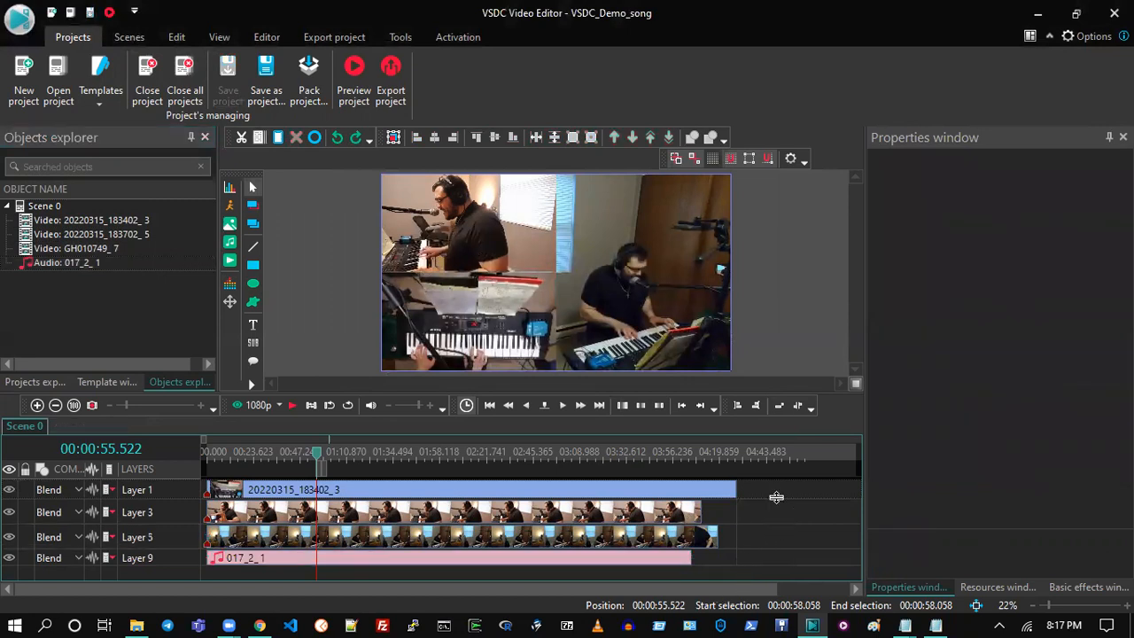
- Preview the end of the song from about 4:04 with the player's sound muted
left_click(691, 453)
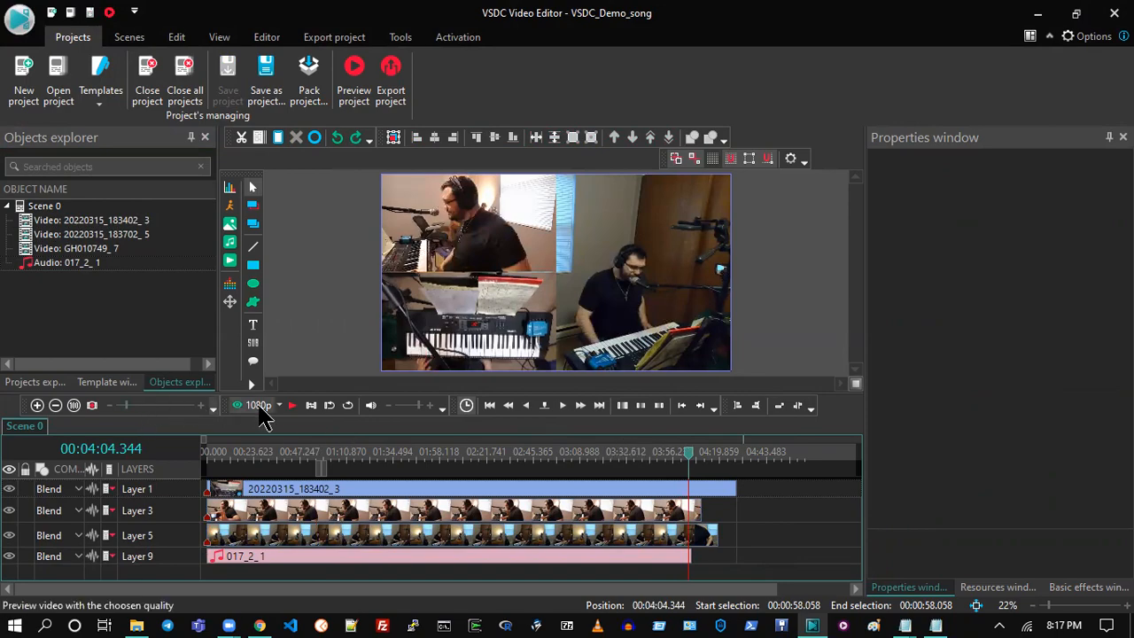
left_click(261, 411)
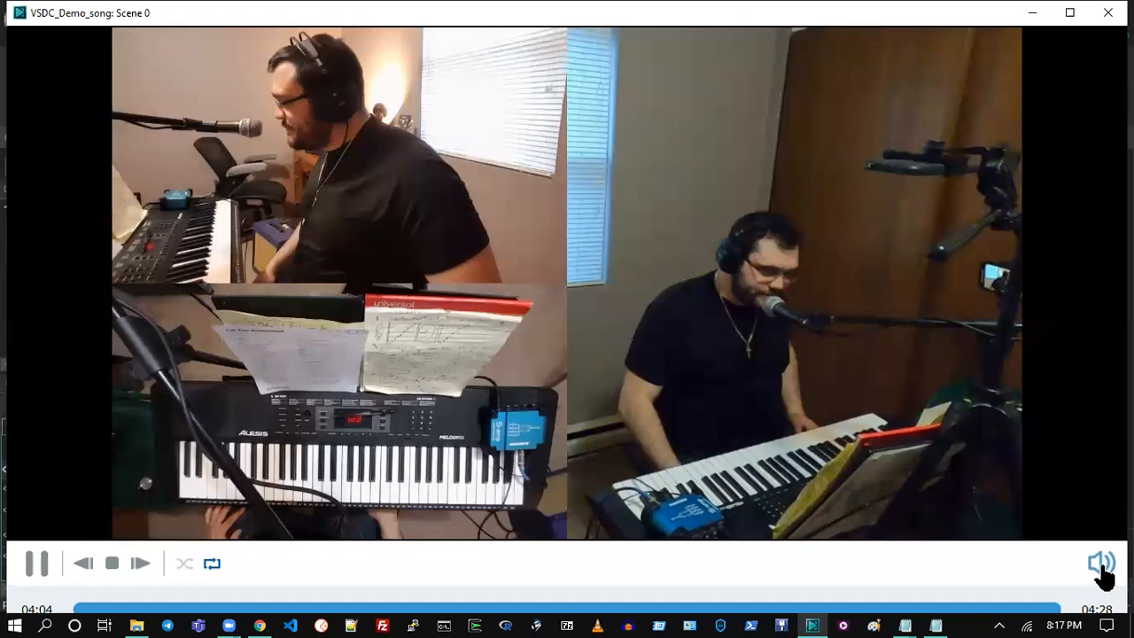
left_click(1101, 564)
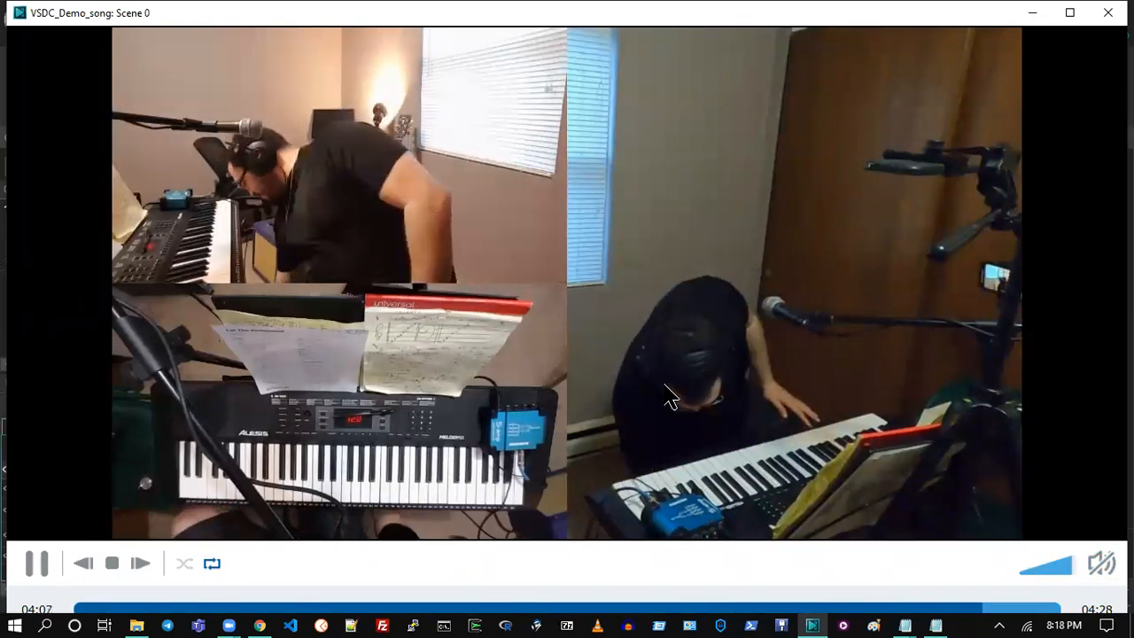
left_click(1001, 609)
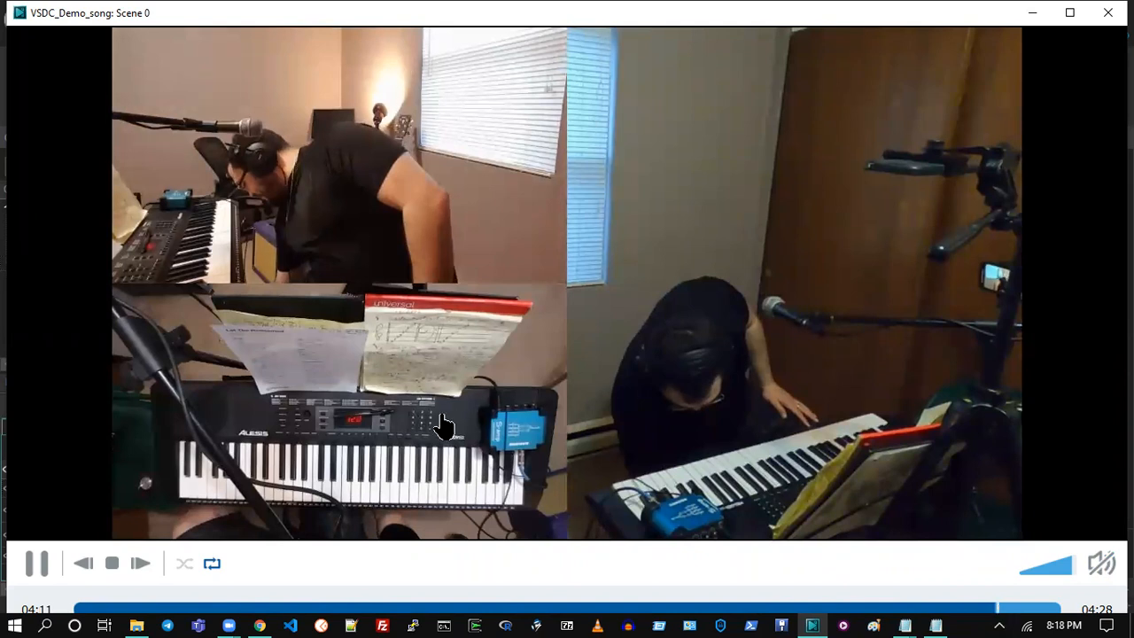
left_click(994, 610)
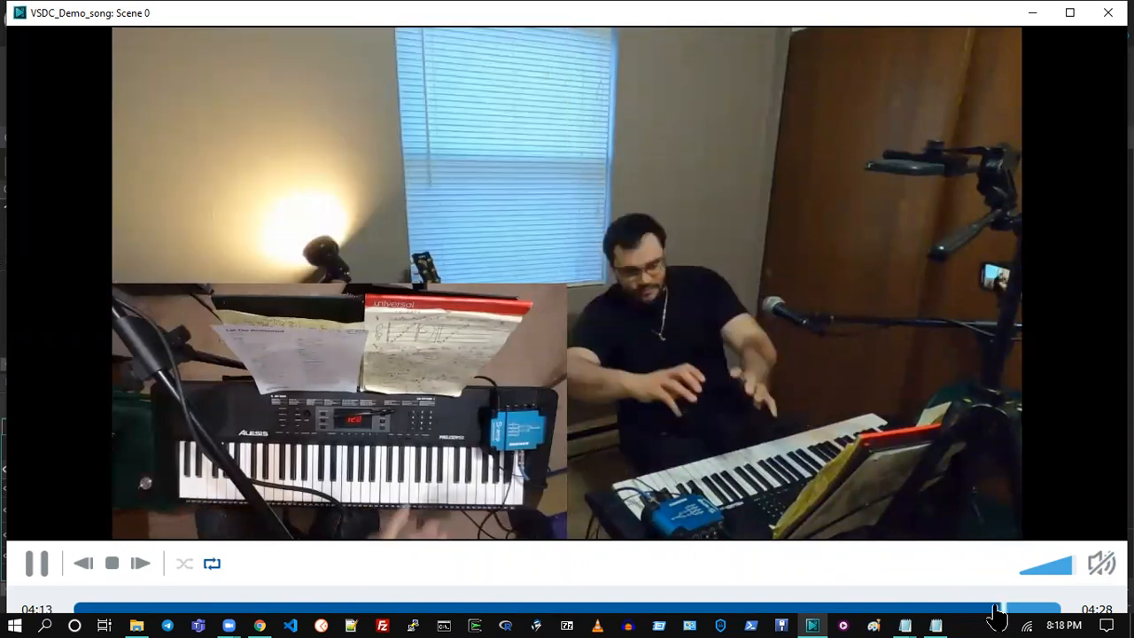
left_click(990, 609)
left_click(983, 609)
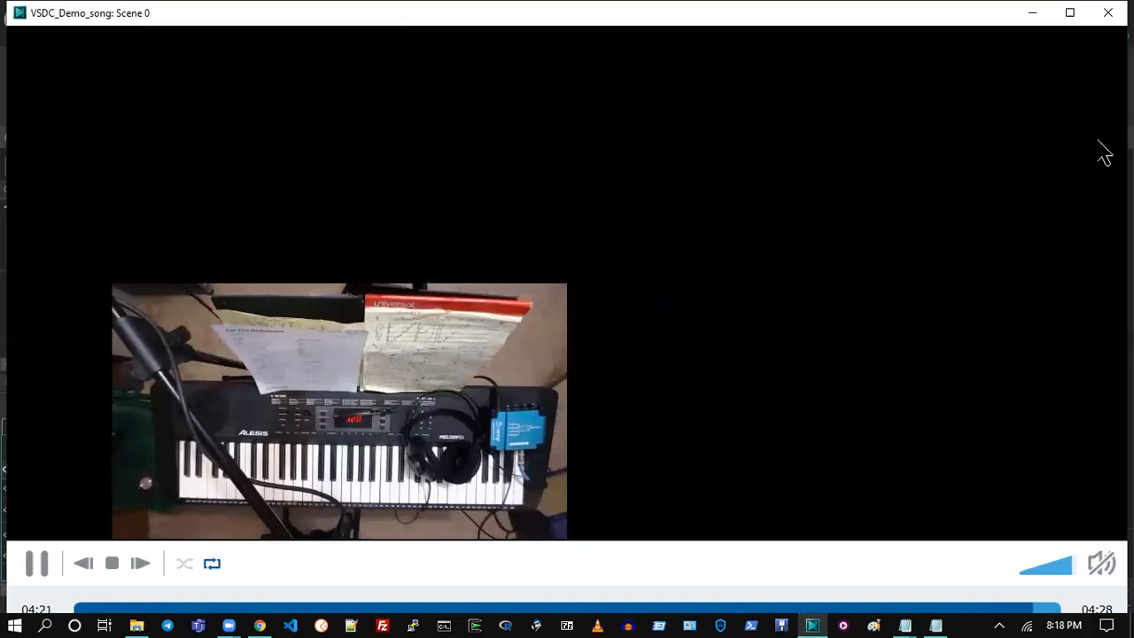
left_click(1107, 13)
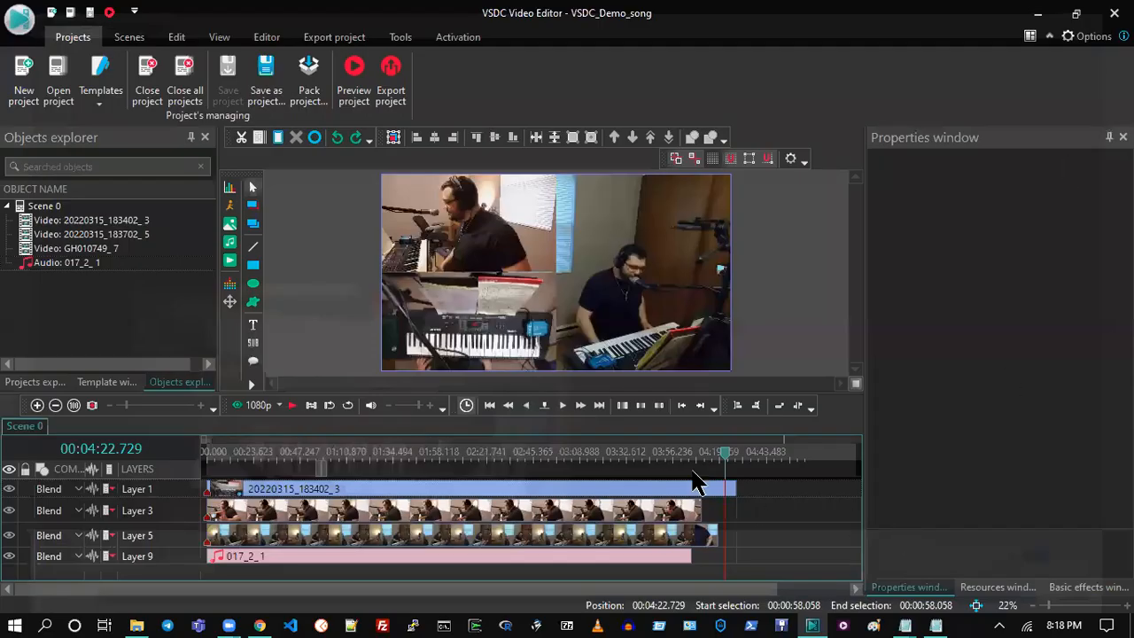
- Scrub the playhead between about 4:04 and 4:13 to examine where the clips end
left_click(689, 453)
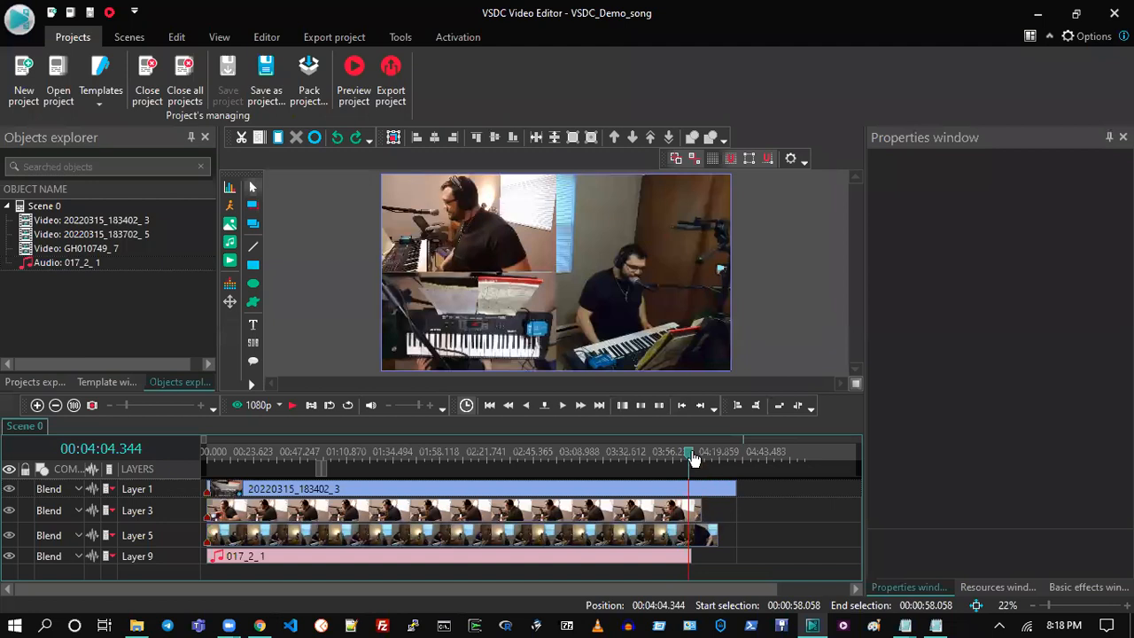
left_click_drag(690, 453, 692, 469)
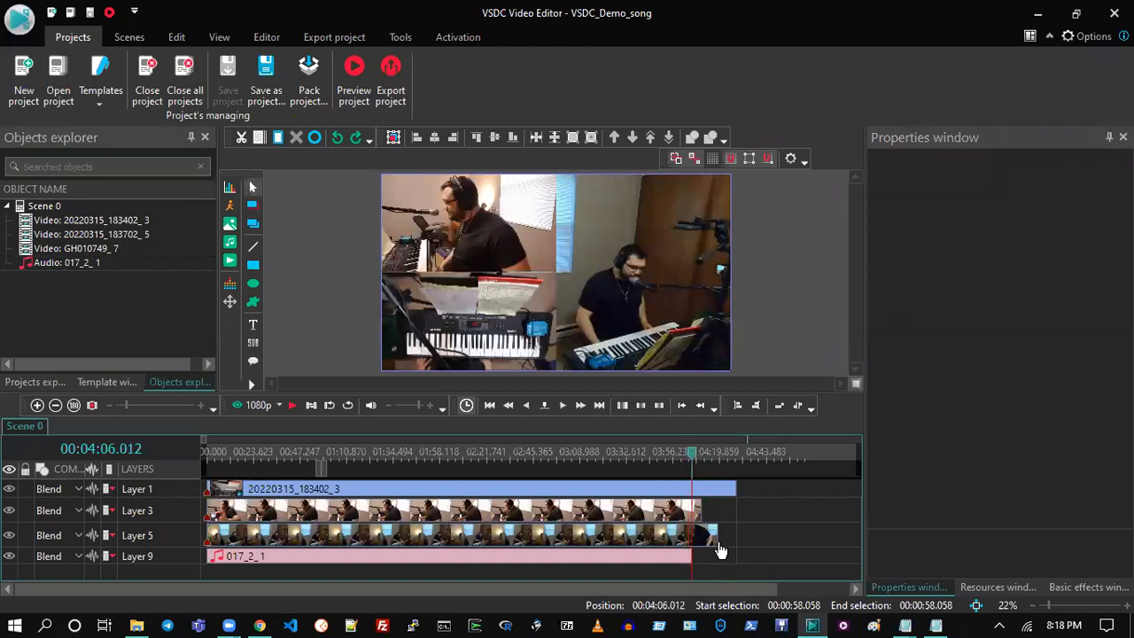
left_click(701, 458)
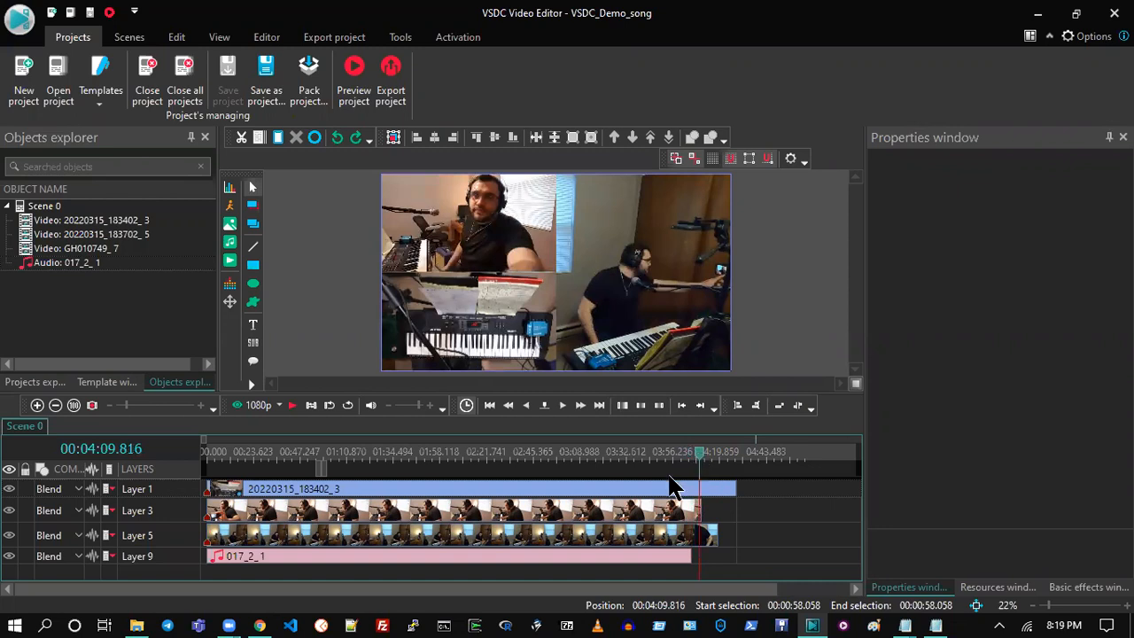
left_click(706, 459)
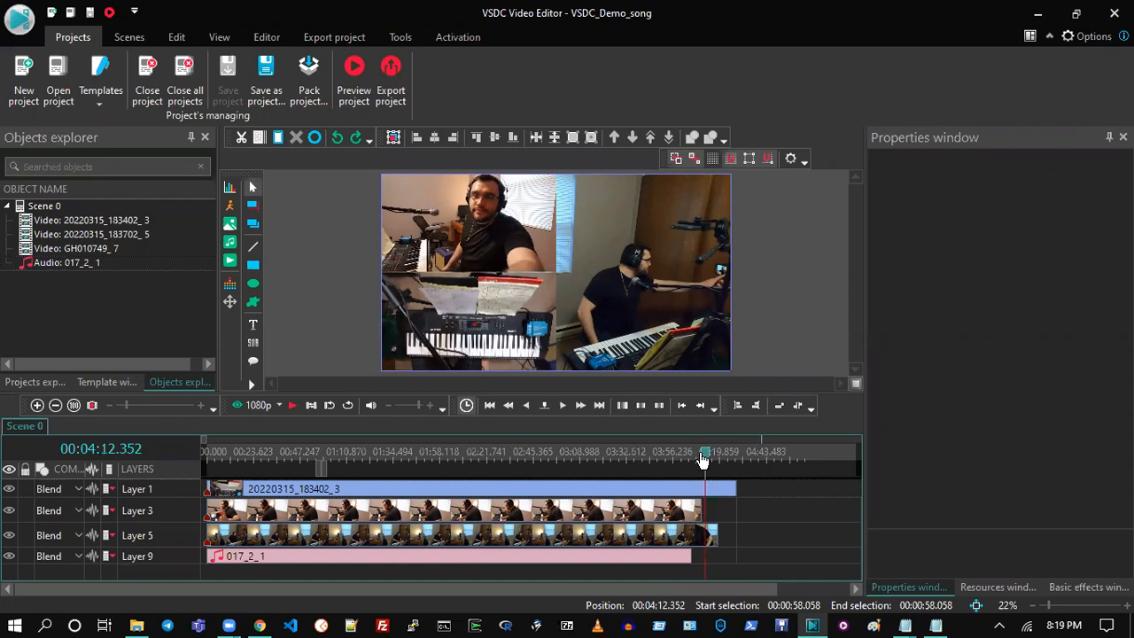
left_click(700, 459)
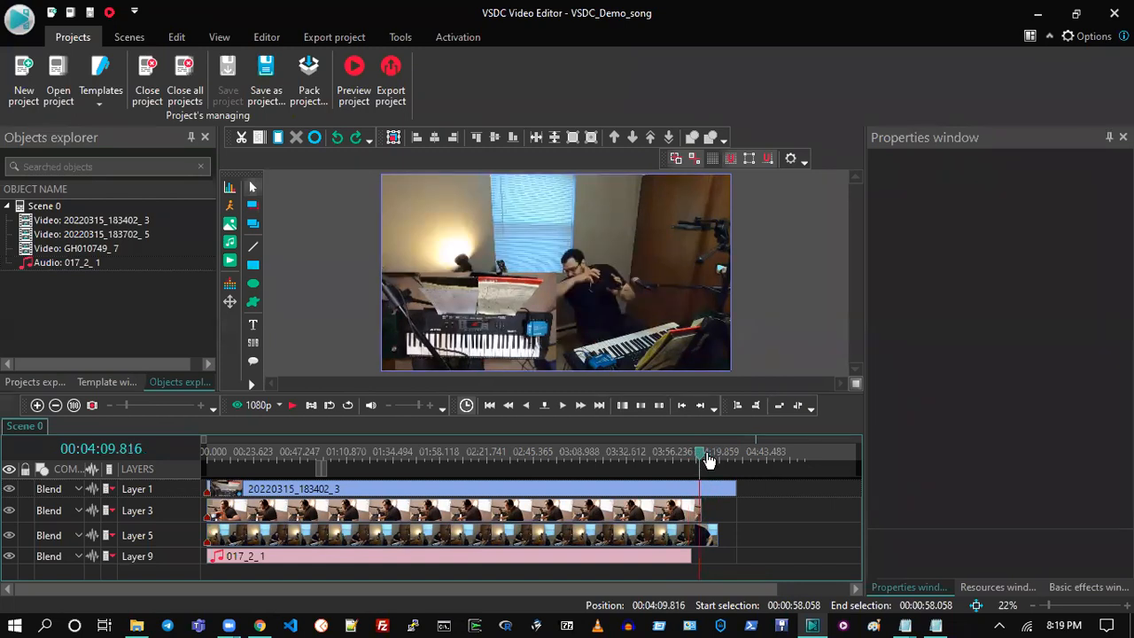
left_click(707, 459)
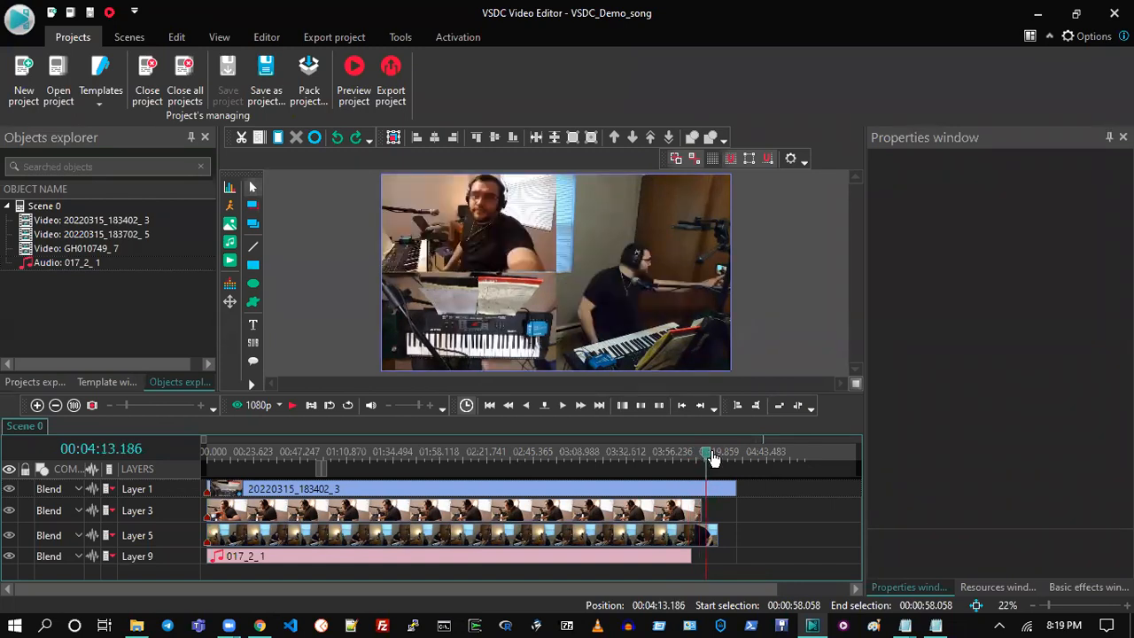
- Open 220315_0054.WMA from the final_take folder in mpv, listen around 4:17 and 3:13, and return to VSDC Video Editor
left_click(137, 625)
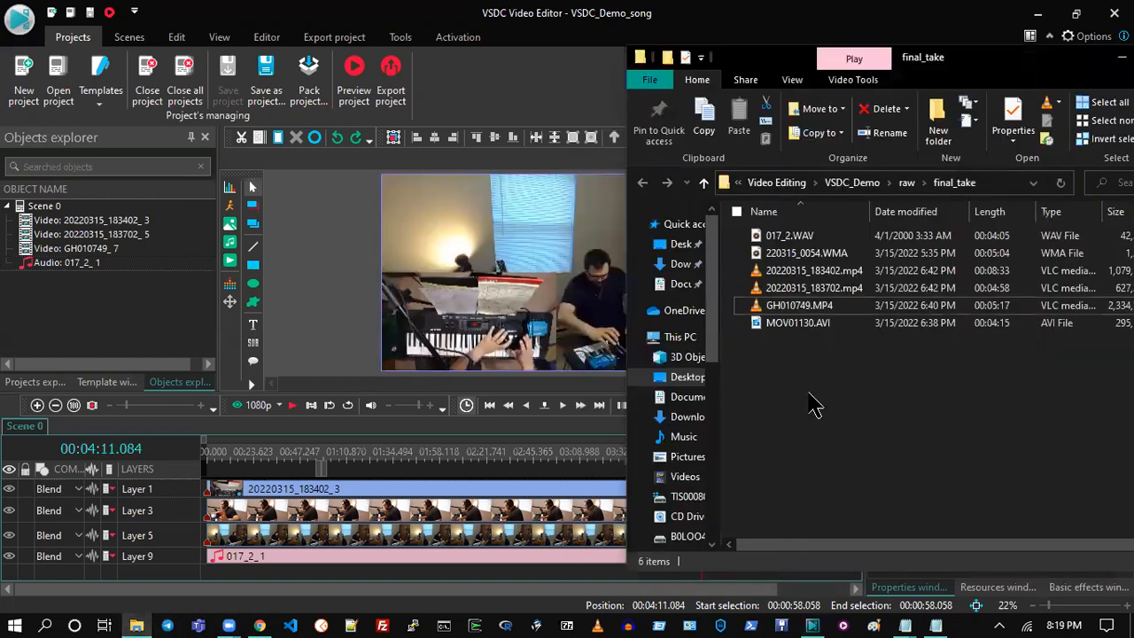
left_click(806, 253)
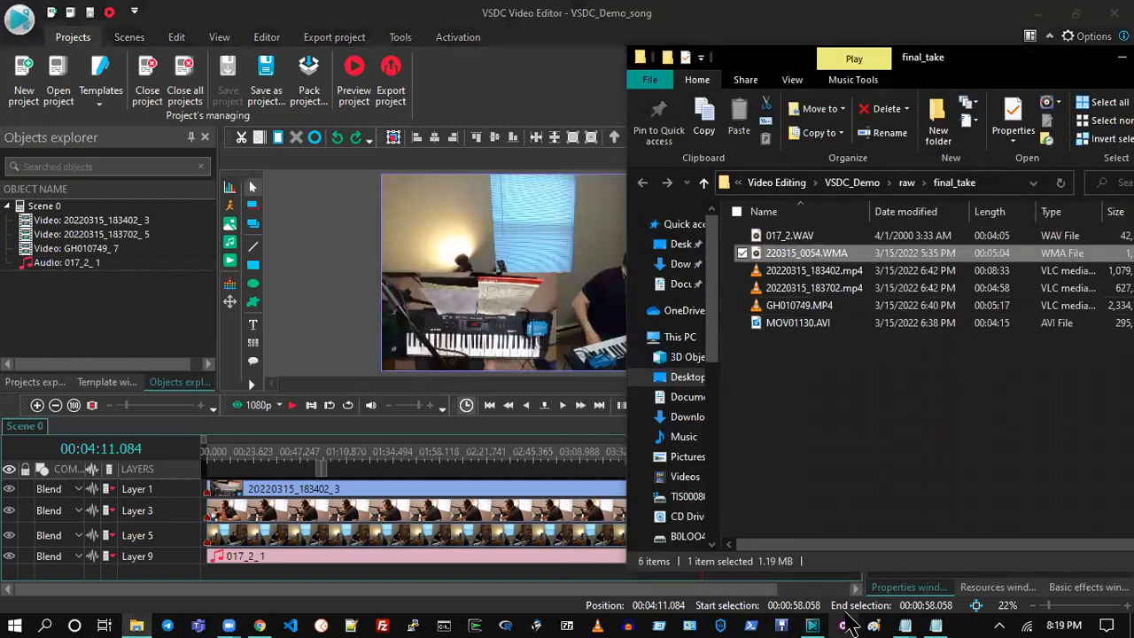
left_click(843, 625)
left_click_drag(797, 257, 509, 263)
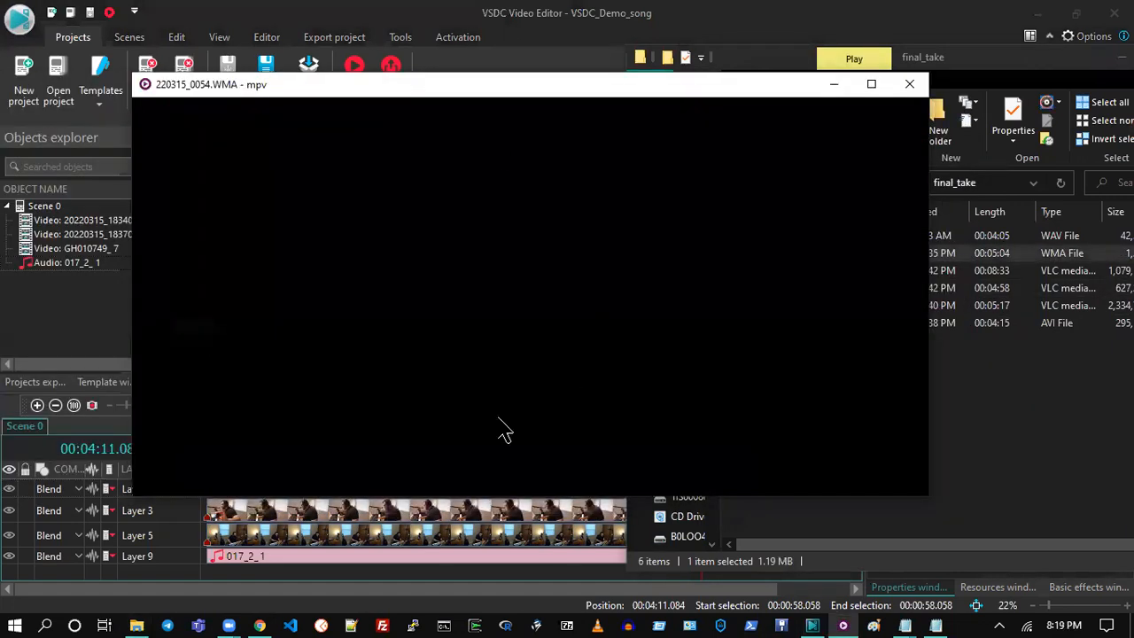
mouse_move(417, 485)
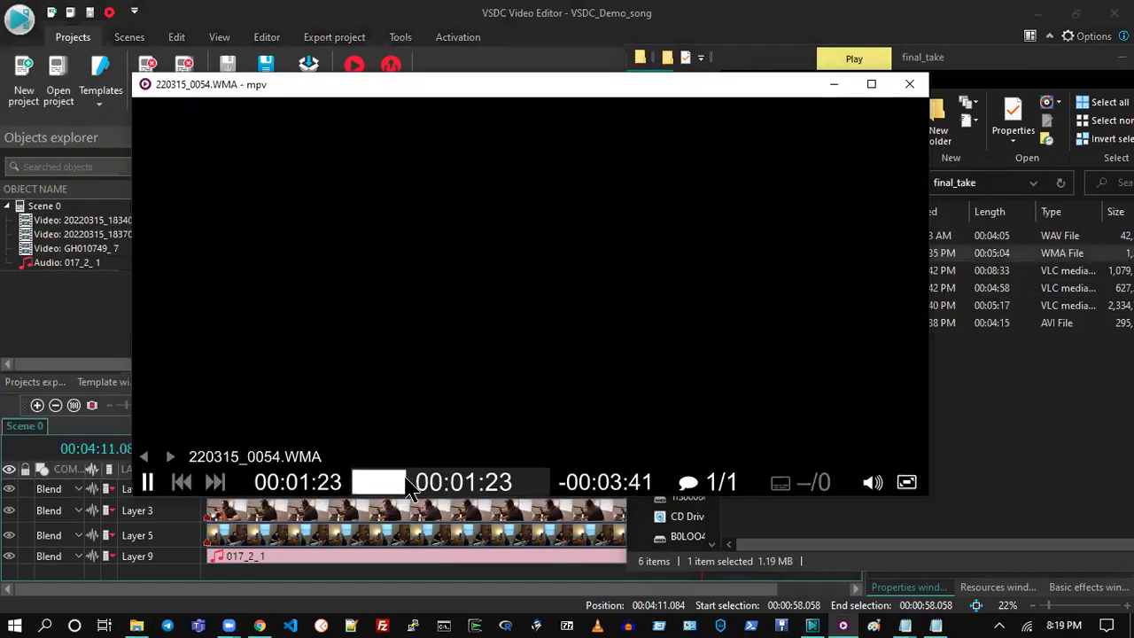
left_click(523, 486)
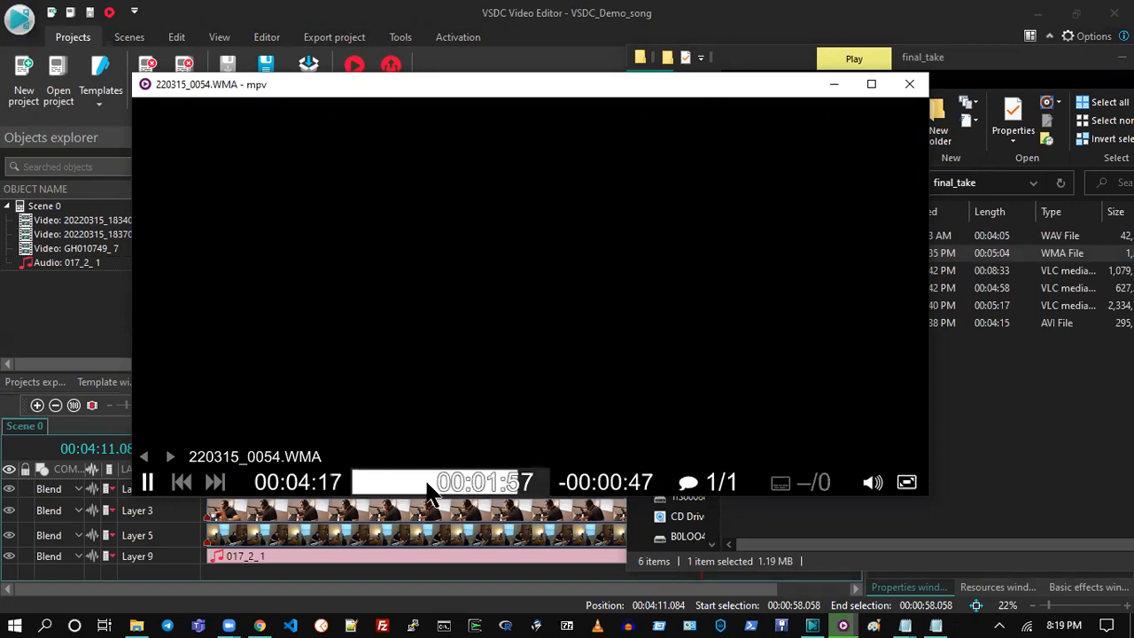
left_click(476, 487)
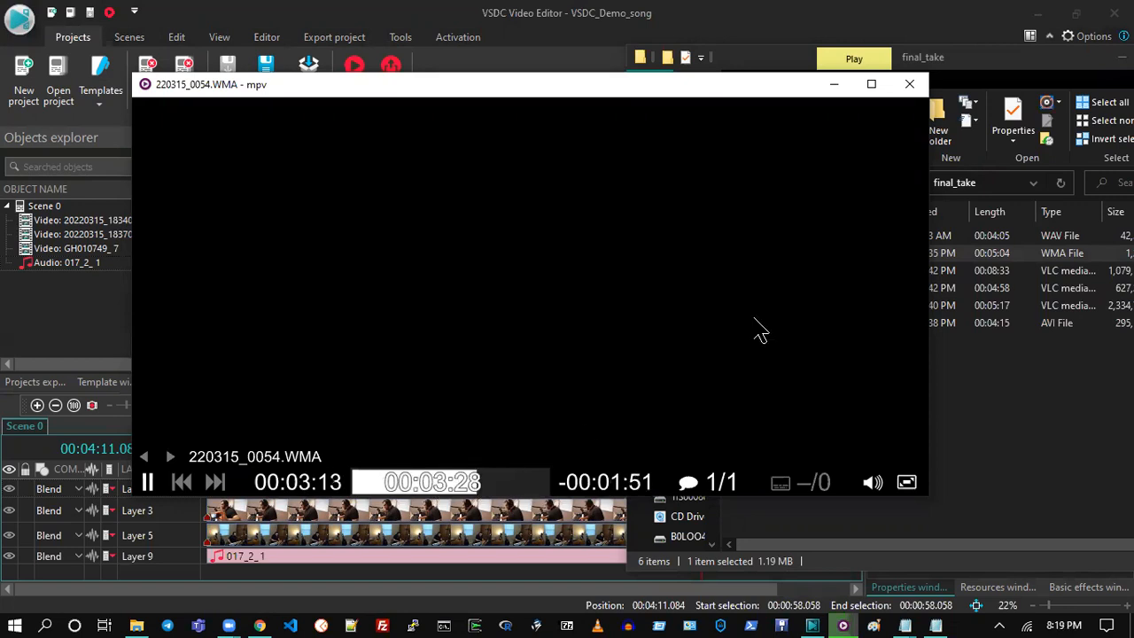
left_click(909, 83)
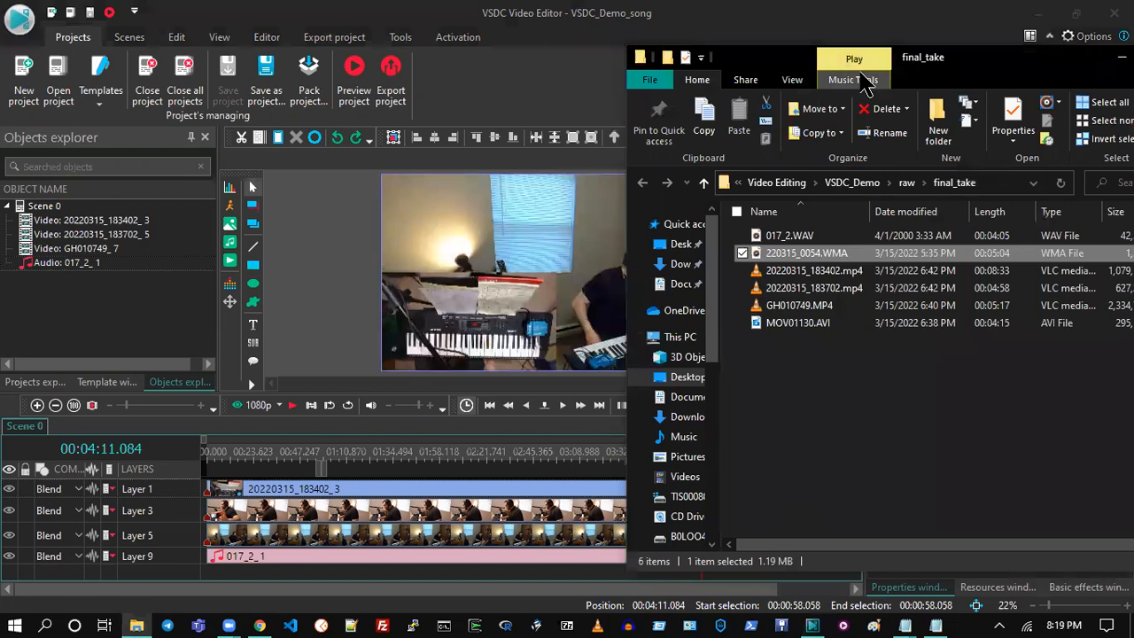
left_click(900, 12)
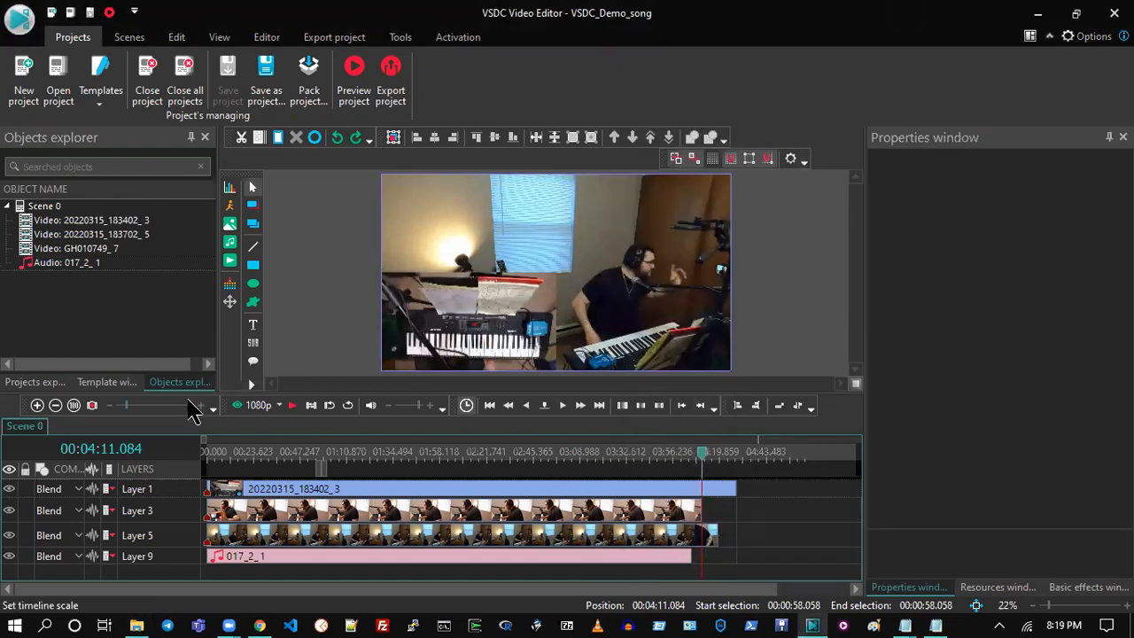
- Split the GH010749, 20220315_183702 and 20220315_183402 video clips at 00:04:10.683
left_click(187, 405)
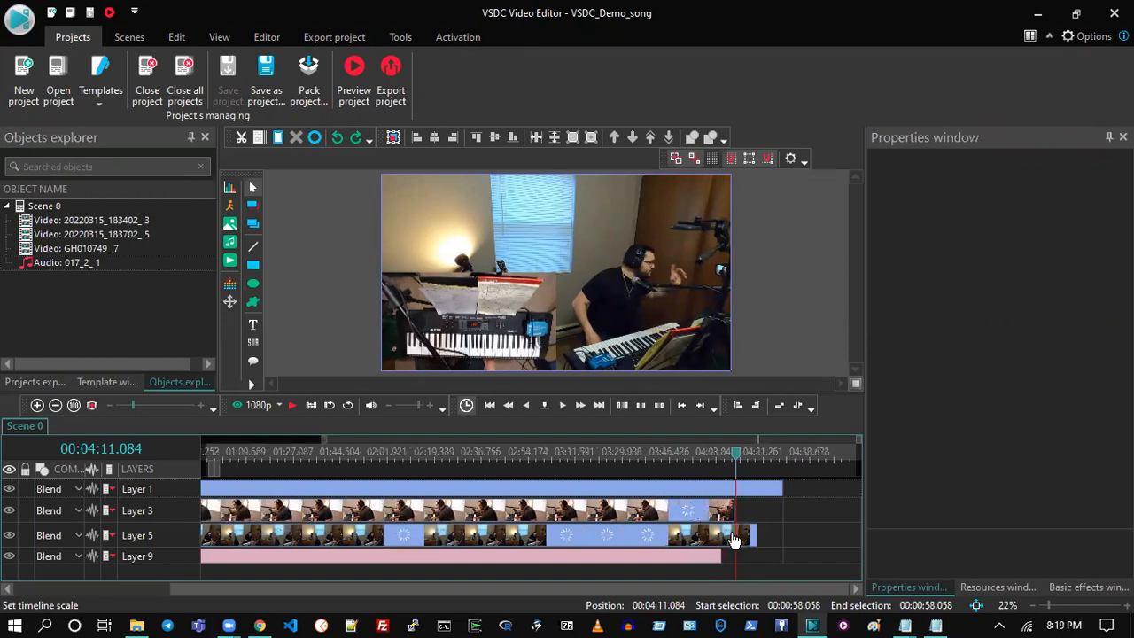
scroll(733, 540, "up", 1)
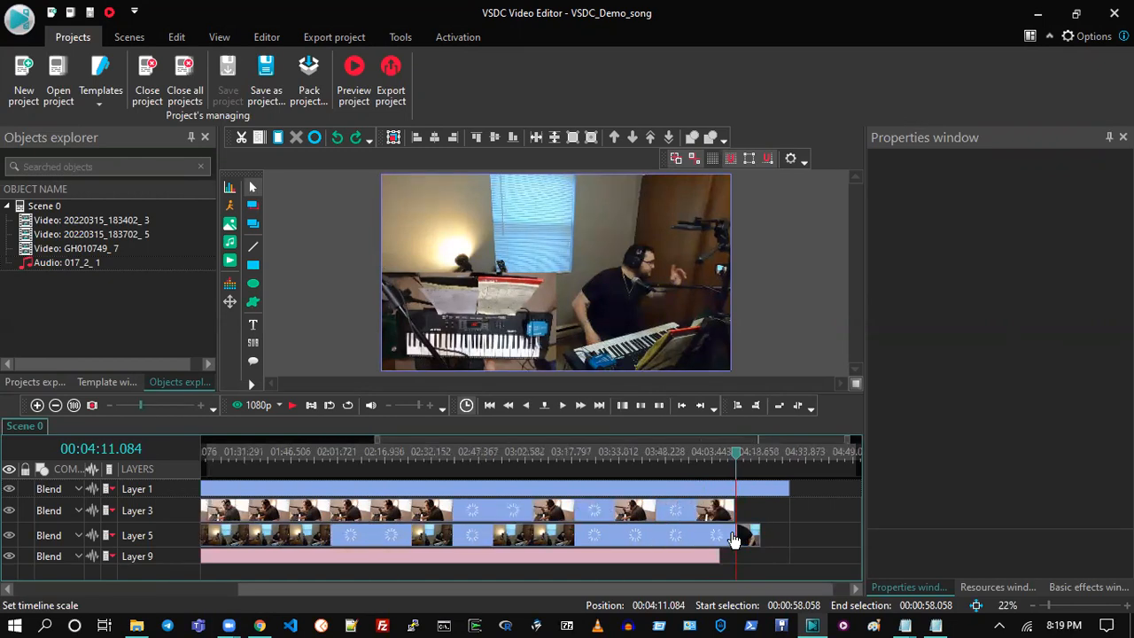
scroll(744, 534, "up", 2)
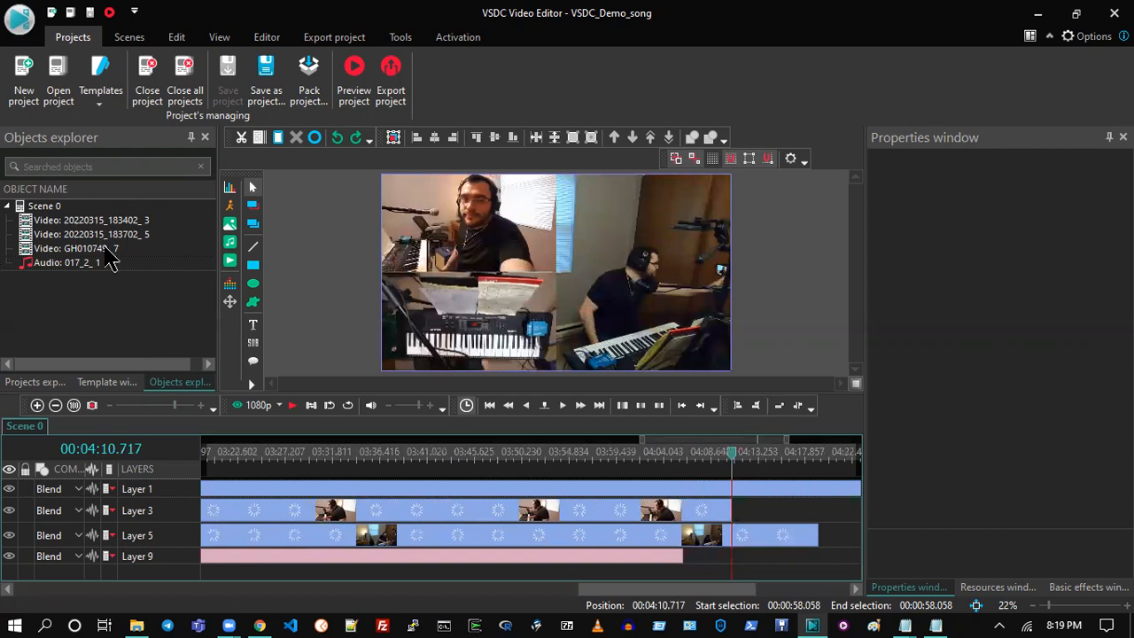
left_click(113, 252)
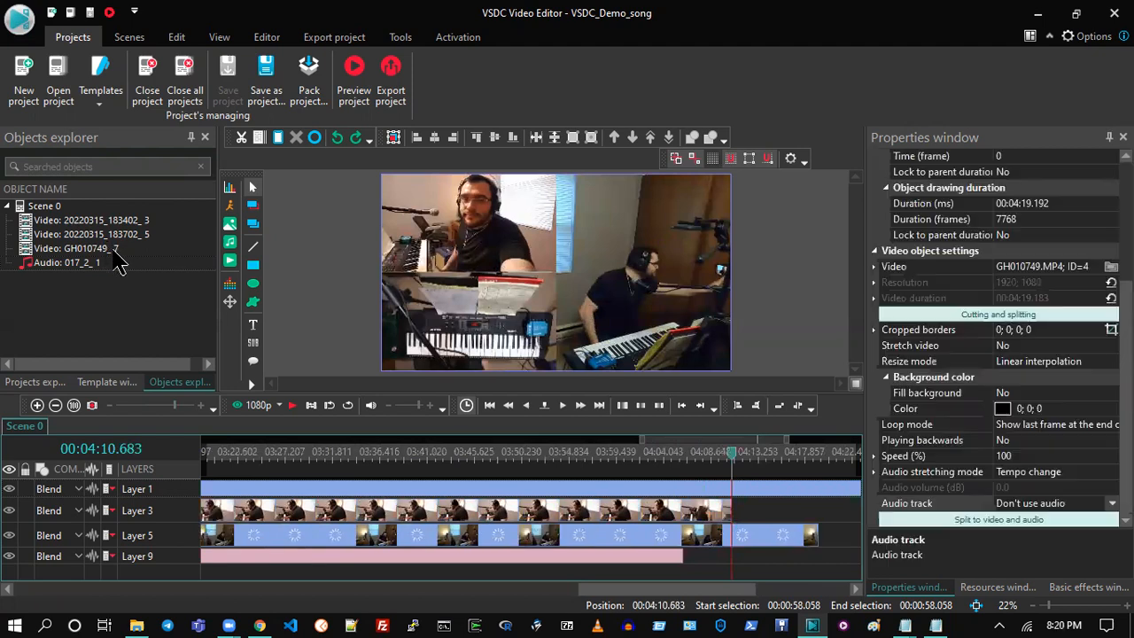
left_click(124, 222, "shift")
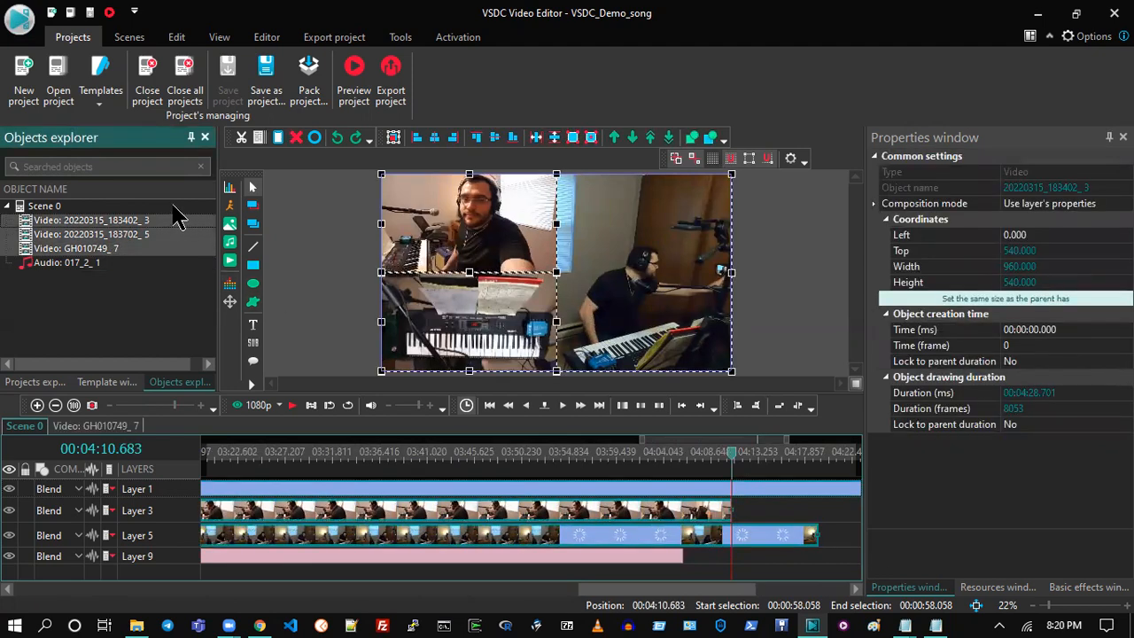
left_click(266, 36)
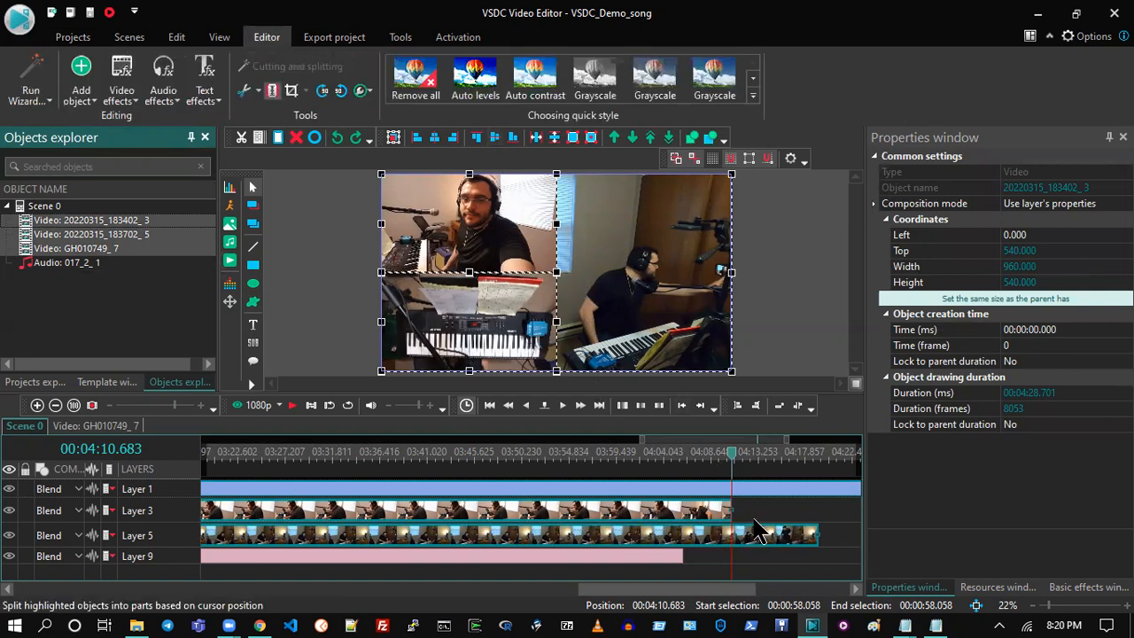
key("ctrl+k")
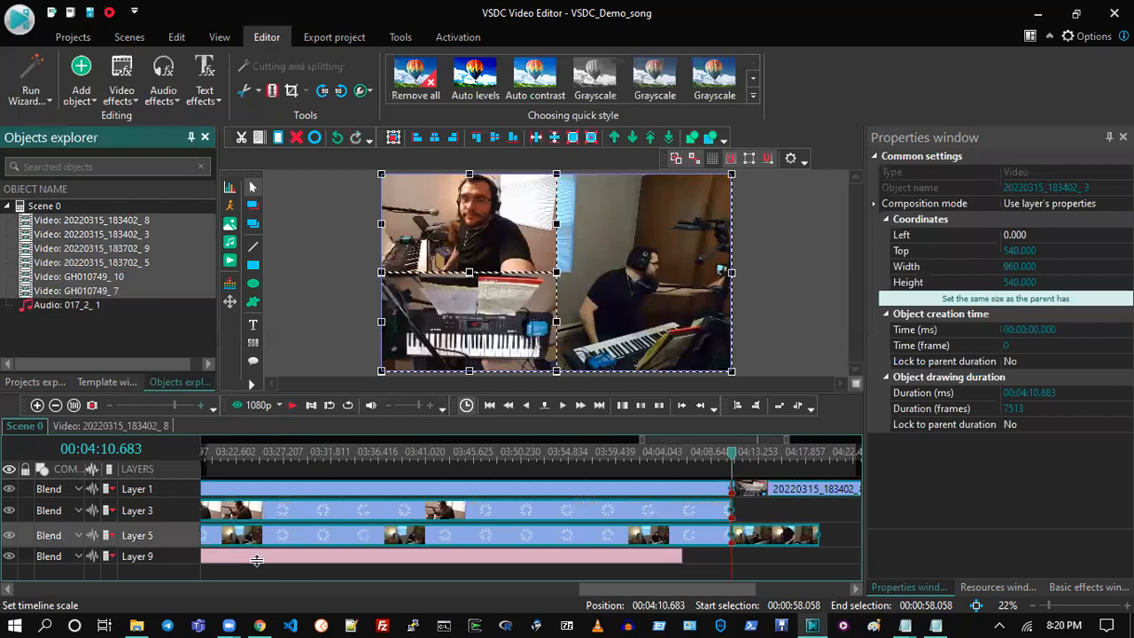
- Delete the parts of the three video clips that follow the split at 00:04:10.683
scroll(256, 559, "up", 5)
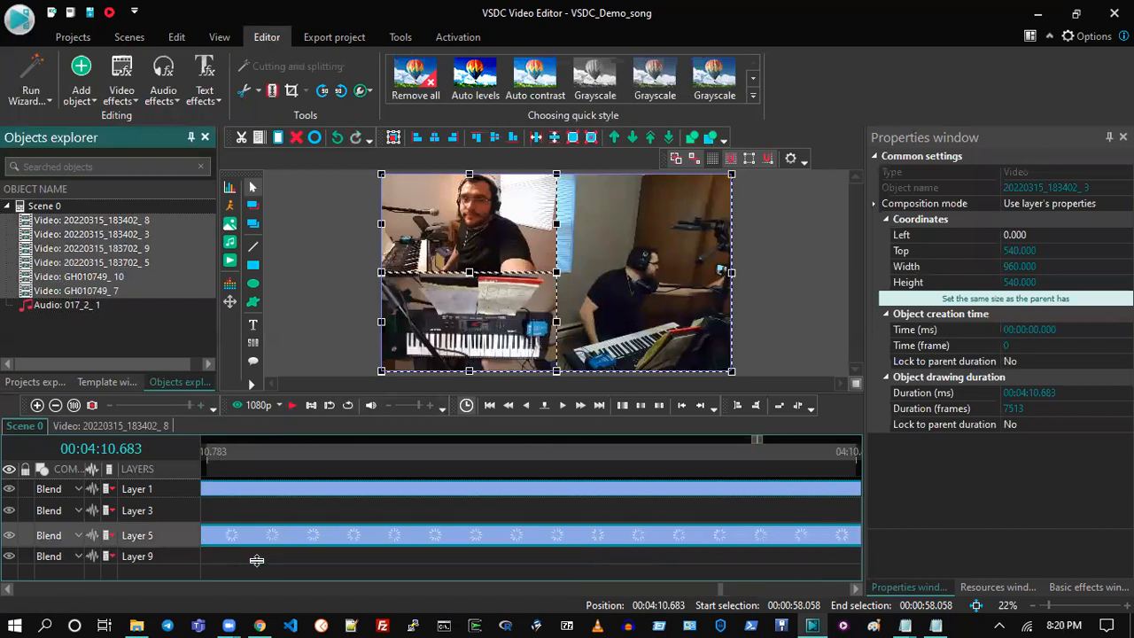
left_click(257, 560)
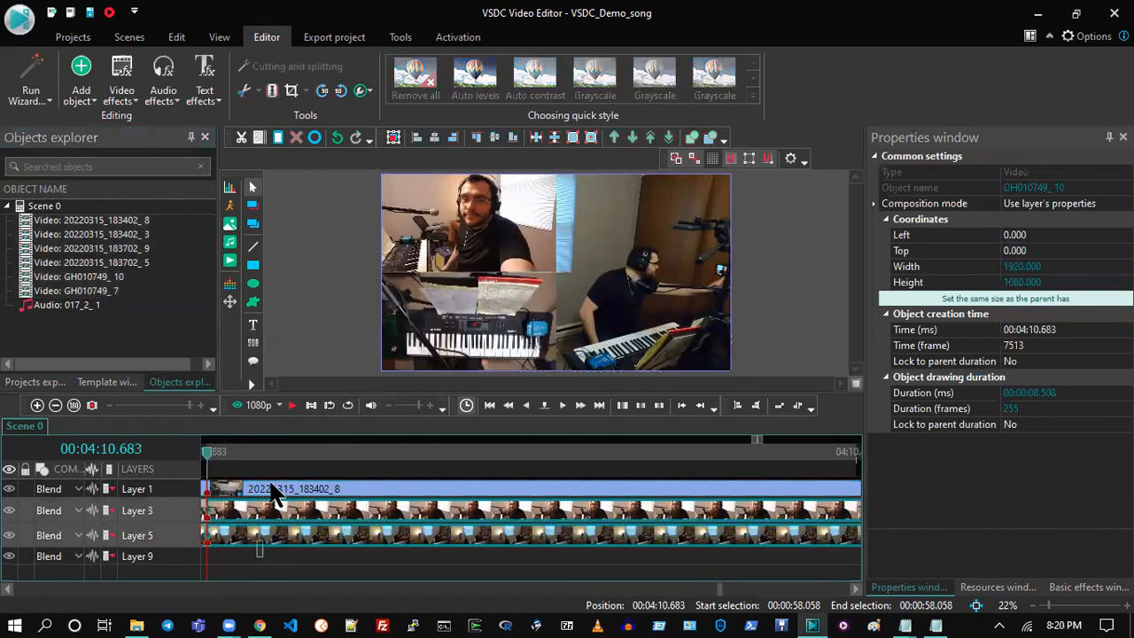
left_click(278, 488)
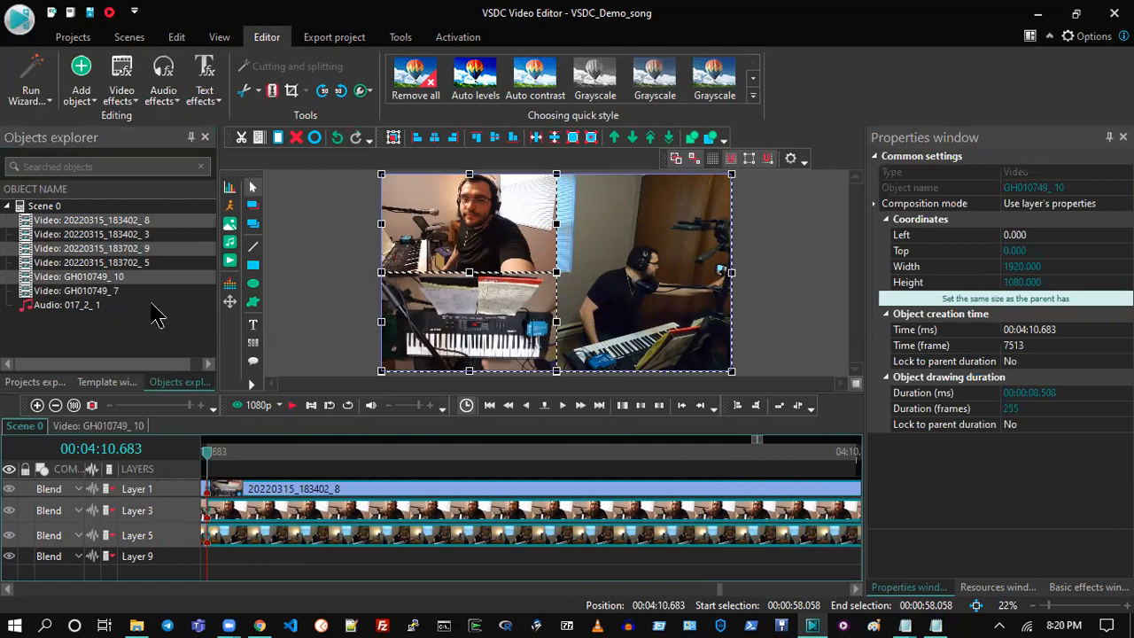
key("Delete")
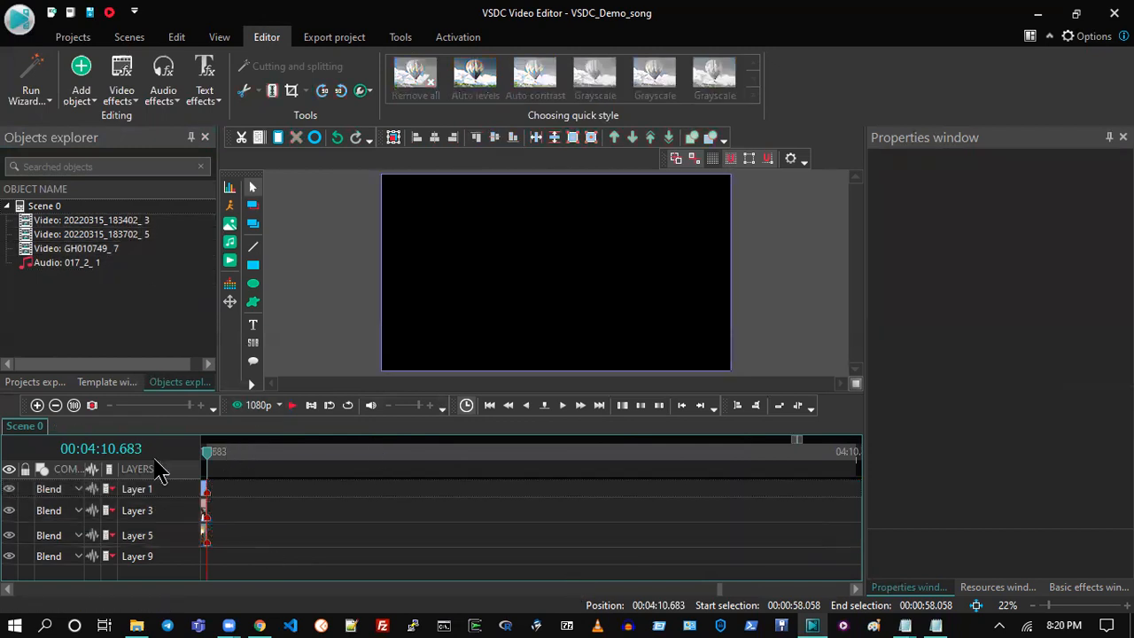
- Preview the trimmed end of the scene from 00:04:10.650 and save the project
left_click(7, 589)
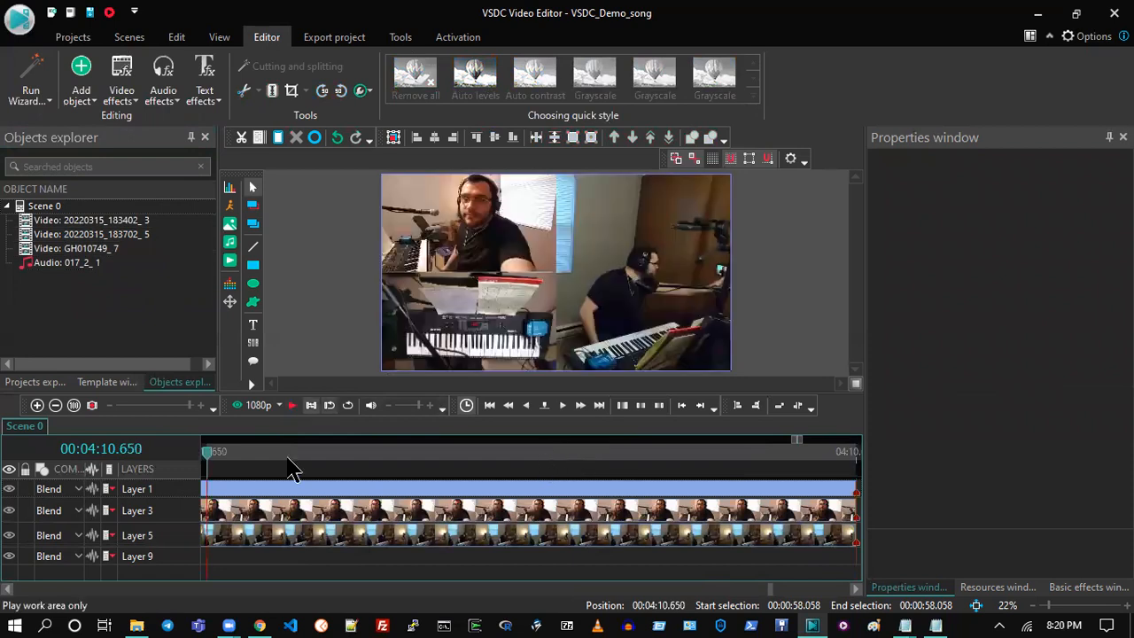
left_click(254, 408)
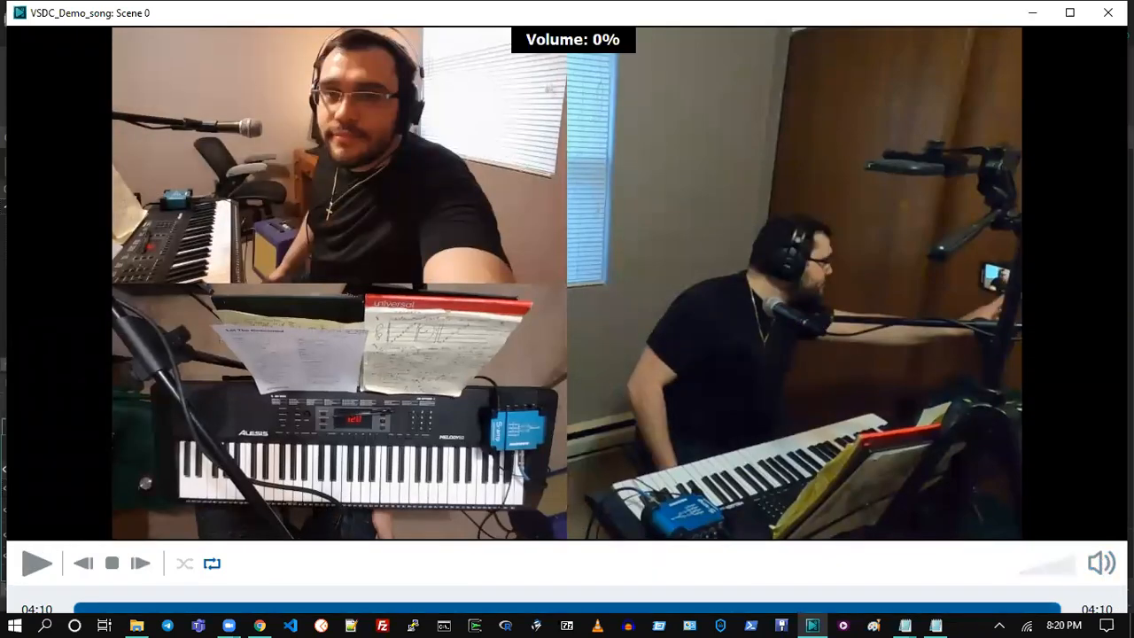
left_click(1107, 12)
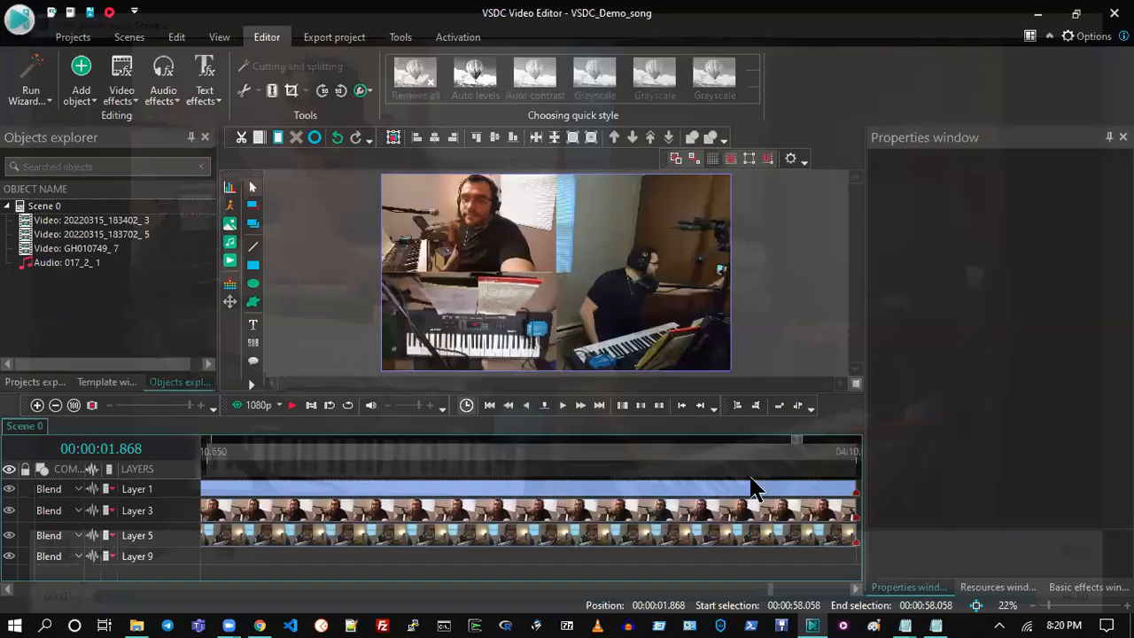
left_click(122, 405)
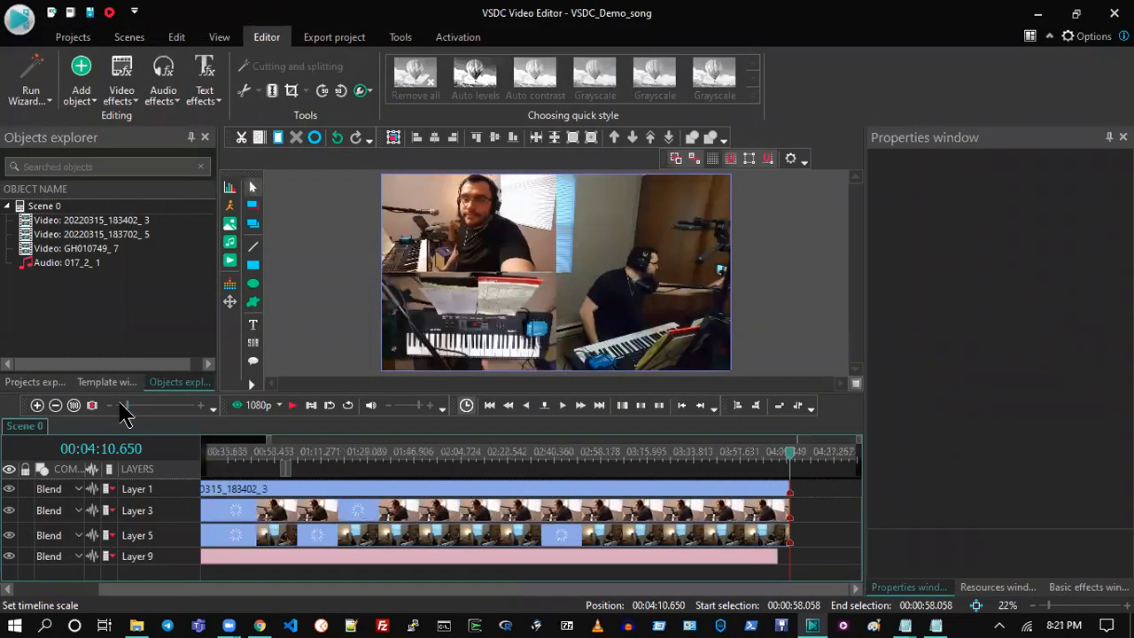
key("ctrl+s")
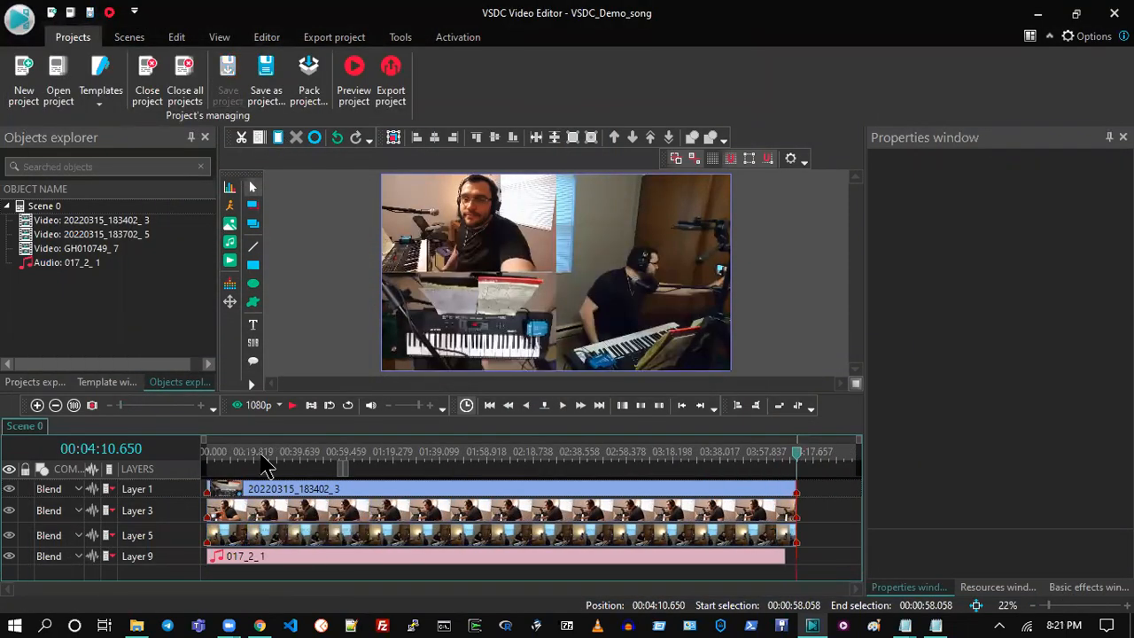
- Move the playhead back to the start and preview the song from there, toggling the player's sound
left_click(194, 461)
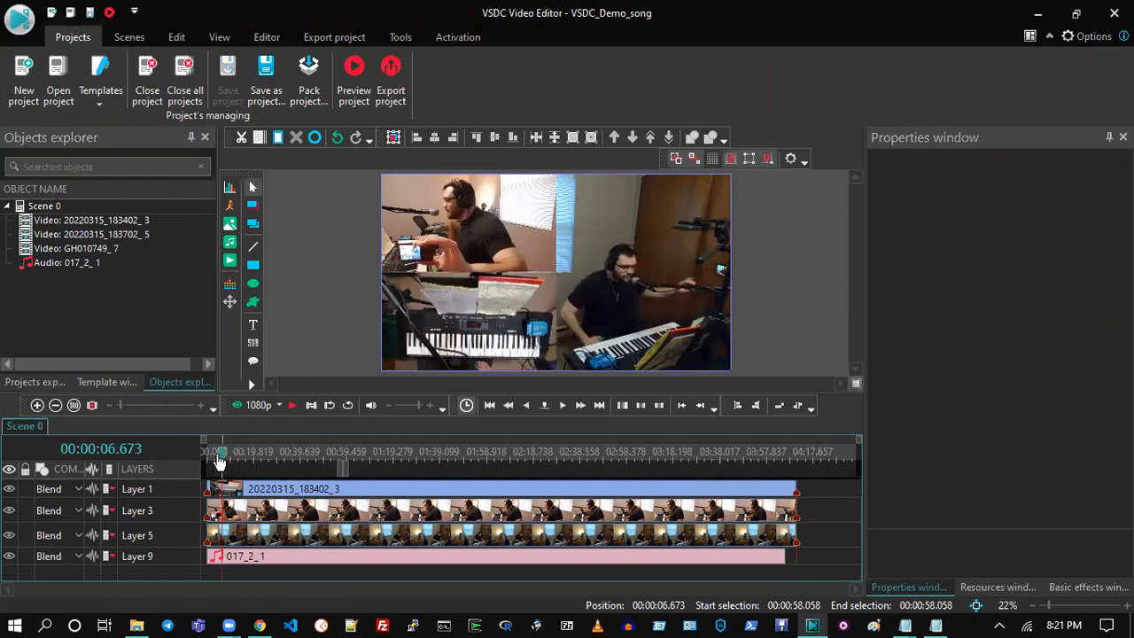
left_click(207, 459)
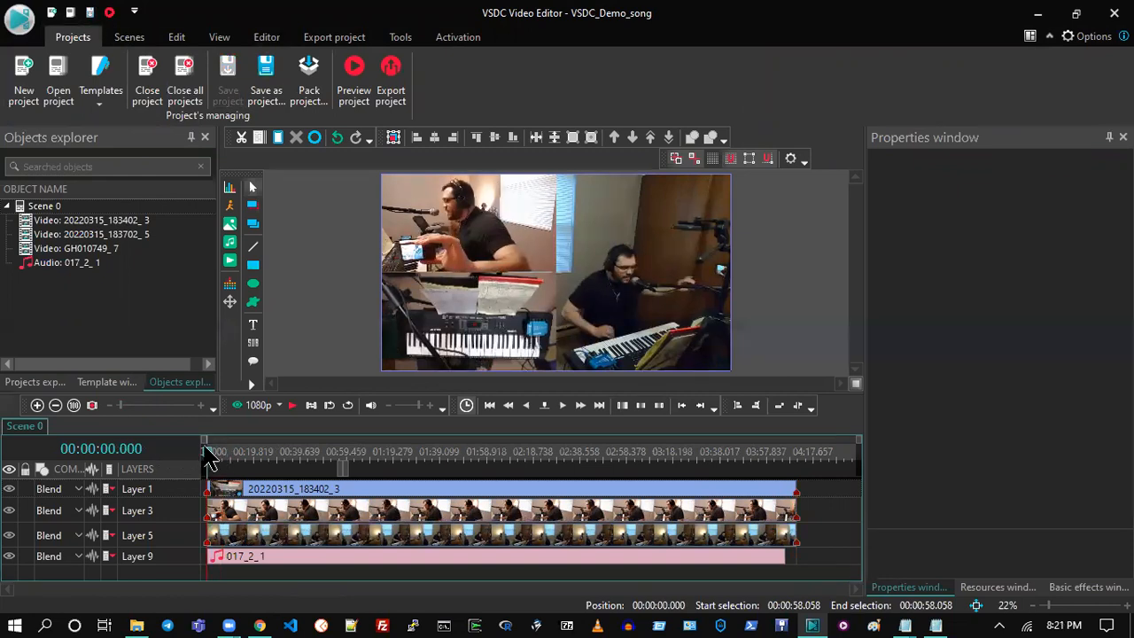
left_click(249, 413)
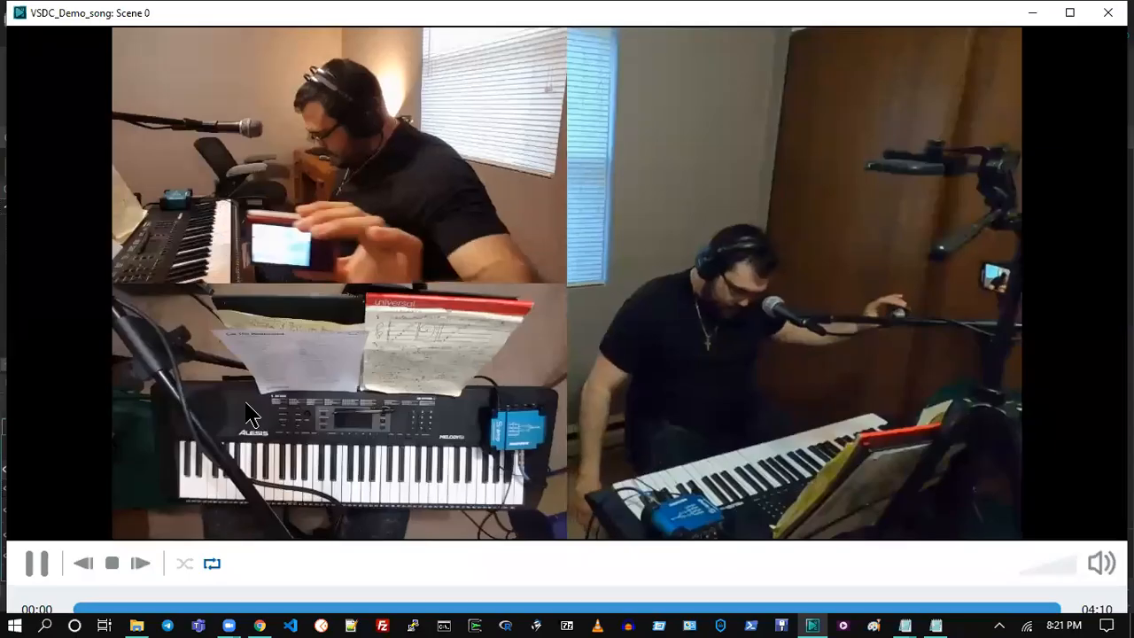
left_click(1106, 567)
key("Escape")
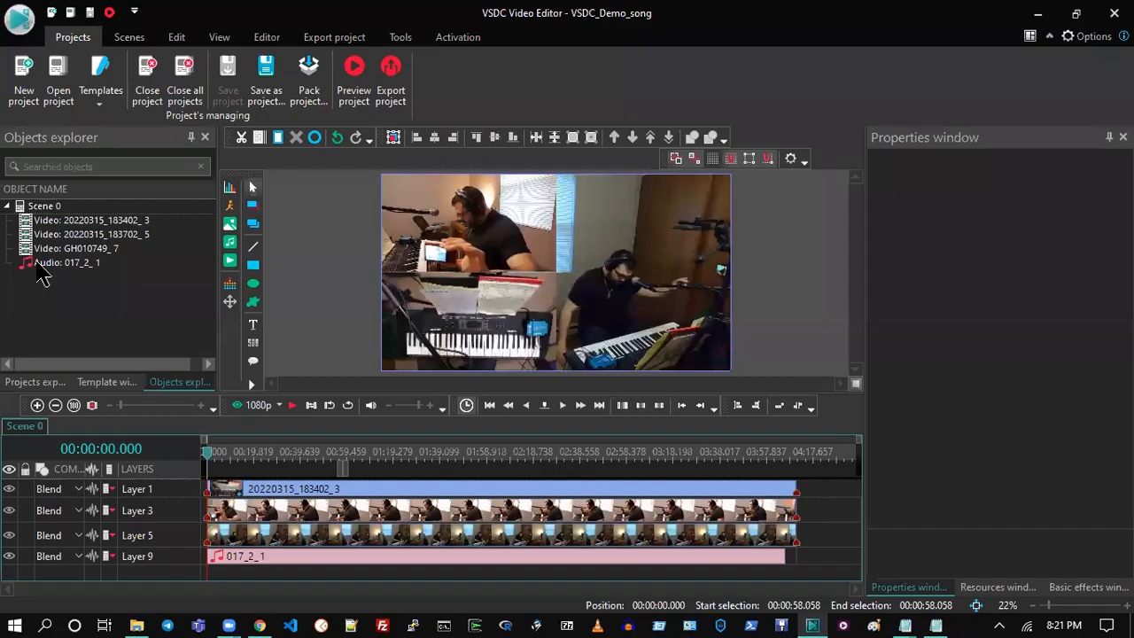
- Check the audio track settings of the 20220315_183402, 20220315_183702 and 017_2 clips
left_click(93, 221)
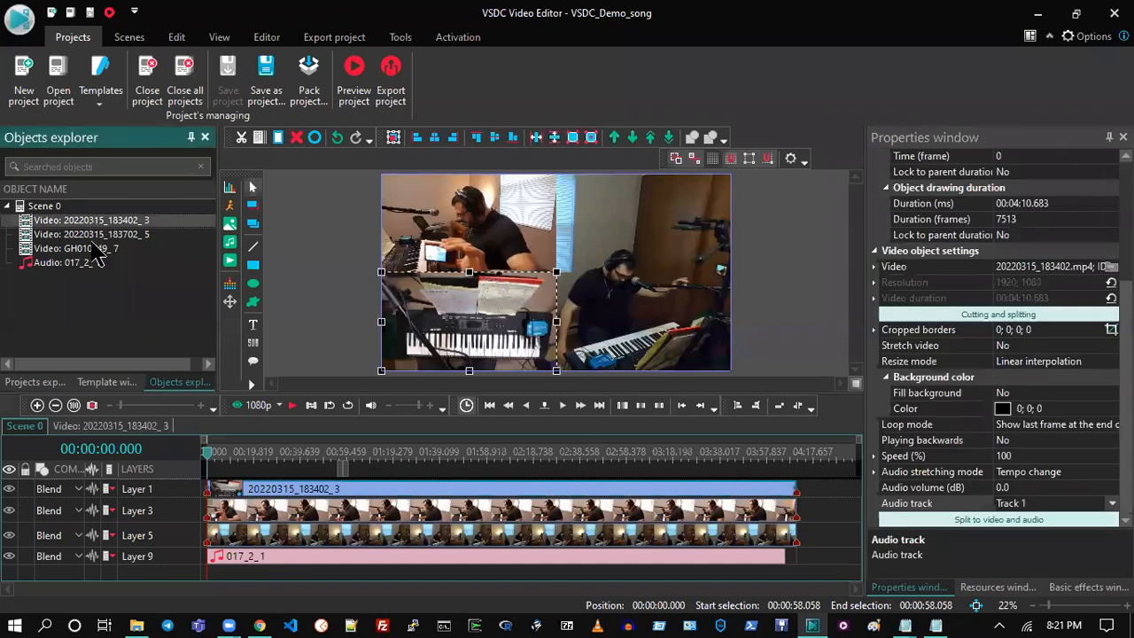
left_click(88, 235)
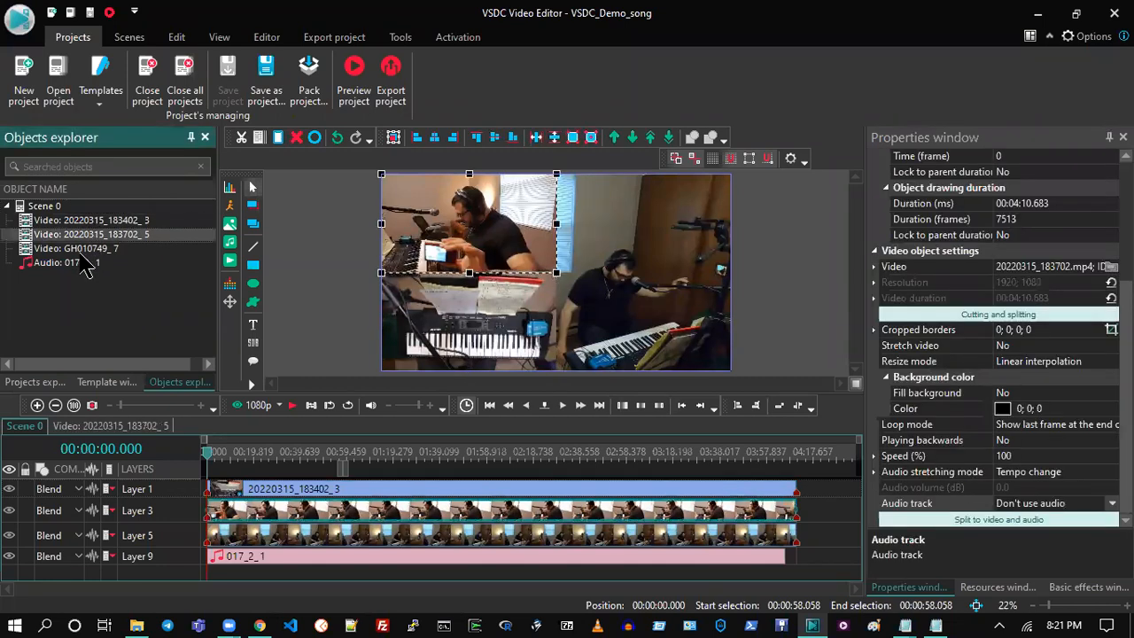
left_click(73, 264)
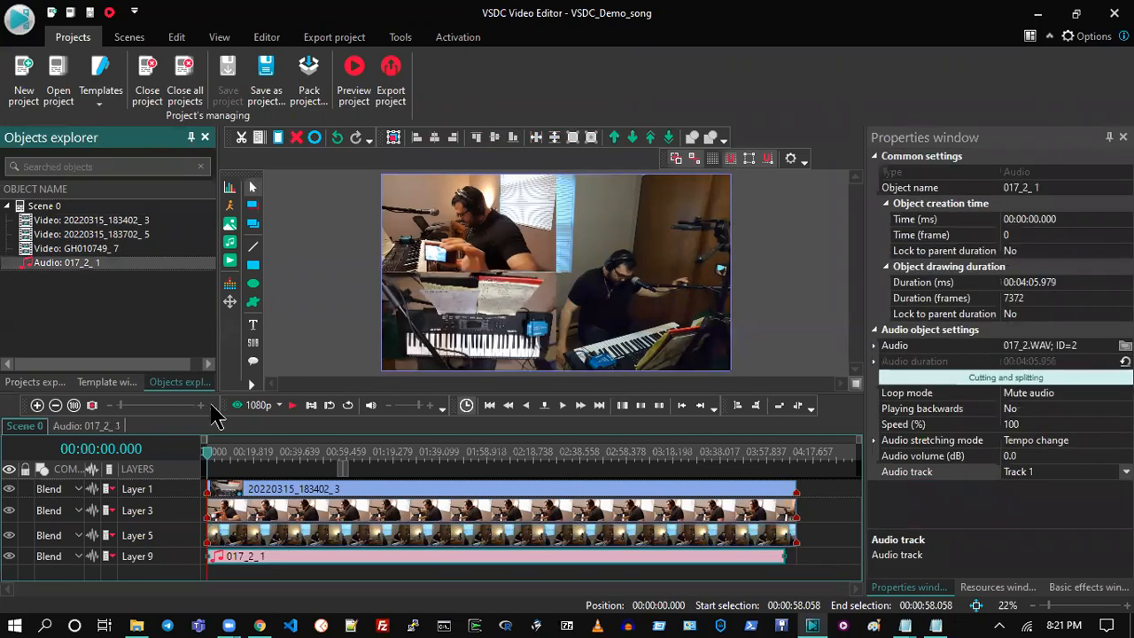
- Preview the song in the player from the start and from about 1:24, and play the scene's opening in the editor
left_click(256, 407)
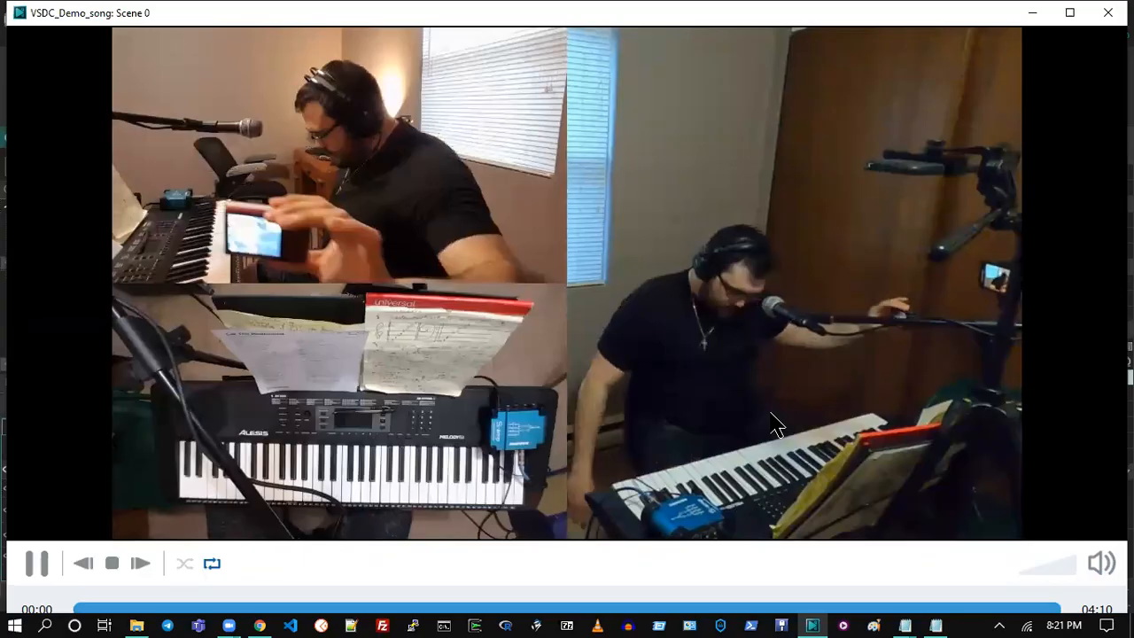
left_click(1101, 563)
left_click(405, 608)
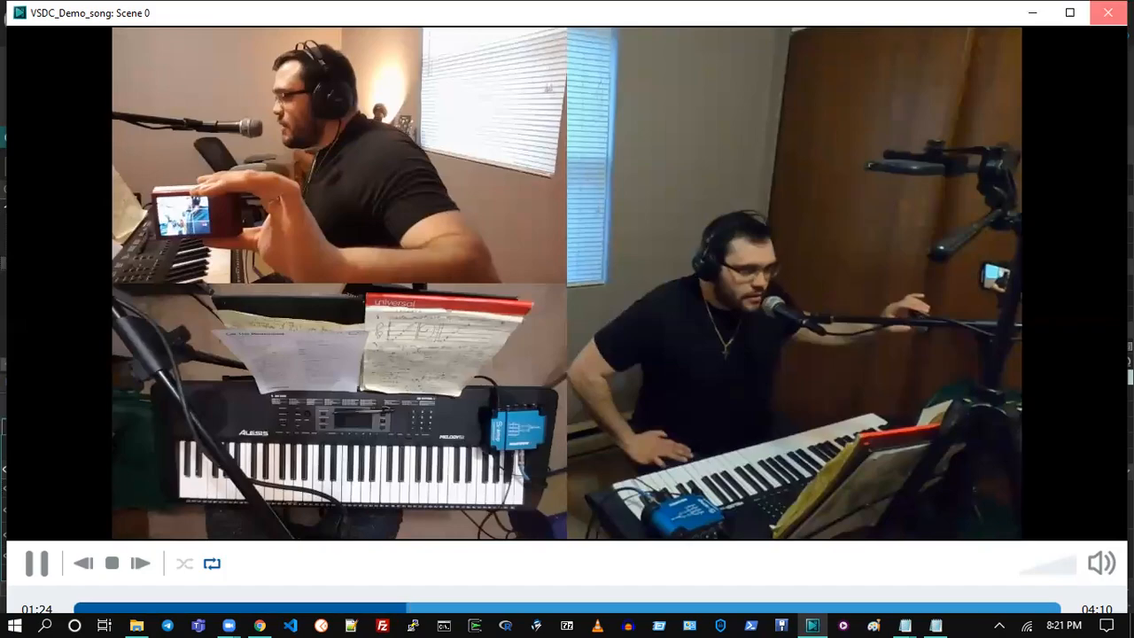
key("Escape")
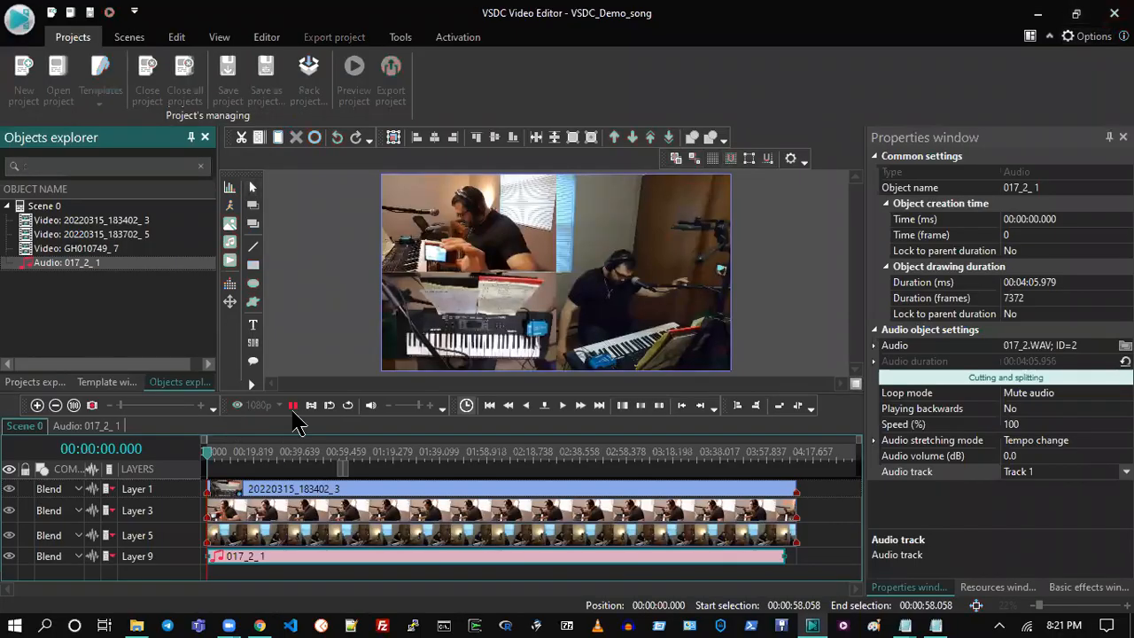
left_click(293, 406)
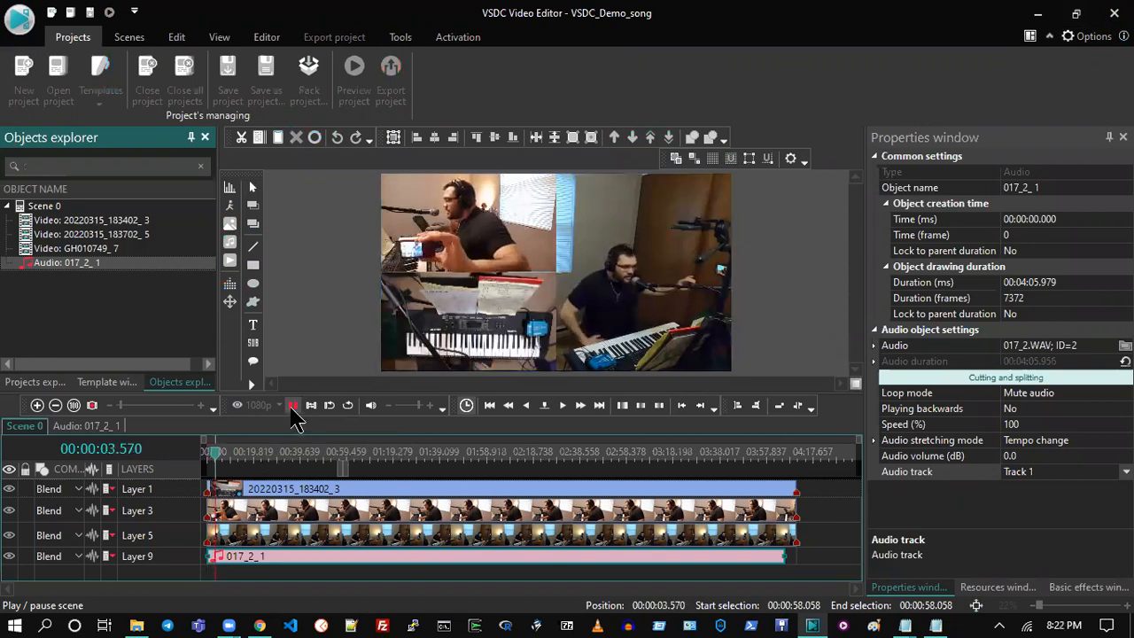
- Return the playhead to the start of the scene and enlarge the timeline area
left_click(212, 455)
left_click(202, 454)
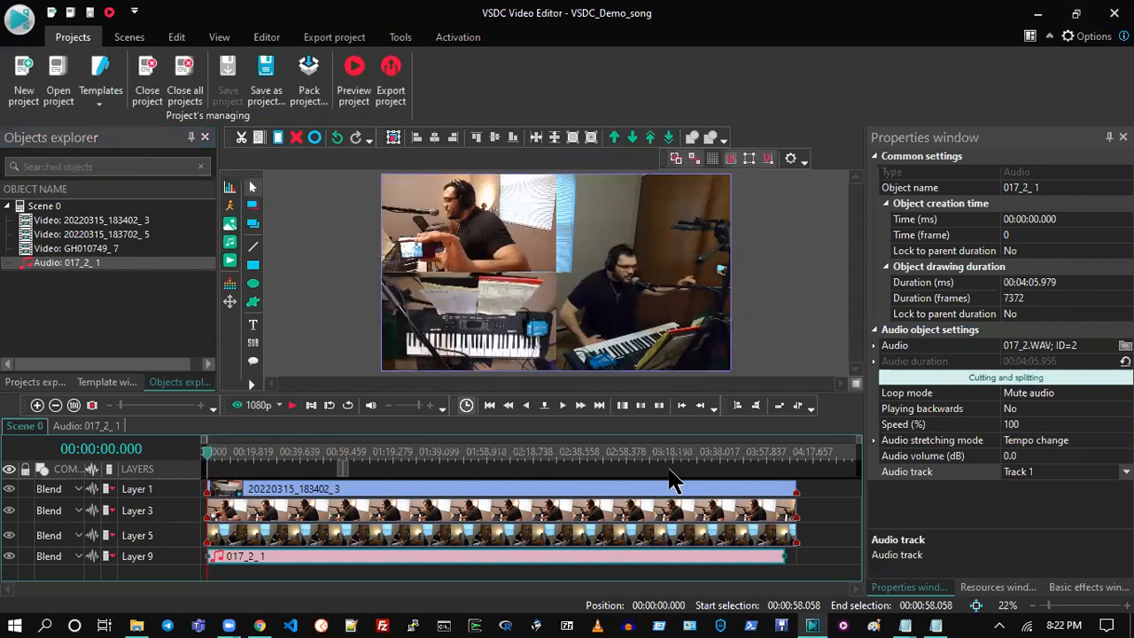
key("alt+Tab")
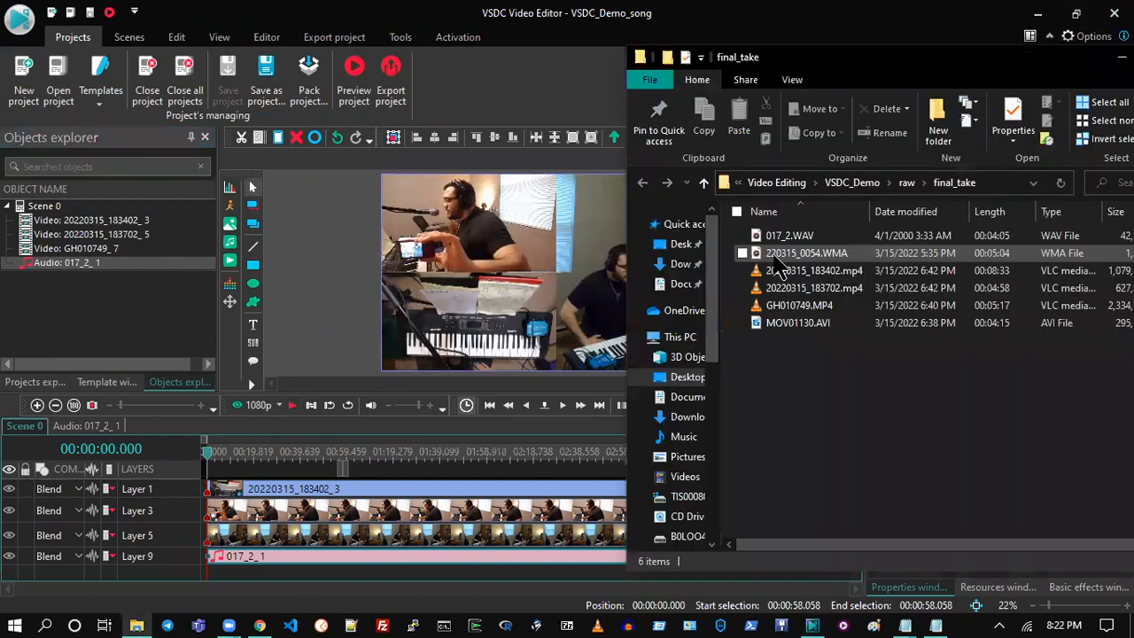
left_click(773, 256)
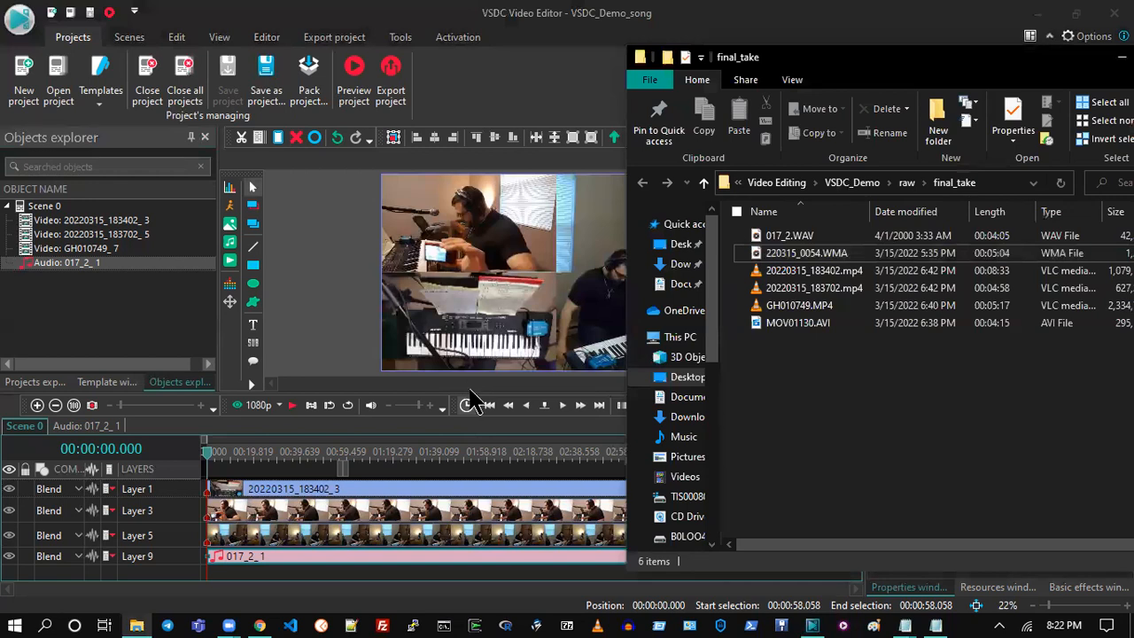
left_click_drag(477, 383, 477, 338)
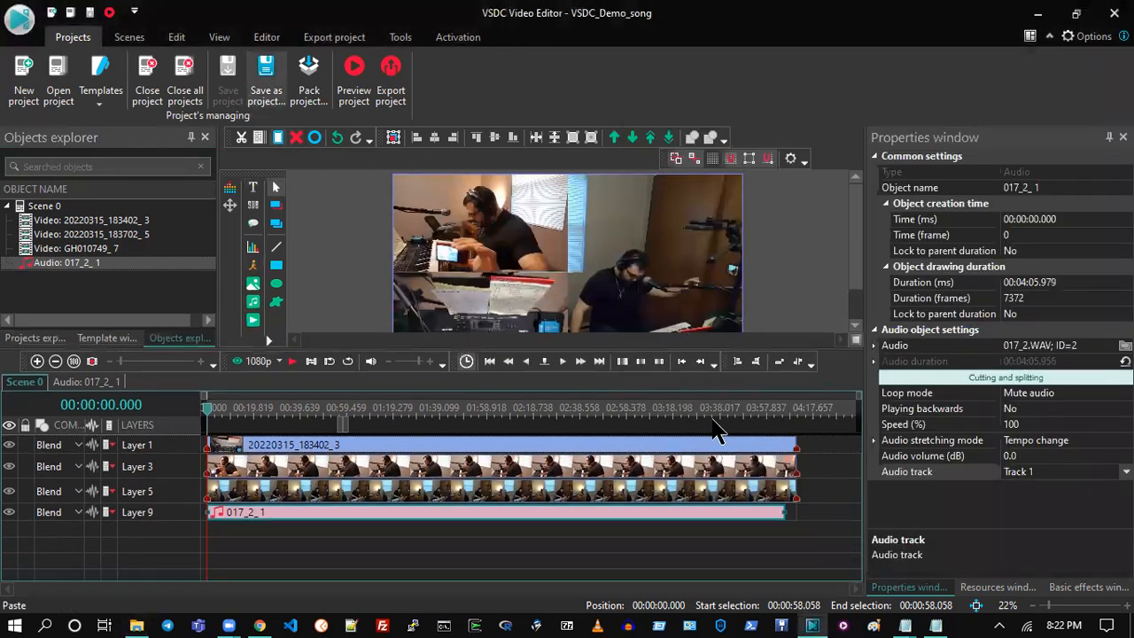
left_click(815, 447)
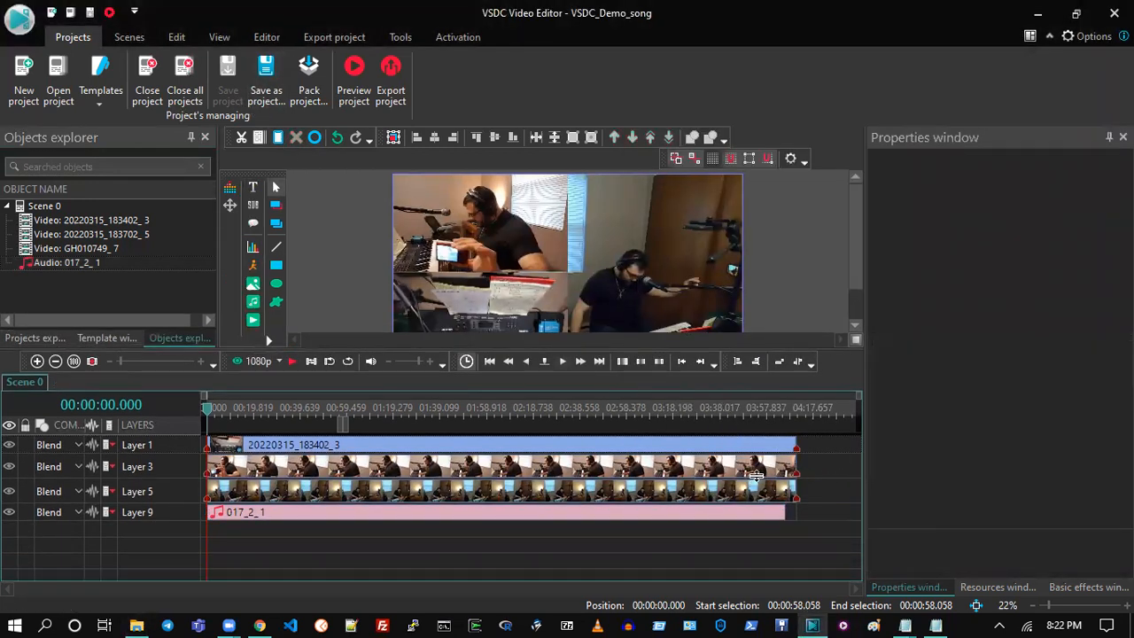
left_click_drag(811, 448, 755, 500)
left_click(295, 138)
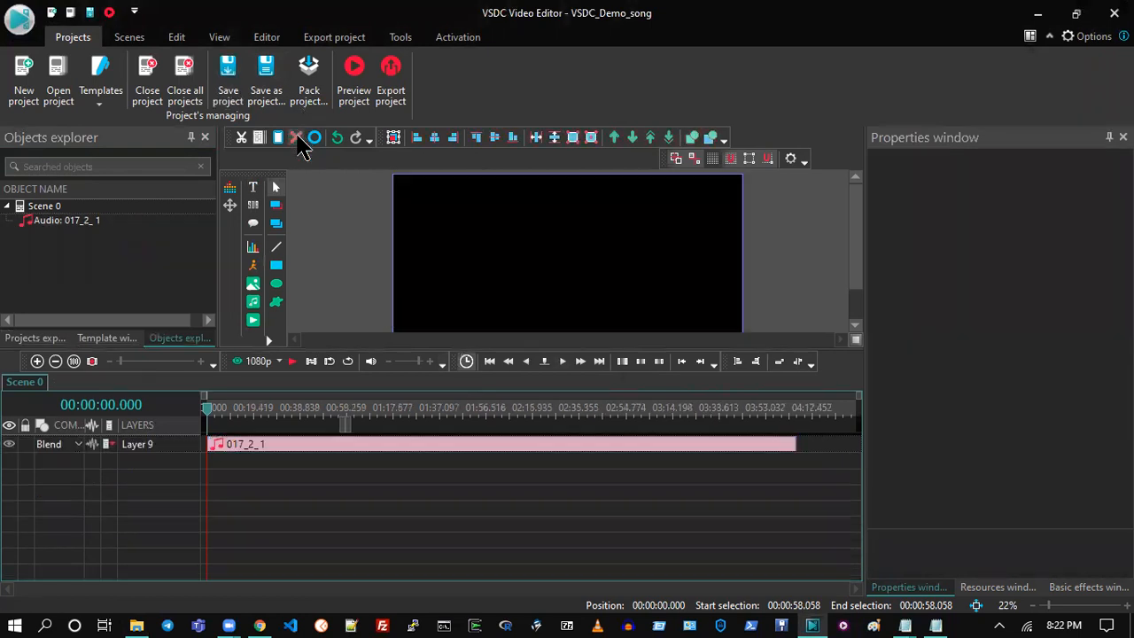
key("alt+Tab")
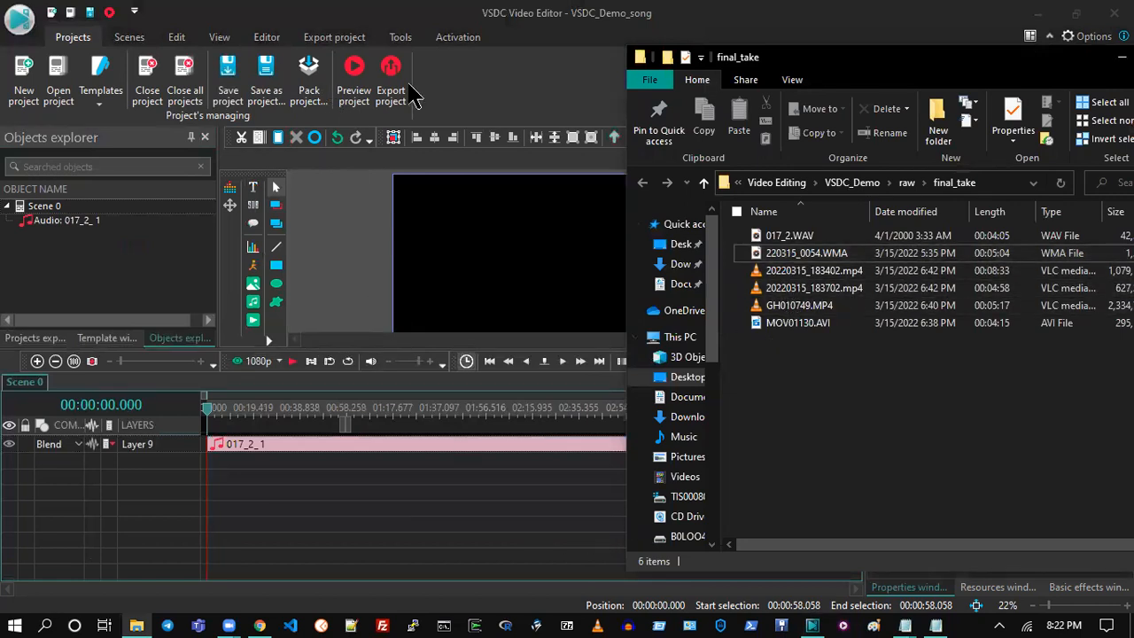
left_click(337, 140)
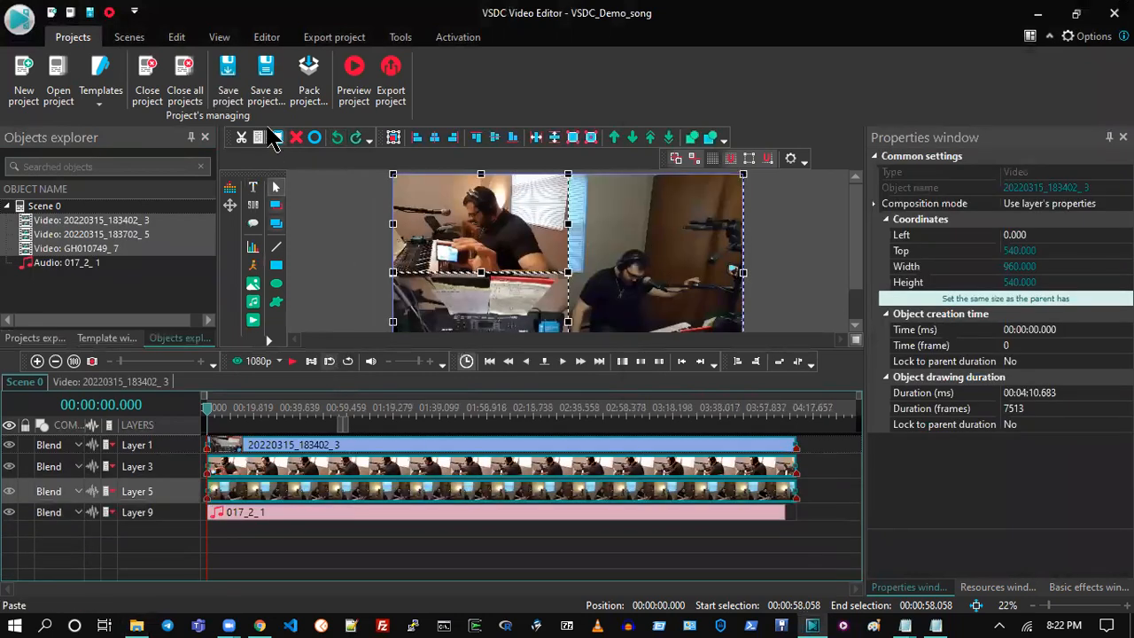
- Add 220315_0054.WMA from the final_take folder at the scene's start on a new layer below 017_2 and save the project
left_click(227, 78)
key("alt+Tab")
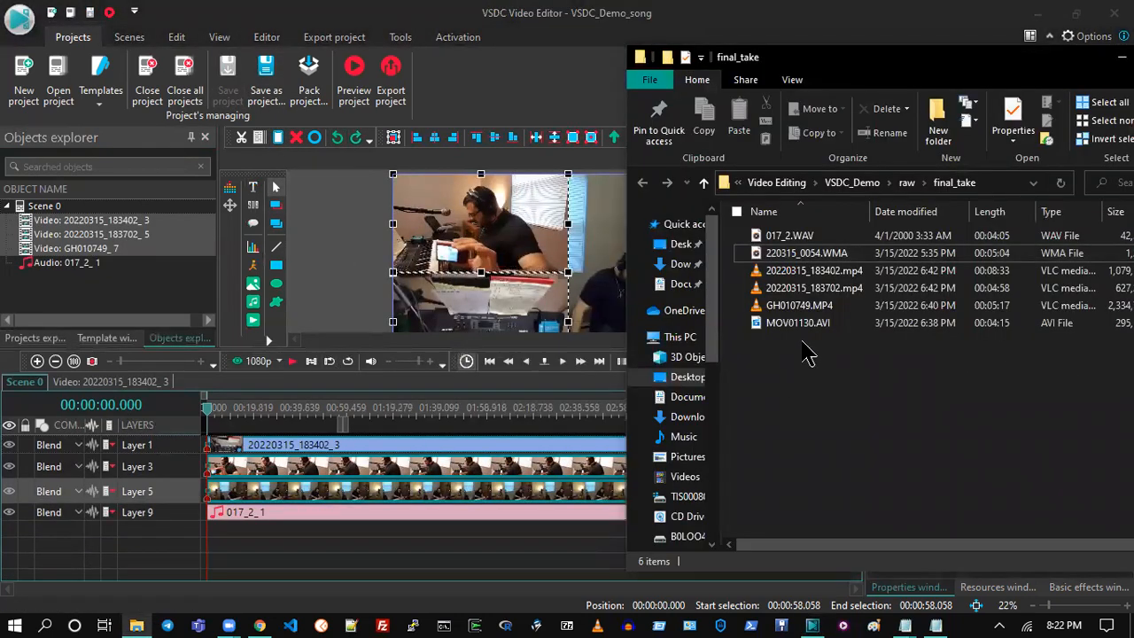
left_click(813, 254)
left_click_drag(297, 543, 300, 535)
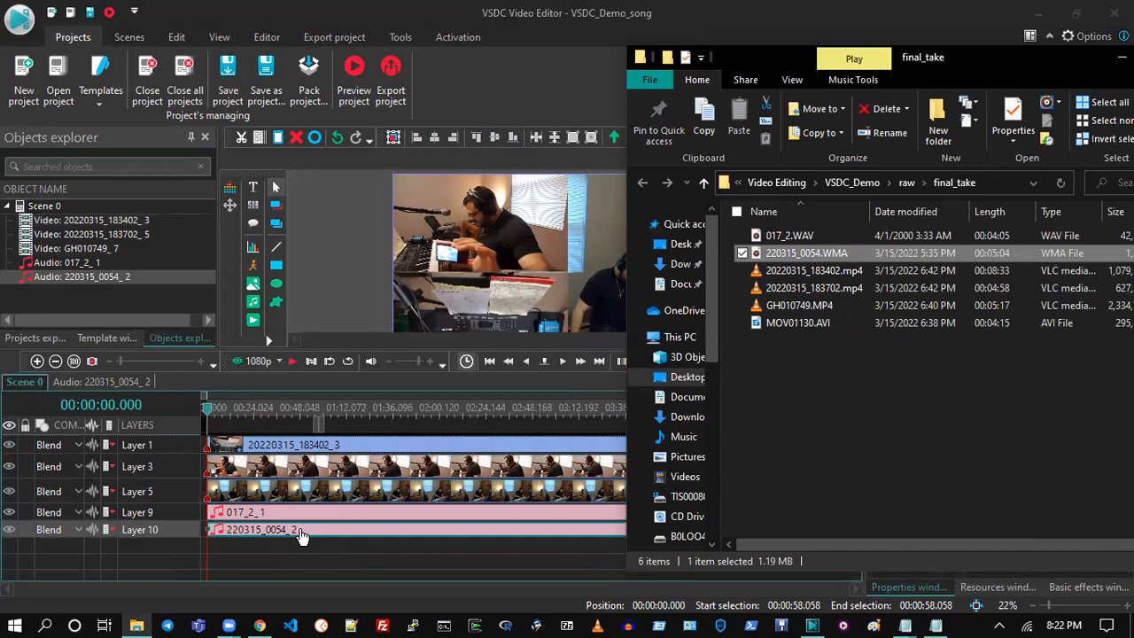
left_click(595, 18)
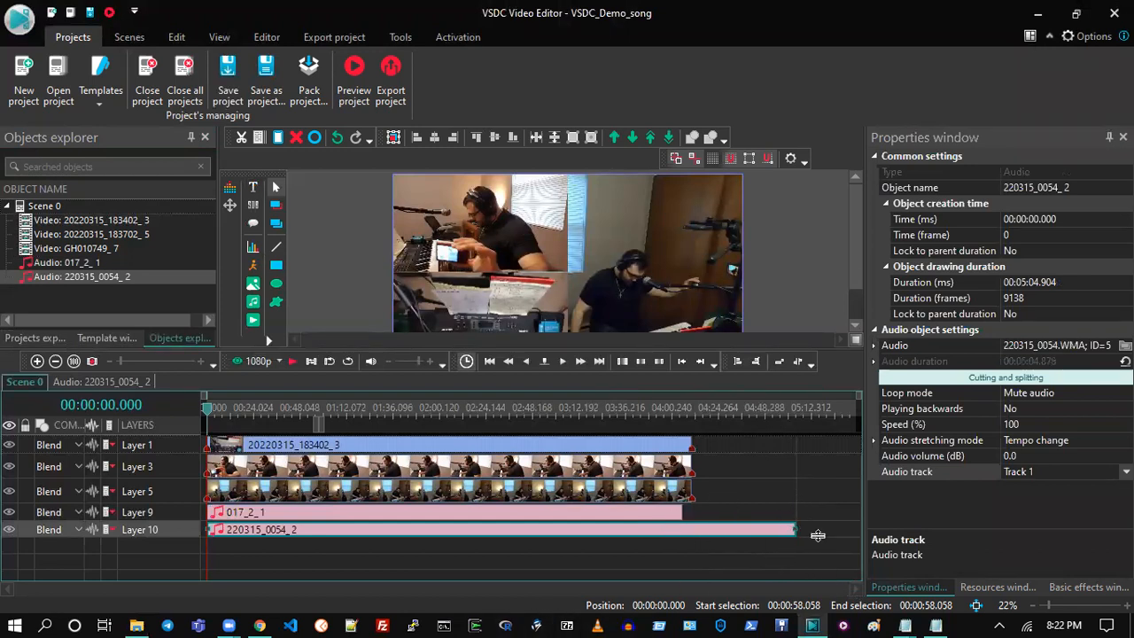
left_click(674, 575)
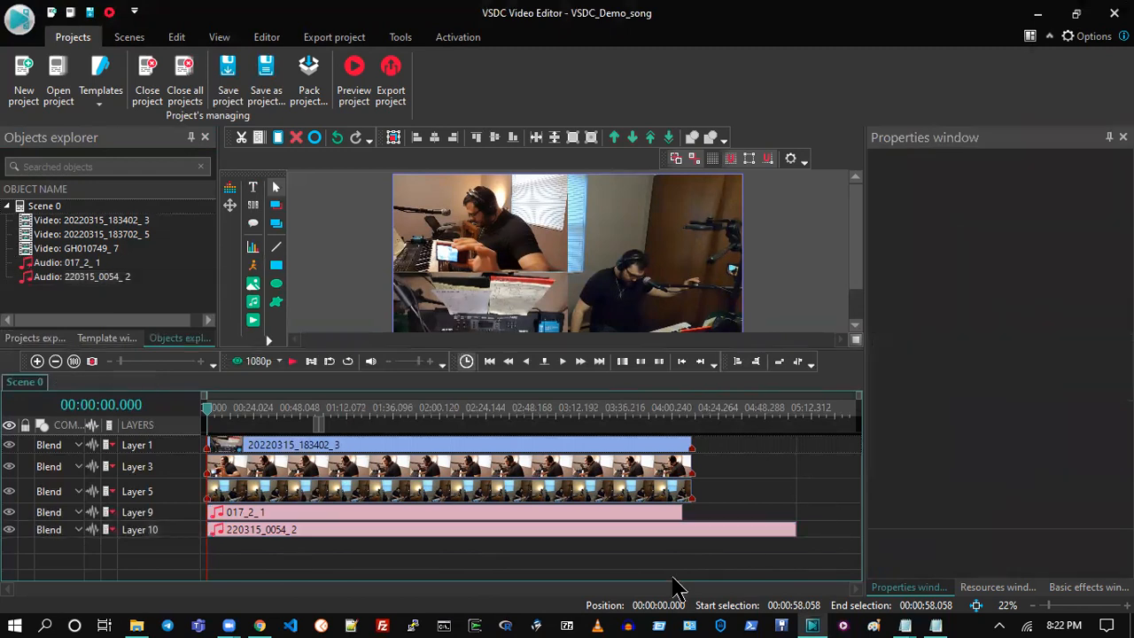
left_click(230, 88)
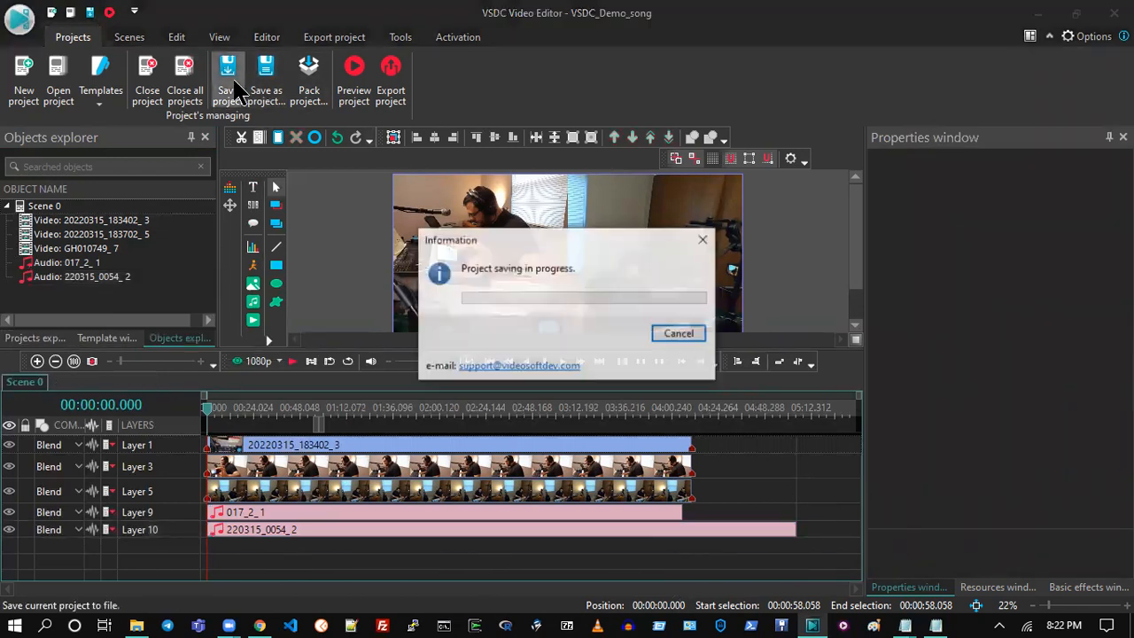
- Delete the three video clips and preview the two audio recordings together from about 0:16 at 85% player volume
left_click_drag(714, 441, 651, 500)
left_click(298, 138)
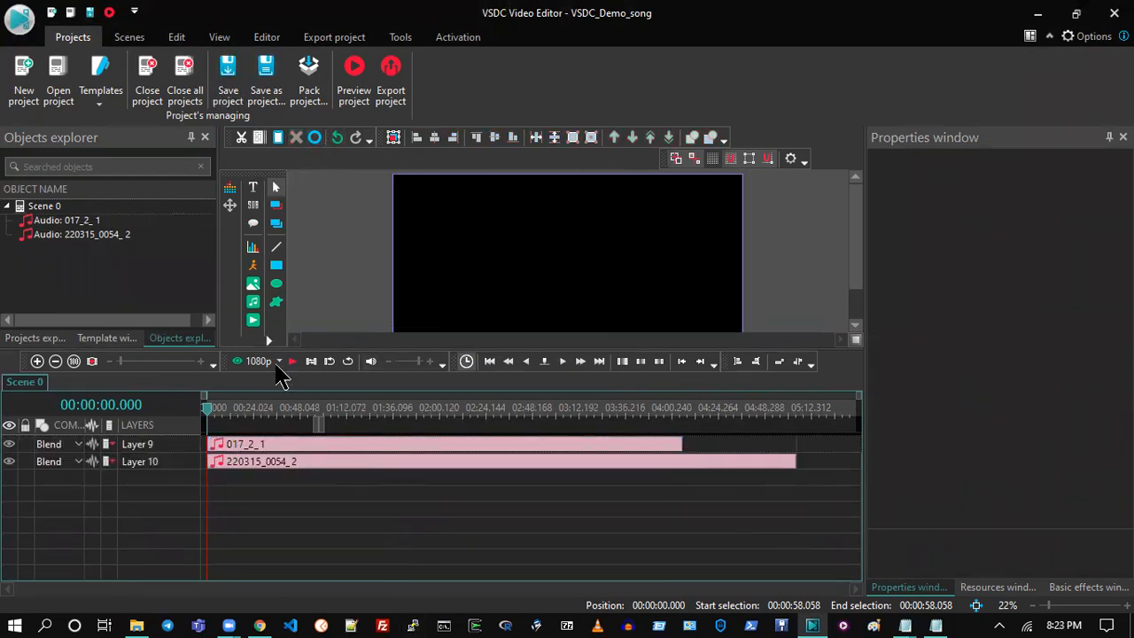
left_click(257, 364)
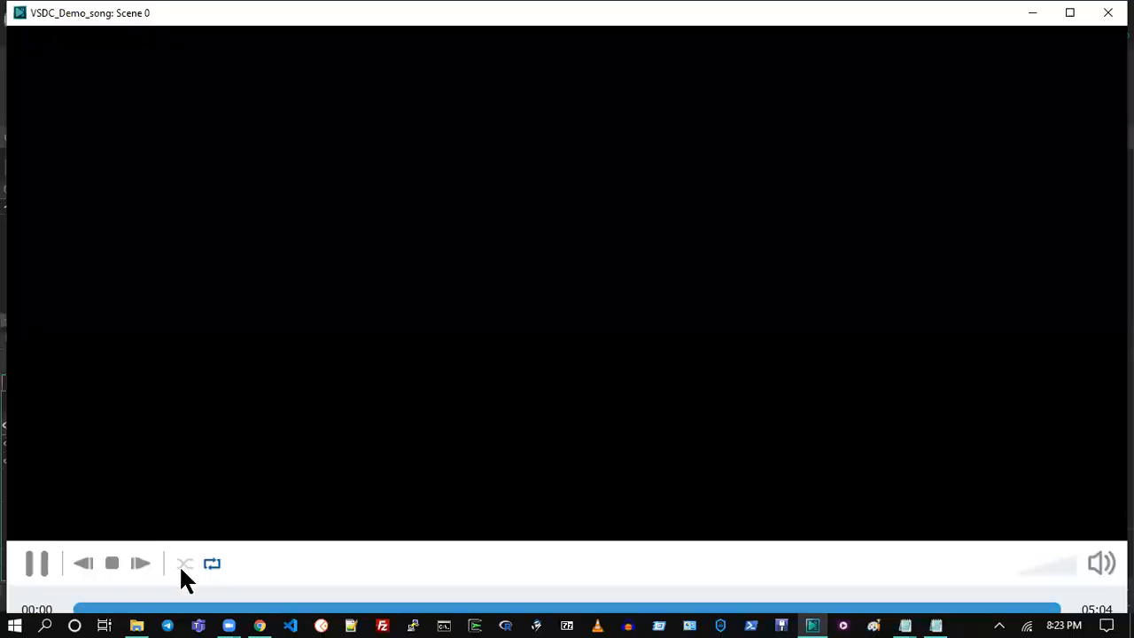
left_click(129, 609)
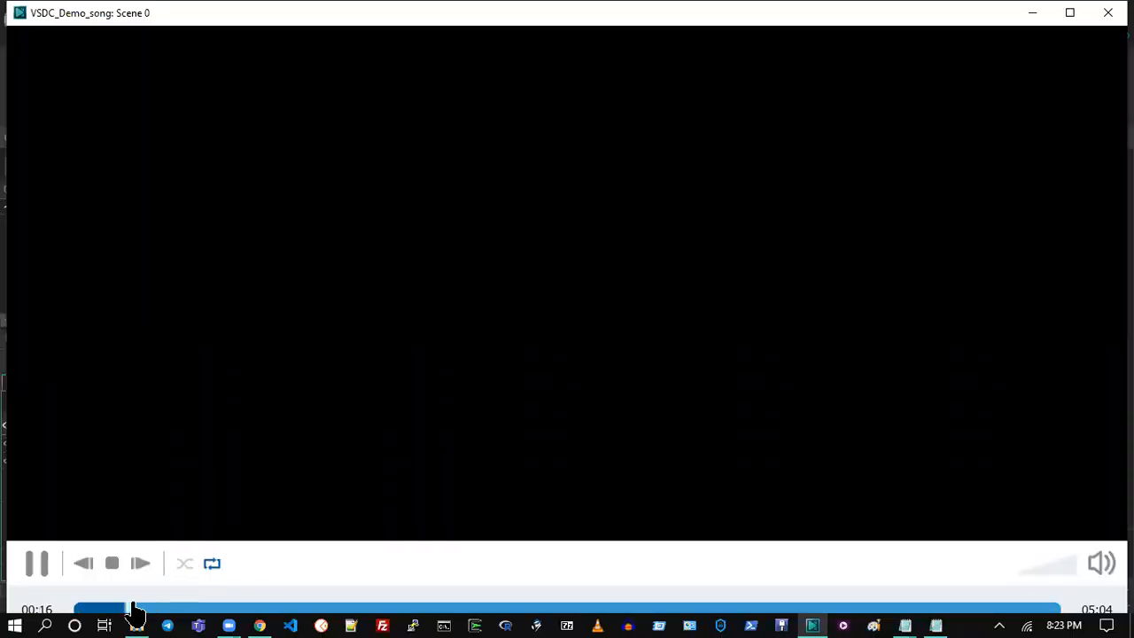
left_click(1100, 567)
left_click(1102, 562)
scroll(691, 115, "up", 5)
scroll(682, 122, "up", 9)
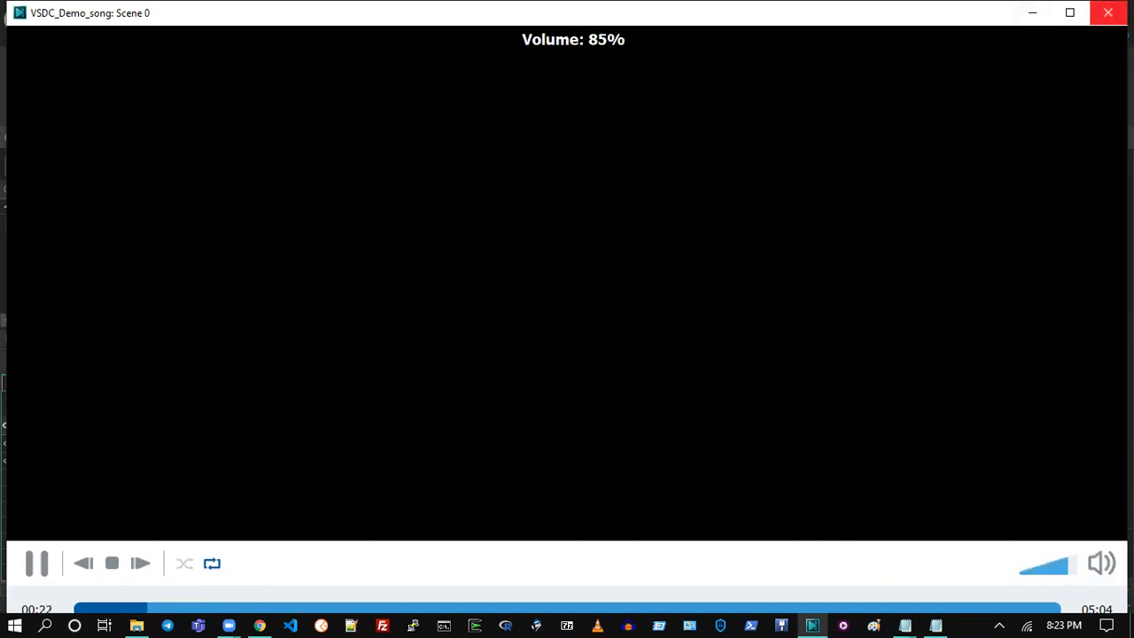
left_click(1108, 13)
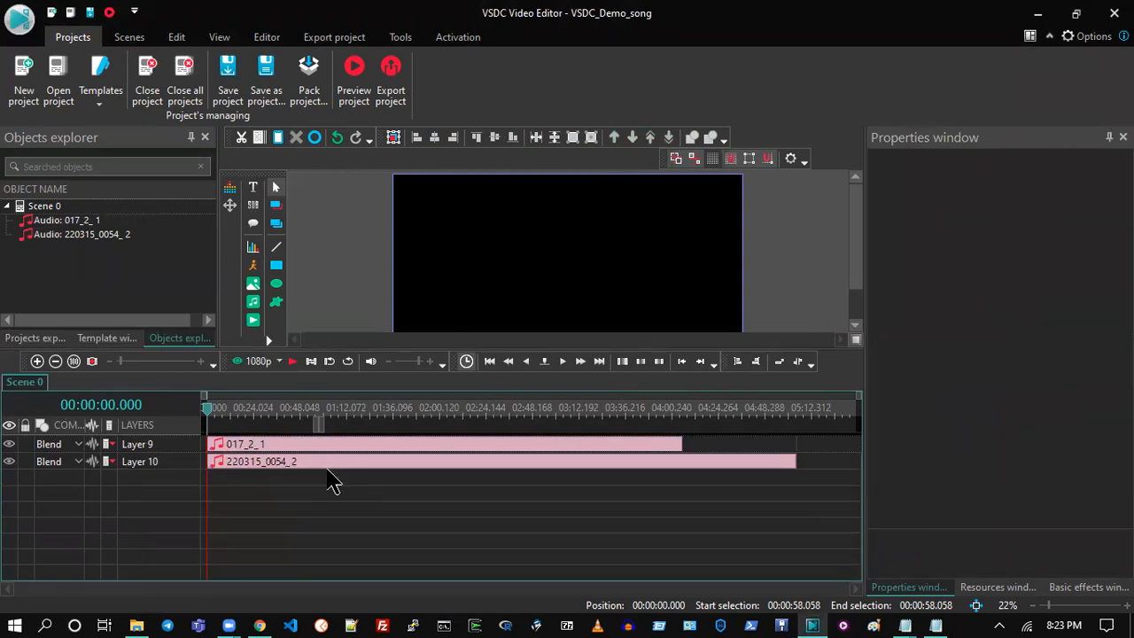
- Move the 017_2 audio to start at 00:01:17.644 and preview 220315_0054 on its own from 00:00:33.233
left_click_drag(293, 449, 439, 449)
left_click(265, 408)
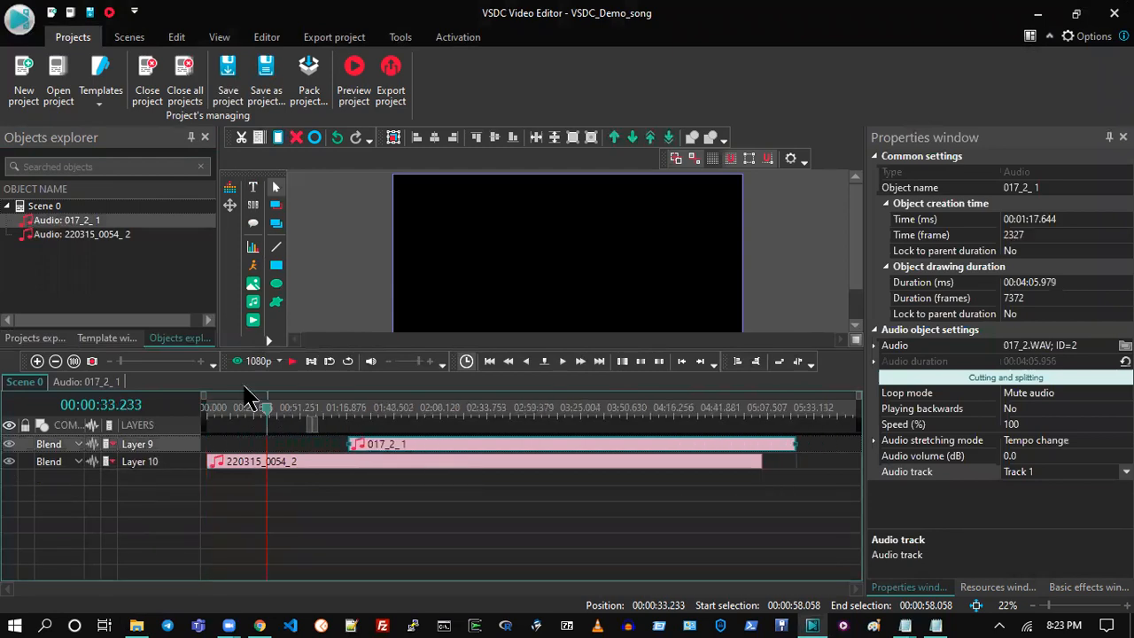
left_click(239, 362)
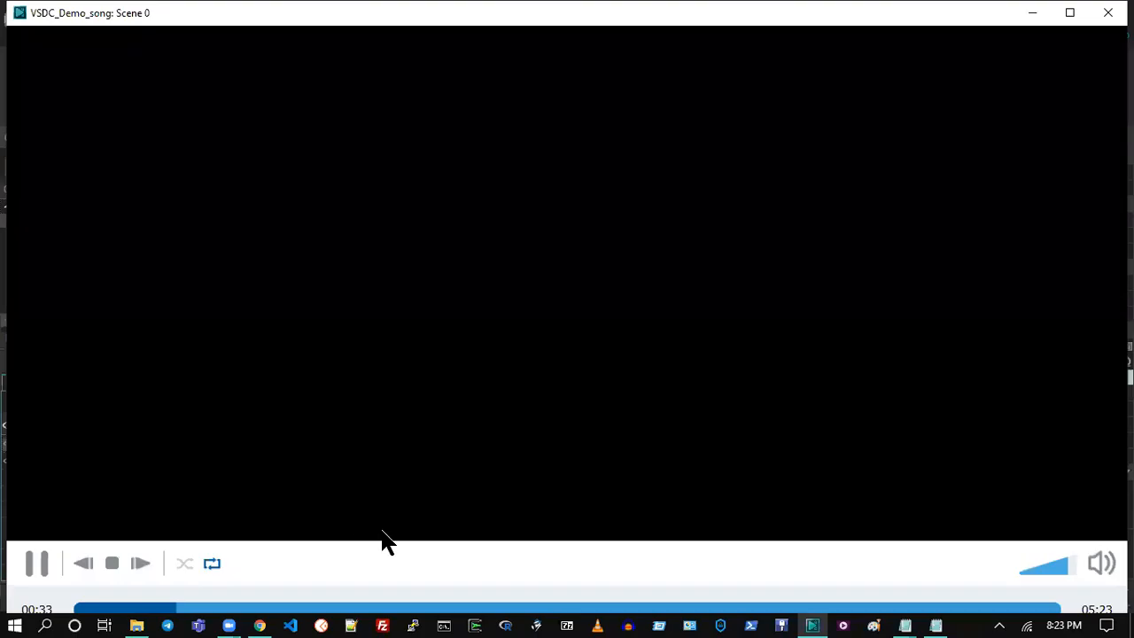
left_click(1107, 16)
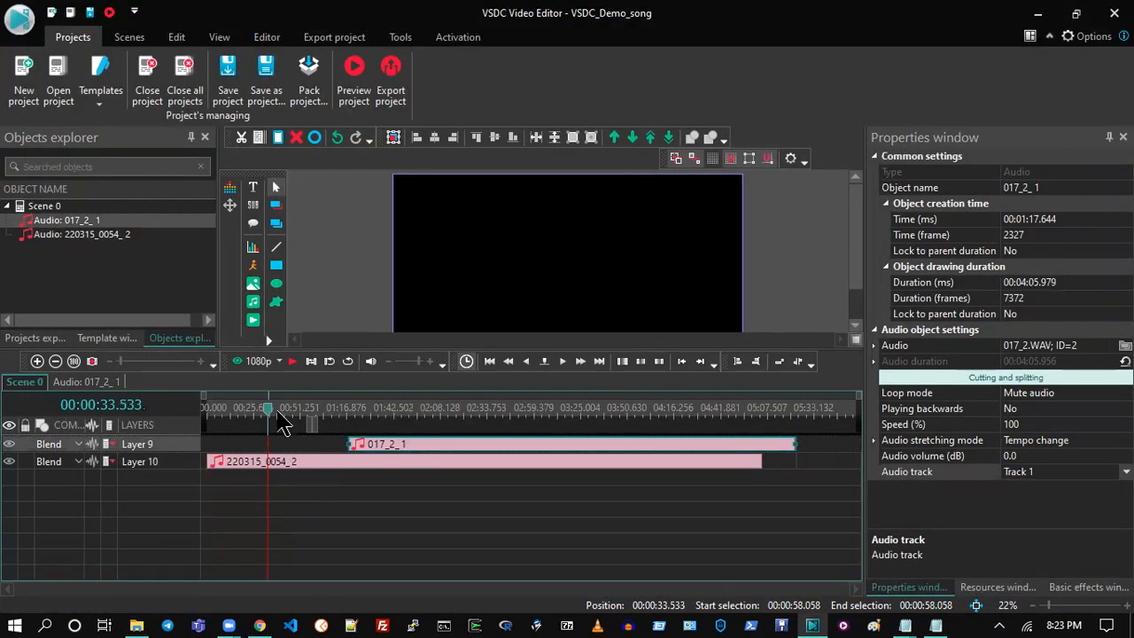
- Preview the 220315_0054 audio from 00:00:34.501, and again with the playhead placed at 00:00:39.172
left_click(180, 360)
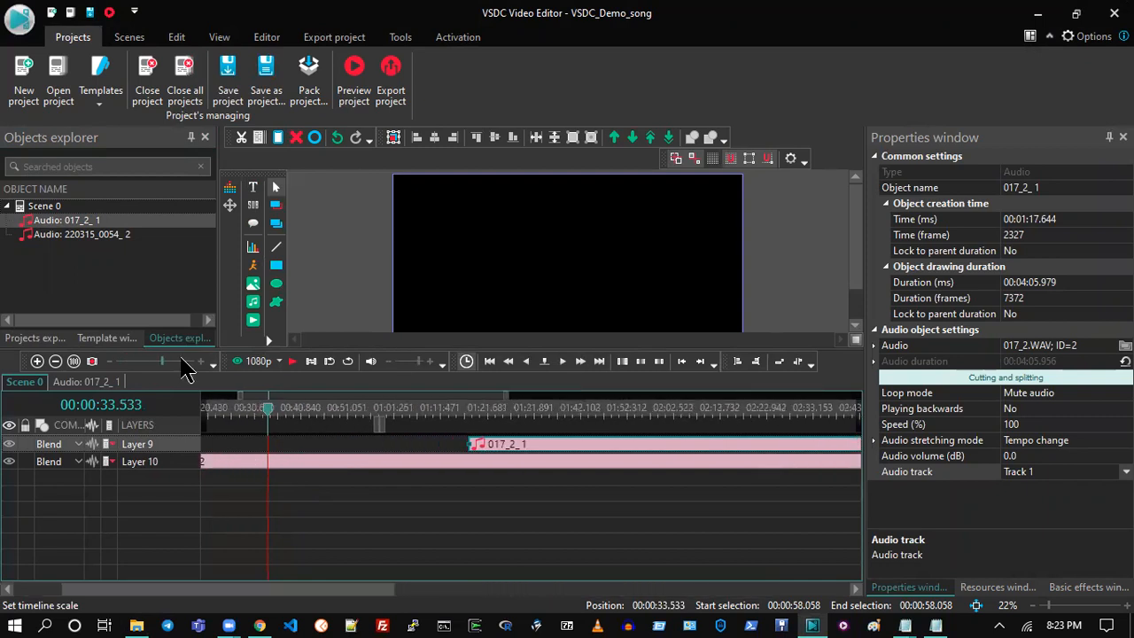
left_click(286, 413)
left_click(252, 360)
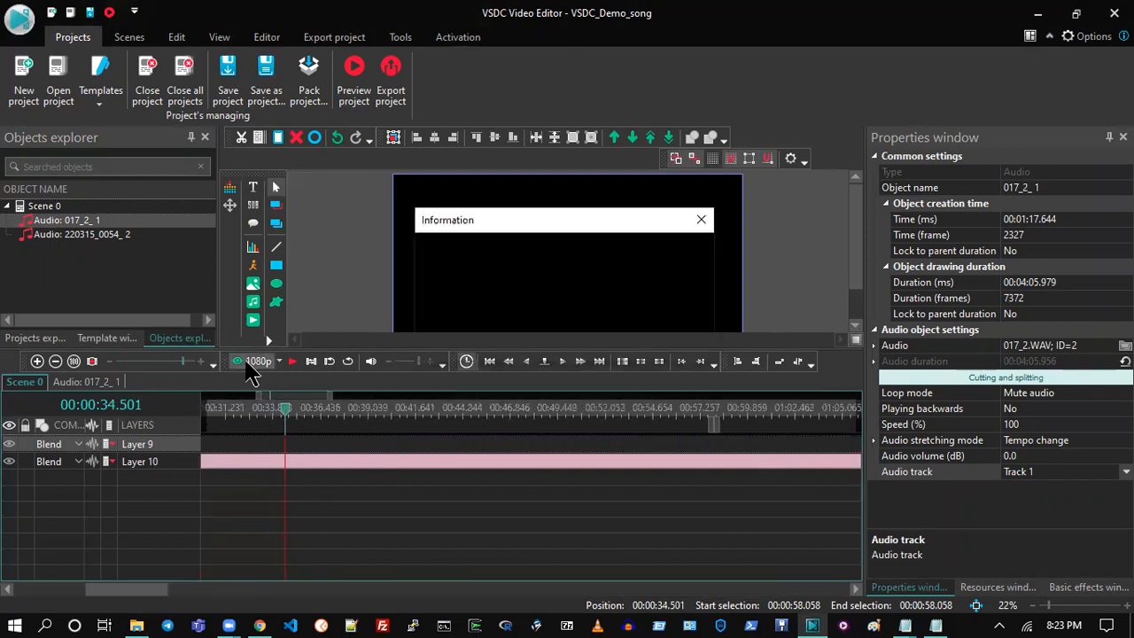
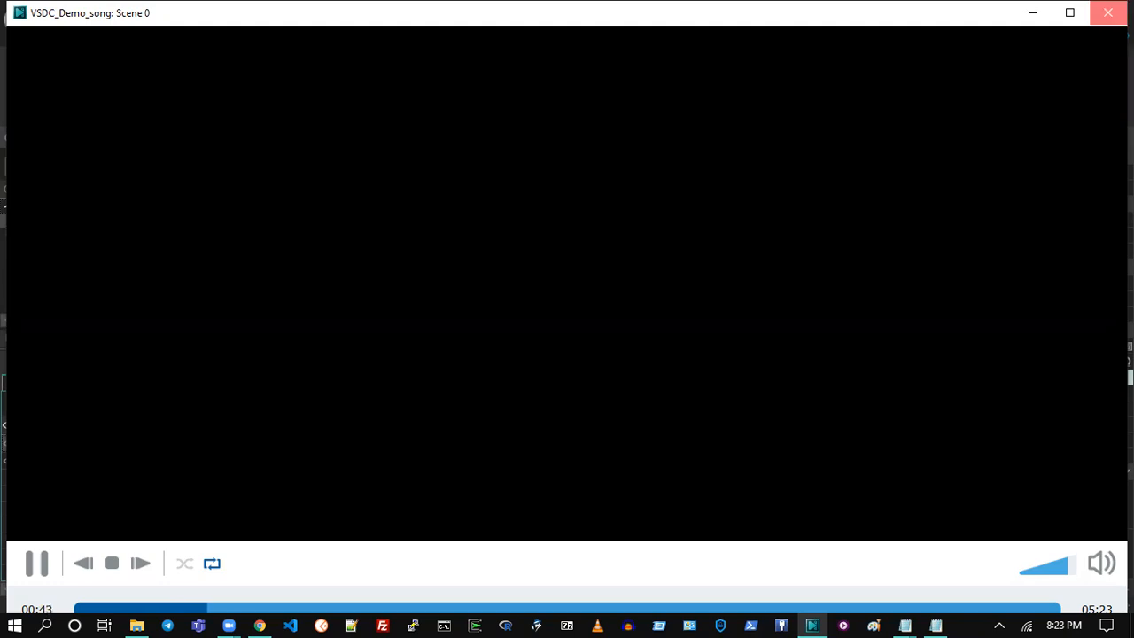
left_click(1107, 13)
left_click_drag(293, 416, 373, 410)
left_click(247, 364)
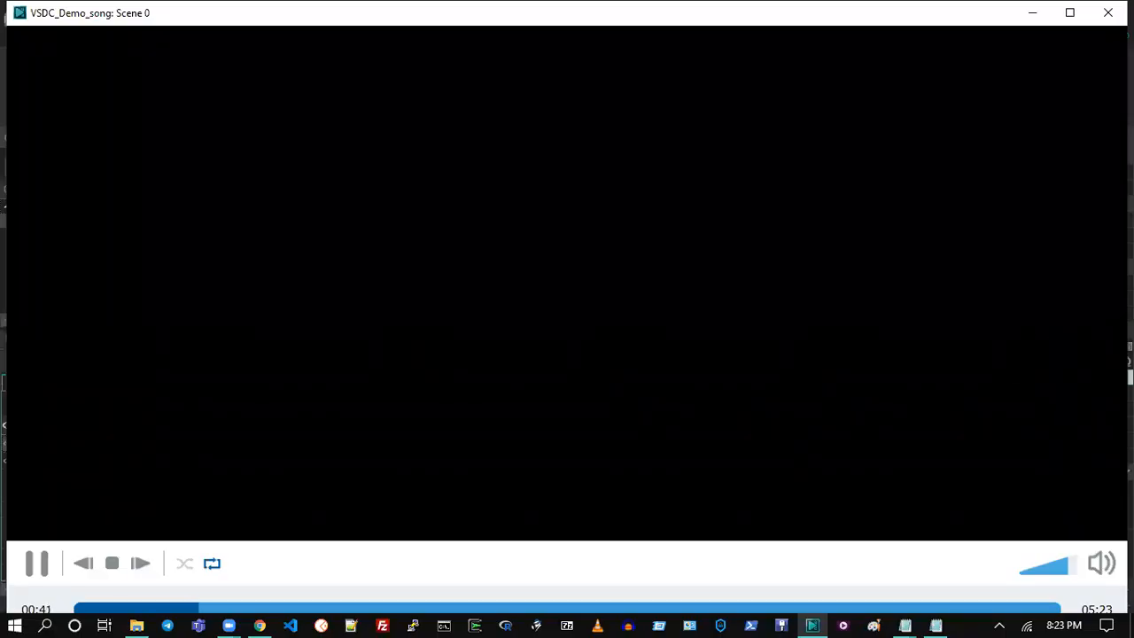
left_click(1108, 13)
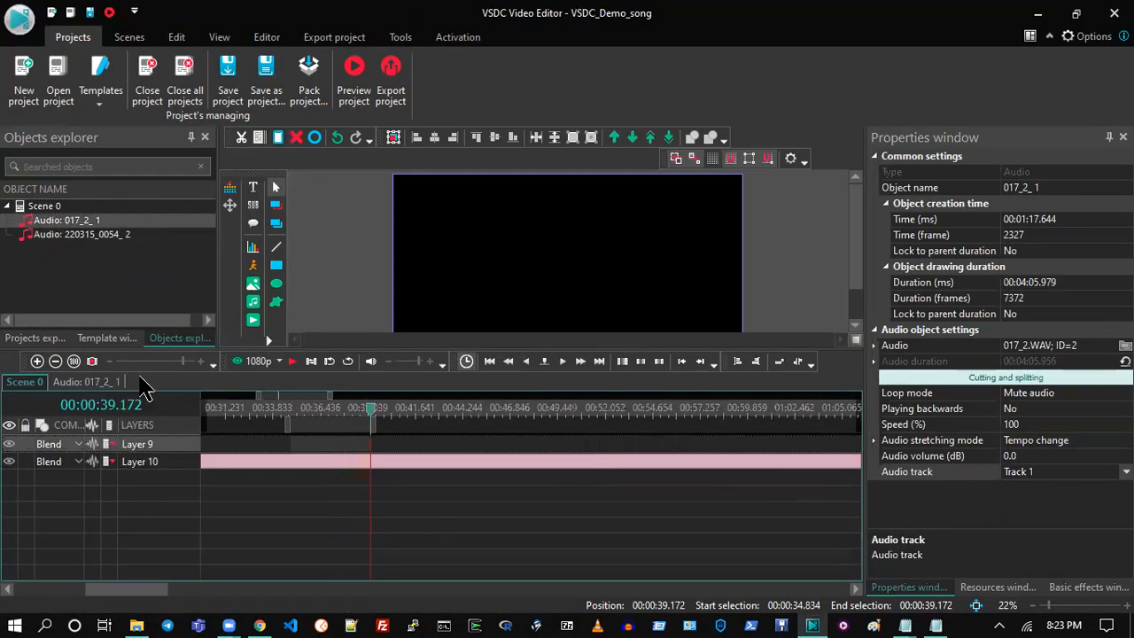
- Align the start of the 017_2 audio with the playhead at 00:00:39.172 and note 39.172 on a new line in Notepad
scroll(147, 363, "down", 3)
left_click_drag(518, 453, 341, 445)
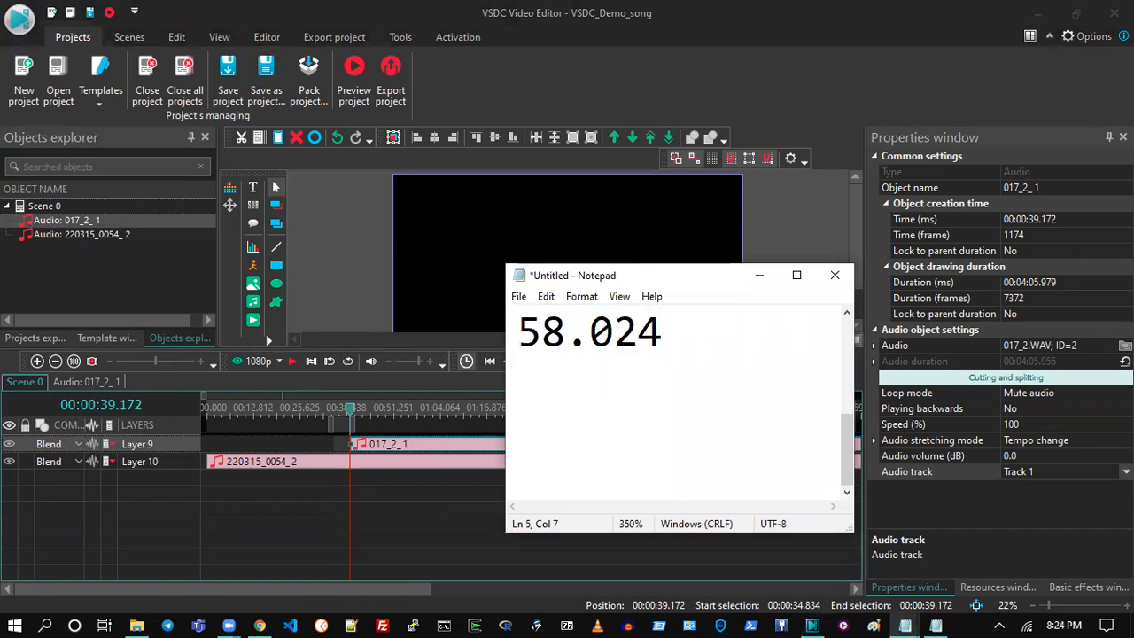
scroll(749, 363, "down", 1)
left_click(567, 375)
left_click(564, 342)
type("39.172")
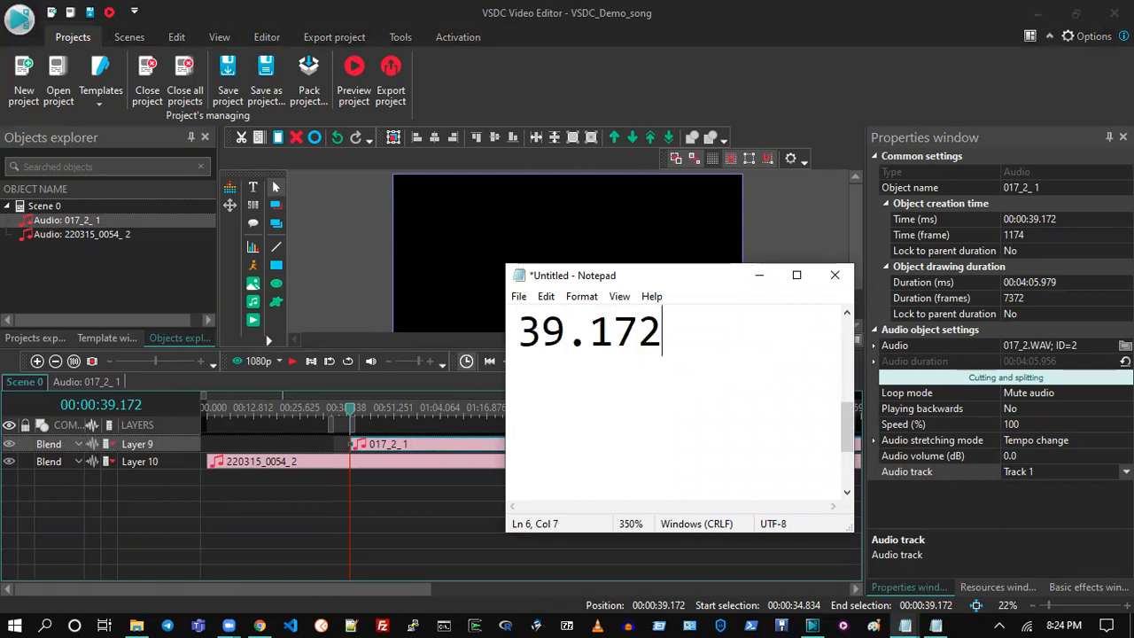
left_click(367, 253)
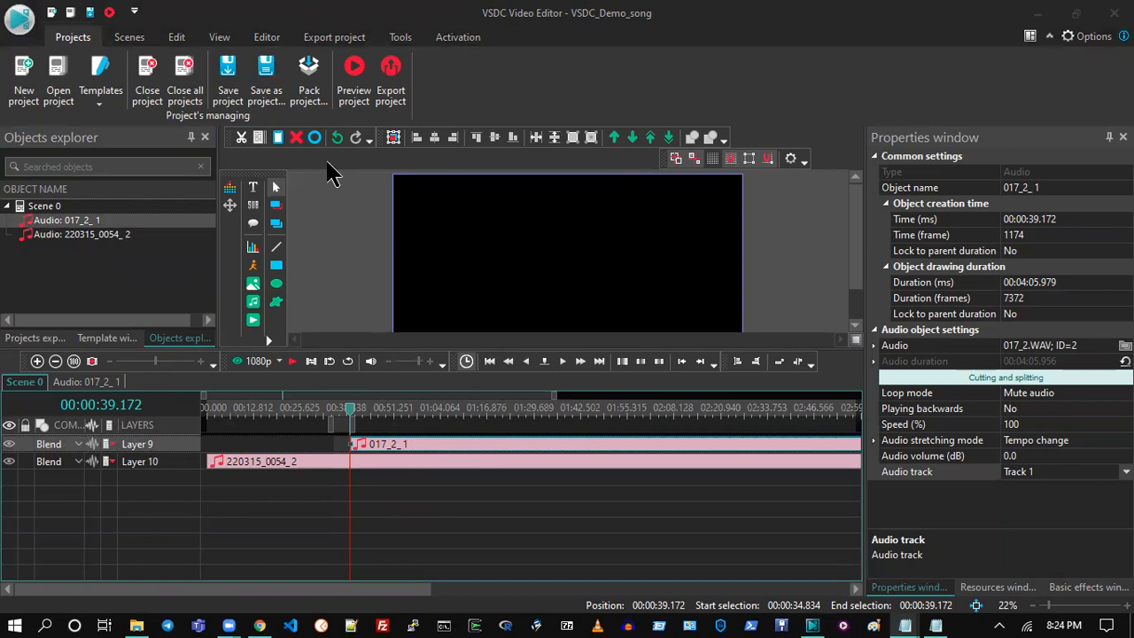
- Undo the moves of the 017_2 audio and the deletion of the three video clips
left_click(337, 137)
left_click(338, 139)
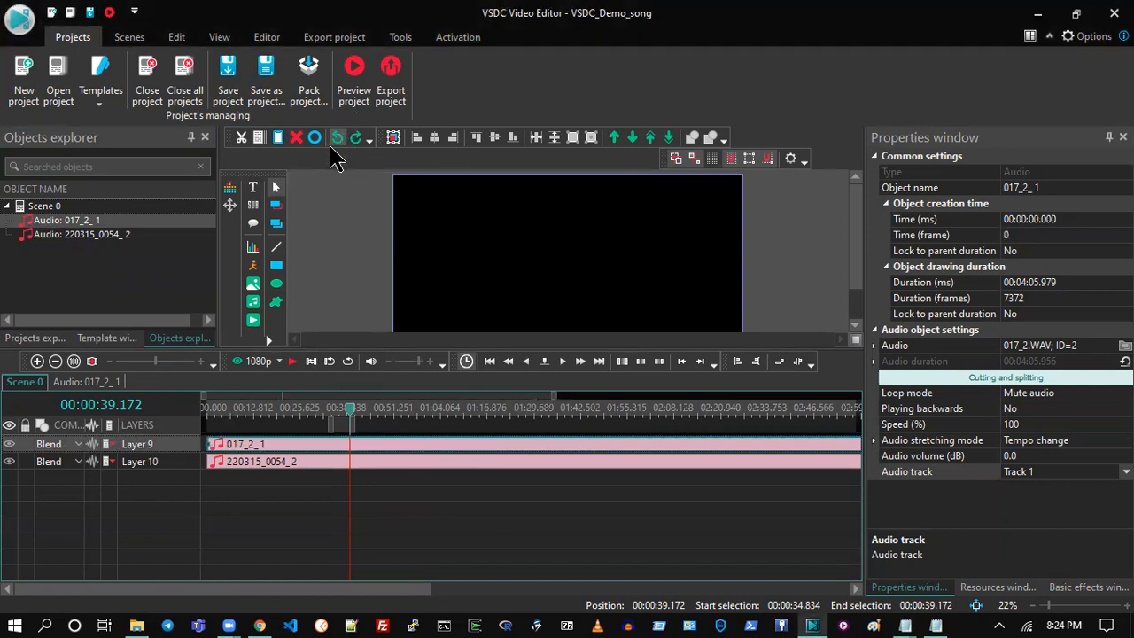
left_click(356, 139)
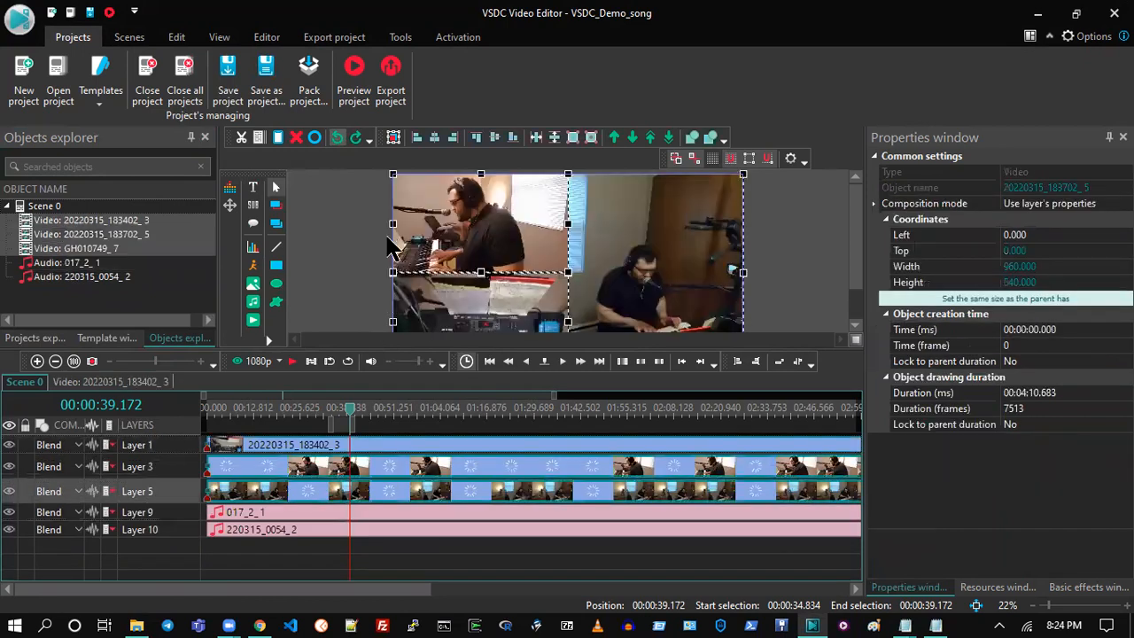
key("ctrl+z")
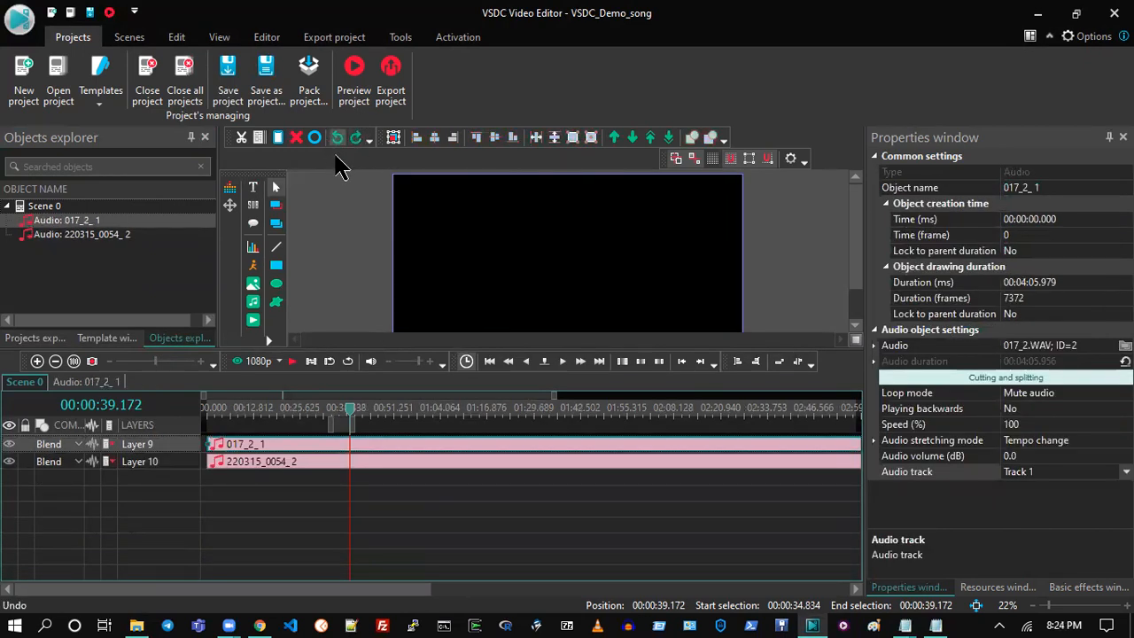
key("ctrl+y")
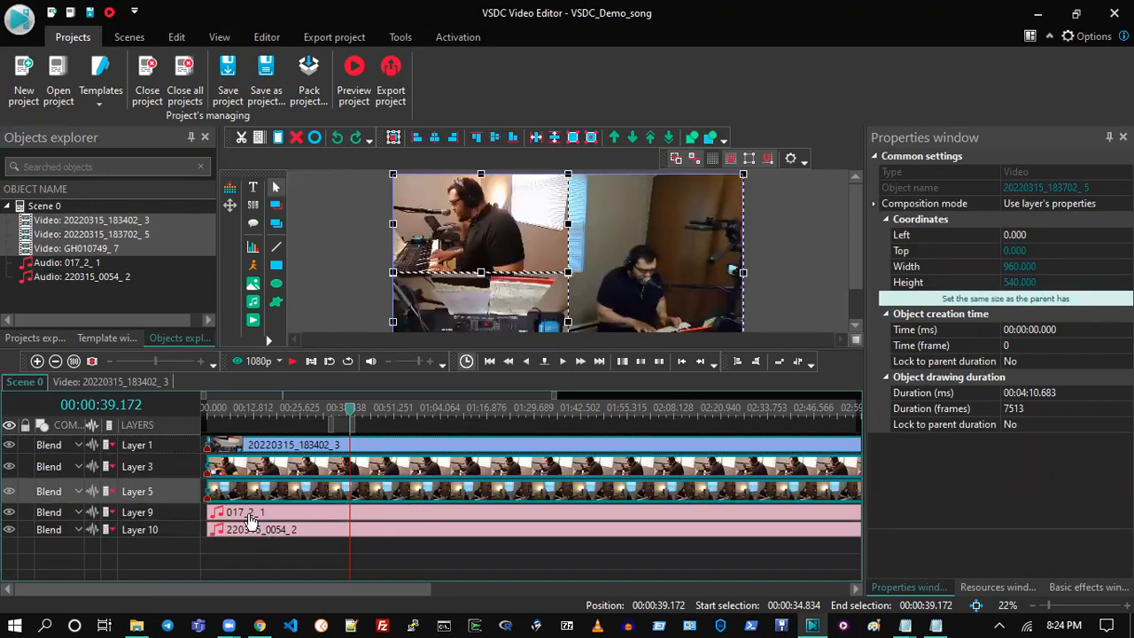
- Add the 017_2 audio to the selected video clips and move all four together to start at 00:00:39.172
left_click(86, 263)
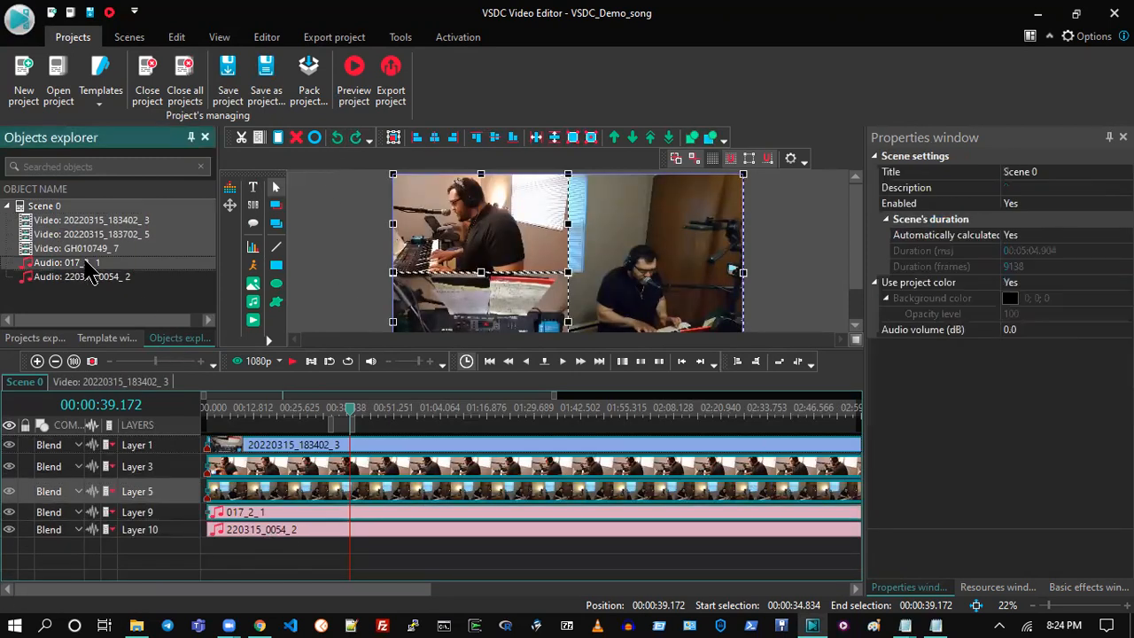
left_click_drag(295, 451, 439, 458)
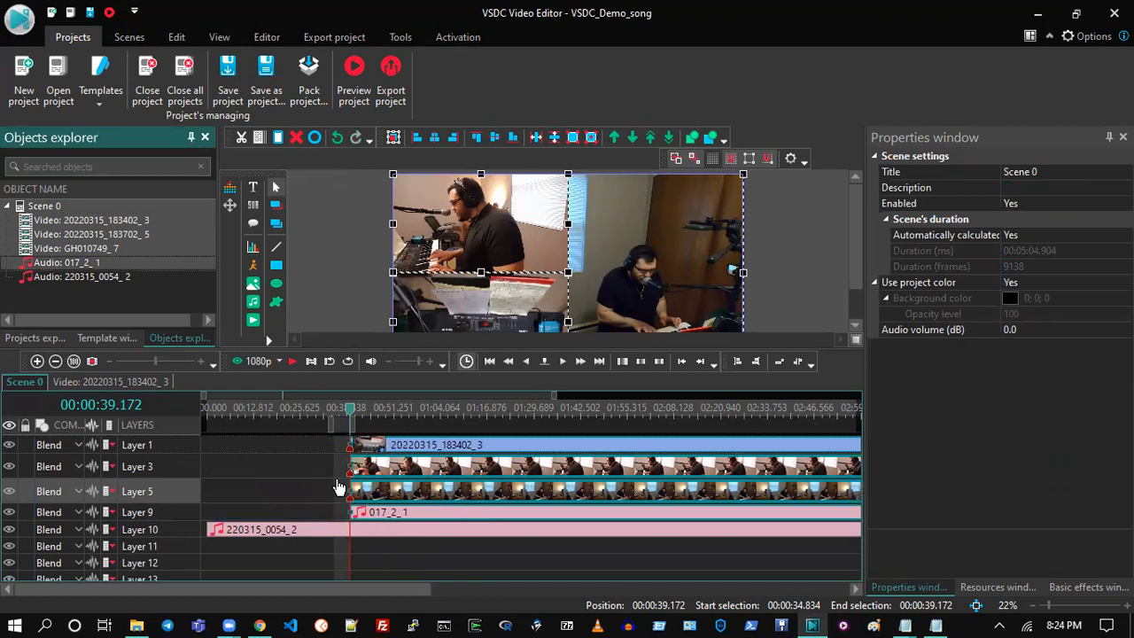
- Delete the three video clips from the timeline, leaving the 017_2 and 220315_0054 audio tracks
left_click(220, 89)
left_click_drag(333, 438, 392, 500)
key("Delete")
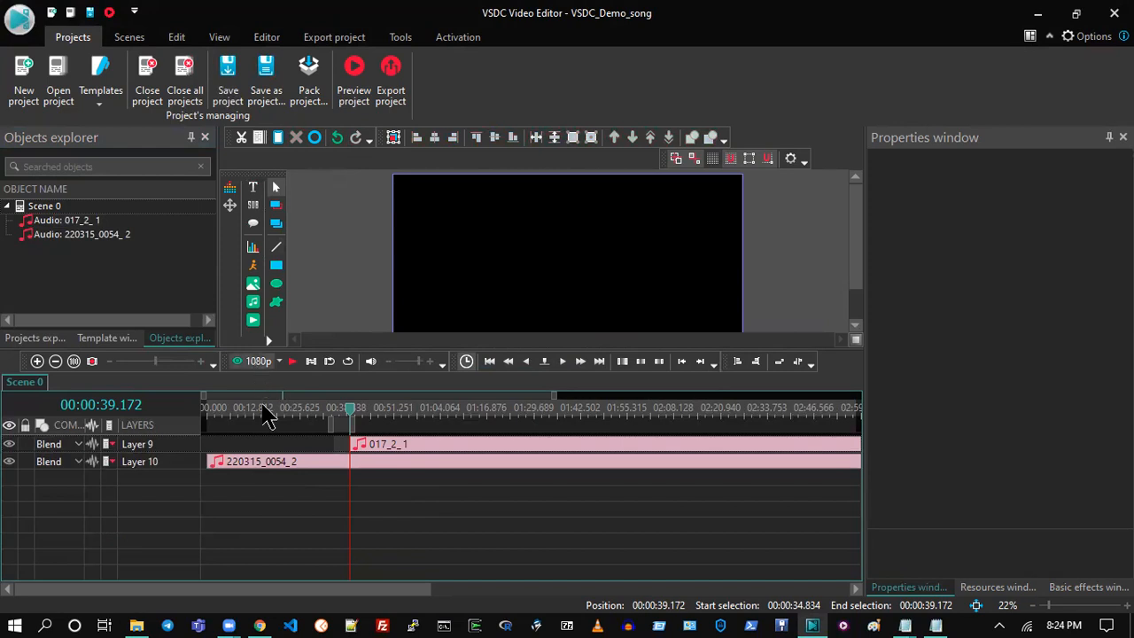
- Zoom in on the timeline around the start of the 017_2 audio and preview both audio tracks from 00:00:39.172
left_click(184, 361)
left_click(192, 361)
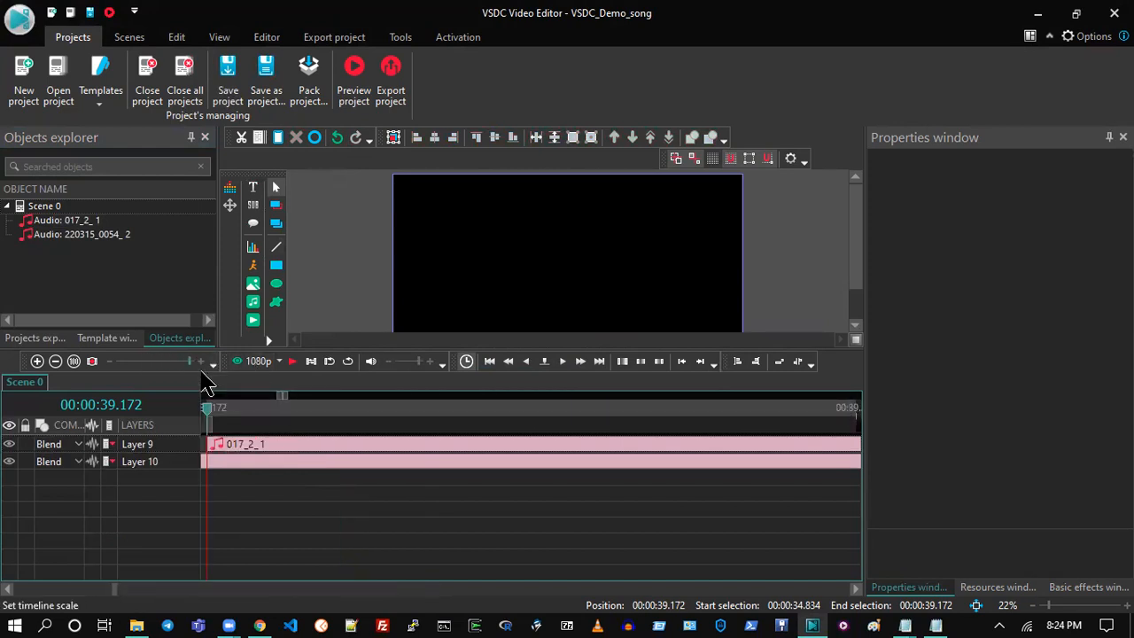
left_click(7, 590)
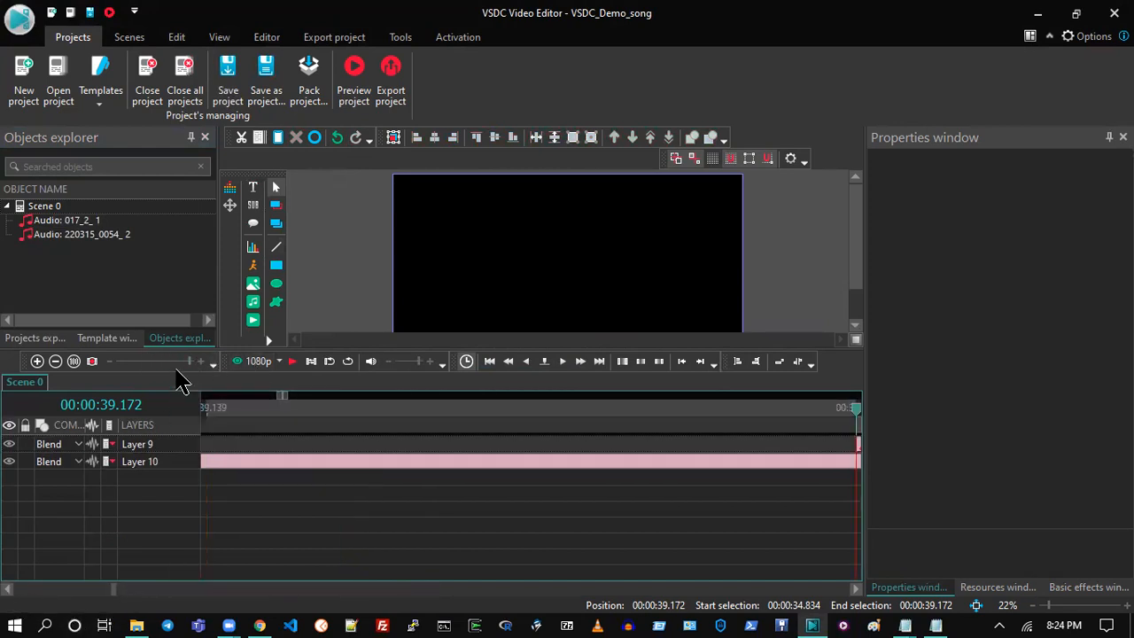
scroll(110, 367, "down", 3)
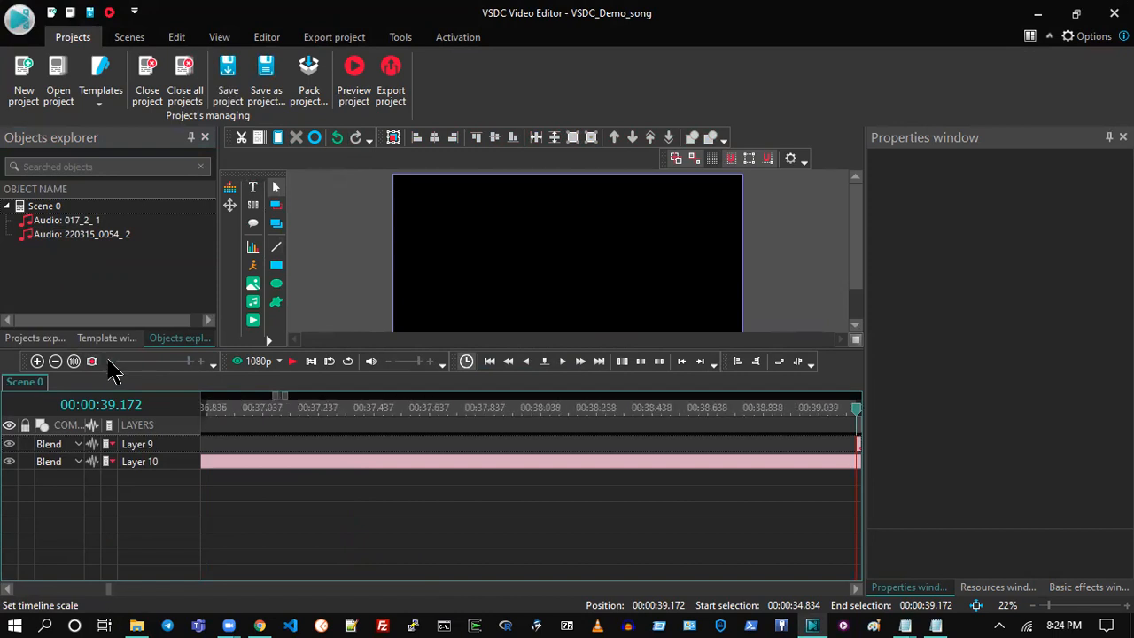
left_click(856, 589)
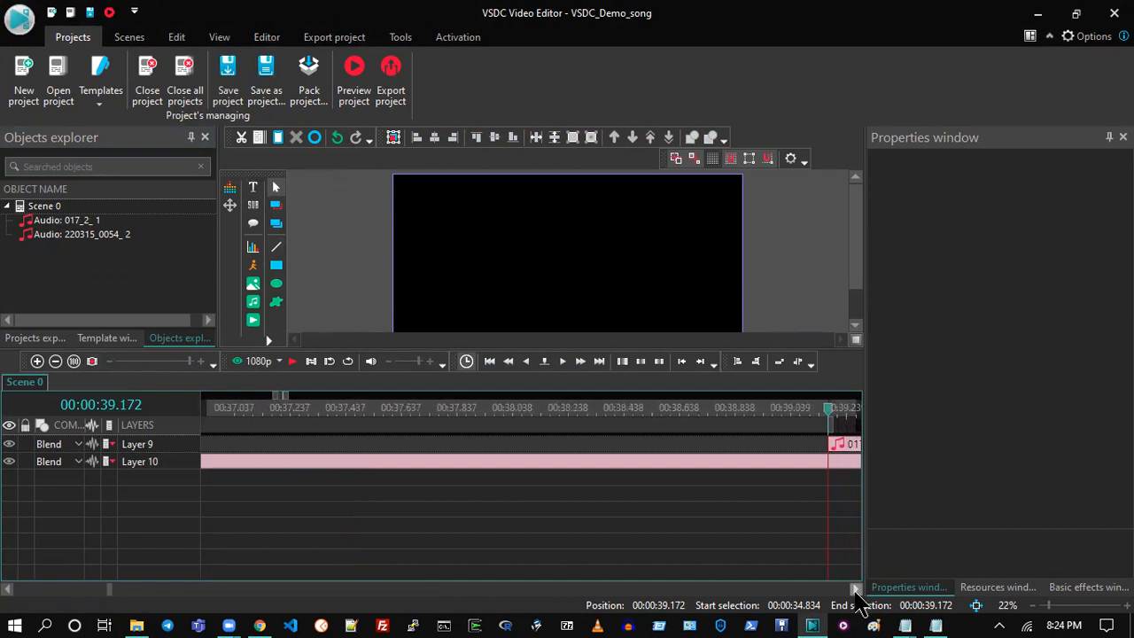
left_click_drag(855, 590, 856, 589)
left_click(249, 366)
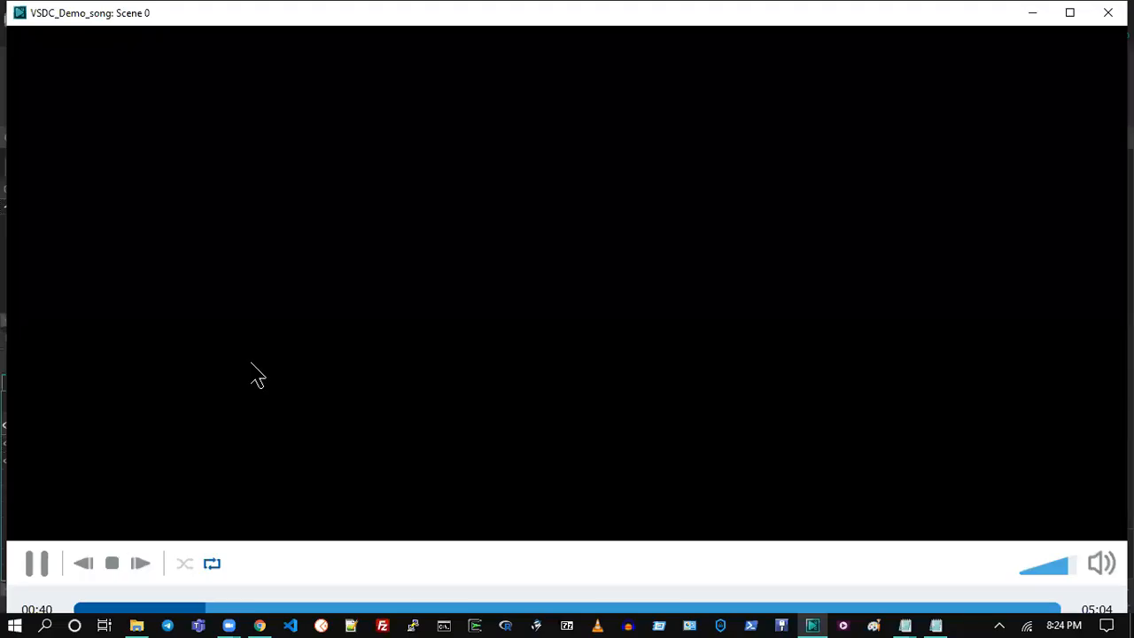
left_click(1105, 18)
- Align the start of the 017_2 audio with the playhead at 00:00:40.006 and preview both audio tracks together
left_click(463, 409)
left_click_drag(470, 413, 509, 413)
left_click(532, 412)
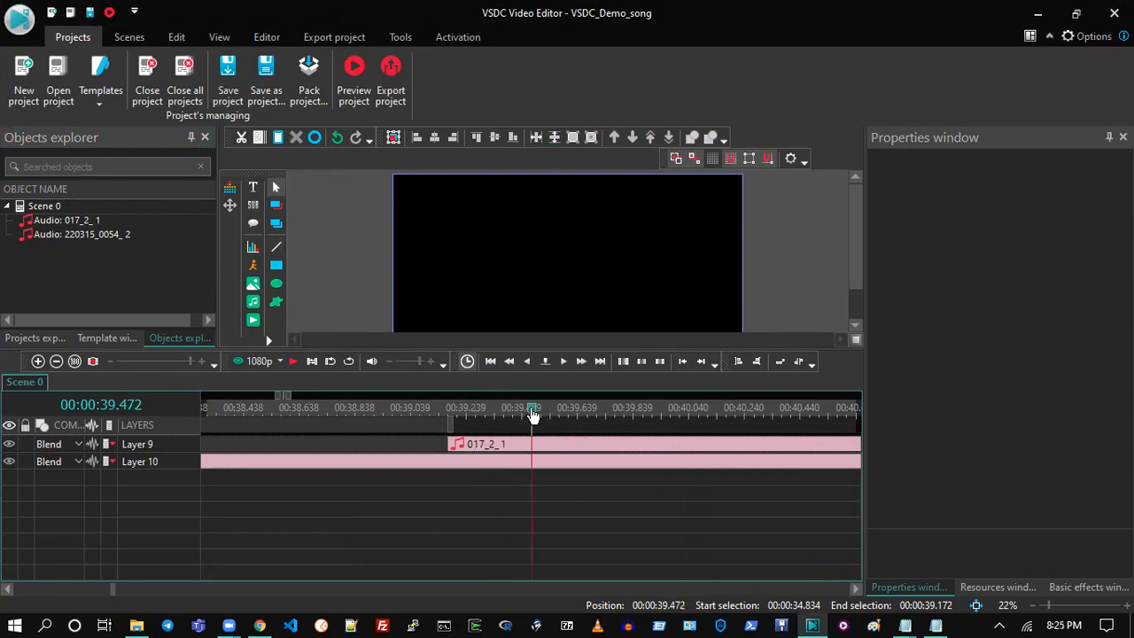
left_click(613, 410)
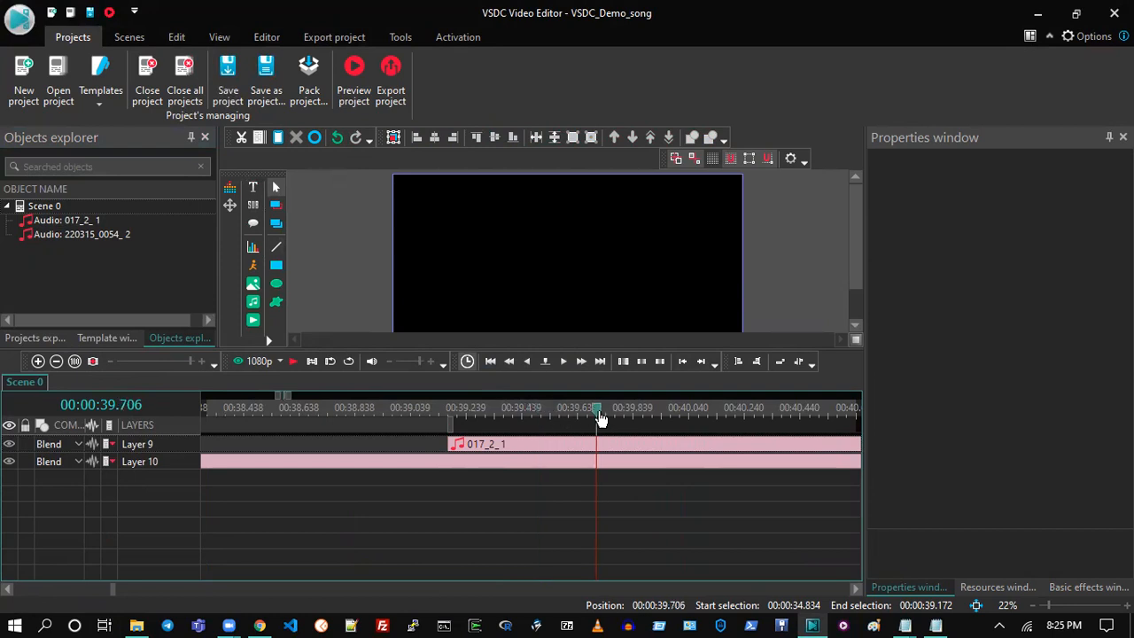
left_click(686, 409)
left_click(681, 412)
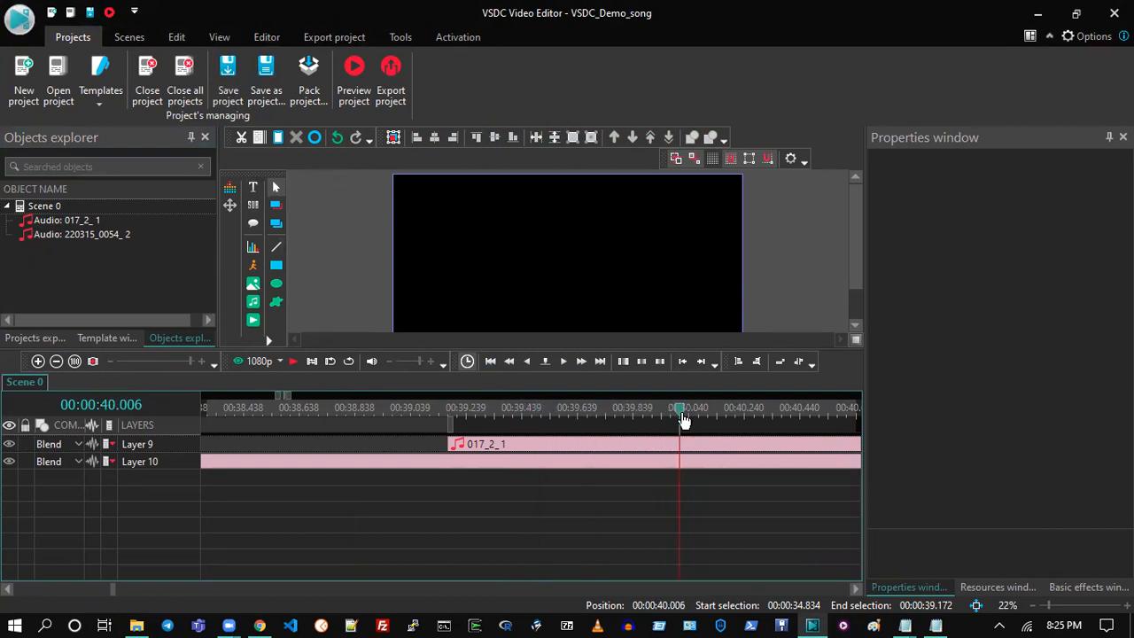
left_click_drag(592, 451, 824, 450)
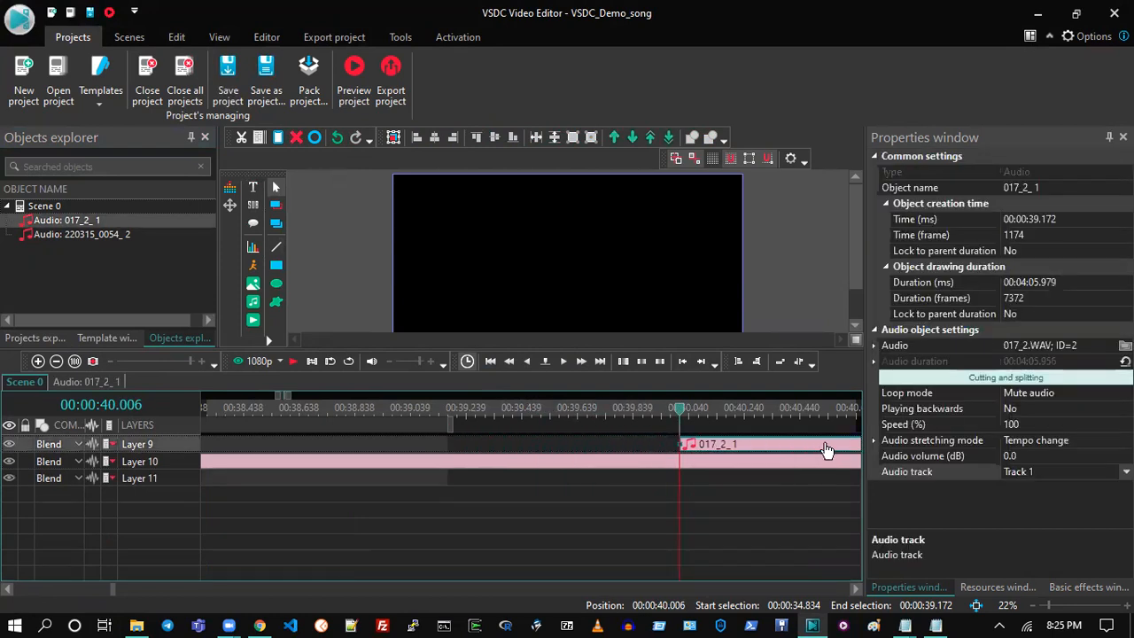
left_click(856, 588)
left_click(855, 589)
left_click_drag(855, 588, 856, 588)
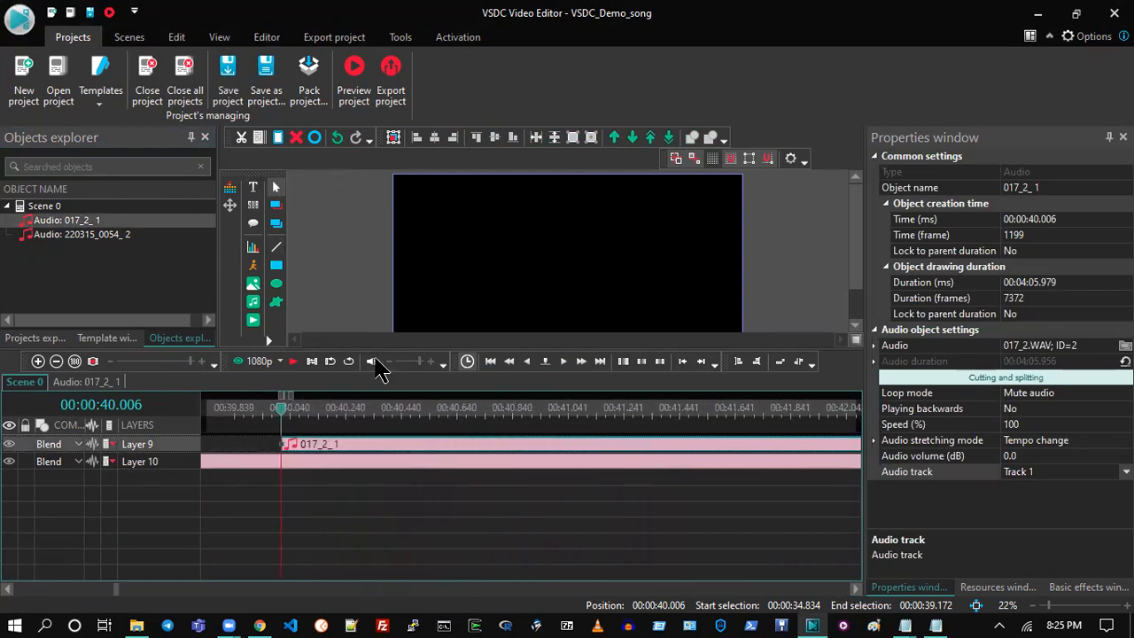
left_click(256, 362)
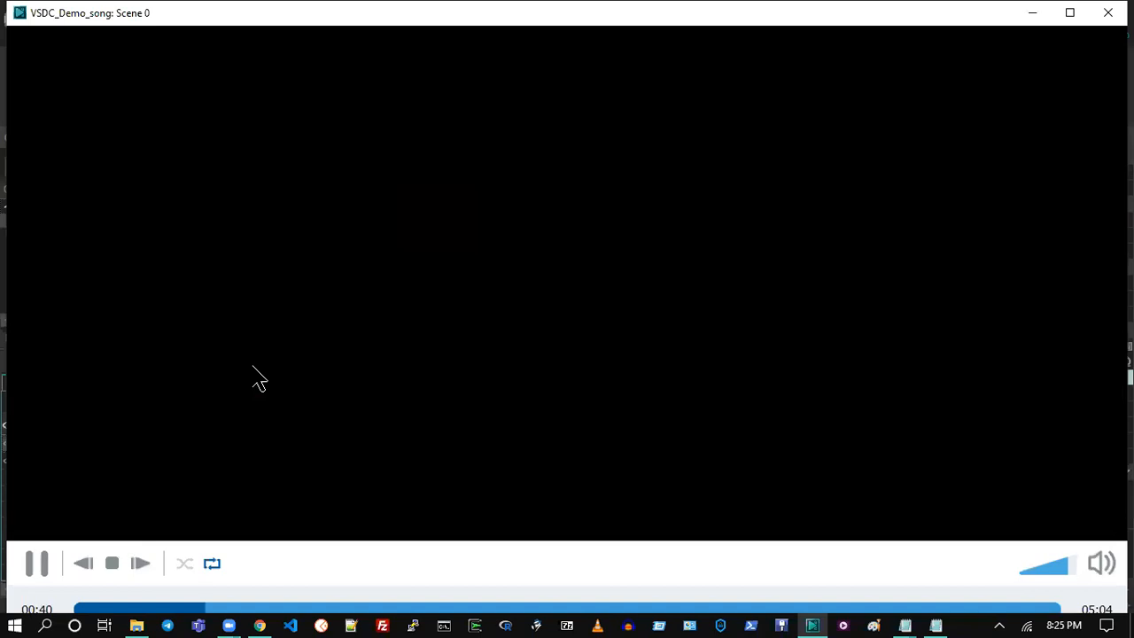
left_click(1105, 16)
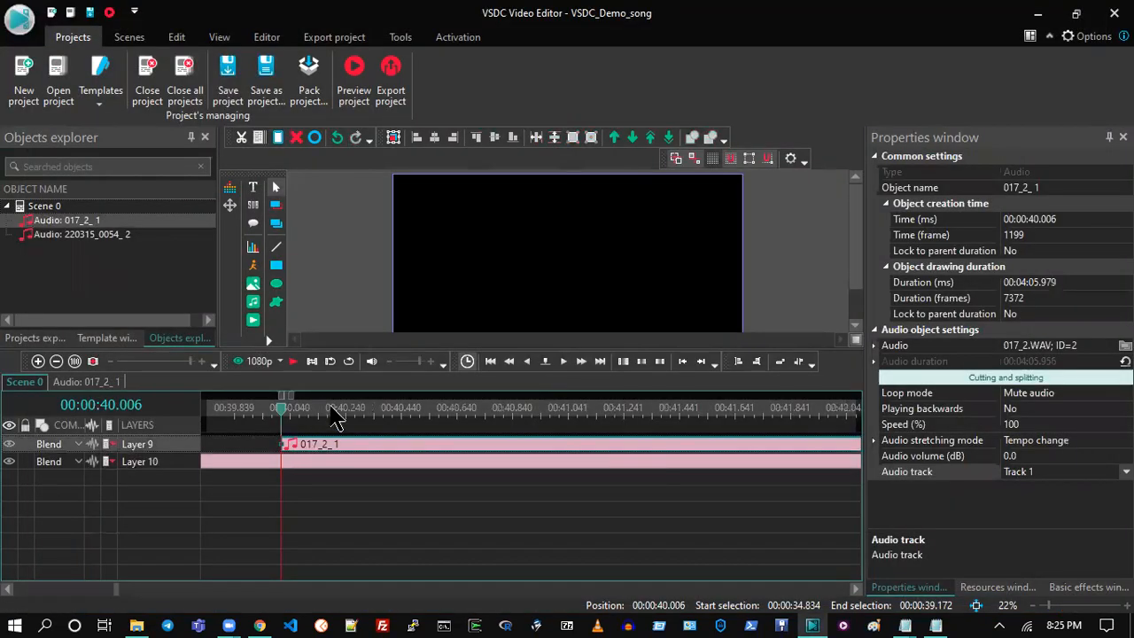
- Place the playhead at 00:00:41.007, align the start of the 017_2 audio with it and preview both audio tracks
left_click(568, 408)
left_click(517, 410)
left_click(534, 412)
left_click(540, 411)
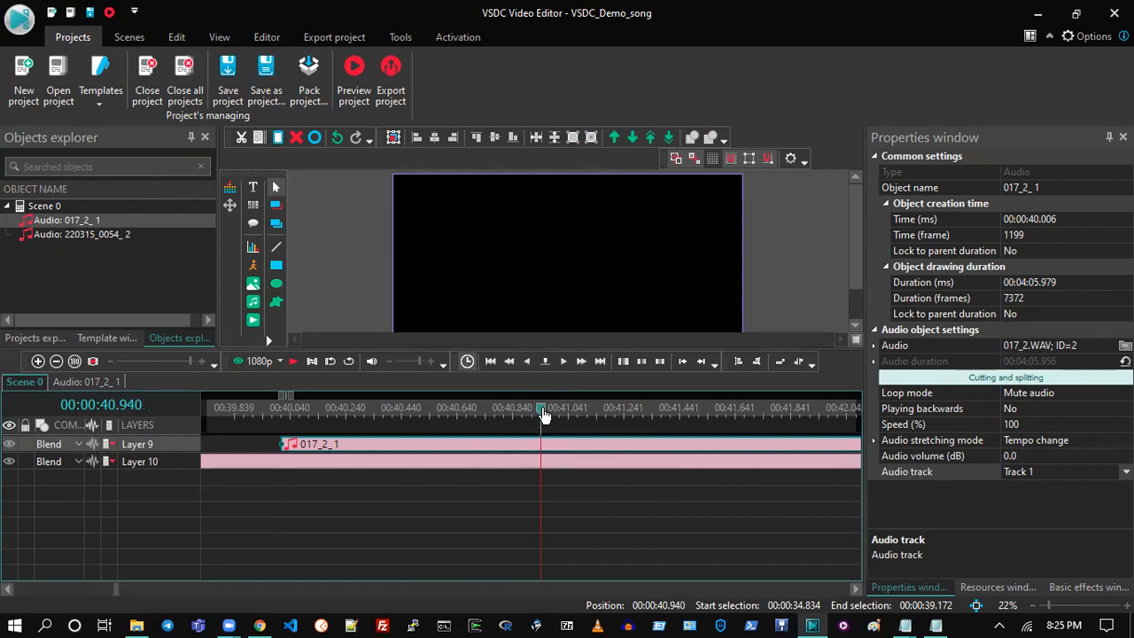
left_click(559, 413)
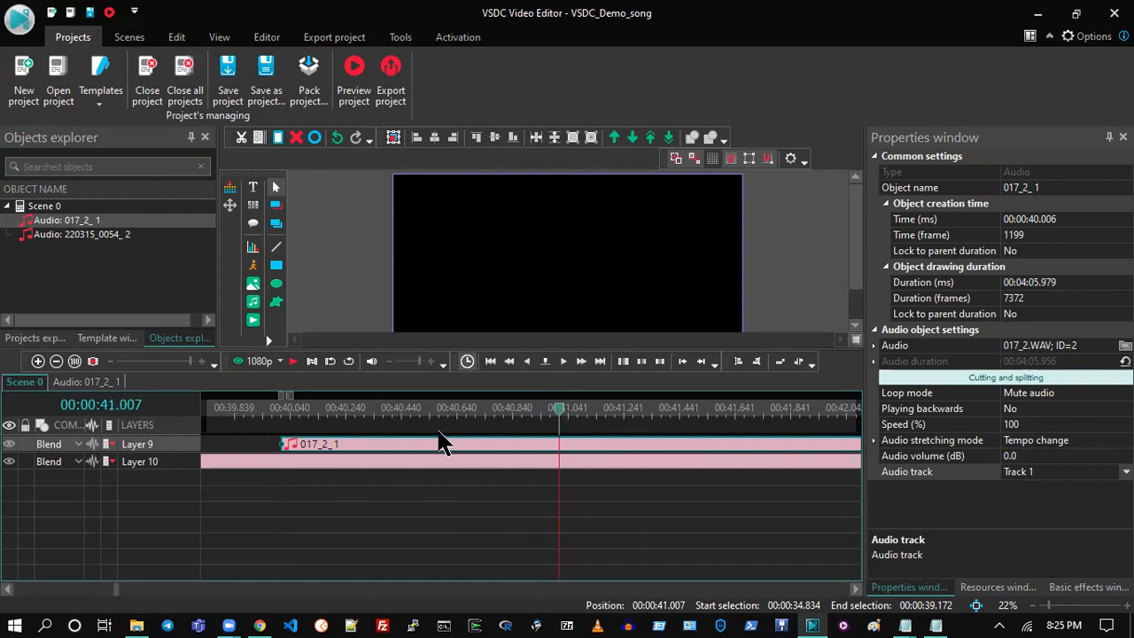
left_click_drag(594, 449, 680, 450)
left_click(240, 362)
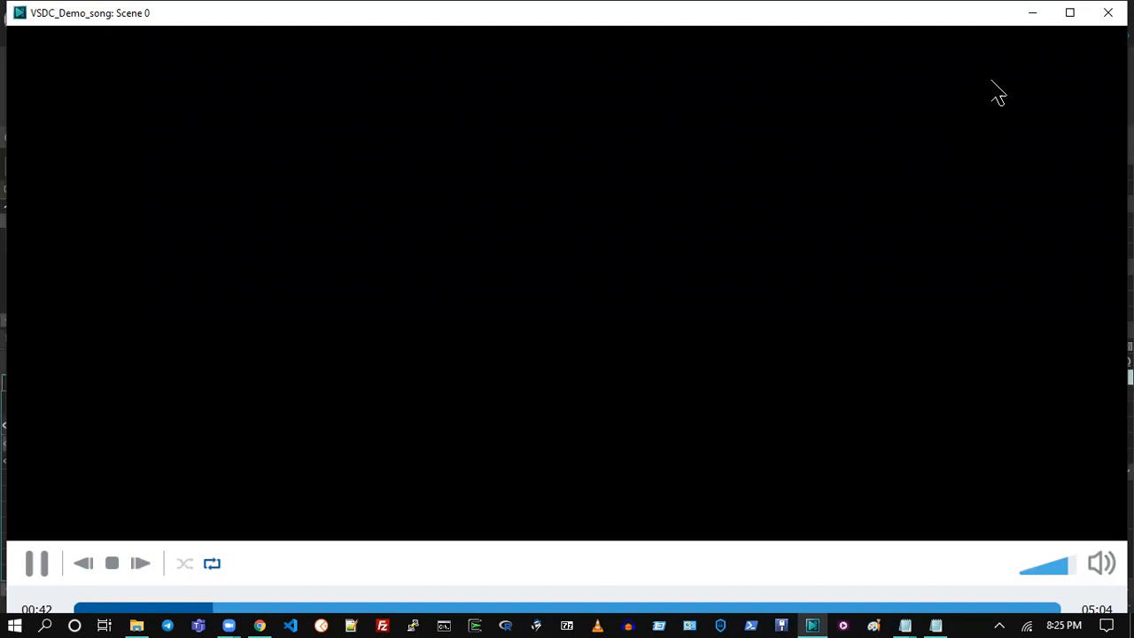
left_click(1107, 12)
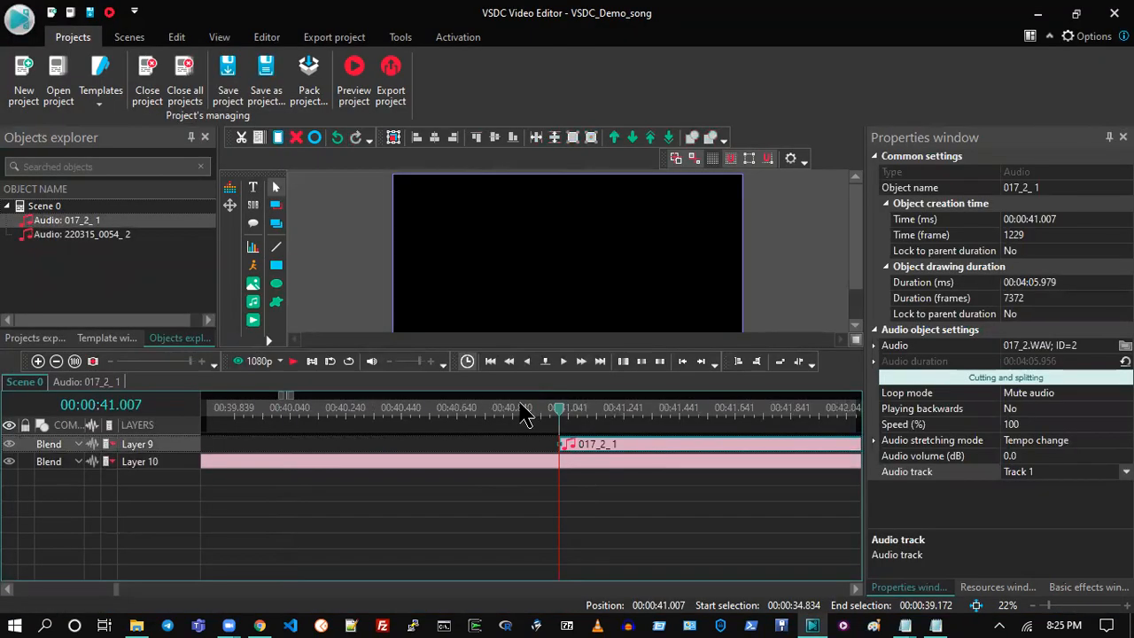
- Shift the start of the 017_2 audio to 00:00:40.807 and again to 00:00:40.707, previewing both audio tracks at each position
left_click_drag(595, 450, 538, 448)
left_click(238, 360)
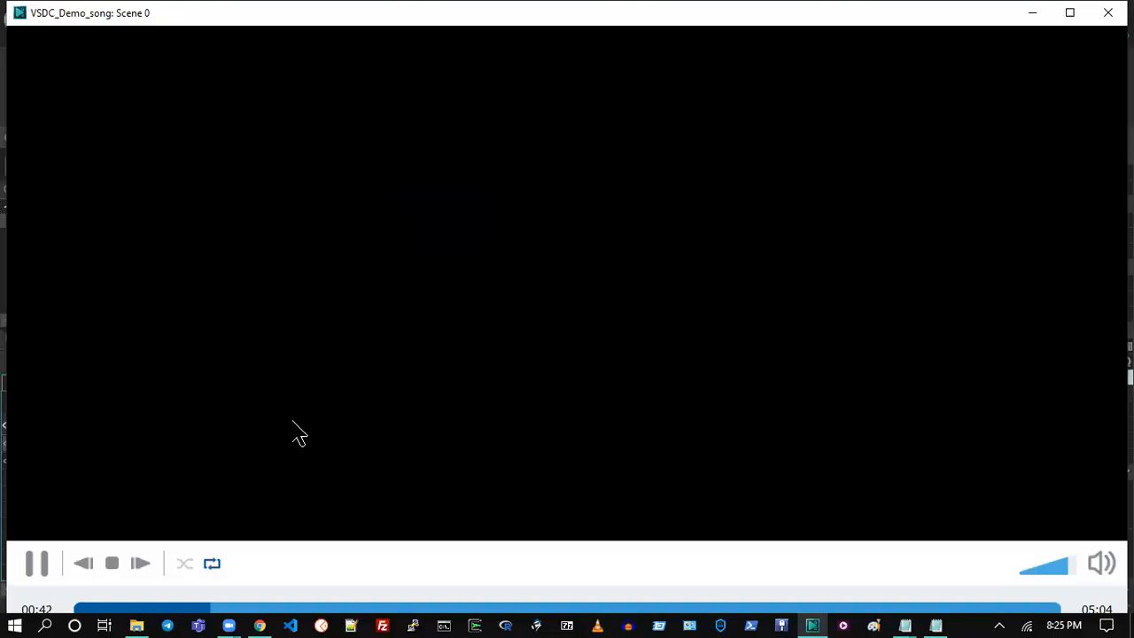
left_click(1107, 12)
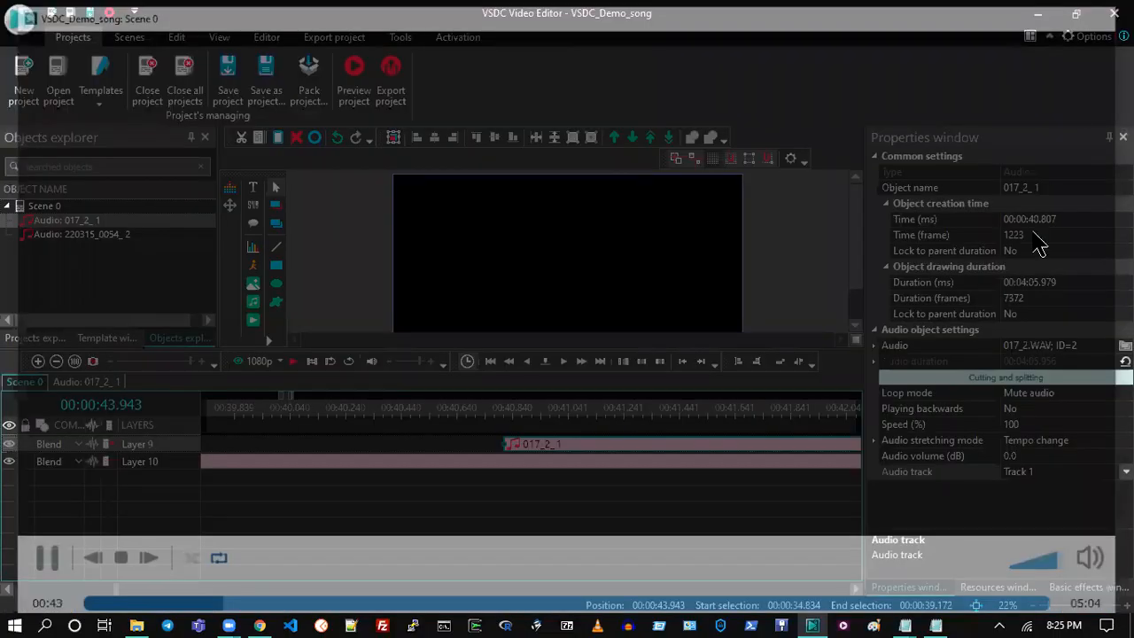
left_click(483, 407)
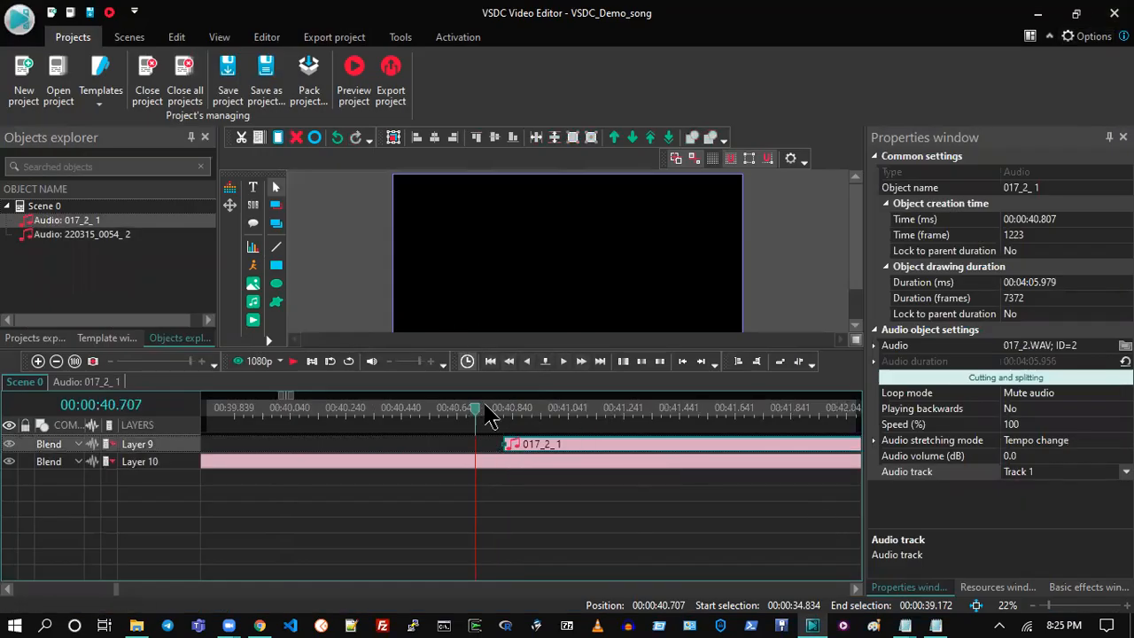
left_click_drag(514, 445, 485, 445)
left_click(249, 360)
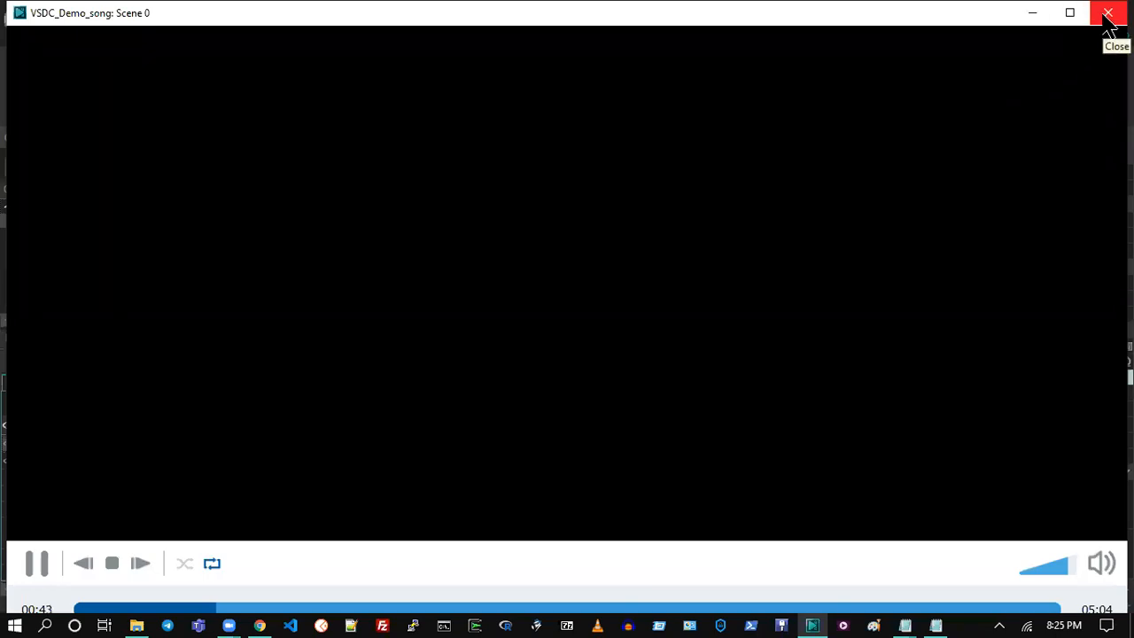
left_click(1106, 22)
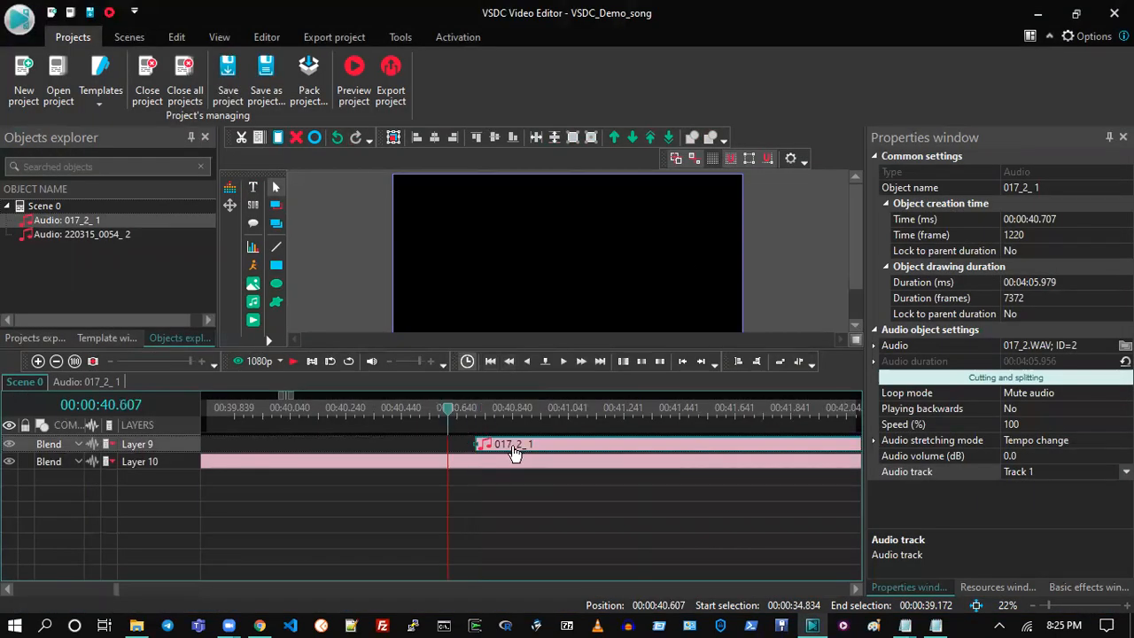
- Shift the start of the 017_2 audio to 00:00:40.607 and again to 00:00:40.540, previewing the combined audio at each position
left_click_drag(514, 452, 487, 451)
left_click(249, 360)
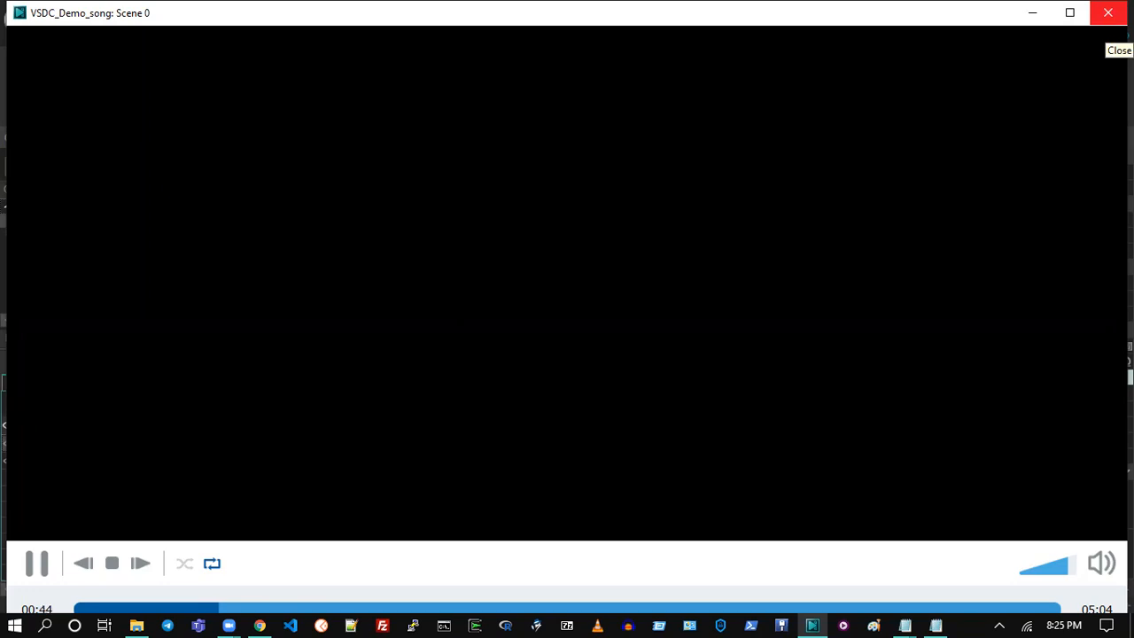
left_click(1108, 13)
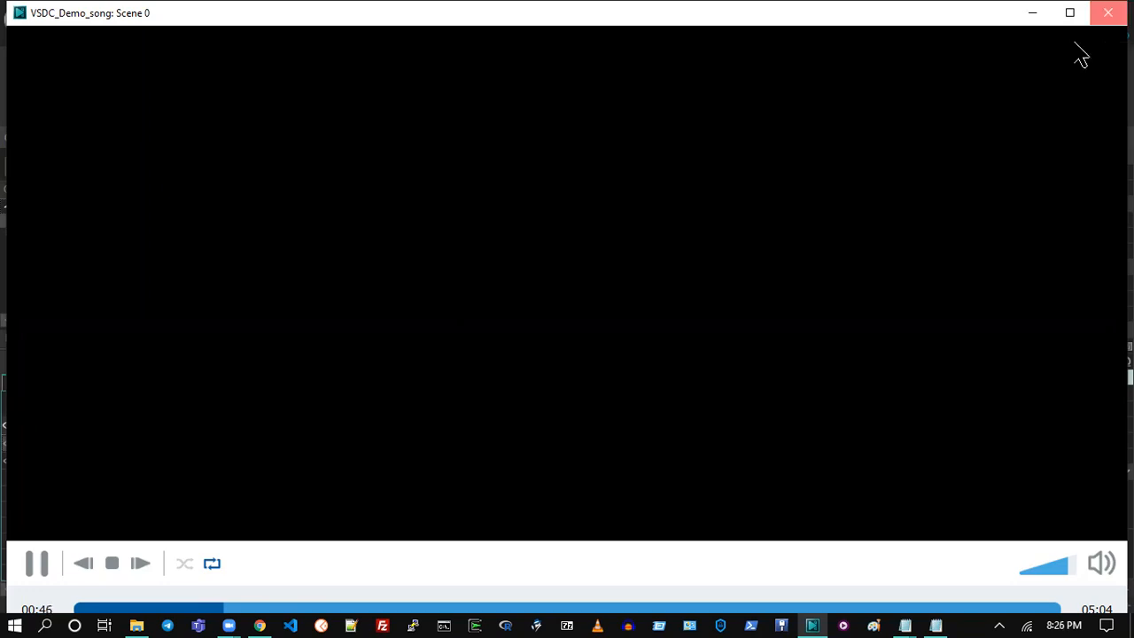
left_click_drag(487, 454, 470, 453)
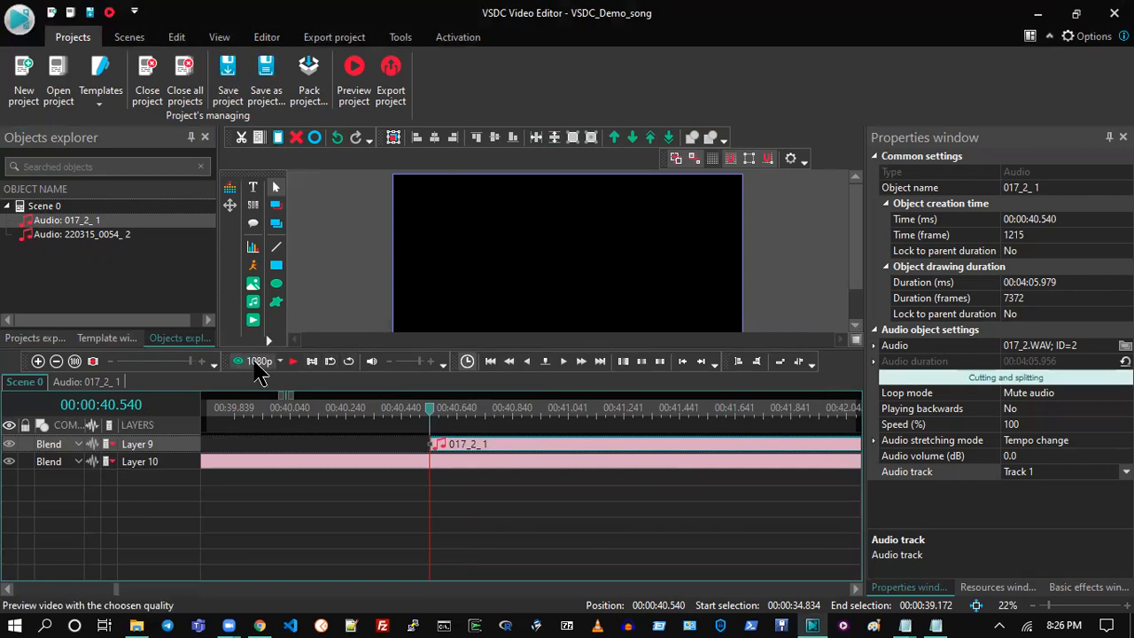
left_click(259, 365)
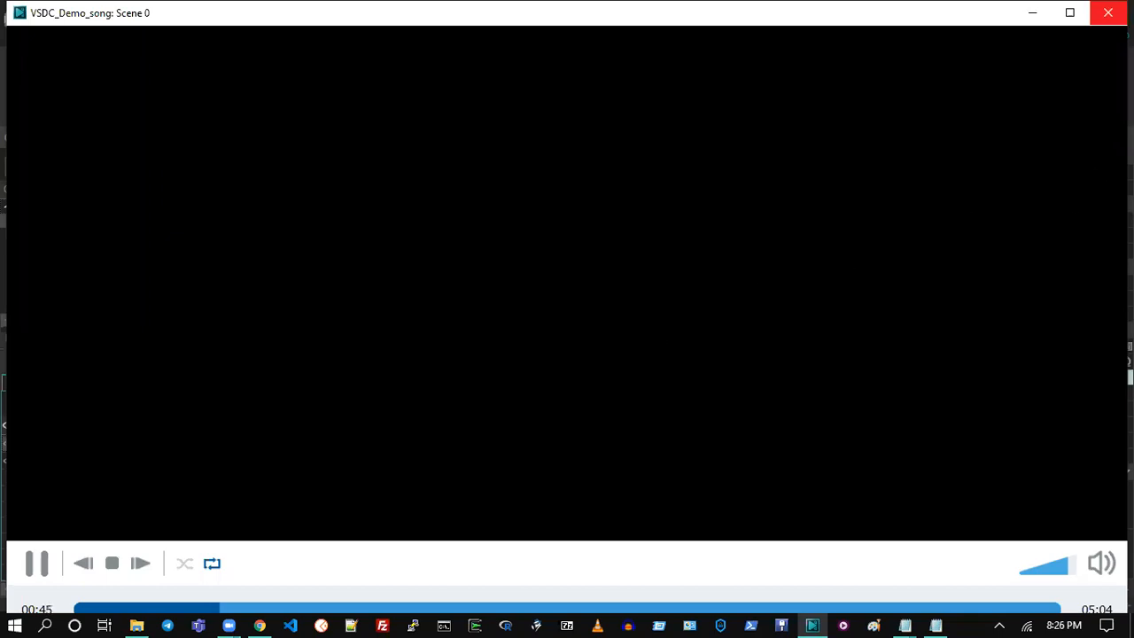
left_click(1108, 12)
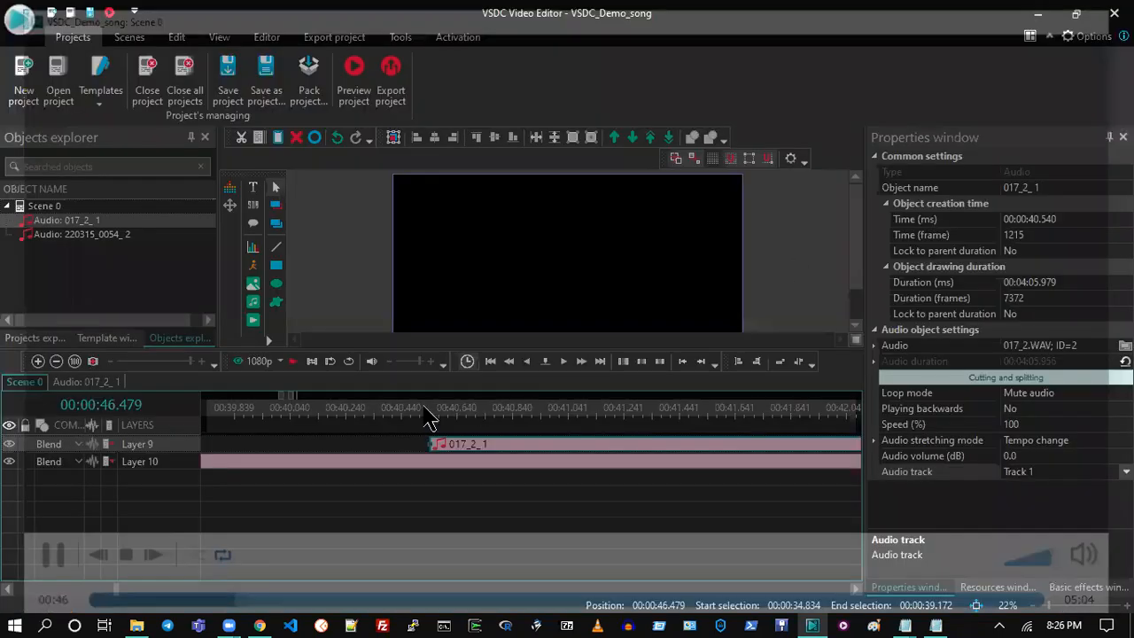
- Fine-tune the start of the 017_2 audio to 00:00:40.507 and again to 00:00:40.473, previewing the combined audio each time
mouse_move(471, 450)
left_mouse_down()
mouse_move(431, 440)
mouse_move(451, 449)
left_mouse_up()
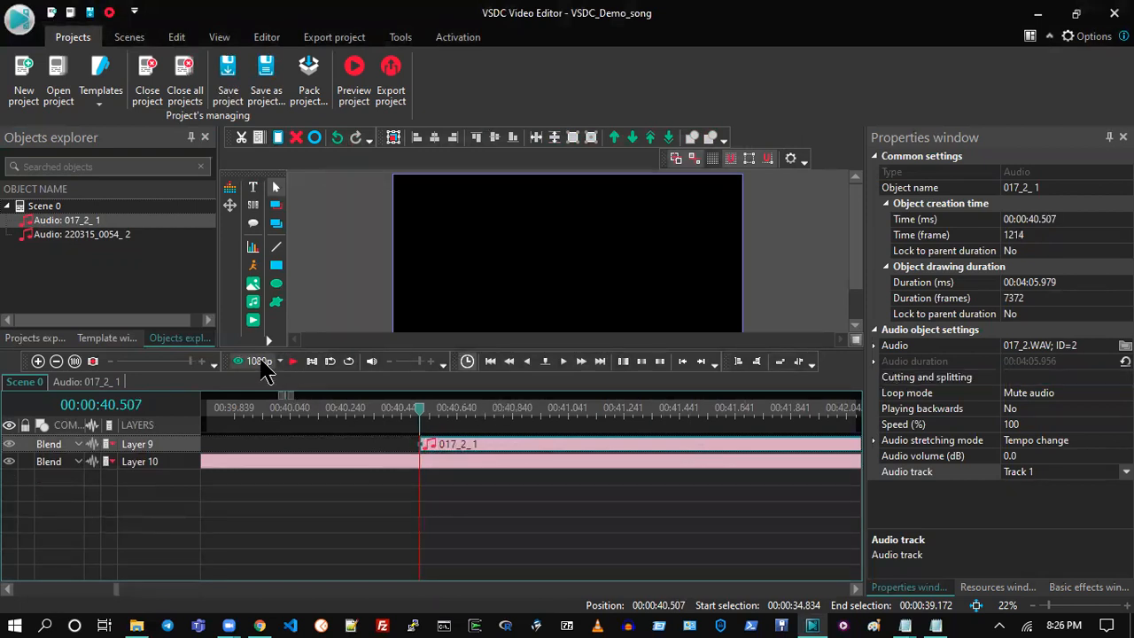
left_click(255, 360)
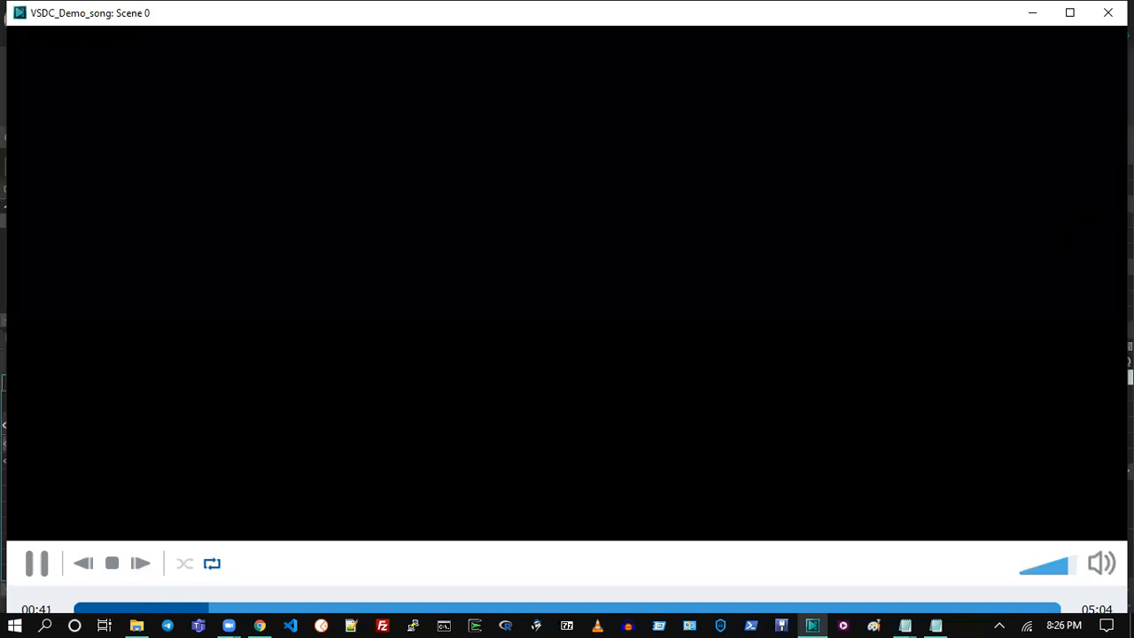
left_click(1104, 17)
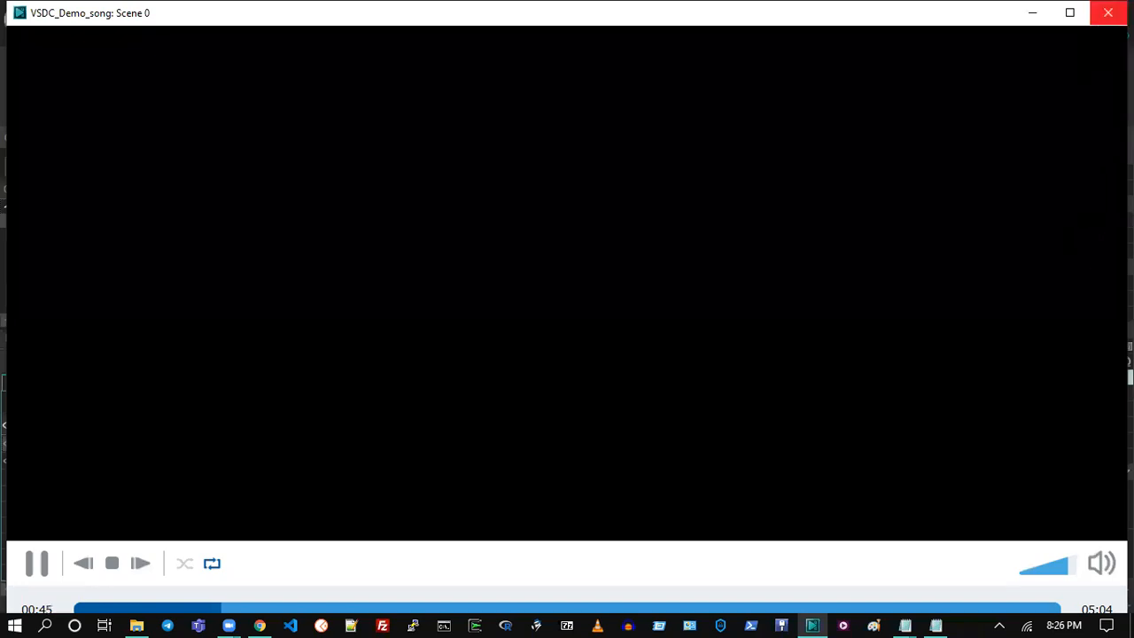
left_click(1107, 12)
left_click_drag(447, 453, 437, 450)
left_click(238, 362)
left_click(1108, 13)
key("Right")
key("Right")
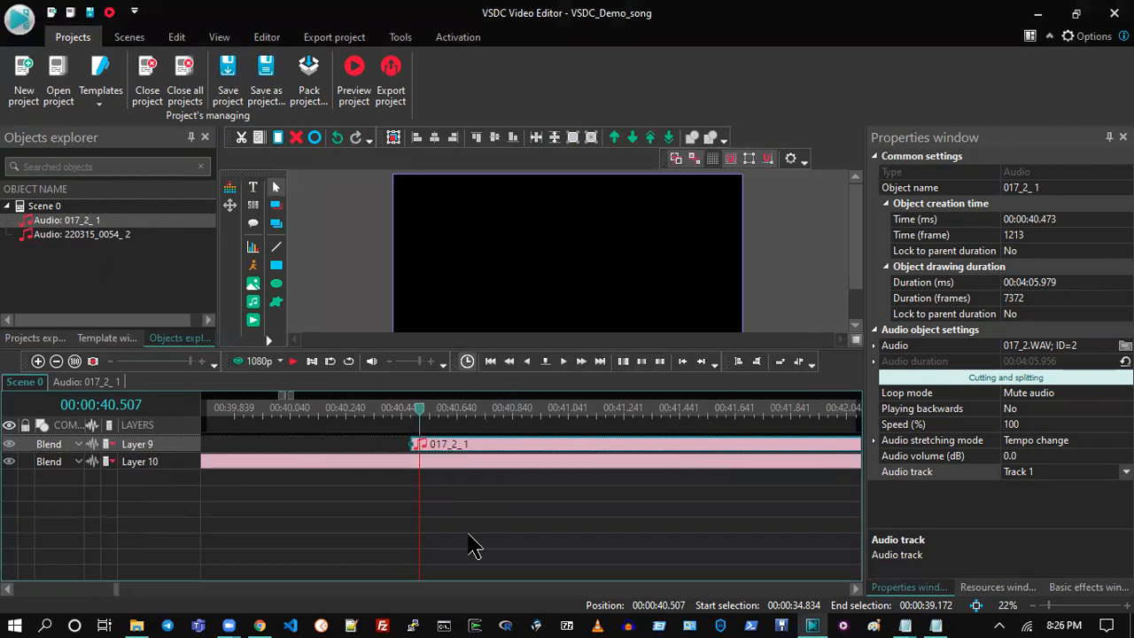
- Move the start of the 017_2 audio to 00:00:40.573 and preview both audio tracks, skipping ahead to check the sync further on
left_click_drag(447, 446, 474, 446)
left_click(259, 354)
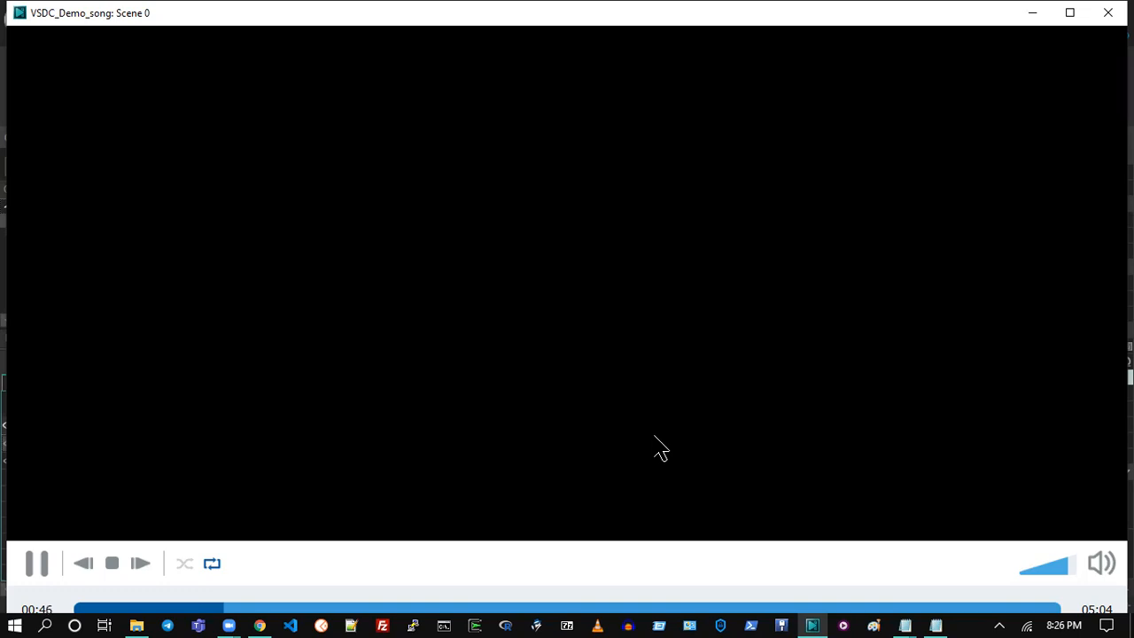
left_click(324, 608)
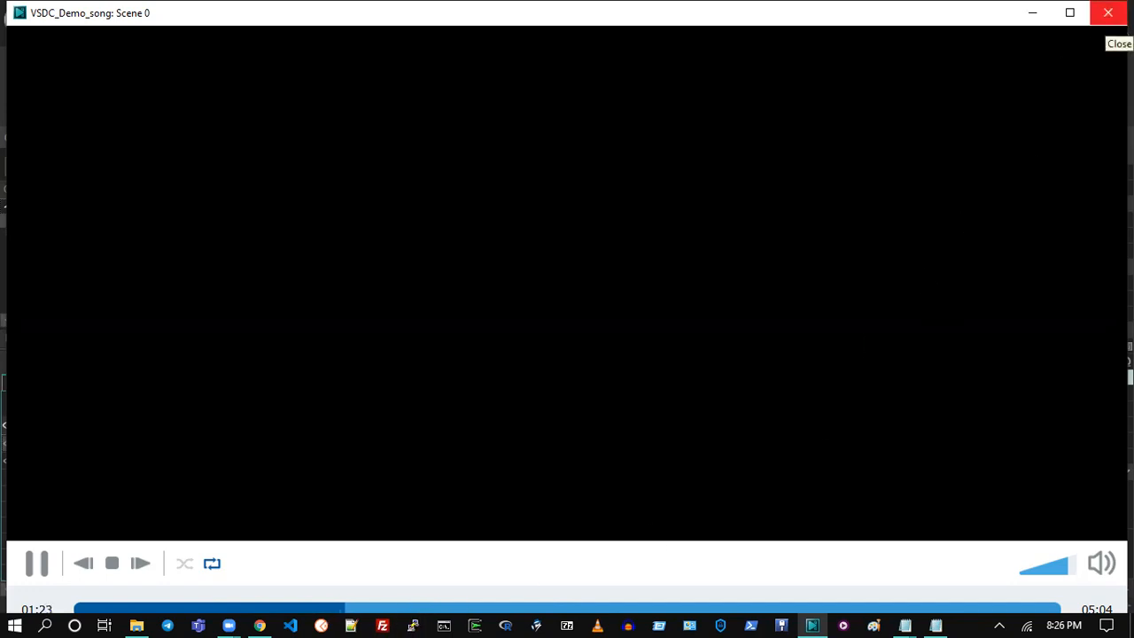
left_click(1108, 13)
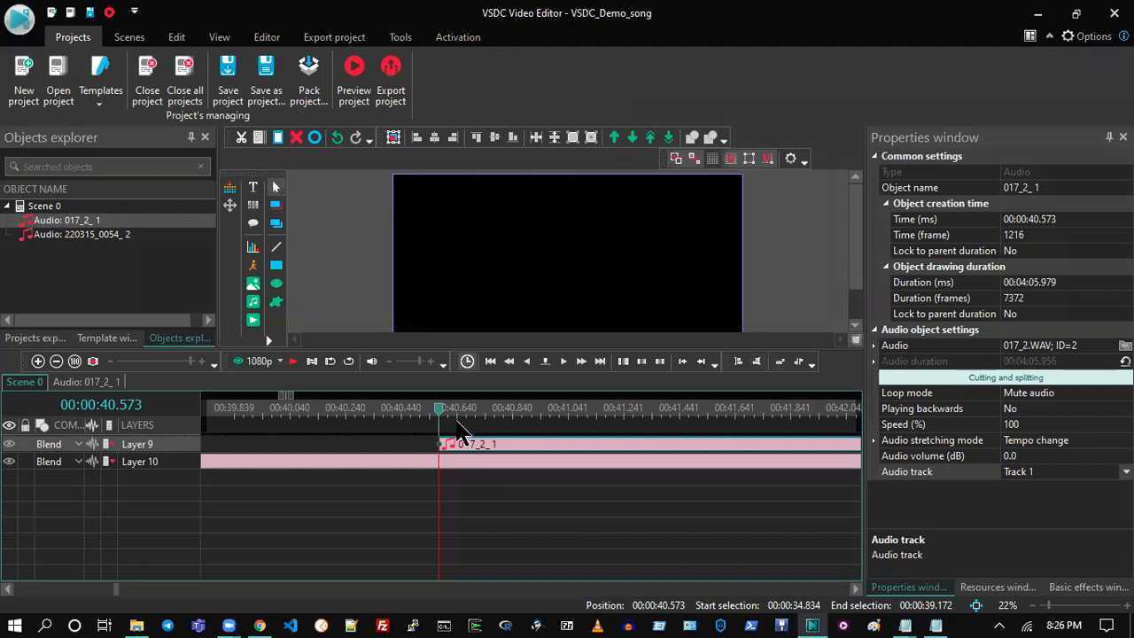
- Move the start of the 017_2 audio to 00:00:40.540 and again to 00:00:40.507, previewing the combined audio each time
left_click(428, 423)
left_click_drag(459, 443, 454, 451)
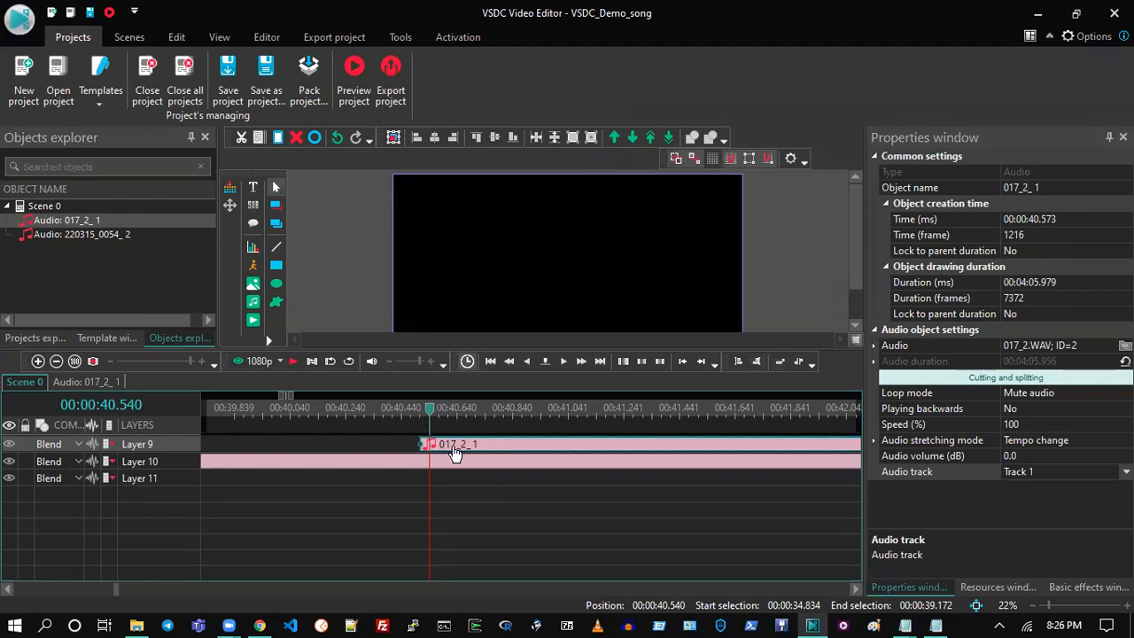
left_click(245, 365)
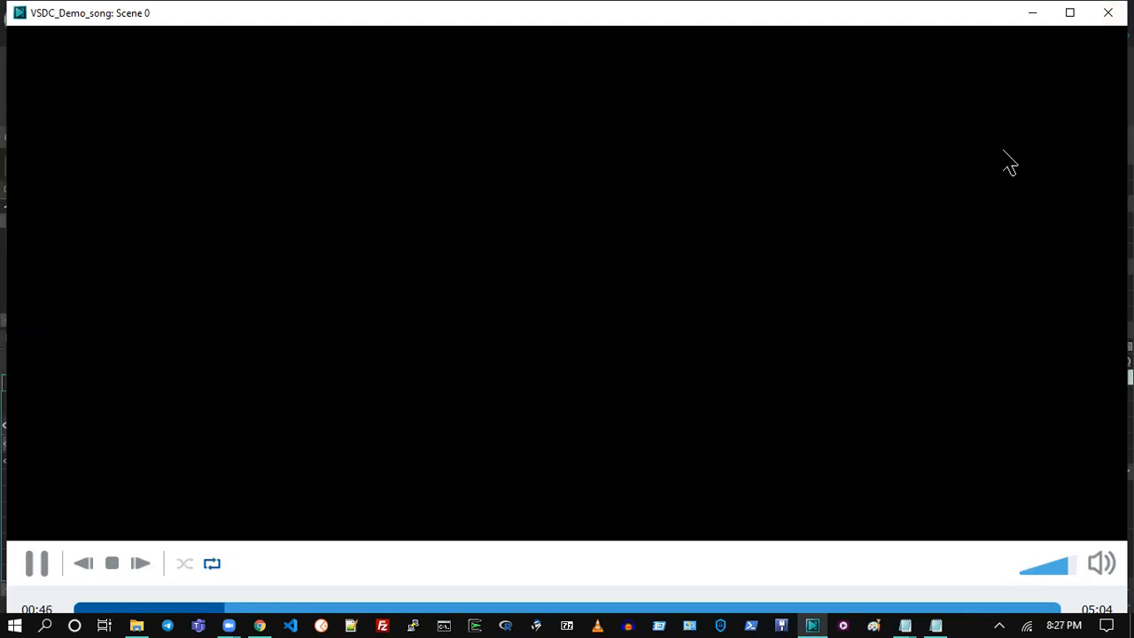
left_click(1107, 12)
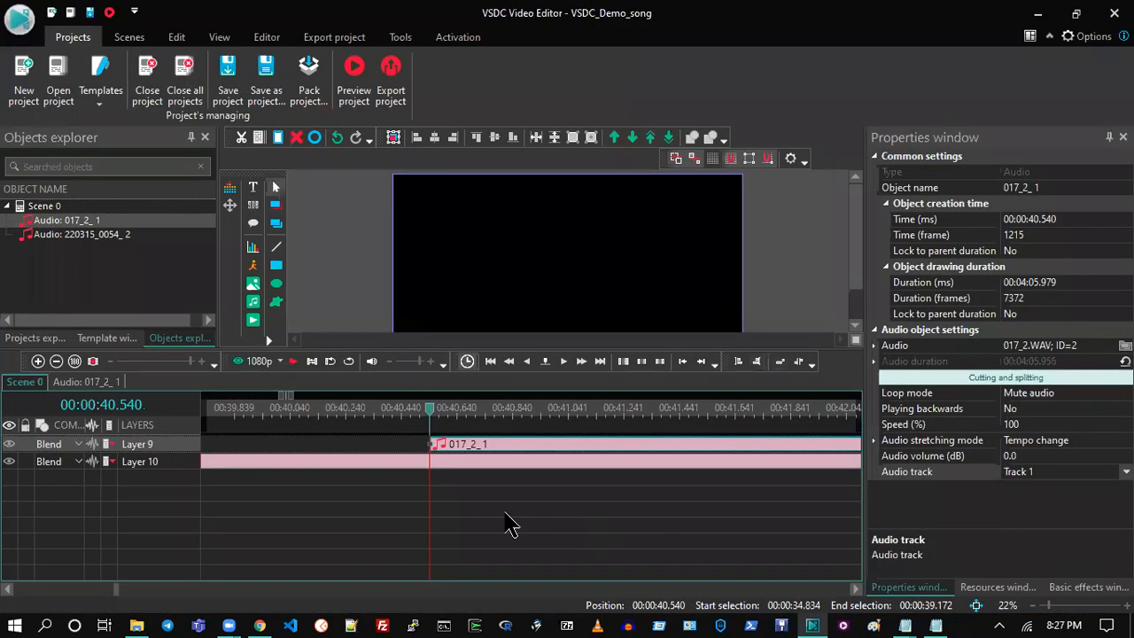
key("Left")
left_click(462, 452)
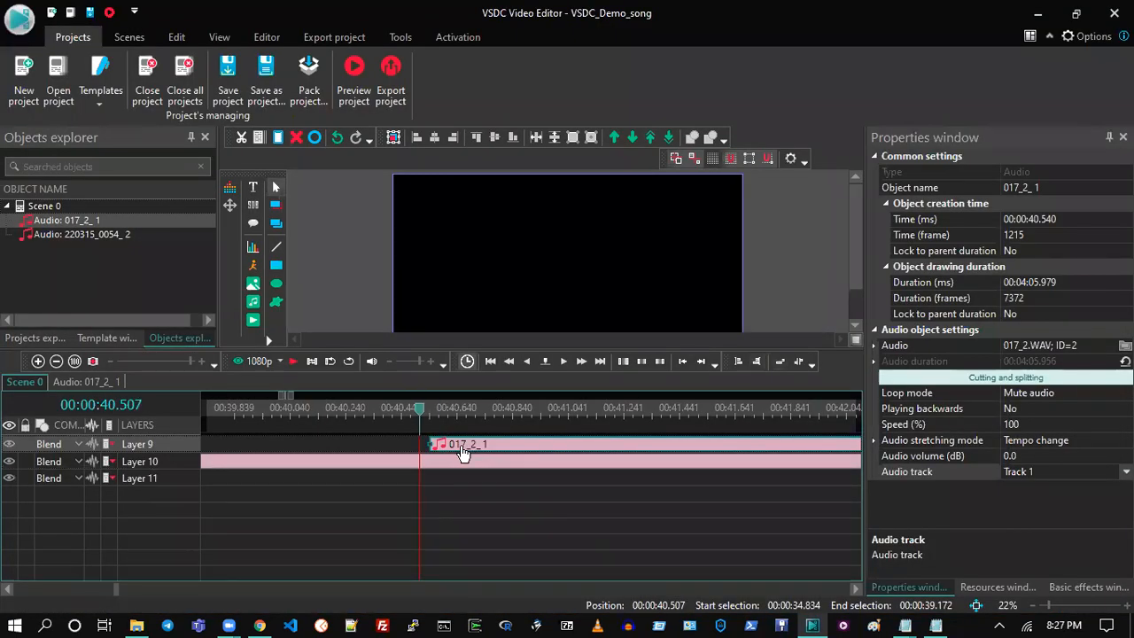
left_click(248, 362)
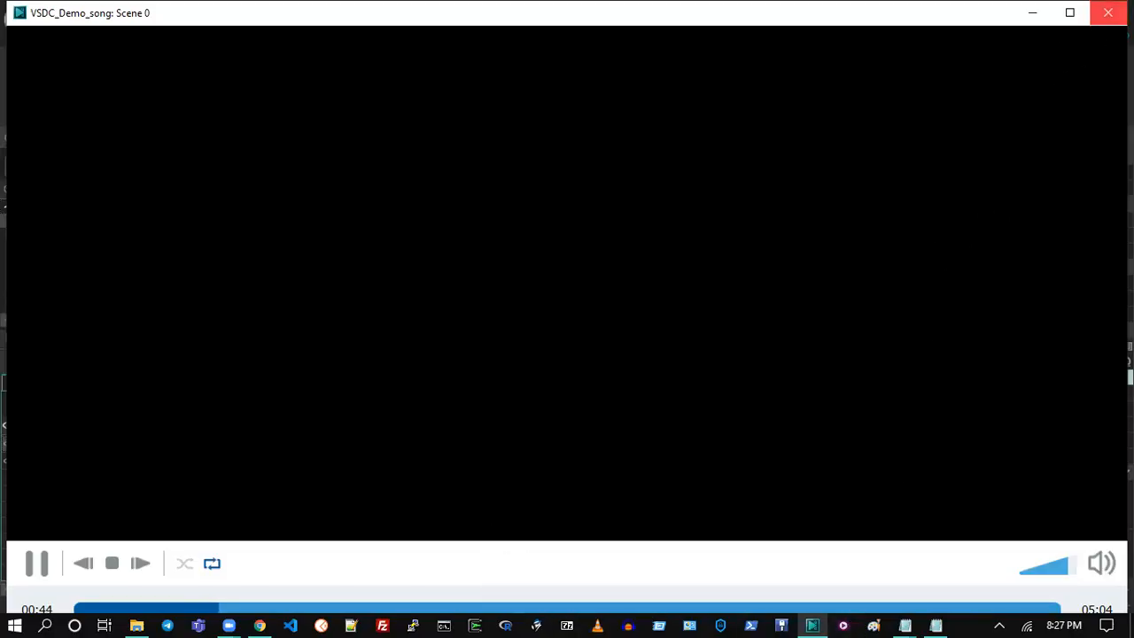
left_click(1107, 12)
- Set the start of the 017_2 audio back to 00:00:40.540 and preview it twice against the 220315_0054 recording
key("Right")
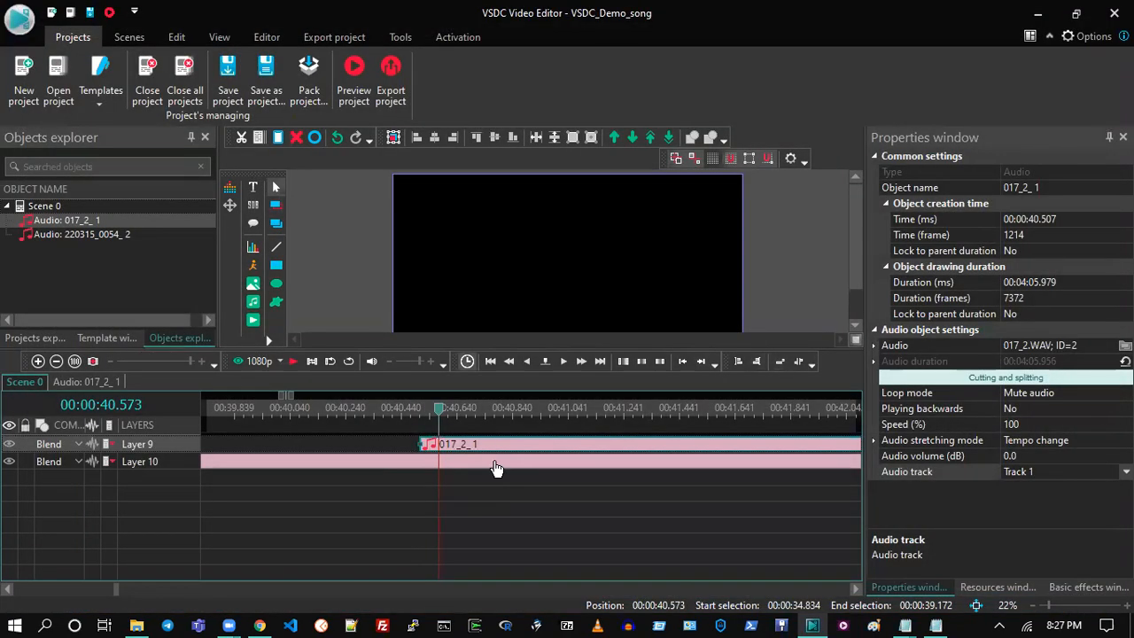
key("Right")
left_click_drag(476, 452, 505, 448)
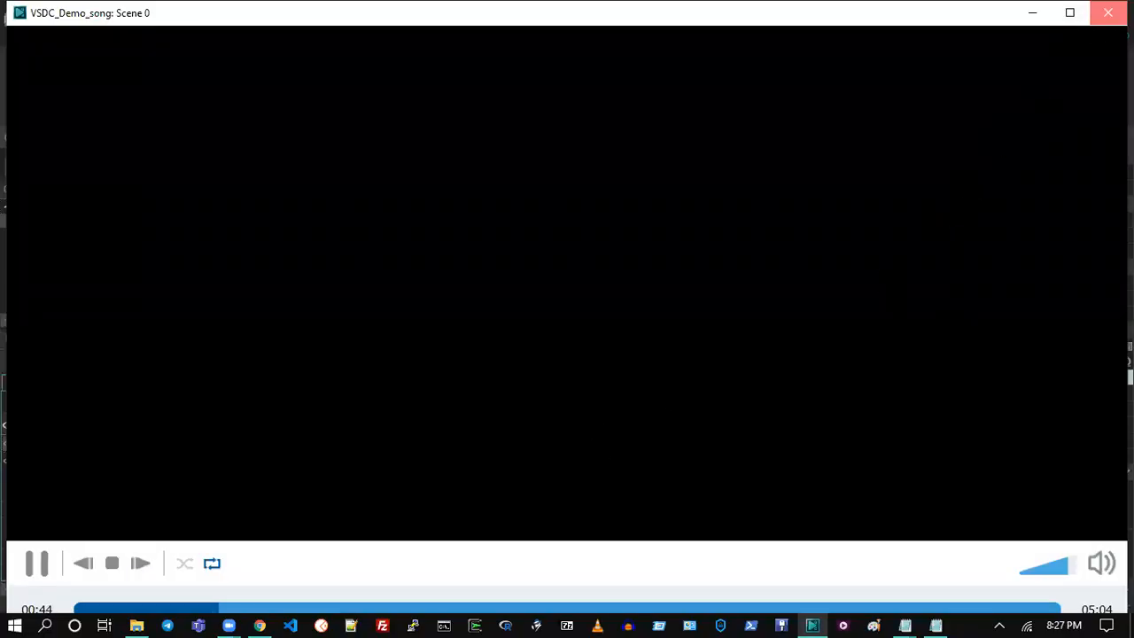
left_click(1107, 13)
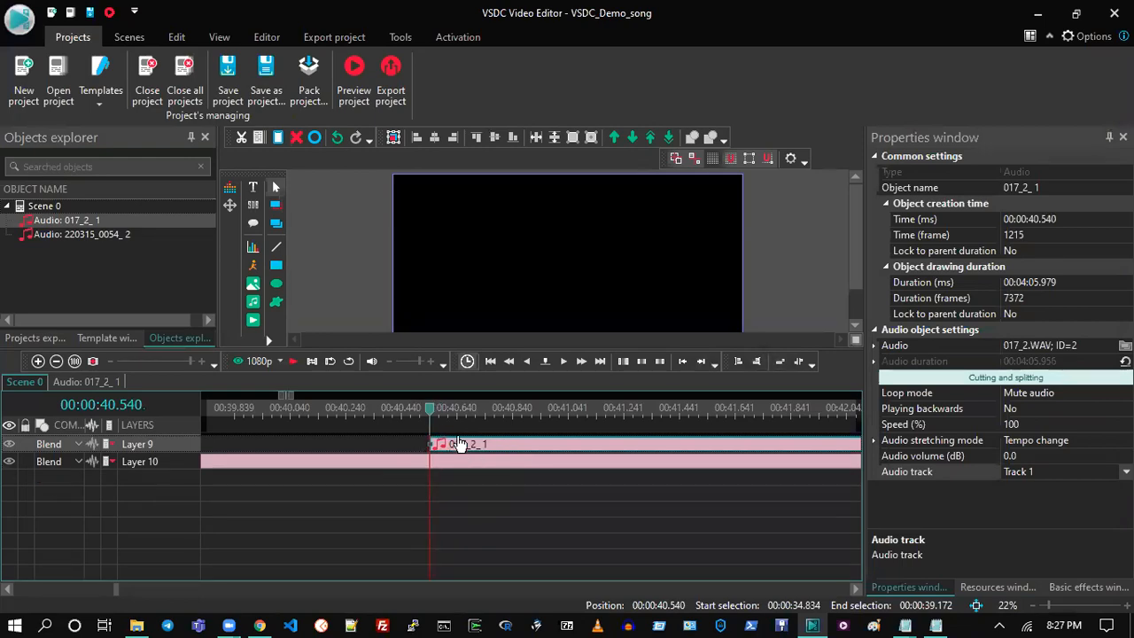
left_click(239, 362)
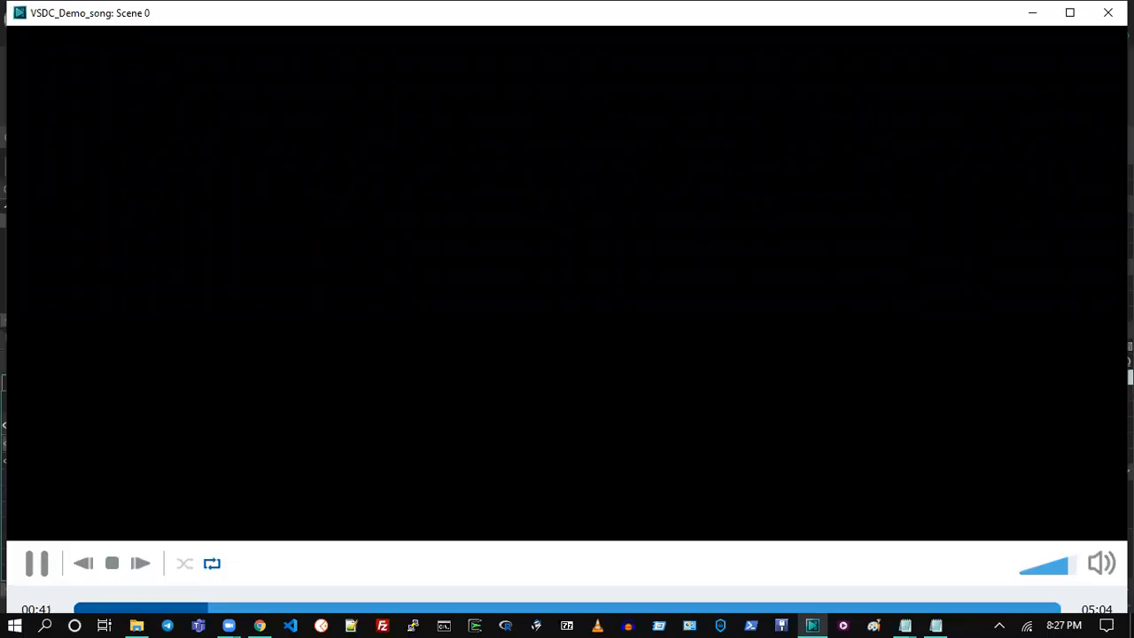
key("alt+Tab")
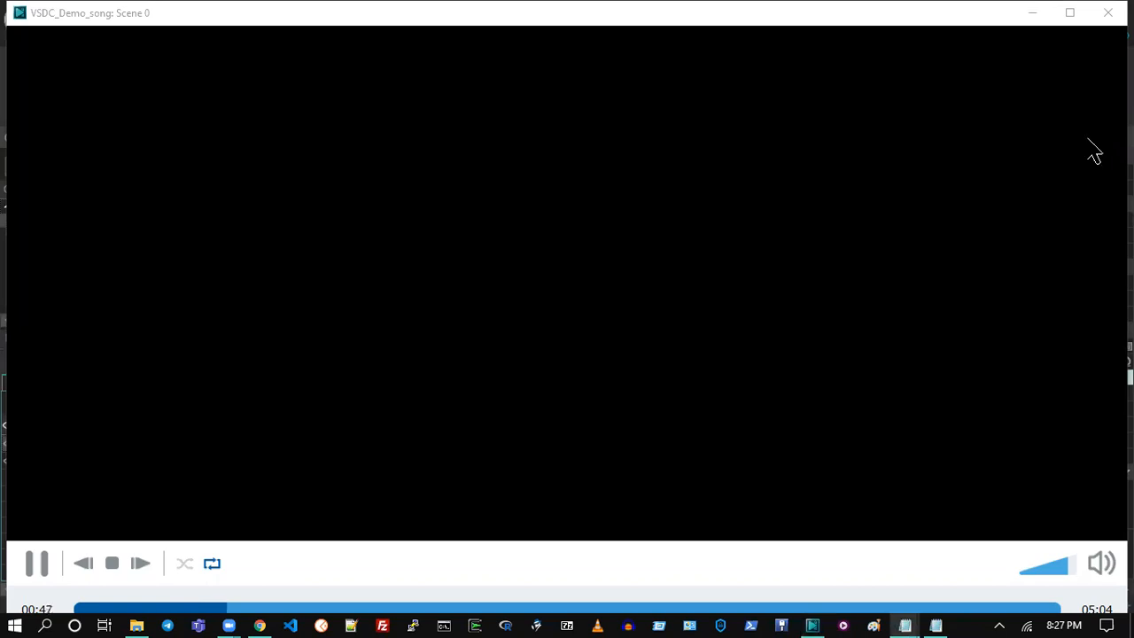
left_click(1108, 12)
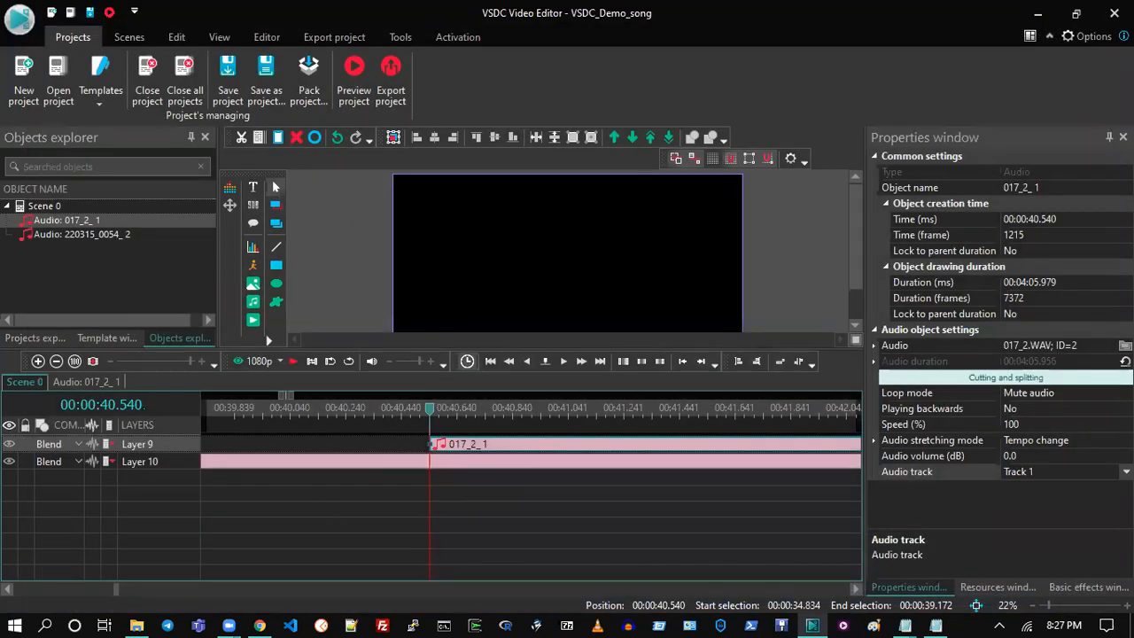
- Switch to Notepad and note 40.540 as the matching start time below 39.172
key("alt+Tab")
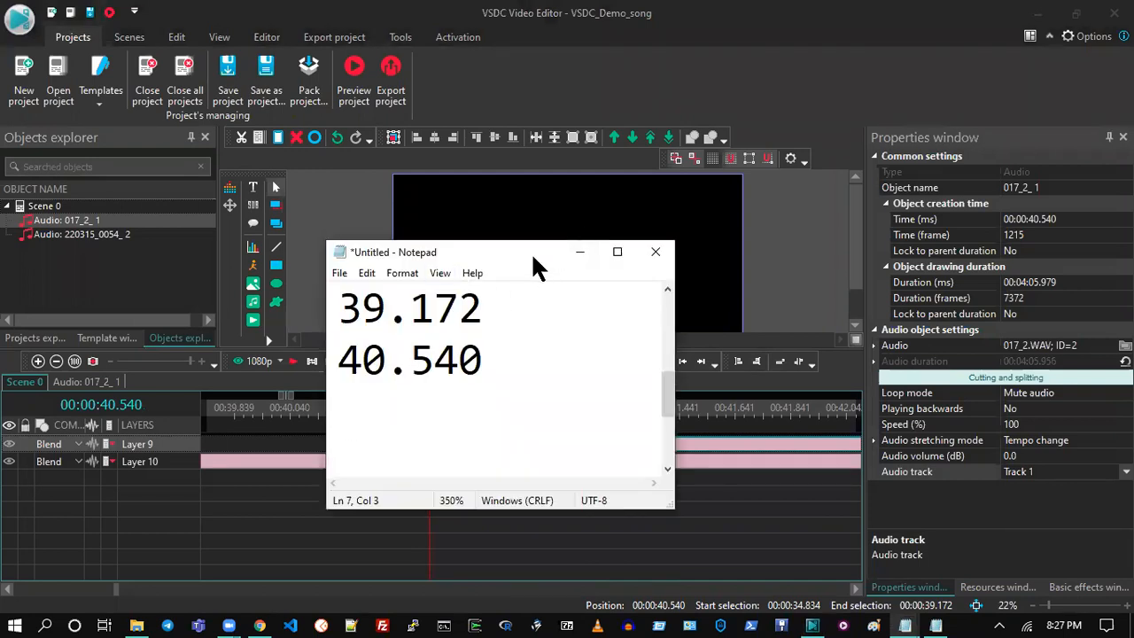
left_click(212, 465)
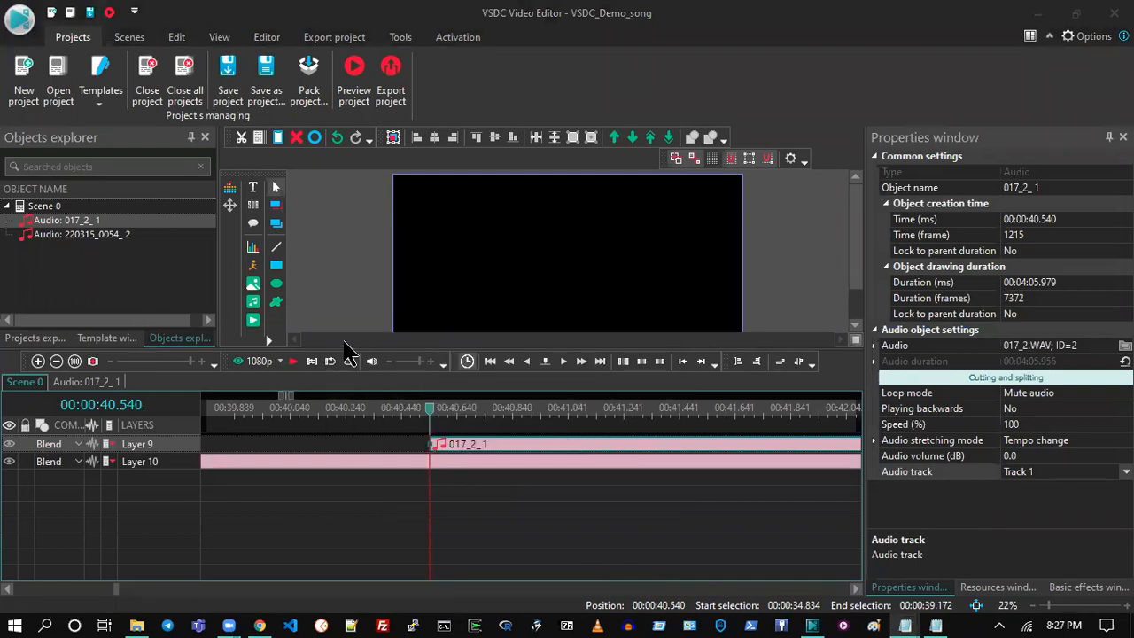
- Undo the latest position changes of the 017_2 audio and consult the noted start times in Notepad
left_click(132, 361)
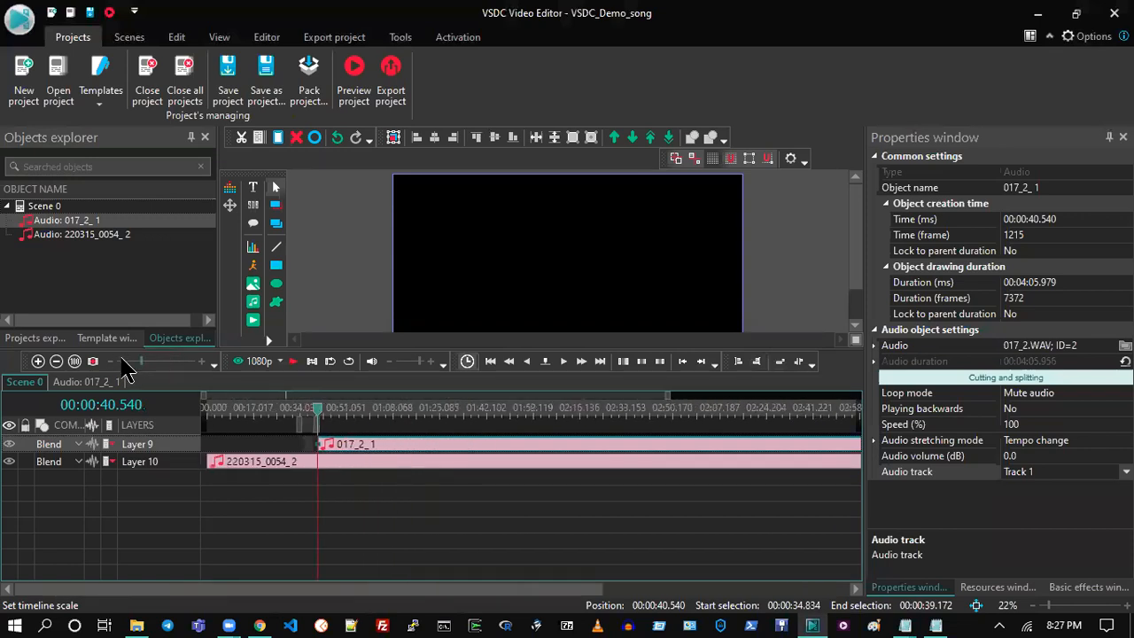
left_click(338, 137)
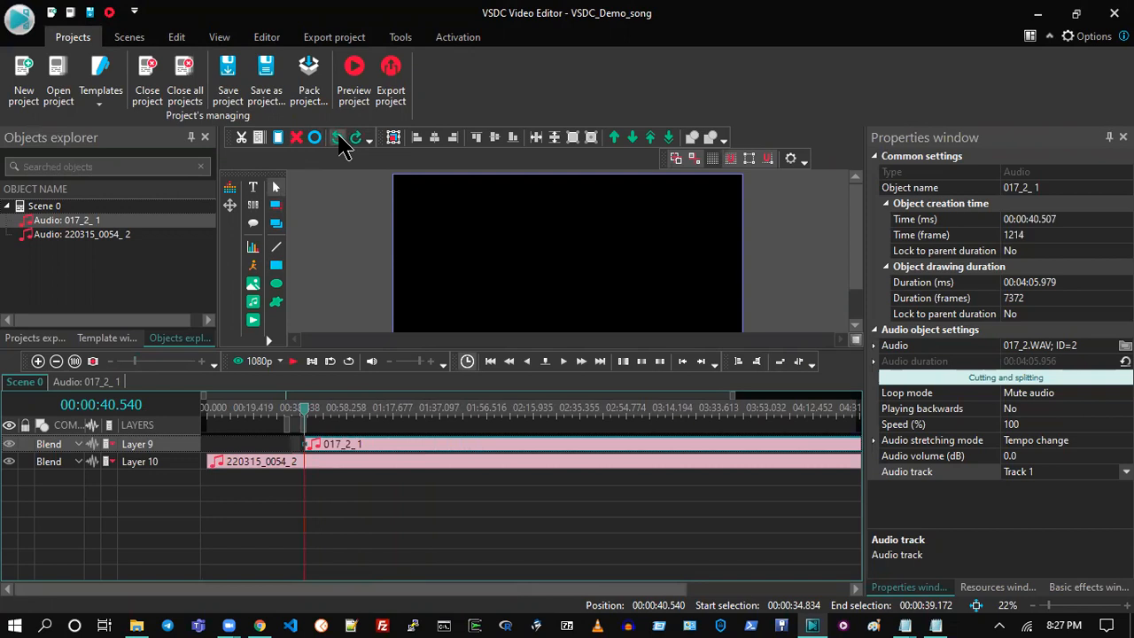
left_click(342, 142)
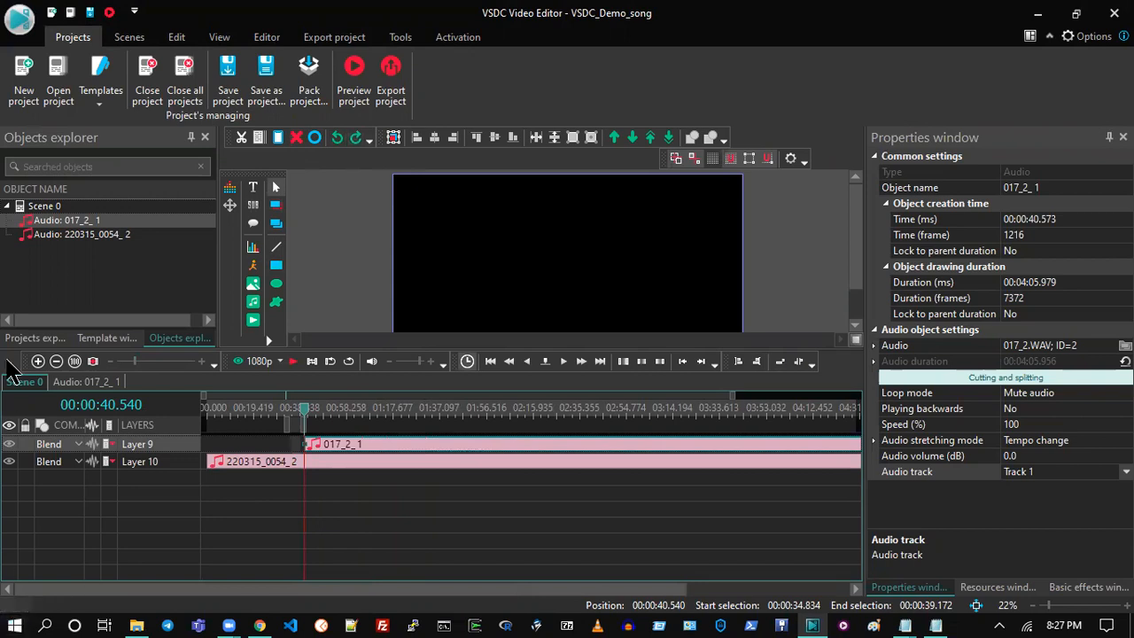
left_click(341, 140)
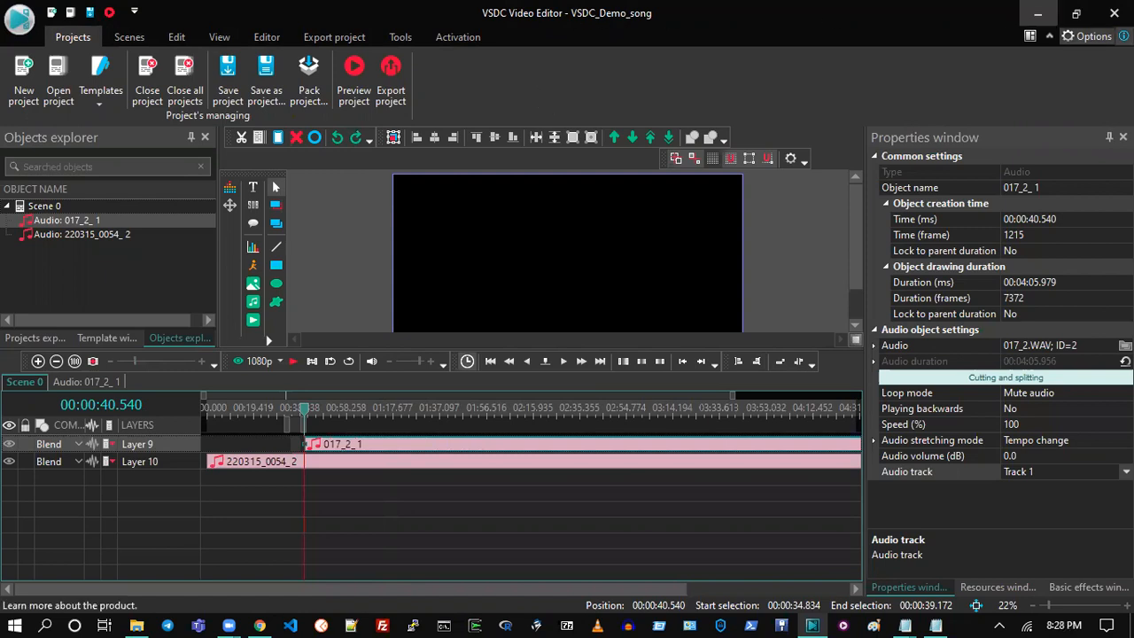
key("alt+Tab")
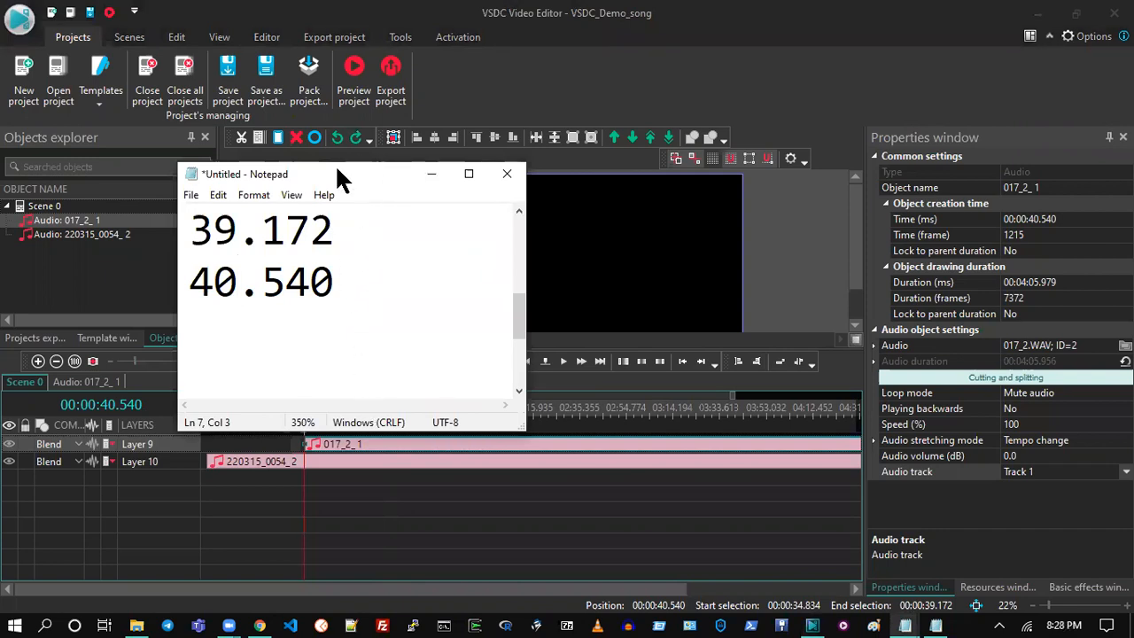
left_click_drag(345, 167, 0, 182)
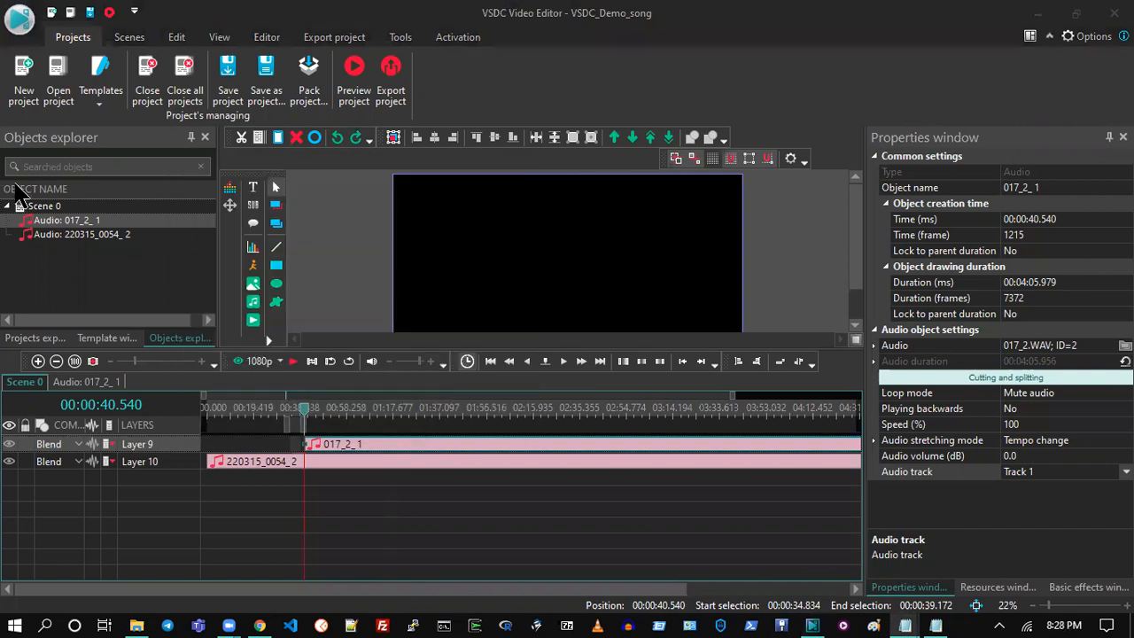
- Undo the remaining moves of the 017_2 audio and the removal of the three video clips
left_click(337, 142)
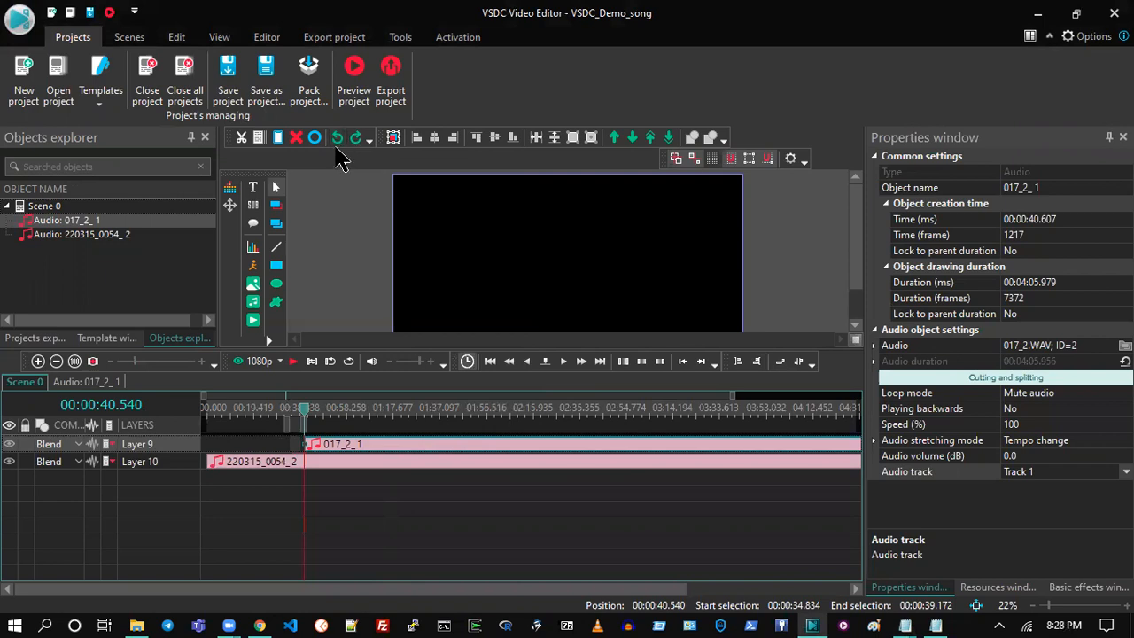
left_click(338, 139)
left_click(336, 137)
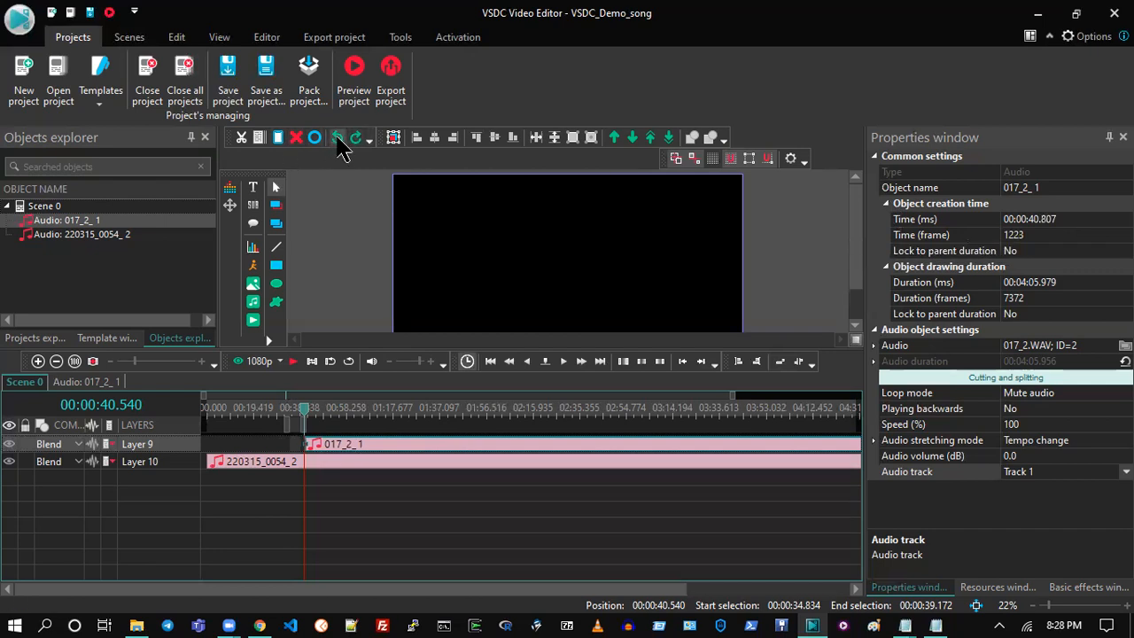
left_click(337, 137)
left_click(336, 138)
left_click(338, 139)
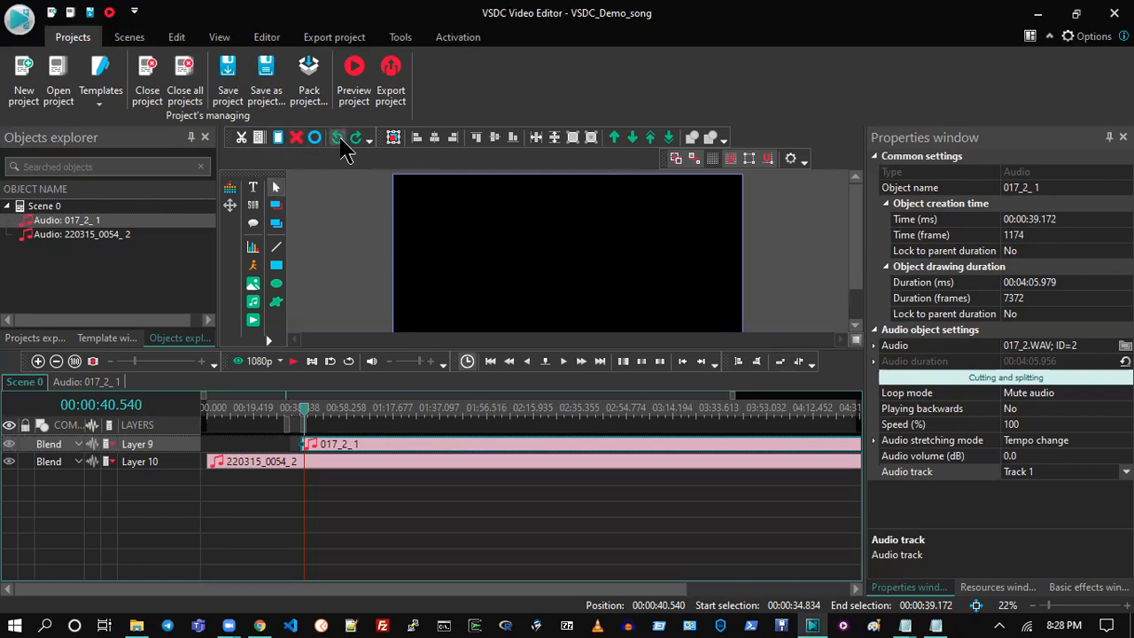
left_click(337, 138)
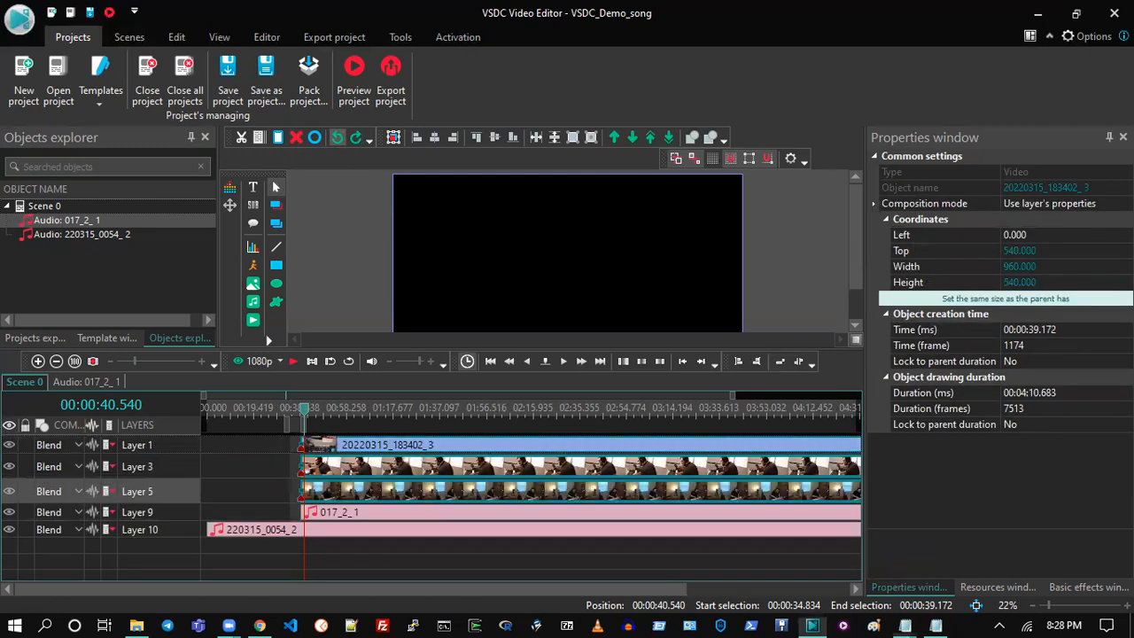
- Check the noted start times in Notepad, then redo the removal of the video clips and undo it again
key("alt+Tab")
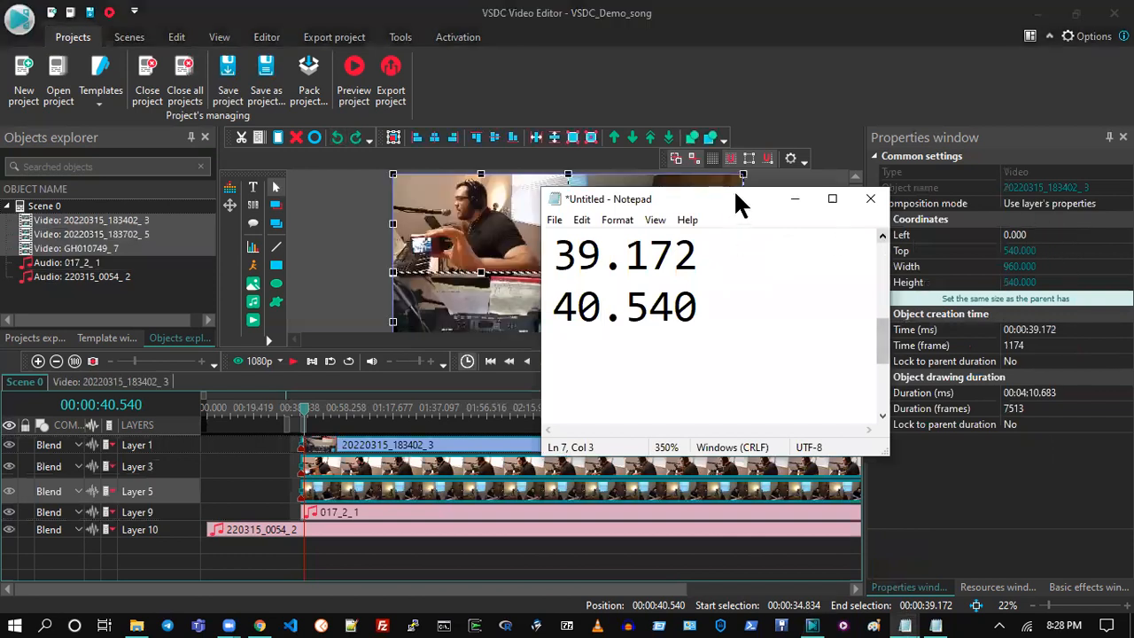
left_click(794, 199)
left_click(355, 140)
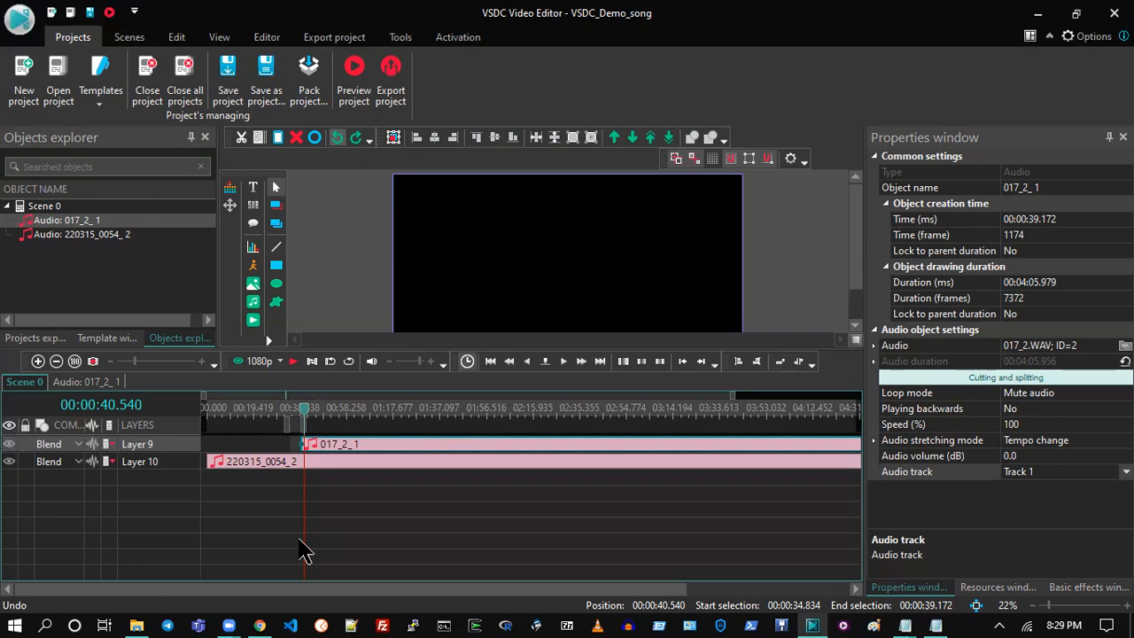
key("ctrl+z")
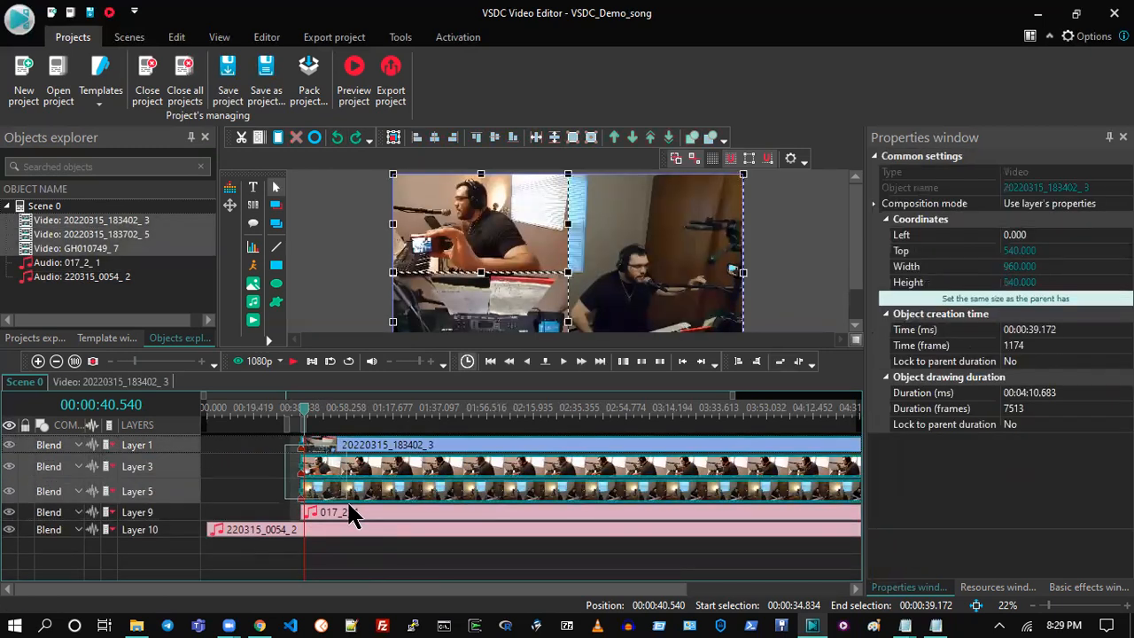
- Move the three video clips and the 017_2 audio together so that they all start at 00:00:40.540
left_click_drag(335, 446, 335, 446)
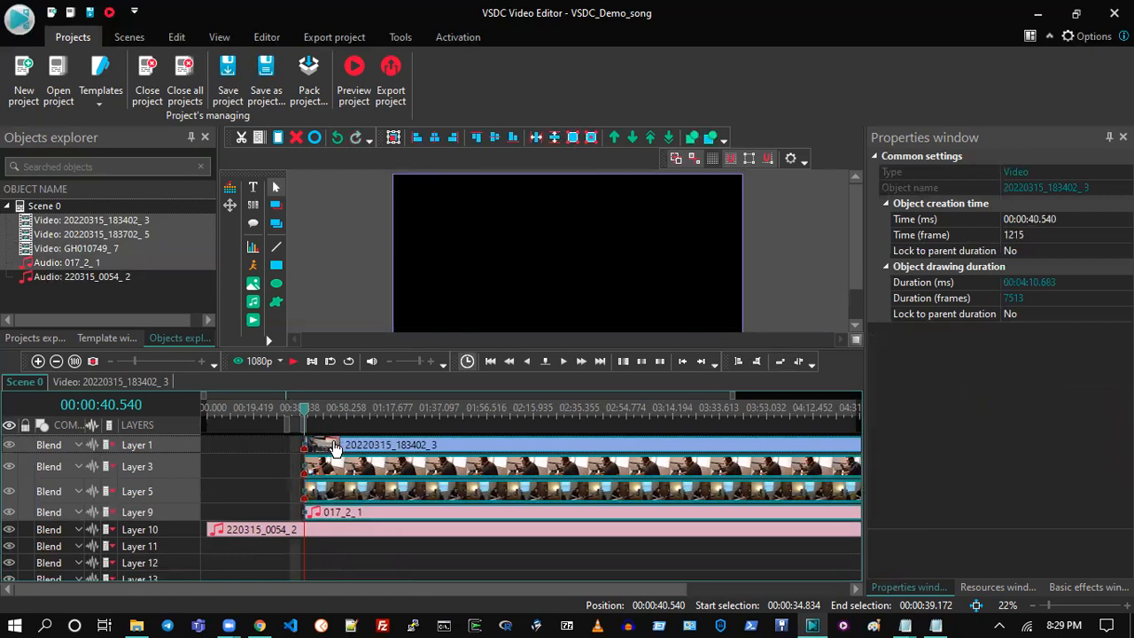
- Split the 220315_0054 audio at 00:00:40.540 and delete the part before the cut
left_click(315, 534)
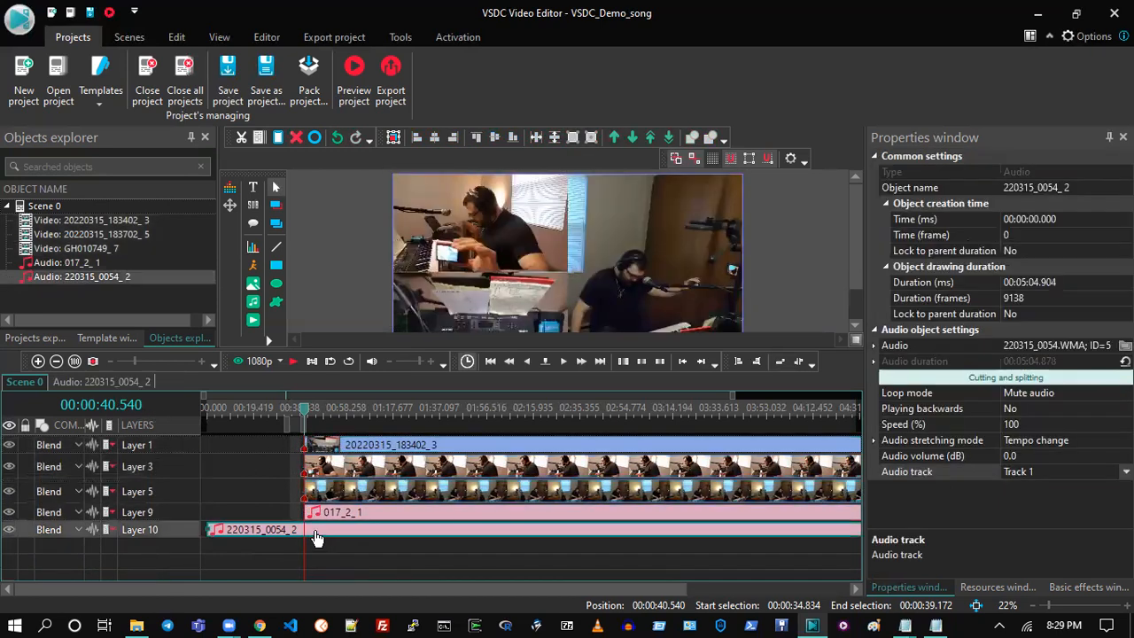
left_click(267, 37)
left_click(273, 91)
left_click(274, 567)
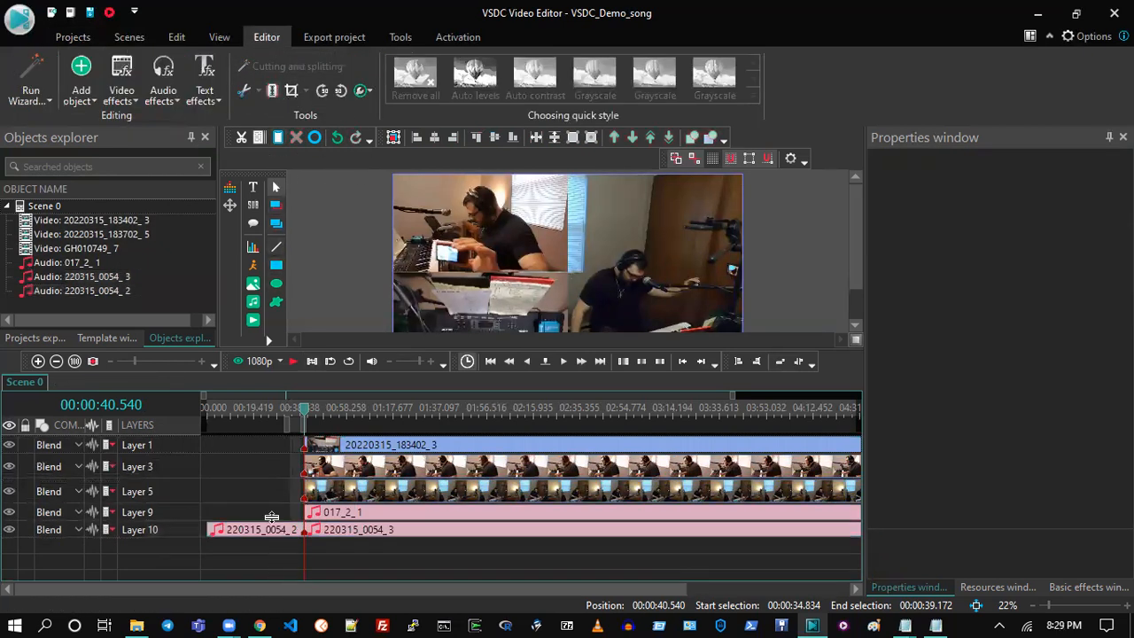
left_click(281, 528)
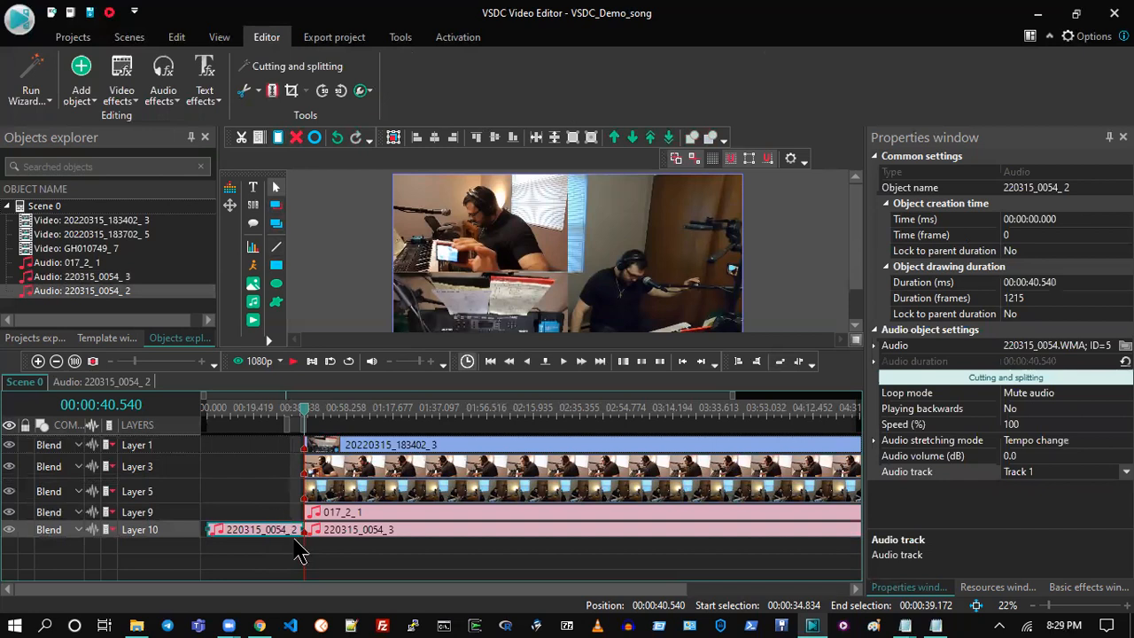
key("Delete")
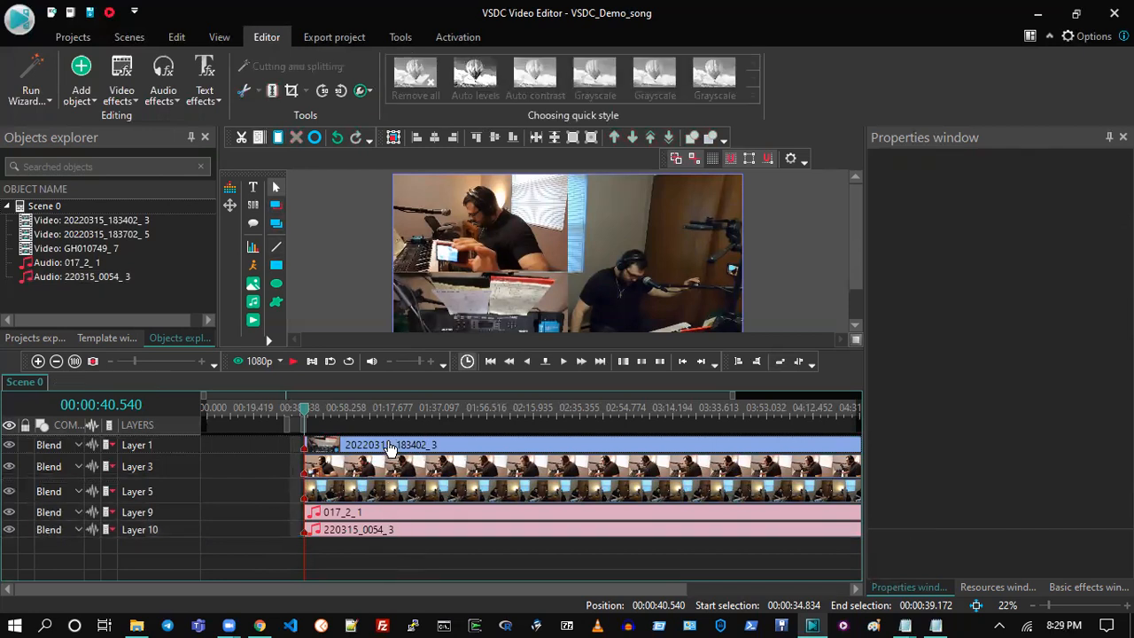
- Select all video and audio clips and move them together to the start of the timeline at 00:00:00.000
left_click(393, 529)
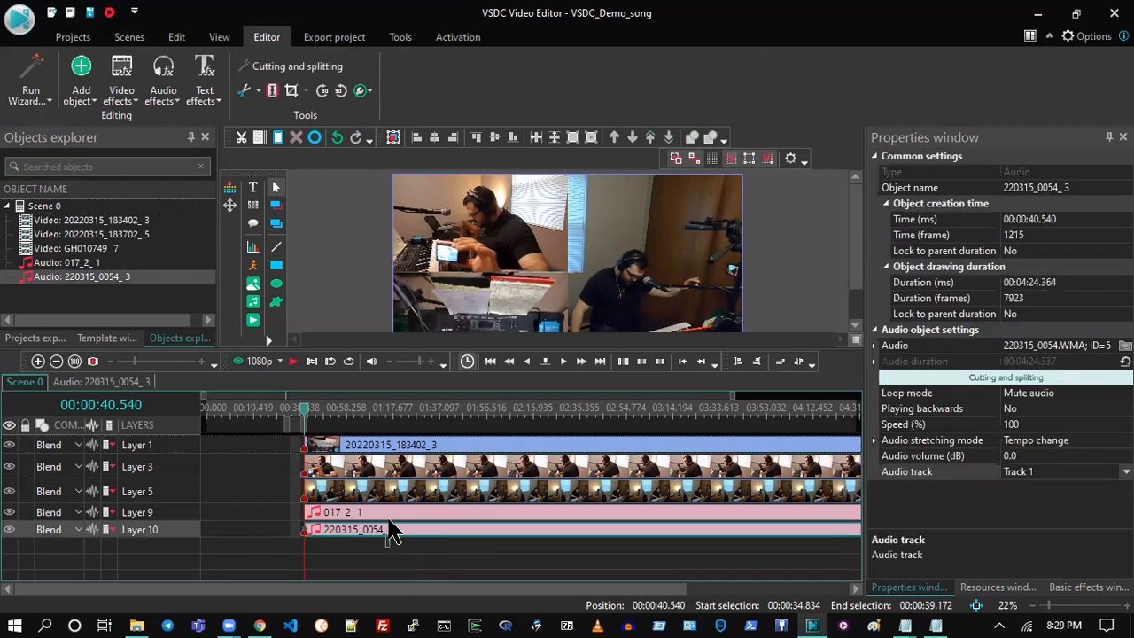
key("ctrl+a")
left_click_drag(395, 451, 232, 459)
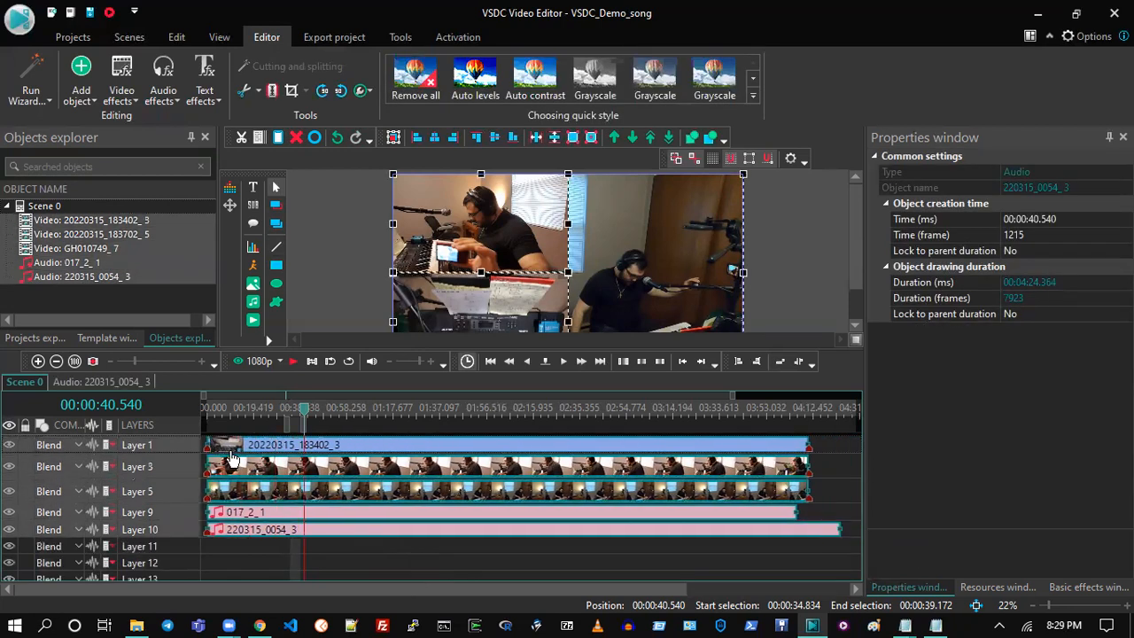
- Play the project's ending from 00:04:09.249 to check where the video clips finish
left_click(804, 410)
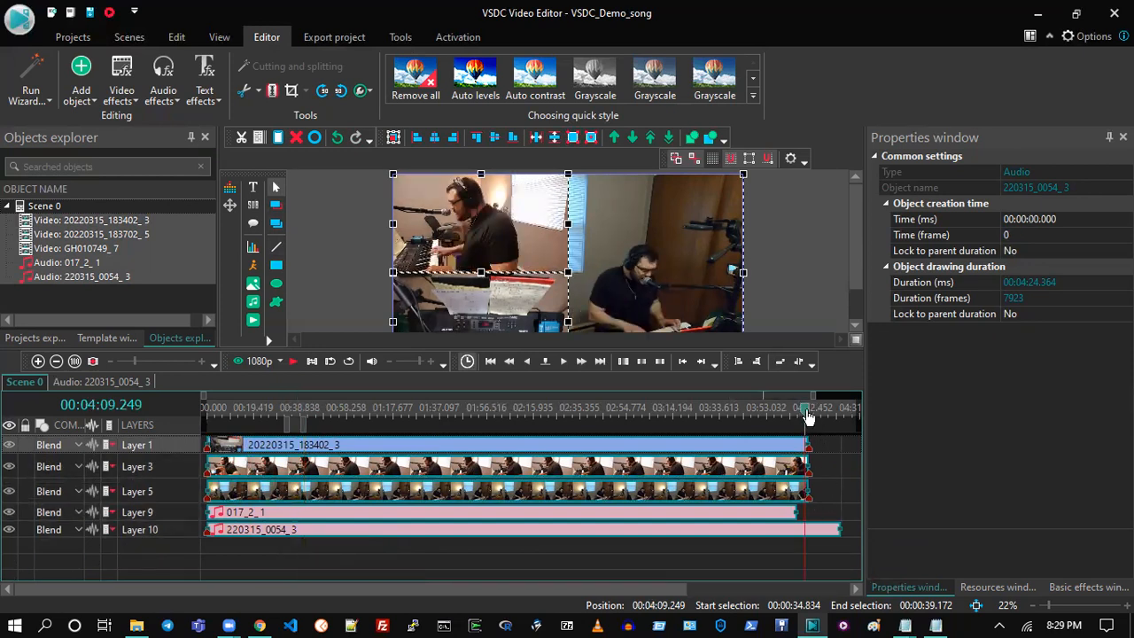
key("space")
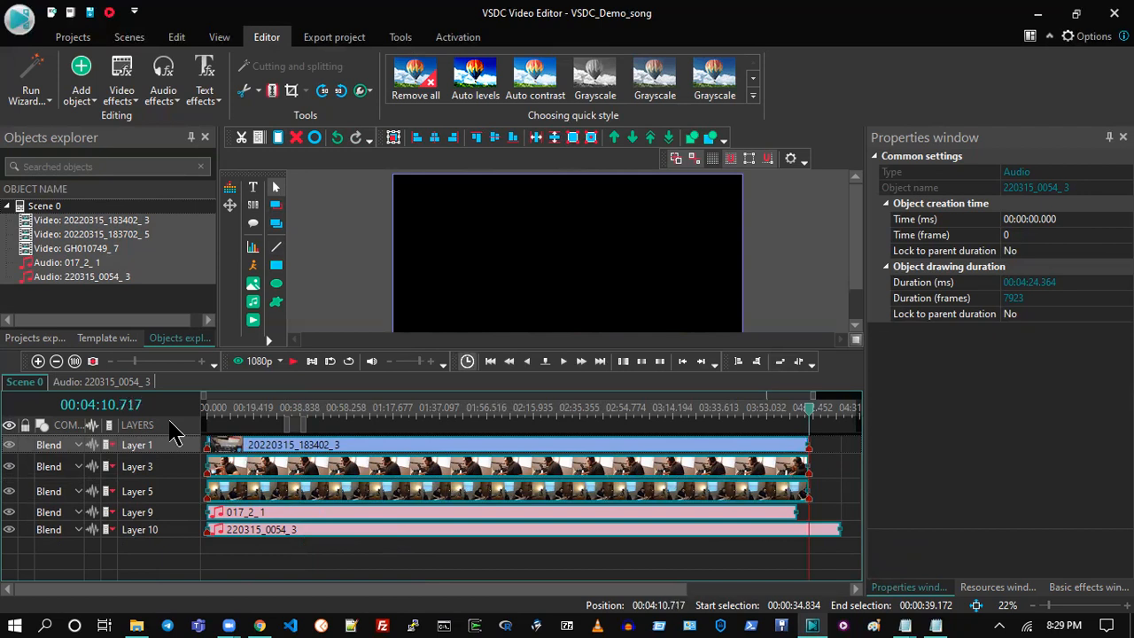
- Split the 220315_0054 audio at 00:04:10.683, where the video clips end, and delete the part after the cut
key("Left")
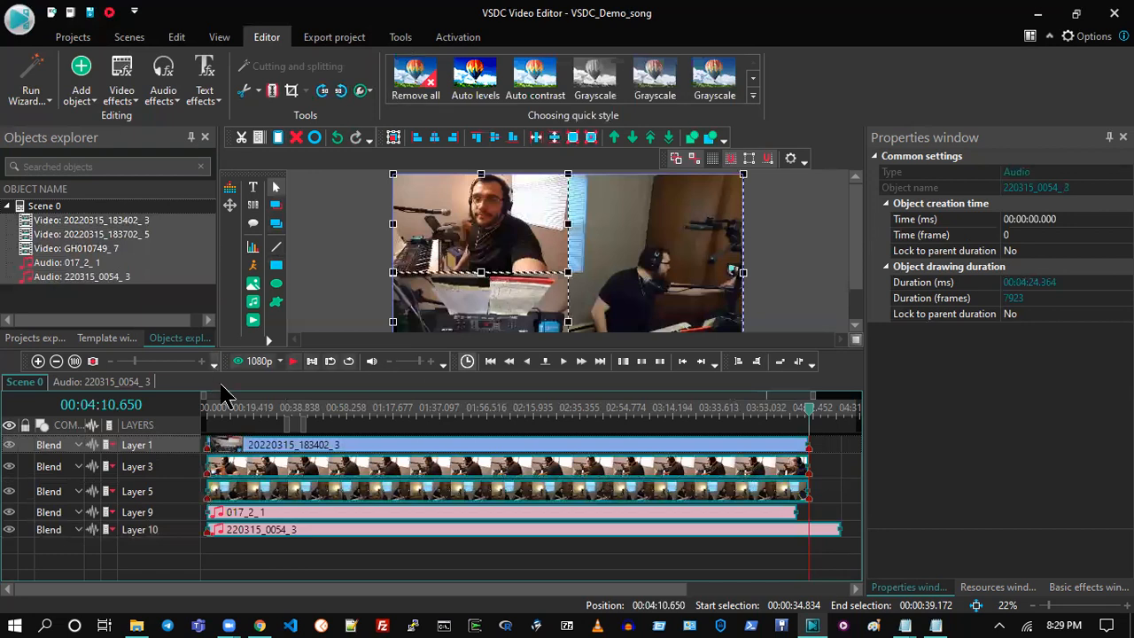
left_click(197, 363)
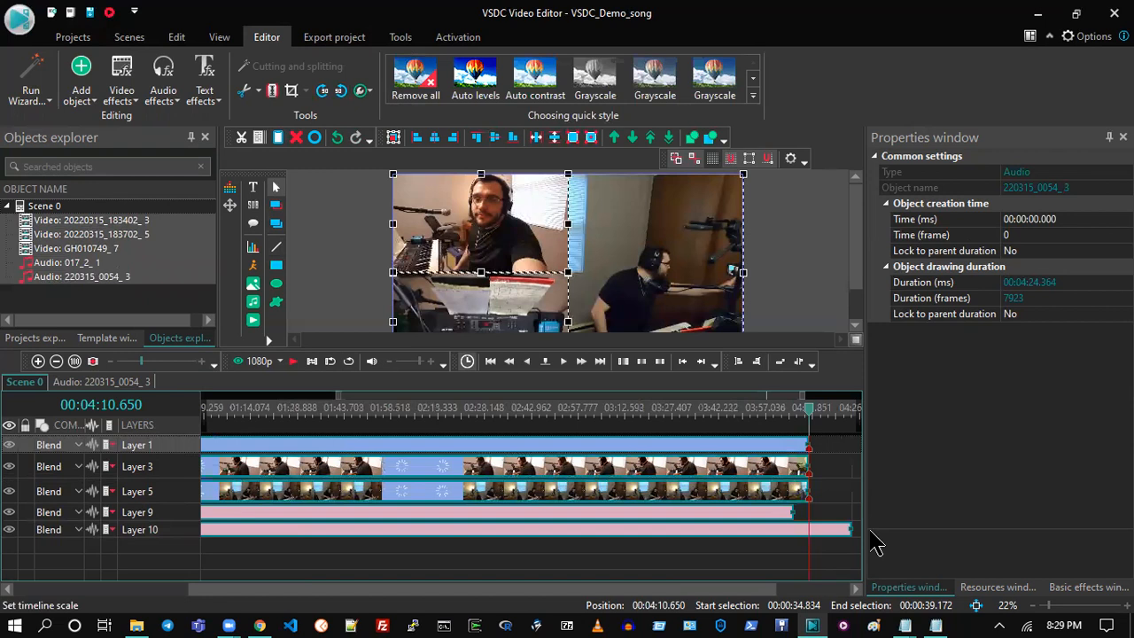
key("Right")
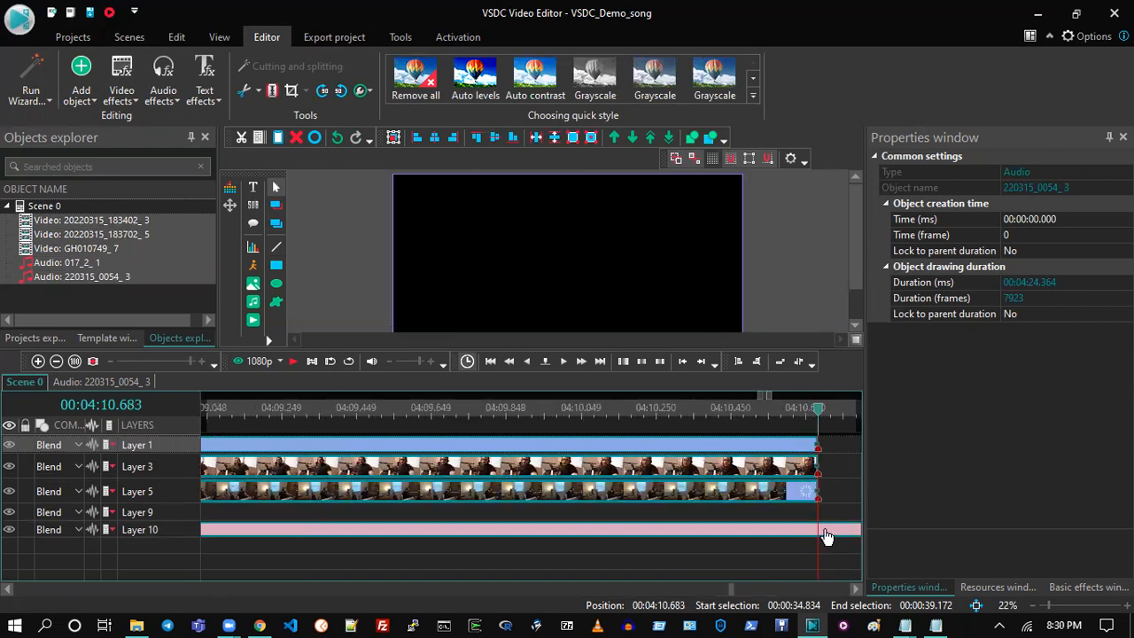
left_click(831, 534)
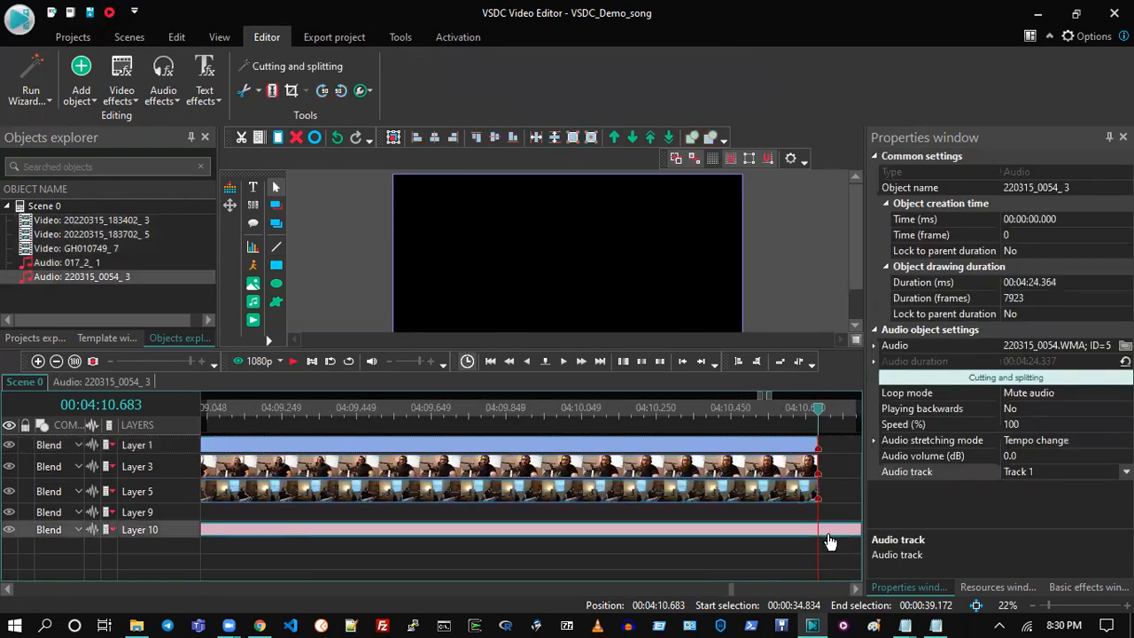
left_click(825, 542)
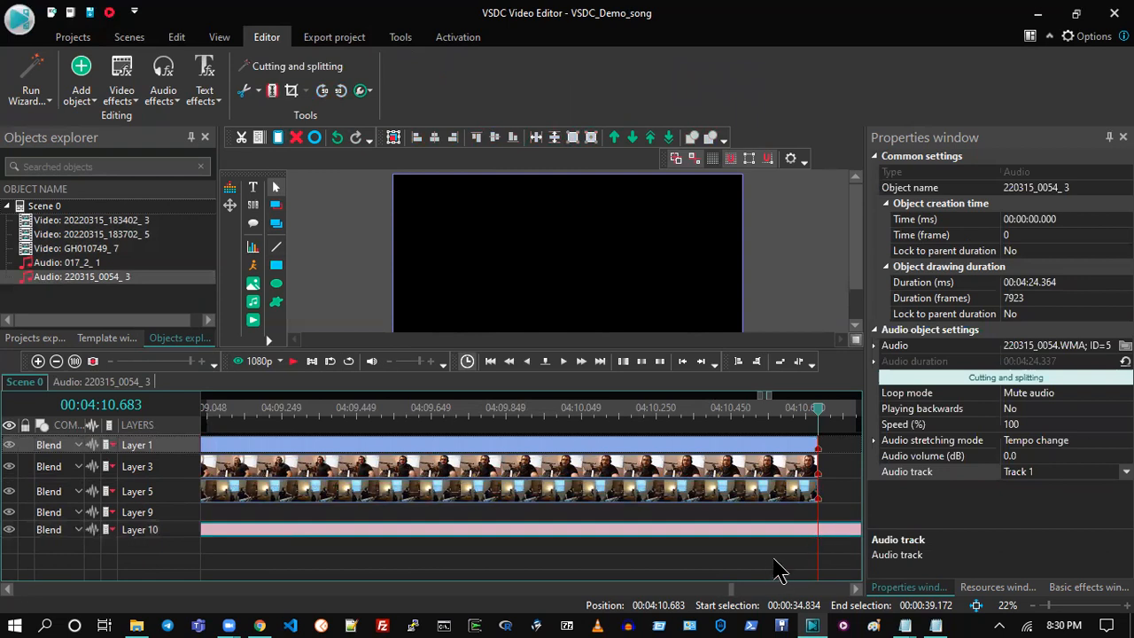
left_click(271, 90)
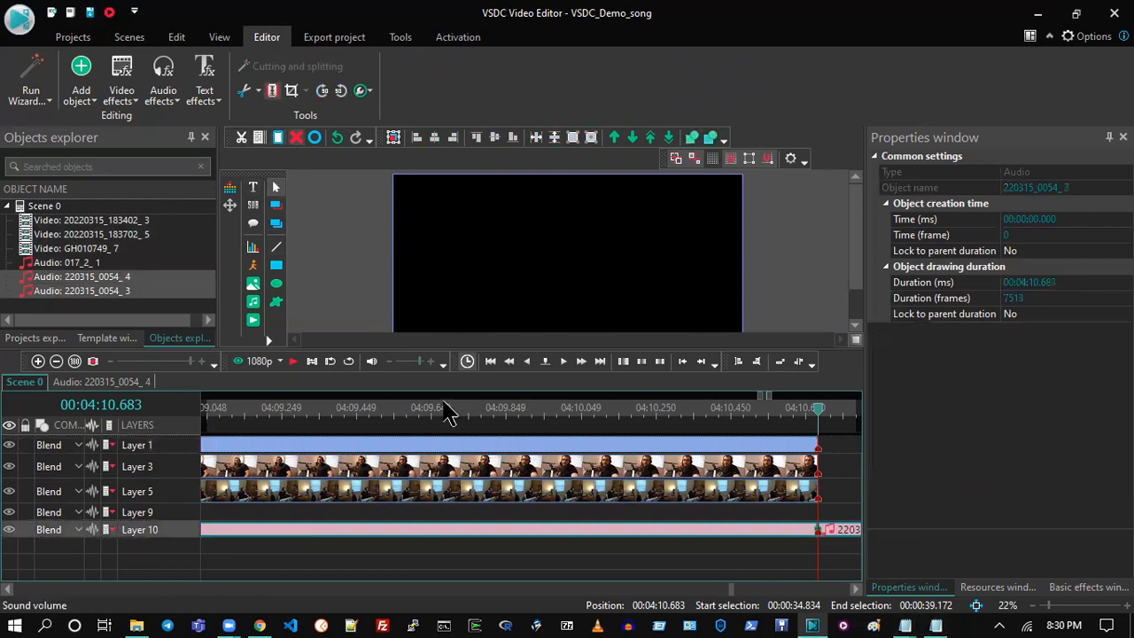
left_click(828, 530)
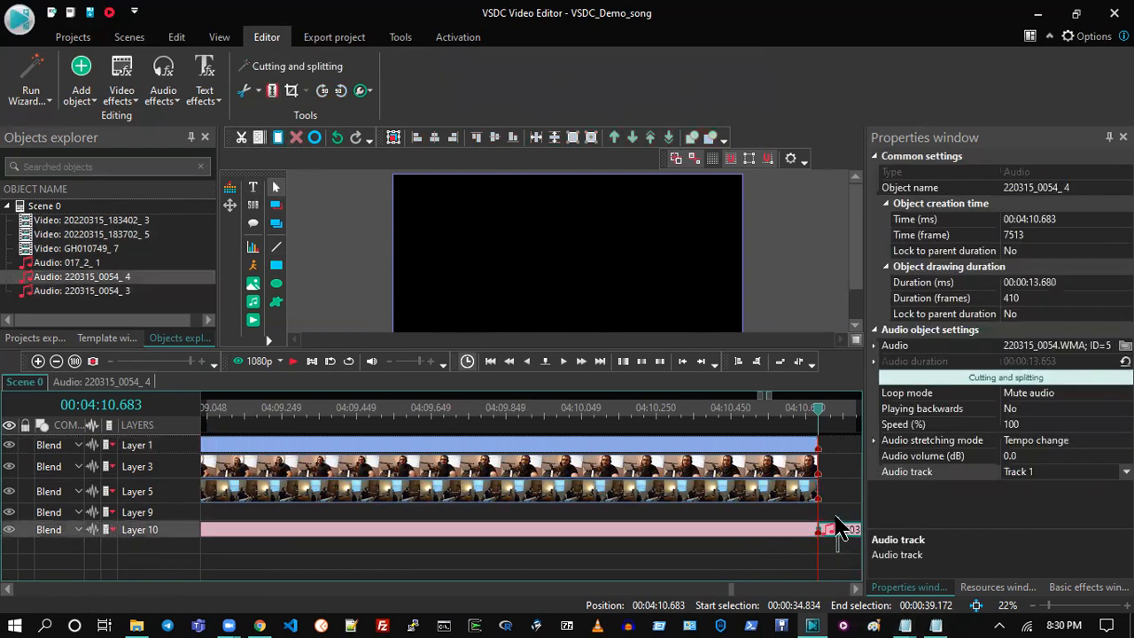
key("Delete")
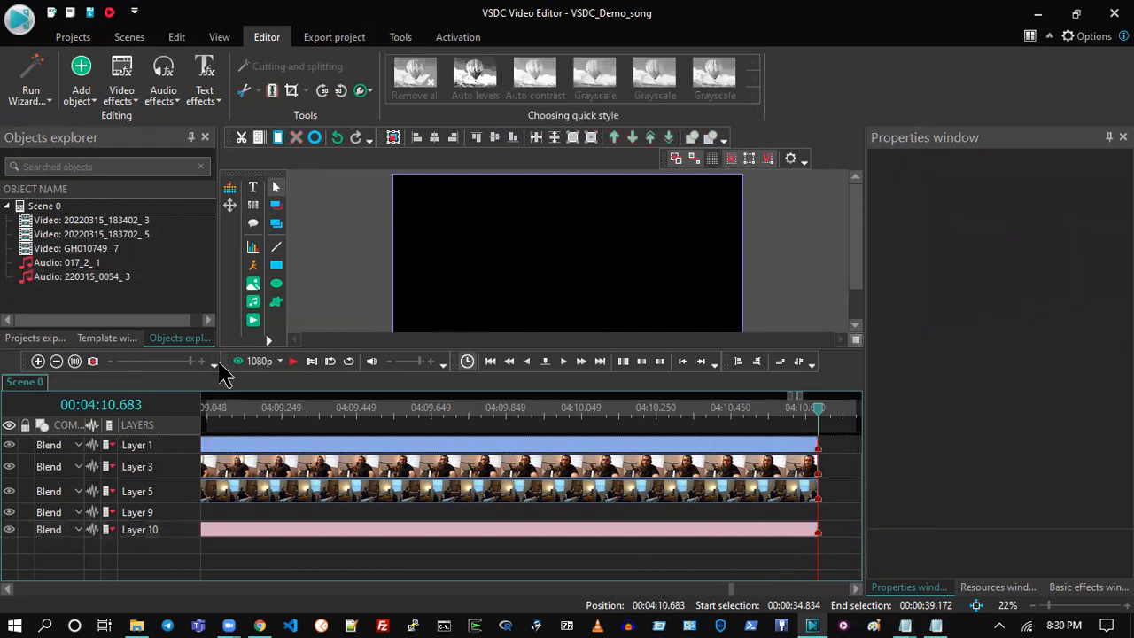
- Return the playback position to 00:00:00.000 and save the project
left_click(122, 363)
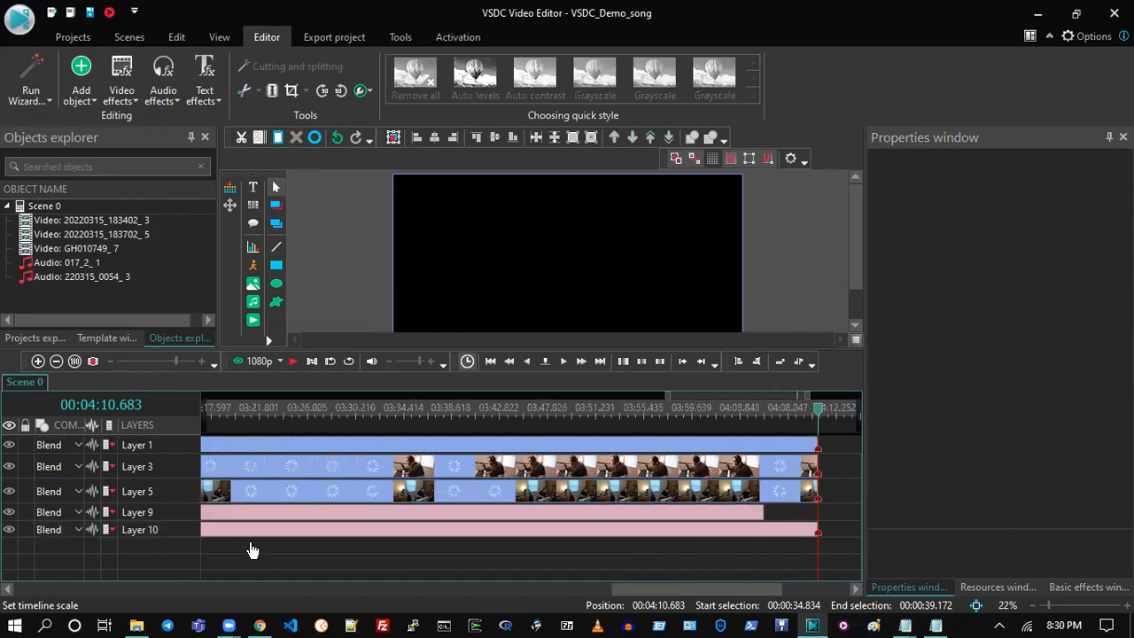
scroll(250, 554, "down", 3)
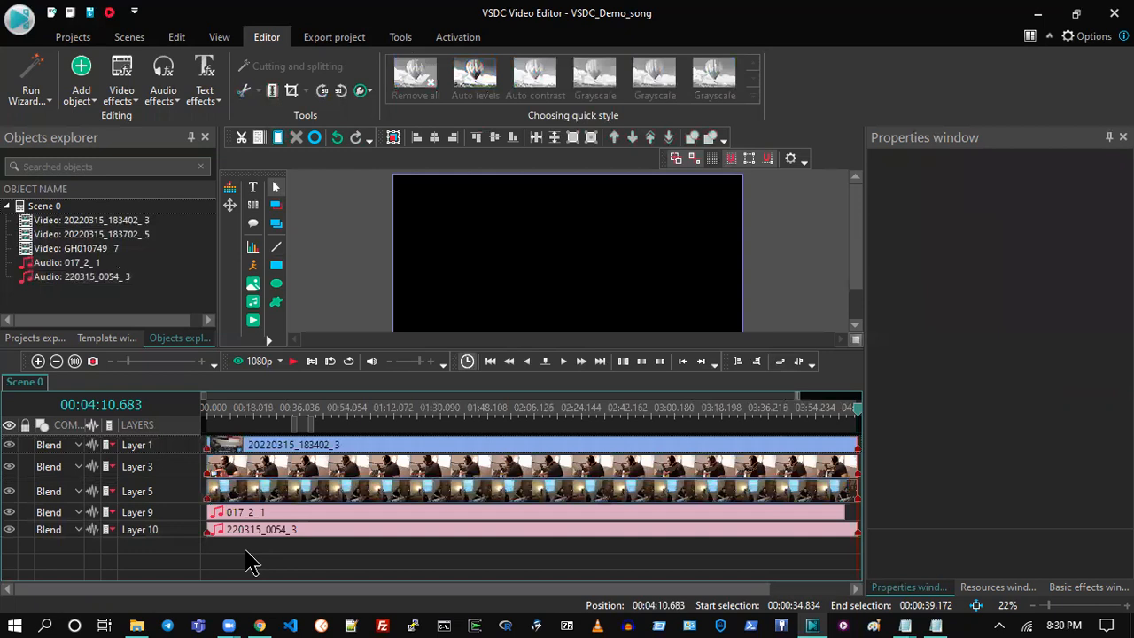
left_click(227, 409)
left_click(218, 411)
left_click_drag(217, 412, 197, 417)
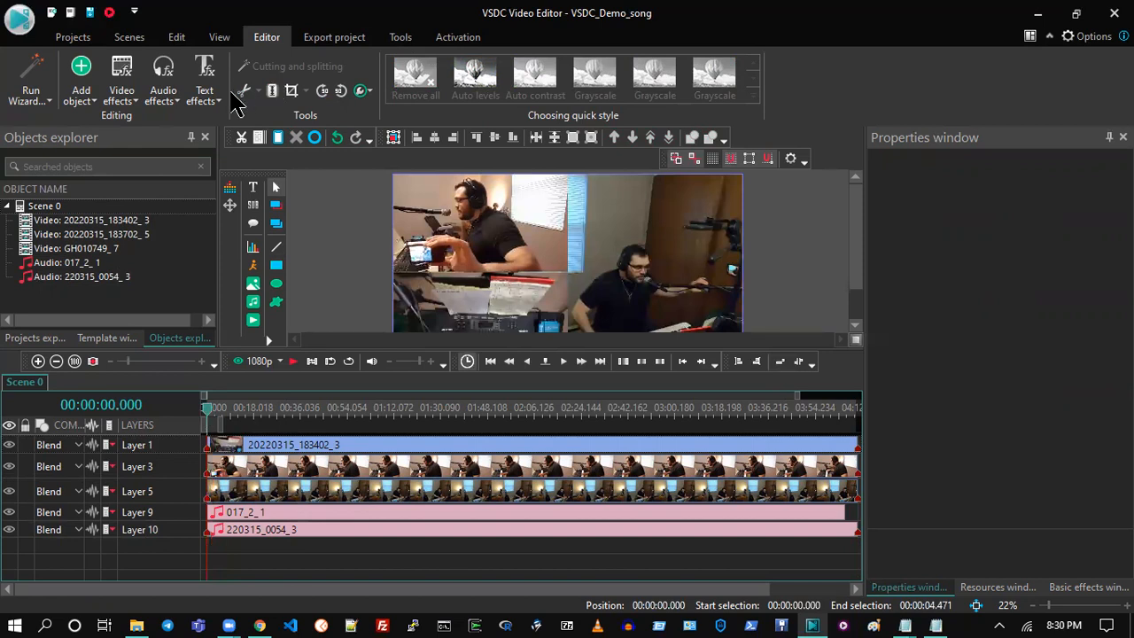
left_click(78, 37)
left_click(228, 78)
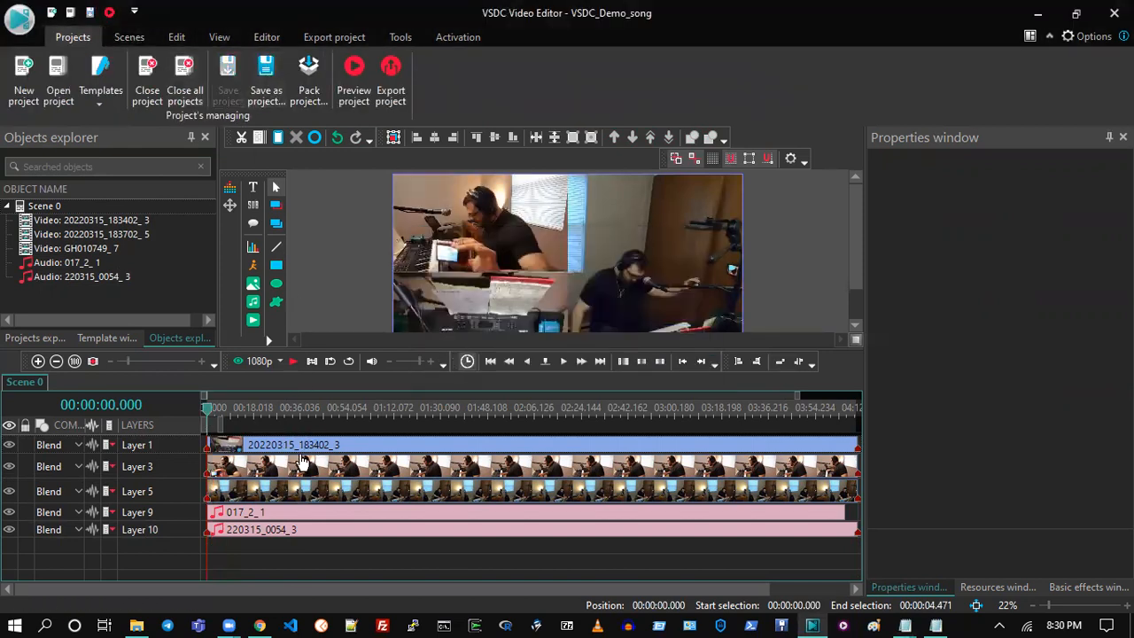
- Select each of the three videos and two audio objects in turn to examine its place in the scene and its audio track setting
left_click(280, 450)
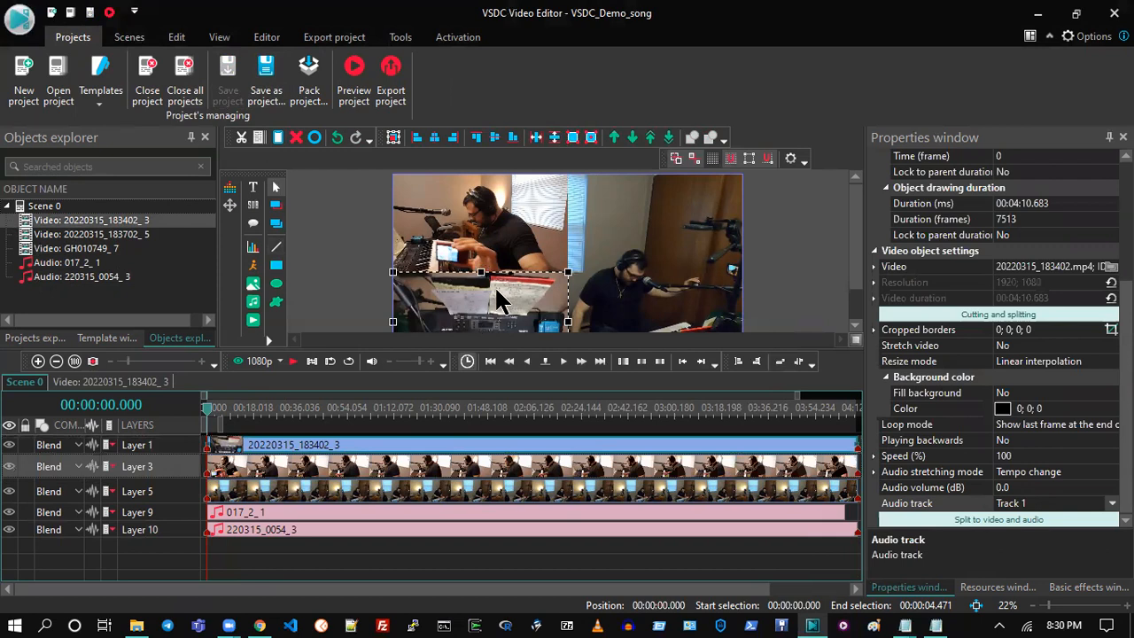
left_click_drag(532, 359, 530, 383)
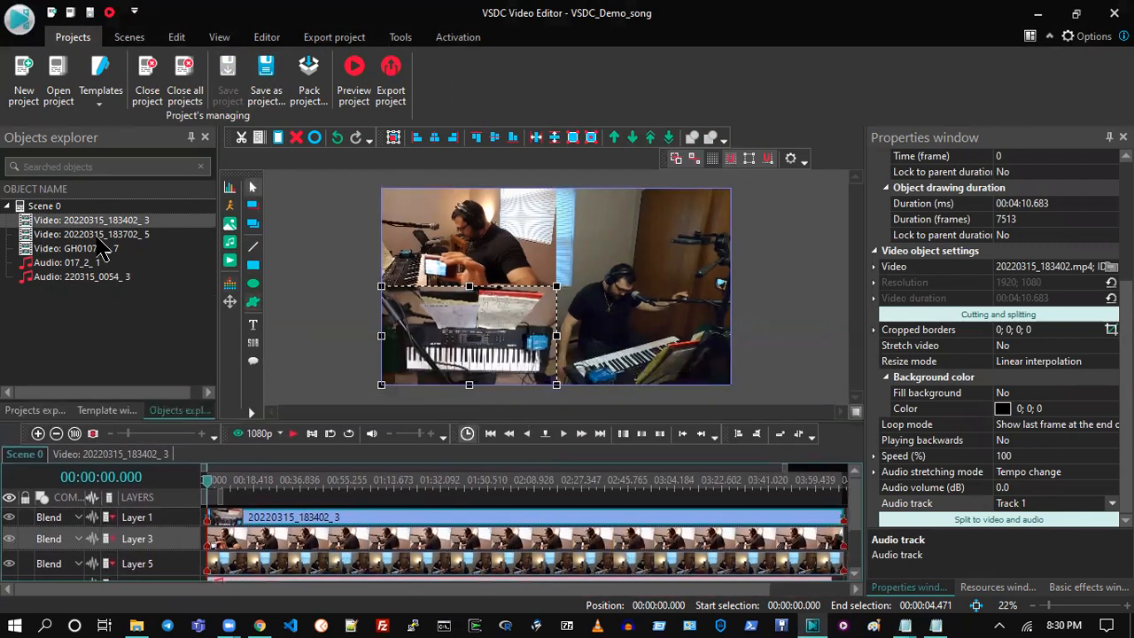
left_click(97, 235)
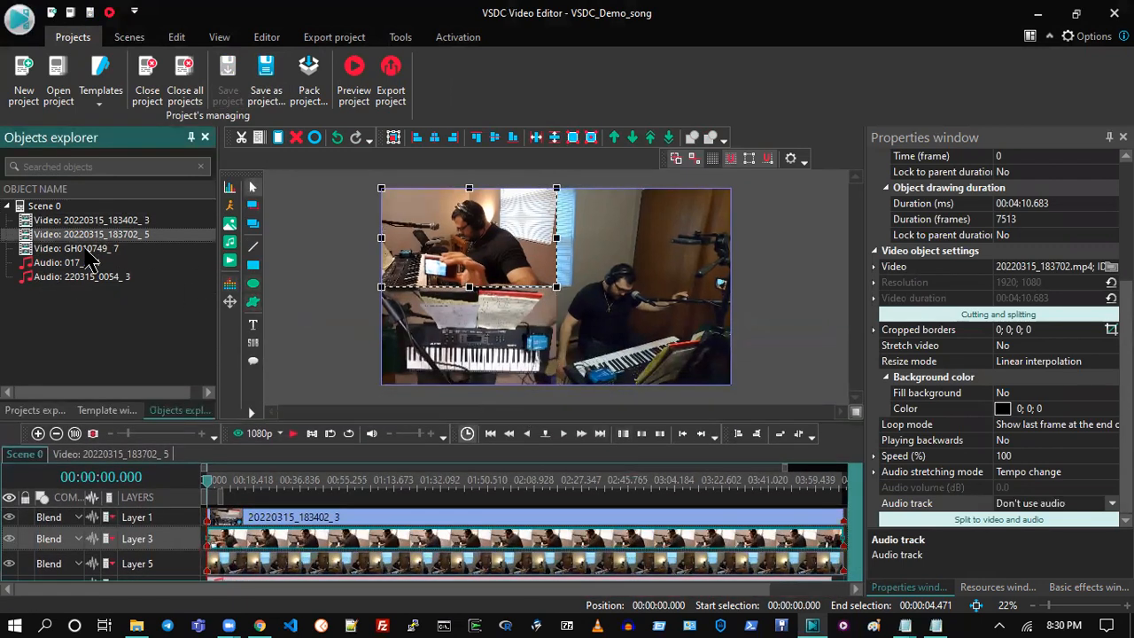
left_click(88, 249)
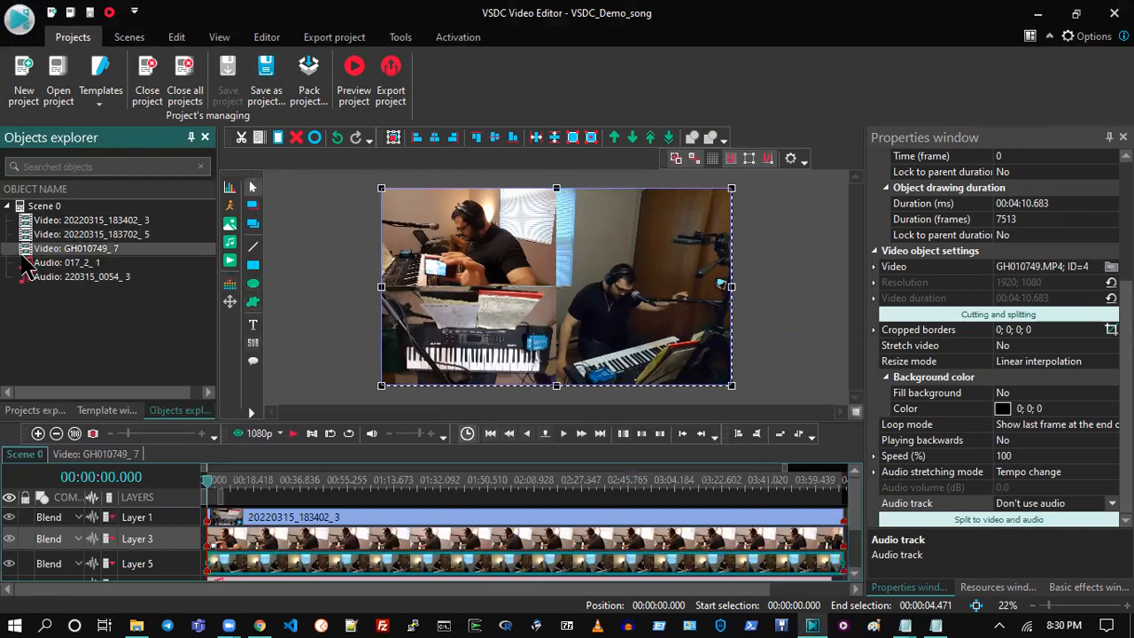
left_click(41, 263)
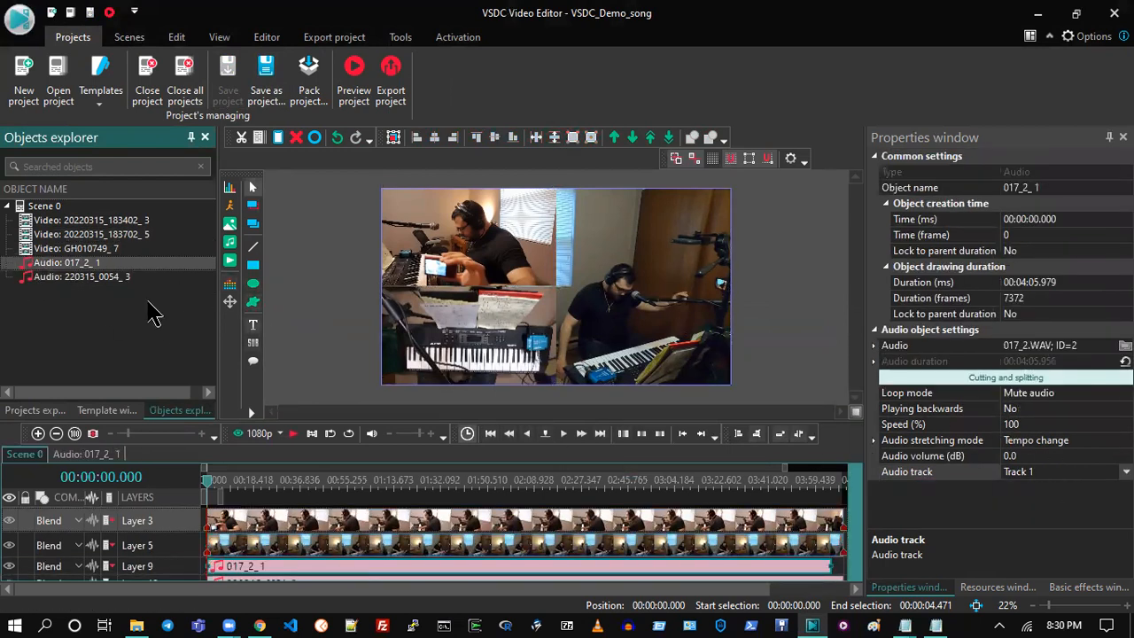
left_click(133, 277)
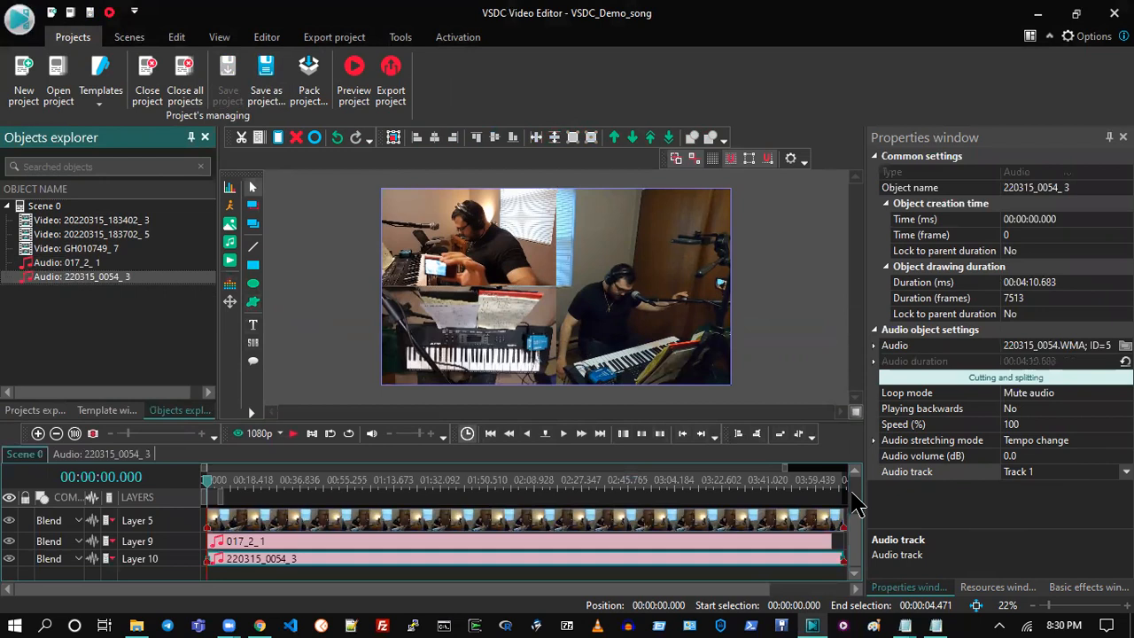
left_click_drag(573, 419, 567, 382)
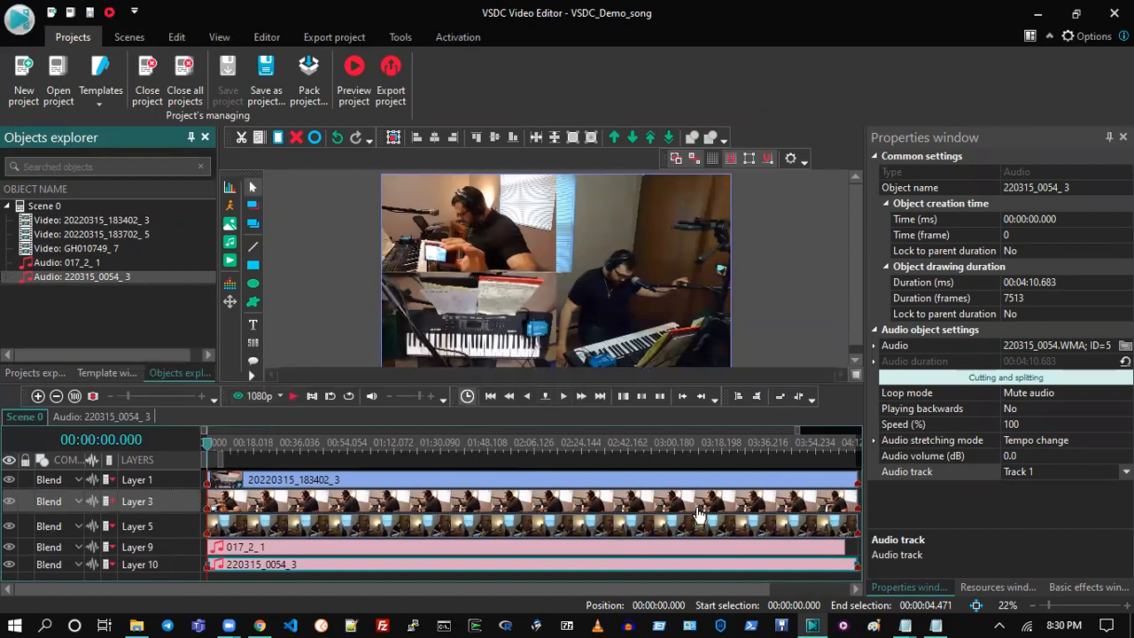
- Delete the 20220315_183702_5 and GH010749_7 video clips from the scene
left_click(342, 527)
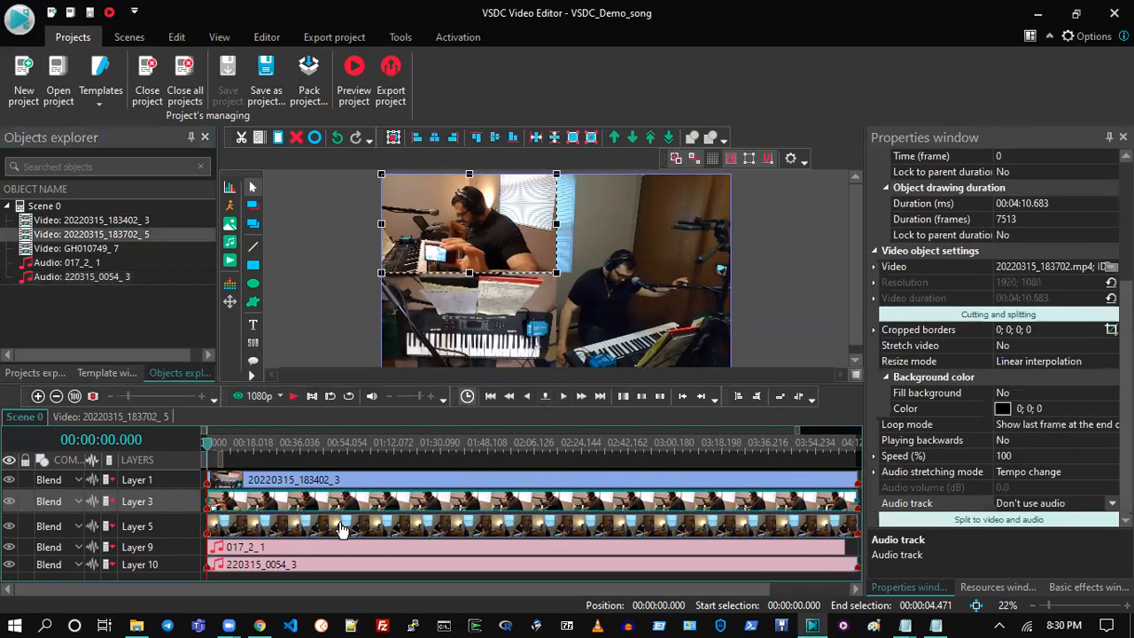
left_click(342, 501, "ctrl")
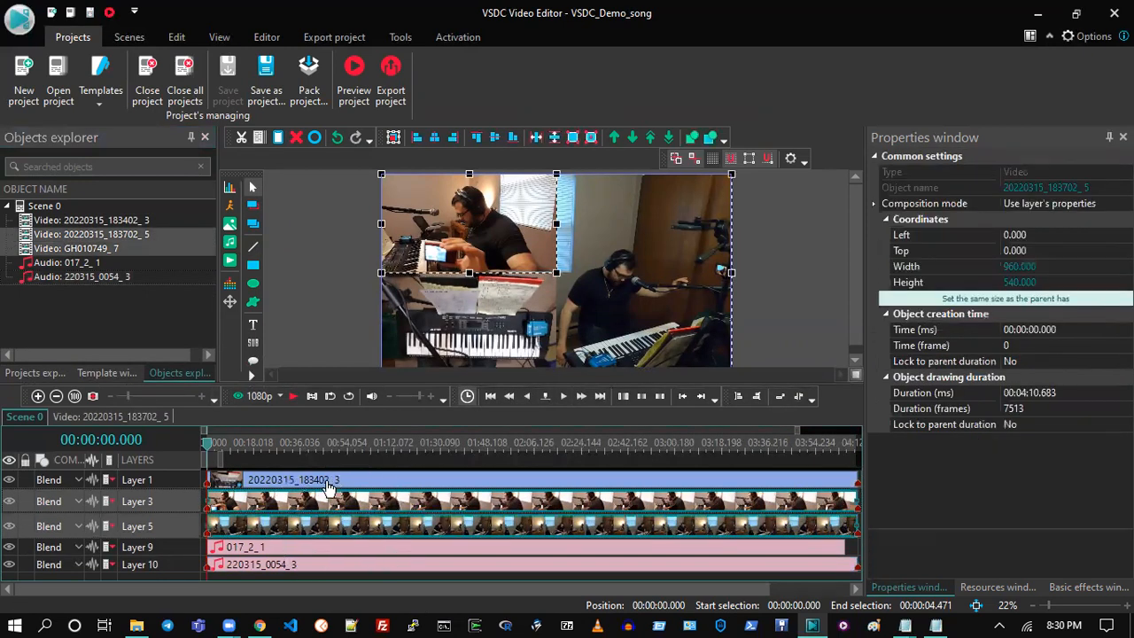
key("Delete")
- Preview the scene from the start and again from 00:14 to check the keyboard video against the sound
left_click(293, 396)
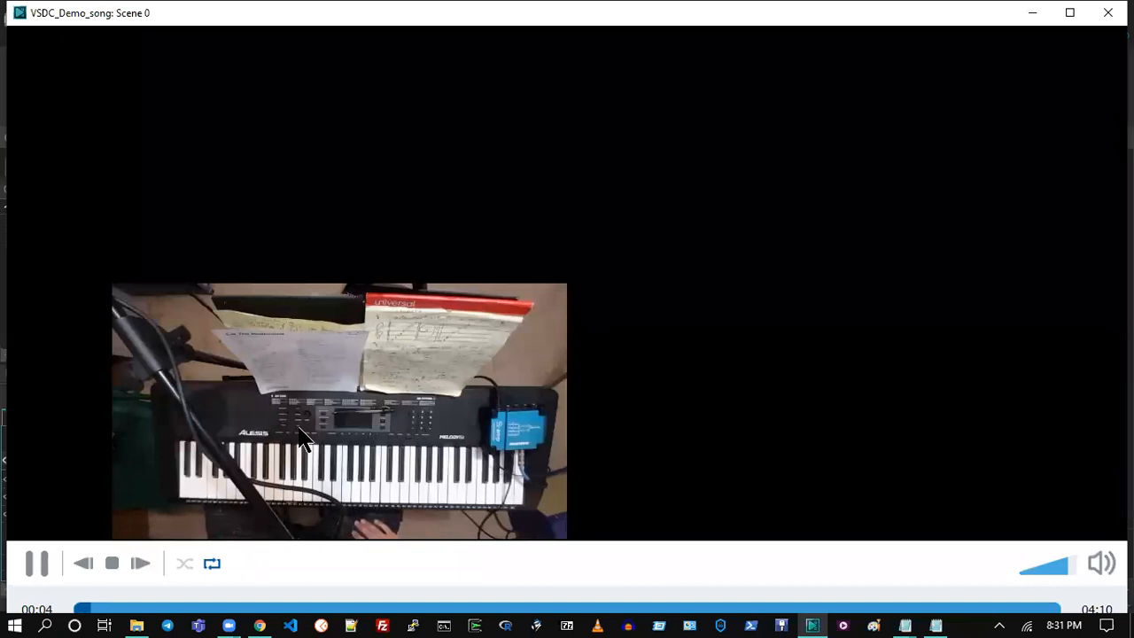
left_click(37, 572)
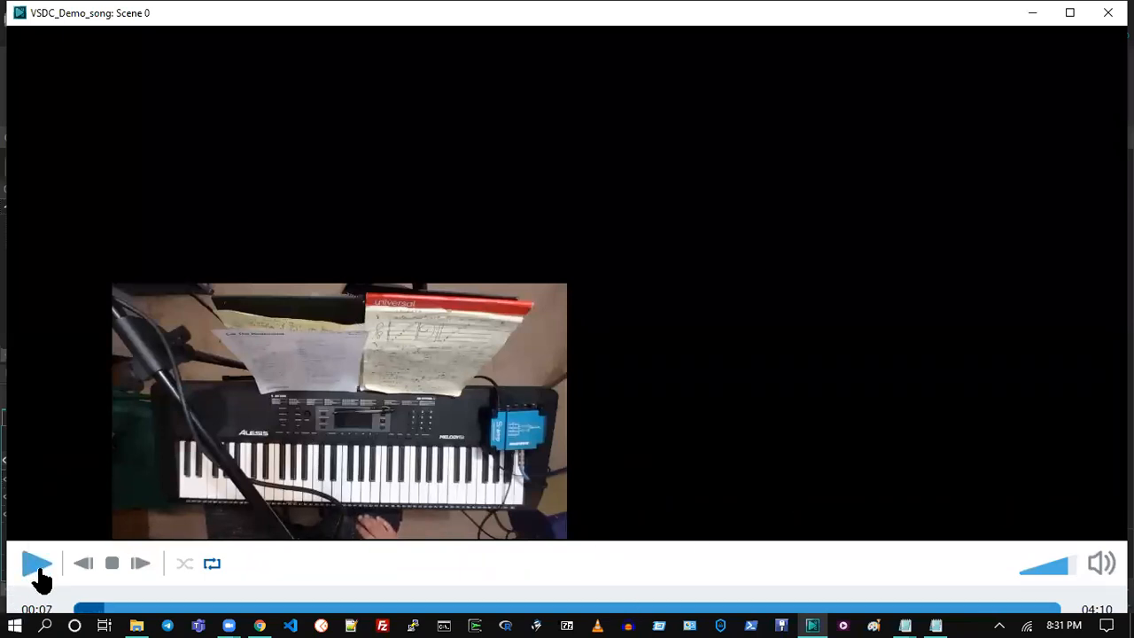
left_click(154, 610)
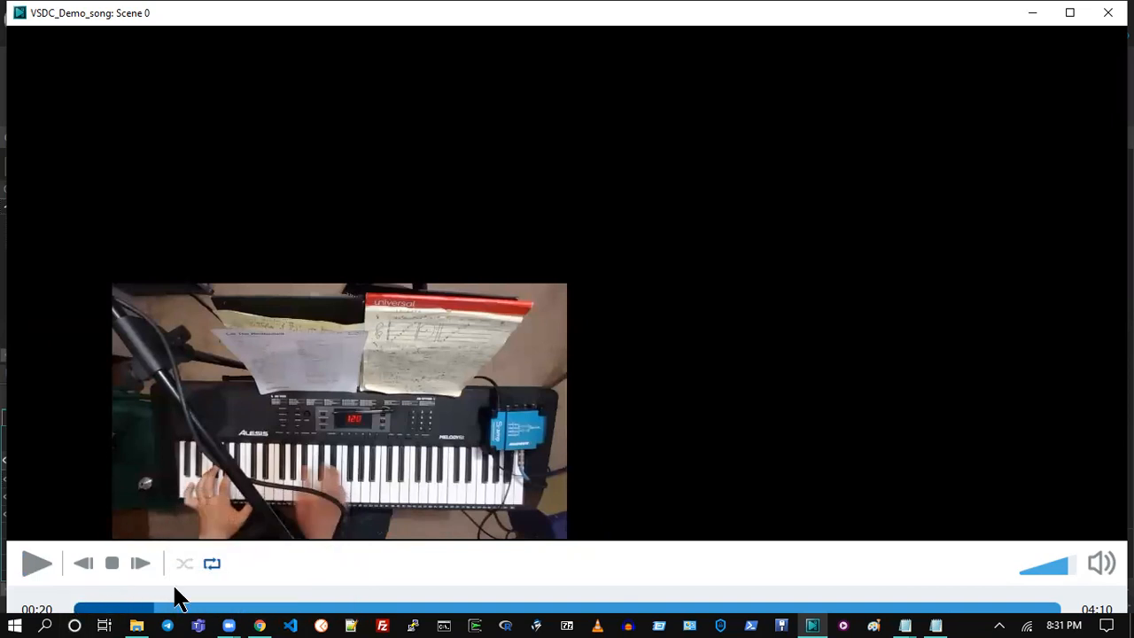
left_click(130, 609)
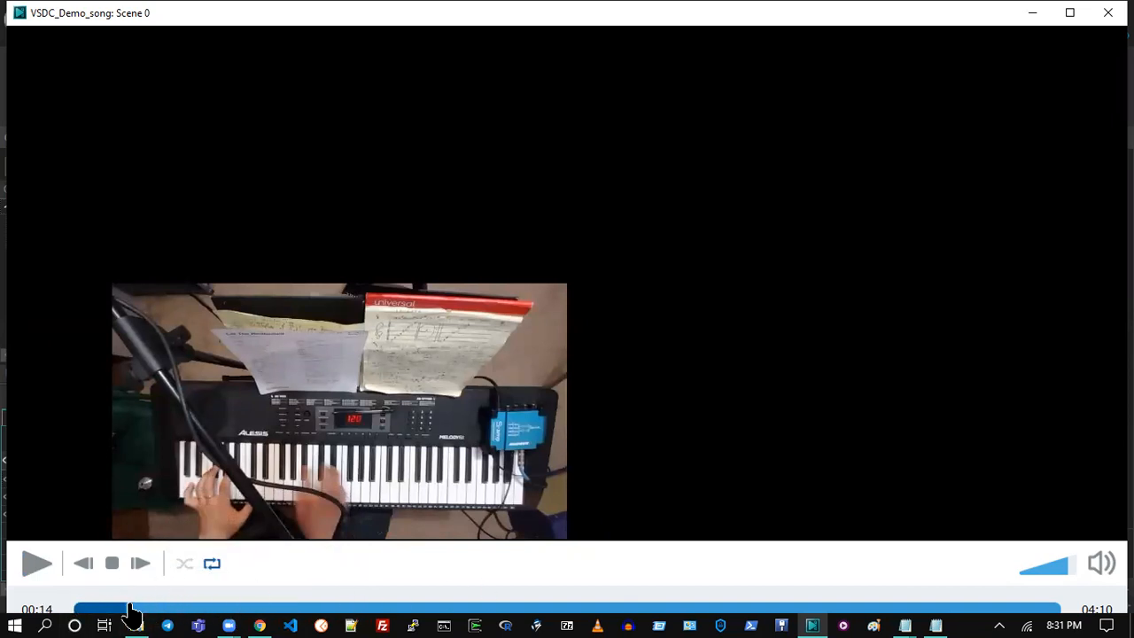
left_click(36, 567)
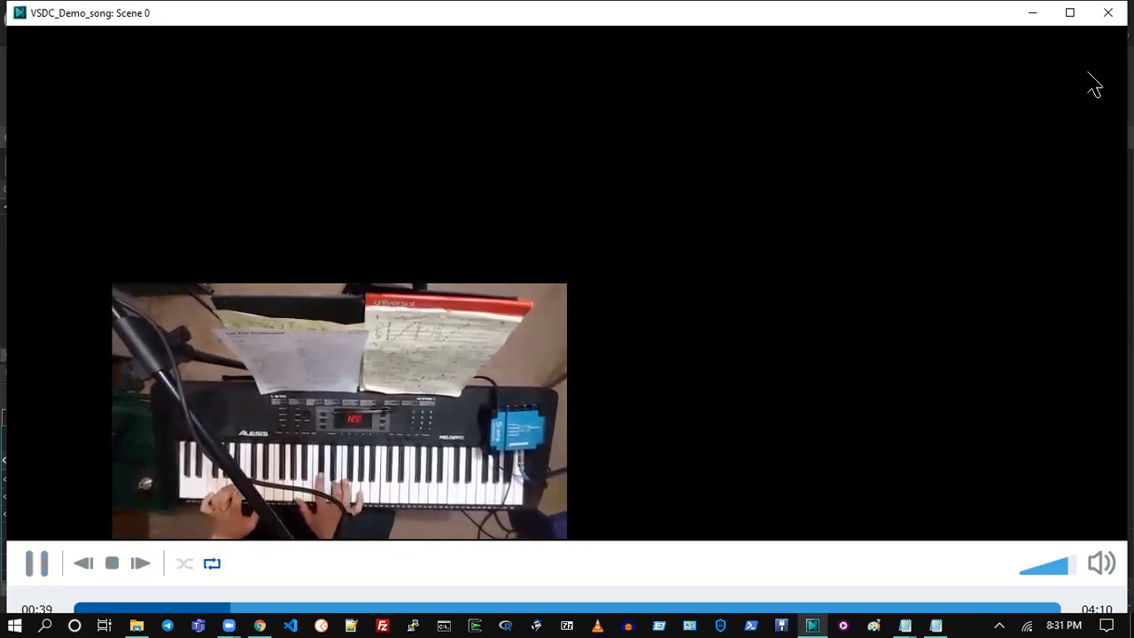
left_click(1105, 14)
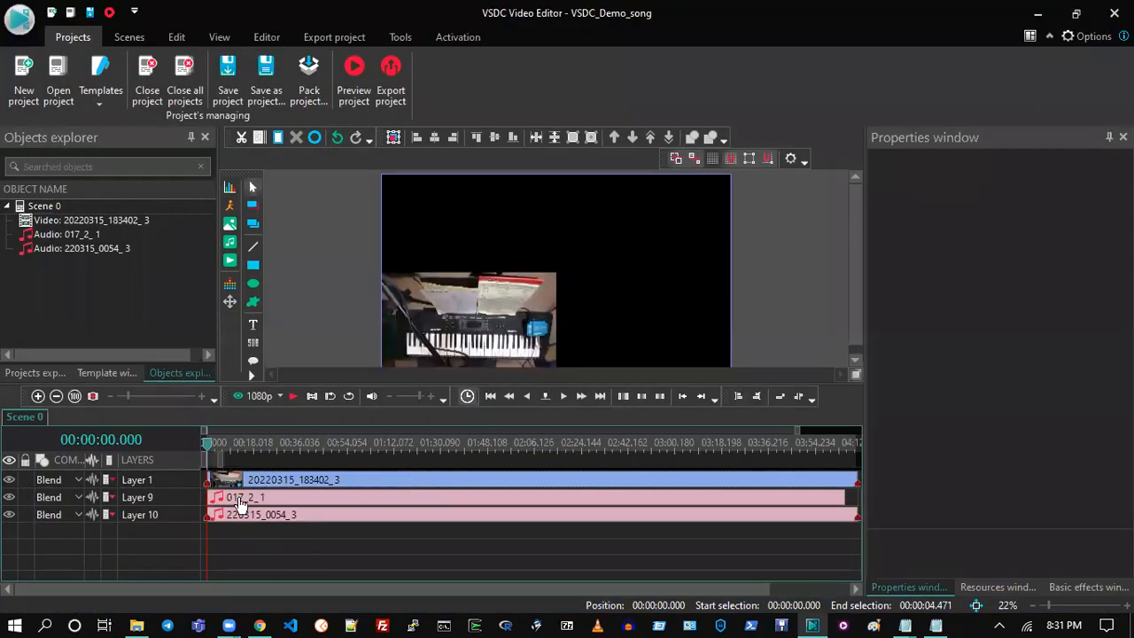
- Set the 220315_0054 audio's track to "Don't use audio" and preview the scene without it
left_click(241, 502)
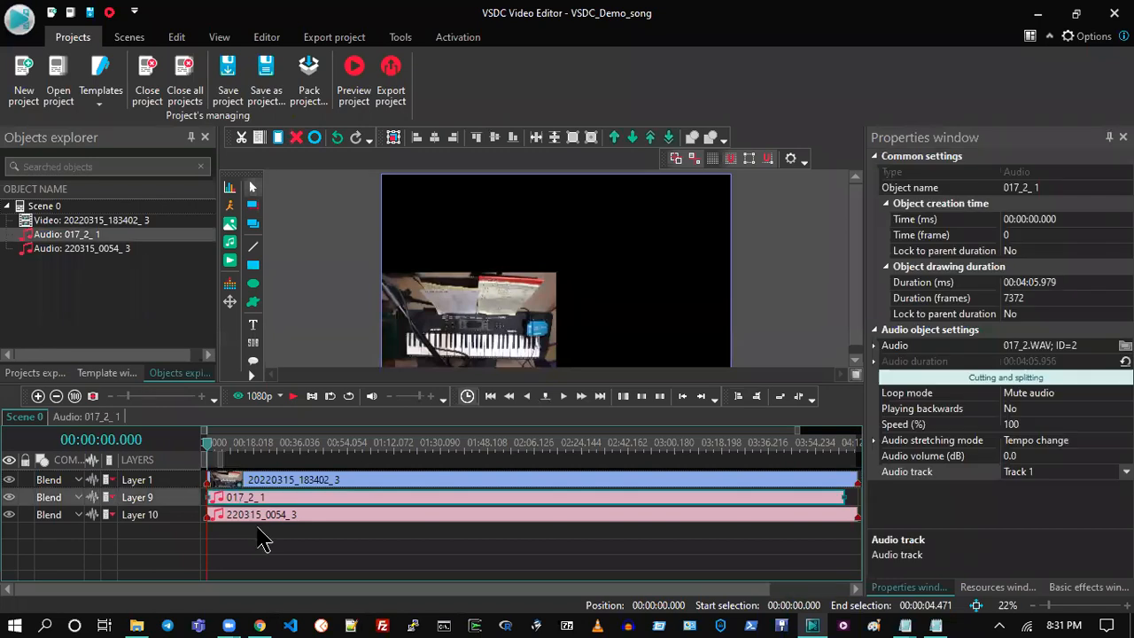
left_click(254, 521)
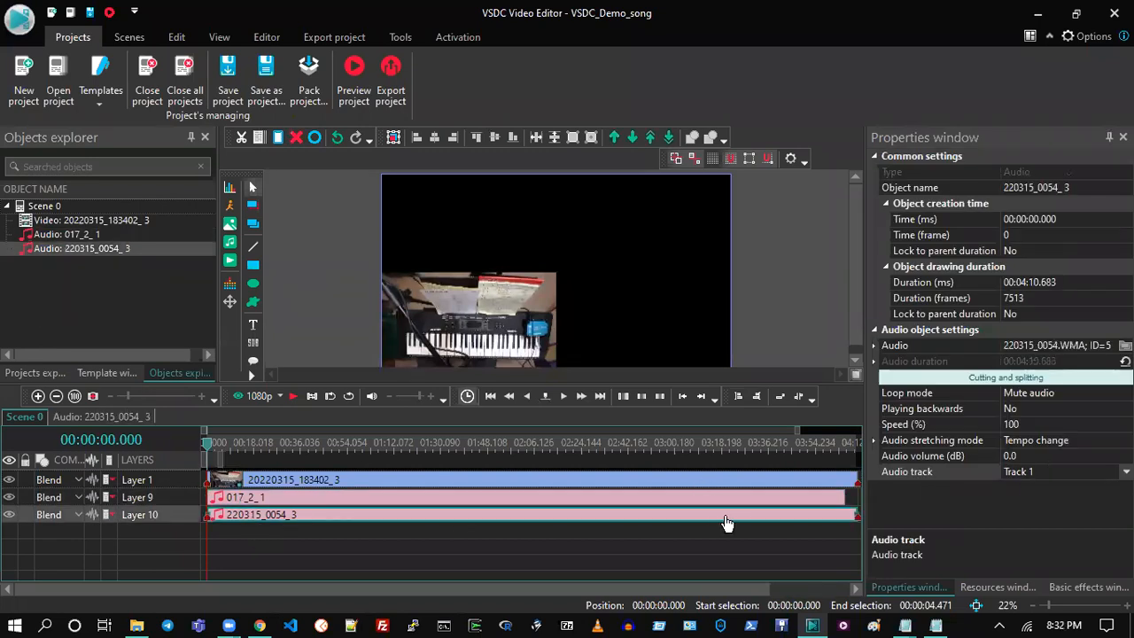
left_click(1019, 471)
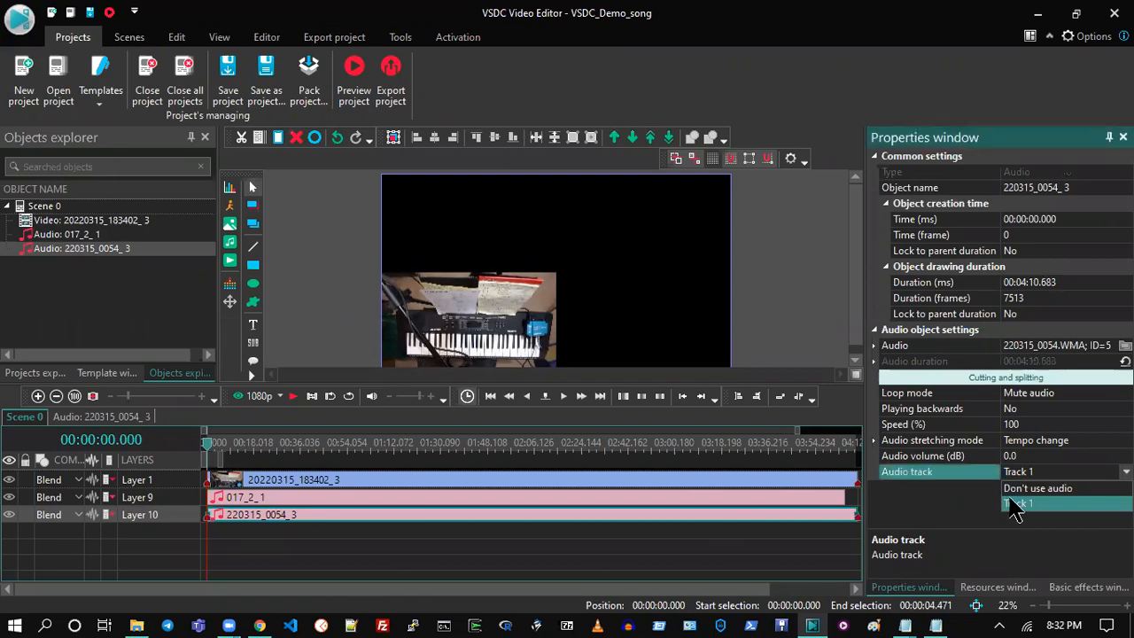
left_click(1027, 489)
left_click(256, 401)
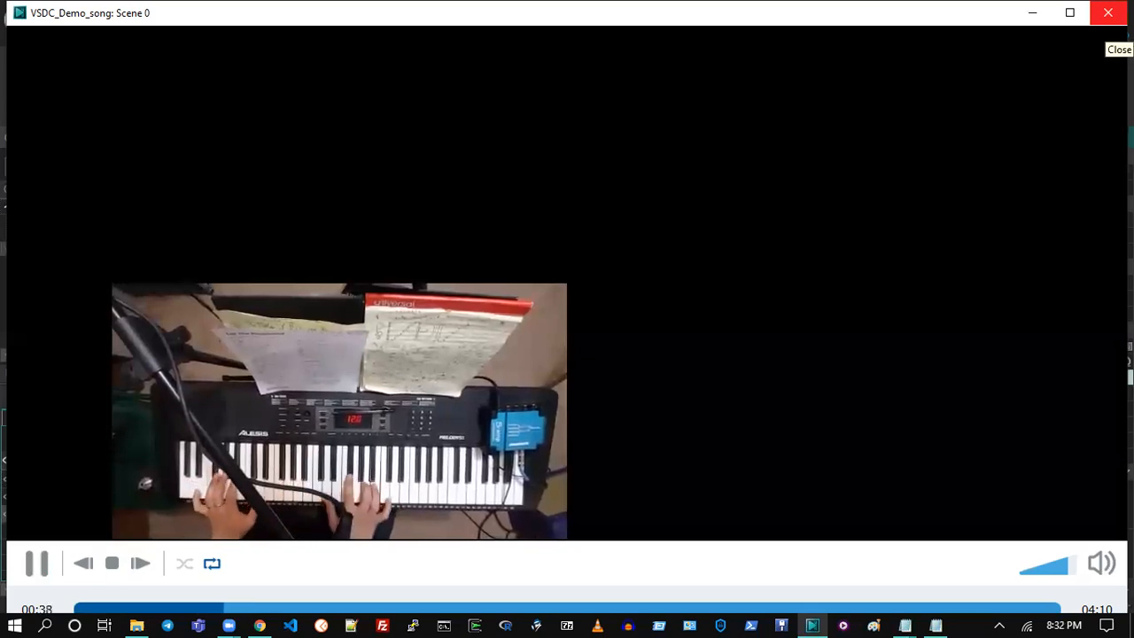
left_click(1107, 13)
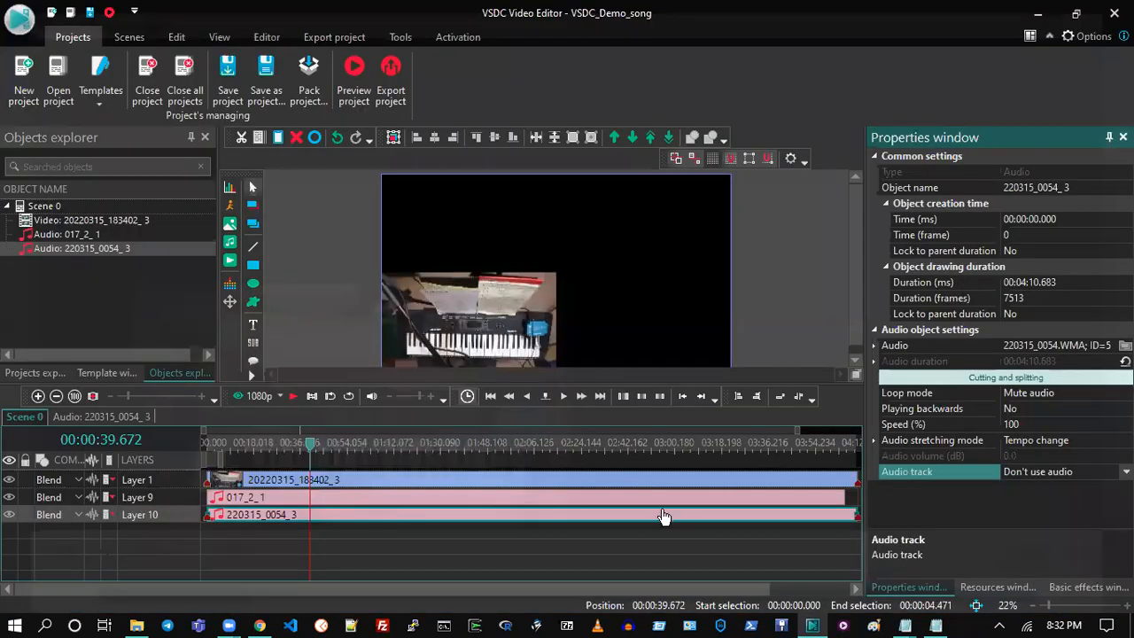
- Undo the audio track change on the 220315_0054 recording and reselect that audio clip
left_click(334, 144)
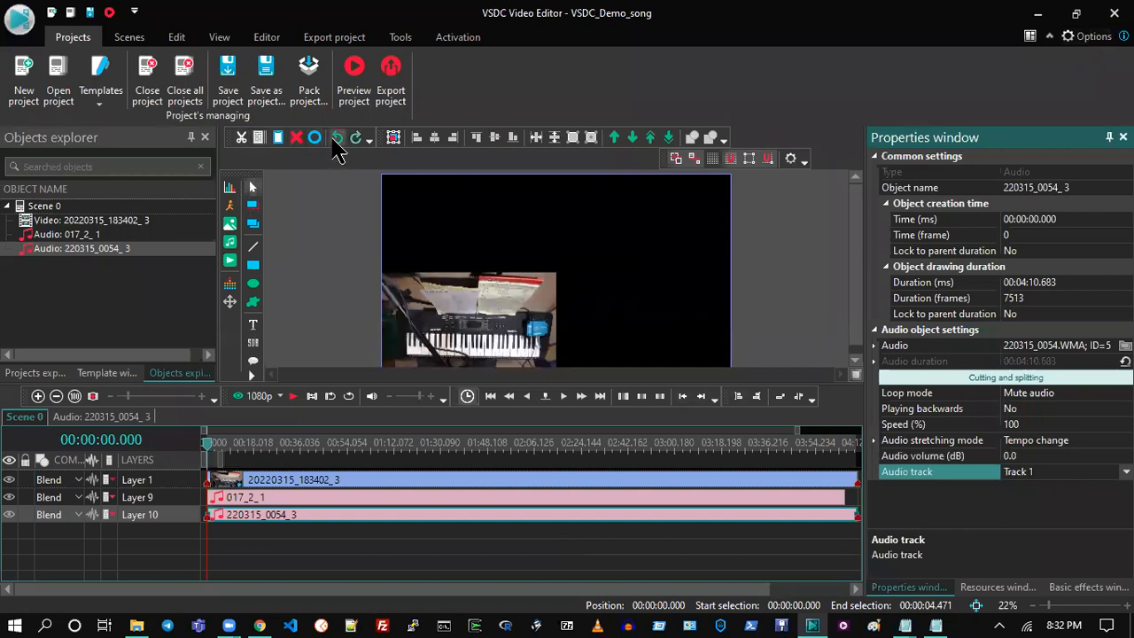
left_click(295, 501)
left_click(295, 485)
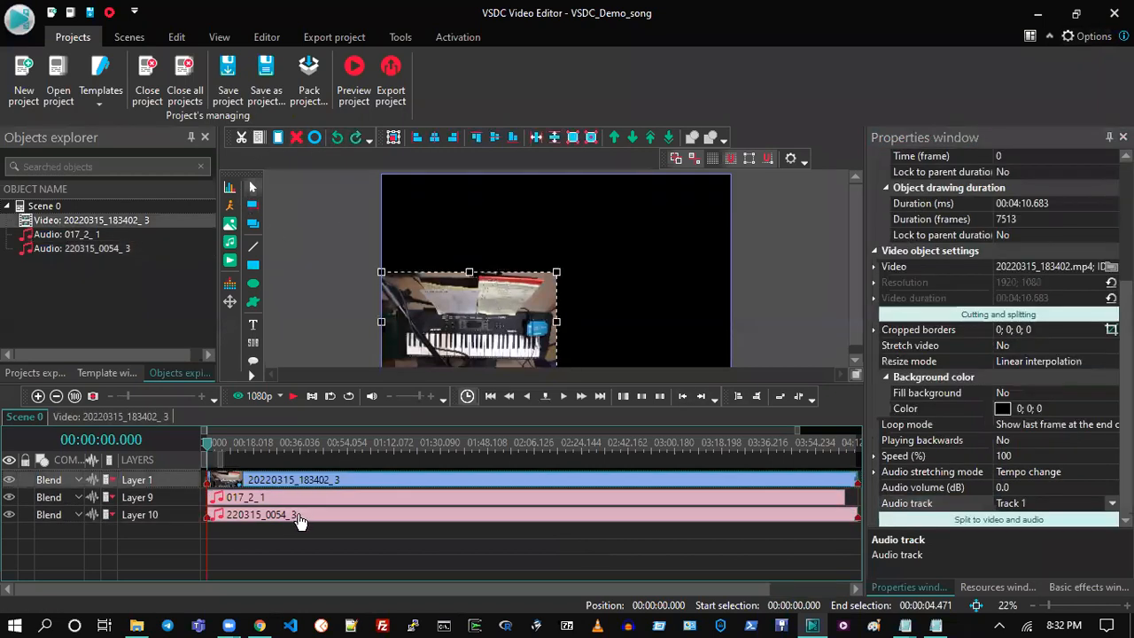
left_click(299, 519)
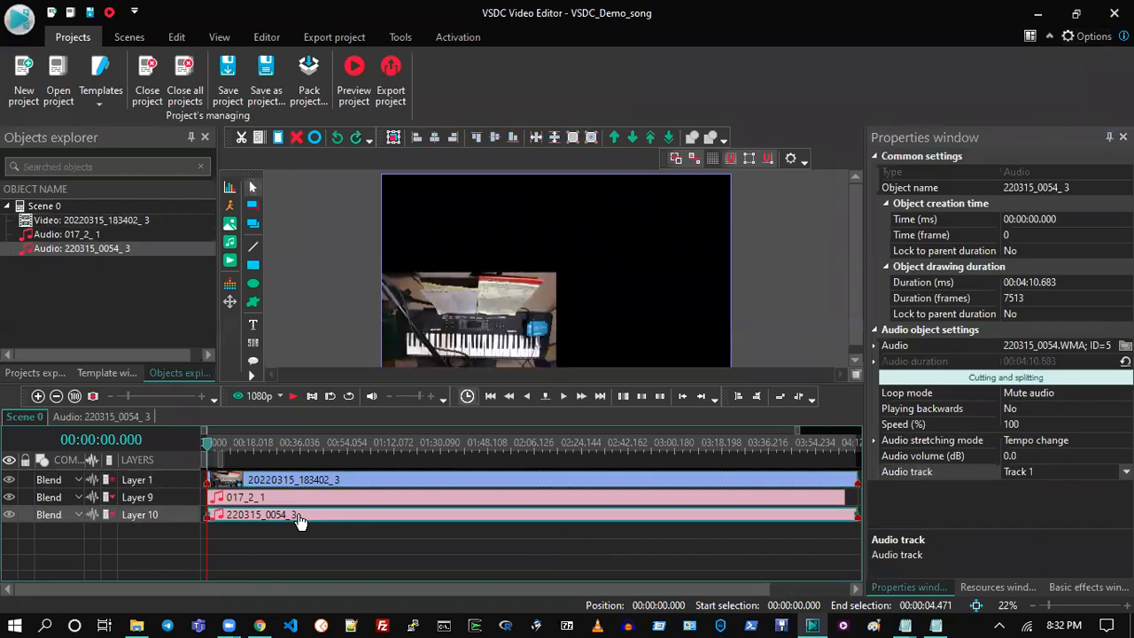
- Preview the scene from 02:55 and skip ahead to its end to check the keyboard video against the sound
left_click(337, 544)
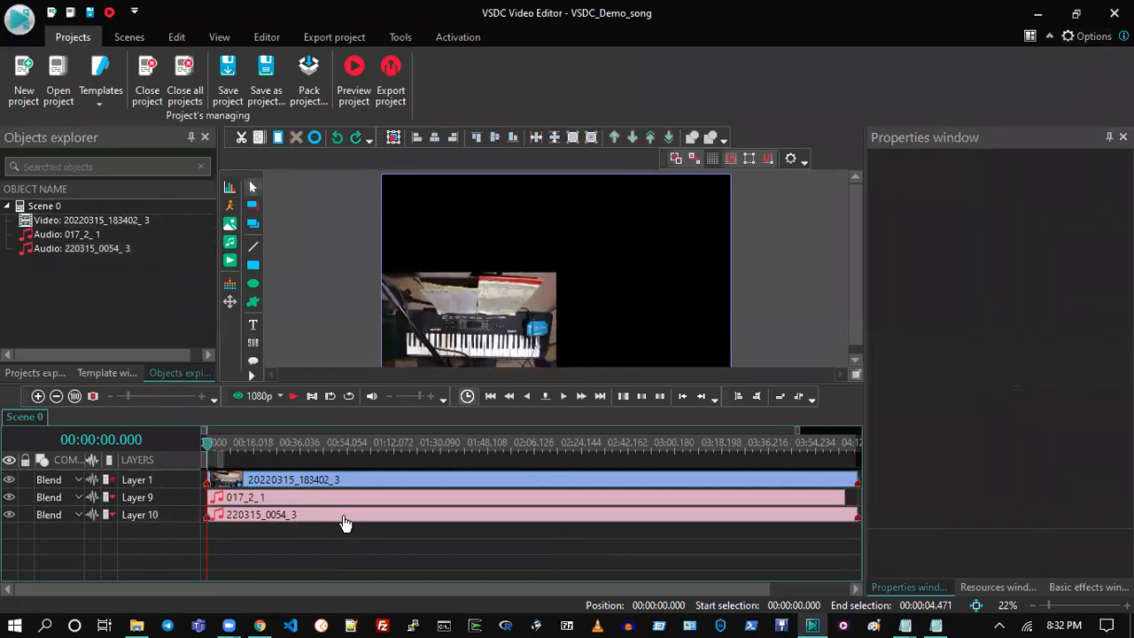
mouse_move(345, 523)
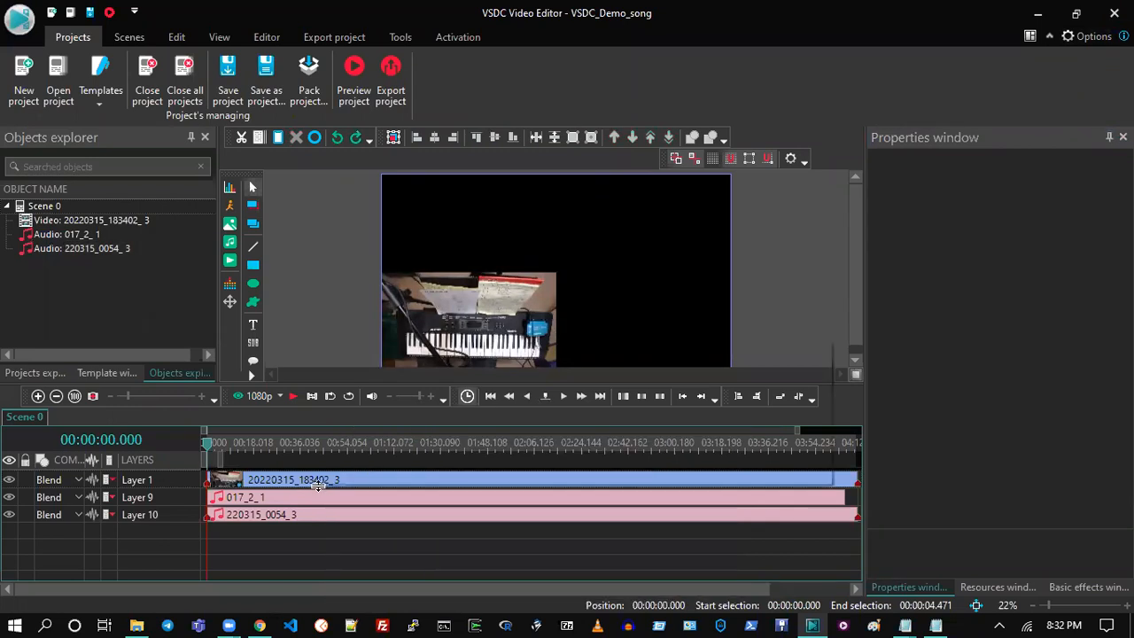
mouse_move(324, 485)
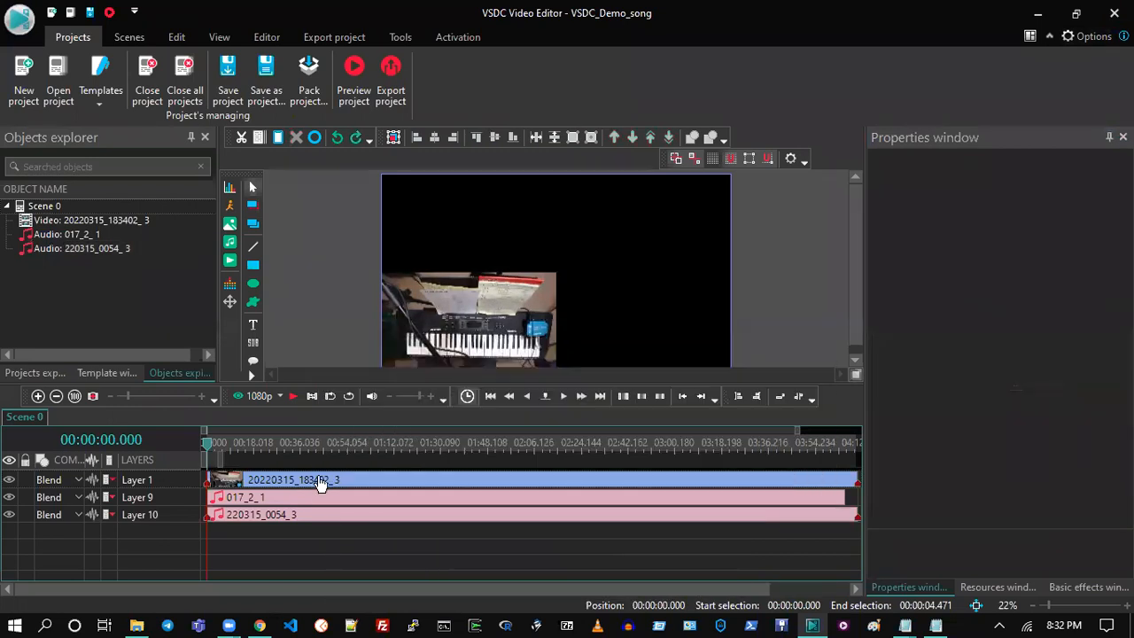
mouse_move(325, 506)
left_click(661, 452)
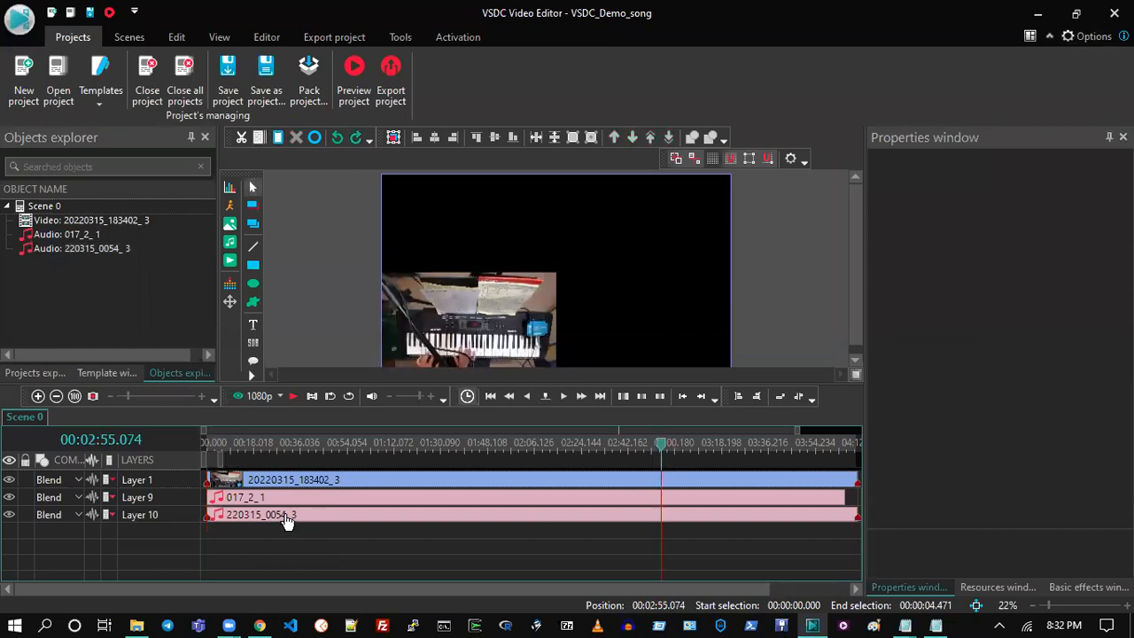
left_click(247, 401)
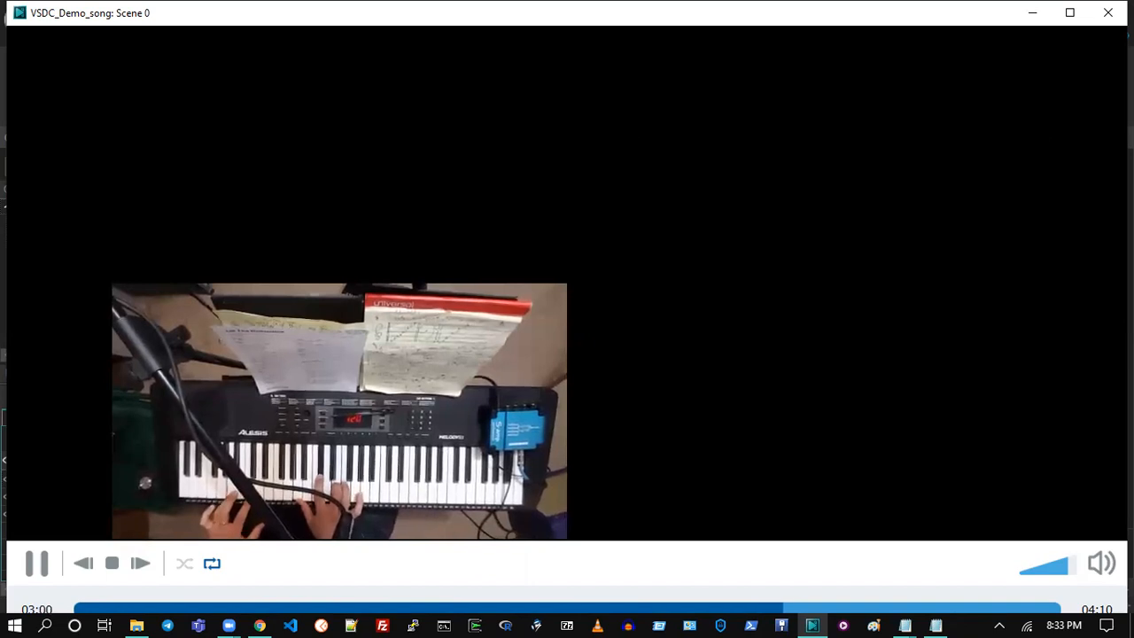
left_click(1007, 609)
left_click(1034, 609)
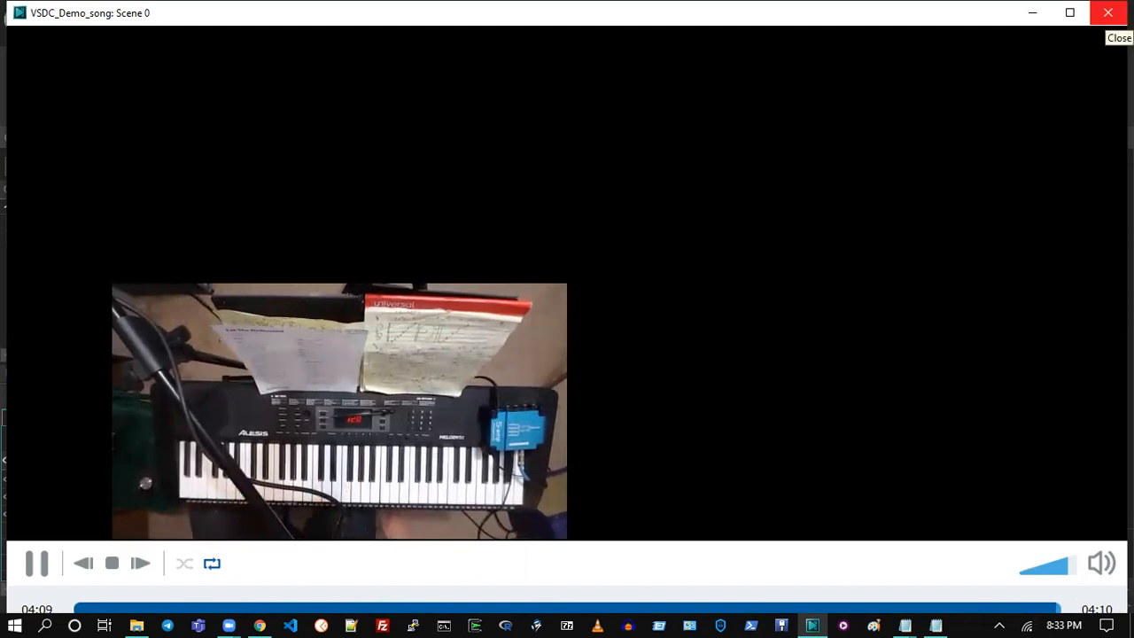
key("Escape")
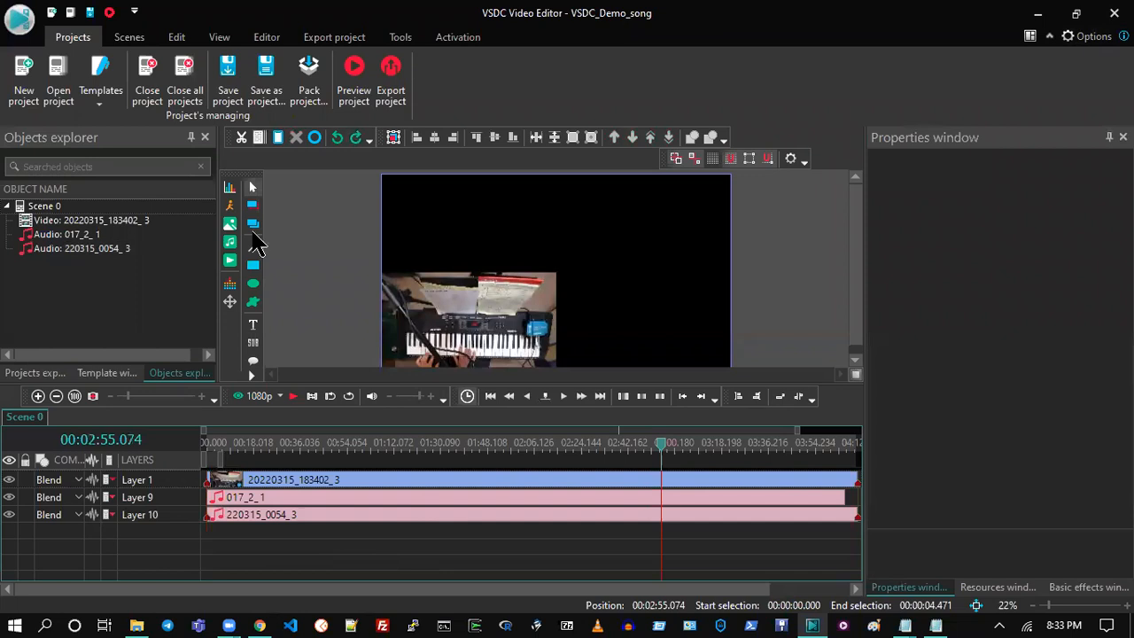
- Undo the deletion of the 20220315_183702_5 and GH010749_7 video clips and save the project
left_click(337, 141)
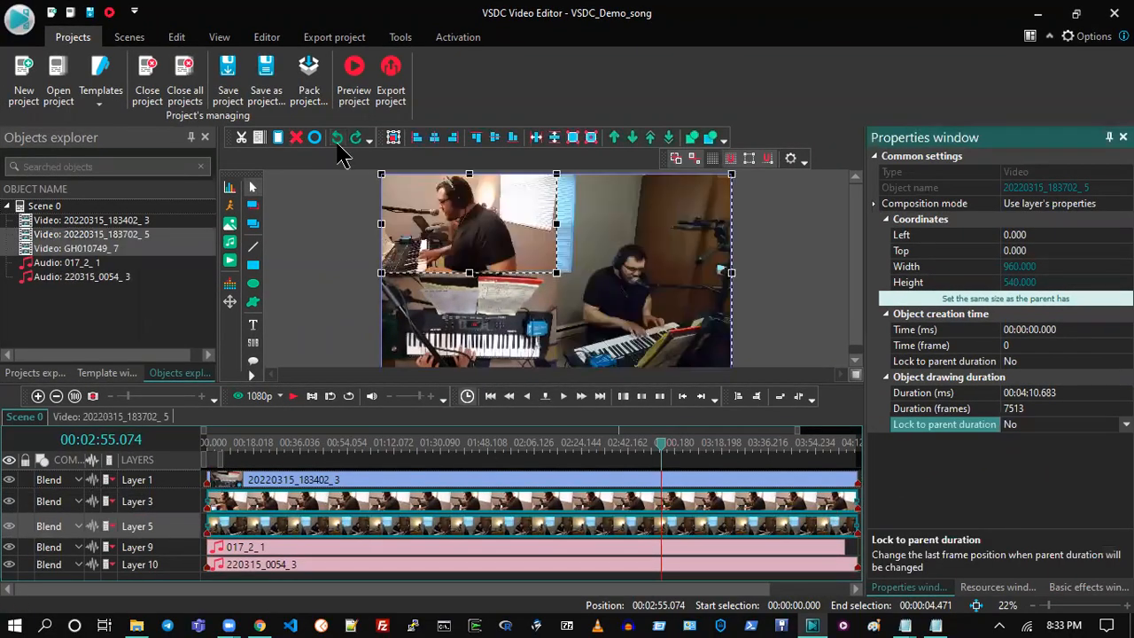
left_click(227, 78)
- Examine the audio track setting of each of the three video clips and both audio clips
left_click(351, 483)
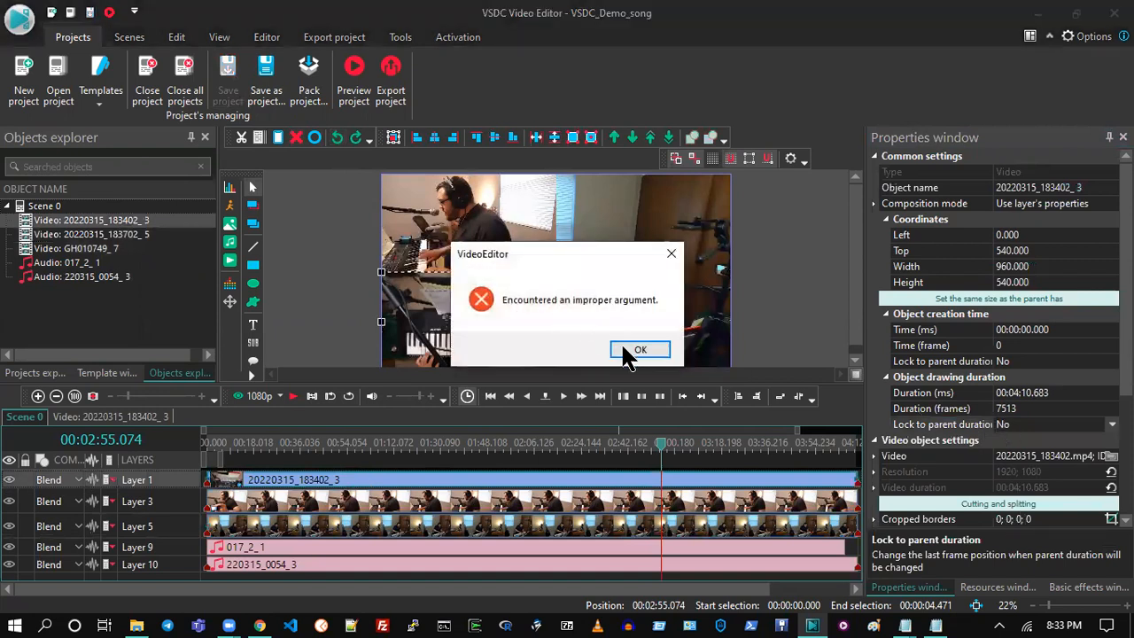
left_click(631, 351)
scroll(1028, 487, "down", 4)
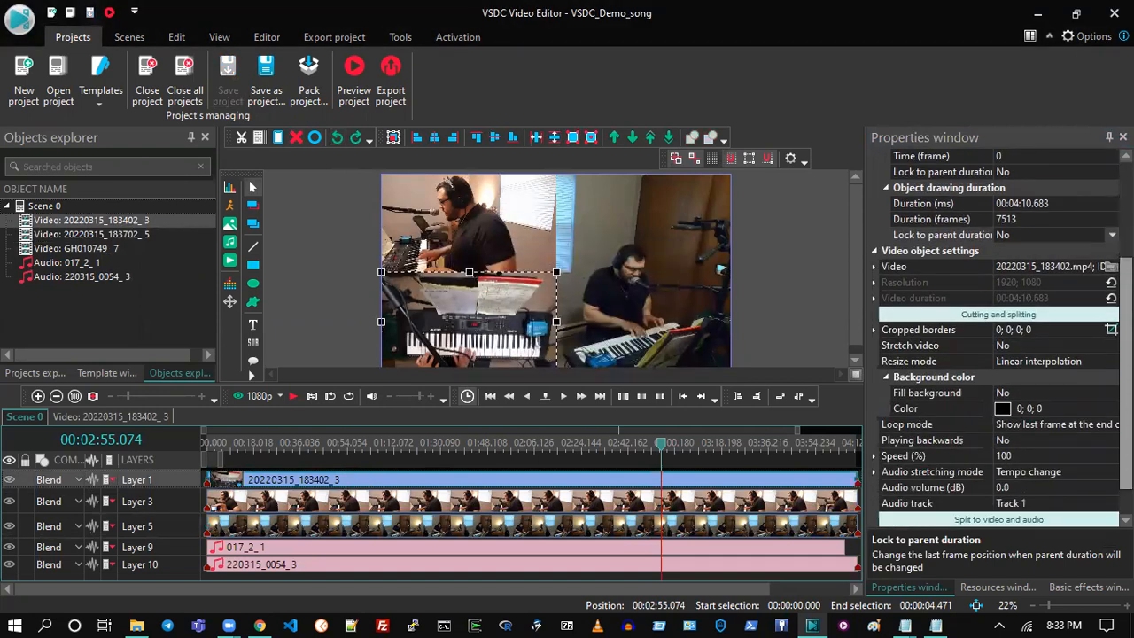
key("Down")
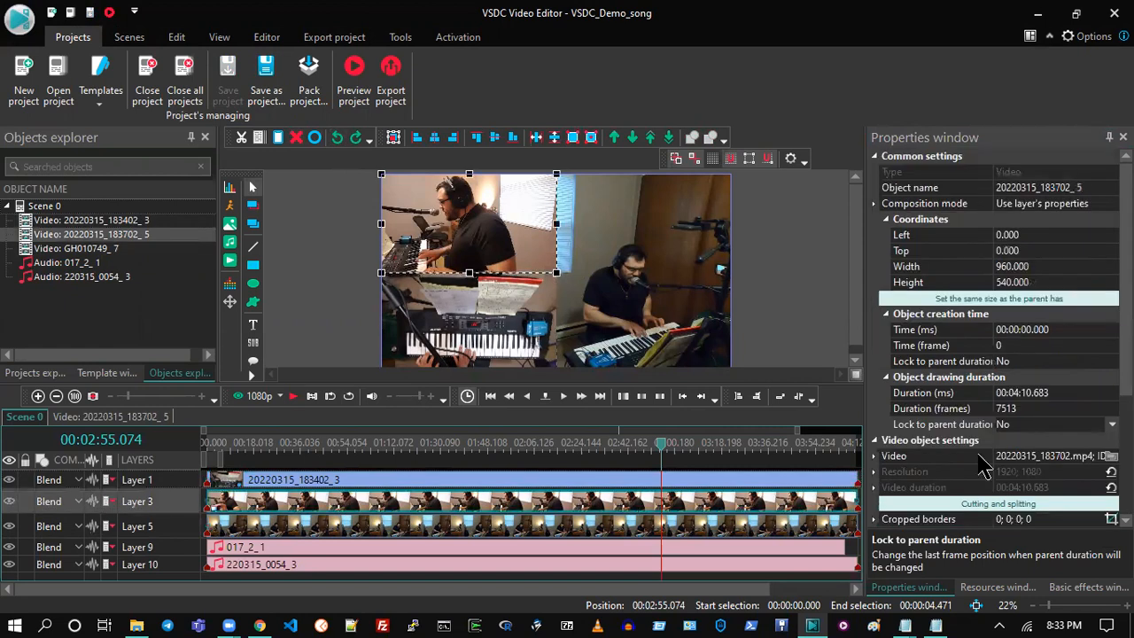
left_click(640, 349)
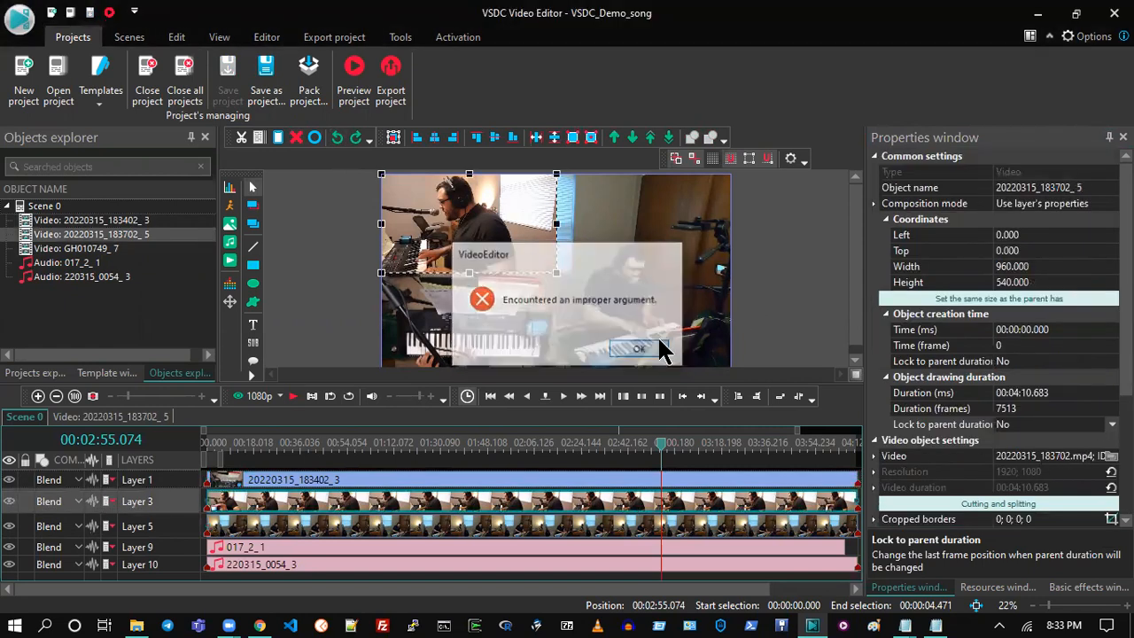
scroll(999, 346, "down", 4)
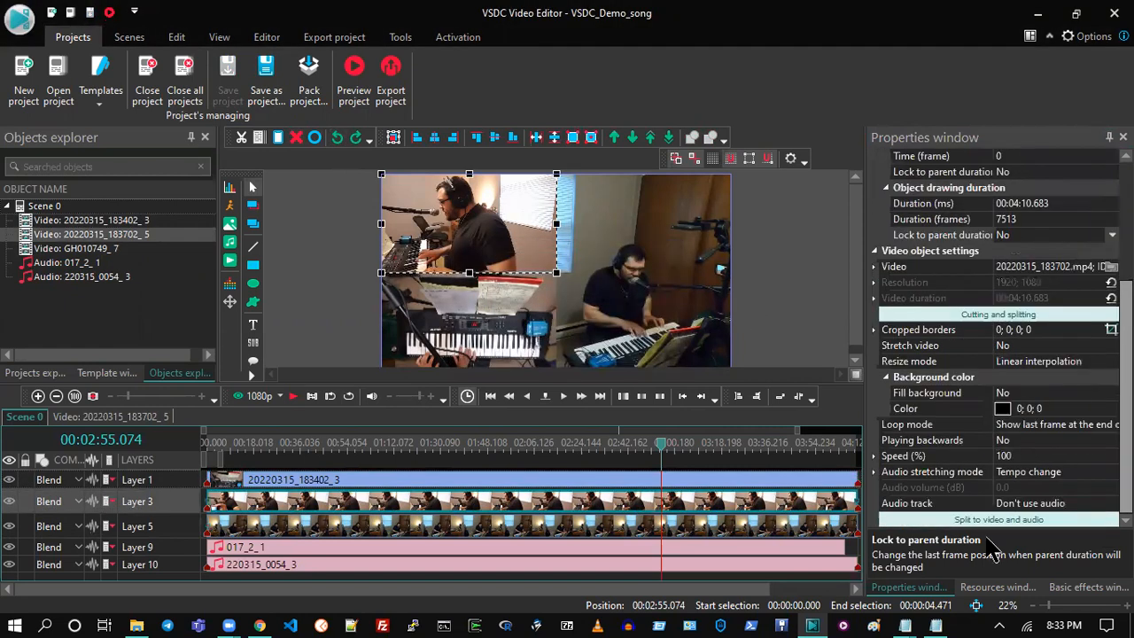
left_click(120, 249)
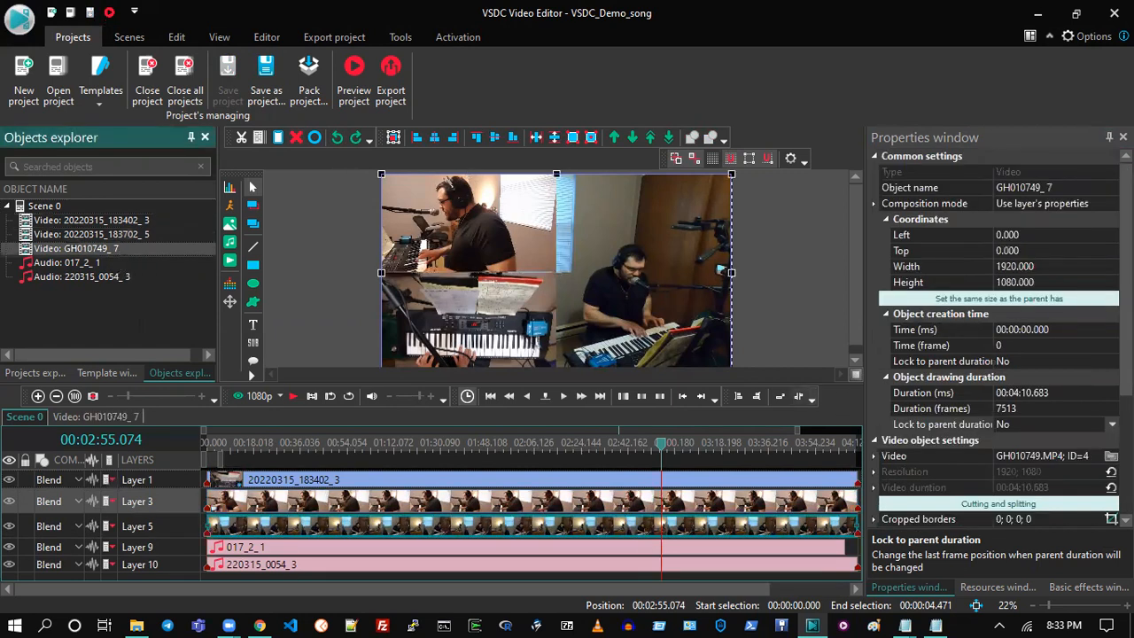
scroll(1012, 496, "down", 4)
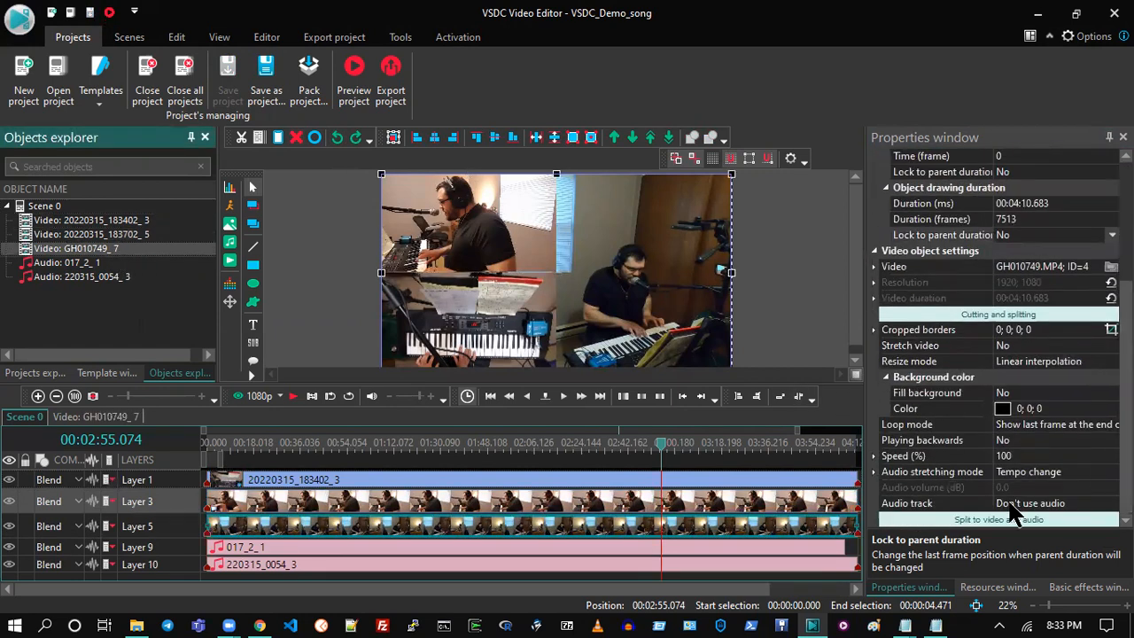
left_click(63, 265)
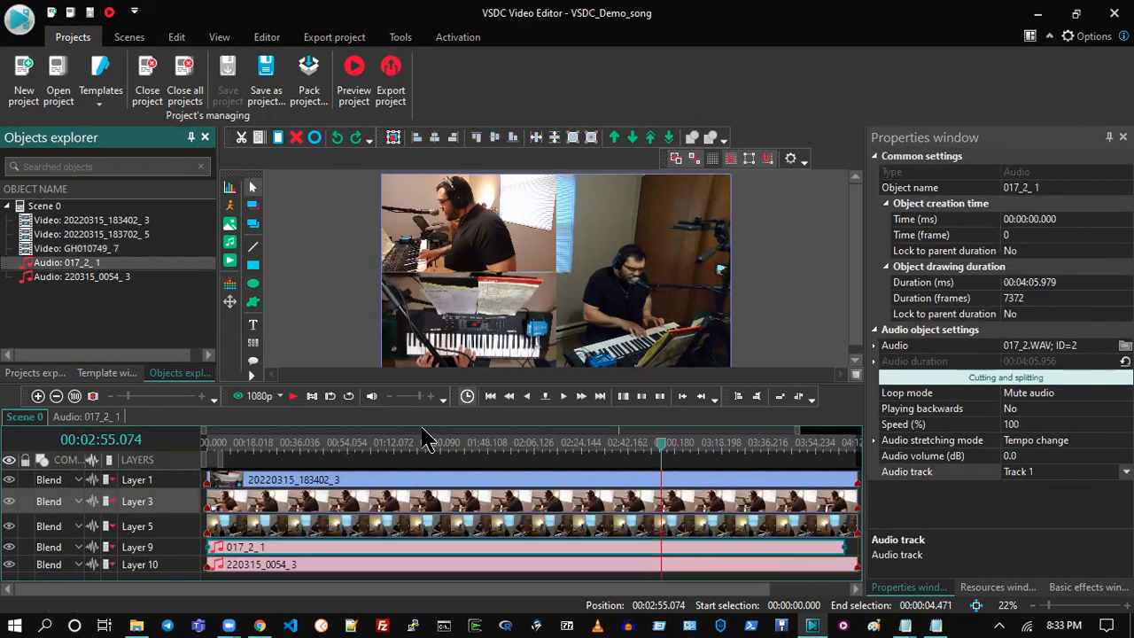
left_click(75, 277)
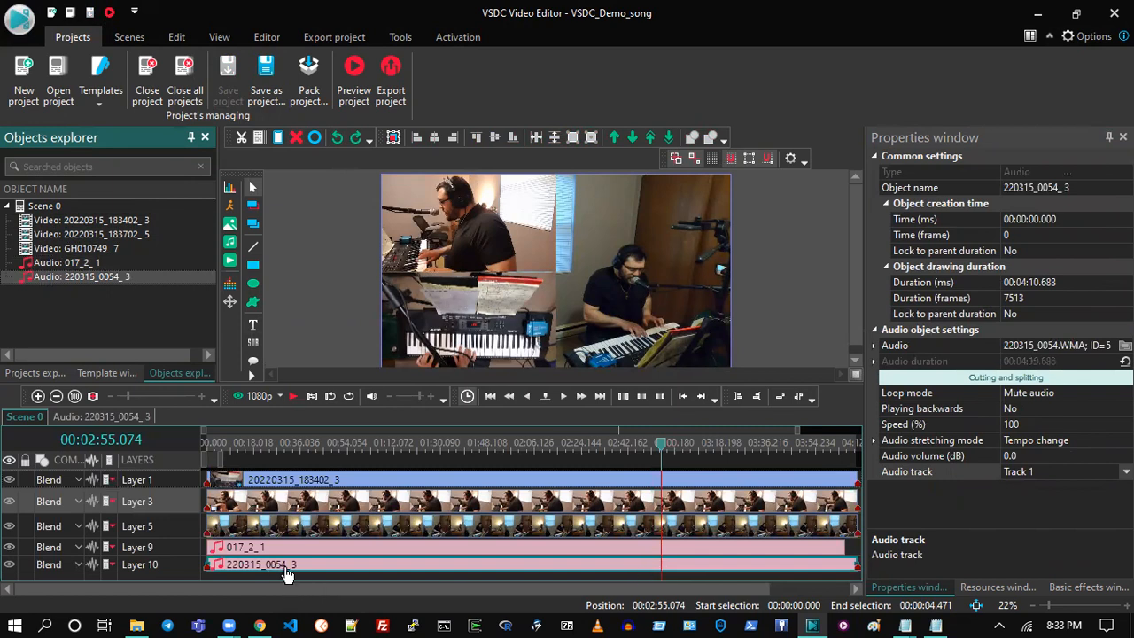
- Preview the whole scene and its ending, and check individual frames at 03:27, 03:57 and 01:12
left_click(258, 399)
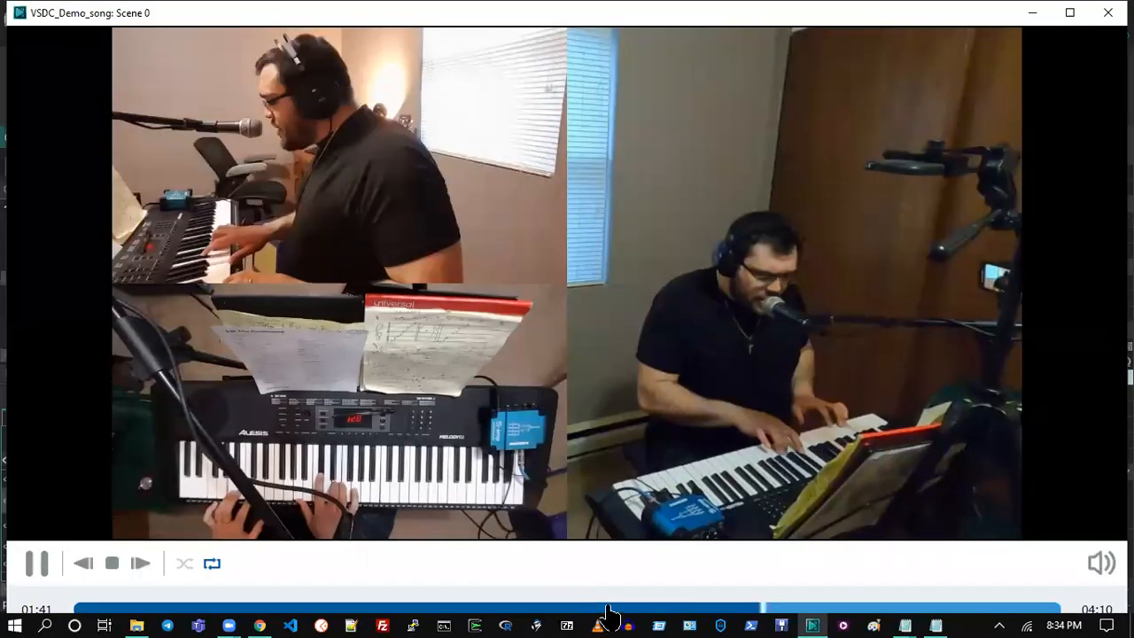
left_click(1039, 610)
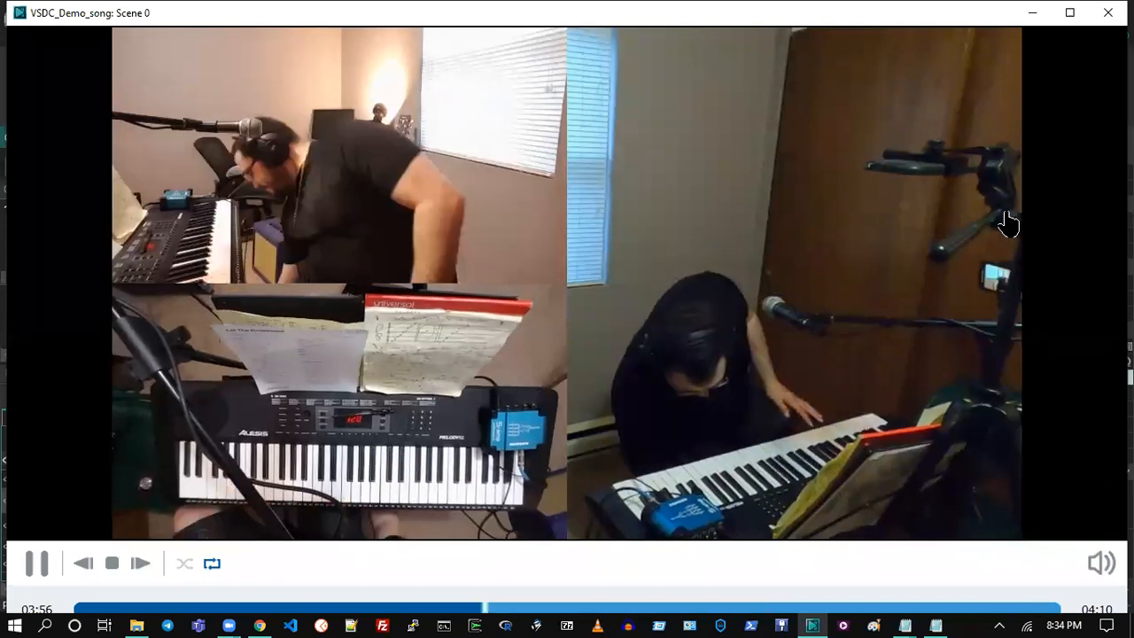
key("Escape")
left_click(746, 446)
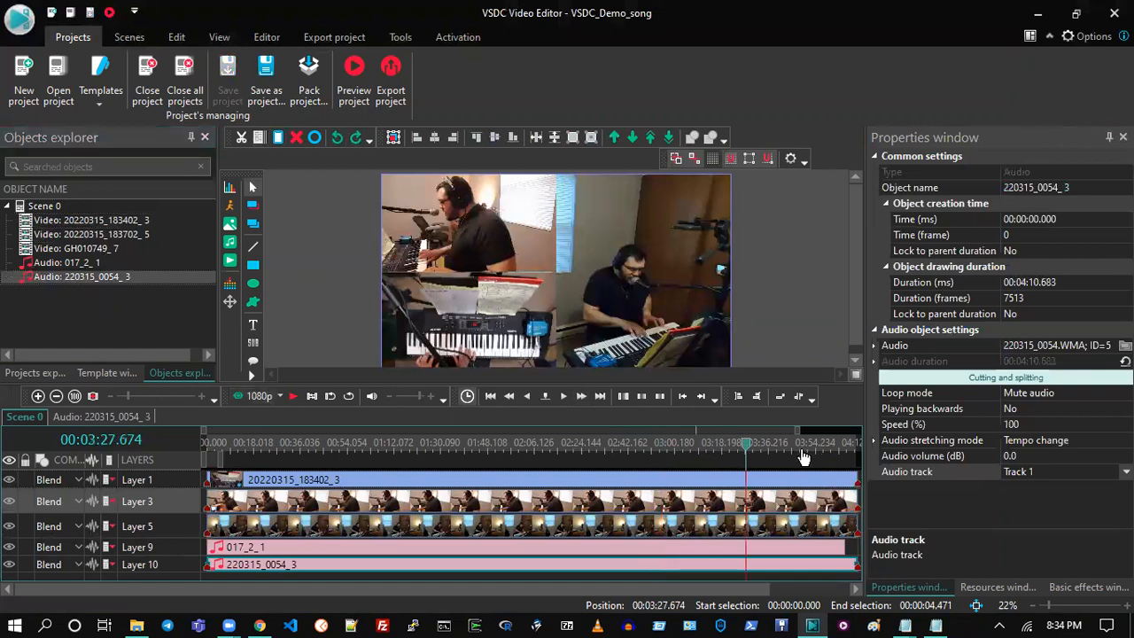
left_click(824, 448)
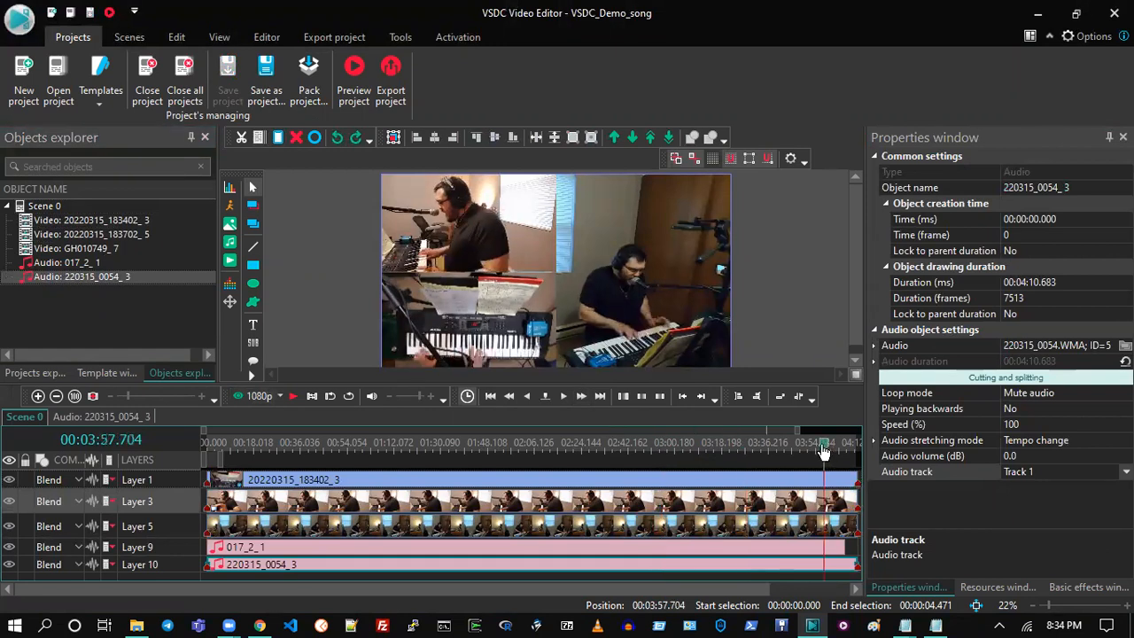
left_click(395, 450)
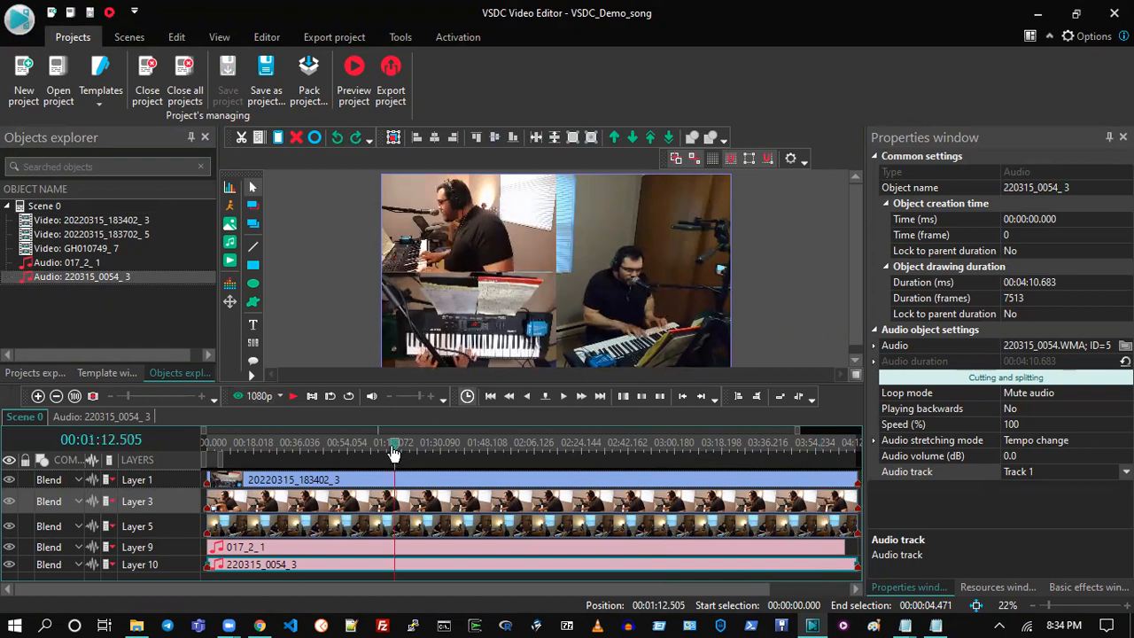
- Edit the project's AVI export profile to use stereo channels, a 320 kbps audio bitrate and a 48000 Hz frequency, and apply it
left_click(391, 78)
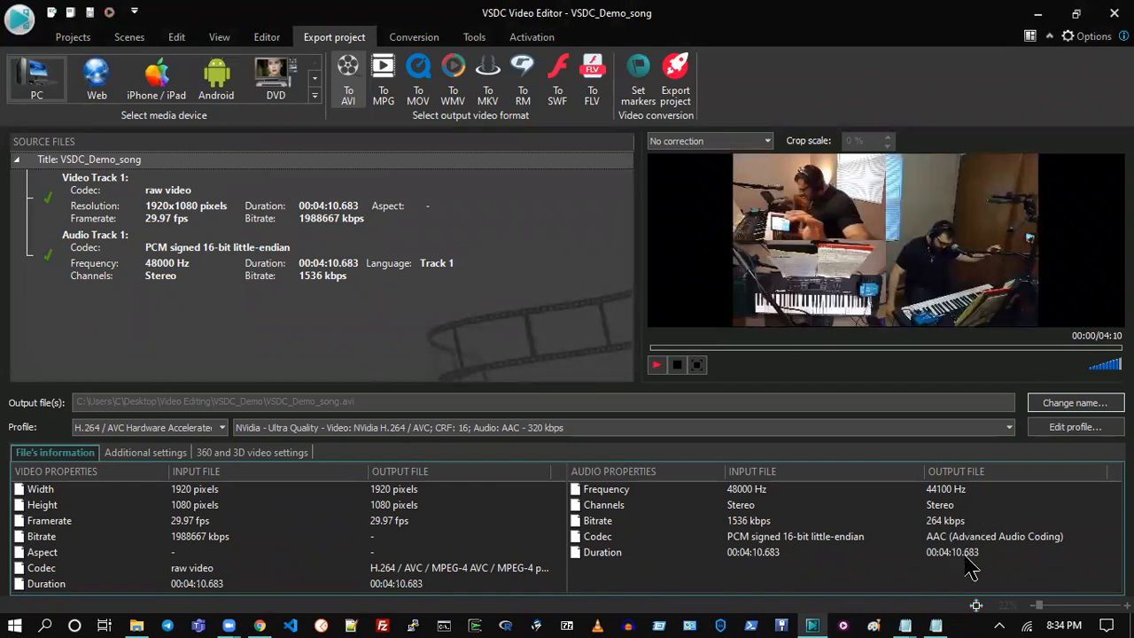
left_click(1047, 428)
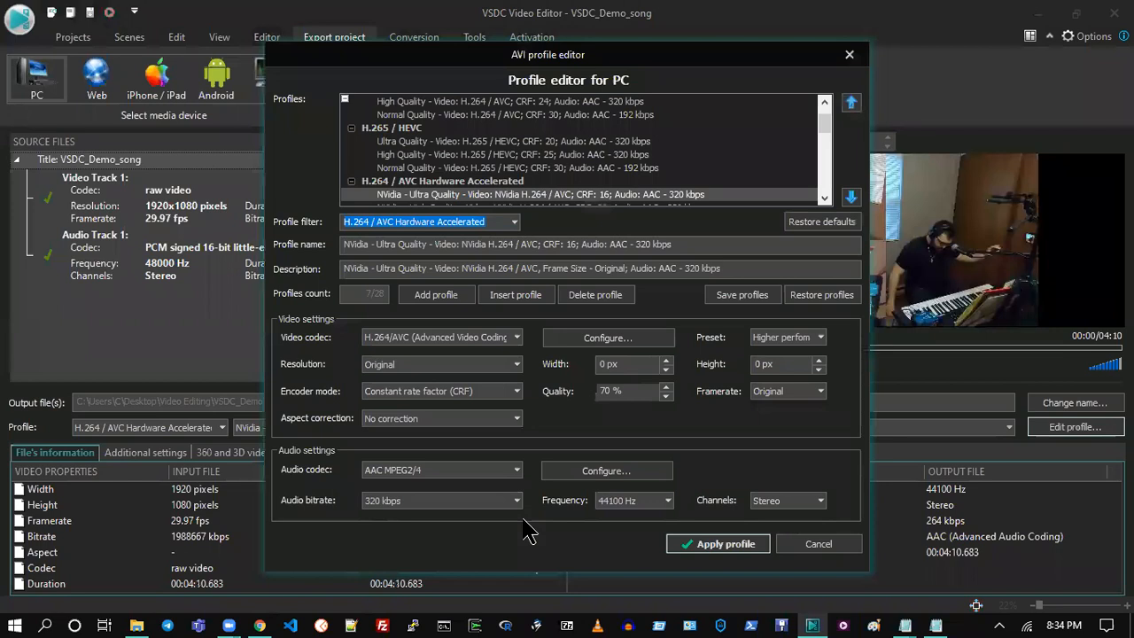
left_click(784, 501)
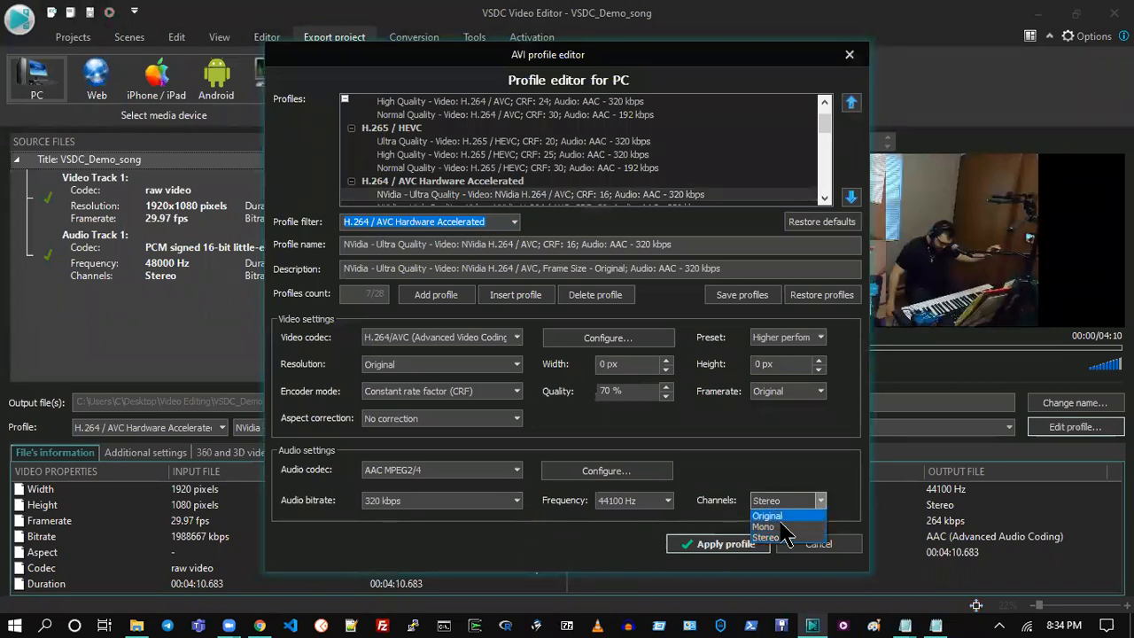
left_click(767, 539)
left_click(447, 501)
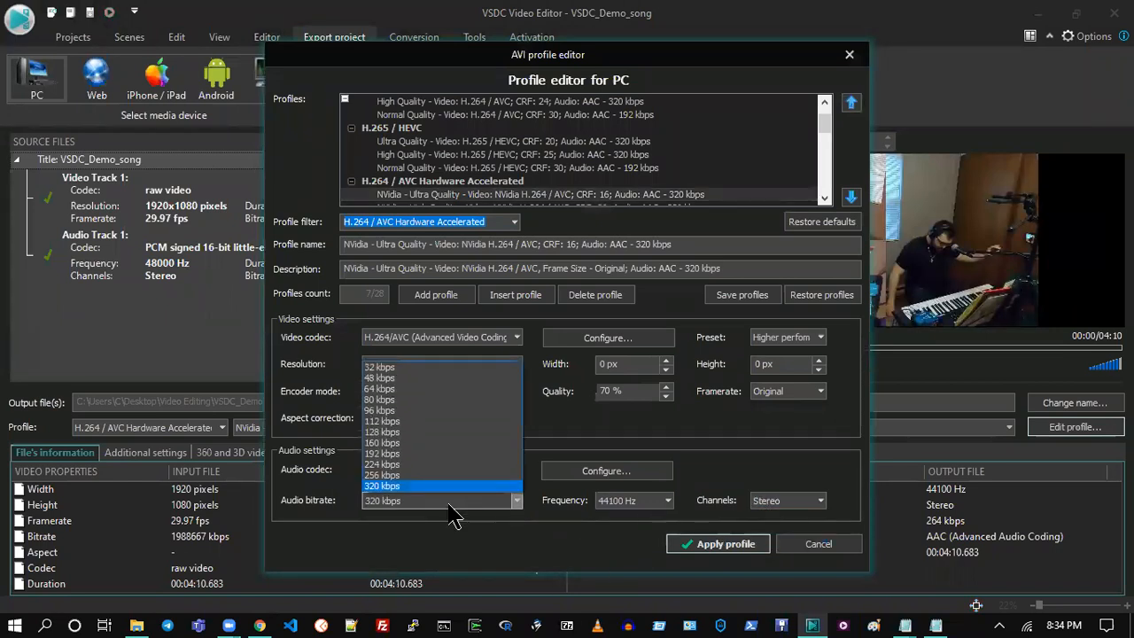
left_click(381, 496)
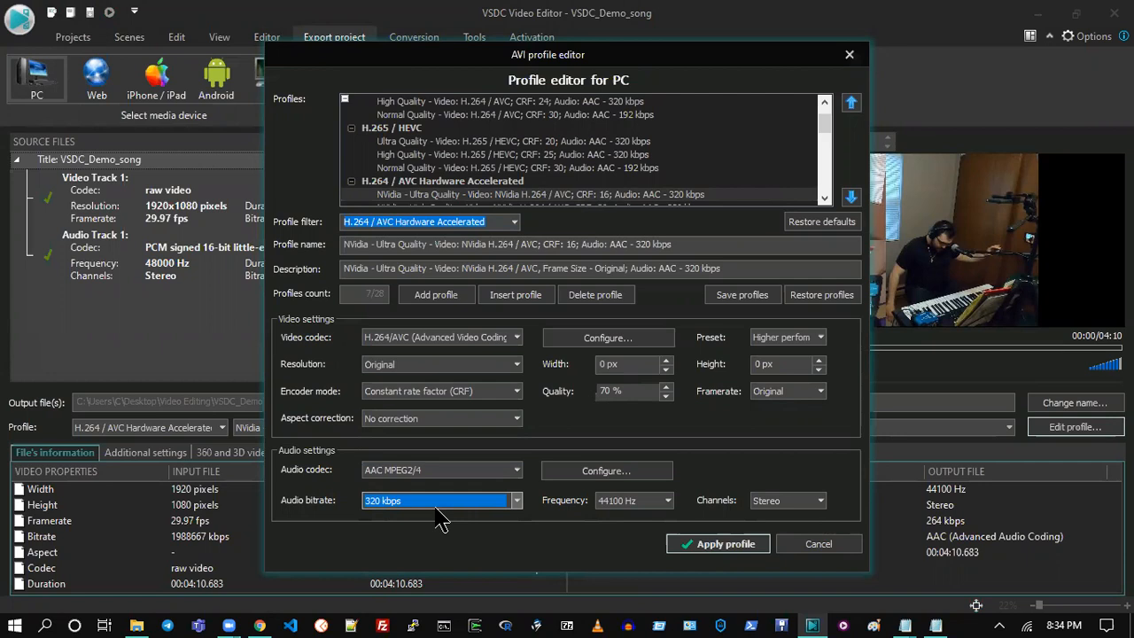
left_click(645, 503)
left_click(623, 601)
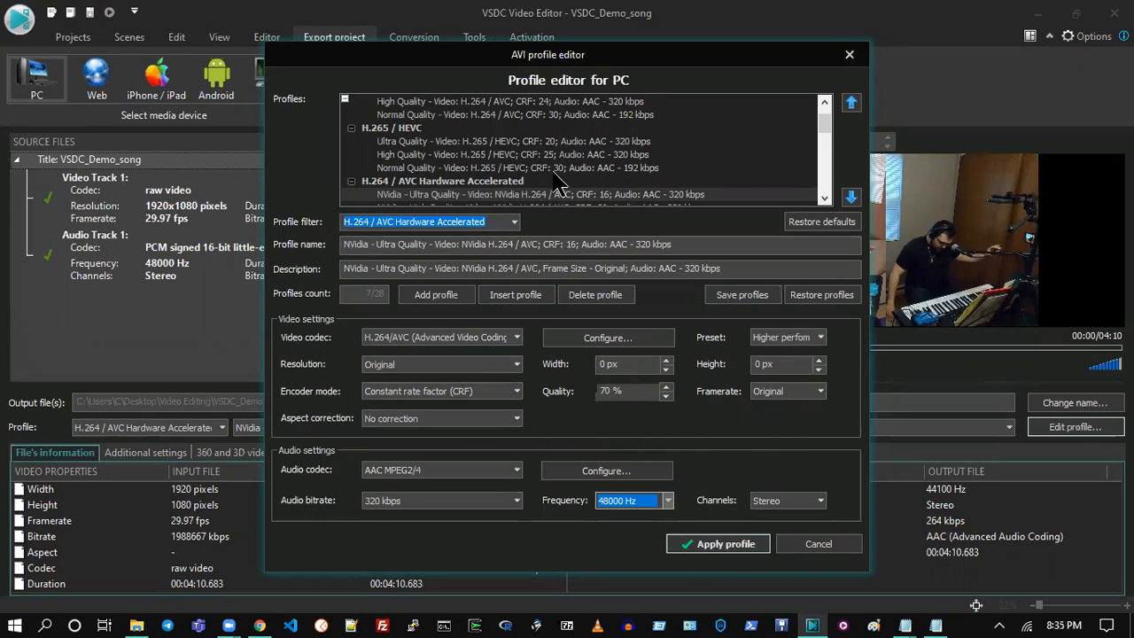
left_click(722, 551)
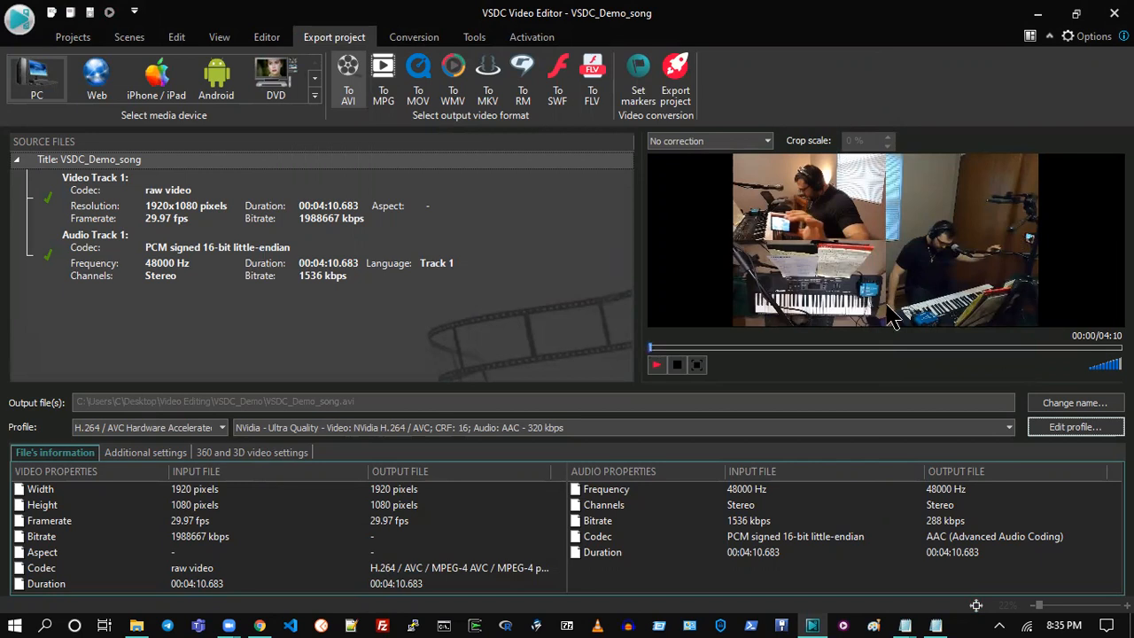
- Check the export preview at 03:35 and at the start, and export the project without premium features
left_click(1054, 348)
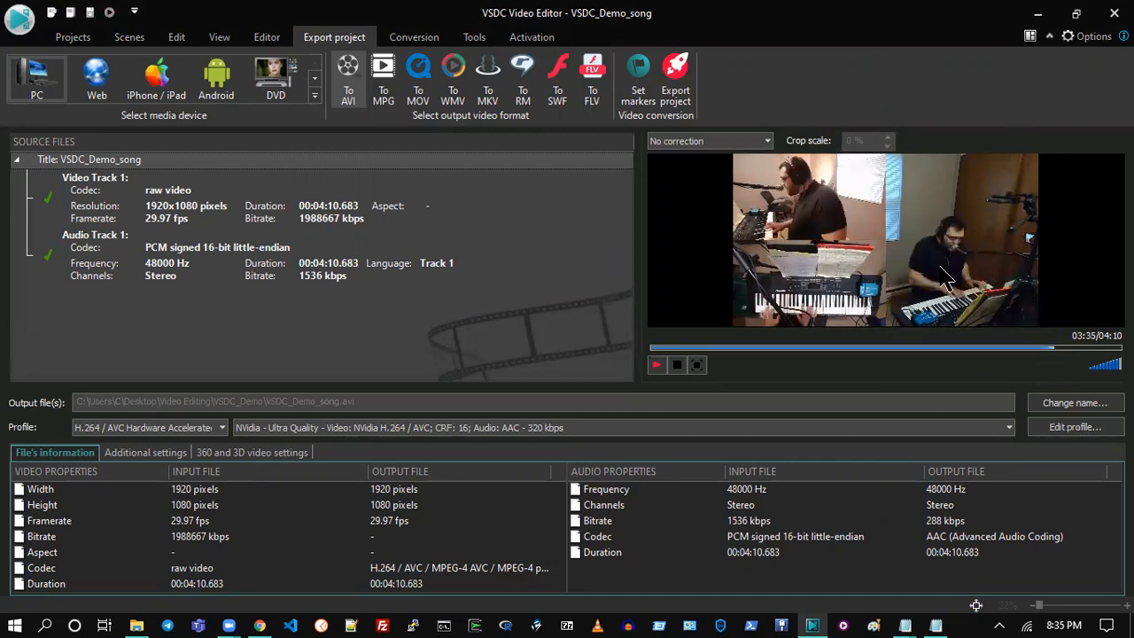
left_click_drag(1054, 350, 647, 353)
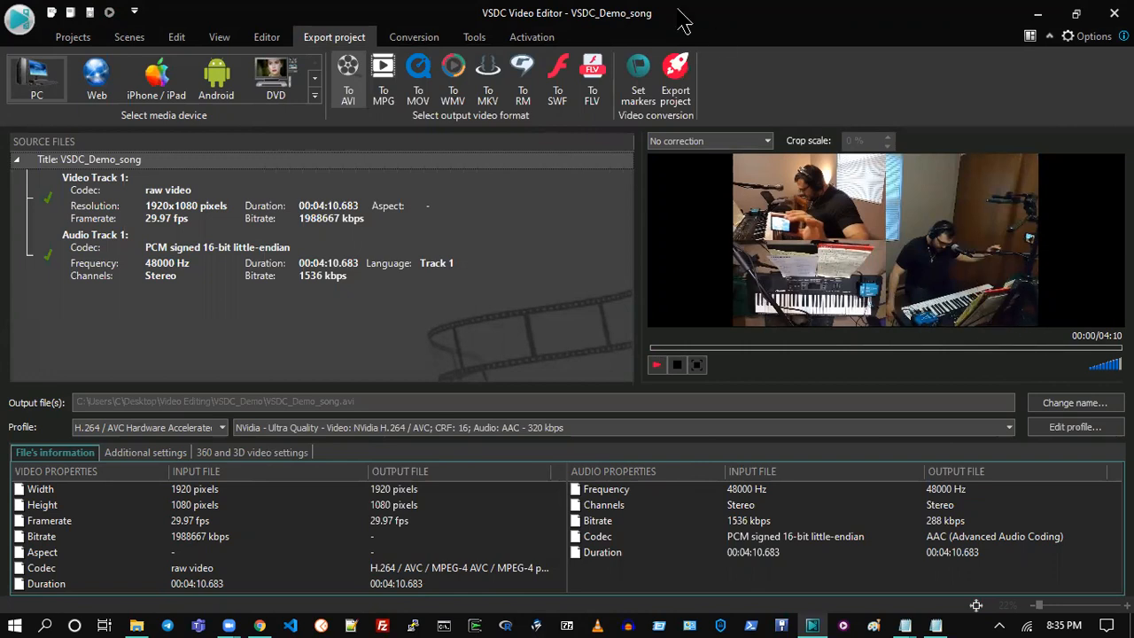
left_click(670, 75)
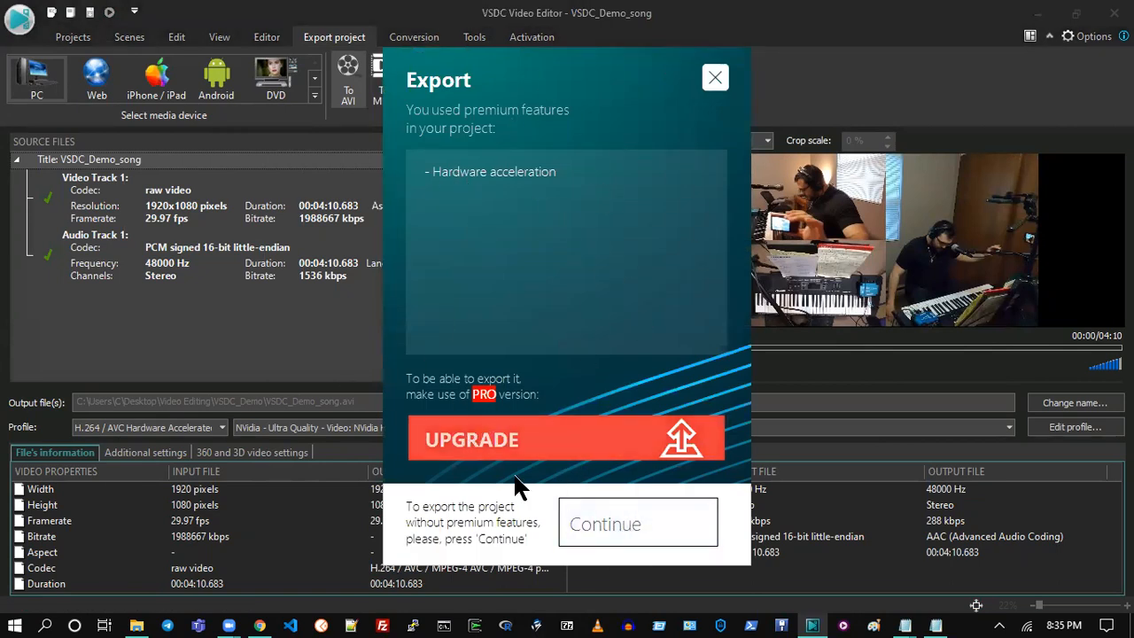
left_click(581, 541)
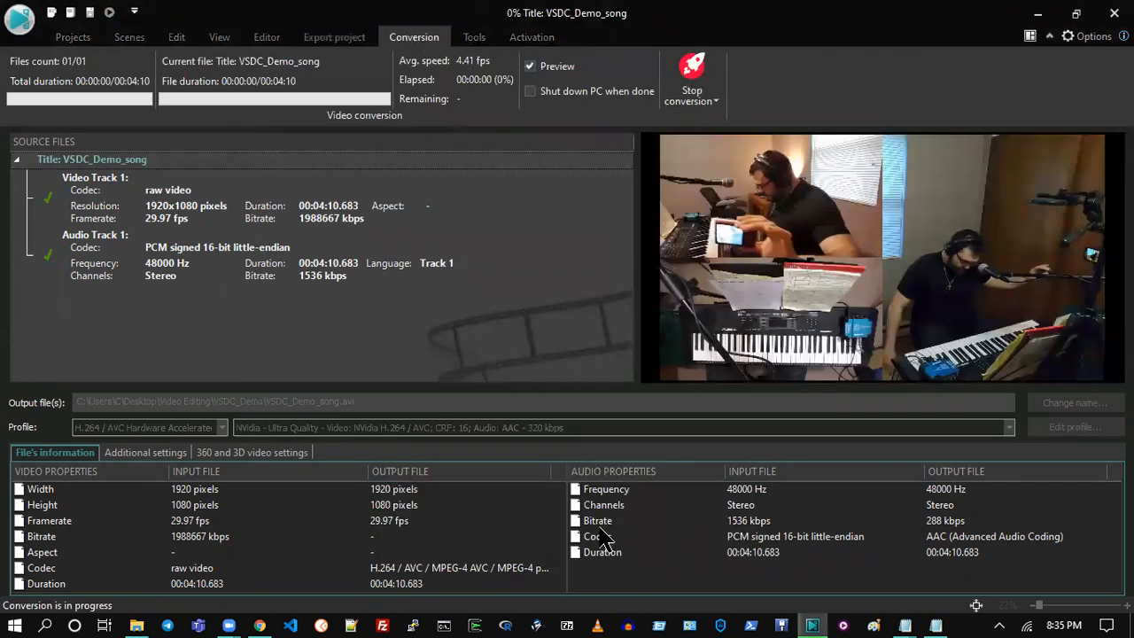
- Check the output AVI file in the VSDC_Demo folder in File Explorer, close the folder and stop the running conversion
left_click(691, 97)
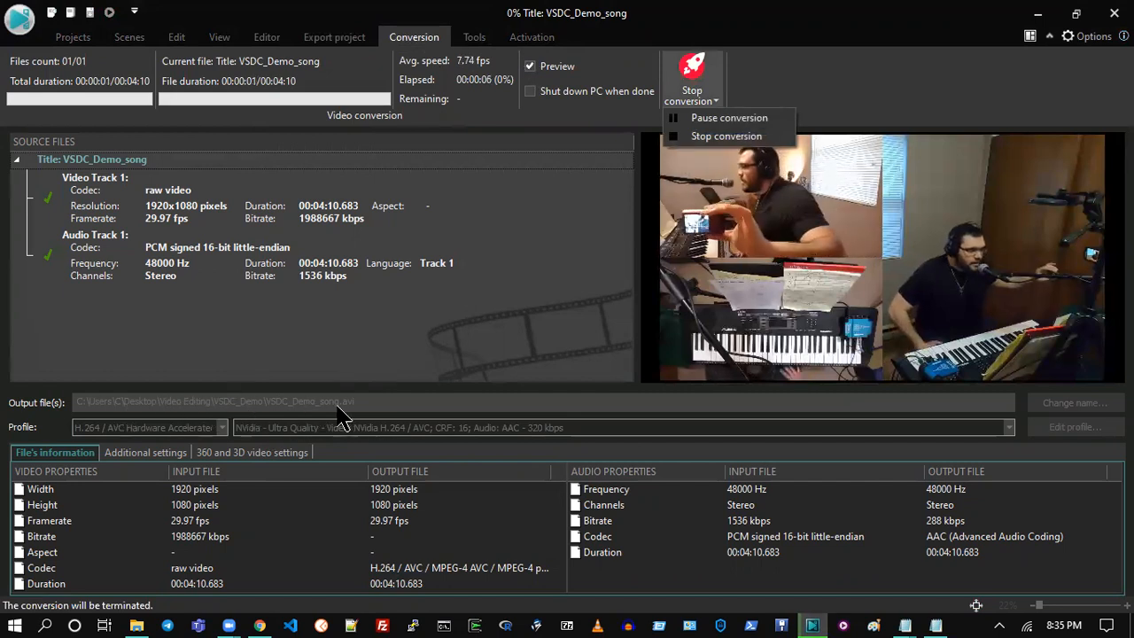
left_click(136, 626)
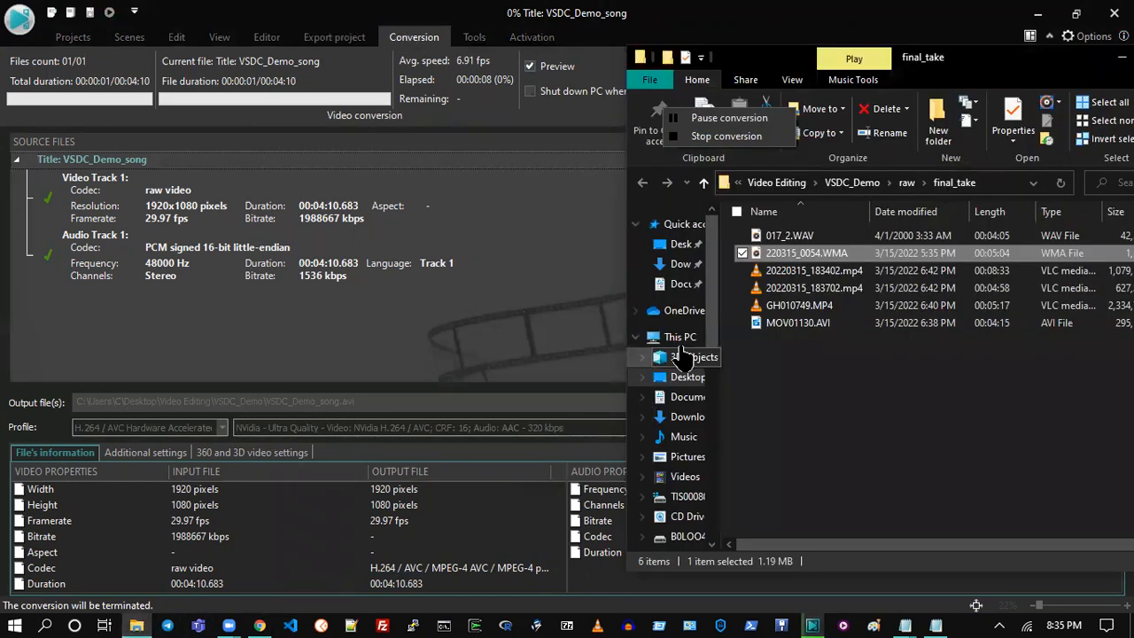
left_click(873, 186)
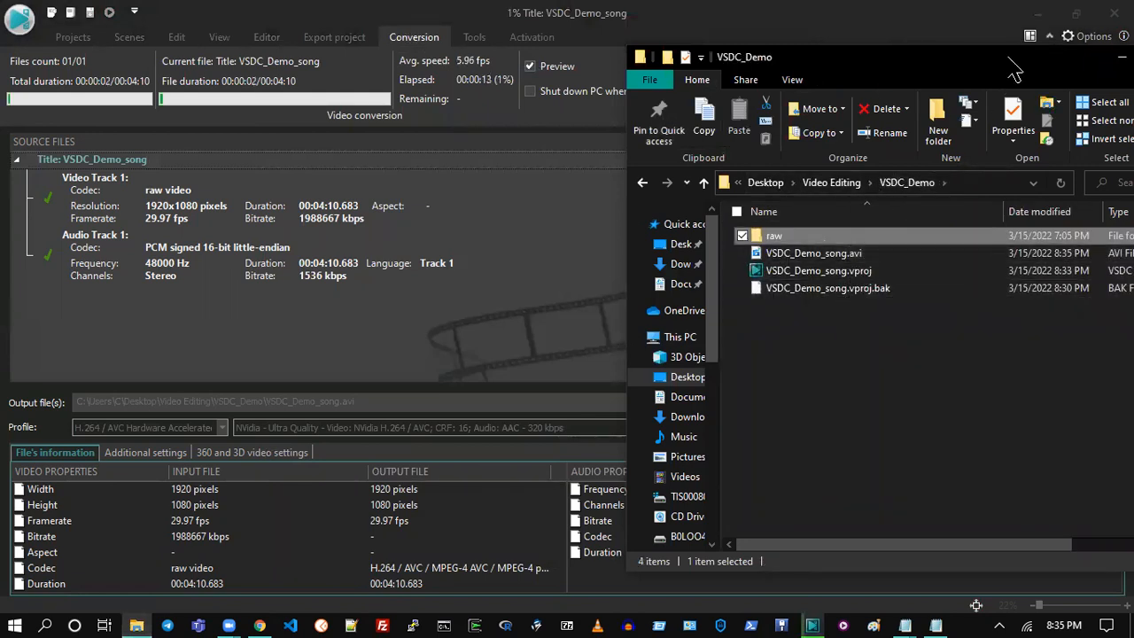
left_click_drag(1015, 71, 701, 71)
left_click_drag(903, 256, 1054, 257)
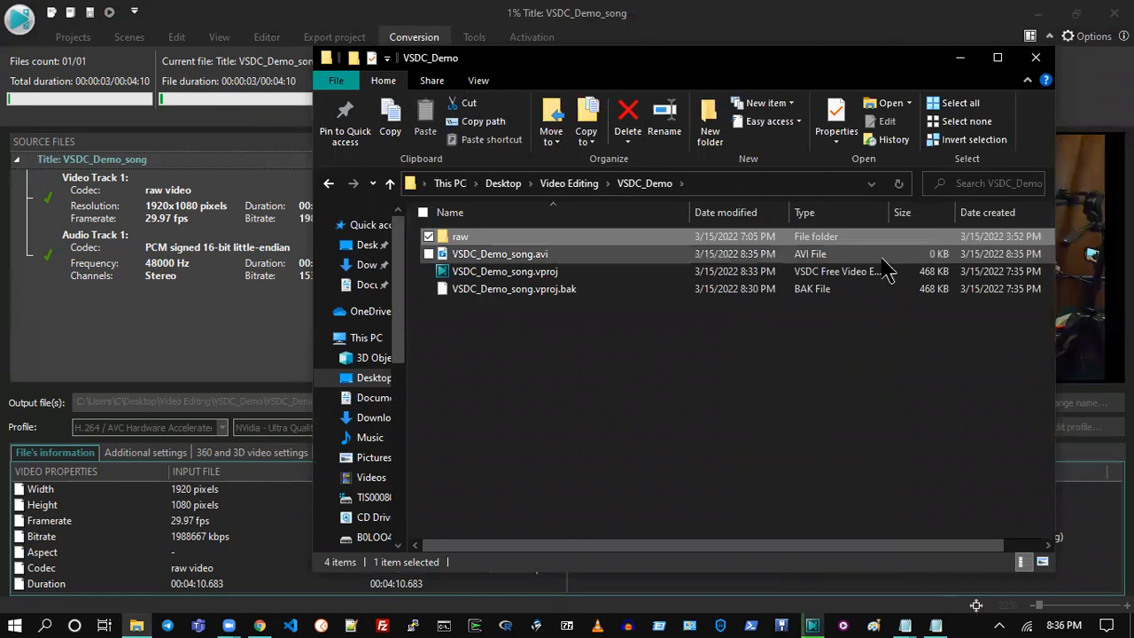
left_click(868, 396)
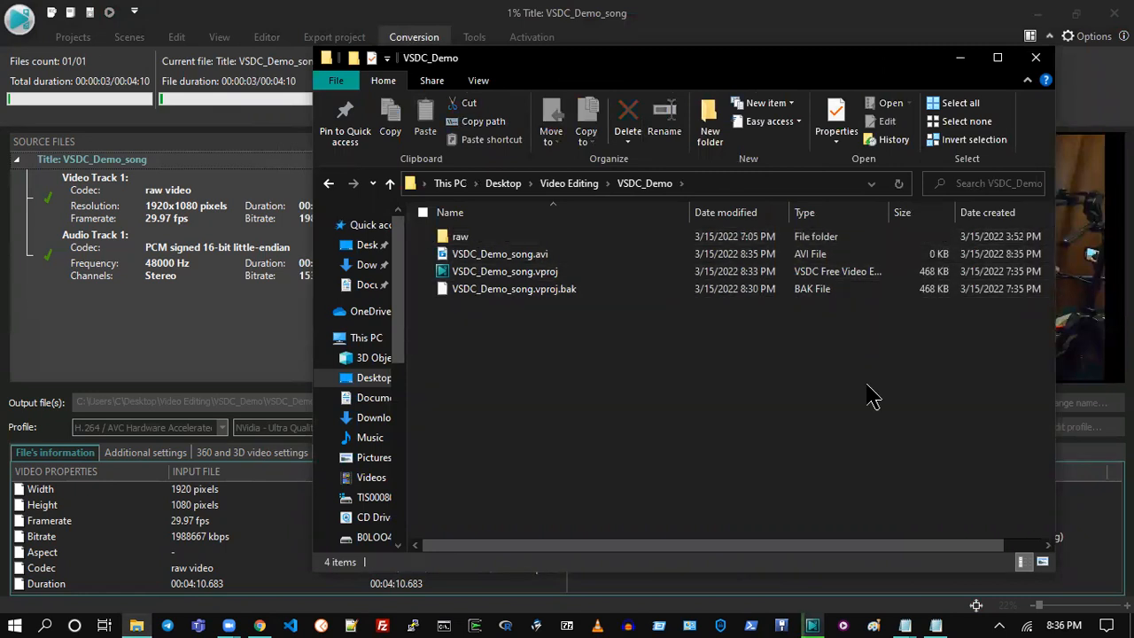
left_click(1034, 59)
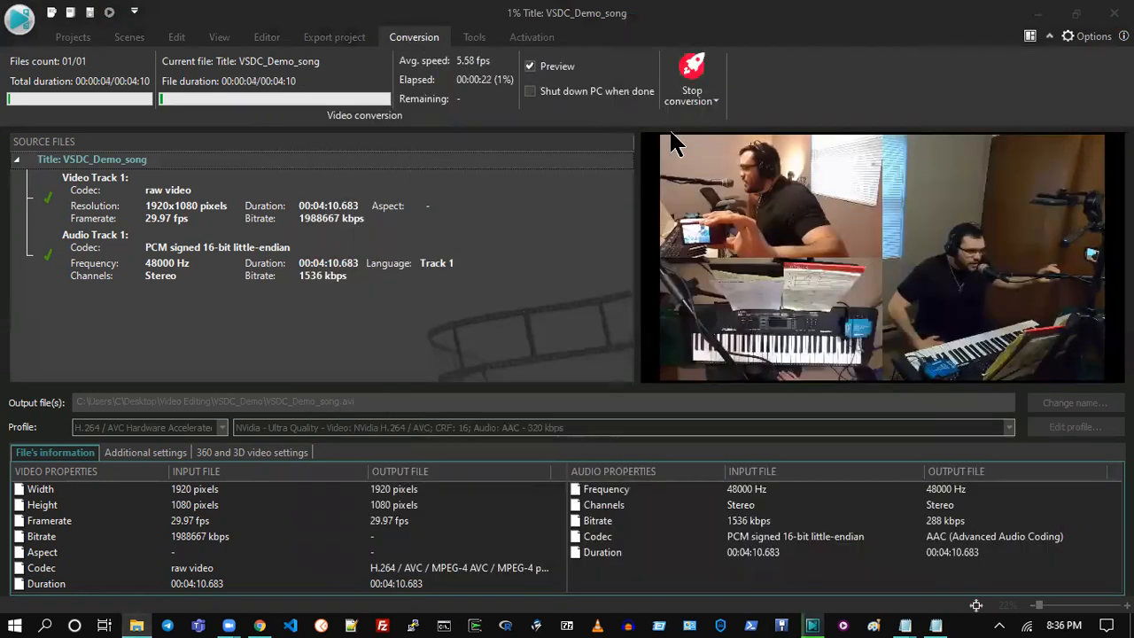
left_click(696, 97)
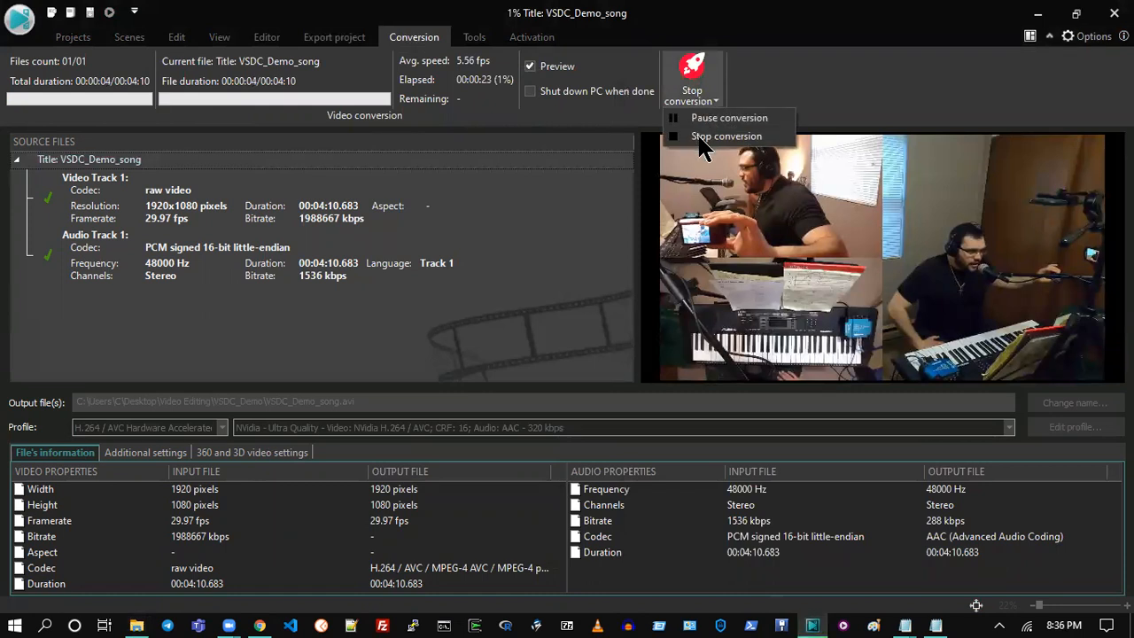
left_click(698, 136)
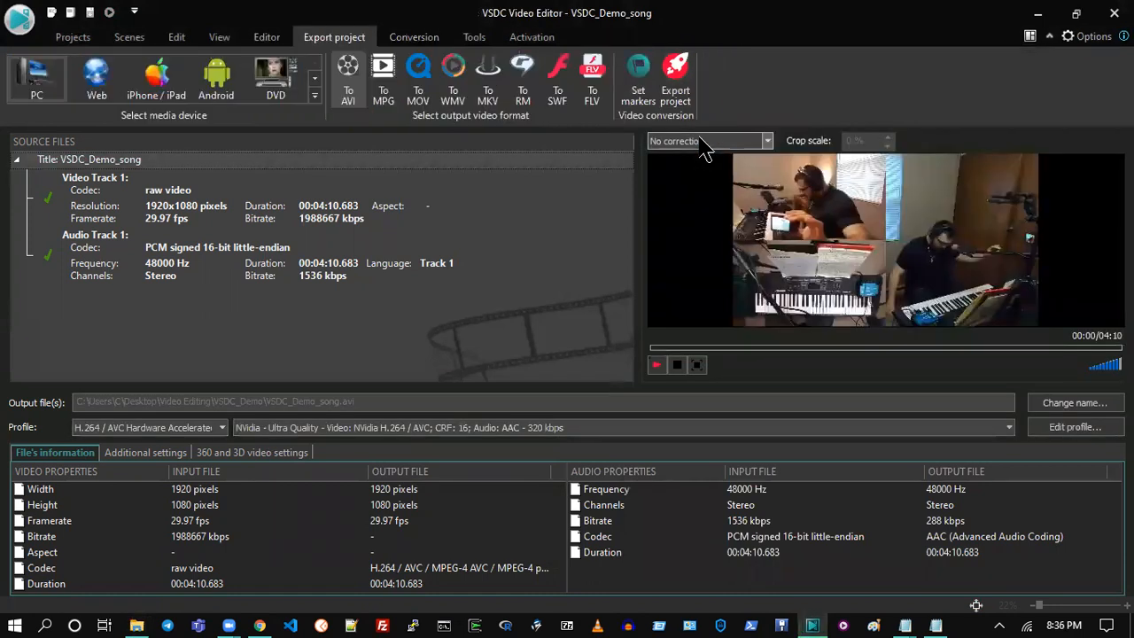
- Try exporting the project again without premium features, and stop that conversion too
left_click(679, 88)
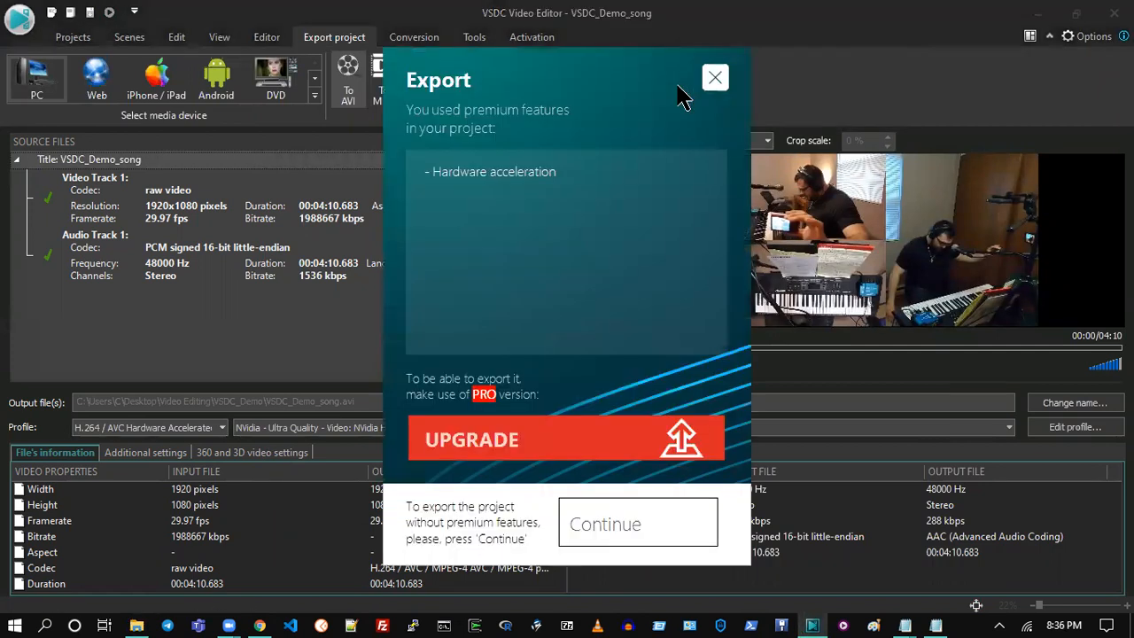
left_click(635, 529)
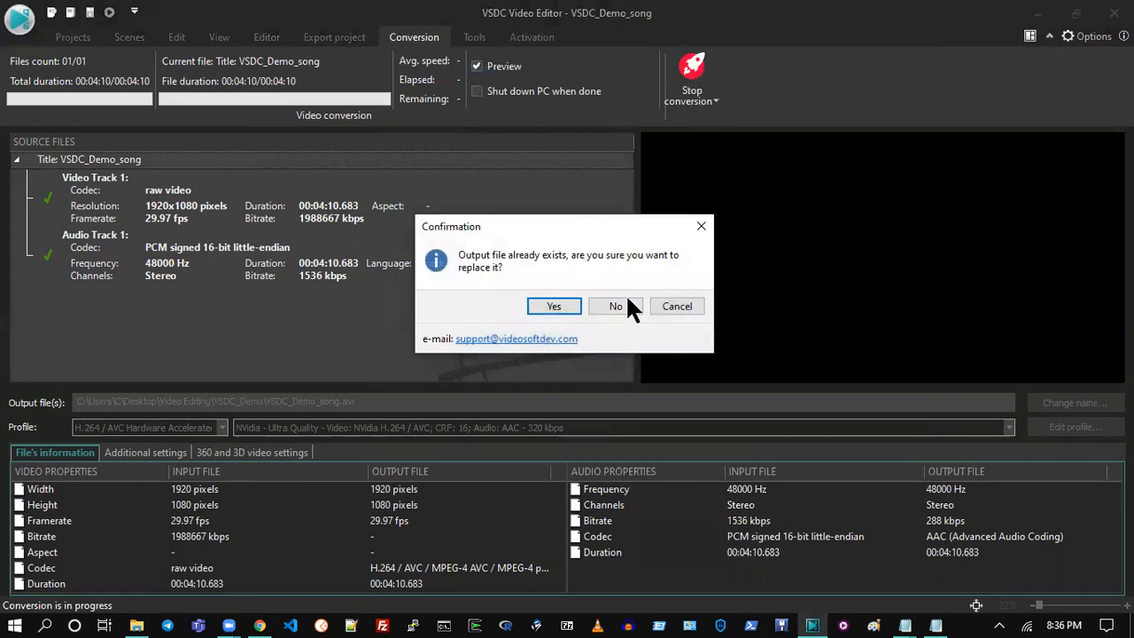
left_click(618, 306)
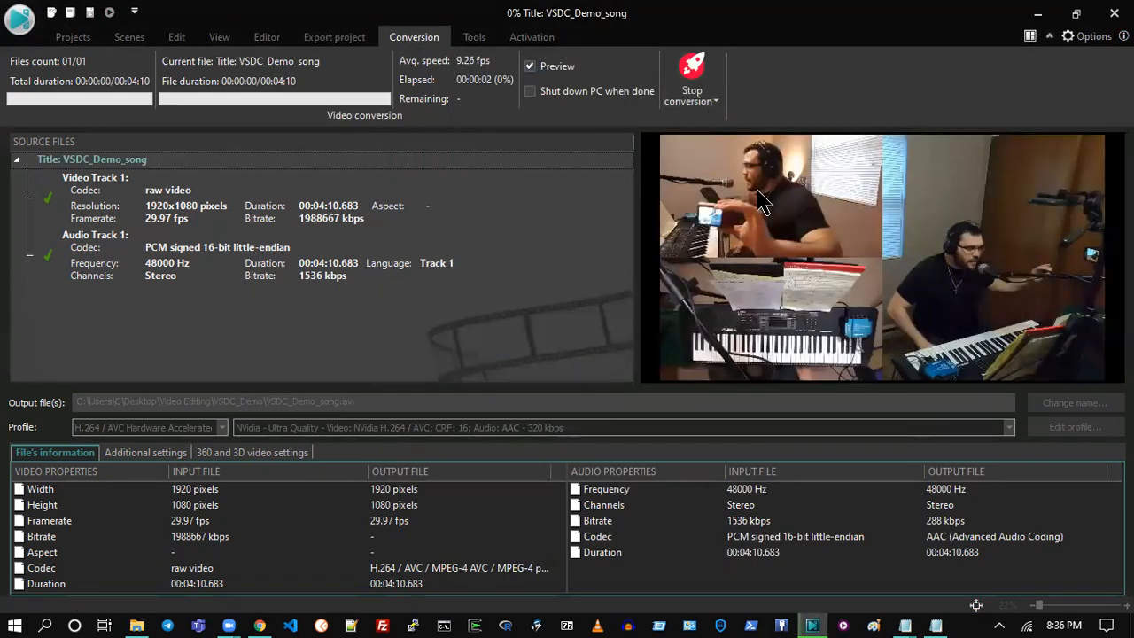
left_click(692, 76)
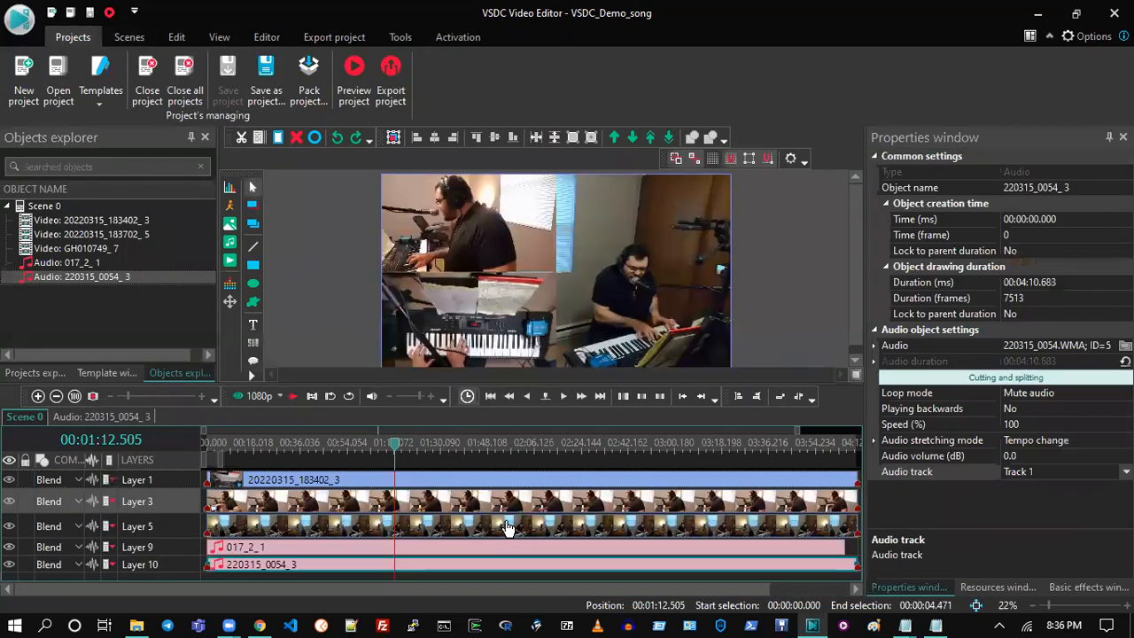
- Return the playhead to the scene's start, select all video and audio clips to check their timing, and deselect them
left_click(212, 442)
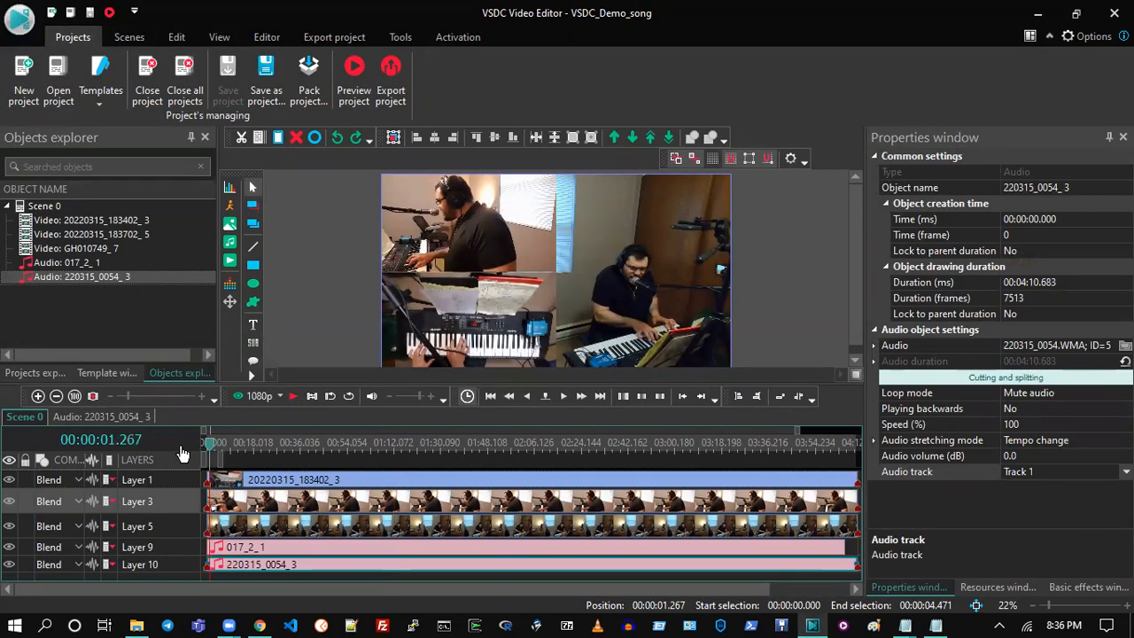
left_click(203, 452)
left_click(194, 450)
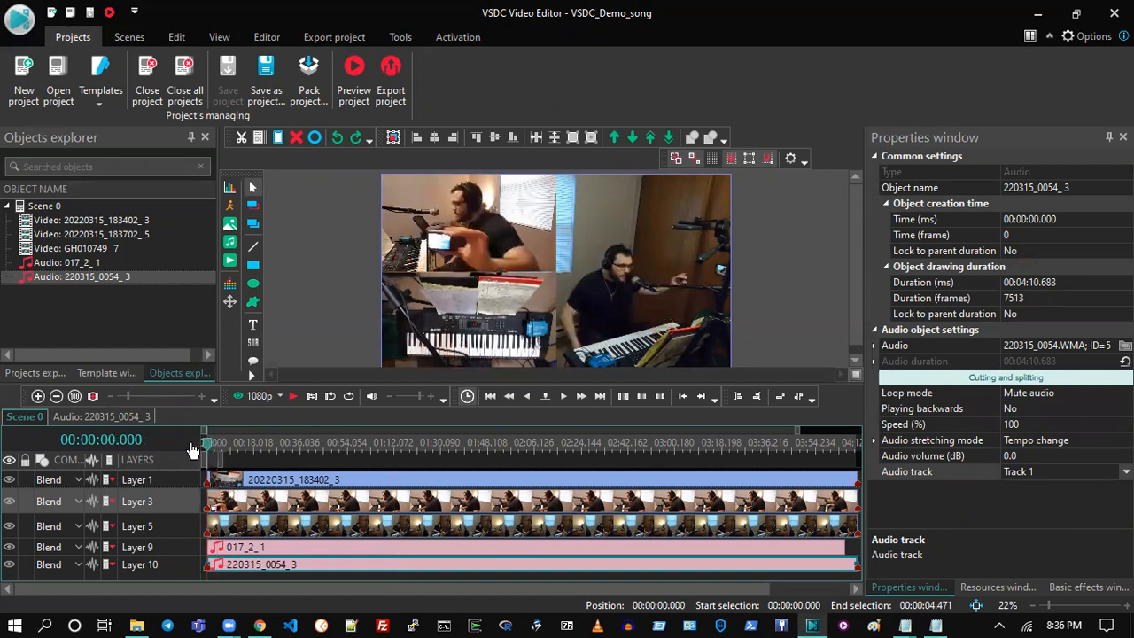
left_click_drag(228, 587, 216, 493)
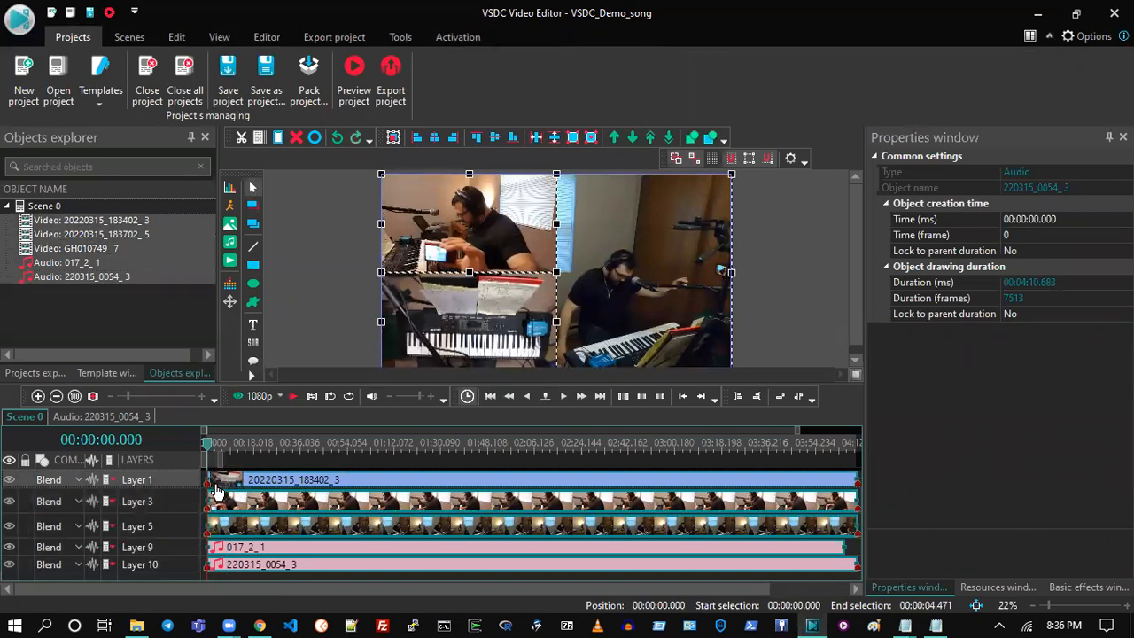
left_click(1045, 503)
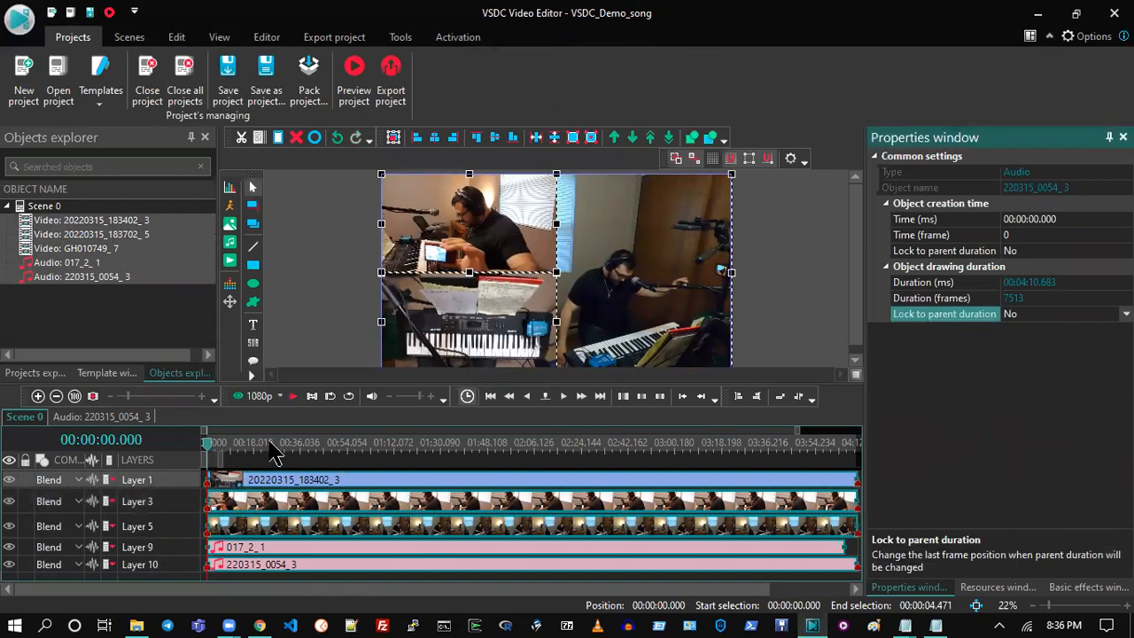
left_click(239, 592)
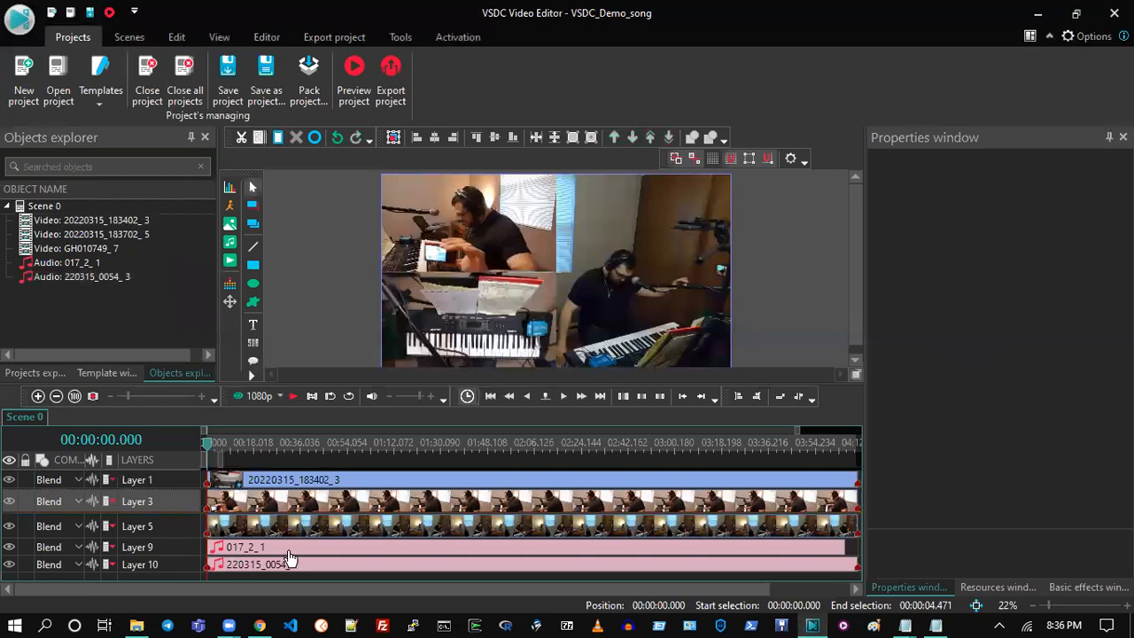
- Enlarge the timeline area so all five layers fit, and save the project
left_click(127, 396)
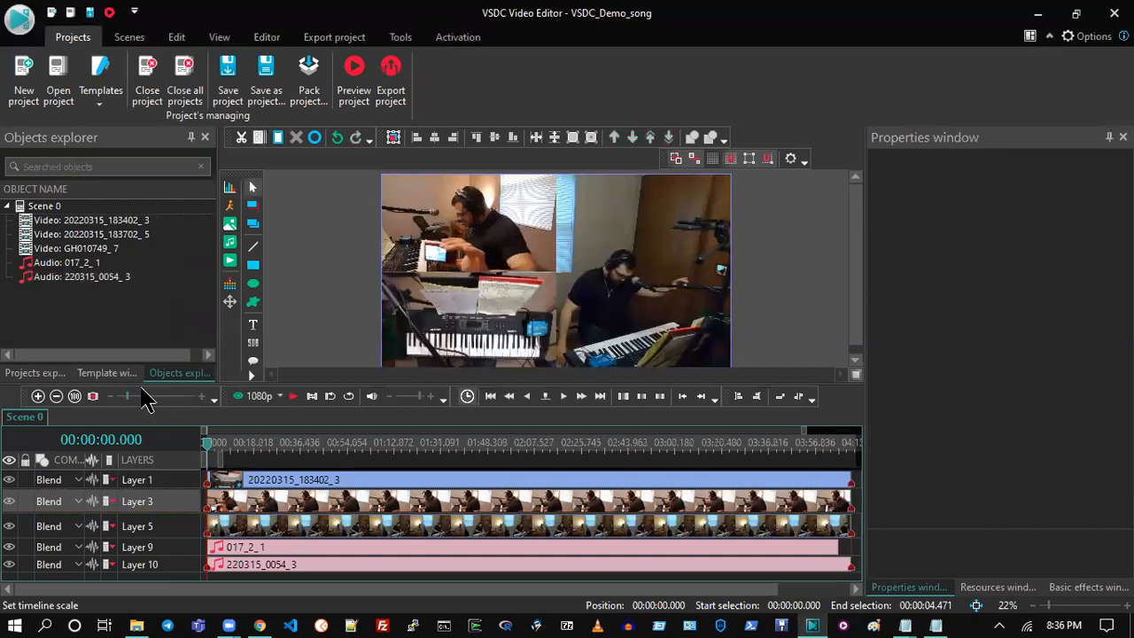
left_click_drag(333, 383, 333, 333)
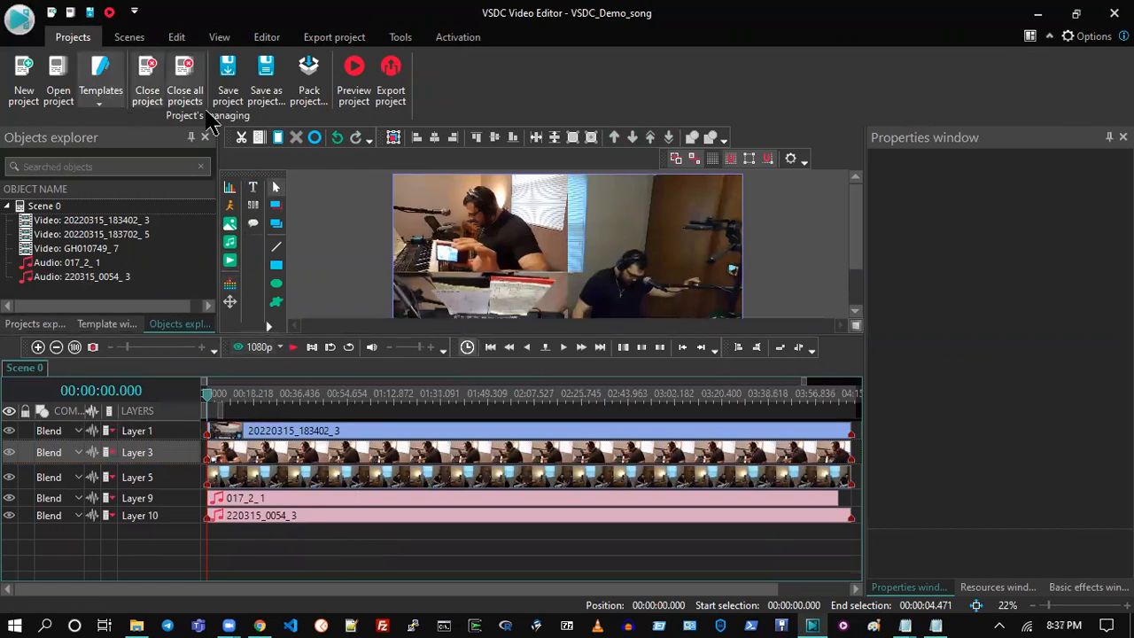
left_click(232, 92)
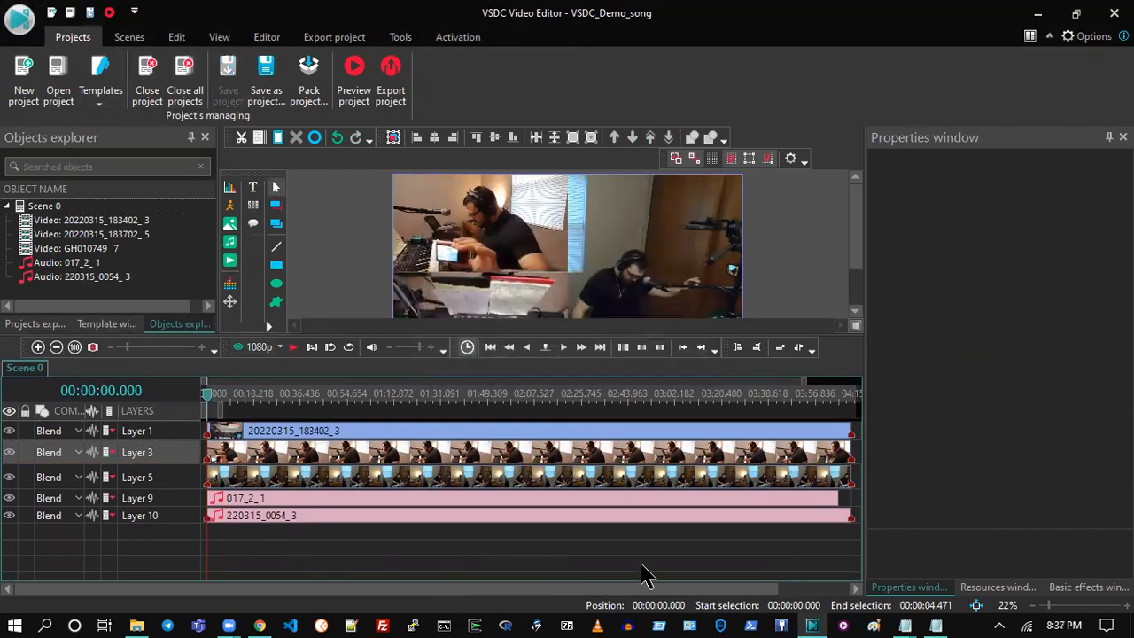
- Try deleting the two video clips on Layer 3 and Layer 5
left_click(841, 455)
left_click(829, 478, "ctrl")
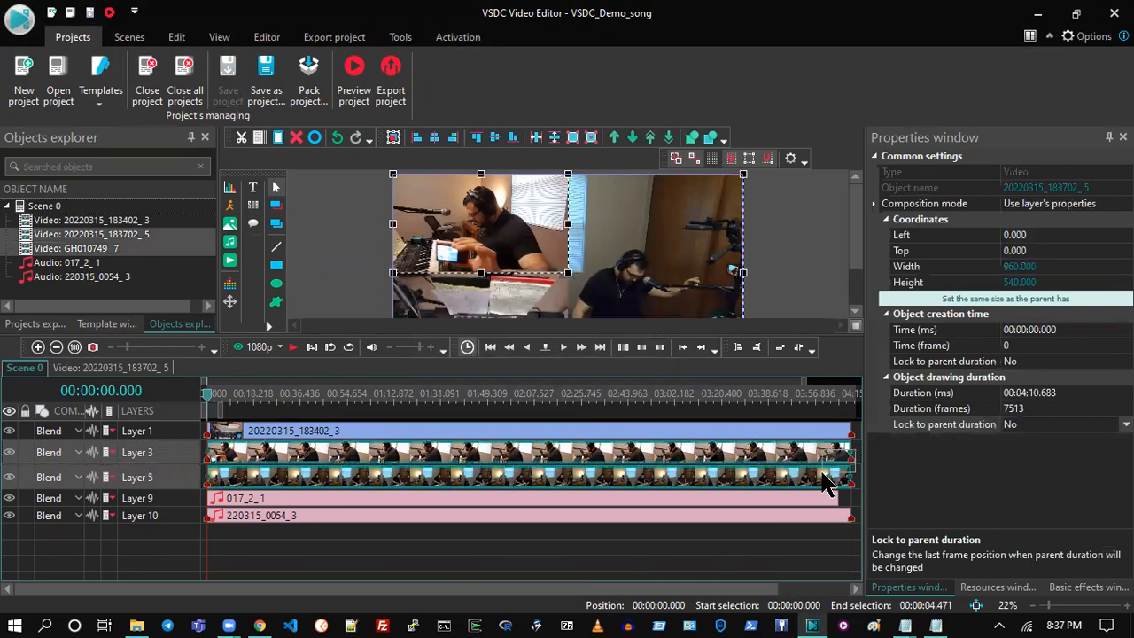
left_click(296, 137)
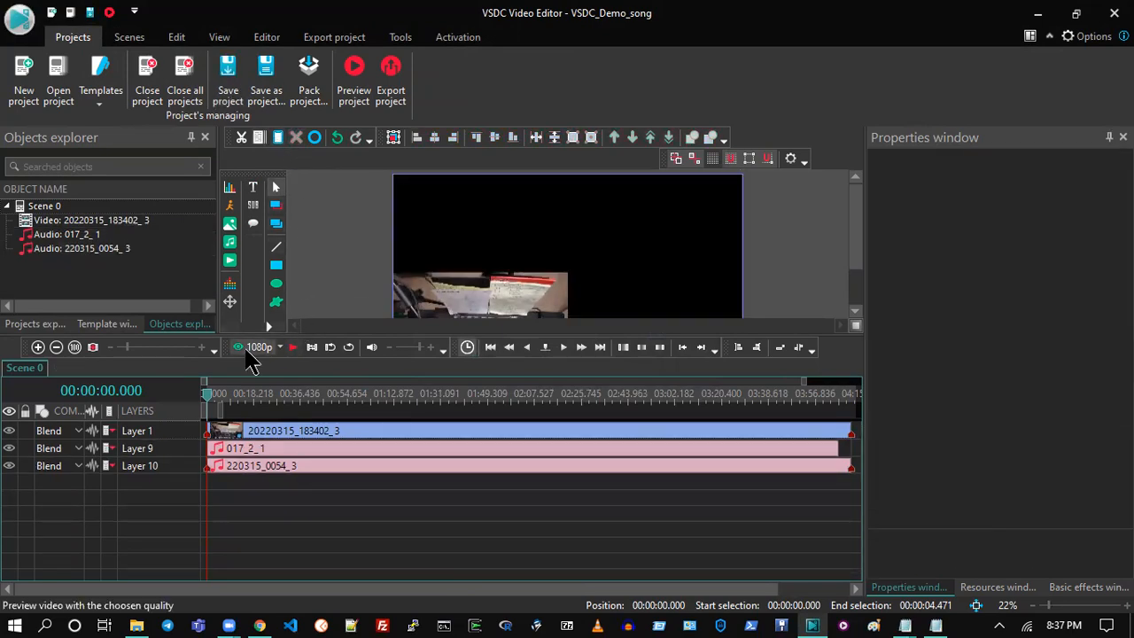
- Preview the scene with only the overhead keyboard video around 00:51 and near the end, and undo the clip deletion
left_click(243, 345)
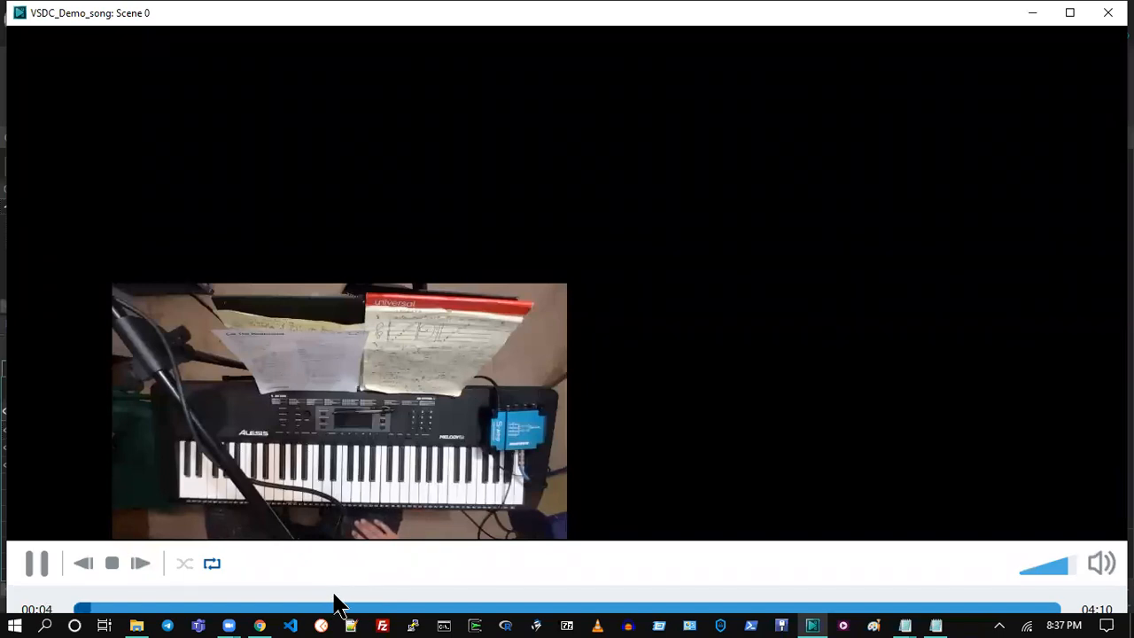
left_click(276, 609)
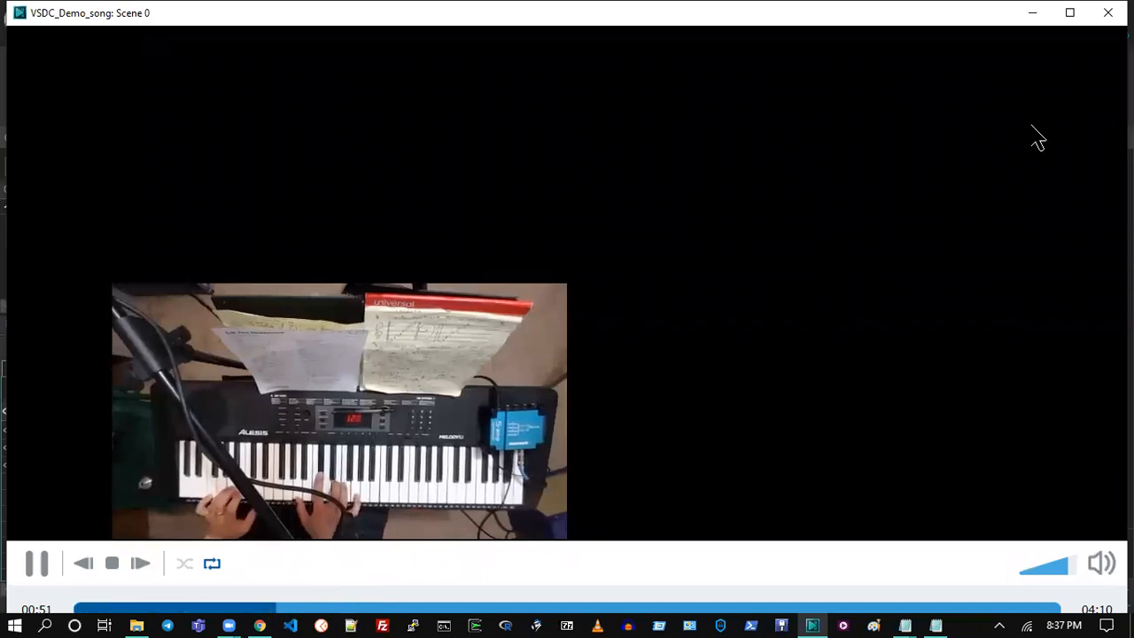
left_click(988, 610)
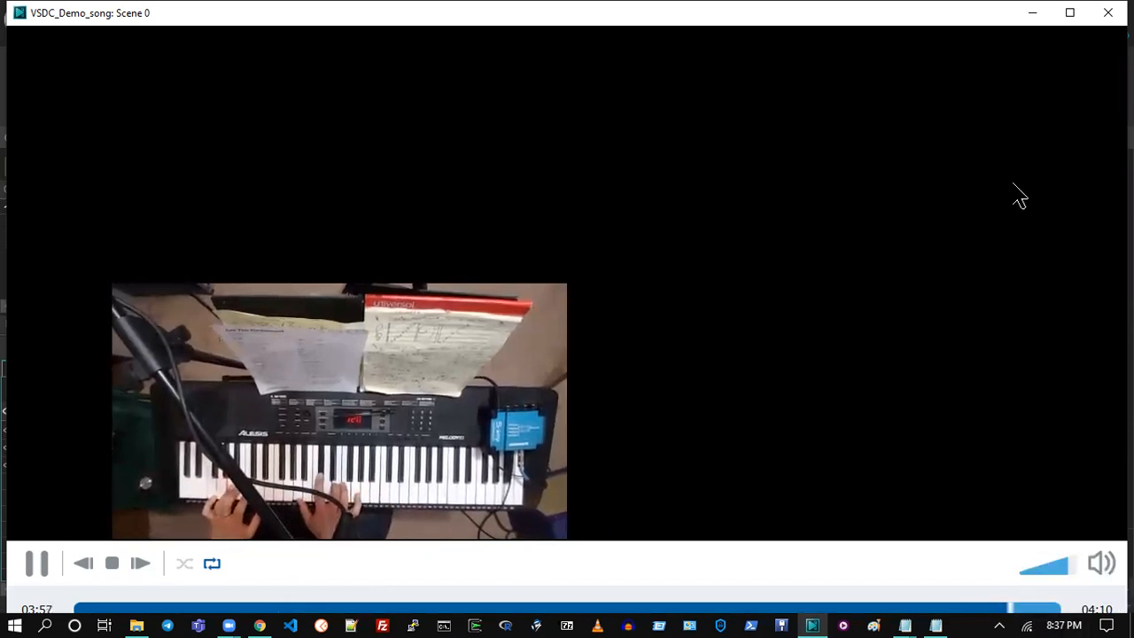
left_click(1106, 15)
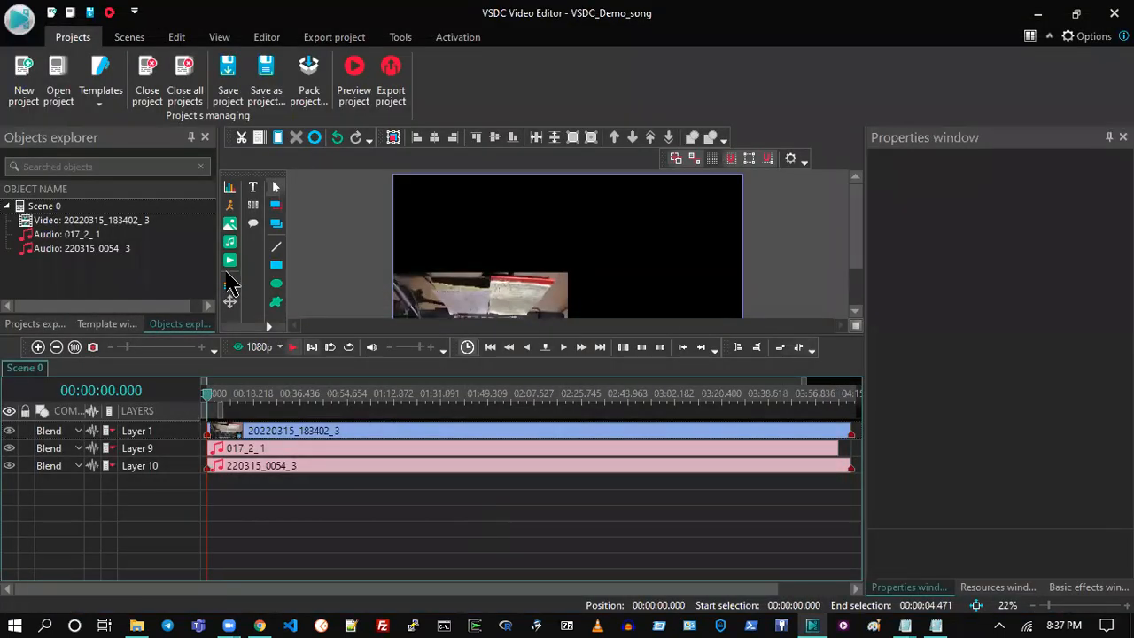
left_click(341, 144)
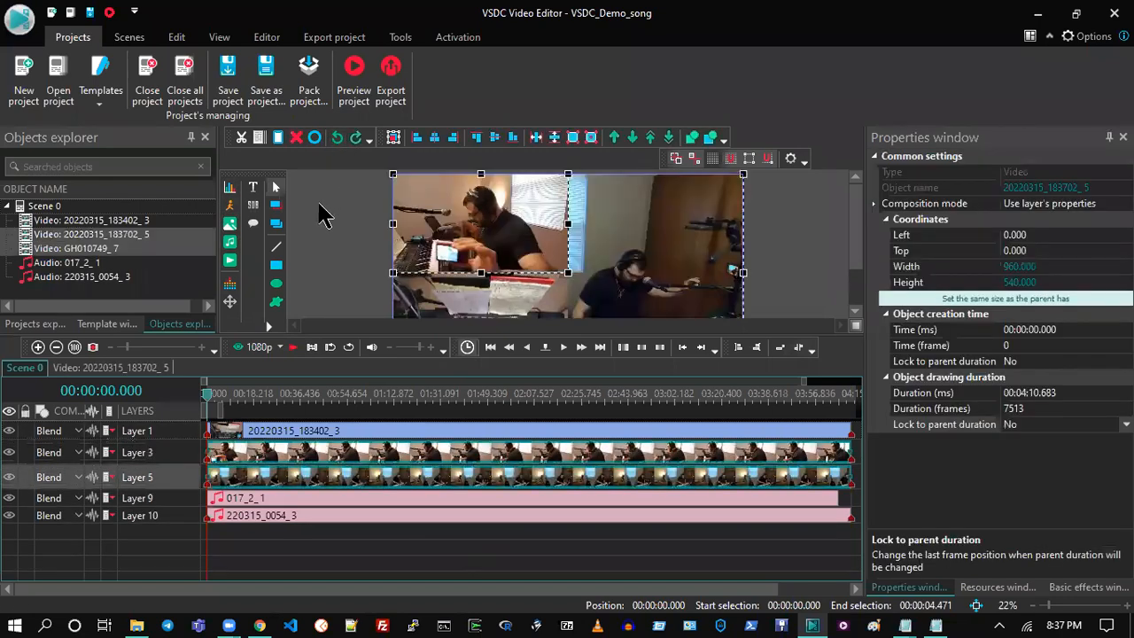
left_click(574, 574)
- Enlarge the preview area with the frame at 03:15 shown, save the project and return the playhead to the start
left_click(708, 393)
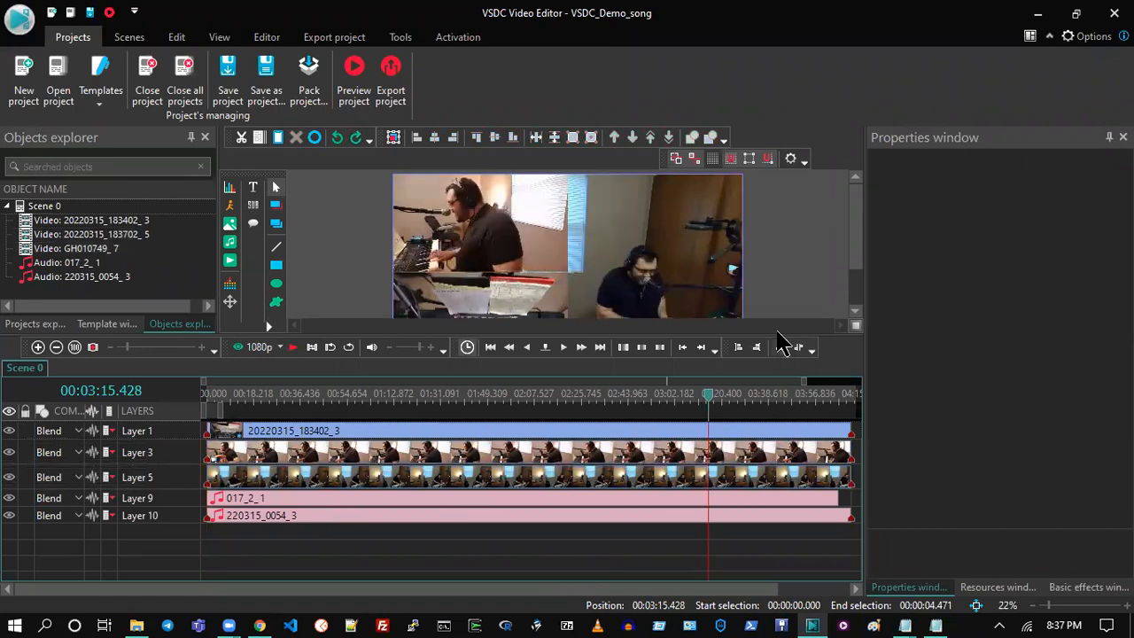
left_click_drag(776, 346, 776, 420)
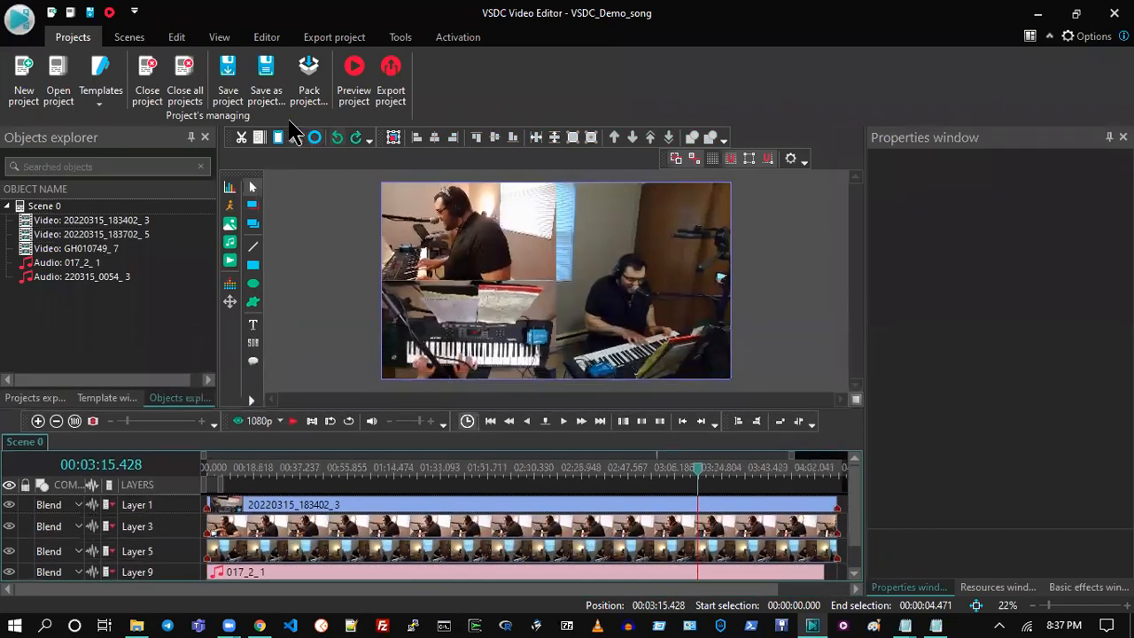
left_click(232, 84)
left_click(669, 467)
left_click_drag(434, 468, 89, 446)
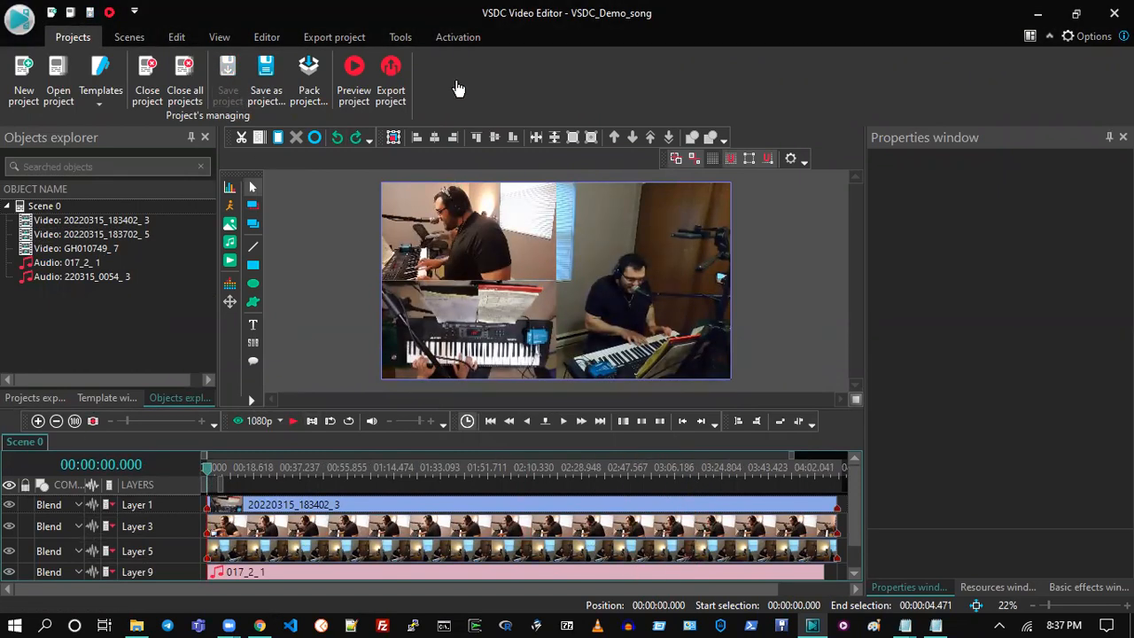
- Review the video and audio settings of the project's AVI export profile, leaving the profile editor without applying anything
left_click(334, 37)
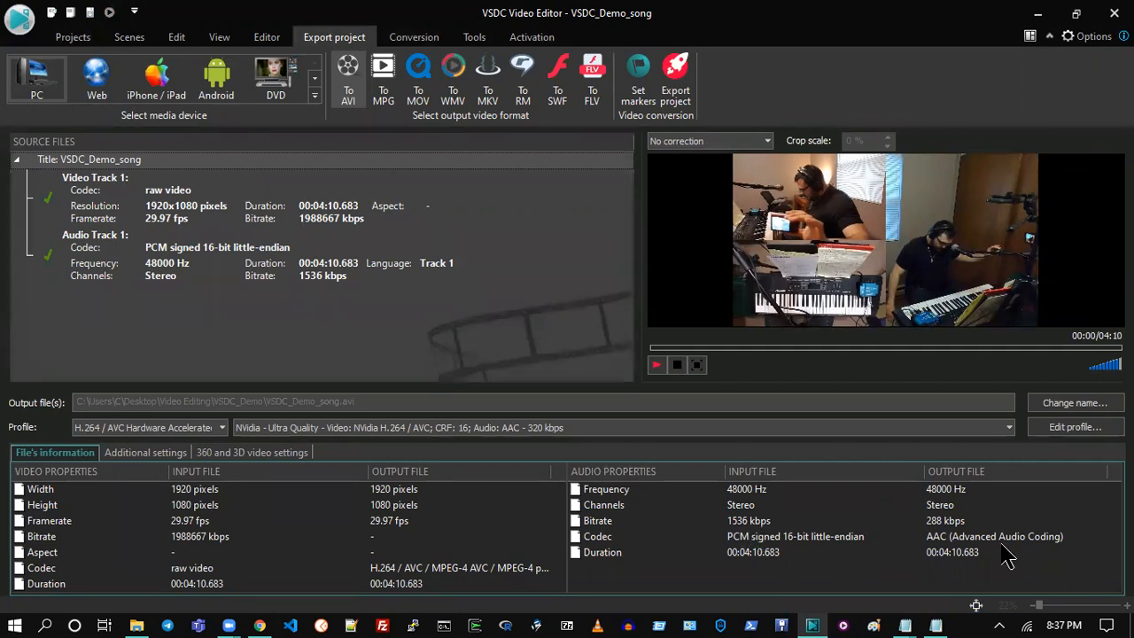
left_click(1038, 428)
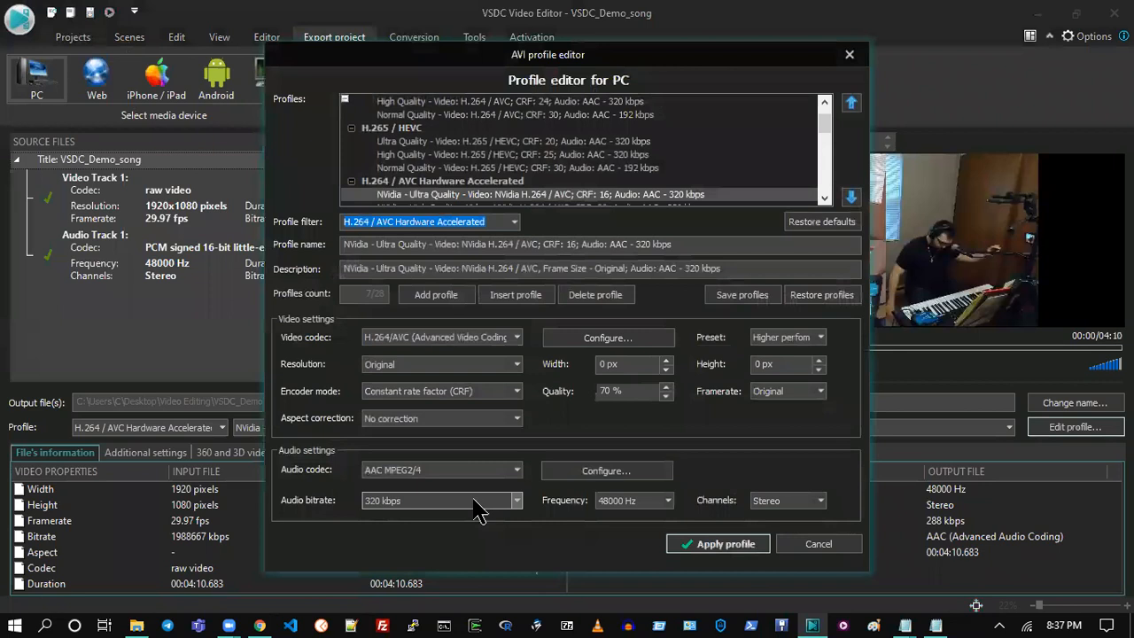
left_click(820, 547)
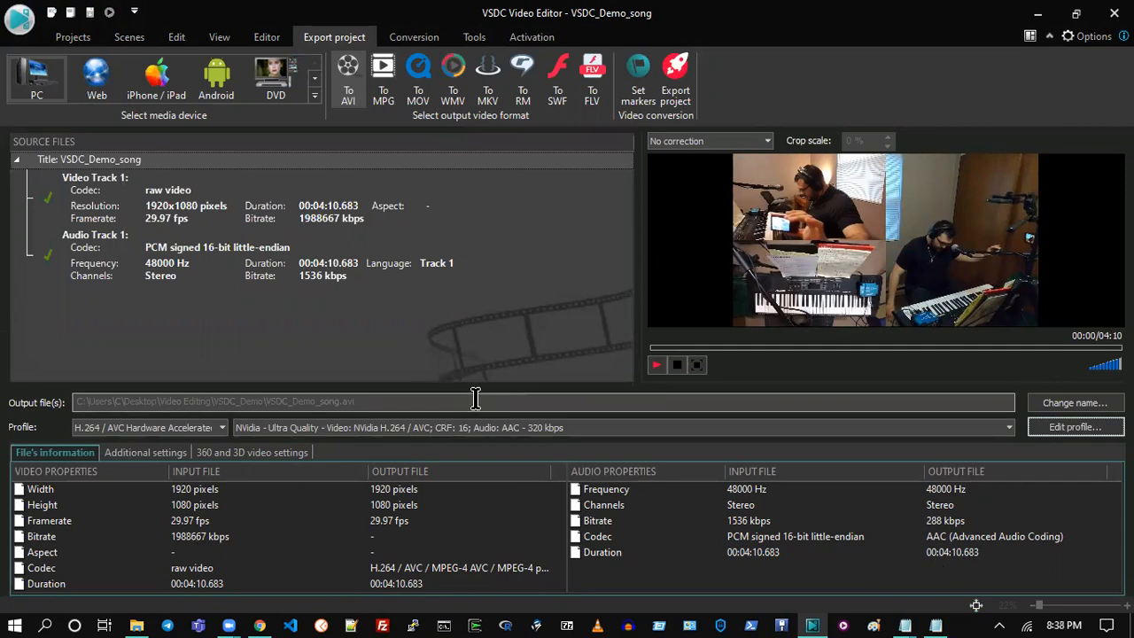
- Delete the incomplete VSDC_Demo_song.avi from the VSDC_Demo folder in File Explorer and close the folder
left_click(1080, 427)
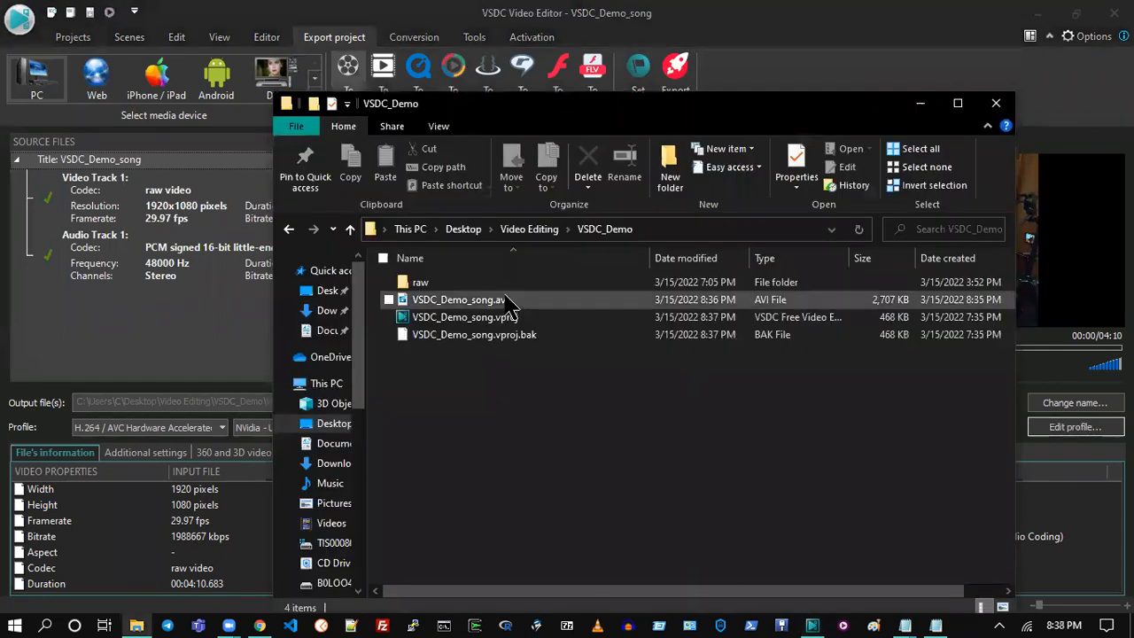
left_click(506, 299)
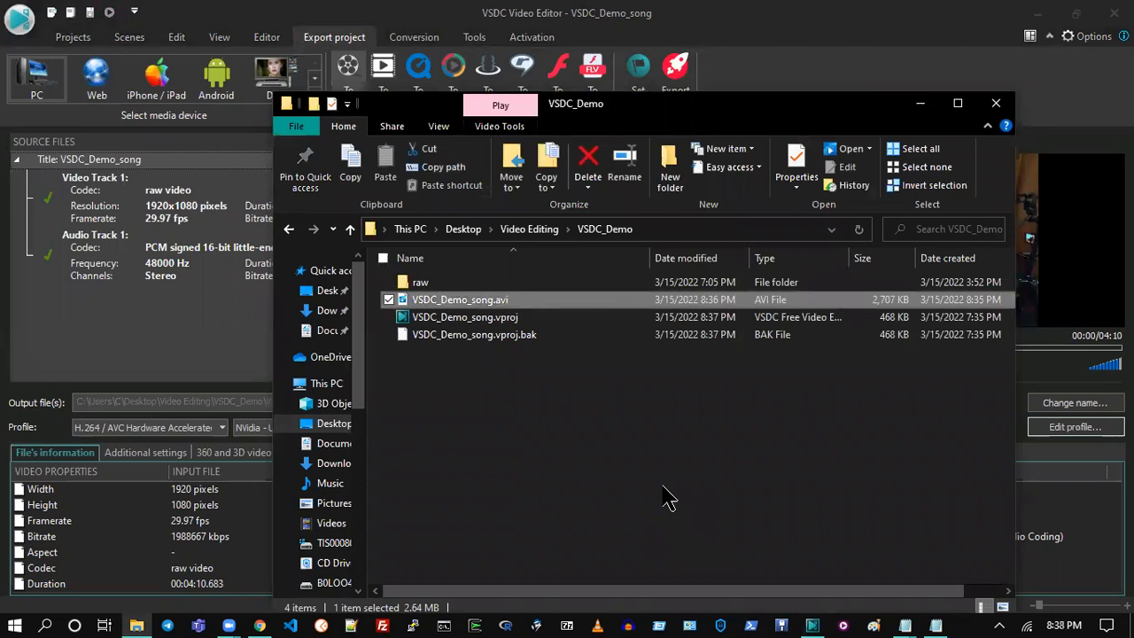
key("Delete")
left_click_drag(705, 112, 708, 113)
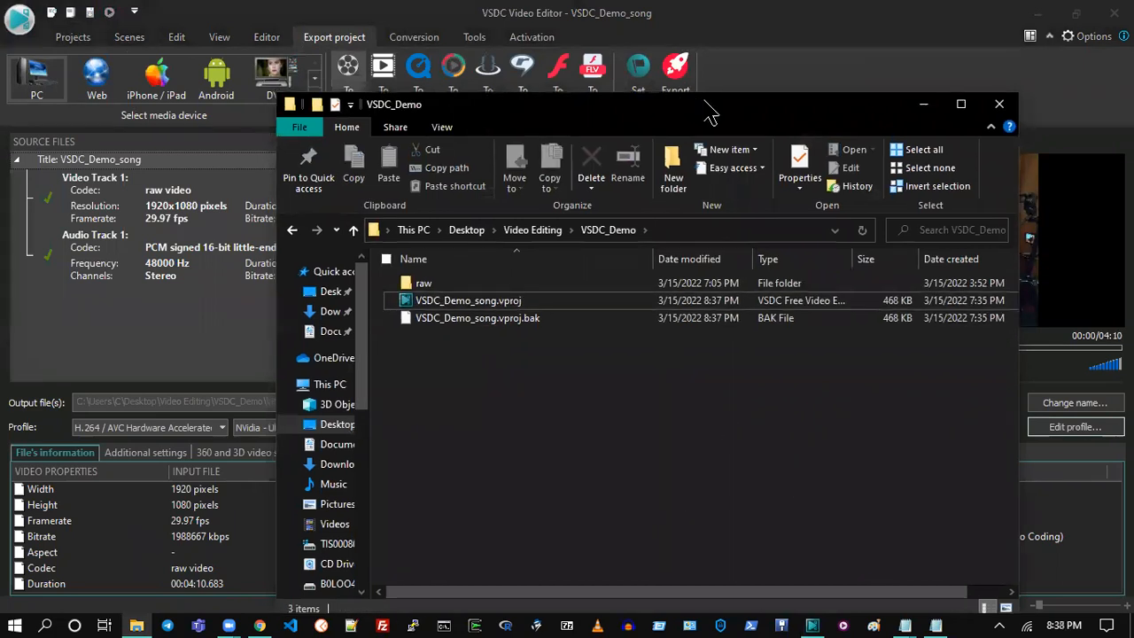
key("alt+F4")
- Set the output file to VSDC_Demo_song.avi in the VSDC_Demo folder and export the project without premium features
left_click(1073, 405)
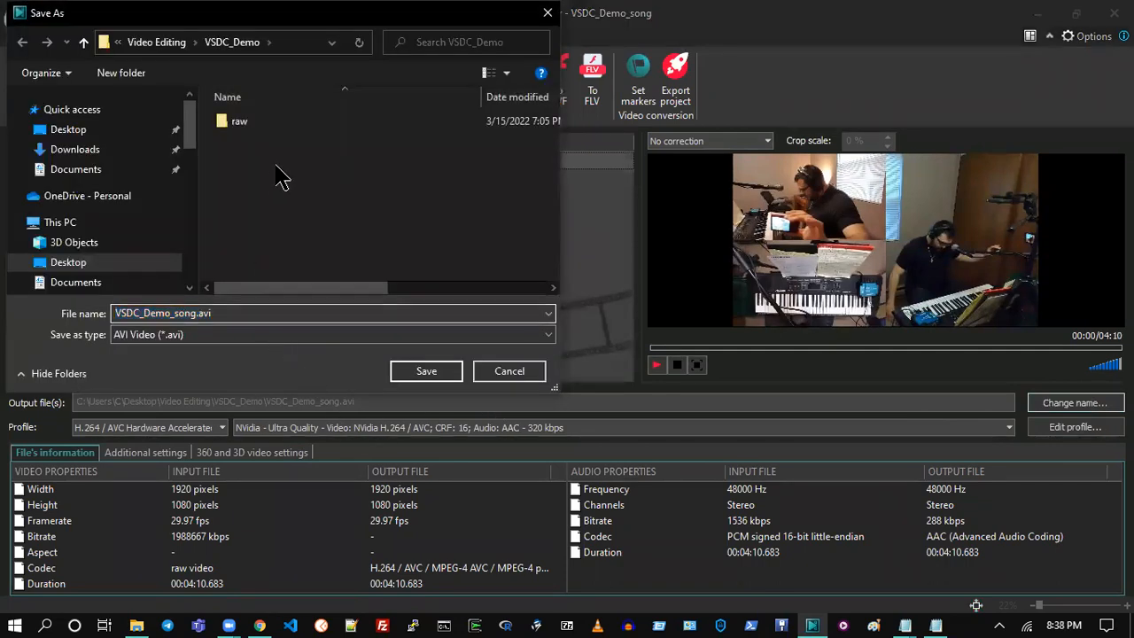
left_click(416, 373)
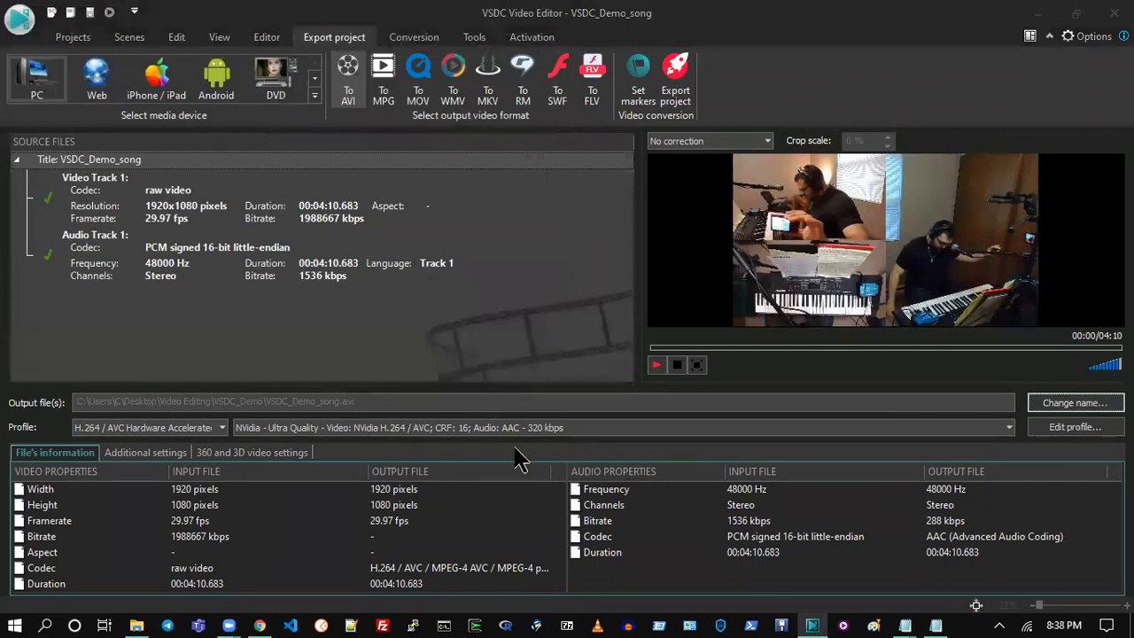
left_click(683, 85)
left_click(590, 536)
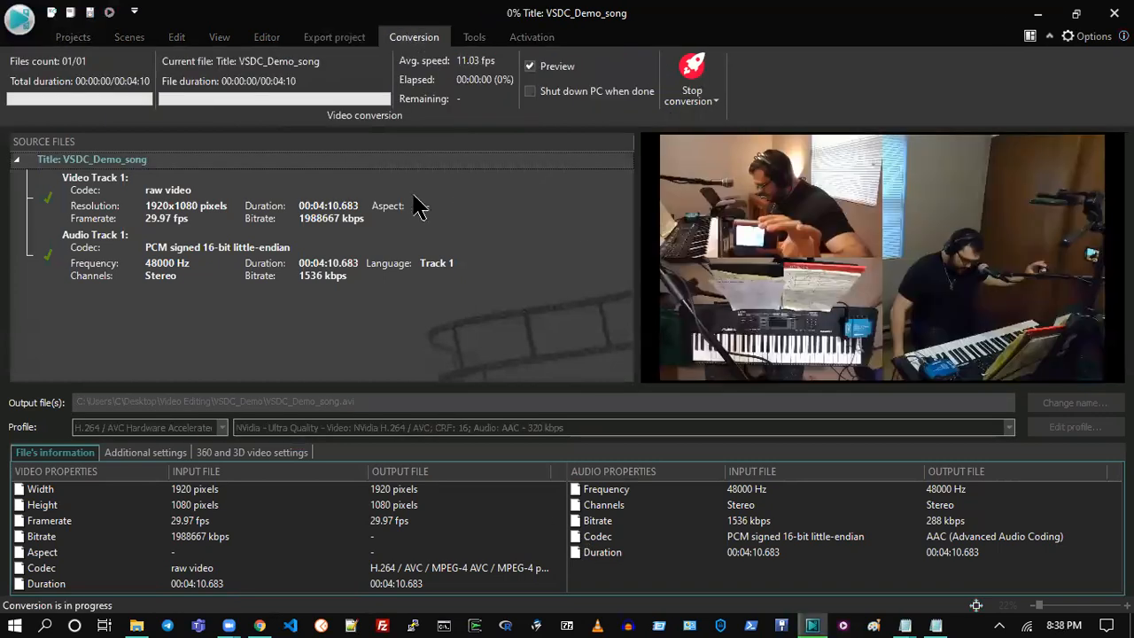